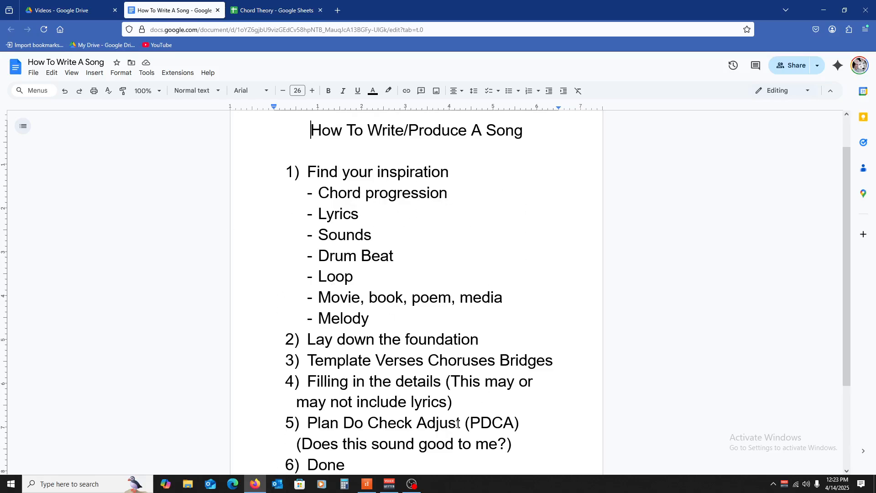
- Switch to the Practical Theory project in Cakewalk and return the playhead to the project start
{"action": "mouse_move", "coordinate": [366, 487]}
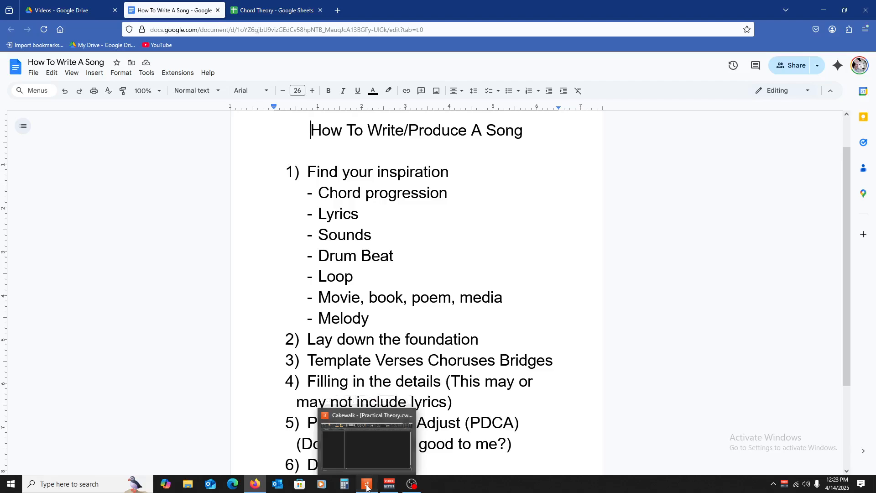
{"action": "left_click", "coordinate": [366, 485]}
{"action": "left_click", "coordinate": [369, 211]}
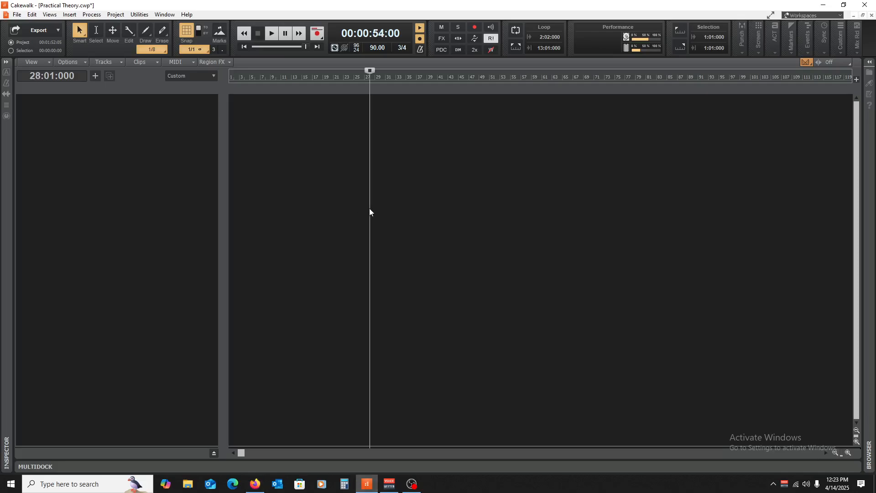
{"action": "key", "text": "w"}
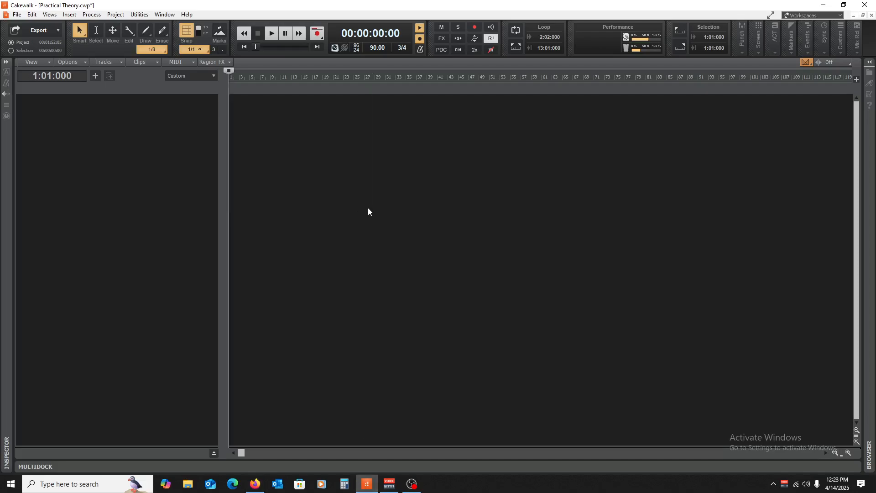
{"action": "left_click", "coordinate": [337, 178]}
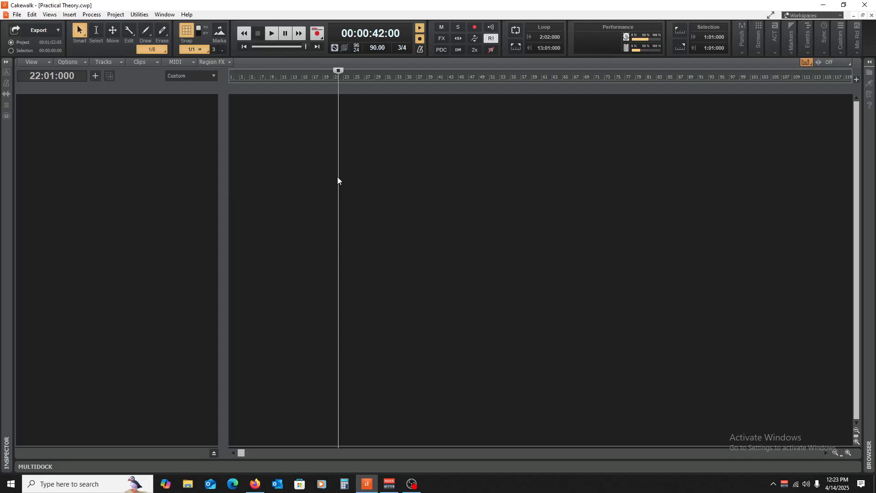
{"action": "key", "text": "w"}
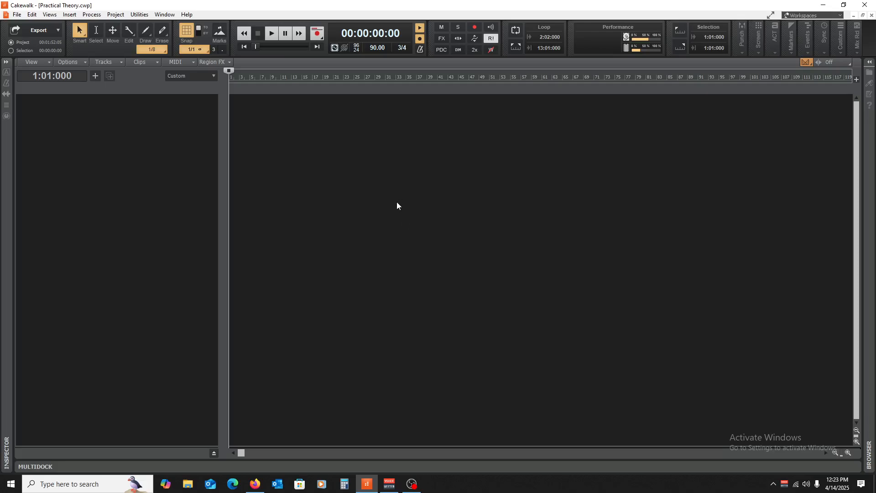
- Switch to the browser and bring up the Chord Theory spreadsheet for review
{"action": "left_click", "coordinate": [255, 483]}
{"action": "left_click", "coordinate": [312, 12]}
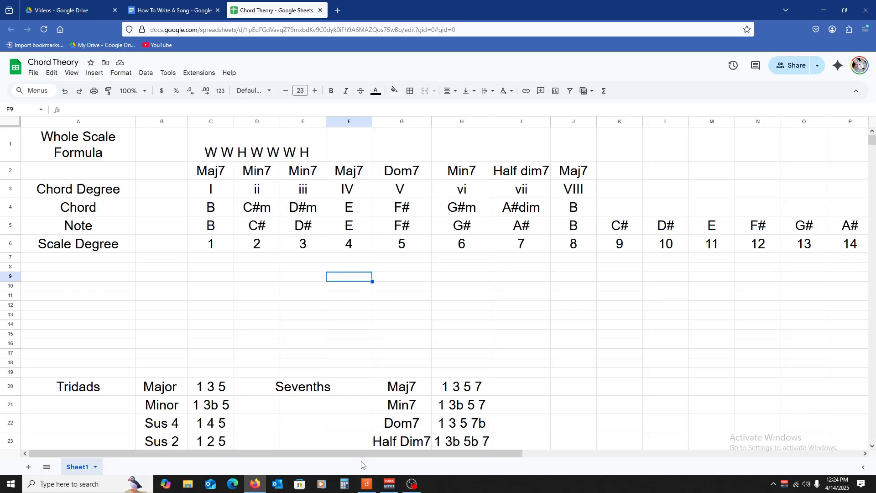
- Switch back to Cakewalk, zoom in the timeline slightly, and open the media browser at the Band Lab Sounds folder
{"action": "left_click", "coordinate": [363, 484]}
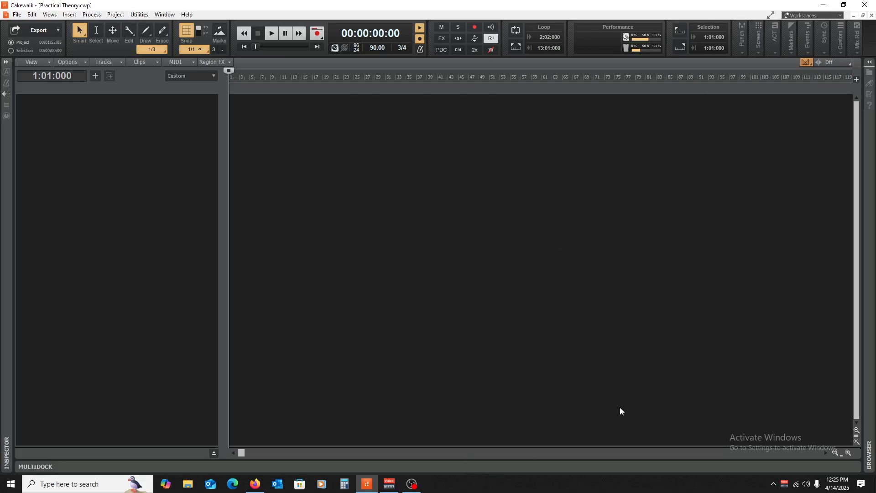
{"action": "left_click", "coordinate": [847, 451]}
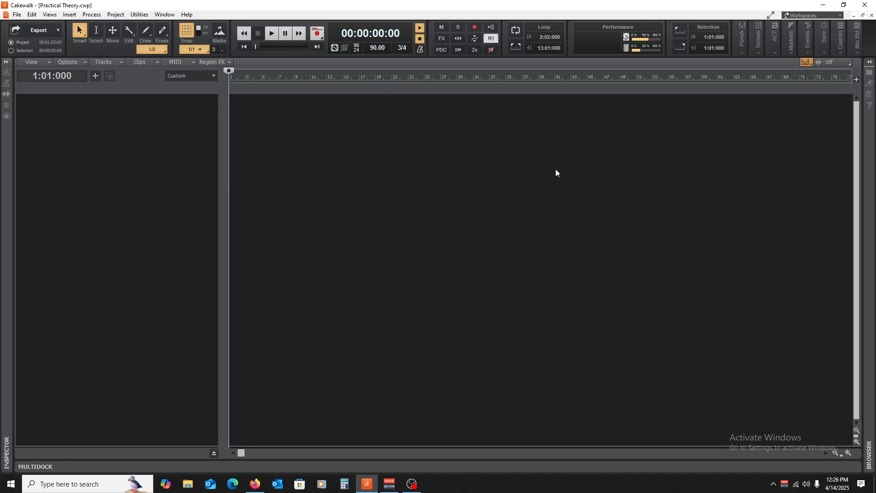
{"action": "left_click", "coordinate": [868, 63]}
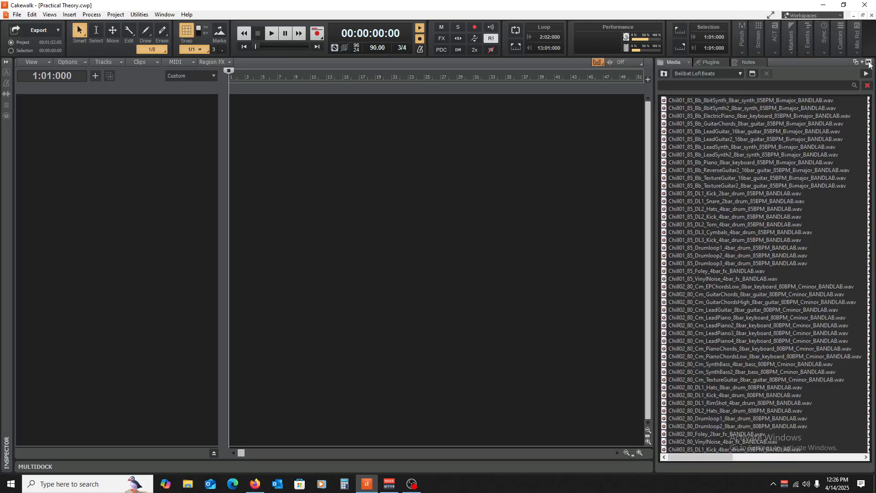
{"action": "left_click", "coordinate": [664, 75]}
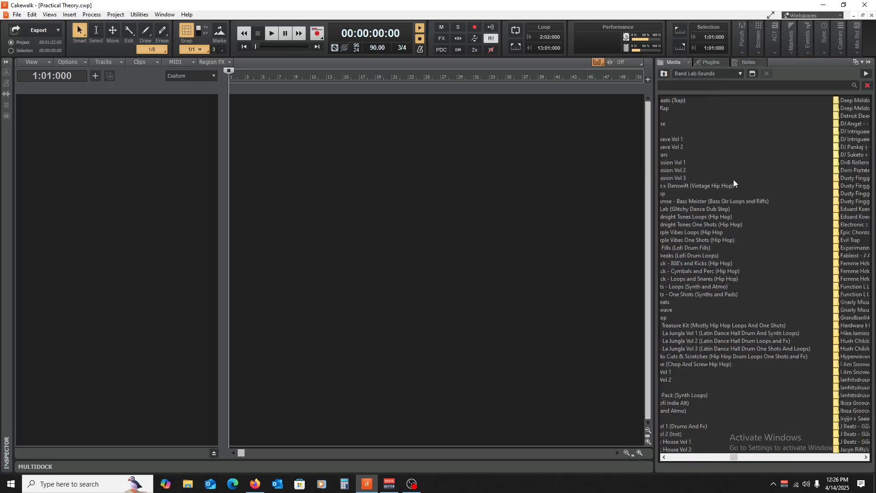
- Browse the sample packs in Band Lab Sounds and open the Punk Pop folder
{"action": "scroll", "coordinate": [726, 181], "scroll_direction": "down", "scroll_amount": 10}
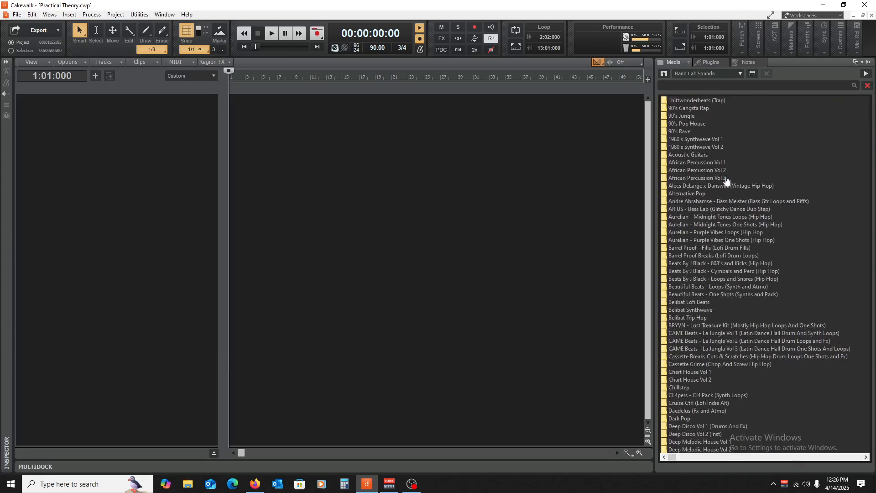
{"action": "scroll", "coordinate": [726, 181], "scroll_direction": "down", "scroll_amount": 10}
{"action": "scroll", "coordinate": [726, 181], "scroll_direction": "up", "scroll_amount": 10}
{"action": "scroll", "coordinate": [740, 279], "scroll_direction": "down", "scroll_amount": 20}
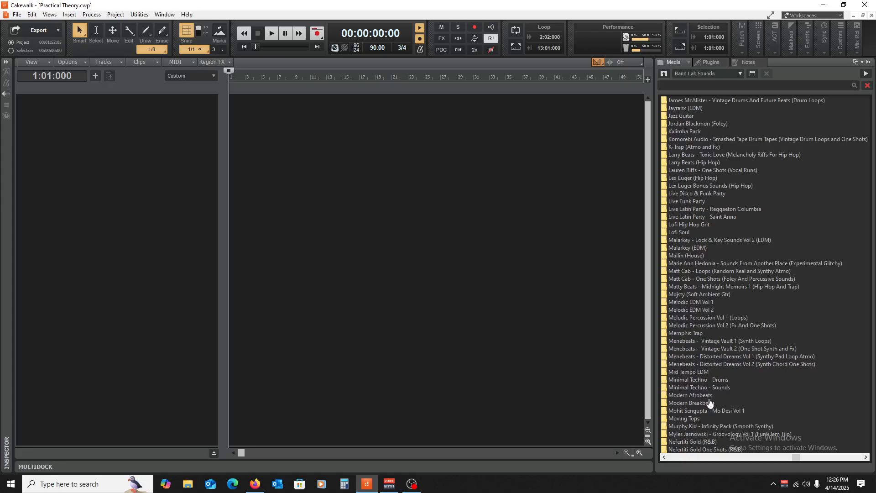
{"action": "scroll", "coordinate": [710, 403], "scroll_direction": "down", "scroll_amount": 10}
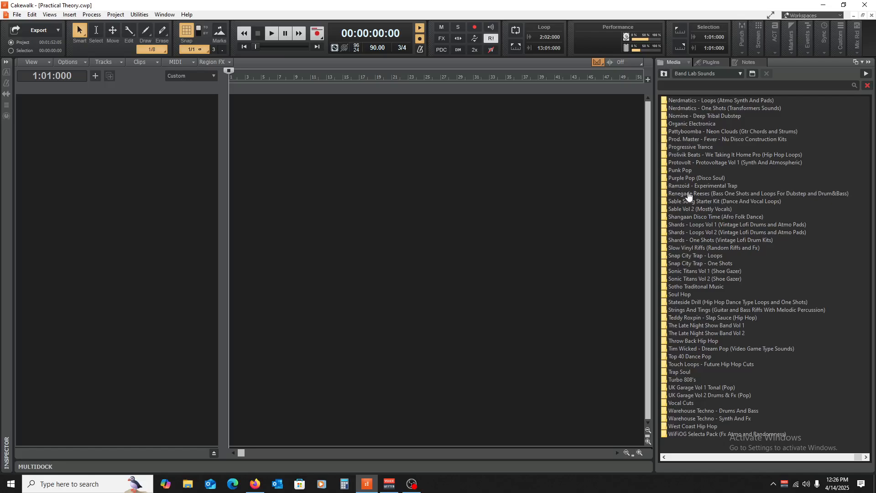
{"action": "scroll", "coordinate": [702, 202], "scroll_direction": "up", "scroll_amount": 3}
{"action": "scroll", "coordinate": [701, 201], "scroll_direction": "down", "scroll_amount": 3}
{"action": "double_click", "coordinate": [673, 169]}
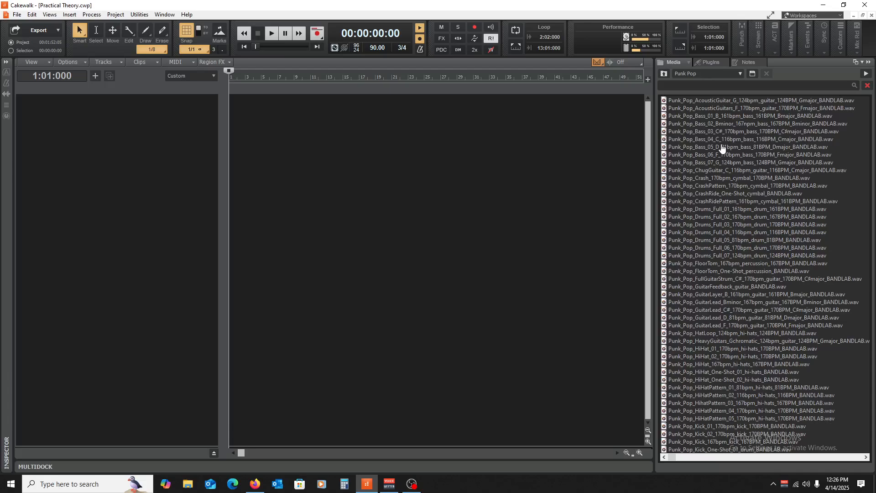
- Look through the Punk Pop samples, checking the tempos and keys in their file names
{"action": "scroll", "coordinate": [729, 234], "scroll_direction": "down", "scroll_amount": 3}
{"action": "scroll", "coordinate": [729, 234], "scroll_direction": "up", "scroll_amount": 3}
{"action": "scroll", "coordinate": [712, 238], "scroll_direction": "down", "scroll_amount": 15}
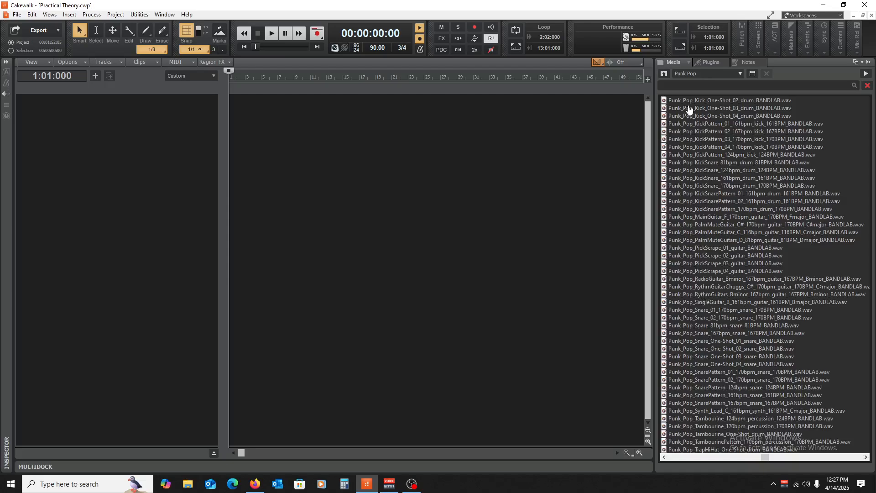
{"action": "scroll", "coordinate": [714, 251], "scroll_direction": "up", "scroll_amount": 1}
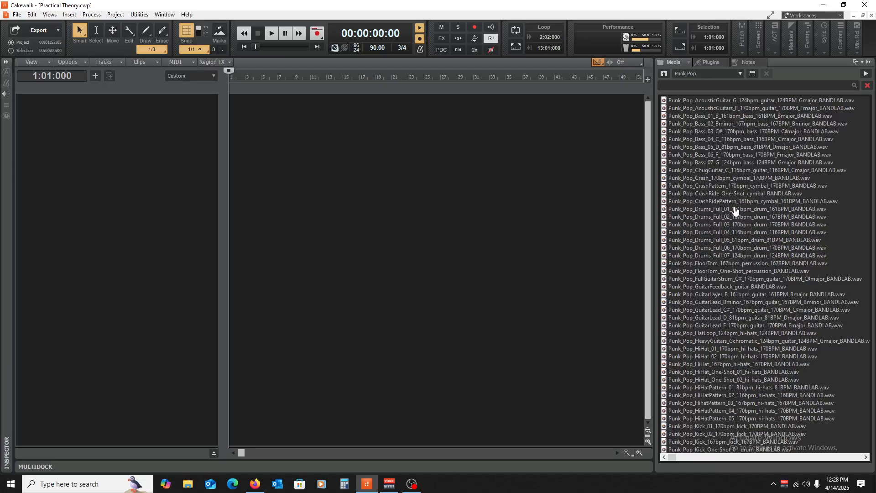
- Set the project tempo to 161 BPM
{"action": "double_click", "coordinate": [378, 48]}
{"action": "type", "text": "161"}
{"action": "key", "text": "Return"}
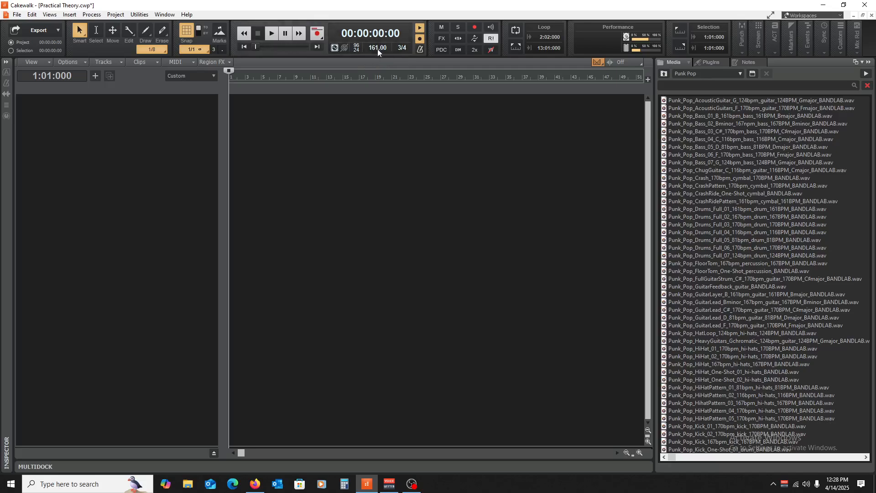
- Add the Punk_Pop_Drums_Full_01_161bpm loop at measure 1 on a new audio track and increase the track's height
{"action": "left_click", "coordinate": [721, 209]}
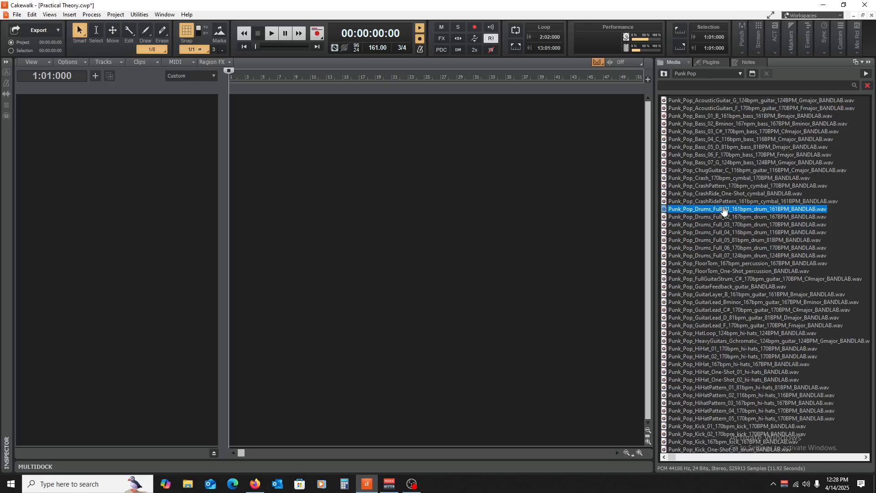
{"action": "left_click_drag", "start_coordinate": [724, 211], "coordinate": [98, 120]}
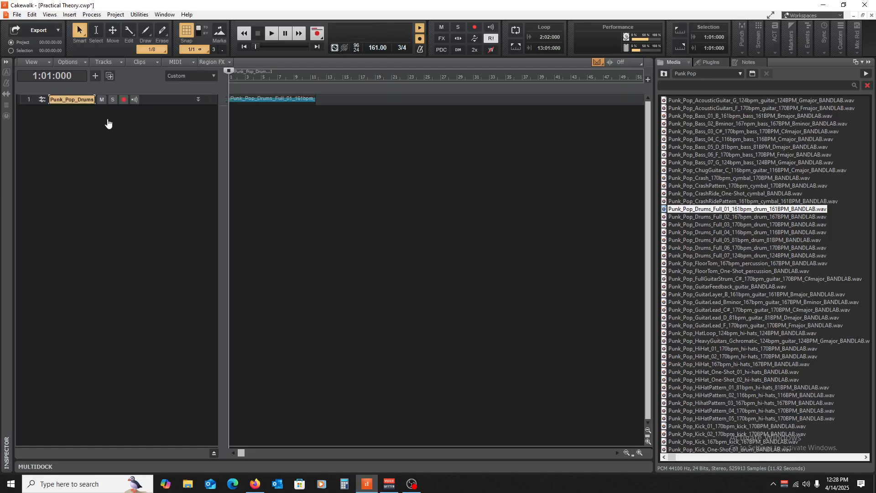
{"action": "left_click_drag", "start_coordinate": [155, 104], "coordinate": [157, 193]}
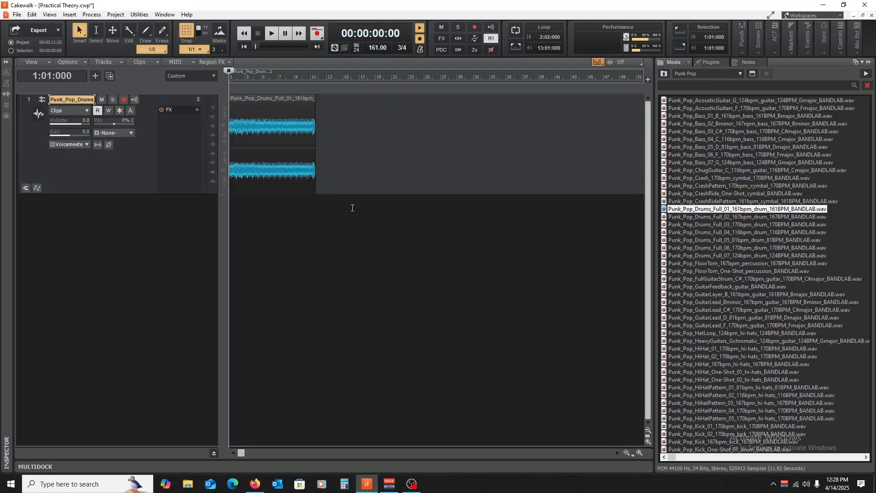
- Collapse the media browser and zoom in to check where the drum clip ends against the measure lines
{"action": "left_click", "coordinate": [318, 230]}
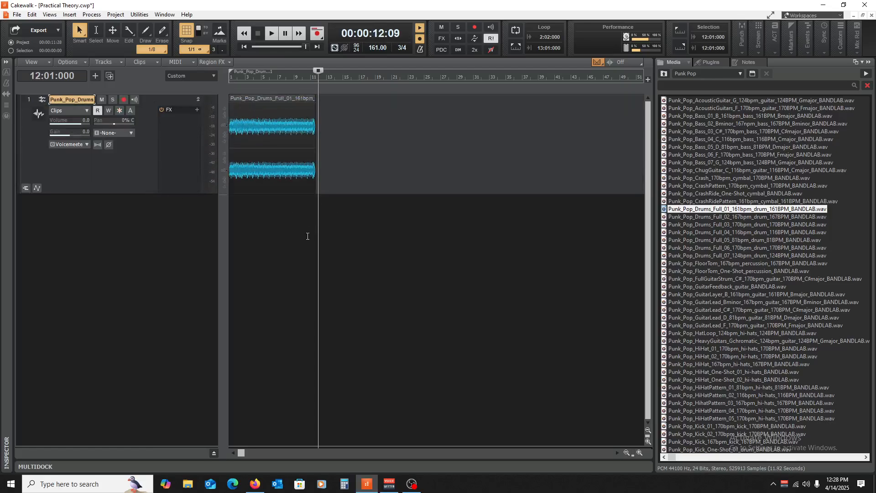
{"action": "left_click", "coordinate": [308, 236]}
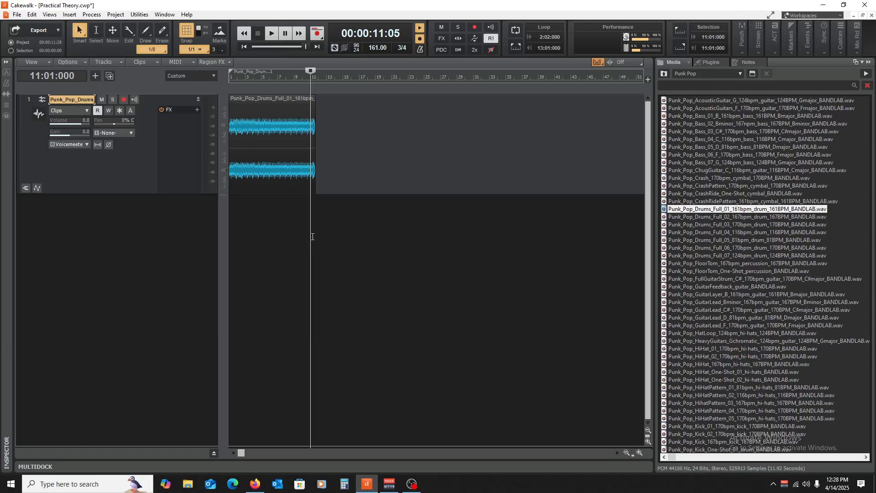
{"action": "left_click", "coordinate": [318, 240]}
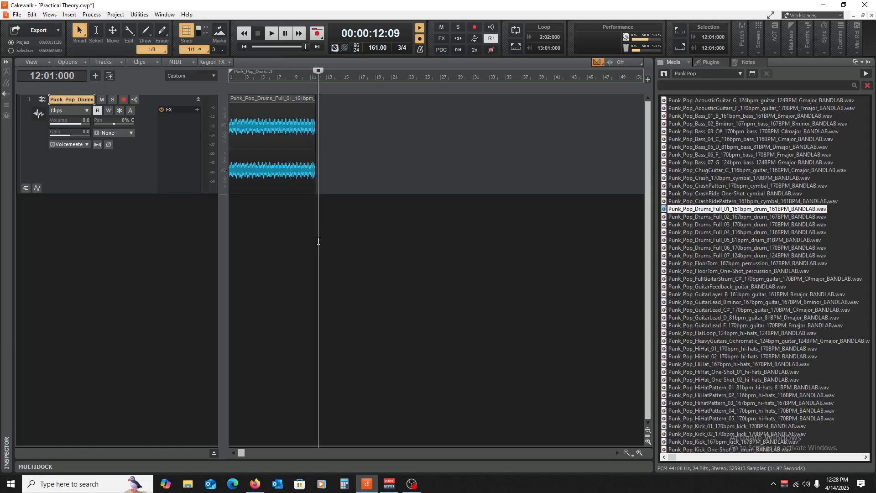
{"action": "left_click", "coordinate": [869, 62]}
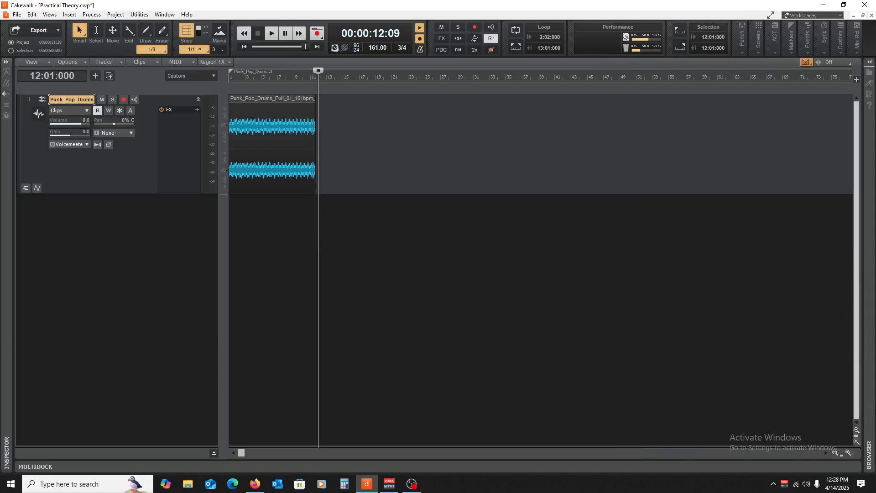
{"action": "left_click", "coordinate": [847, 453]}
{"action": "left_click", "coordinate": [847, 453]}
{"action": "left_click", "coordinate": [847, 453]}
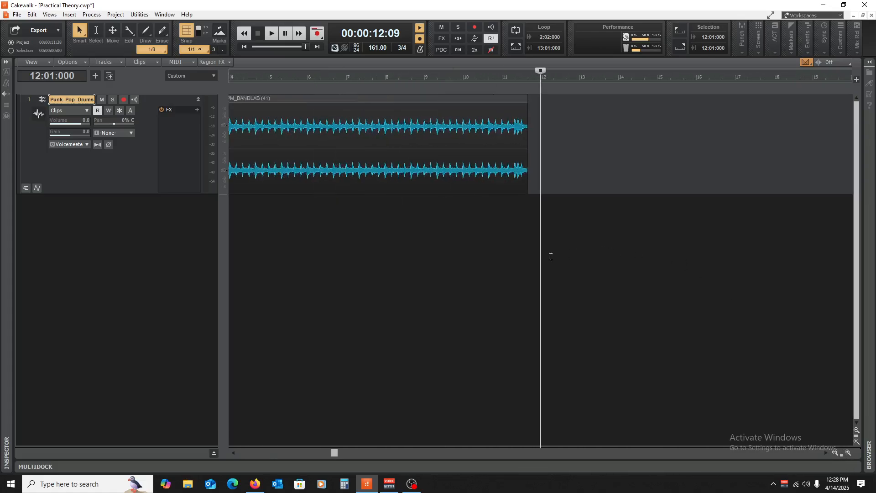
{"action": "left_click", "coordinate": [274, 244]}
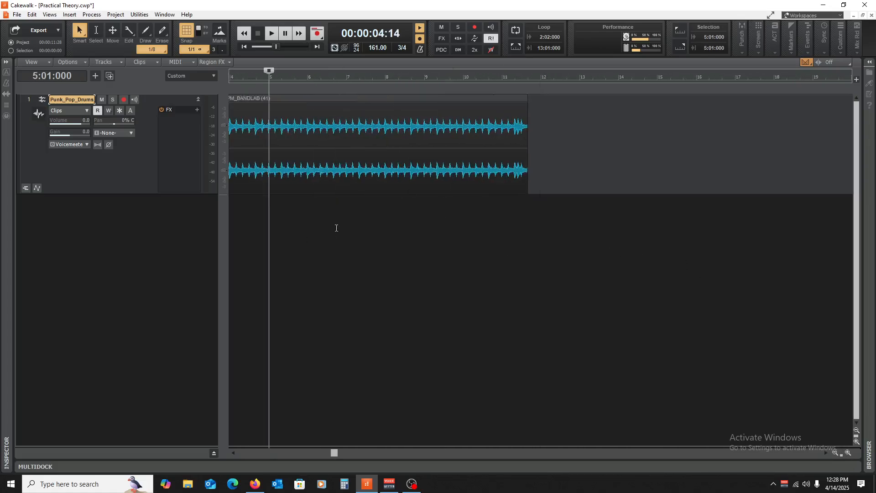
{"action": "left_click", "coordinate": [305, 213]}
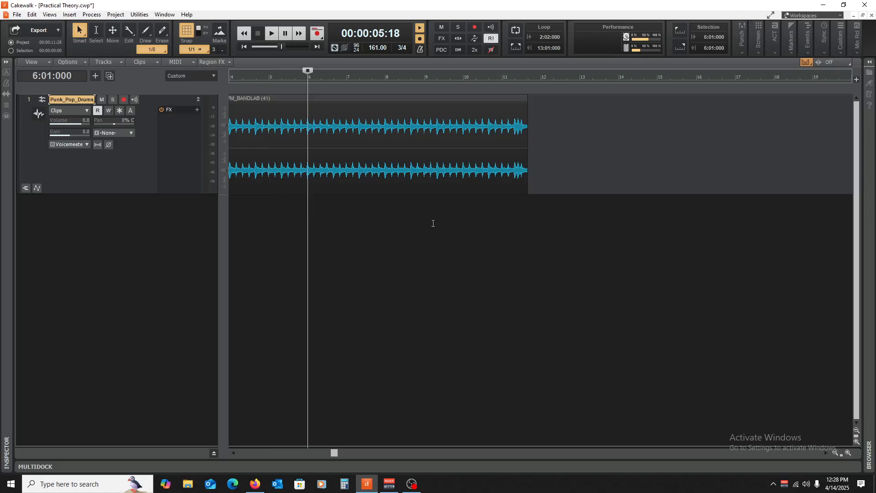
{"action": "left_click", "coordinate": [534, 211]}
{"action": "left_click", "coordinate": [519, 201]}
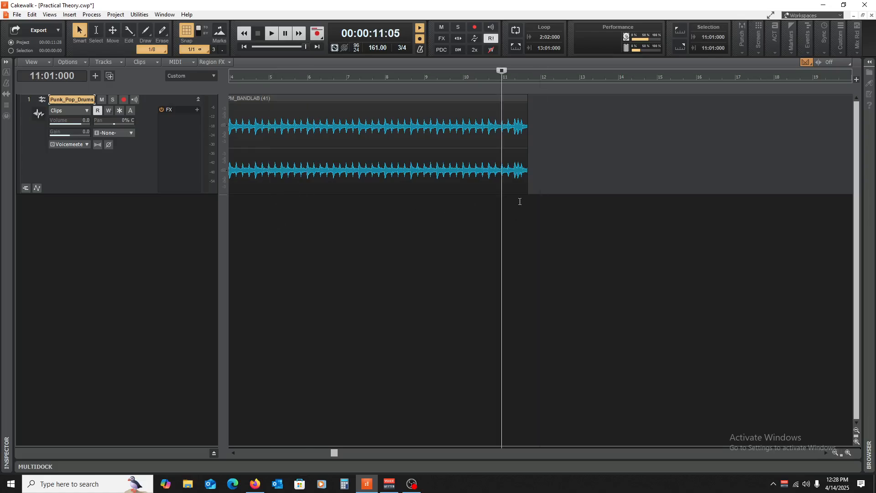
- Return the playhead to the project start and route the drum track's output to Master
{"action": "key", "text": "ctrl+Home"}
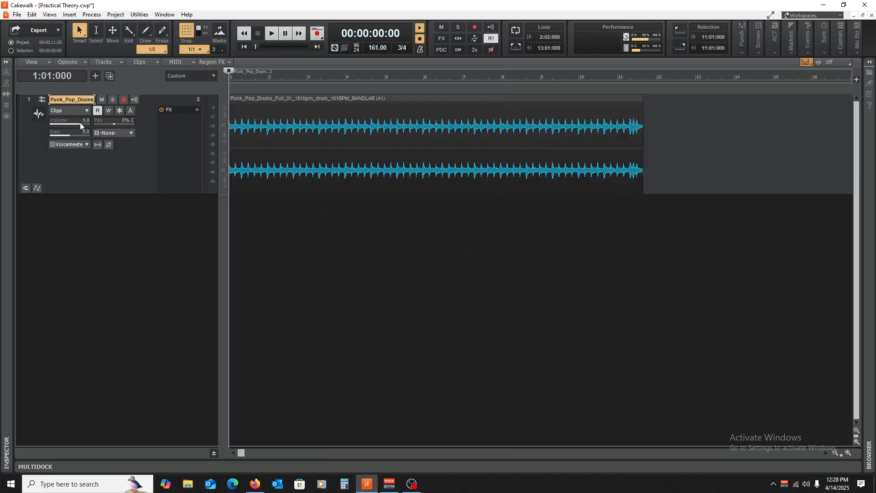
{"action": "left_click", "coordinate": [79, 144]}
{"action": "left_click", "coordinate": [109, 278]}
- Play the drum loop from the start while trying a lower track volume, restore the volume to 0.0, and stop playback
{"action": "left_click_drag", "start_coordinate": [78, 123], "coordinate": [76, 124]}
{"action": "key", "text": "space"}
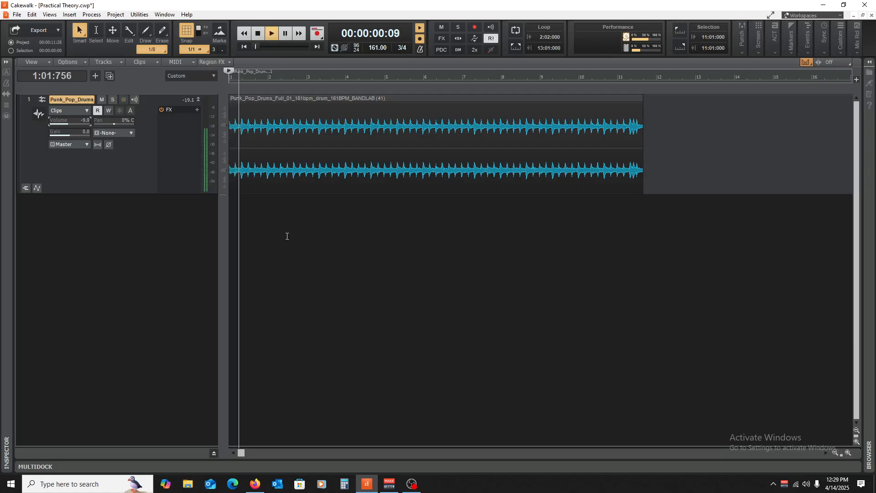
{"action": "left_click_drag", "start_coordinate": [75, 122], "coordinate": [81, 123]}
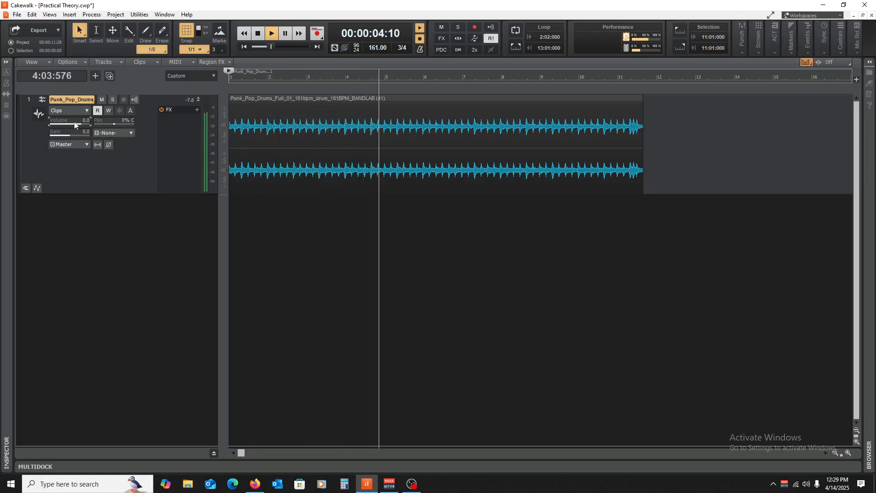
{"action": "double_click", "coordinate": [74, 123]}
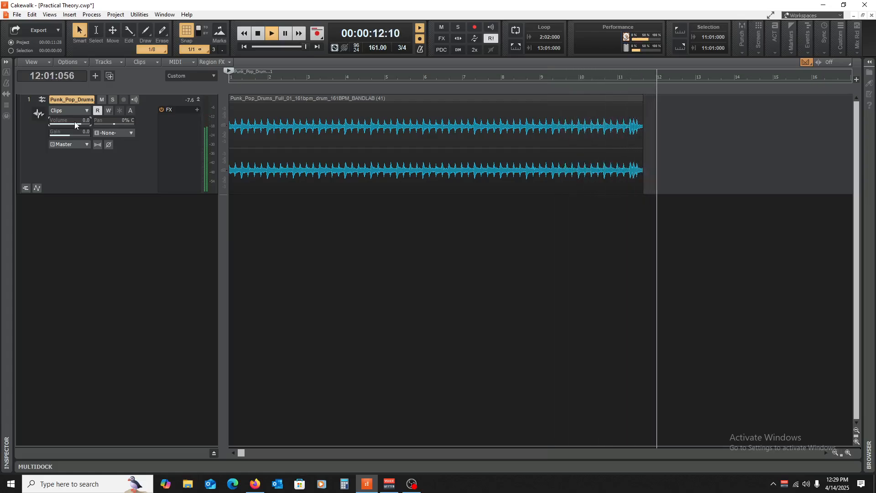
{"action": "key", "text": "space"}
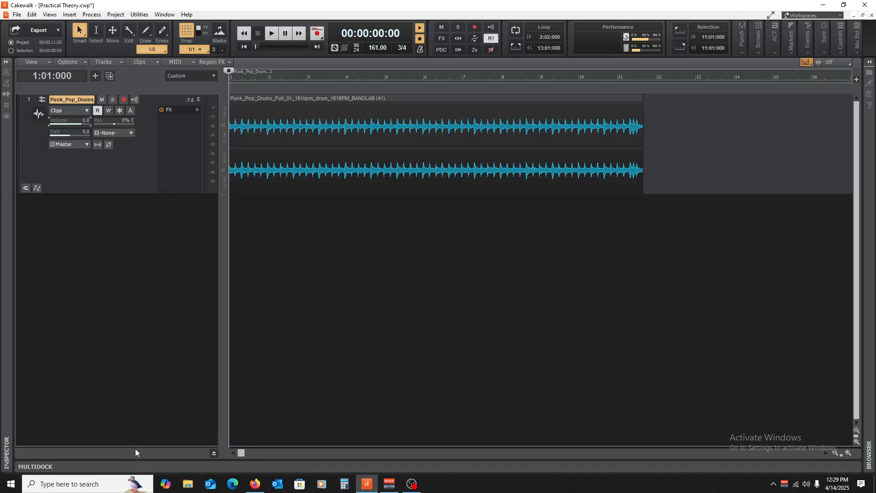
- Reveal the bus pane below the tracks and size it to show the Master and Metronome buses
{"action": "left_click_drag", "start_coordinate": [134, 446], "coordinate": [119, 357]}
{"action": "left_click", "coordinate": [137, 364]}
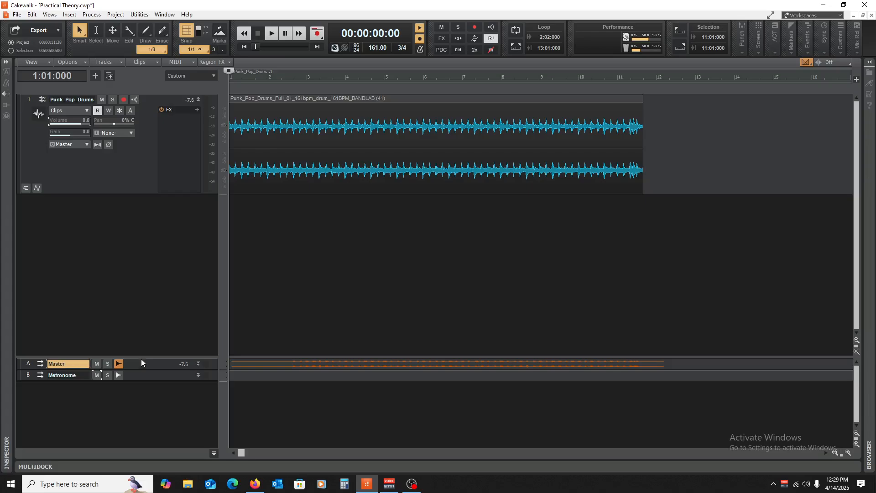
{"action": "left_click_drag", "start_coordinate": [140, 356], "coordinate": [140, 393]}
{"action": "left_click", "coordinate": [306, 248]}
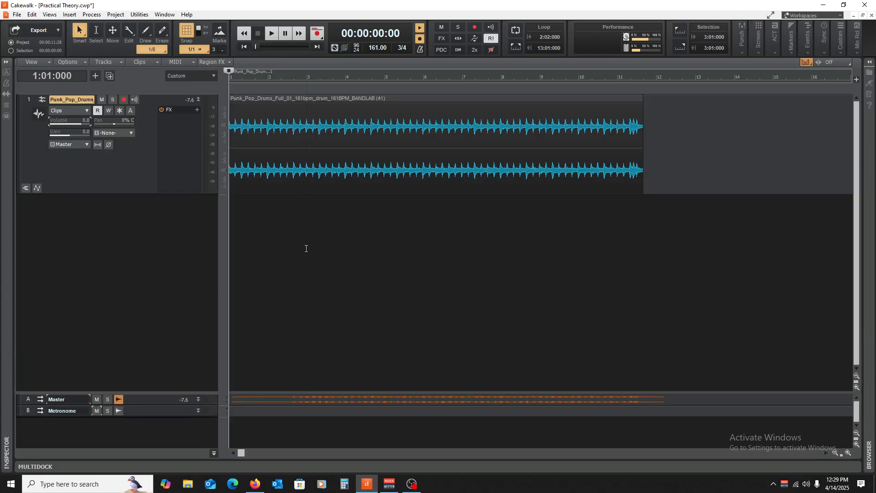
- Play the drum loop from the start while expanding the Metronome bus and raising its output volume to 5.5, and stop playback
{"action": "key", "text": "space"}
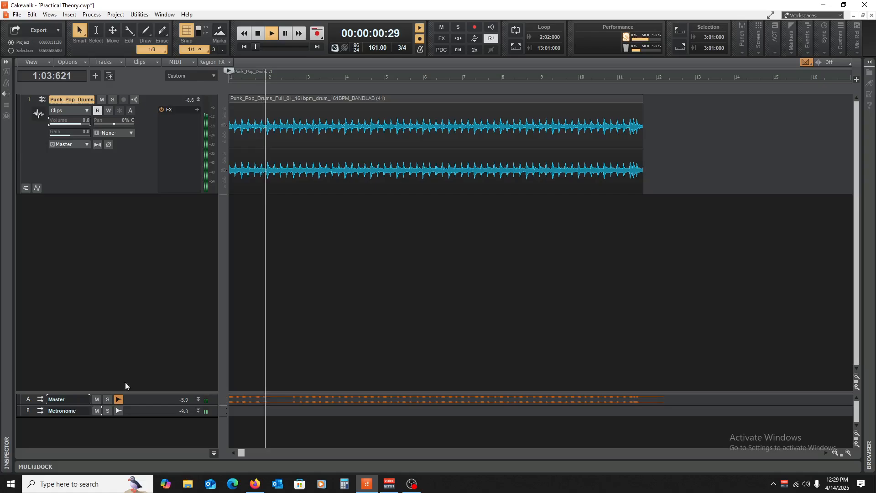
{"action": "left_click_drag", "start_coordinate": [138, 416], "coordinate": [136, 446]}
{"action": "left_click_drag", "start_coordinate": [73, 435], "coordinate": [88, 436]}
{"action": "key", "text": "space"}
{"action": "key", "text": "space"}
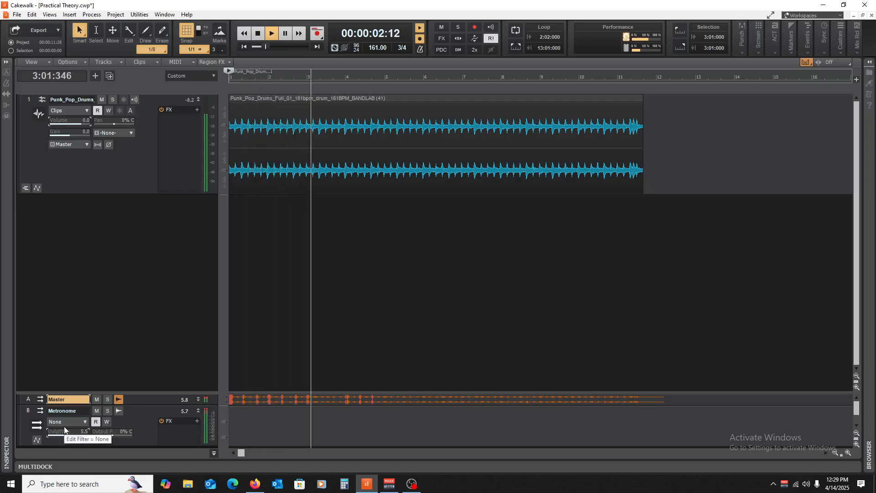
{"action": "key", "text": "space"}
- Set the meter at measure 1 to four beats per measure and check where the drum clip ends against measure 9
{"action": "left_click", "coordinate": [403, 49]}
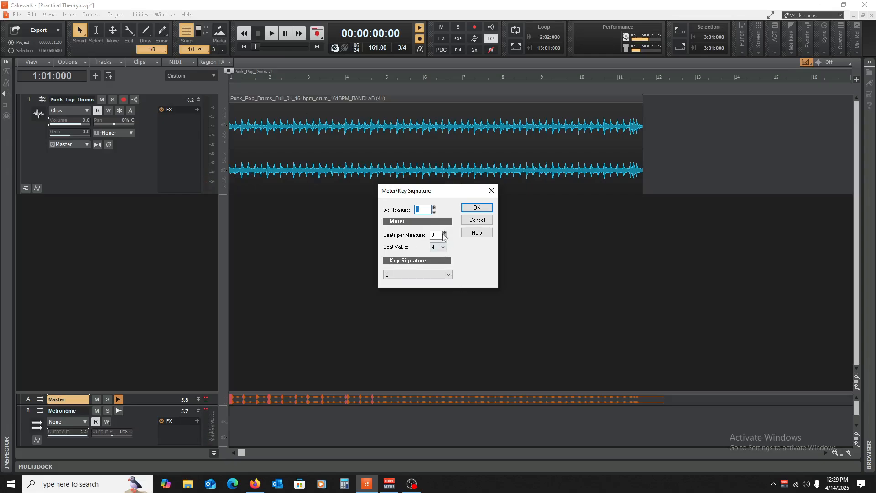
{"action": "left_click", "coordinate": [476, 208]}
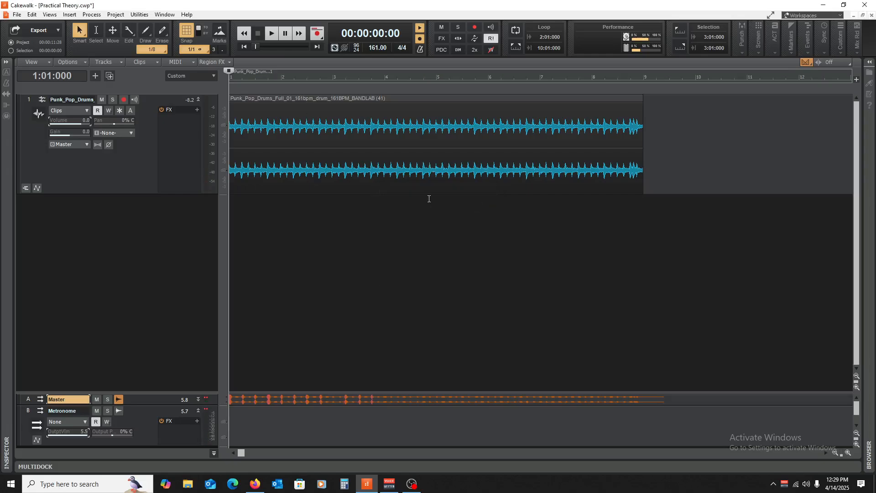
{"action": "left_click_drag", "start_coordinate": [535, 249], "coordinate": [651, 234]}
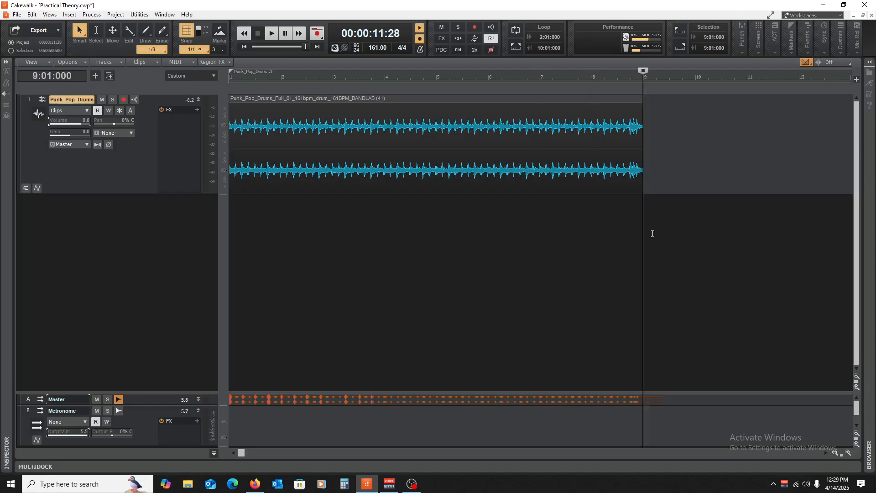
{"action": "key", "text": "w"}
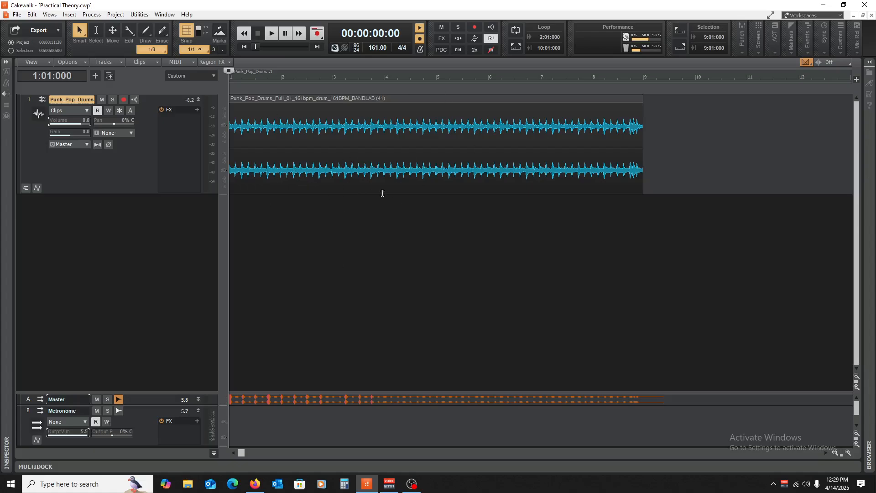
- Play the whole drum loop with the metronome from the project start to check its timing
{"action": "left_click", "coordinate": [334, 238]}
{"action": "key", "text": "w"}
{"action": "key", "text": "space"}
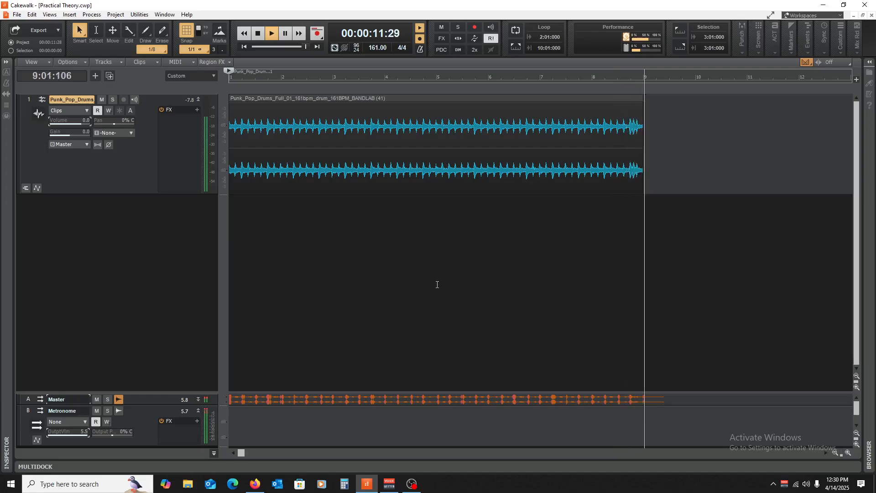
- Restore the Metronome bus's output volume to 0.0, mute the bus, and hide the bus pane
{"action": "double_click", "coordinate": [93, 431]}
{"action": "left_click", "coordinate": [96, 410]}
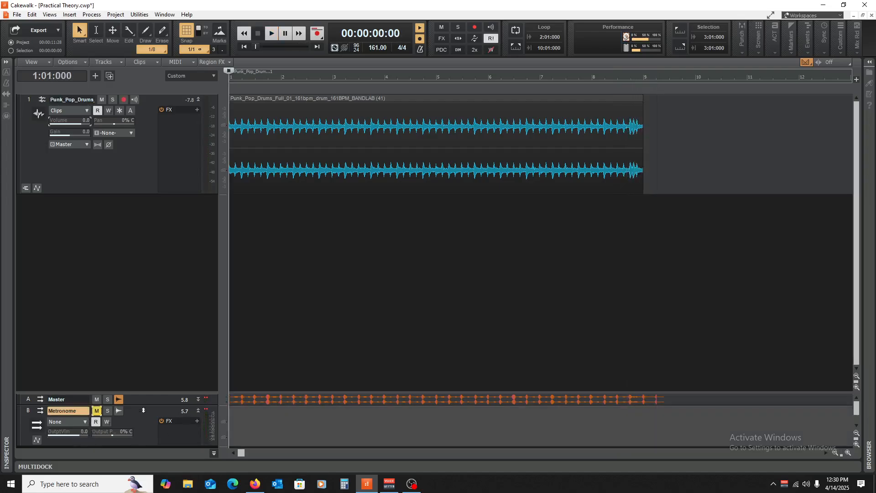
{"action": "left_click", "coordinate": [207, 412]}
{"action": "left_click", "coordinate": [208, 400]}
{"action": "left_click_drag", "start_coordinate": [245, 392], "coordinate": [251, 402]}
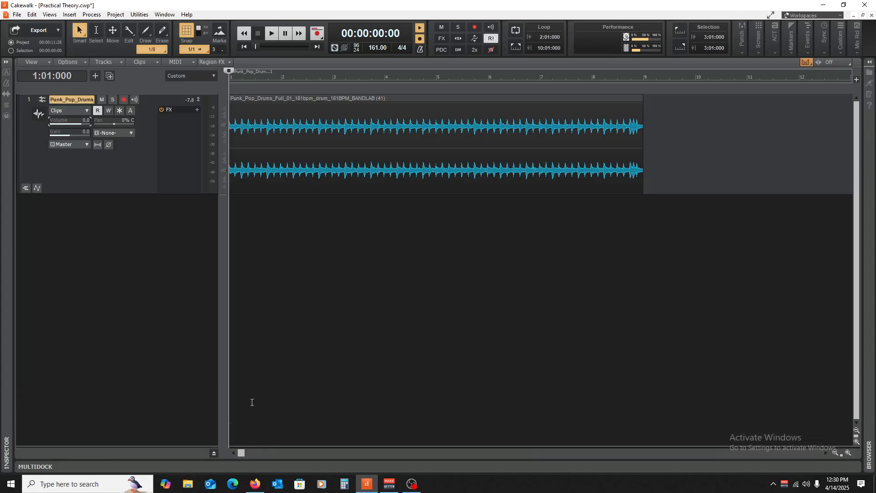
- Add the Punk_Pop_Bass_01_B_161bpm loop from the media browser as a new track below the drums and enlarge that track
{"action": "left_click", "coordinate": [869, 62]}
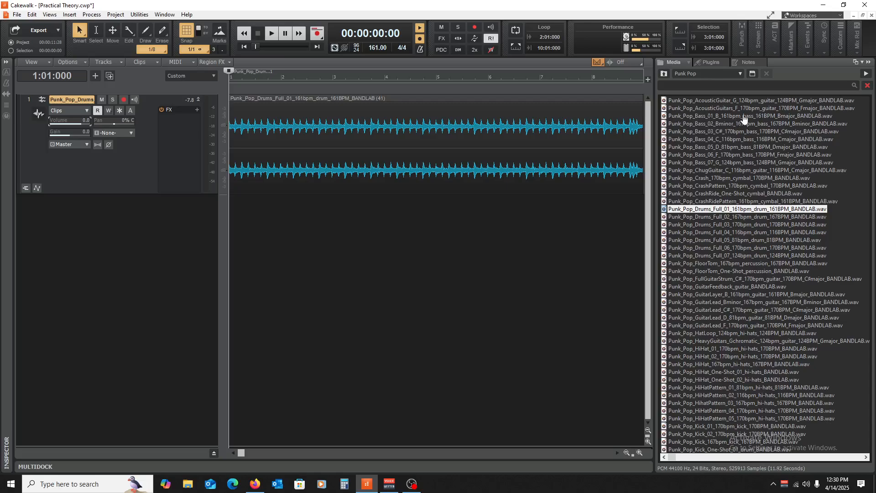
{"action": "left_click", "coordinate": [711, 118]}
{"action": "left_click_drag", "start_coordinate": [711, 118], "coordinate": [121, 227]}
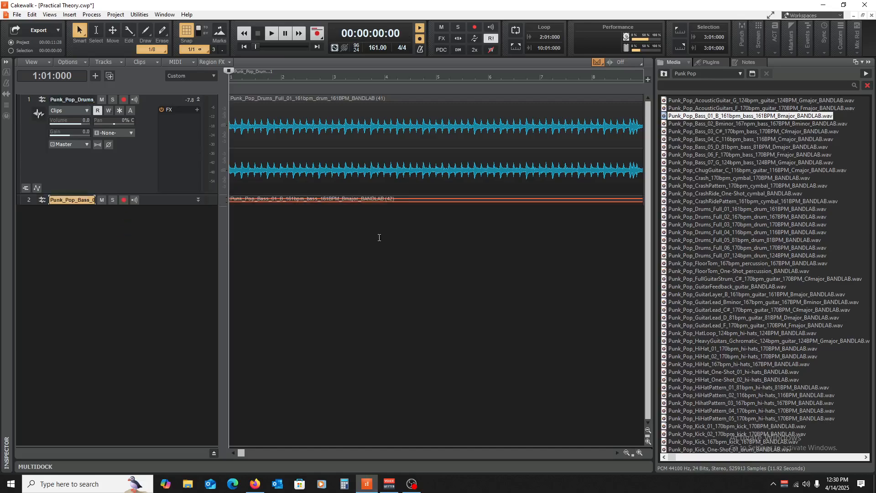
{"action": "left_click", "coordinate": [868, 62]}
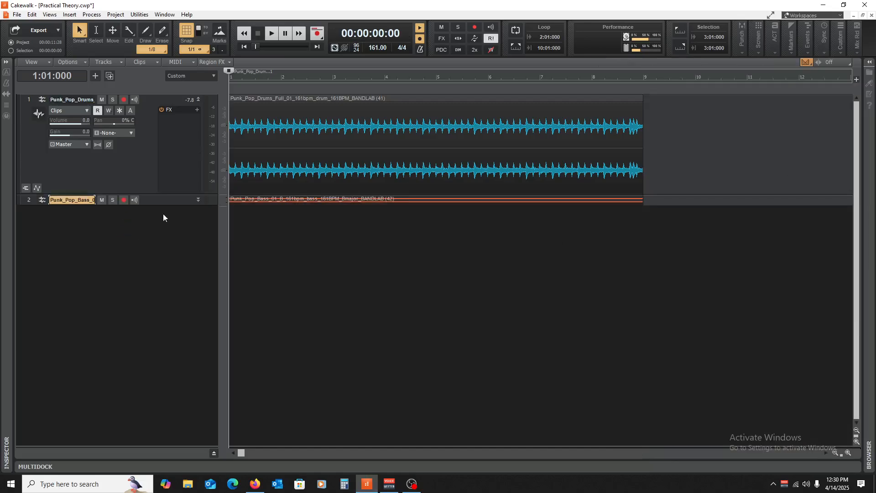
{"action": "left_click_drag", "start_coordinate": [159, 205], "coordinate": [161, 354]}
- Return the playhead to the project start and route the bass track's output to Master
{"action": "left_click", "coordinate": [372, 370]}
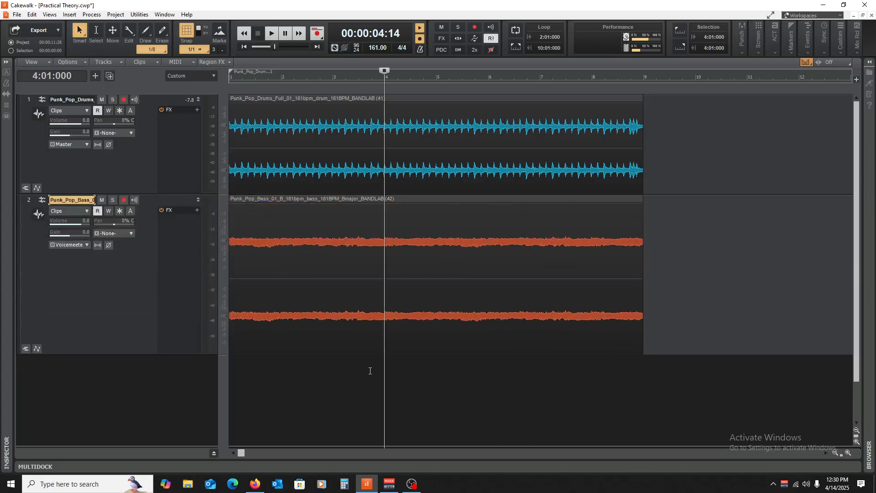
{"action": "key", "text": "w"}
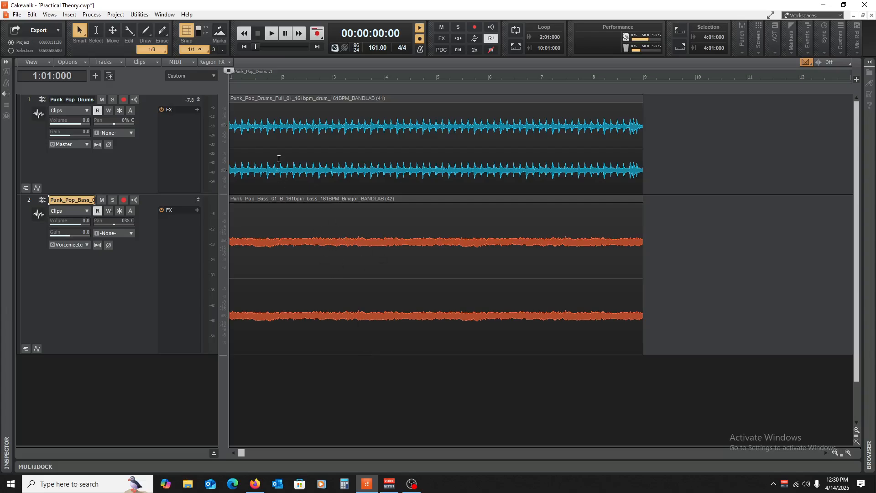
{"action": "left_click", "coordinate": [72, 247]}
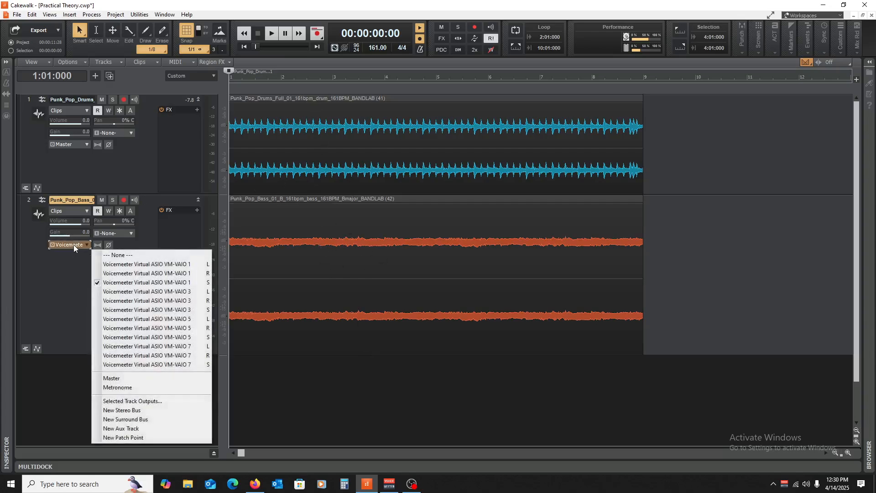
{"action": "left_click", "coordinate": [145, 378]}
- Play the drum and bass loops together from the start, stop playback, and save the project
{"action": "key", "text": "space"}
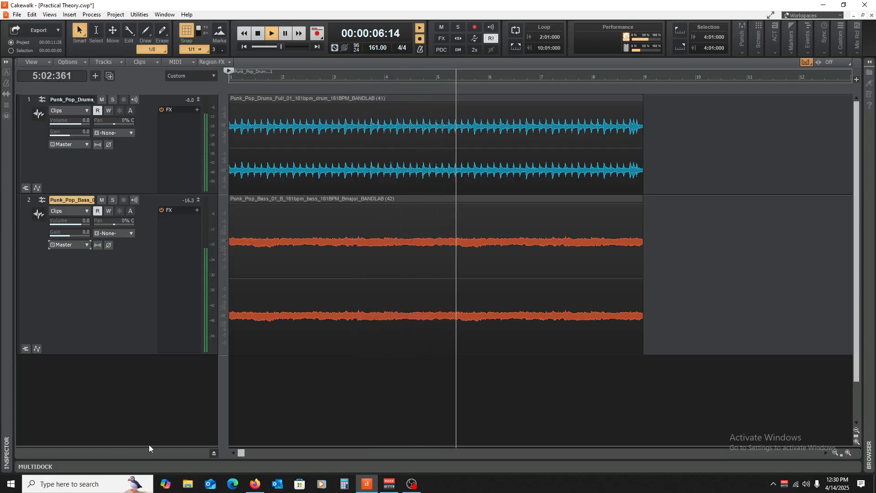
{"action": "mouse_move", "coordinate": [149, 442]}
{"action": "left_mouse_down"}
{"action": "mouse_move", "coordinate": [151, 416]}
{"action": "mouse_move", "coordinate": [158, 451]}
{"action": "left_mouse_up"}
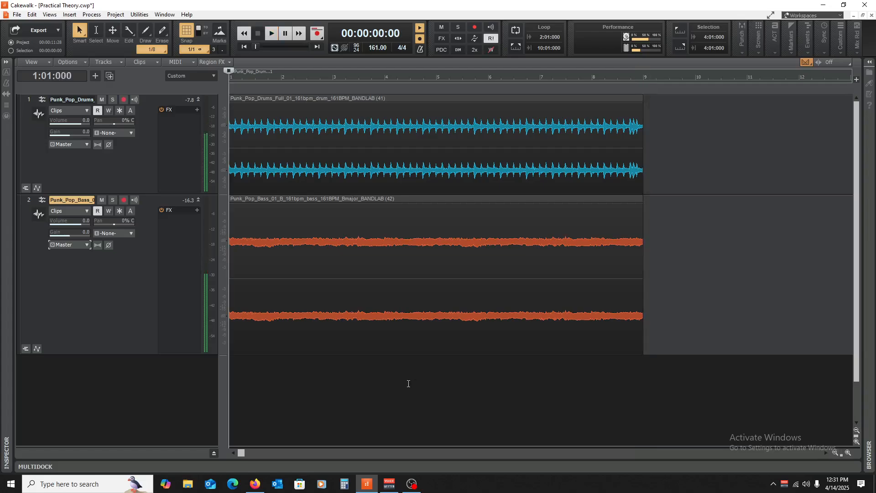
{"action": "key", "text": "ctrl+s"}
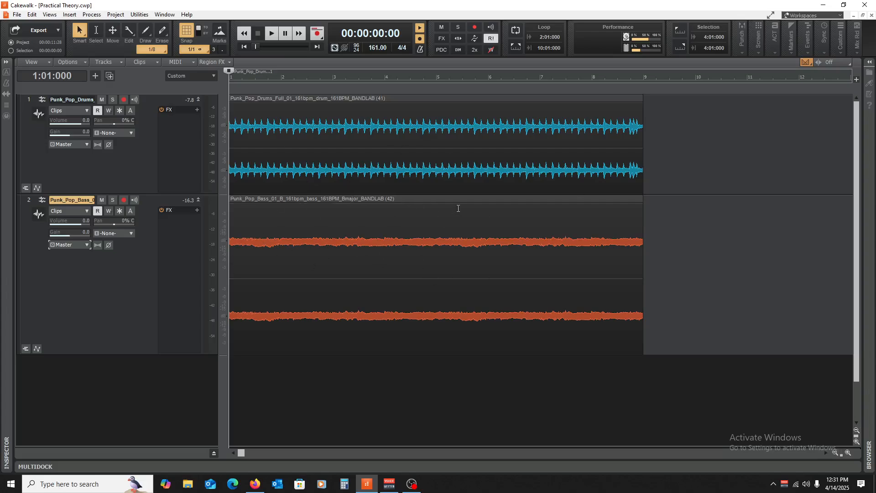
- Minimize the drum and bass tracks, view the Punk Pop loops in the media browser, and enlarge the bass track again
{"action": "left_click", "coordinate": [199, 100]}
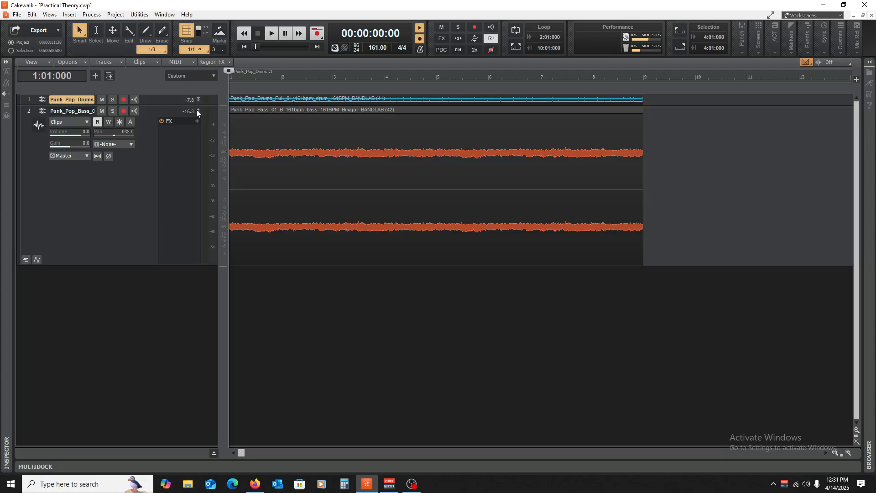
{"action": "left_click", "coordinate": [198, 111]}
{"action": "left_click", "coordinate": [868, 64]}
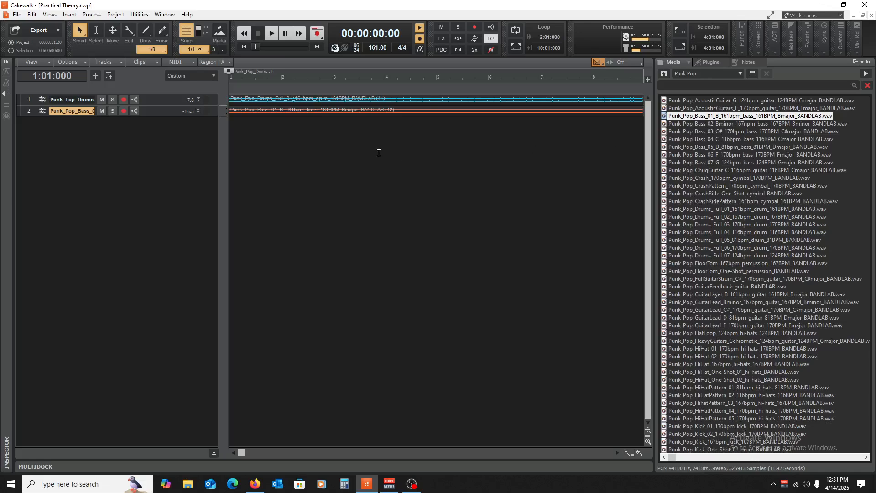
{"action": "left_click_drag", "start_coordinate": [157, 116], "coordinate": [156, 216]}
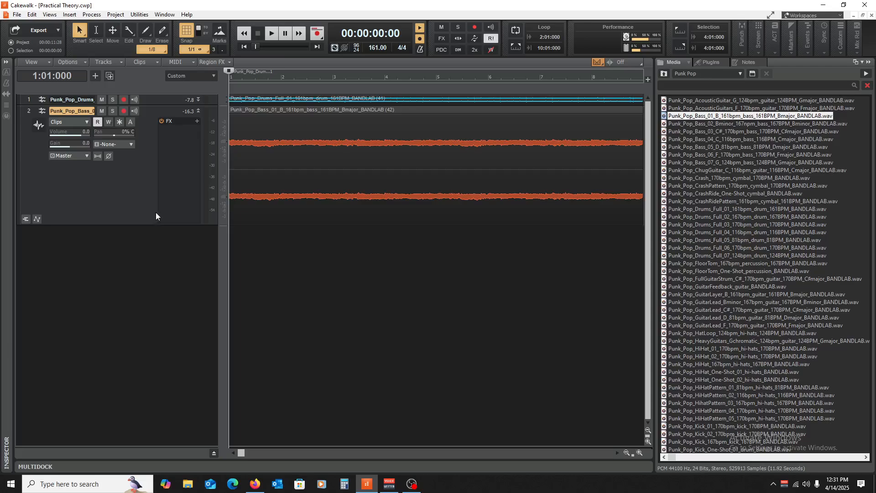
{"action": "left_click", "coordinate": [869, 65]}
- Insert the SoundShifter Pitch Stereo effect on the bass track and move its window clear of the track controls
{"action": "right_click", "coordinate": [157, 129]}
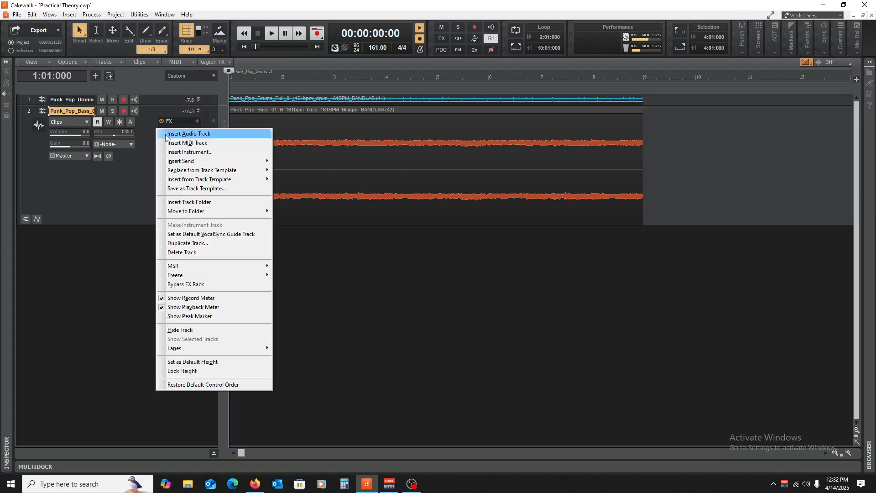
{"action": "left_click", "coordinate": [69, 196]}
{"action": "right_click", "coordinate": [180, 131]}
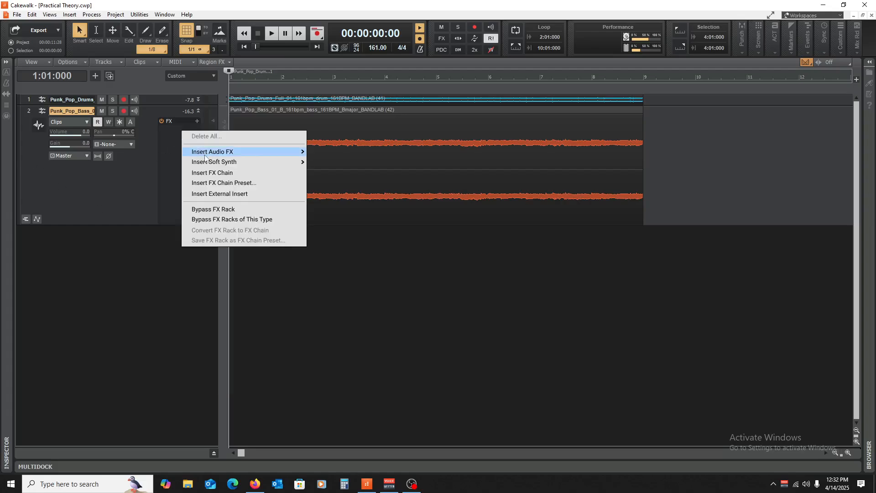
{"action": "mouse_move", "coordinate": [205, 153]}
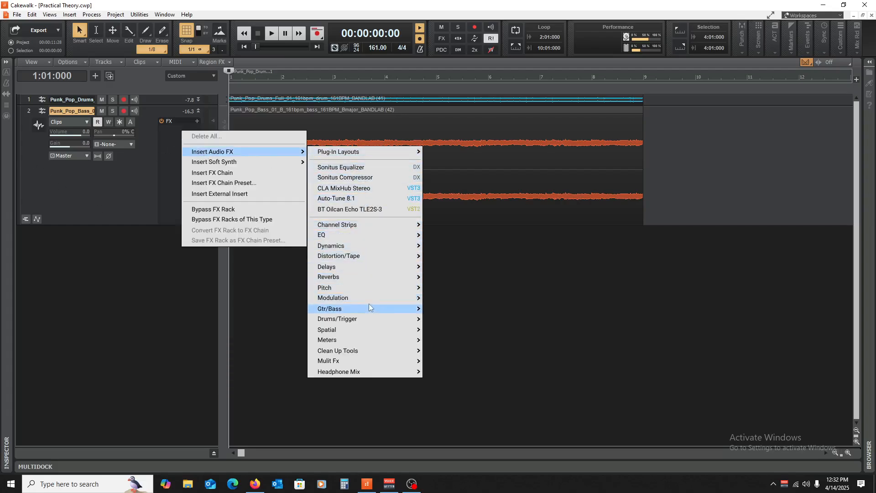
{"action": "mouse_move", "coordinate": [369, 309]}
{"action": "mouse_move", "coordinate": [362, 289]}
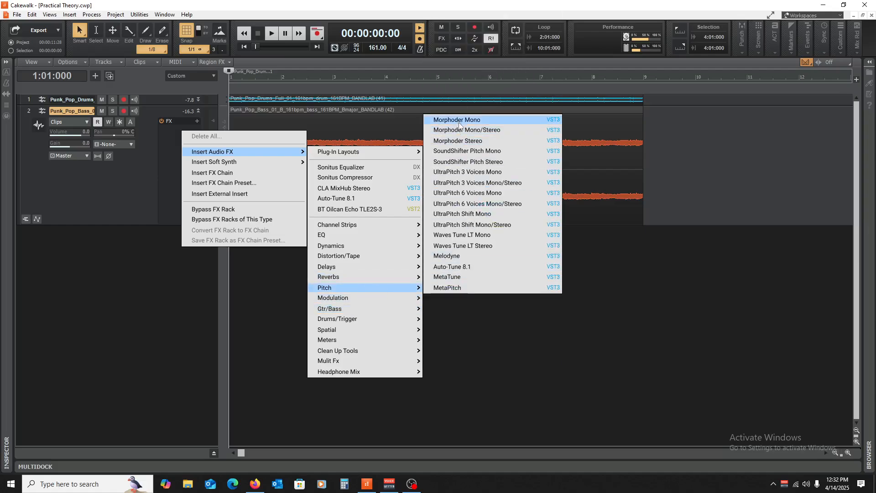
{"action": "left_click", "coordinate": [479, 165]}
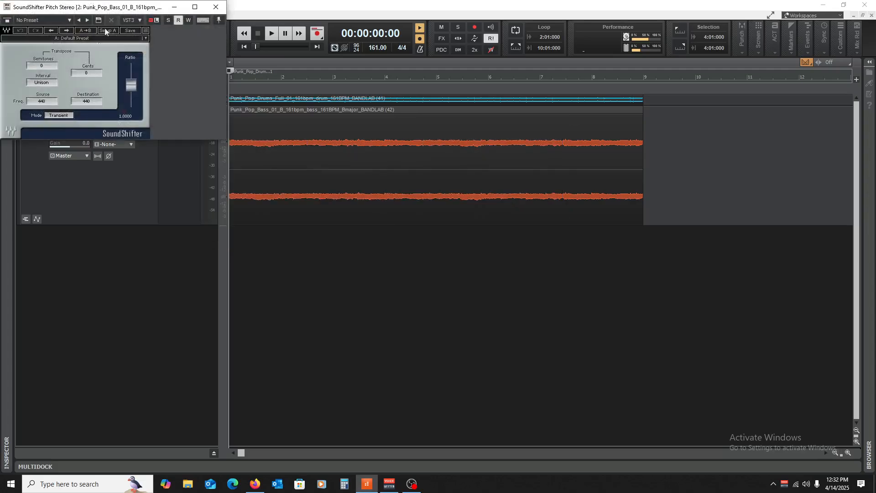
{"action": "left_click_drag", "start_coordinate": [96, 8], "coordinate": [525, 120]}
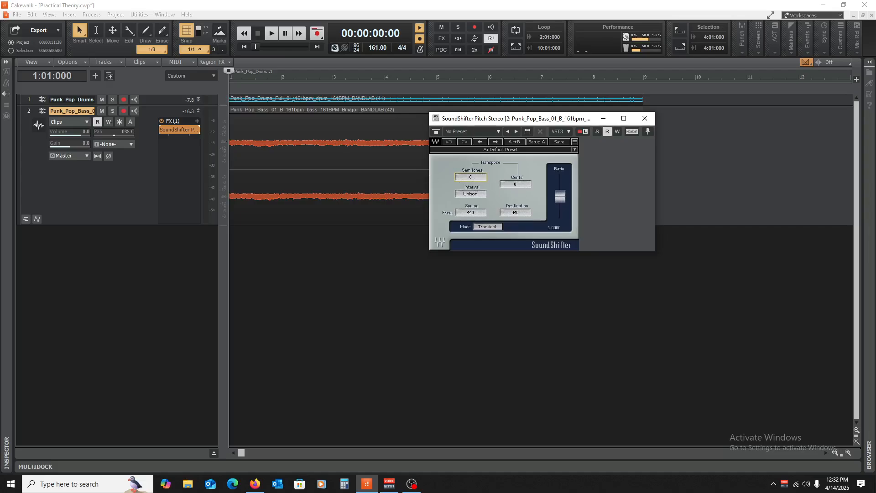
- Transpose the bass by -1 semitone in SoundShifter and play it with the drums from the start
{"action": "left_click_drag", "start_coordinate": [471, 177], "coordinate": [470, 181]}
{"action": "left_click_drag", "start_coordinate": [540, 121], "coordinate": [605, 124]}
{"action": "key", "text": "space"}
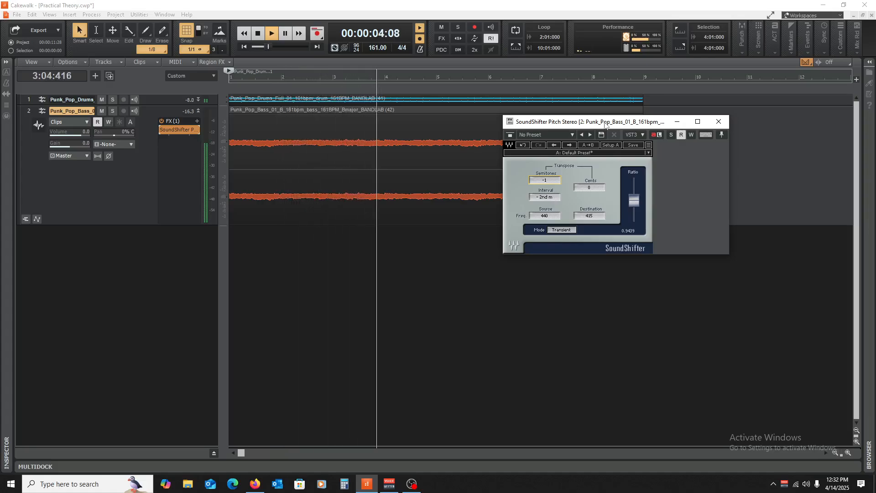
{"action": "key", "text": "space"}
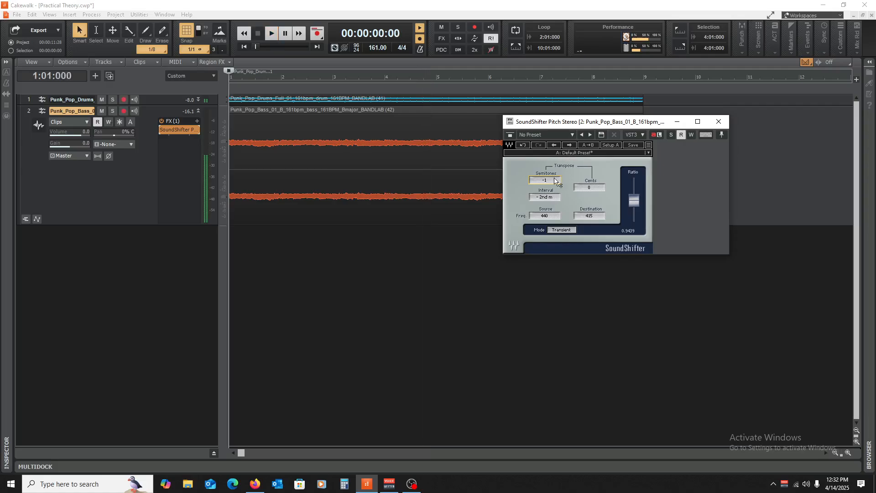
- Set the SoundShifter transposition to -2 semitones and listen to the bass with the drums
{"action": "left_click_drag", "start_coordinate": [553, 179], "coordinate": [553, 185]}
{"action": "key", "text": "space"}
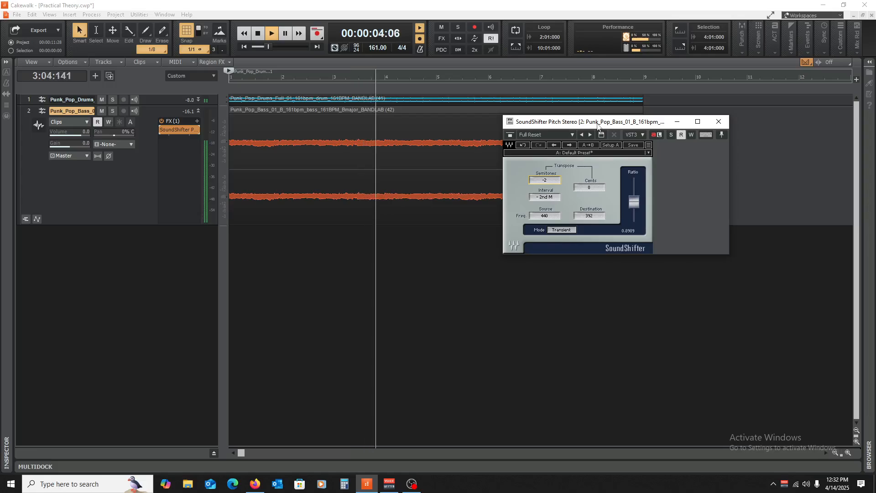
{"action": "key", "text": "space"}
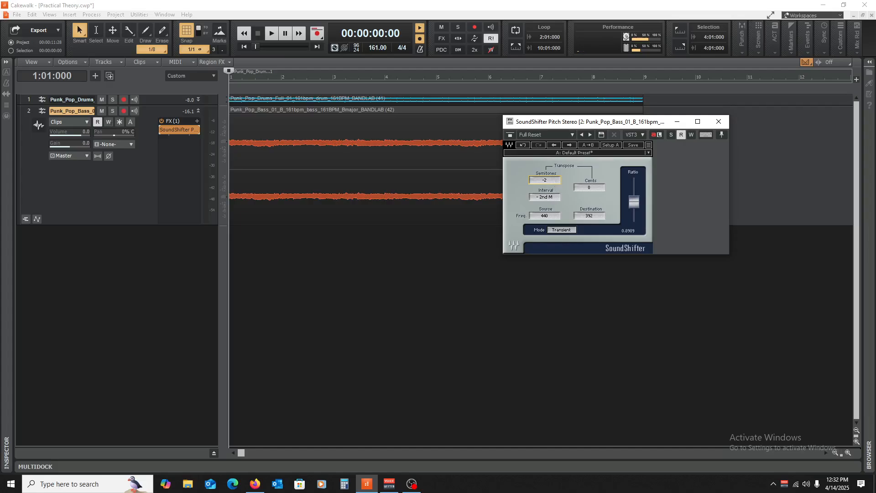
- Lower the bass transposition to -8 semitones and audition it from the start with the bass track soloed
{"action": "scroll", "coordinate": [544, 179], "scroll_direction": "down", "scroll_amount": 2}
{"action": "scroll", "coordinate": [544, 180], "scroll_direction": "down", "scroll_amount": 3}
{"action": "scroll", "coordinate": [544, 179], "scroll_direction": "down", "scroll_amount": 1}
{"action": "key", "text": "space"}
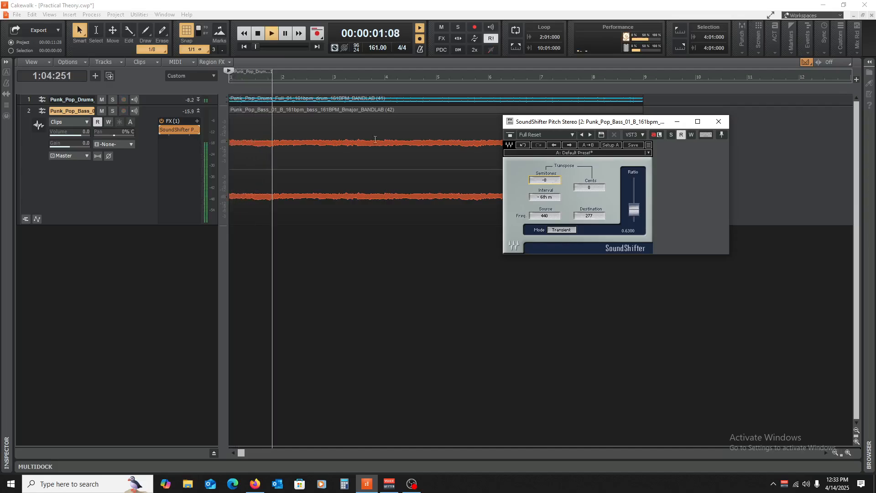
{"action": "left_click", "coordinate": [114, 111]}
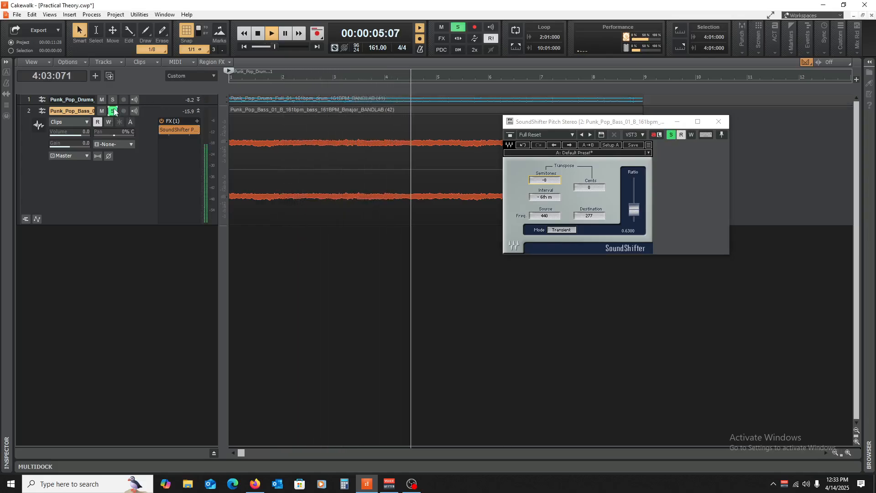
{"action": "key", "text": "space"}
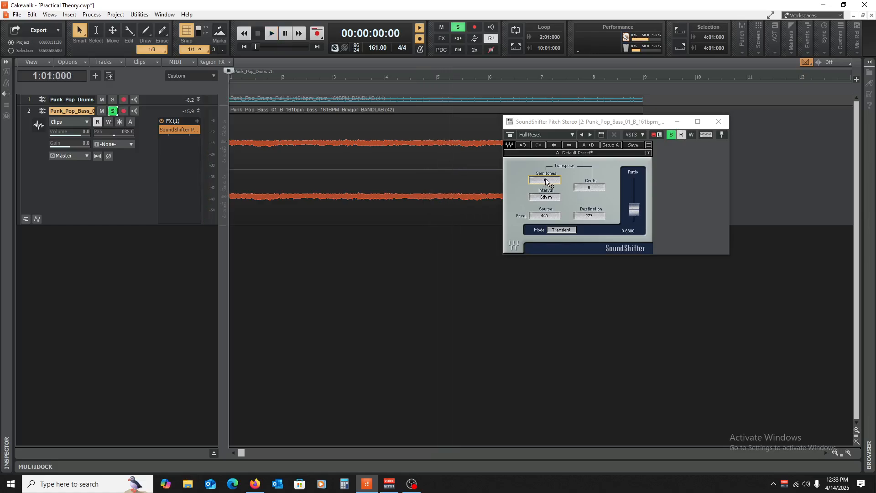
- Set the bass transposition to 8 semitones and play the soloed bass from the start
{"action": "mouse_move", "coordinate": [546, 182]}
{"action": "left_mouse_down"}
{"action": "mouse_move", "coordinate": [546, 142]}
{"action": "mouse_move", "coordinate": [549, 184]}
{"action": "left_mouse_up"}
{"action": "key", "text": "space"}
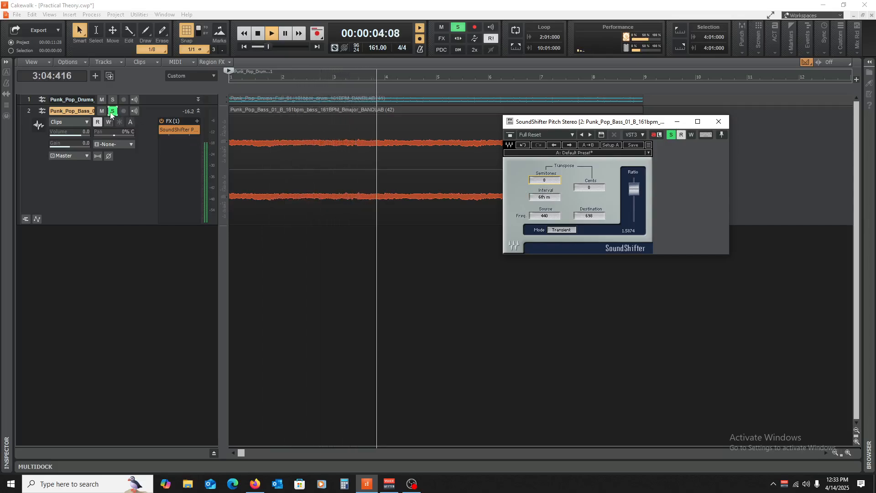
- Stop playback, close SoundShifter and bypass it on the bass track, then unsolo and minimize that track
{"action": "key", "text": "space"}
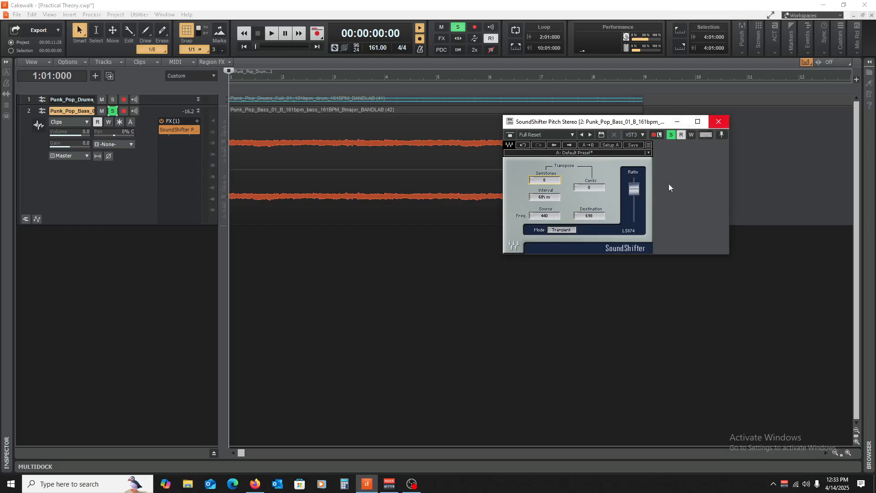
{"action": "left_click", "coordinate": [719, 121]}
{"action": "left_click", "coordinate": [159, 129]}
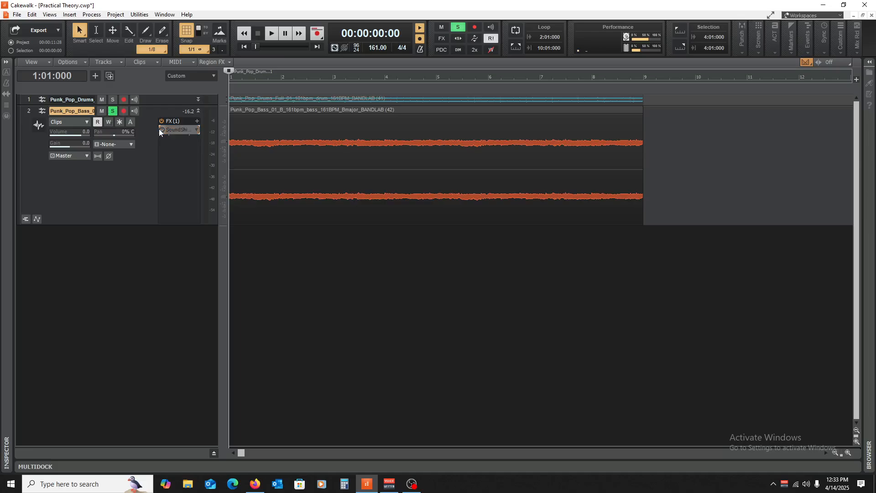
{"action": "left_click", "coordinate": [112, 110]}
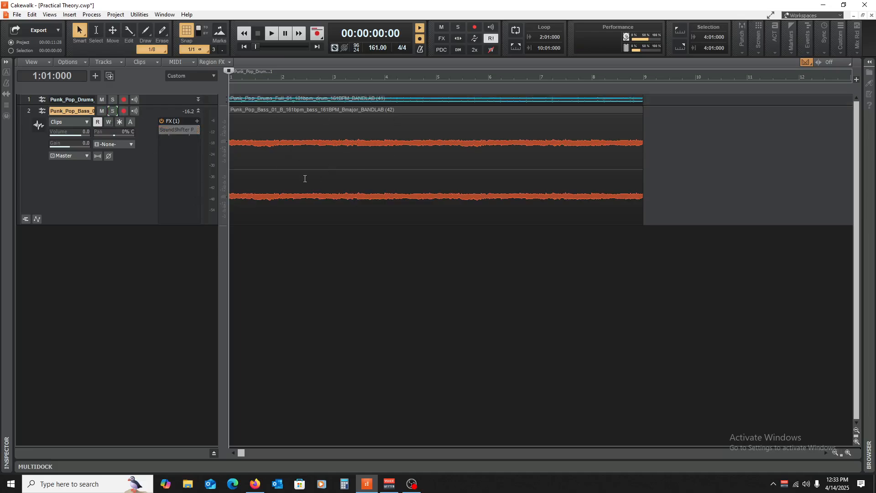
{"action": "left_click", "coordinate": [198, 111]}
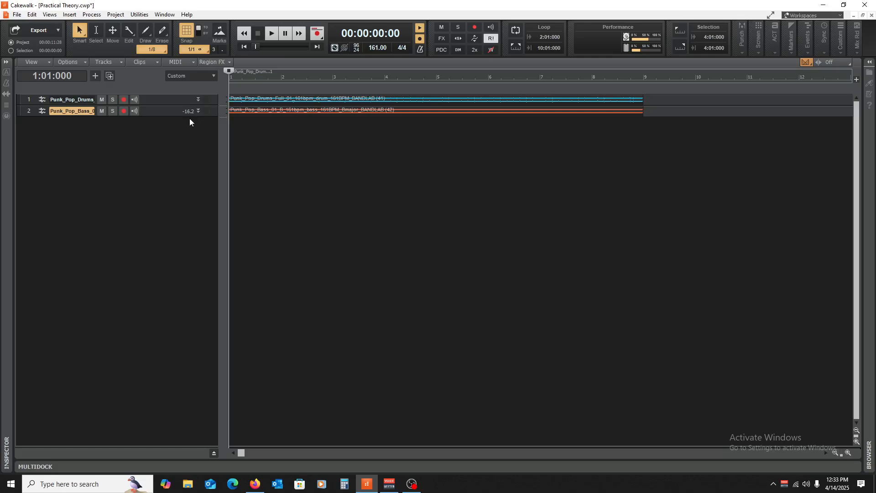
- Minimize the drum track, show the media browser and mute both 161 BPM loop tracks
{"action": "left_click_drag", "start_coordinate": [157, 106], "coordinate": [151, 171]}
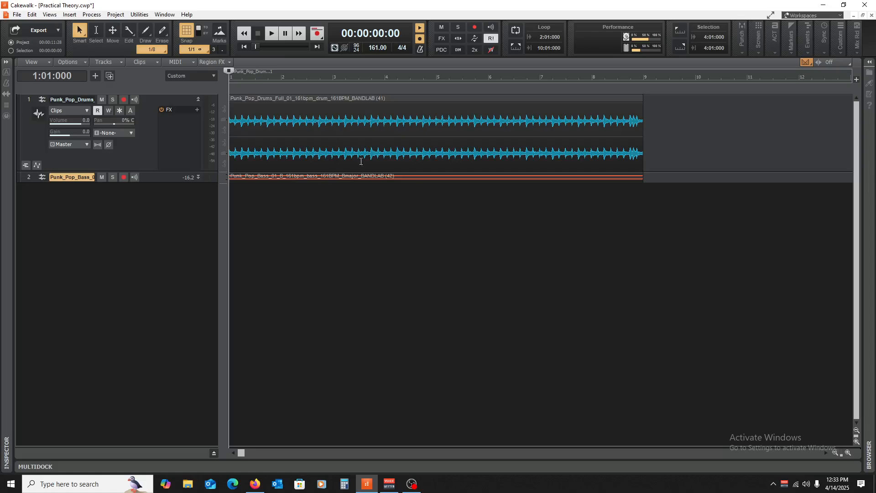
{"action": "left_click", "coordinate": [869, 63]}
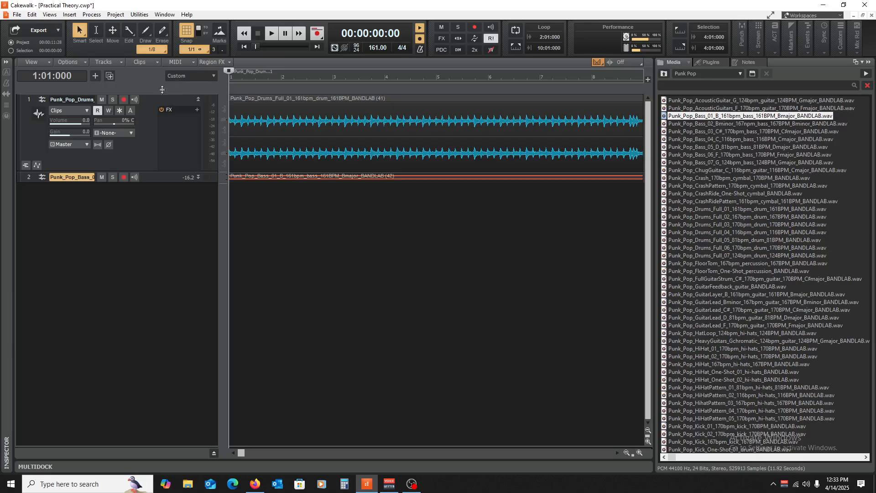
{"action": "left_click", "coordinate": [198, 99]}
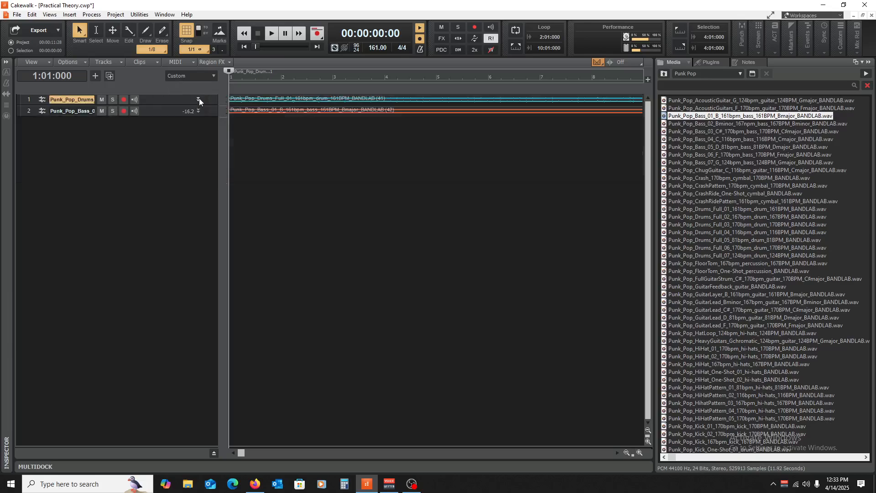
{"action": "left_click_drag", "start_coordinate": [102, 100], "coordinate": [103, 115]}
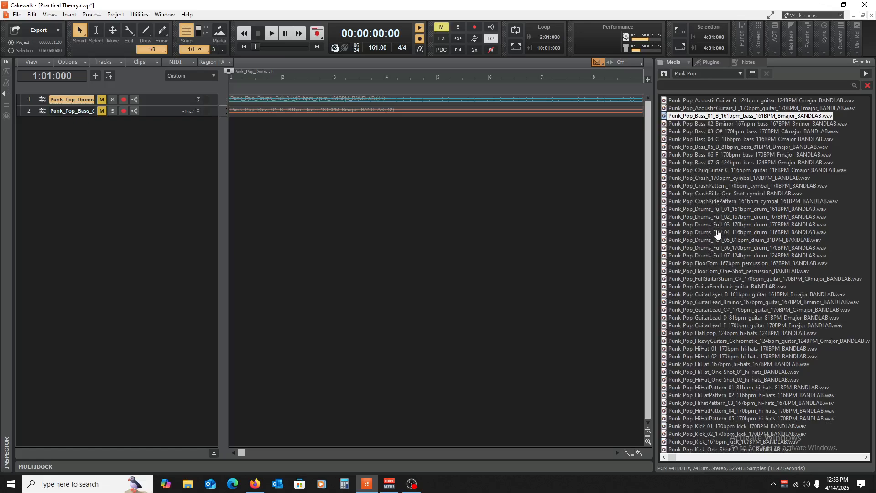
- Add Punk_Pop_Drums_Full_04_116bpm_drum_116BPM_BANDLAB.wav as a new track, enlarge it and set the playhead at measure 12
{"action": "left_click_drag", "start_coordinate": [716, 233], "coordinate": [123, 156]}
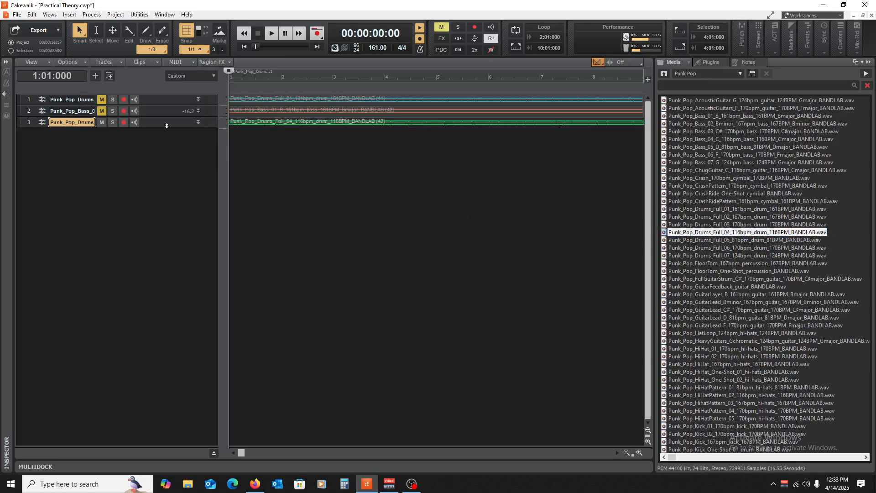
{"action": "left_click_drag", "start_coordinate": [166, 128], "coordinate": [155, 237]}
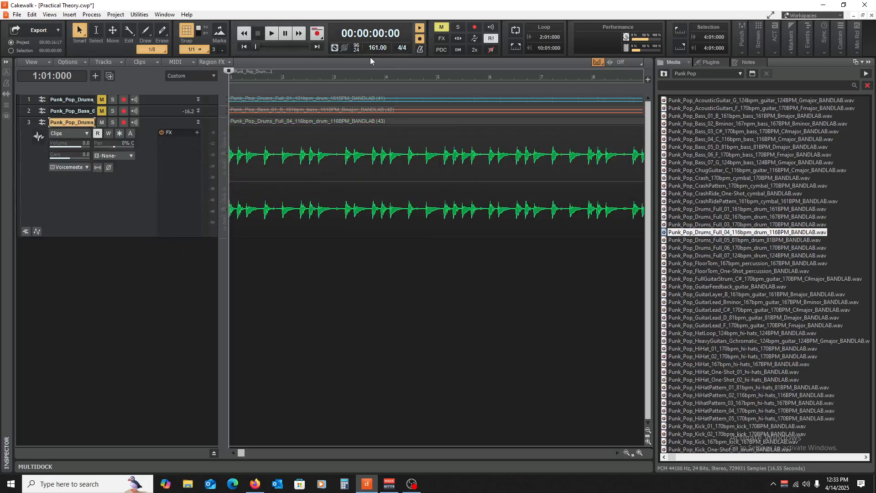
{"action": "left_click", "coordinate": [869, 63]}
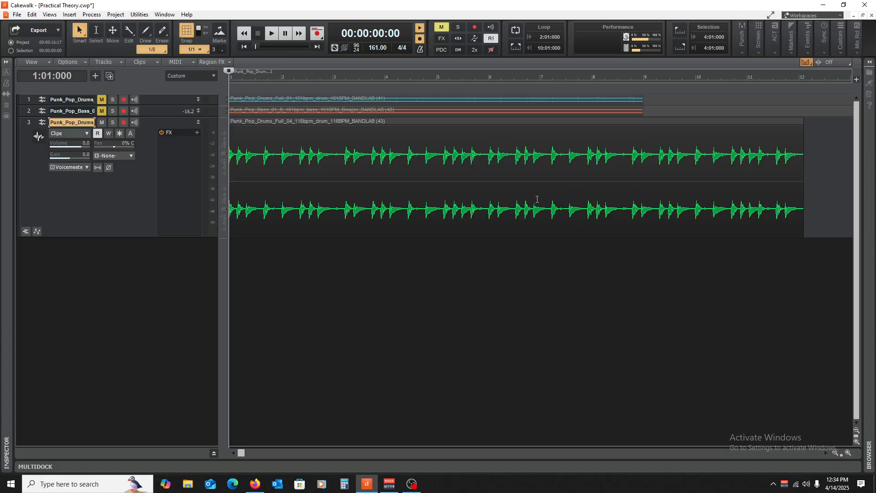
{"action": "left_click", "coordinate": [802, 286]}
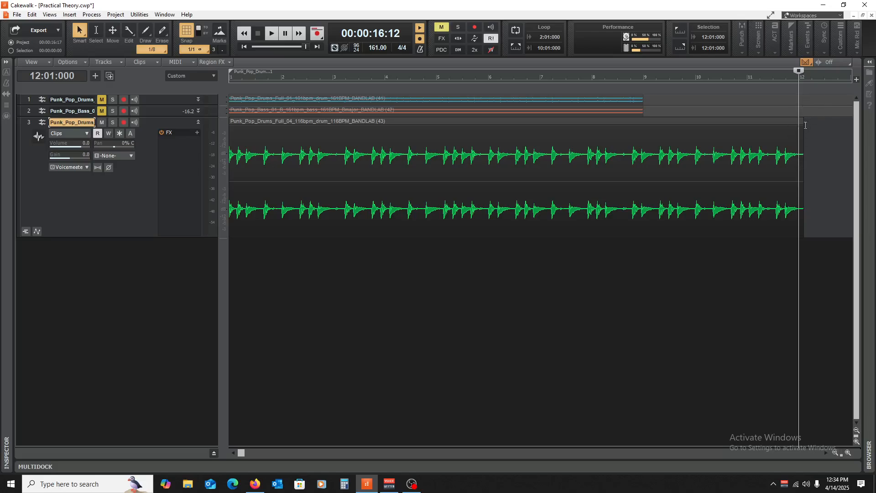
- Add Punk_Pop_Bass_04_C_116bpm_bass_116BPM_Cmajor_BANDLAB.wav as a new track from the project start and enlarge it
{"action": "left_click", "coordinate": [869, 63]}
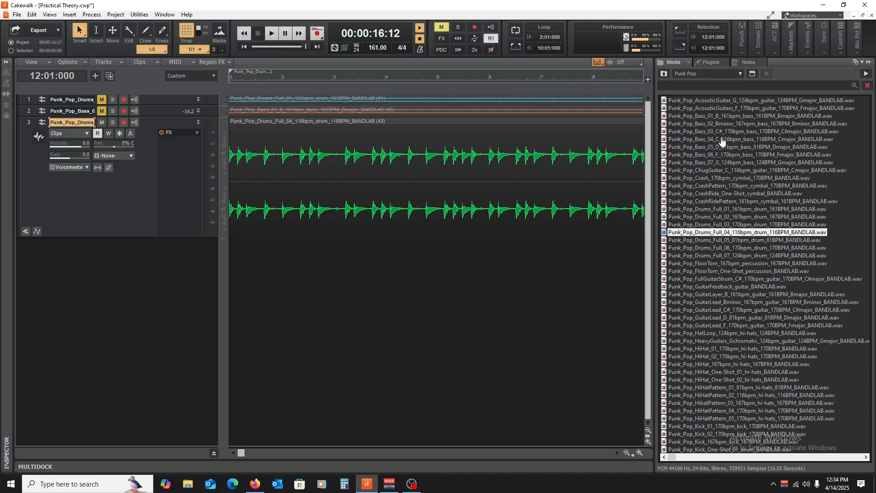
{"action": "left_click_drag", "start_coordinate": [720, 139], "coordinate": [126, 284]}
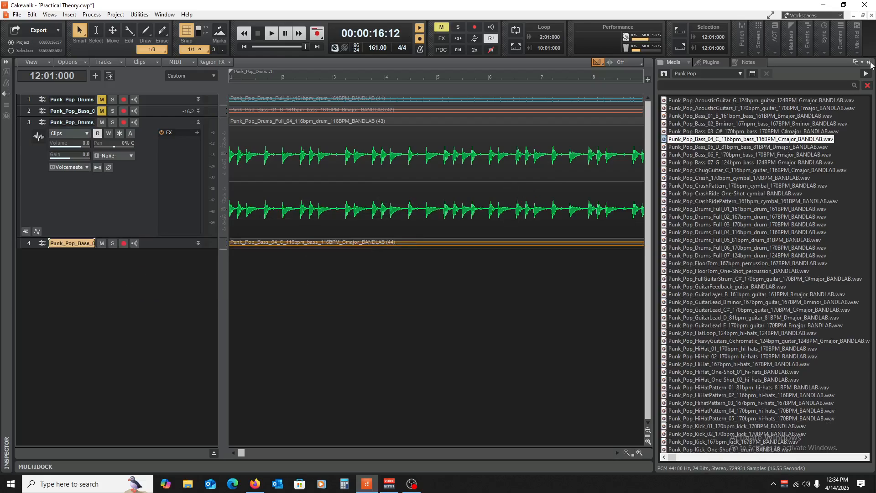
{"action": "left_click", "coordinate": [869, 62]}
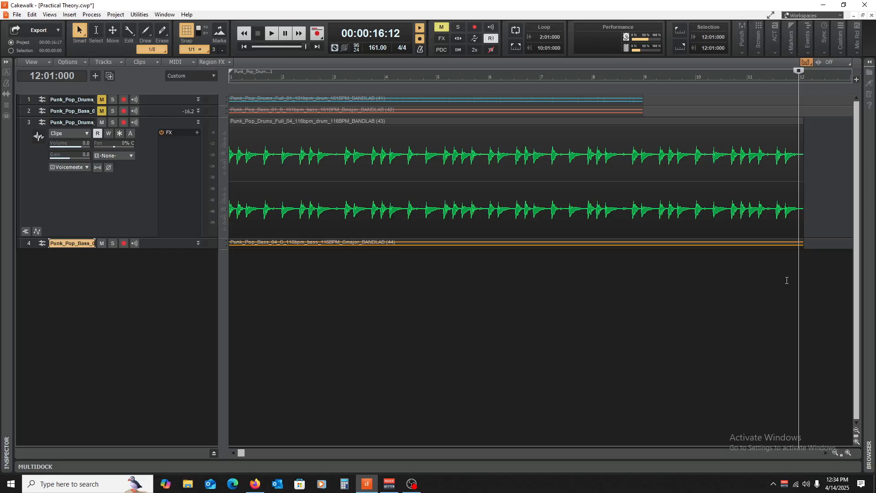
{"action": "key", "text": "w"}
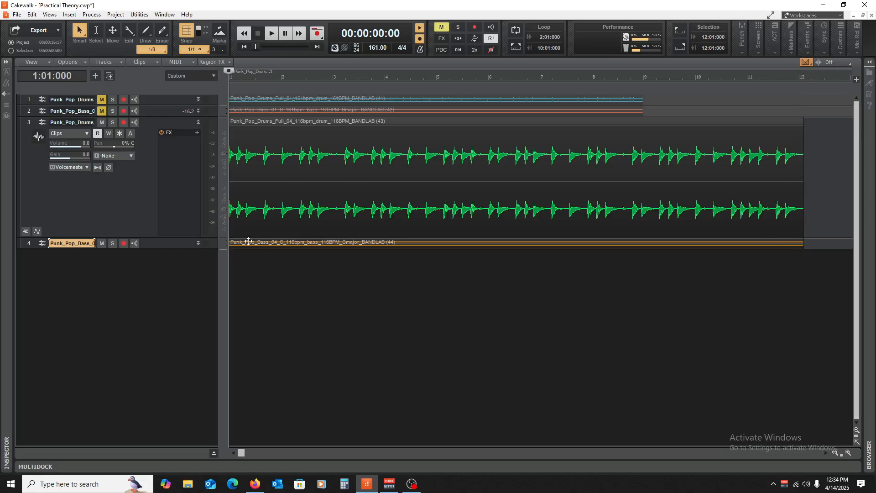
{"action": "left_click_drag", "start_coordinate": [159, 247], "coordinate": [151, 370]}
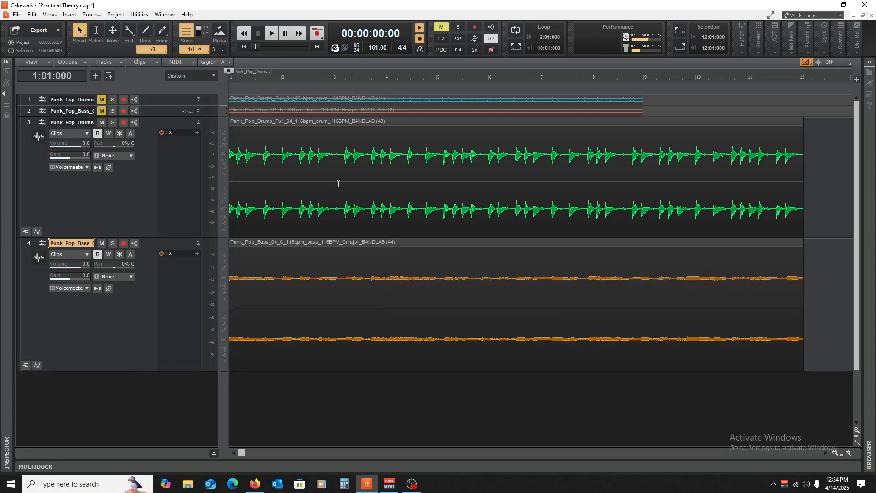
- Minimize the 116 BPM tracks, unmute the Metronome bus and play both loops from the start against the click
{"action": "left_click", "coordinate": [197, 122]}
{"action": "left_click", "coordinate": [198, 133]}
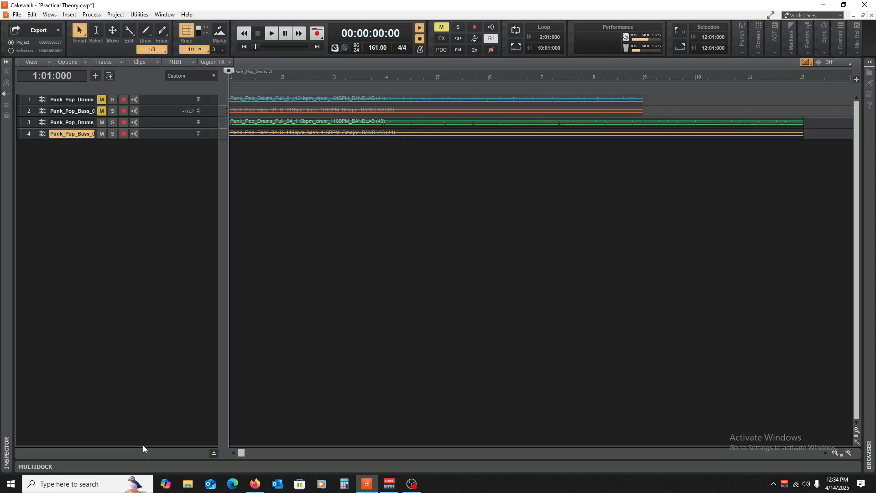
{"action": "left_click_drag", "start_coordinate": [131, 447], "coordinate": [131, 349]}
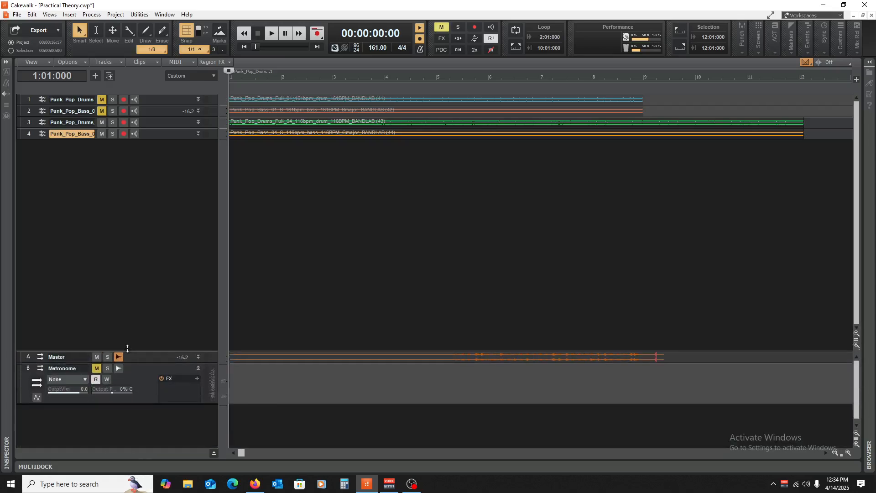
{"action": "left_click", "coordinate": [286, 193]}
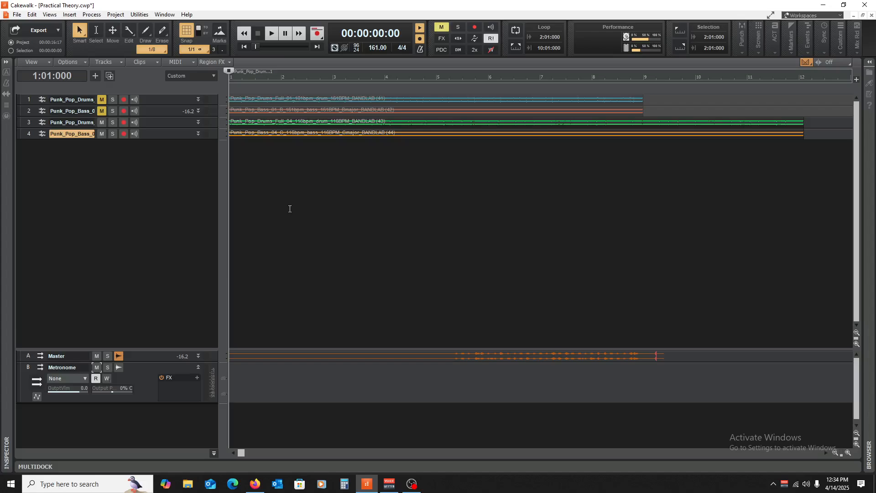
{"action": "key", "text": "space"}
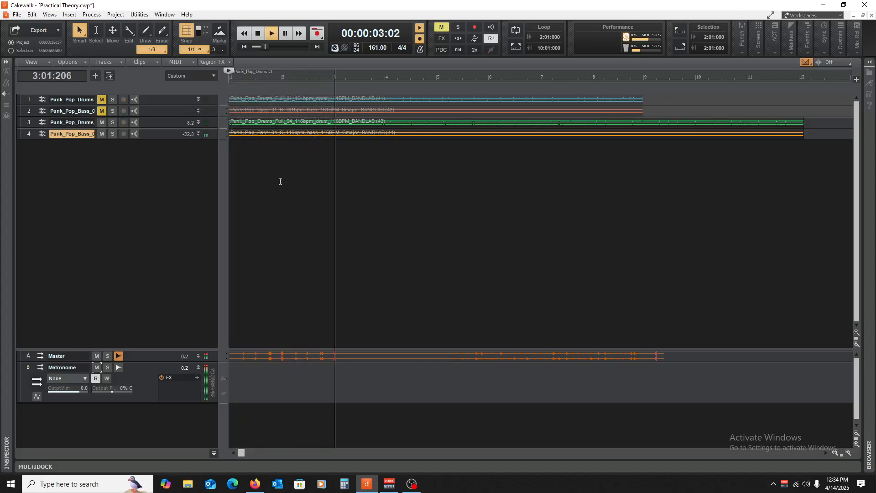
{"action": "key", "text": "space"}
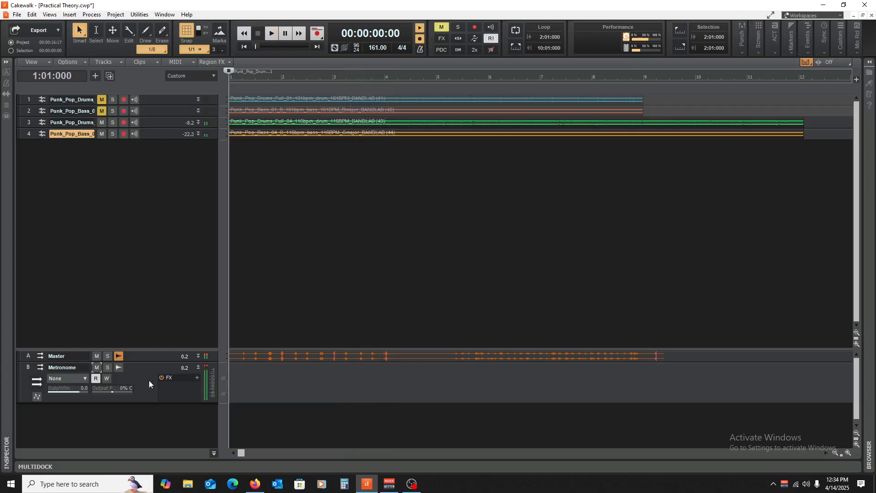
- Mute and minimize the Metronome bus, and hide the bus pane
{"action": "left_click", "coordinate": [204, 356]}
{"action": "left_click", "coordinate": [199, 367]}
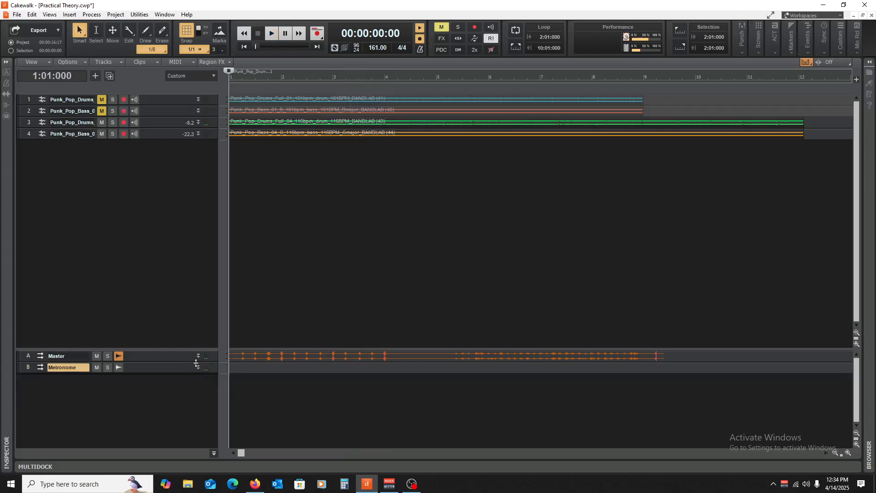
{"action": "left_click", "coordinate": [131, 368]}
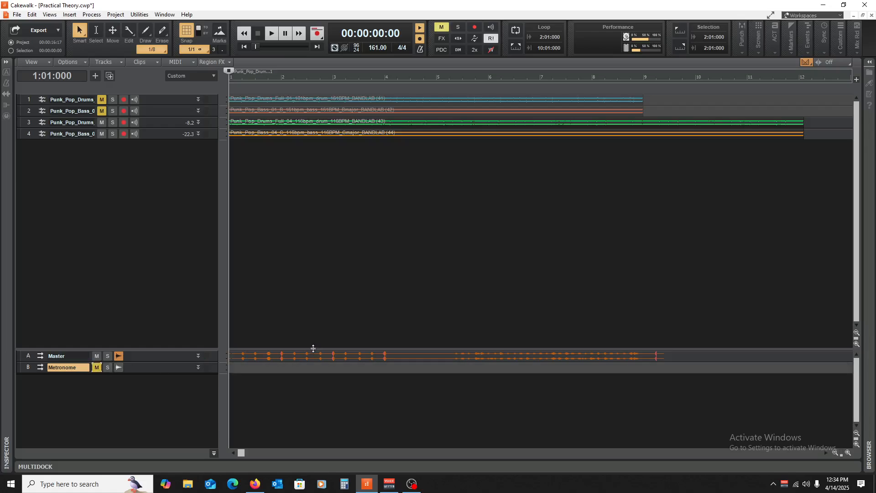
{"action": "left_click_drag", "start_coordinate": [313, 348], "coordinate": [315, 469]}
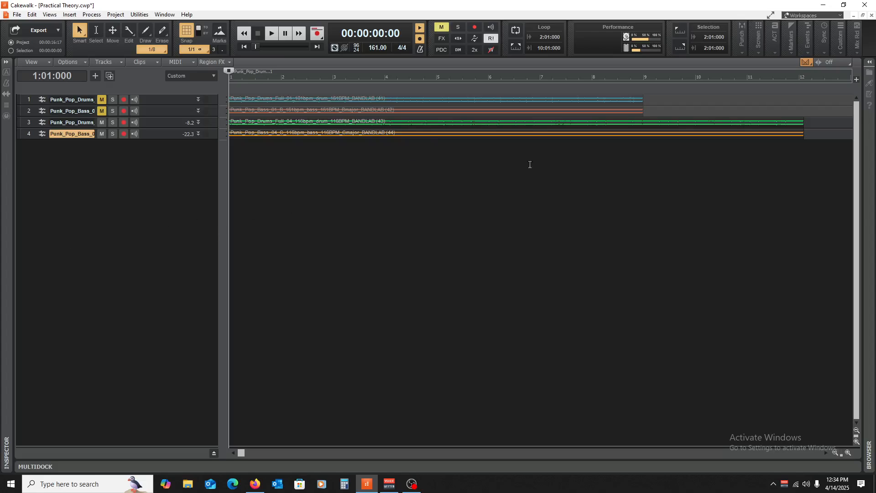
- Enlarge the 116 BPM drum and bass tracks and play them from the start
{"action": "left_click_drag", "start_coordinate": [155, 128], "coordinate": [147, 334]}
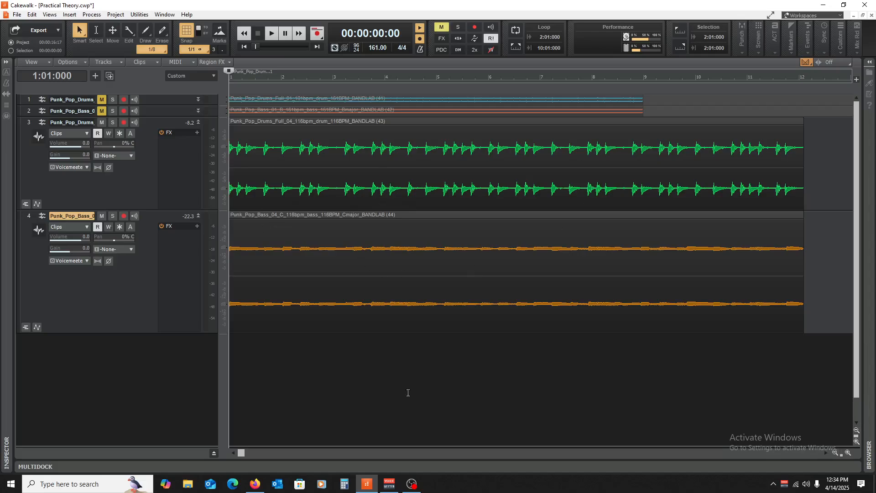
{"action": "key", "text": "space"}
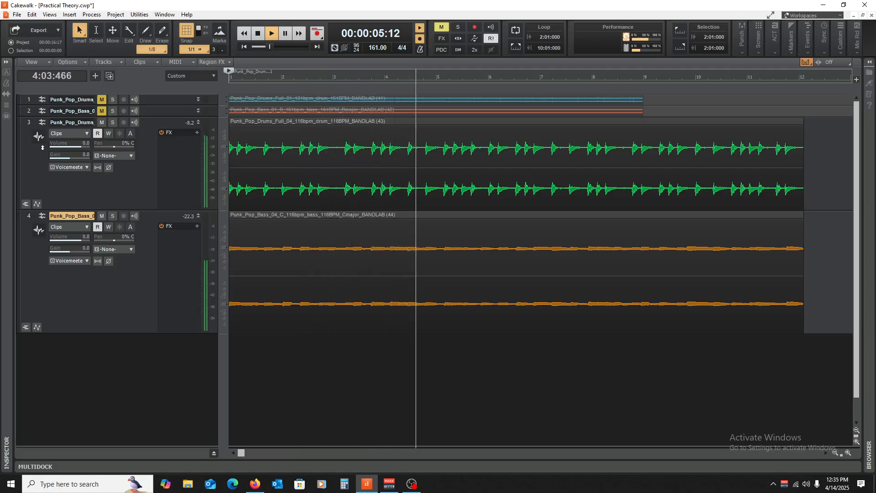
{"action": "key", "text": "space"}
- Route the outputs of the 116 BPM drum and bass tracks to Master and play both loops through
{"action": "left_click_drag", "start_coordinate": [32, 128], "coordinate": [32, 241]}
{"action": "left_click", "coordinate": [86, 167]}
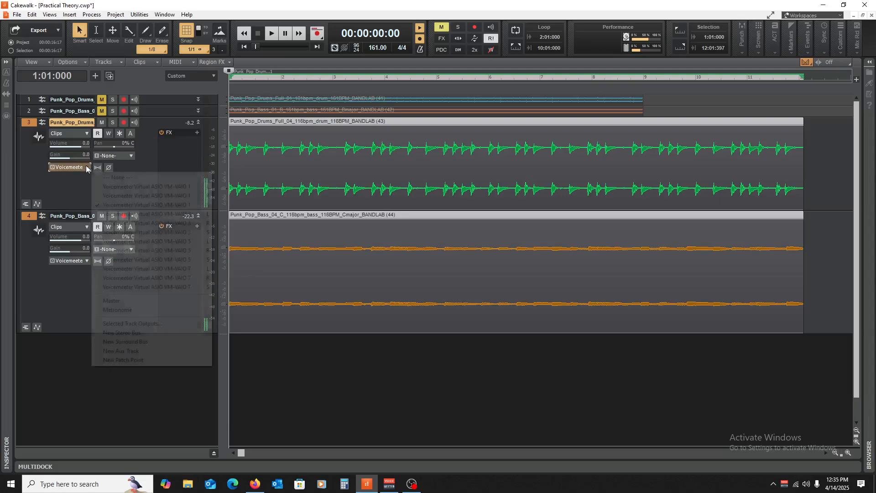
{"action": "left_click", "coordinate": [175, 299]}
{"action": "key", "text": "space"}
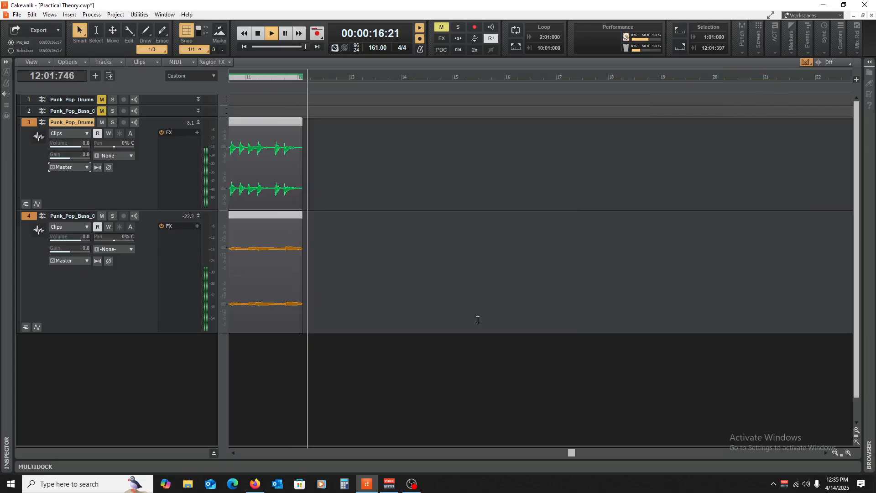
{"action": "left_click", "coordinate": [539, 374]}
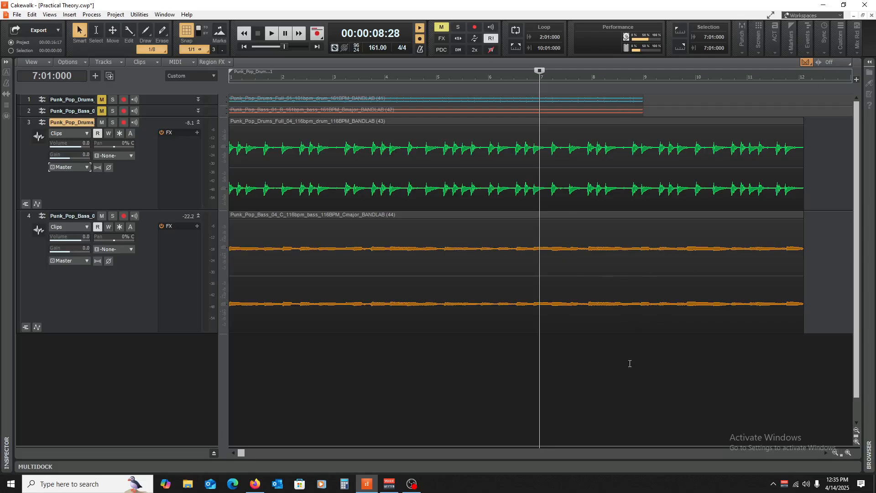
- Time-stretch both 116 BPM clips together to 72.05% so they end at measure 9
{"action": "left_click", "coordinate": [679, 77]}
{"action": "left_click_drag", "start_coordinate": [808, 160], "coordinate": [794, 280]}
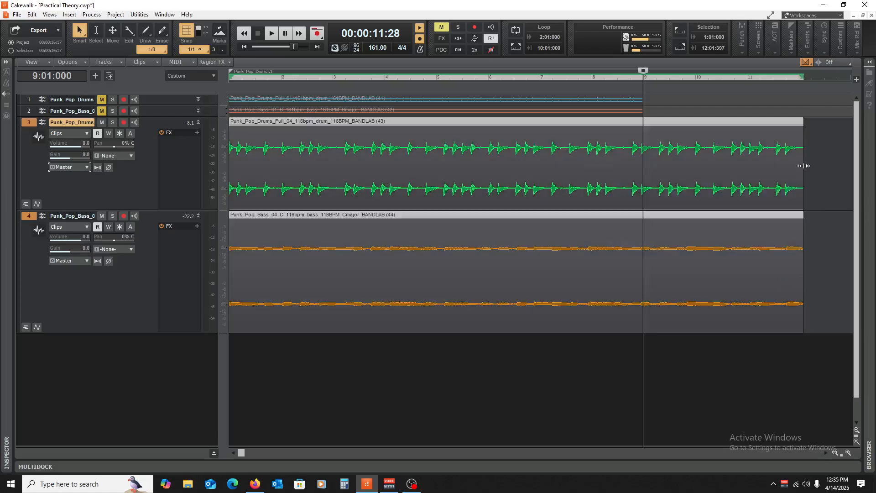
{"action": "left_click_drag", "start_coordinate": [801, 165], "coordinate": [649, 175]}
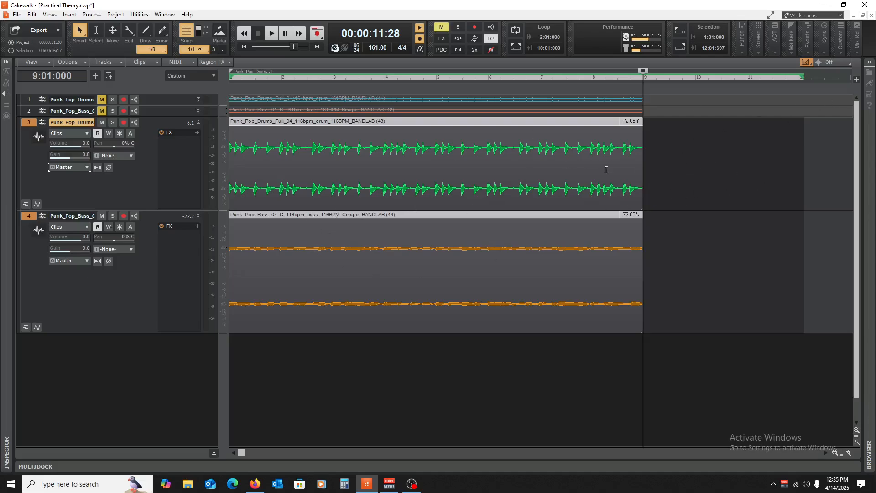
- Deselect the stretched drum and bass clips and play them from the start
{"action": "left_click", "coordinate": [659, 395]}
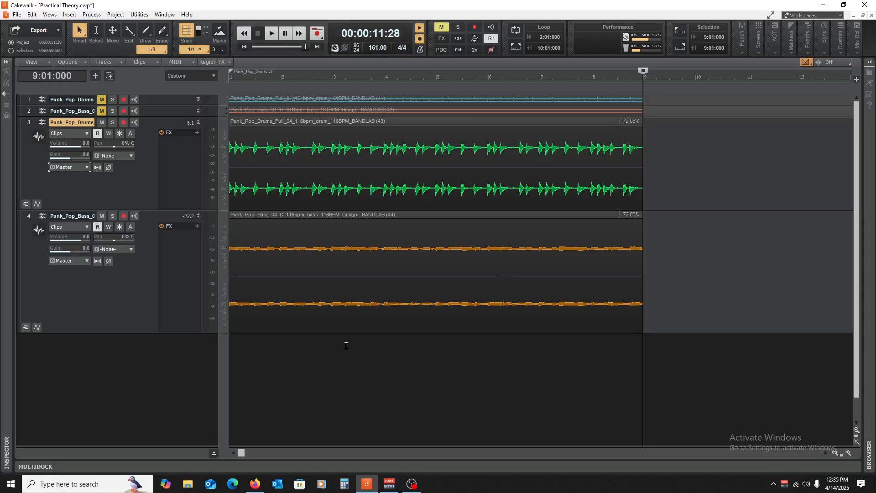
{"action": "left_click", "coordinate": [346, 346]}
{"action": "key", "text": "w"}
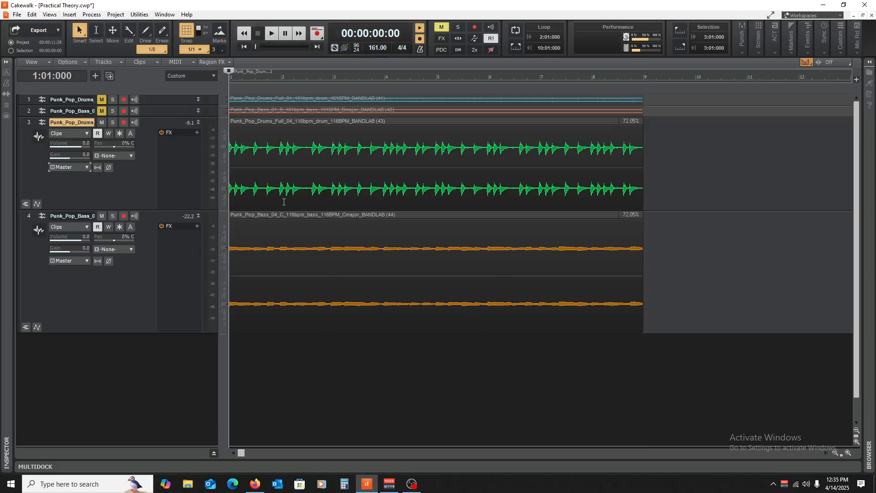
{"action": "key", "text": "space"}
- Time-stretch both 116 BPM clips together to 36.02% so they end at measure 5, and play them from the start
{"action": "left_click_drag", "start_coordinate": [684, 193], "coordinate": [580, 255]}
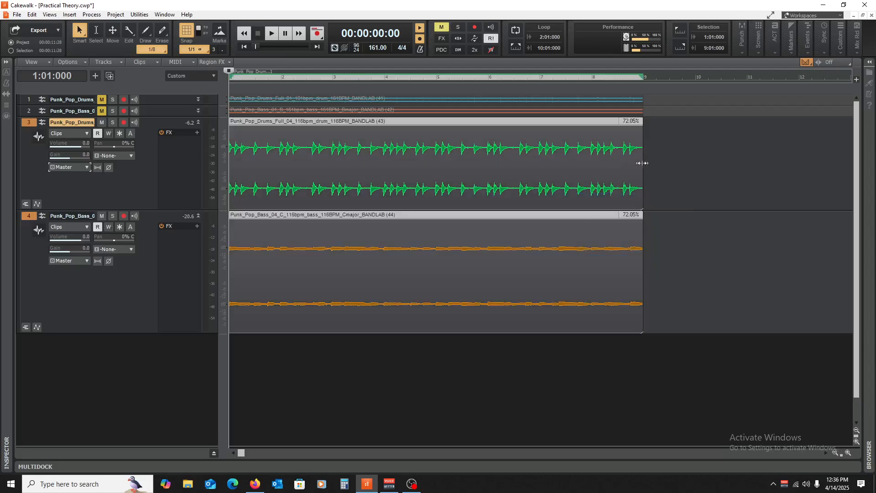
{"action": "left_click_drag", "start_coordinate": [642, 163], "coordinate": [435, 189]}
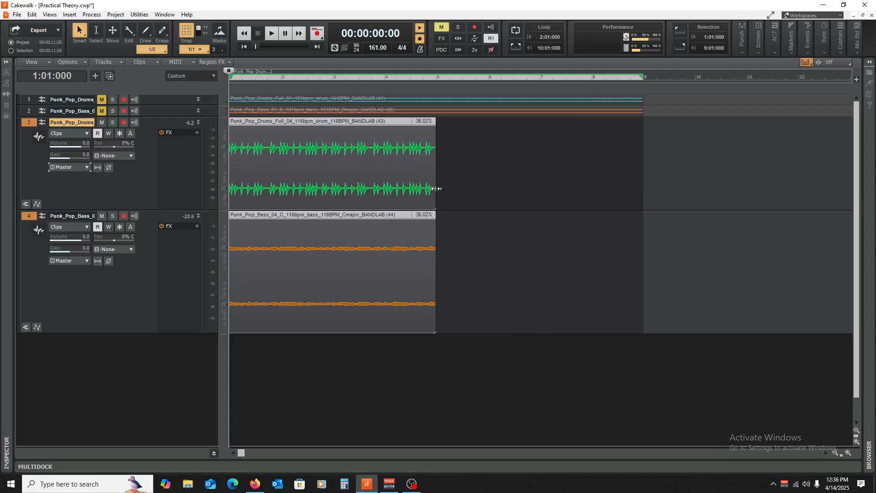
{"action": "left_click", "coordinate": [440, 372]}
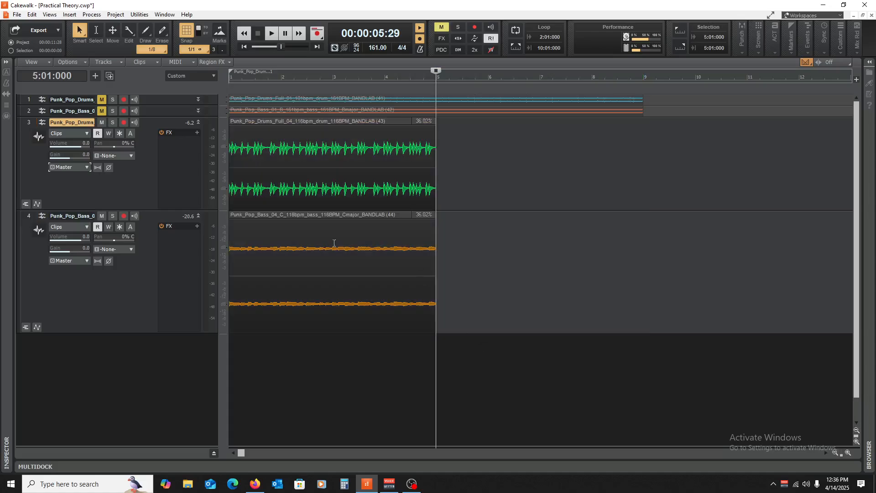
{"action": "key", "text": "w"}
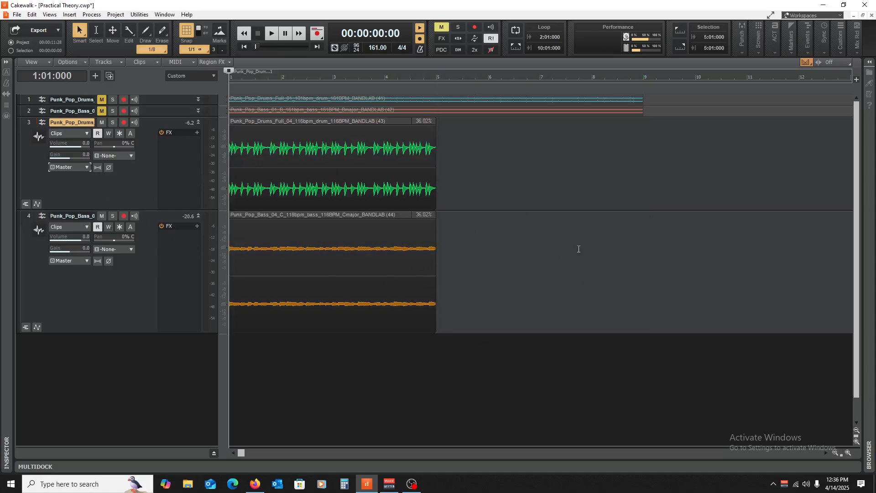
{"action": "key", "text": "space"}
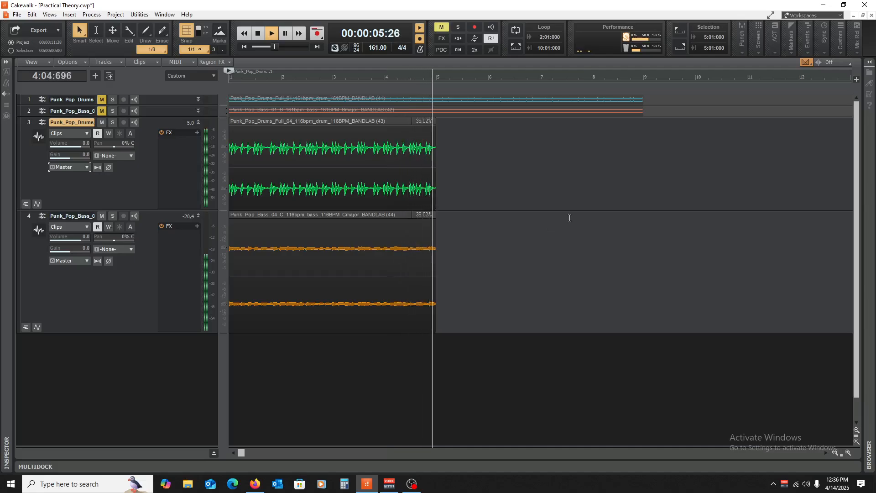
{"action": "key", "text": "space"}
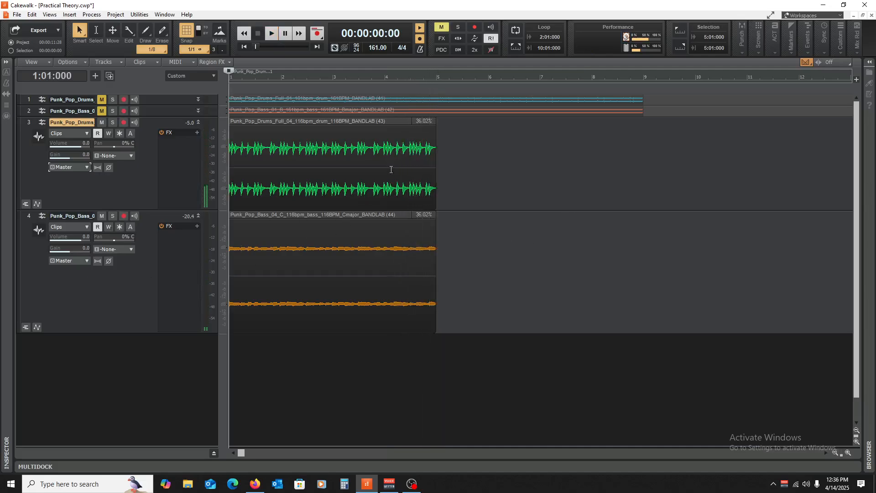
- Time-stretch both 116 BPM clips together to 135.09% so they end just before measure 16, and play them from the start
{"action": "left_click_drag", "start_coordinate": [467, 172], "coordinate": [416, 268]}
{"action": "left_click", "coordinate": [835, 453]}
{"action": "left_click", "coordinate": [835, 453]}
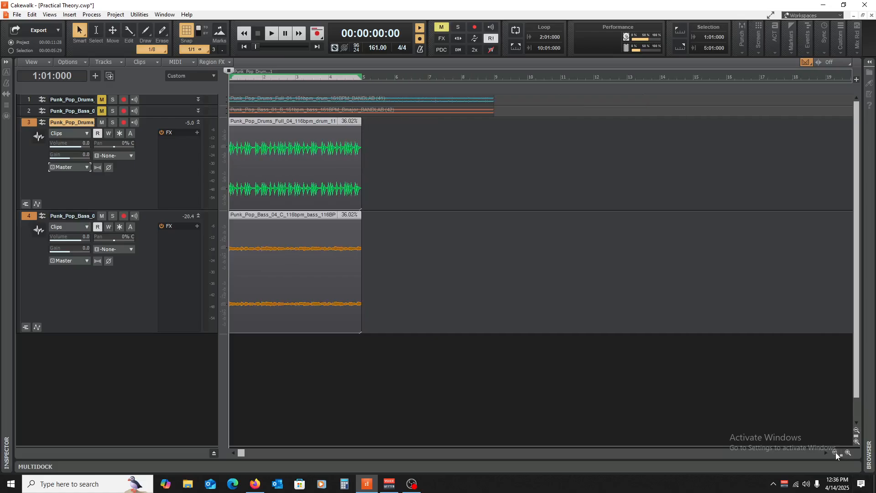
{"action": "left_click", "coordinate": [834, 452]}
{"action": "left_click", "coordinate": [835, 452]}
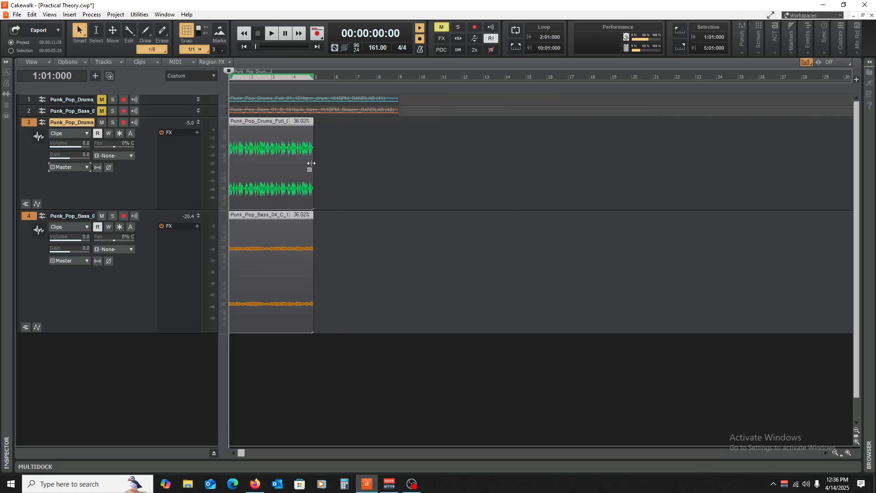
{"action": "left_click_drag", "start_coordinate": [311, 161], "coordinate": [551, 195]}
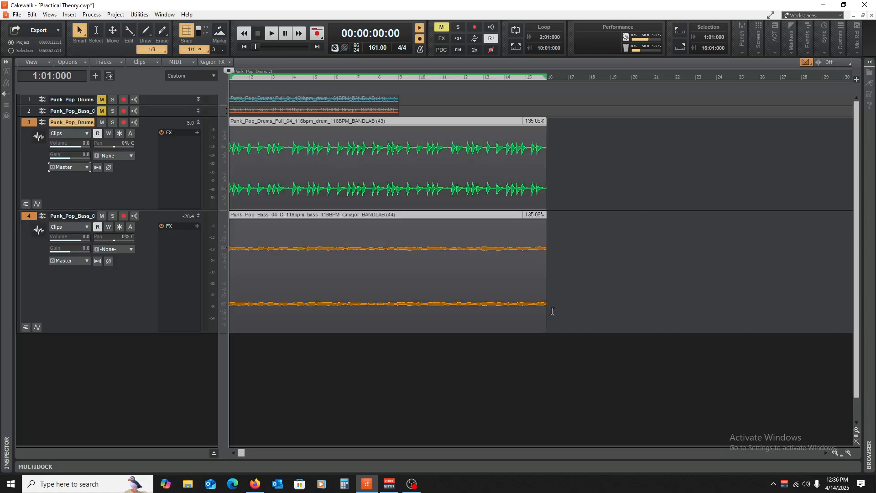
{"action": "left_click", "coordinate": [353, 371]}
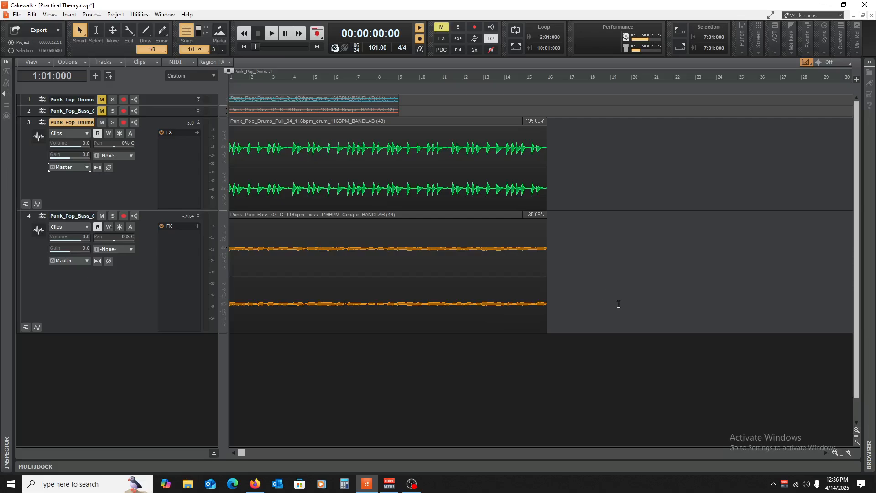
{"action": "key", "text": "space"}
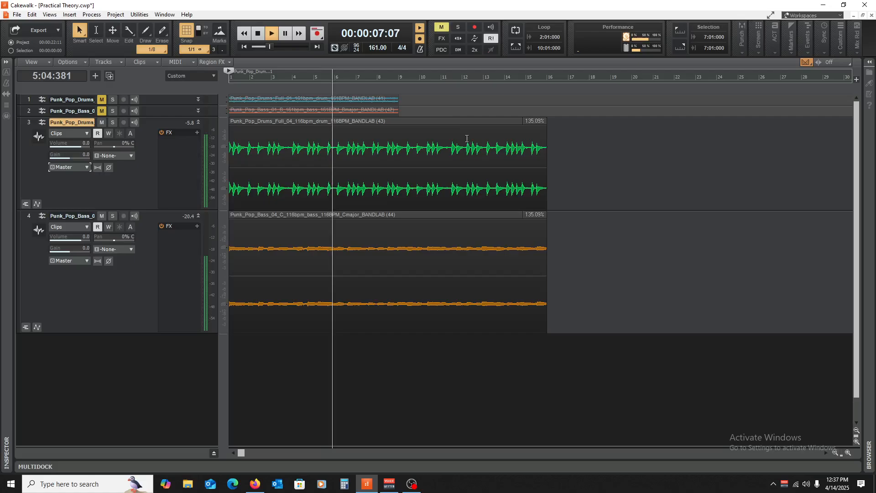
{"action": "key", "text": "space"}
- Copy the 161 BPM drum and bass clips together so they repeat from measure 9 to measure 17
{"action": "left_click_drag", "start_coordinate": [413, 100], "coordinate": [374, 110]}
{"action": "mouse_move", "coordinate": [261, 96]}
{"action": "left_mouse_down"}
{"action": "mouse_move", "coordinate": [497, 109]}
{"action": "mouse_move", "coordinate": [446, 92]}
{"action": "mouse_move", "coordinate": [418, 115]}
{"action": "mouse_move", "coordinate": [439, 100]}
{"action": "left_mouse_up"}
- Time-stretch both 116 BPM clips together to 144.10% so they end at measure 17, and play them from the start
{"action": "left_click_drag", "start_coordinate": [568, 218], "coordinate": [524, 184]}
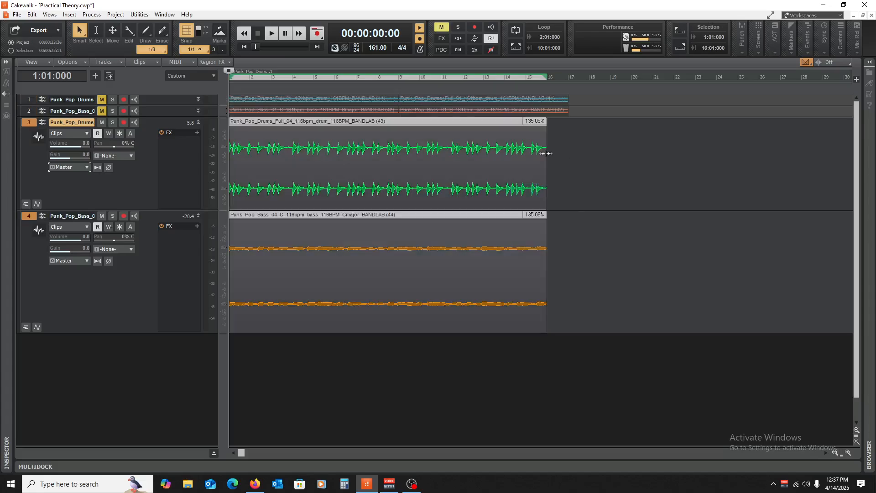
{"action": "left_click_drag", "start_coordinate": [546, 154], "coordinate": [568, 167]}
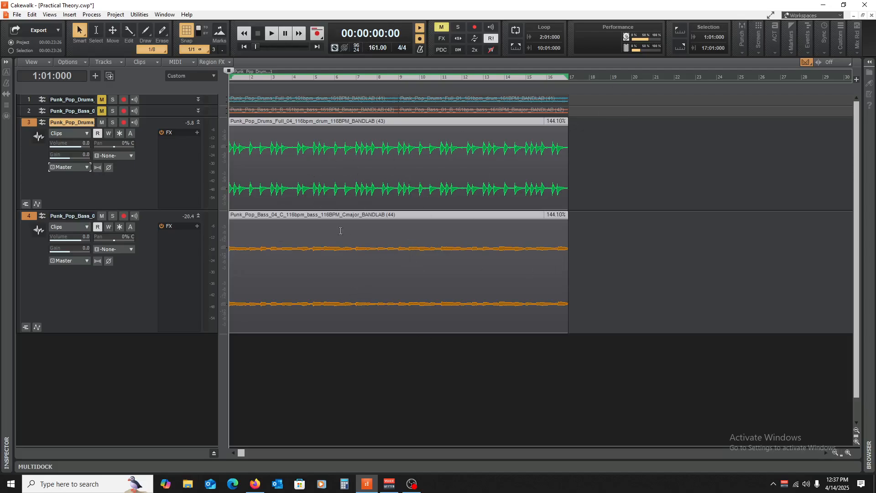
{"action": "left_click", "coordinate": [378, 370]}
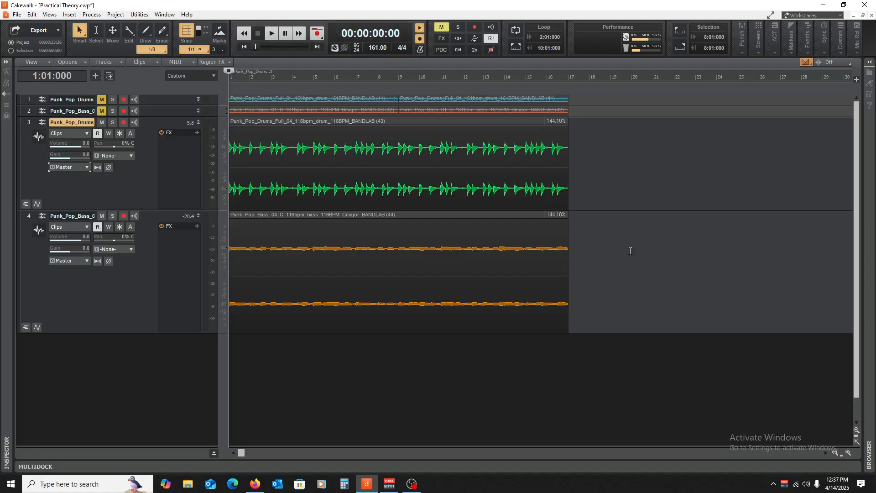
{"action": "key", "text": "space"}
- Unmute the 161 BPM bass track and mute the 116 BPM drum track
{"action": "left_click", "coordinate": [869, 63]}
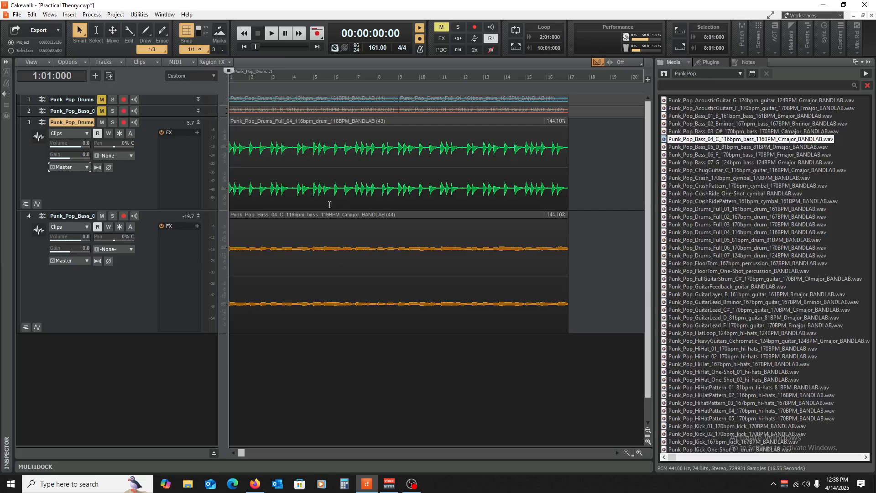
{"action": "left_click_drag", "start_coordinate": [100, 113], "coordinate": [101, 123]}
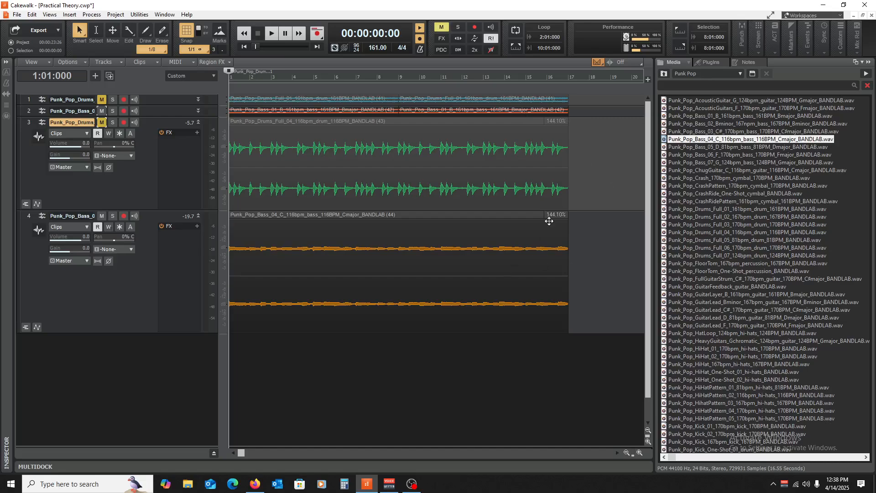
{"action": "left_click", "coordinate": [868, 62]}
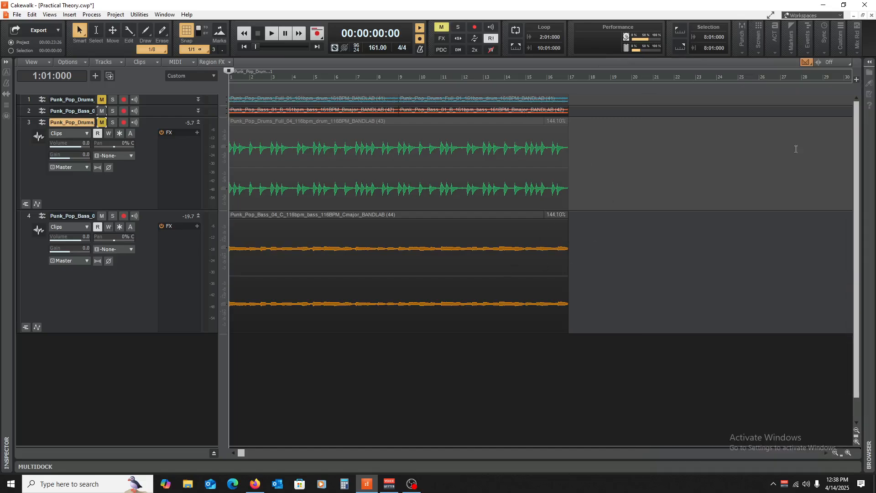
- Undo the 144.10% stretch, the repeated 161 BPM clips and the 135.09% stretch
{"action": "key", "text": "ctrl+z"}
{"action": "key", "text": "ctrl+z"}
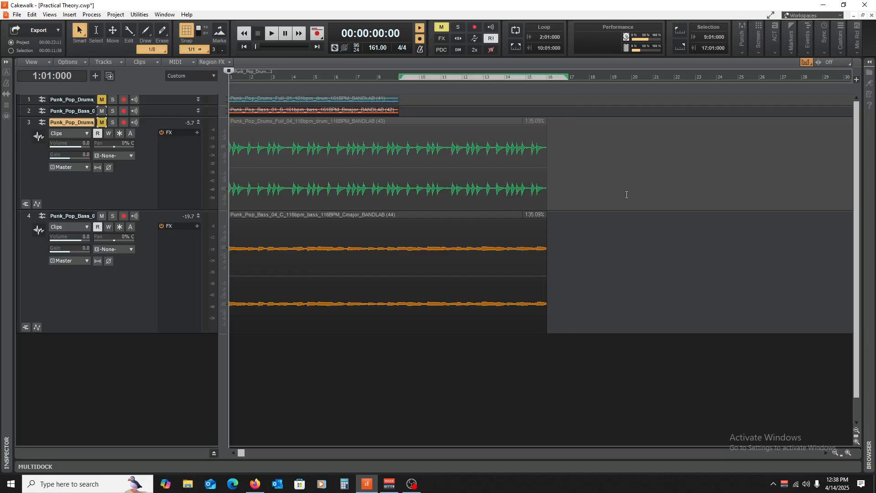
{"action": "key", "text": "ctrl+z"}
- Time-stretch both 116 BPM clips together to 72.05% so they end at measure 9, then deselect them and return to the start
{"action": "left_click_drag", "start_coordinate": [354, 150], "coordinate": [251, 292]}
{"action": "left_click_drag", "start_coordinate": [313, 165], "coordinate": [398, 179]}
{"action": "left_click", "coordinate": [413, 385]}
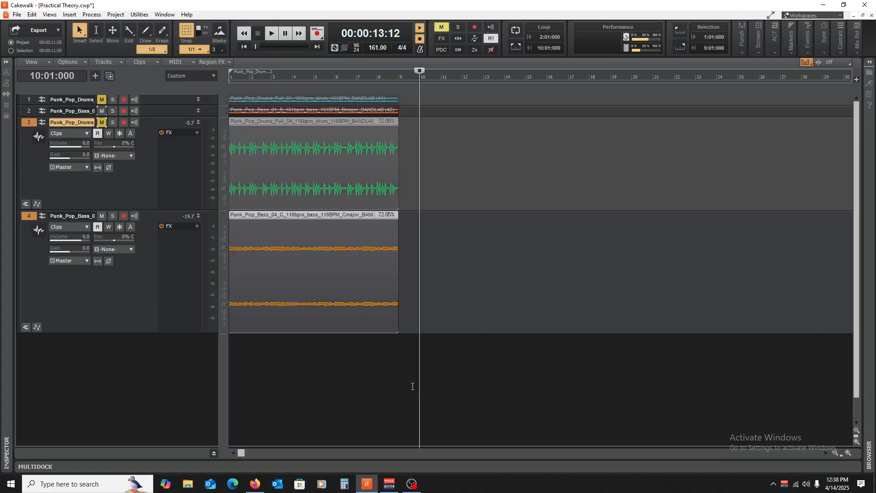
{"action": "left_click", "coordinate": [389, 373]}
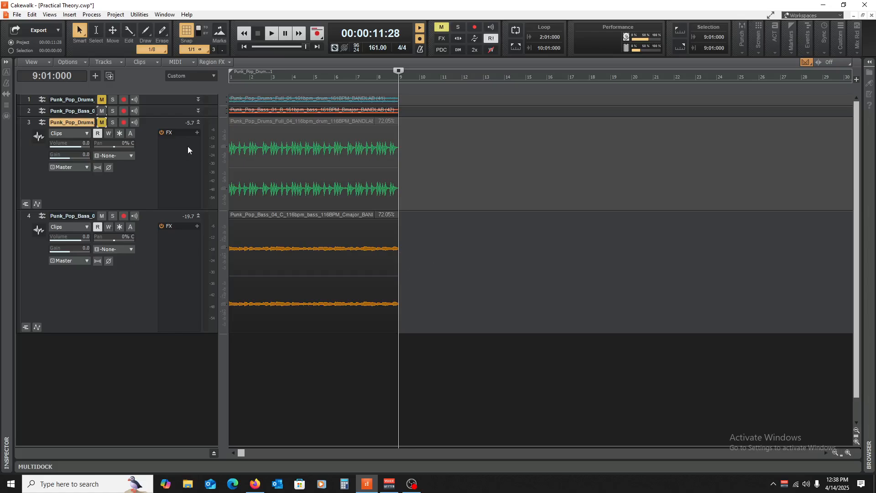
{"action": "key", "text": "w"}
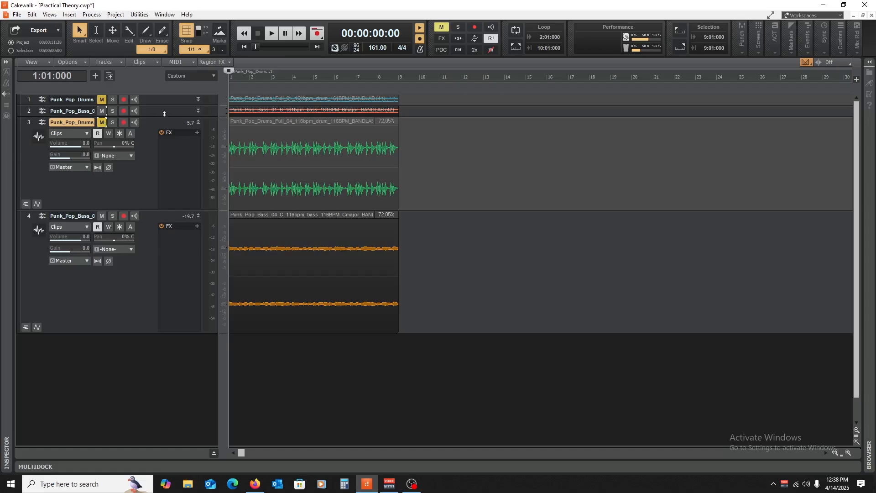
- Mute the 161 BPM bass track, unmute the 161 BPM drums, and play them with the 116 BPM bass from the start
{"action": "left_click", "coordinate": [197, 123]}
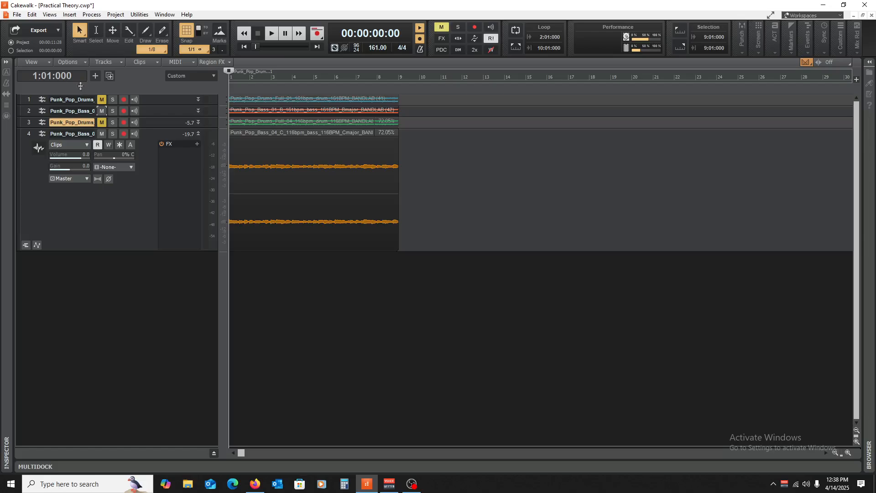
{"action": "left_click", "coordinate": [101, 111]}
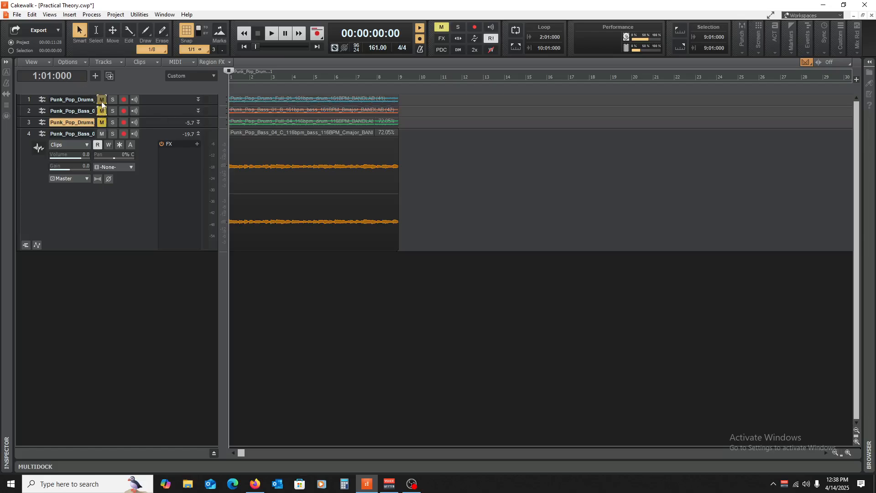
{"action": "left_click", "coordinate": [101, 100]}
{"action": "left_click_drag", "start_coordinate": [155, 130], "coordinate": [156, 176]}
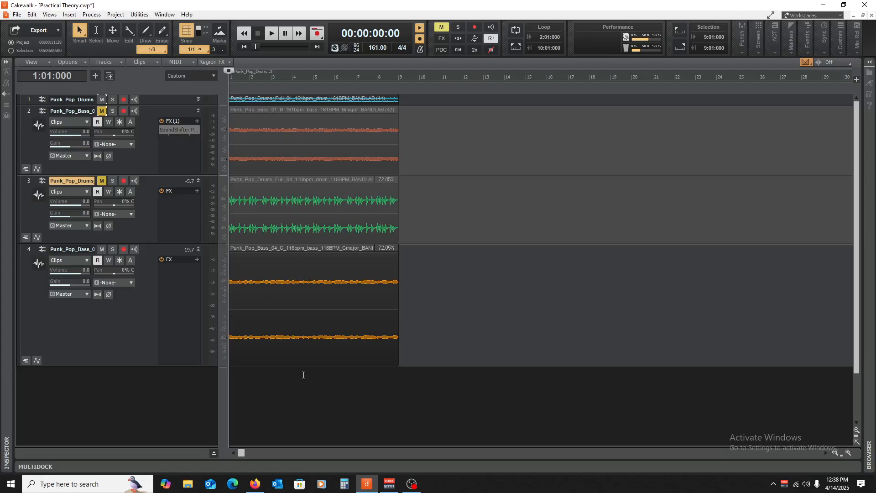
{"action": "left_click", "coordinate": [338, 395]}
{"action": "key", "text": "w"}
{"action": "key", "text": "space"}
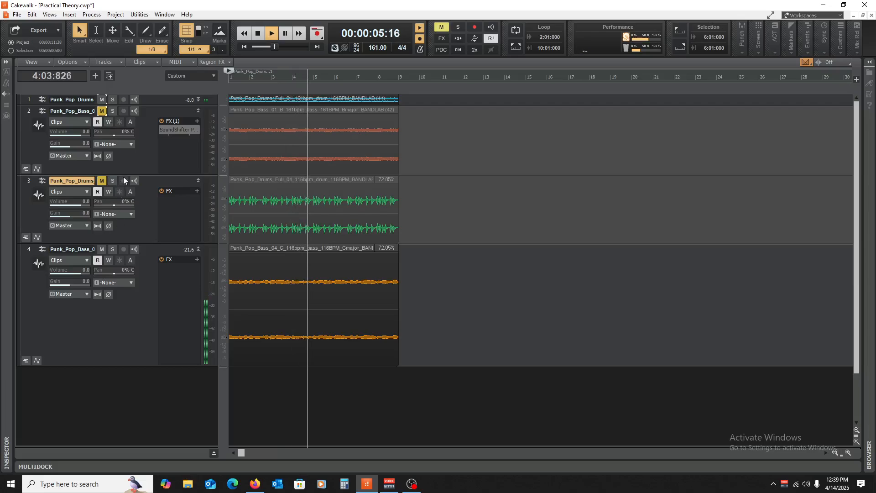
- Enlarge the 161 BPM drum track, lower its volume to -5.4, and replay the mix from the start
{"action": "left_click", "coordinate": [198, 111]}
{"action": "left_click_drag", "start_coordinate": [170, 105], "coordinate": [170, 144]}
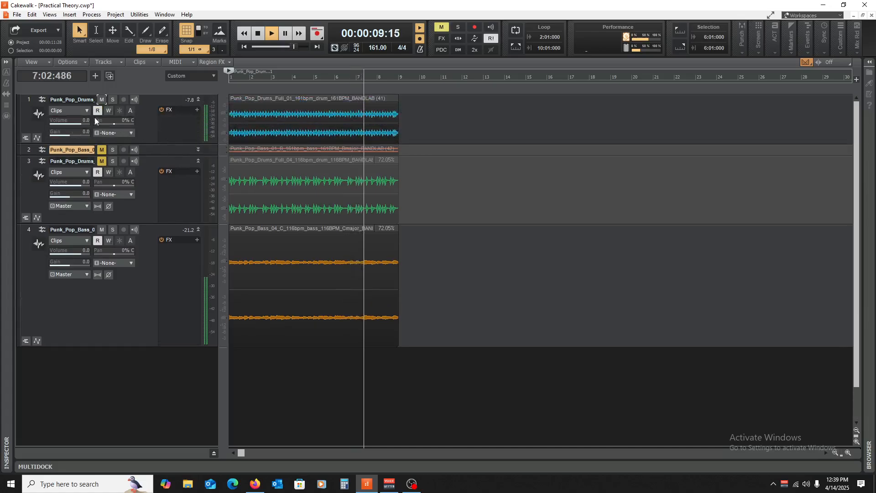
{"action": "left_click_drag", "start_coordinate": [88, 121], "coordinate": [81, 121]}
{"action": "key", "text": "space"}
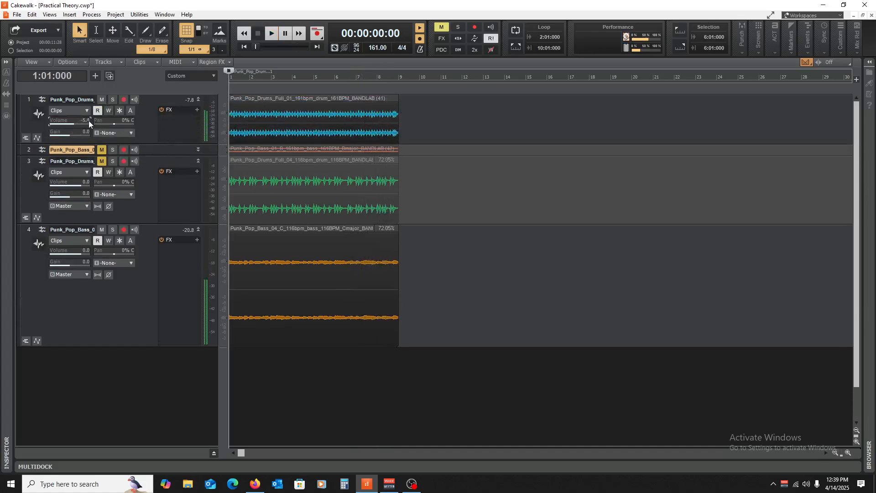
{"action": "key", "text": "space"}
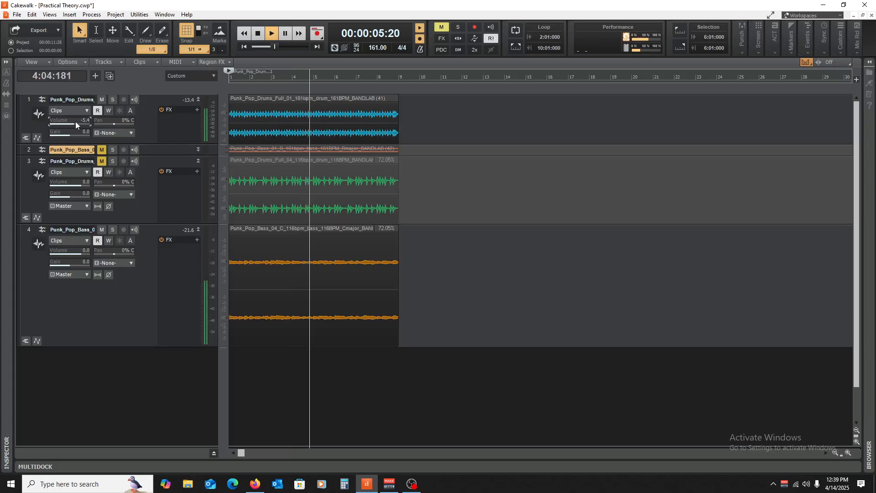
{"action": "key", "text": "space"}
- Mute the 161 BPM drum and 116 BPM bass tracks, and unmute the 161 BPM bass and 116 BPM drum tracks
{"action": "left_click", "coordinate": [101, 100]}
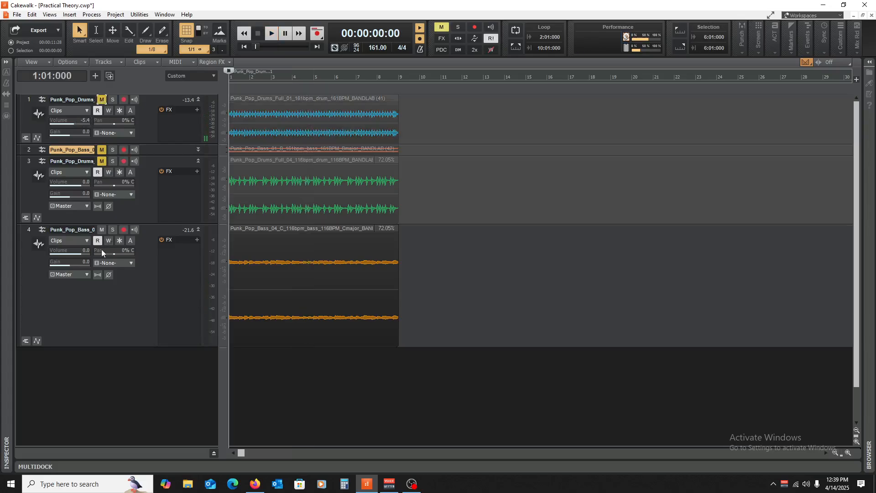
{"action": "left_click", "coordinate": [101, 230]}
{"action": "left_click", "coordinate": [101, 149]}
{"action": "left_click", "coordinate": [101, 161]}
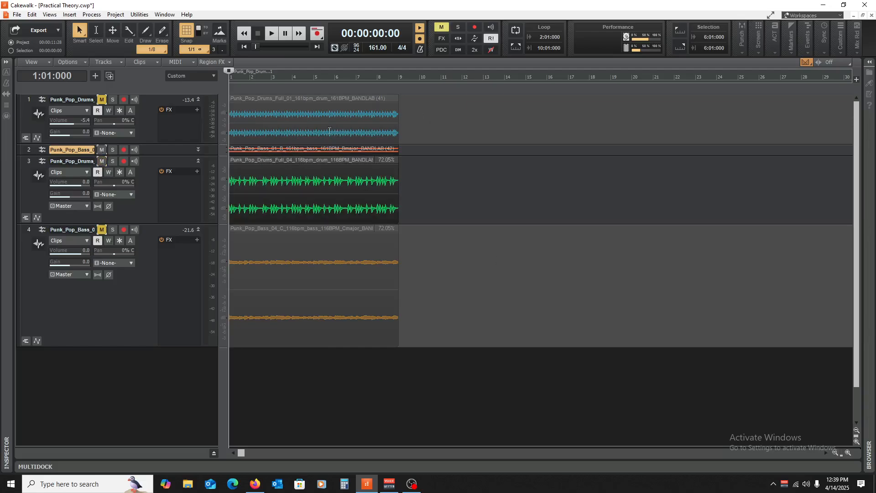
- Play the 116 BPM drums with the 161 BPM bass and reset the 161 BPM drum track's volume to 0.0
{"action": "key", "text": "space"}
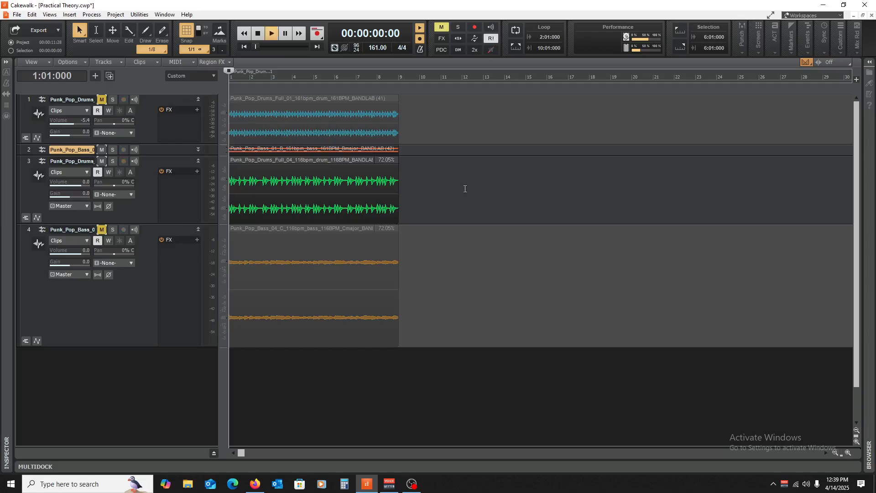
{"action": "double_click", "coordinate": [70, 121]}
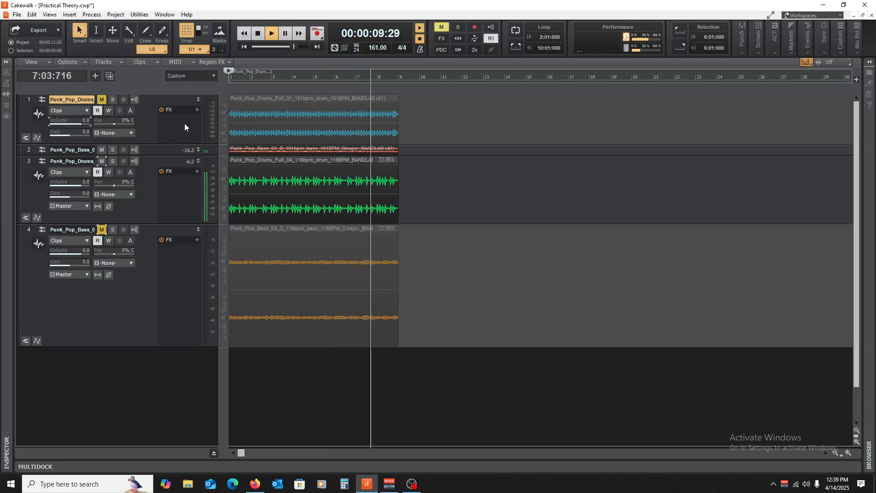
{"action": "key", "text": "space"}
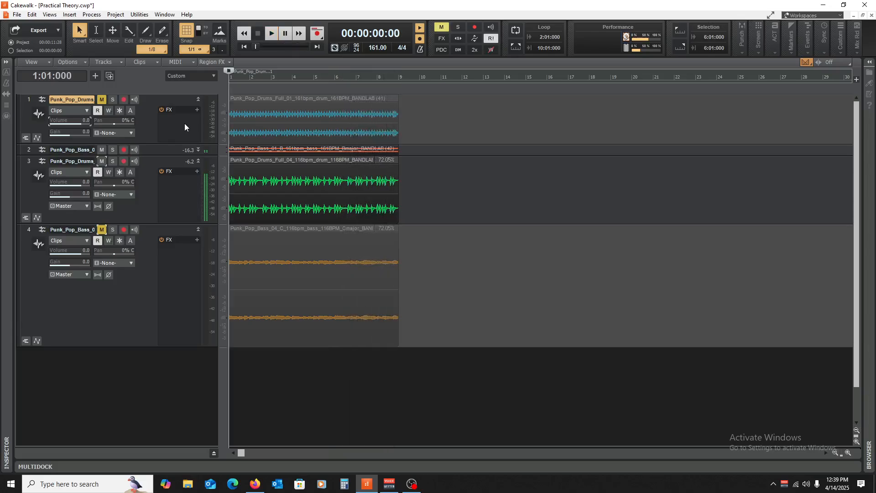
- Copy the 116 BPM drum clip onto track 1 at measure 1 and move the 161 BPM drum clip to measure 9
{"action": "left_click", "coordinate": [262, 163]}
{"action": "left_click_drag", "start_coordinate": [243, 161], "coordinate": [417, 126]}
{"action": "left_click_drag", "start_coordinate": [284, 100], "coordinate": [648, 105]}
{"action": "left_click_drag", "start_coordinate": [540, 103], "coordinate": [358, 108]}
{"action": "left_click_drag", "start_coordinate": [667, 101], "coordinate": [484, 102]}
{"action": "left_click", "coordinate": [459, 215]}
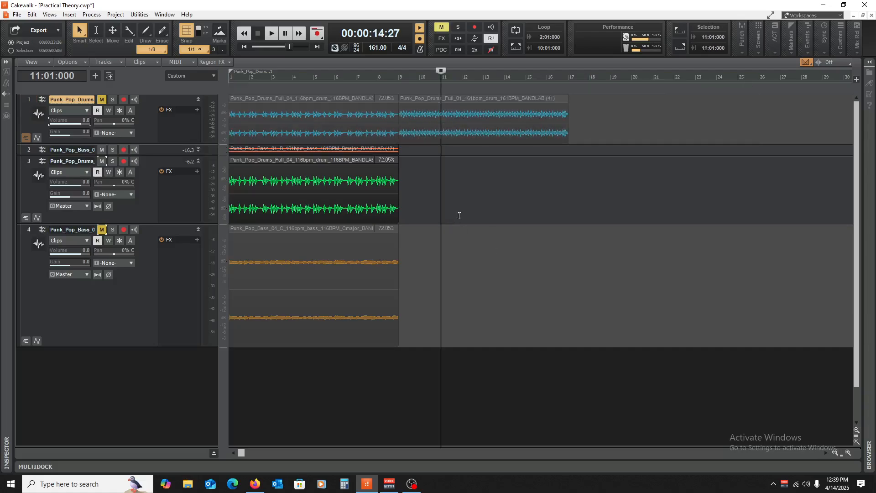
{"action": "left_click_drag", "start_coordinate": [163, 155], "coordinate": [143, 225]}
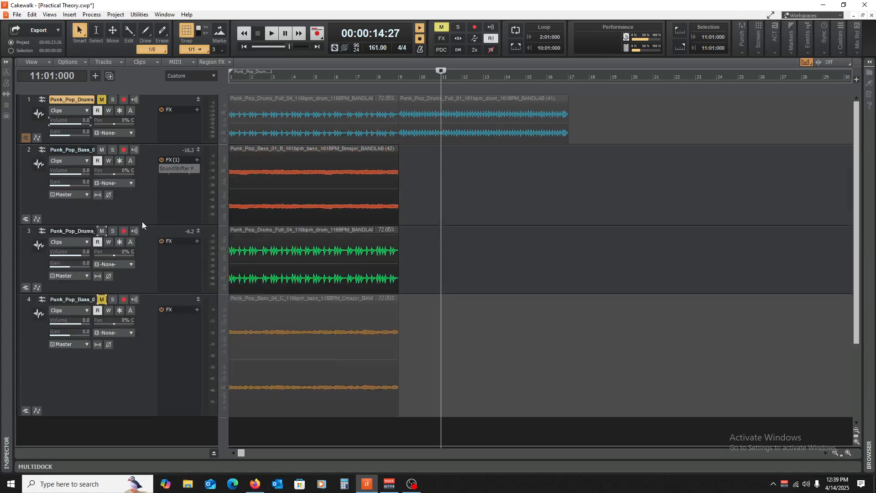
{"action": "left_click", "coordinate": [294, 300]}
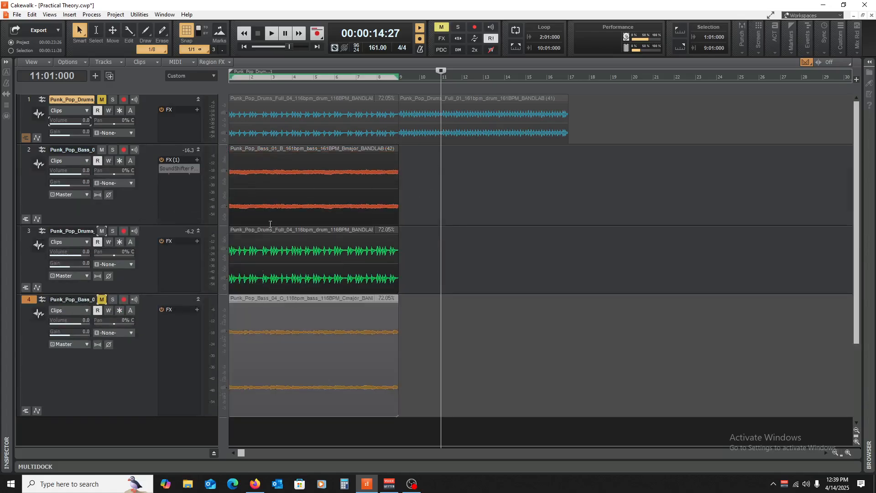
{"action": "left_click_drag", "start_coordinate": [275, 162], "coordinate": [445, 162]}
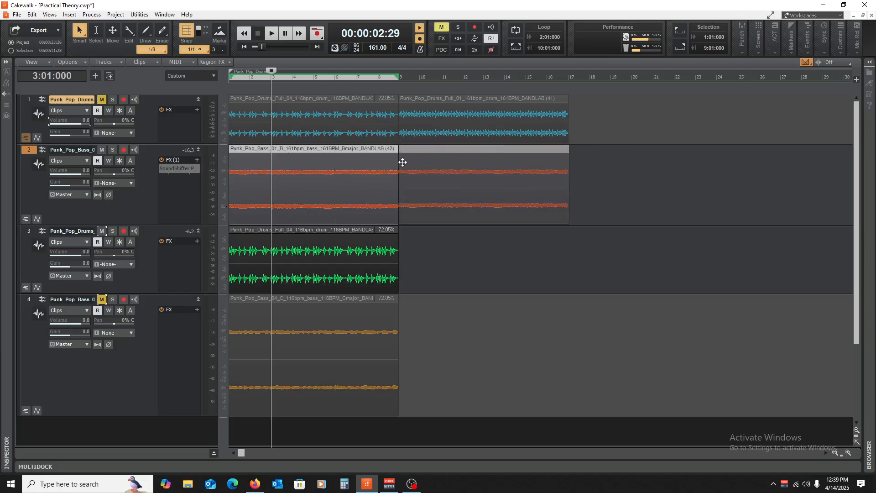
{"action": "left_click_drag", "start_coordinate": [294, 299], "coordinate": [278, 320]}
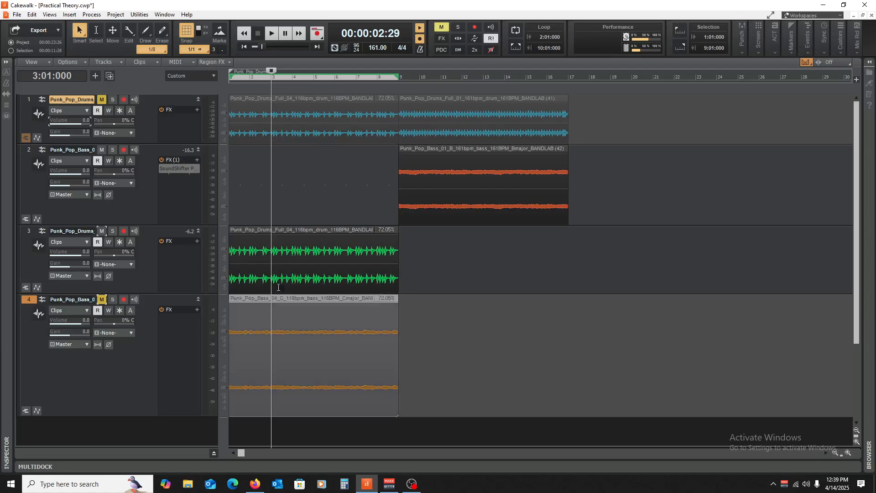
{"action": "left_click", "coordinate": [318, 199]}
{"action": "key", "text": "ctrl+z"}
{"action": "key", "text": "ctrl+z"}
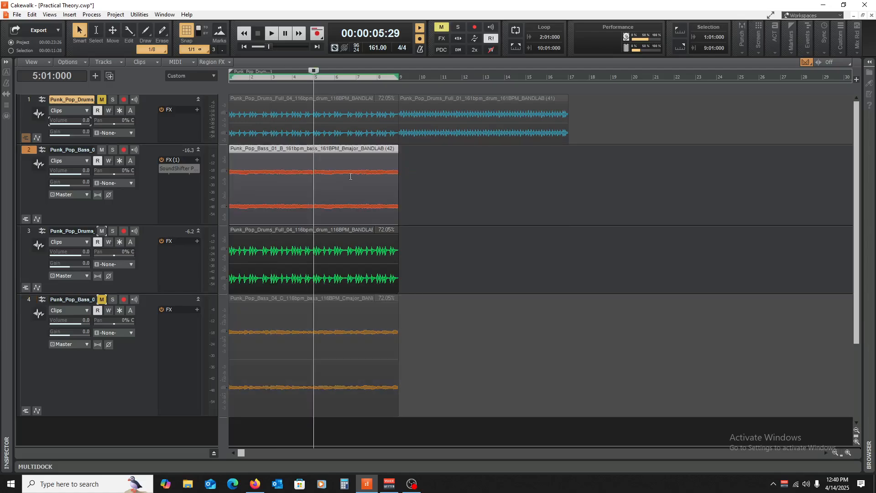
- Undo the drum clip copy and move on track 1, and unmute tracks 1 and 4
{"action": "key", "text": "ctrl+z"}
{"action": "key", "text": "ctrl+z"}
{"action": "key", "text": "ctrl+z"}
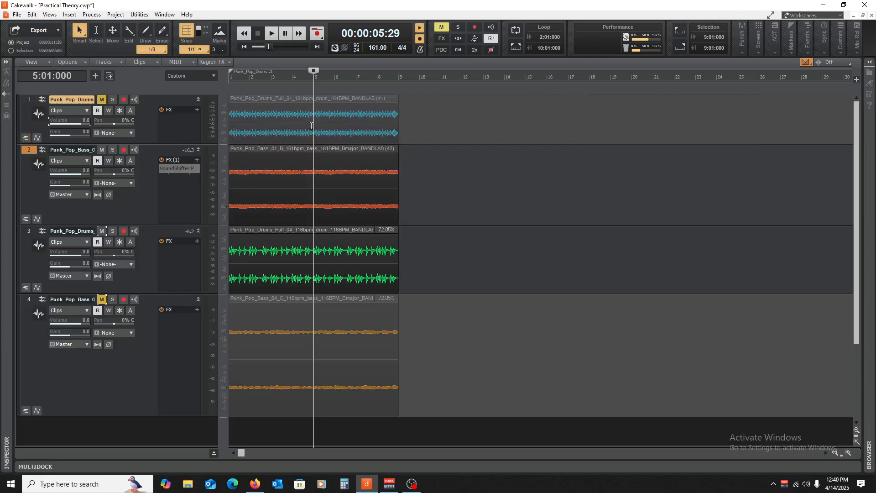
{"action": "left_click", "coordinate": [277, 100]}
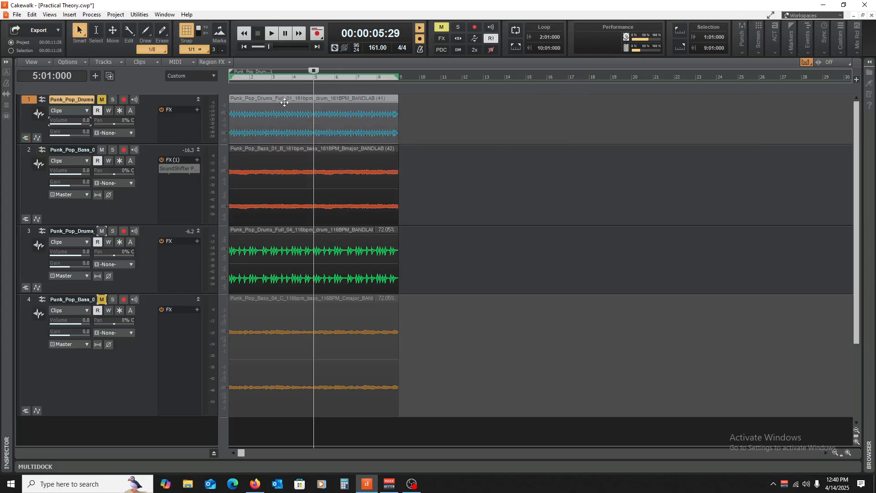
{"action": "left_click", "coordinate": [101, 99]}
{"action": "left_click", "coordinate": [102, 300]}
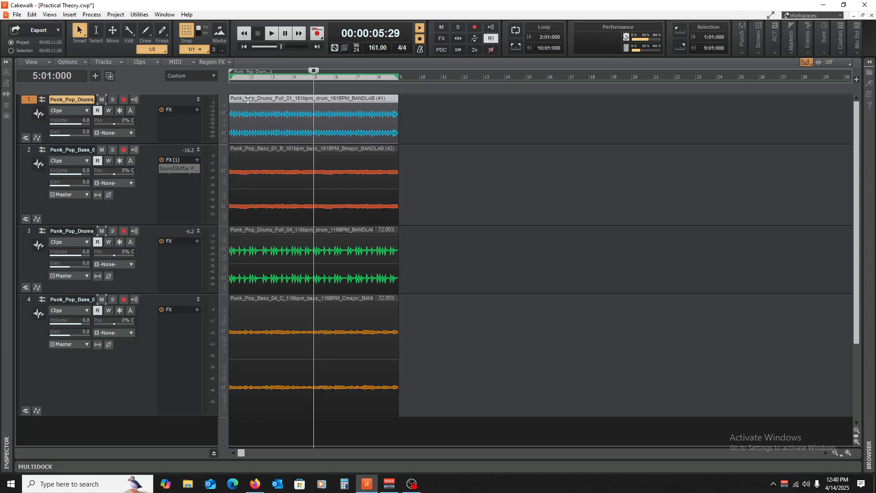
- Move the 161 BPM drum clip to measure 9 and reorder the 116 BPM drum track to sit directly below track 1
{"action": "left_click_drag", "start_coordinate": [247, 99], "coordinate": [418, 109]}
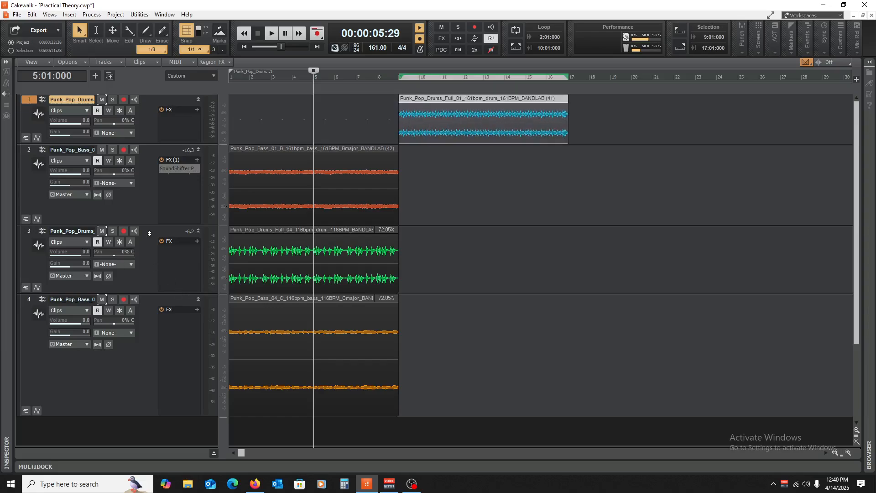
{"action": "left_click_drag", "start_coordinate": [149, 233], "coordinate": [103, 133]}
- Rename the two drum tracks as Drum Loop 1 and Drum Loop 2
{"action": "double_click", "coordinate": [81, 99]}
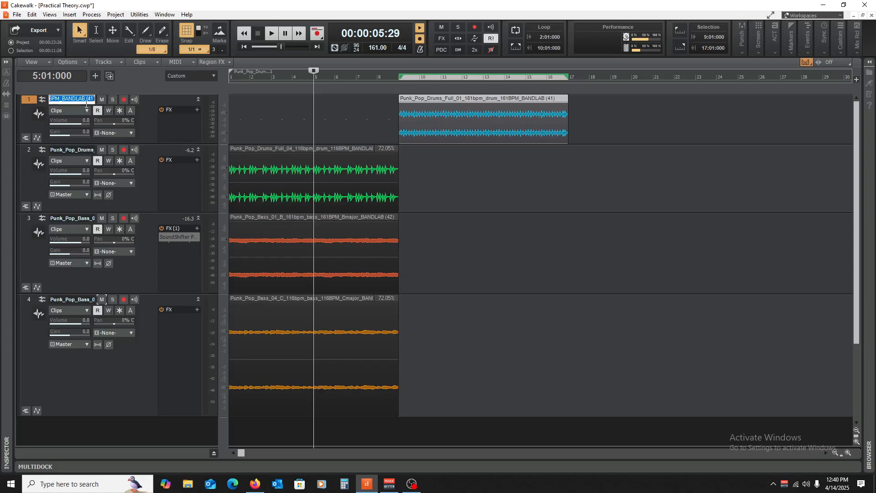
{"action": "type", "text": "Drum Loop 1"}
{"action": "double_click", "coordinate": [84, 150]}
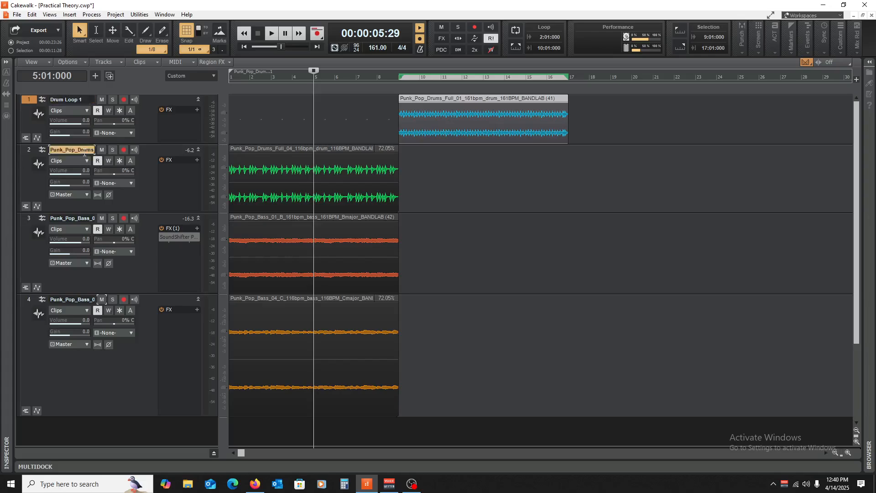
{"action": "type", "text": "Drum"}
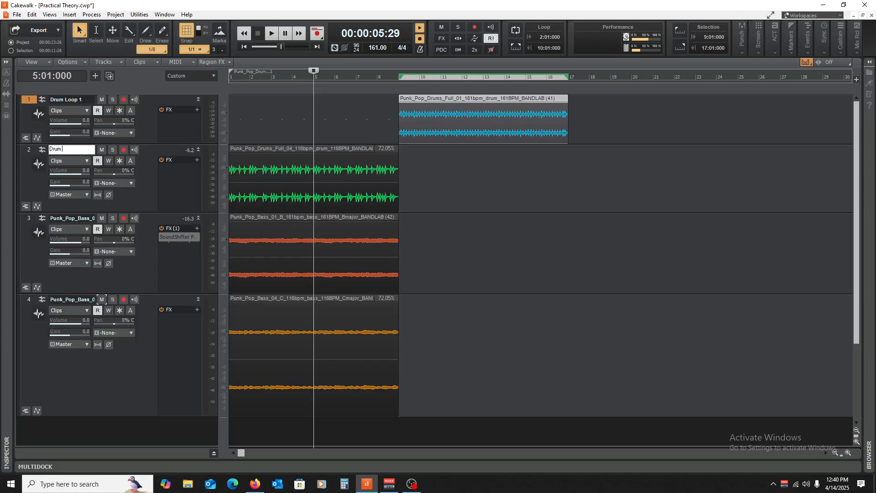
{"action": "type", "text": " Loop 2"}
{"action": "key", "text": "Return"}
- Rename the two bass tracks as Bass 1 and Bass 2
{"action": "double_click", "coordinate": [71, 218]}
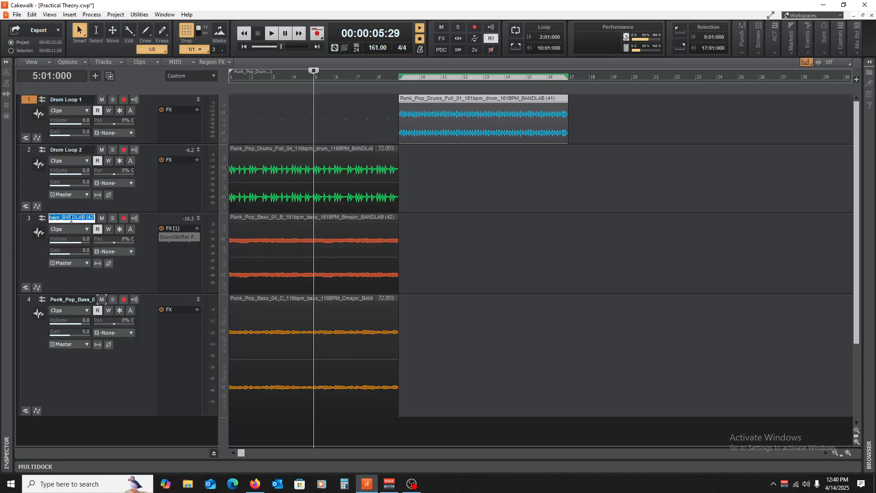
{"action": "type", "text": "Bass 1"}
{"action": "double_click", "coordinate": [90, 298]}
{"action": "type", "text": "Ba"}
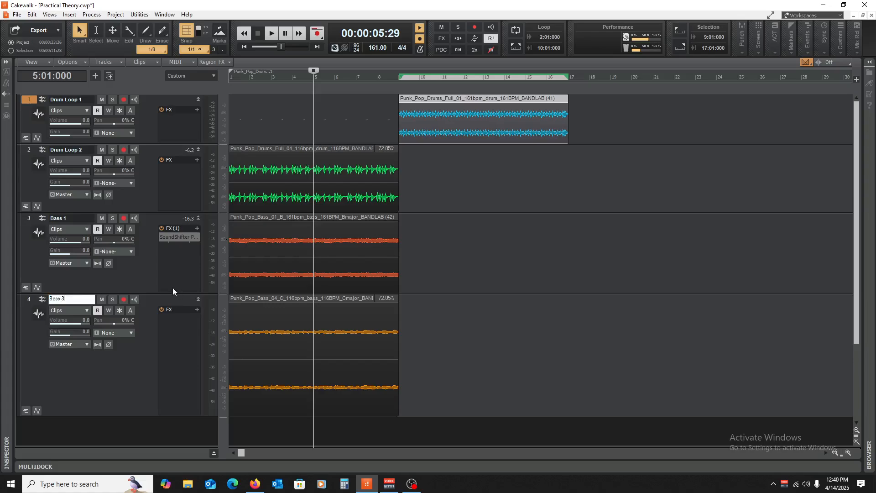
{"action": "type", "text": "ss 3"}
{"action": "key", "text": "BackSpace"}
{"action": "key", "text": "Return"}
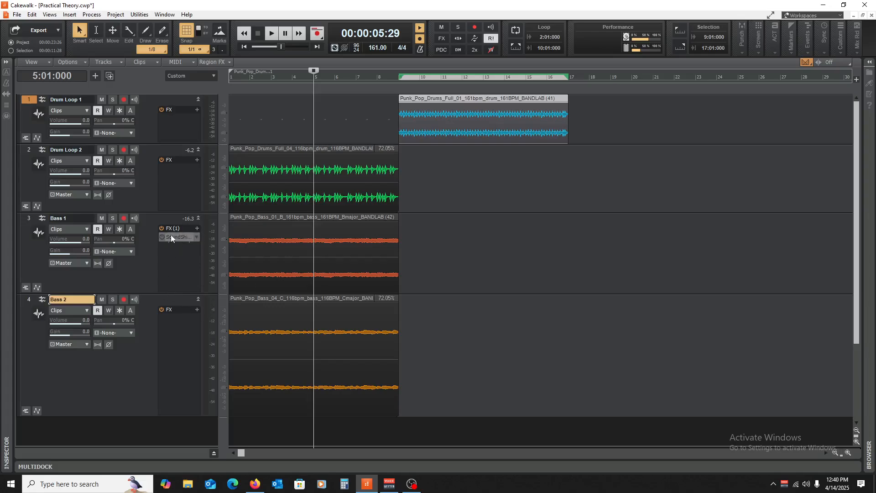
- Move the SoundShifter Pitch effect from Bass 1 to Bass 2 and adjust its semitone transposition
{"action": "left_click_drag", "start_coordinate": [171, 235], "coordinate": [179, 323]}
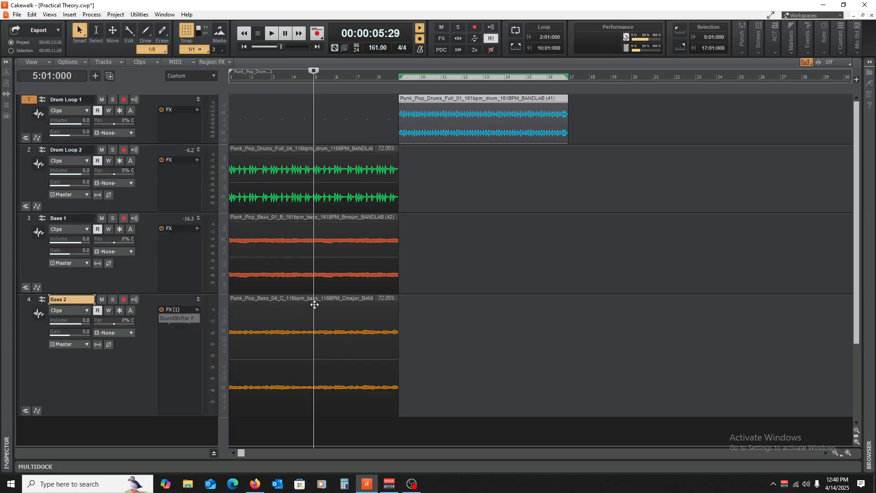
{"action": "double_click", "coordinate": [177, 318]}
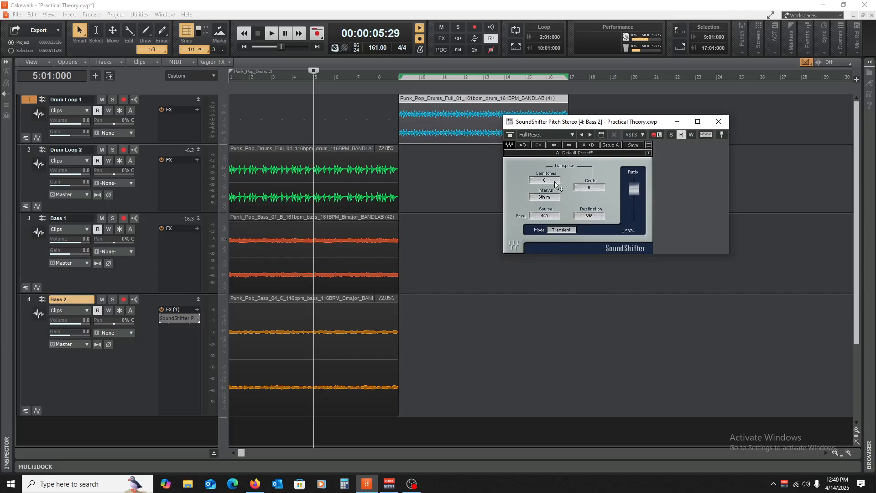
{"action": "left_click_drag", "start_coordinate": [545, 179], "coordinate": [544, 206]}
{"action": "left_click", "coordinate": [718, 121]}
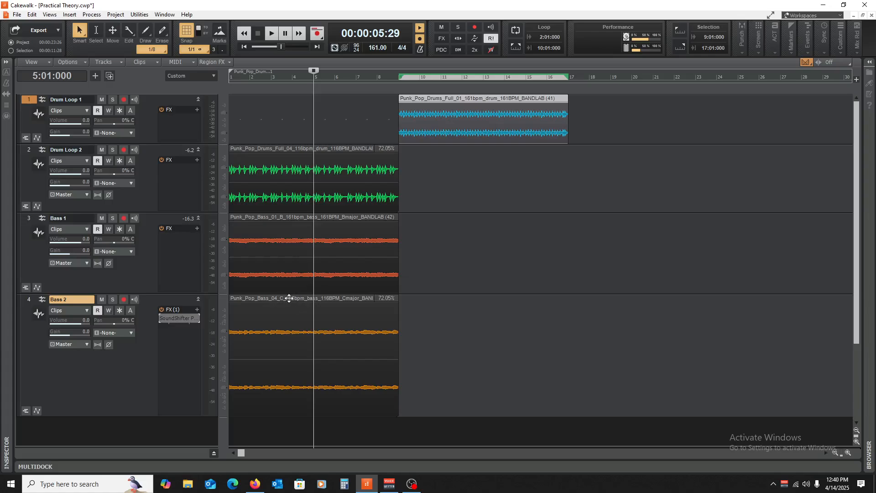
- Move the Bass 1 clip from measure 1 to measure 9
{"action": "left_click", "coordinate": [286, 298]}
{"action": "mouse_move", "coordinate": [259, 301]}
{"action": "left_mouse_down"}
{"action": "mouse_move", "coordinate": [364, 305]}
{"action": "mouse_move", "coordinate": [264, 311]}
{"action": "left_mouse_up"}
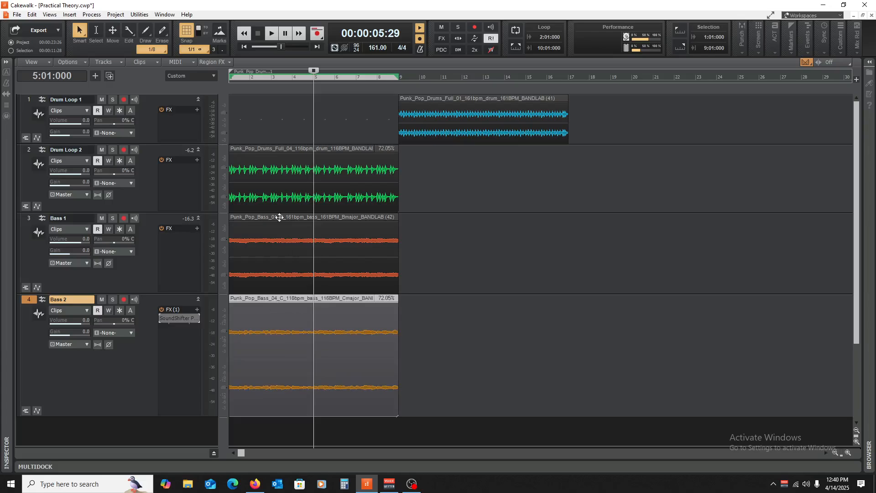
{"action": "left_click_drag", "start_coordinate": [250, 219], "coordinate": [425, 230]}
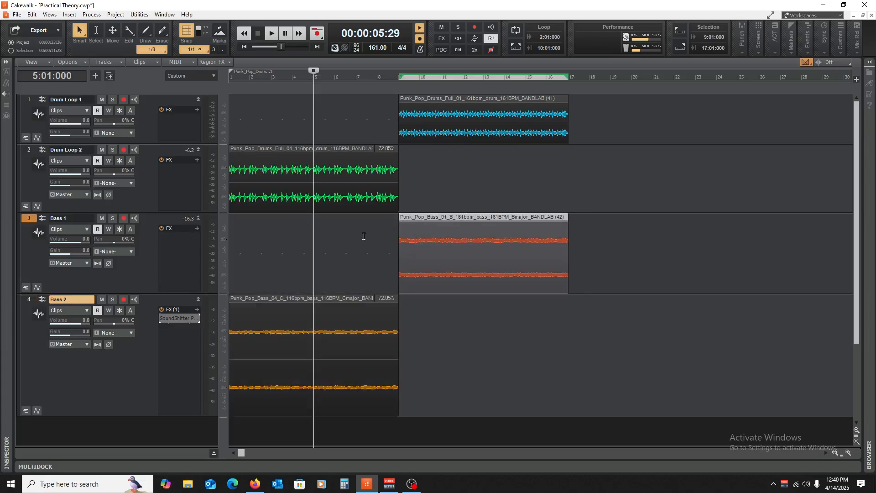
- Collapse the Drum Loop 1, Drum Loop 2 and Bass 1 tracks, and enable the SoundShifter effect on Bass 2
{"action": "left_click", "coordinate": [198, 99]}
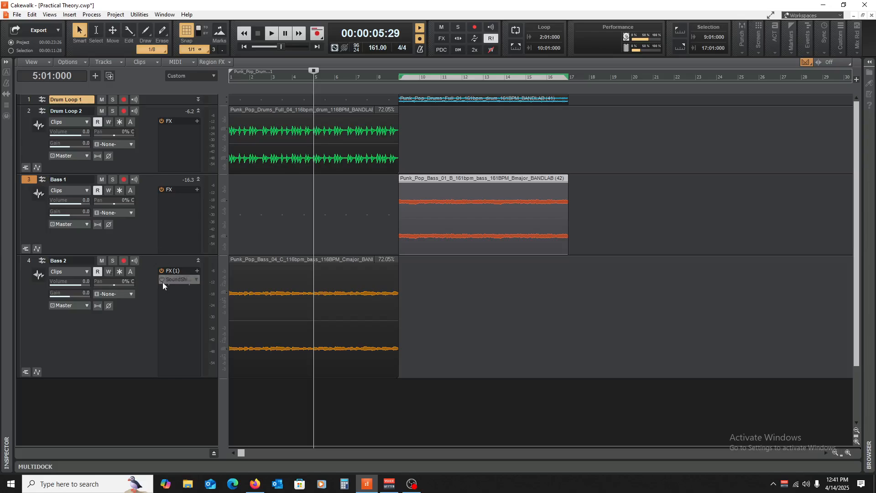
{"action": "left_click", "coordinate": [278, 212]}
{"action": "key", "text": "w"}
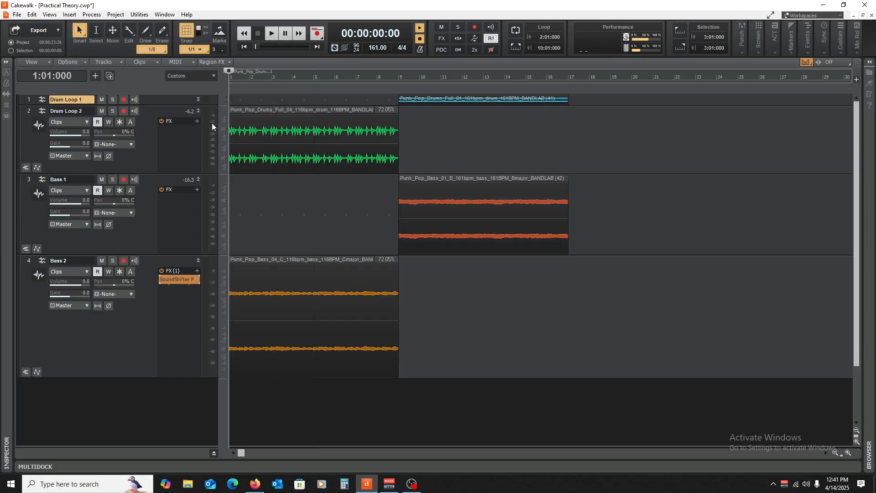
{"action": "left_click", "coordinate": [198, 111]}
{"action": "left_click", "coordinate": [198, 122]}
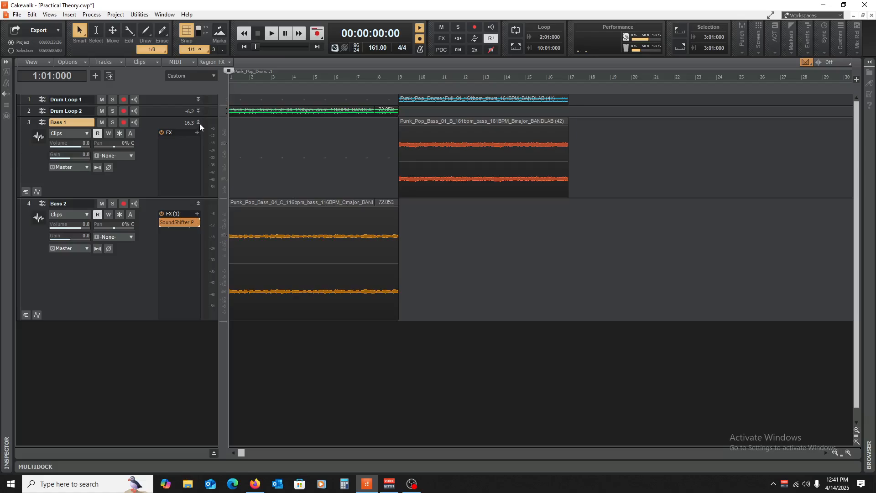
{"action": "left_click", "coordinate": [199, 123]}
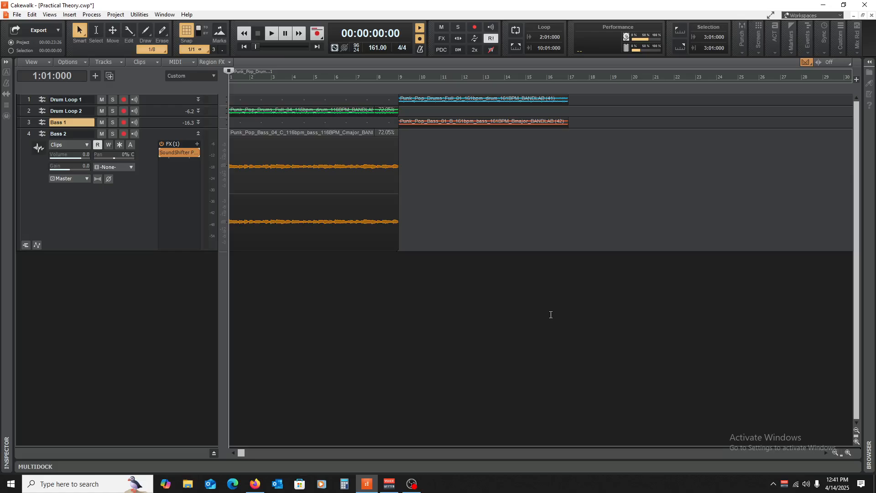
- Play the arrangement from the start through measure 16 to hear the change between the drum and bass loops
{"action": "key", "text": "space"}
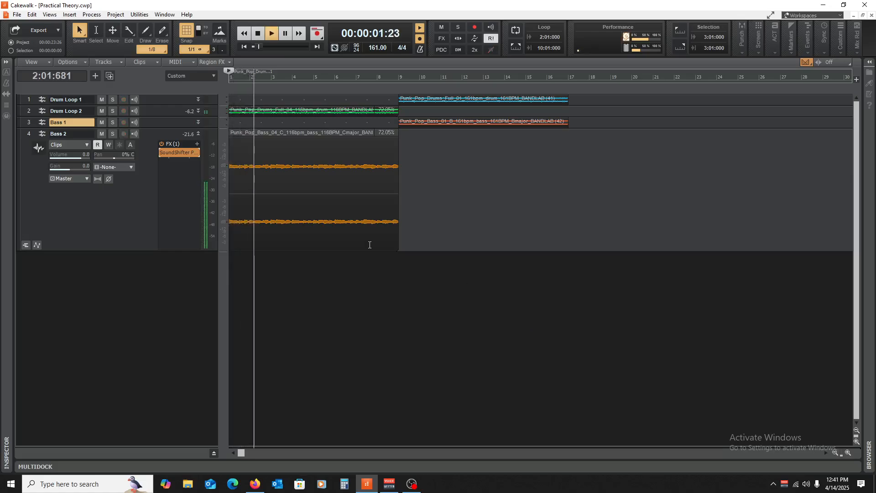
{"action": "left_click_drag", "start_coordinate": [147, 129], "coordinate": [155, 98]}
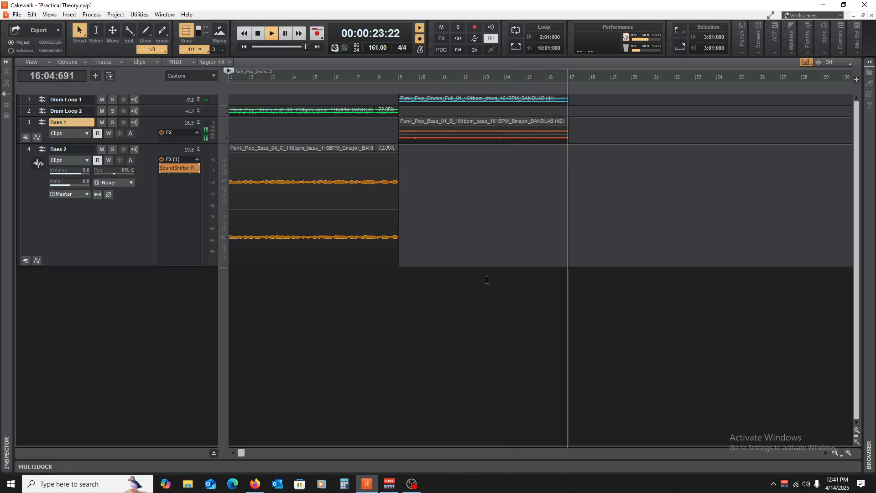
{"action": "key", "text": "space"}
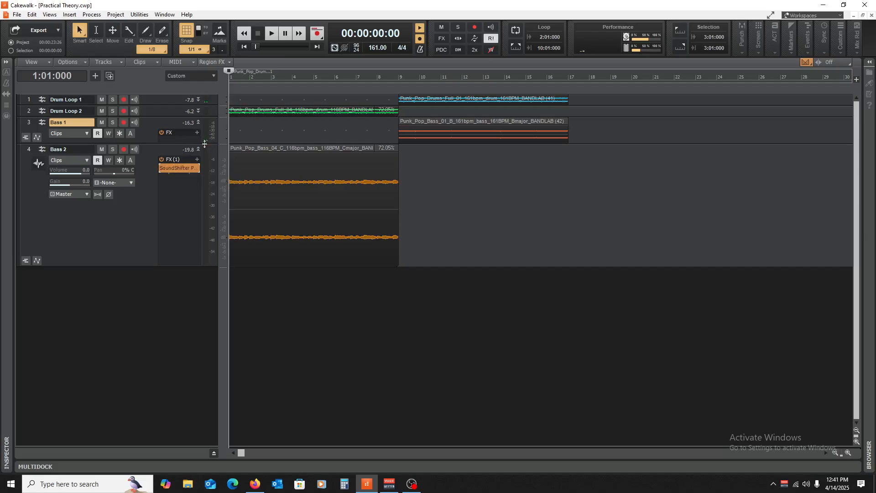
- Disable the SoundShifter effect on Bass 2 and enlarge the Bass 1 track
{"action": "left_click", "coordinate": [161, 168]}
{"action": "left_click_drag", "start_coordinate": [163, 144], "coordinate": [162, 234]}
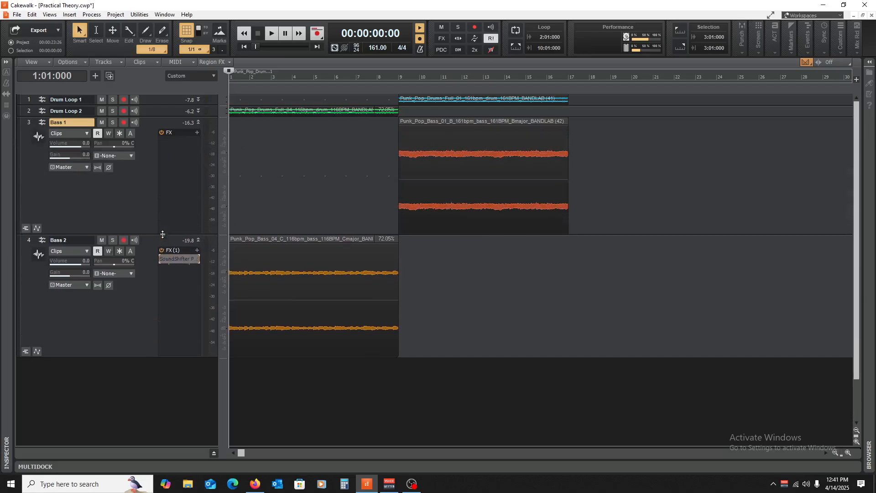
- Mute Bass 2, copy the Bass 1 clip to measure 1, and audition the arrangement with Bass 1 throughout
{"action": "left_click", "coordinate": [101, 240]}
{"action": "left_click", "coordinate": [466, 122]}
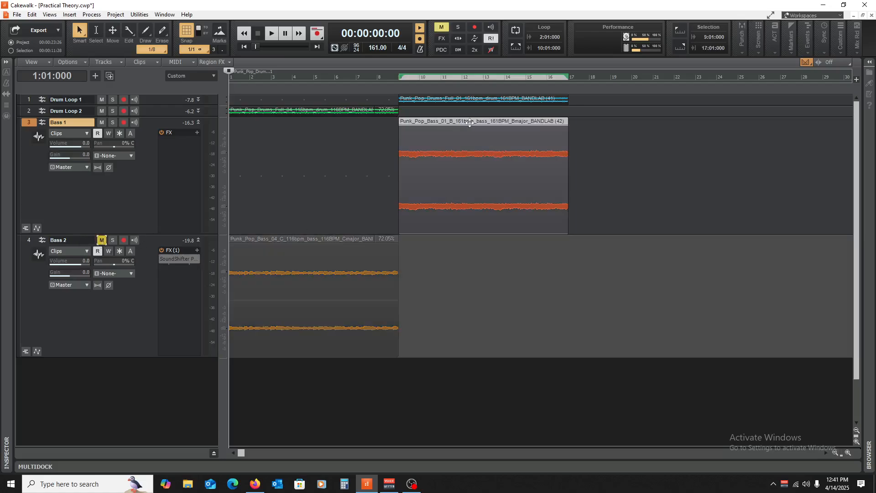
{"action": "left_click_drag", "start_coordinate": [470, 123], "coordinate": [266, 141]}
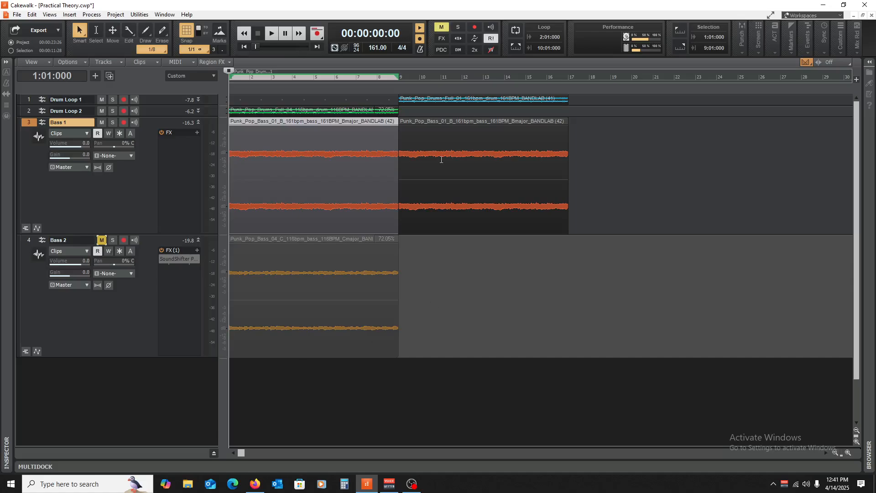
{"action": "key", "text": "space"}
{"action": "left_click", "coordinate": [497, 317]}
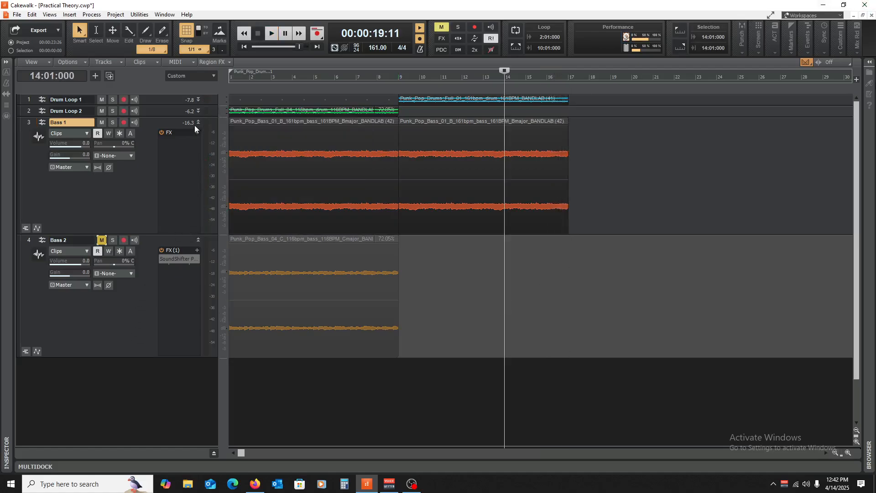
- Collapse and unmute so that Bass 2 plays again, and delete the Bass 1 clip at measure 1
{"action": "left_click", "coordinate": [199, 120]}
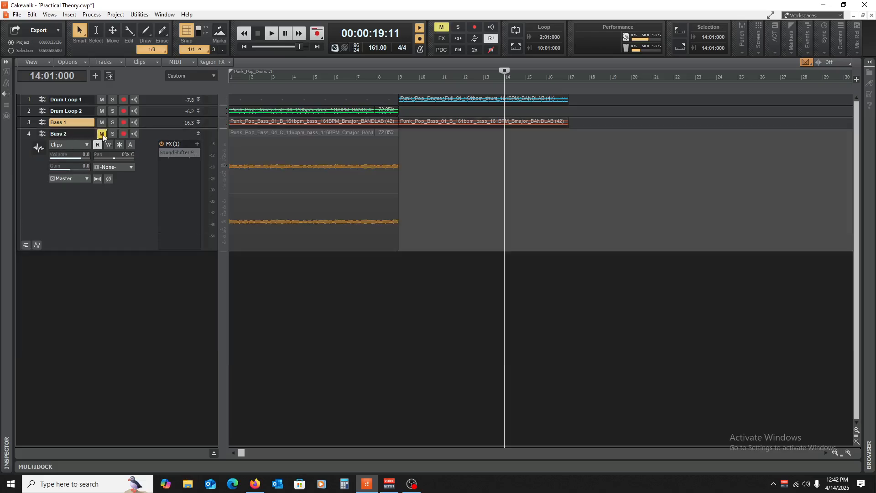
{"action": "left_click", "coordinate": [303, 127]}
{"action": "key", "text": "Delete"}
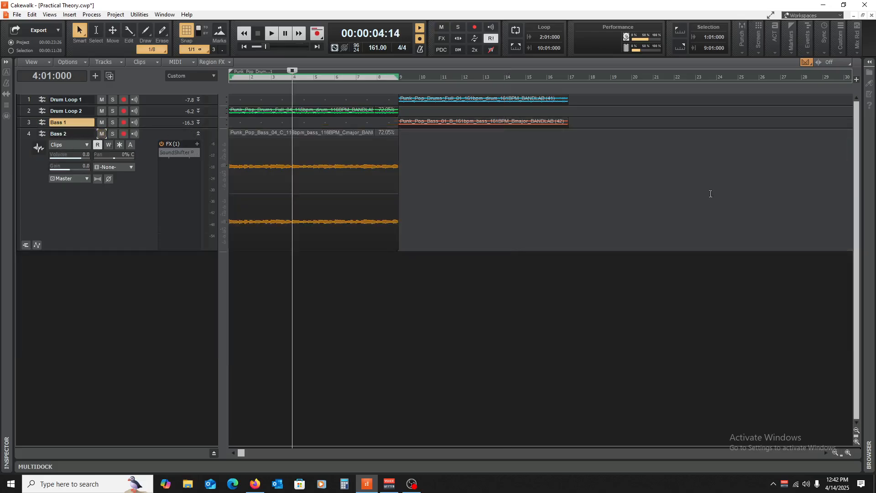
- Add the Punk_Pop_ChugGuitar_C 116bpm loop on a new track, enlarge the track, and time-stretch the clip to 72.05% to fill measures 1–8
{"action": "left_click", "coordinate": [869, 62]}
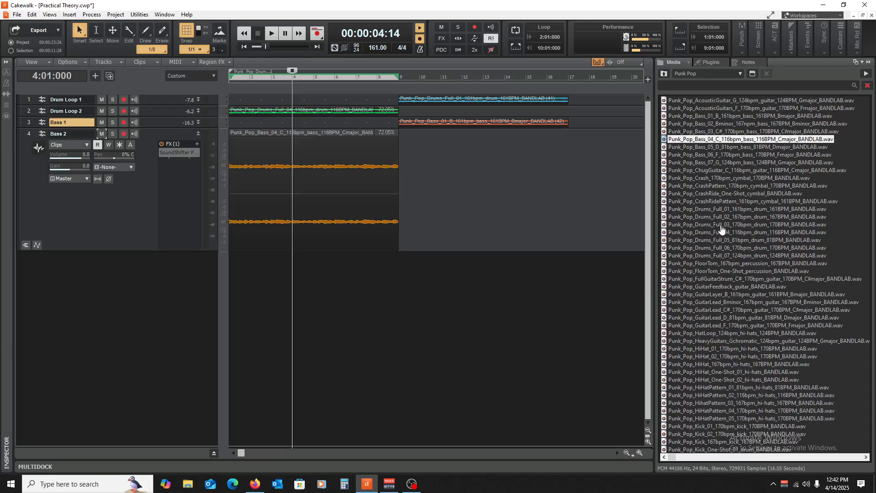
{"action": "left_click", "coordinate": [704, 171]}
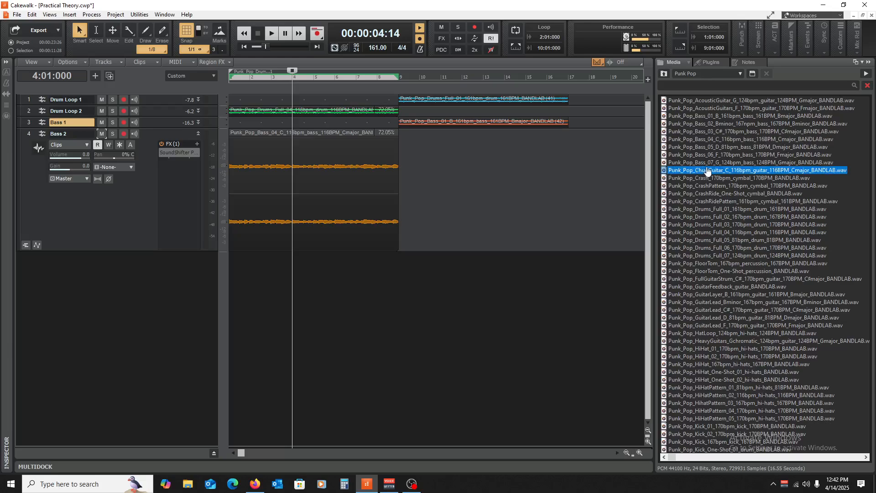
{"action": "left_click_drag", "start_coordinate": [707, 171], "coordinate": [123, 272]}
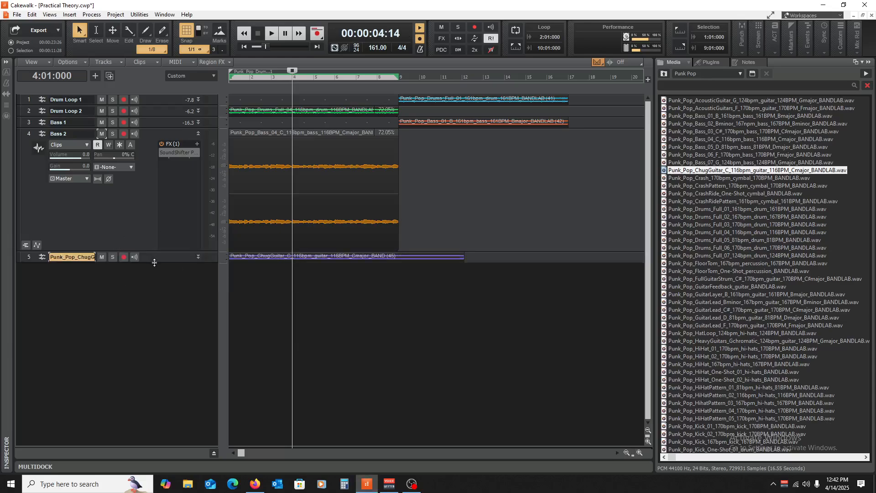
{"action": "left_click_drag", "start_coordinate": [154, 262], "coordinate": [154, 349]}
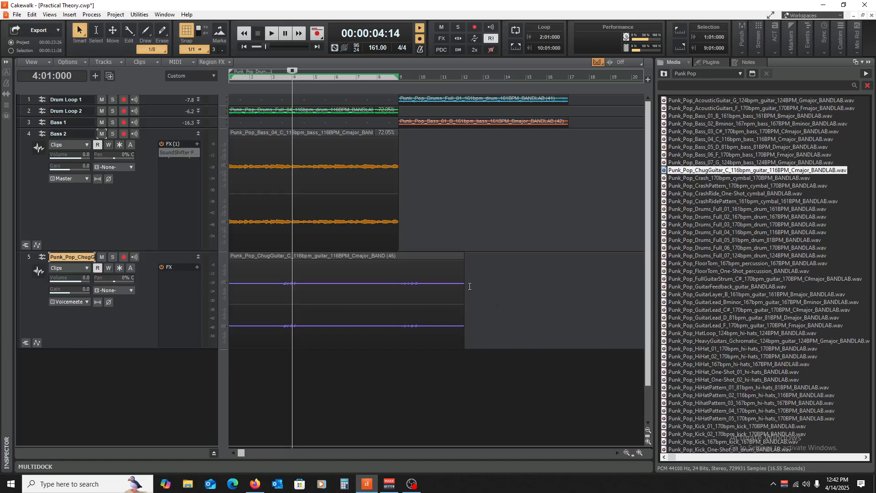
{"action": "left_click_drag", "start_coordinate": [464, 290], "coordinate": [395, 303]}
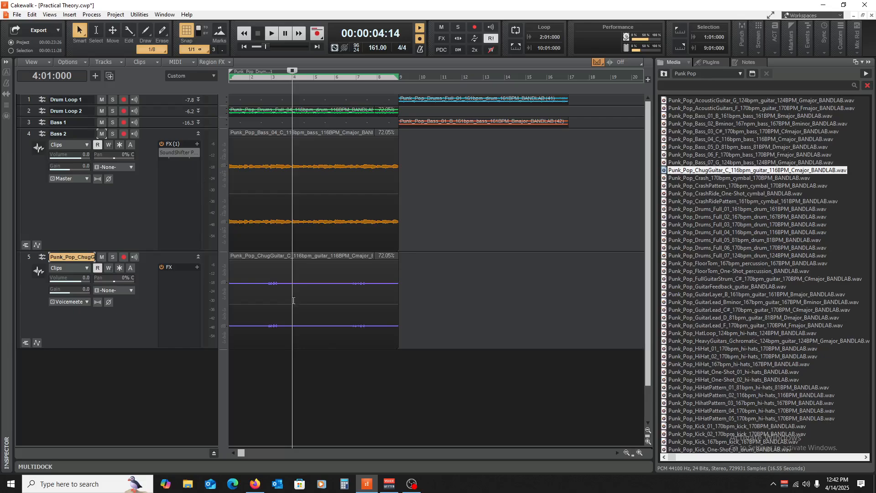
- Check playback from the start and route the ChugGuitar track's output to Master
{"action": "left_click", "coordinate": [324, 417]}
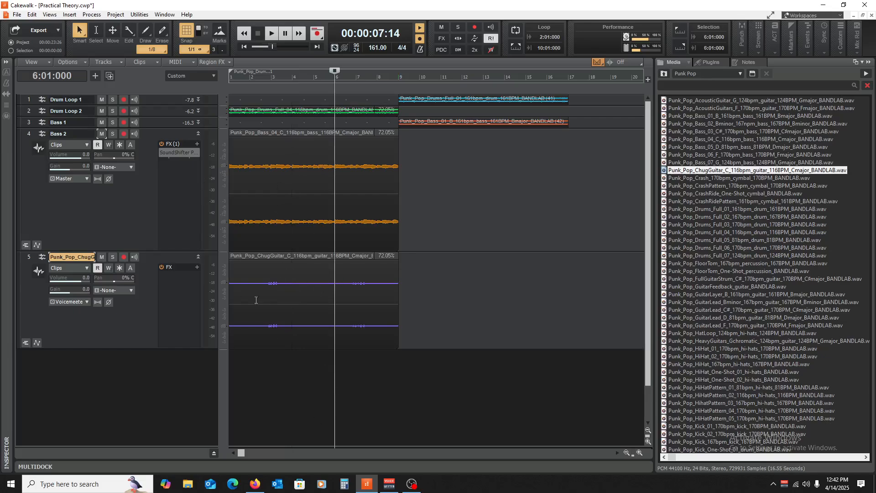
{"action": "key", "text": "w"}
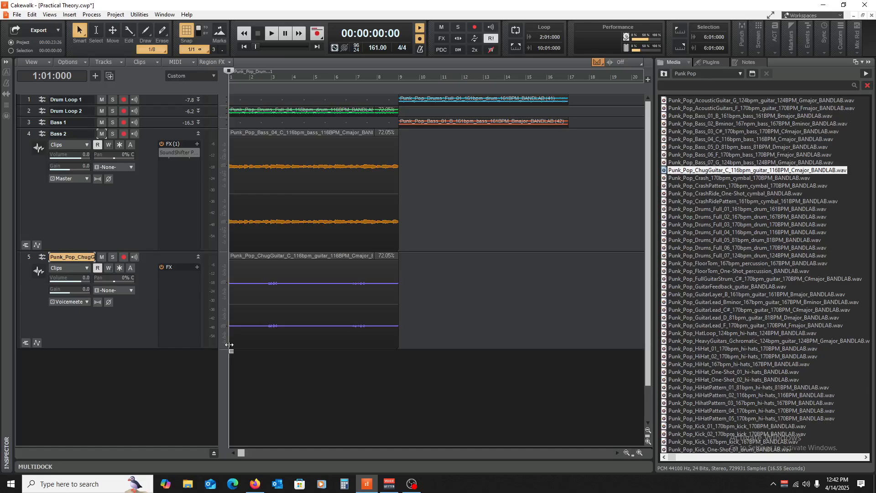
{"action": "key", "text": "space"}
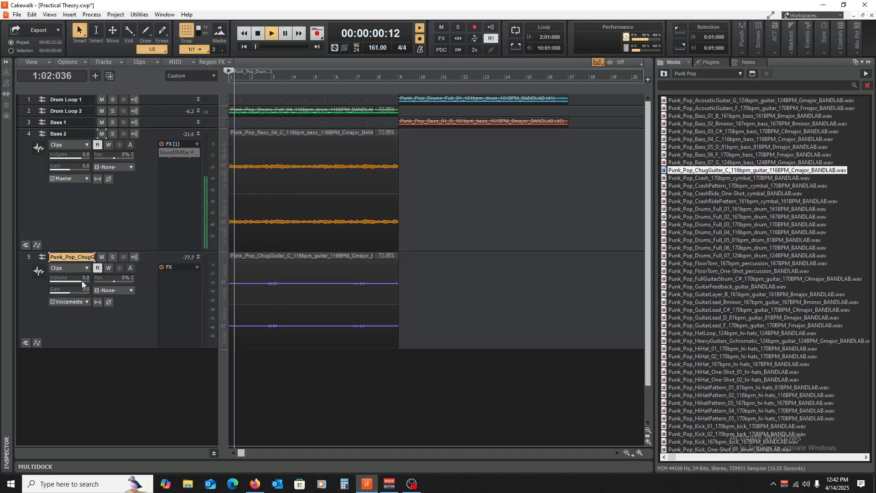
{"action": "key", "text": "space"}
{"action": "left_click", "coordinate": [83, 301]}
{"action": "left_click", "coordinate": [158, 243]}
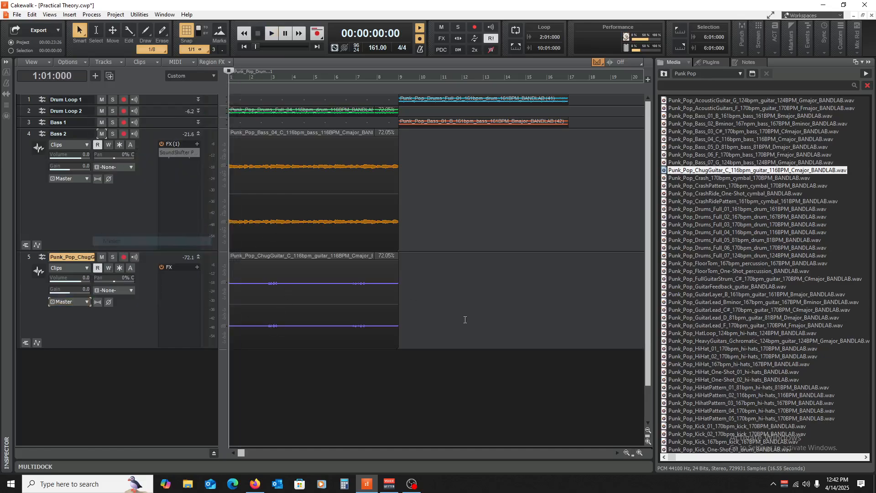
- Audition the ChugGuitar loop with the drums and bass, and soloed from measure 3
{"action": "key", "text": "space"}
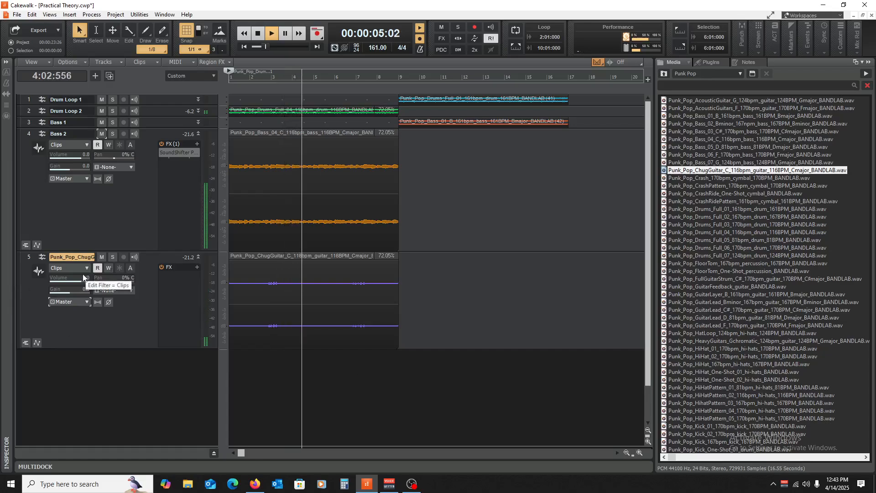
{"action": "key", "text": "space"}
{"action": "left_click", "coordinate": [112, 257]}
{"action": "left_click", "coordinate": [263, 361]}
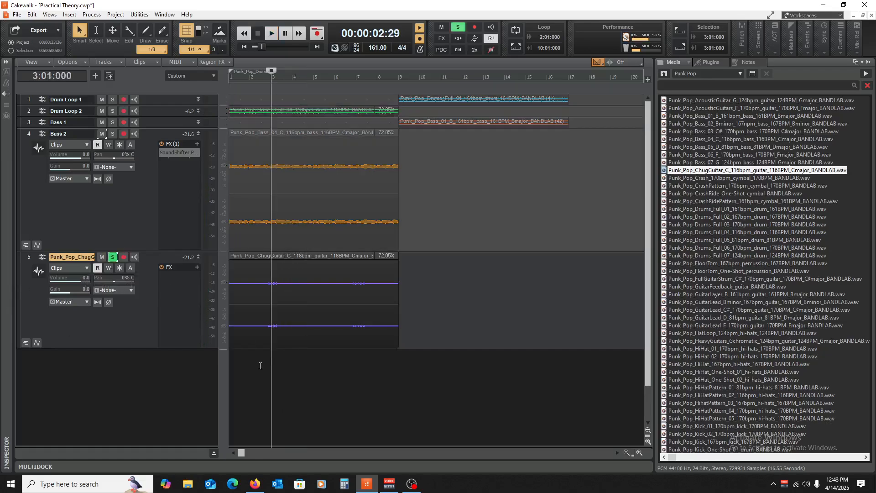
{"action": "key", "text": "space"}
{"action": "key", "text": "space"}
{"action": "left_click", "coordinate": [114, 257]}
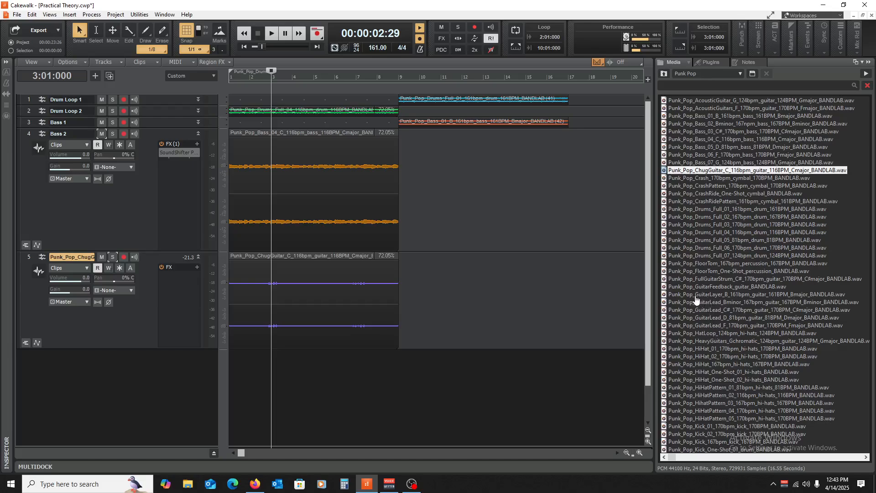
- Add the Punk_Pop_GuitarLayer_B 161bpm loop on a new track and move its clip to measure 9
{"action": "left_click_drag", "start_coordinate": [698, 295], "coordinate": [153, 418]}
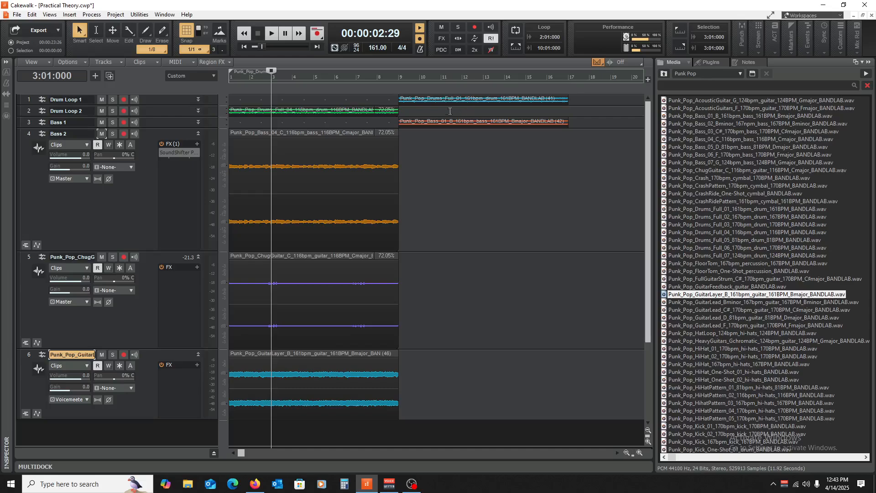
{"action": "left_click", "coordinate": [267, 358]}
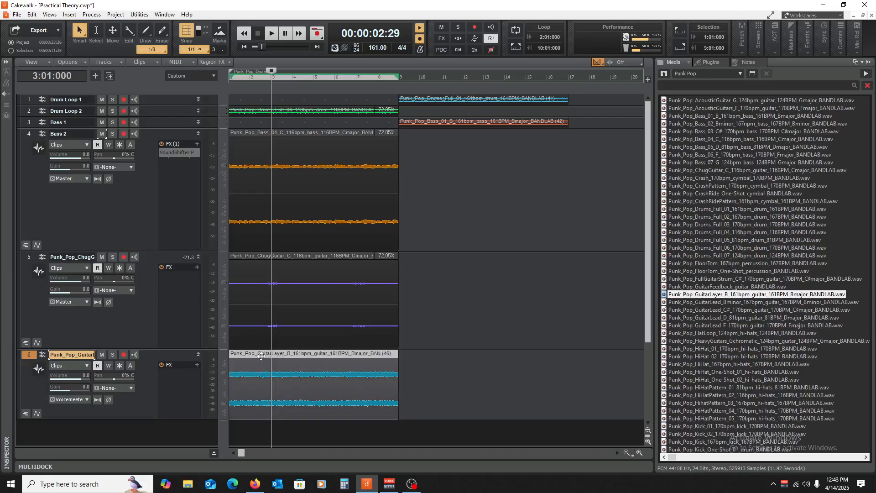
{"action": "left_click_drag", "start_coordinate": [261, 357], "coordinate": [433, 378]}
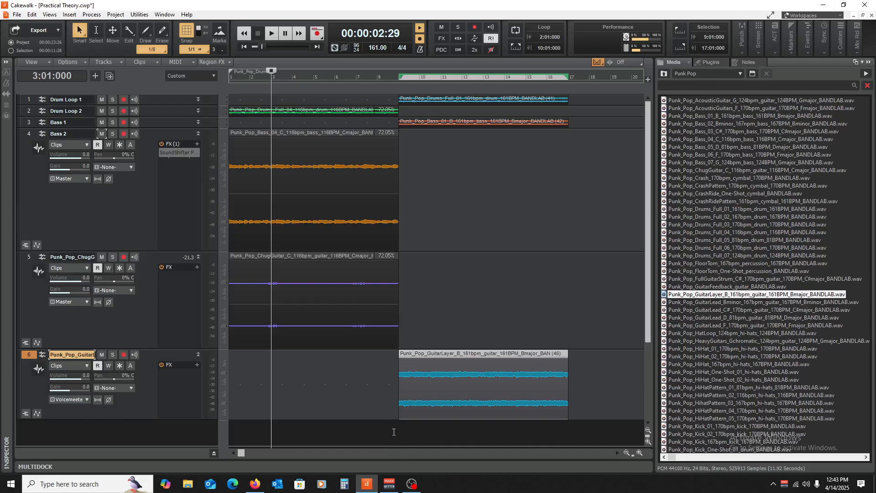
- Check playback from measure 9 and route the GuitarLayer track's output to Master
{"action": "left_click", "coordinate": [394, 432]}
{"action": "key", "text": "space"}
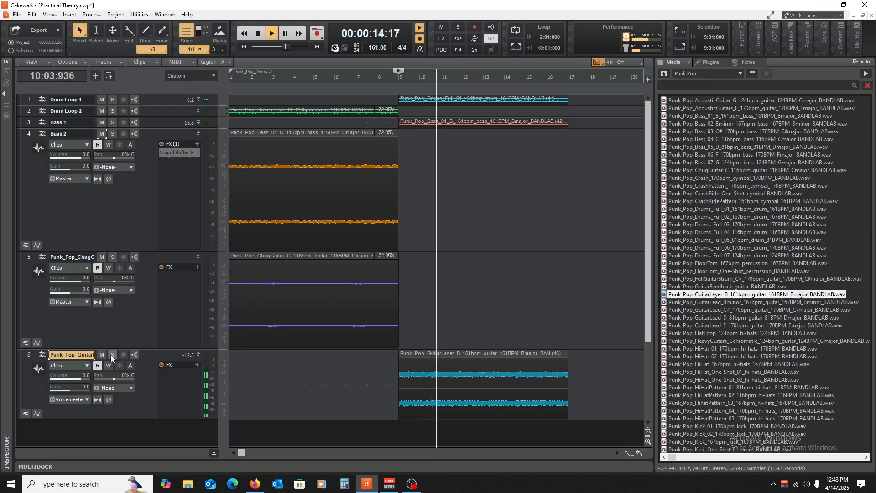
{"action": "key", "text": "space"}
{"action": "left_click", "coordinate": [80, 400]}
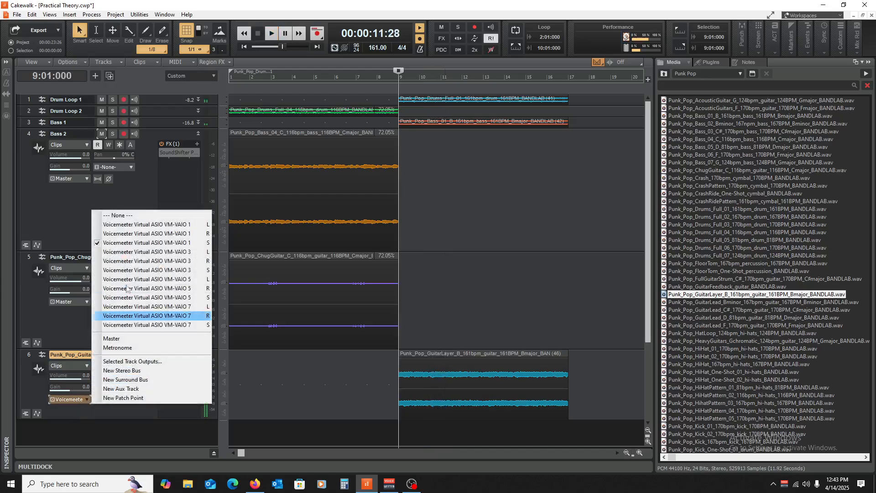
{"action": "left_click", "coordinate": [122, 338]}
- Audition the GuitarLayer loop soloed from measure 9 and together with Drum Loop 1 and Bass 1
{"action": "left_click", "coordinate": [112, 355]}
{"action": "key", "text": "space"}
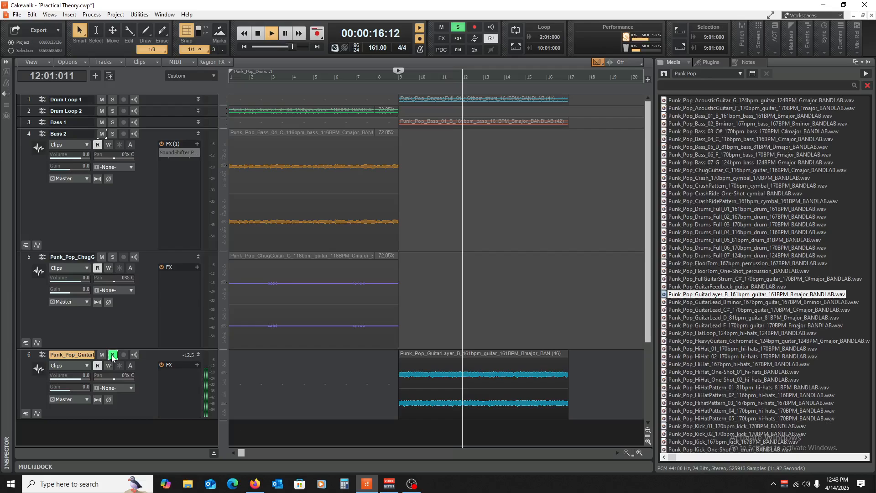
{"action": "key", "text": "space"}
{"action": "key", "text": "space"}
{"action": "left_click", "coordinate": [113, 355]}
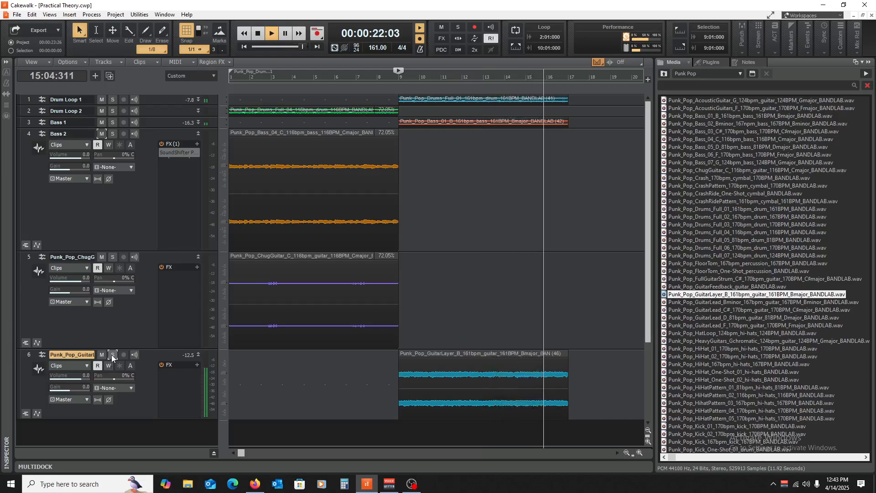
{"action": "key", "text": "space"}
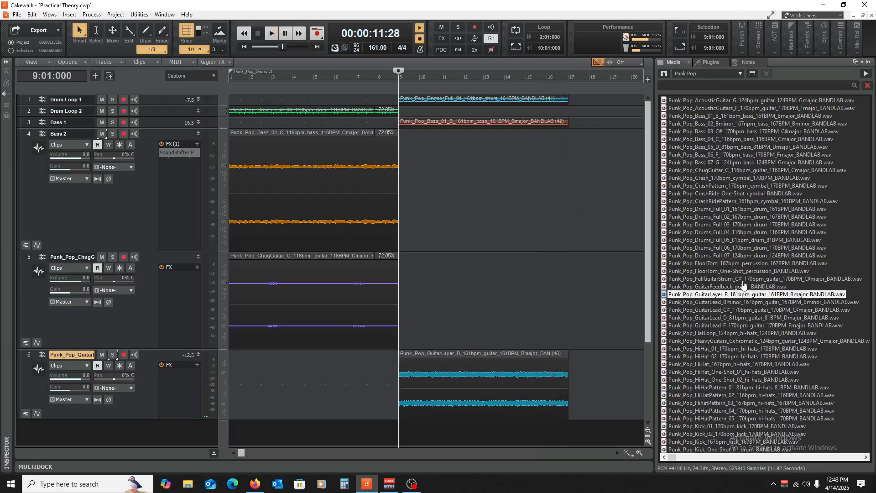
- Add the Punk_Pop_Synth_Lead_C 161bpm loop on a new track, enlarge the track, and time-stretch the clip to 144.10% to fill measures 1–8
{"action": "scroll", "coordinate": [705, 286], "scroll_direction": "down", "scroll_amount": 15}
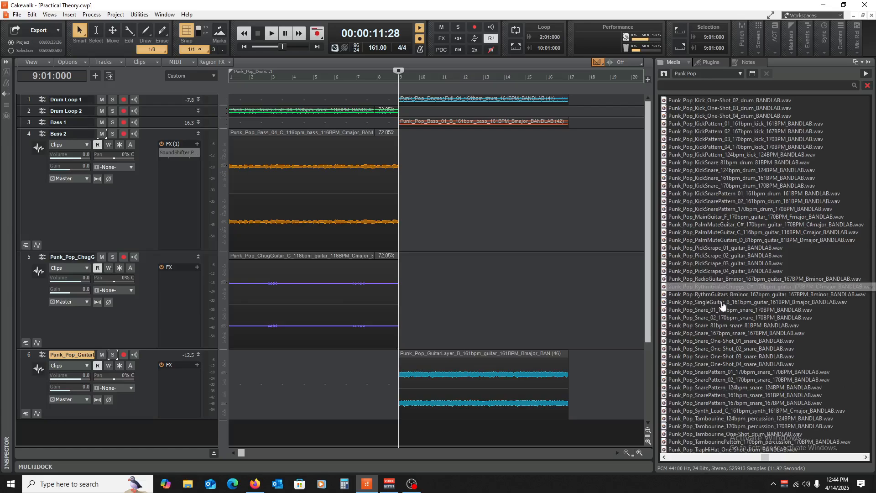
{"action": "left_click", "coordinate": [712, 410]}
{"action": "left_click_drag", "start_coordinate": [712, 413], "coordinate": [160, 420]}
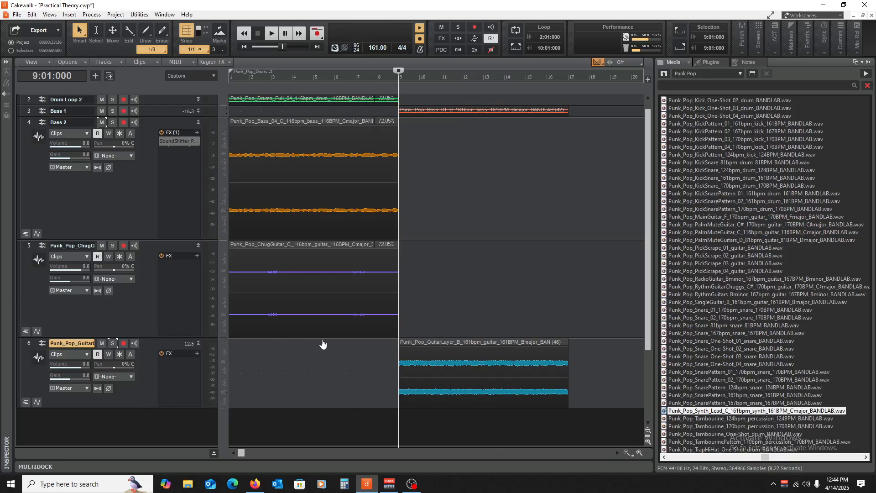
{"action": "scroll", "coordinate": [307, 303], "scroll_direction": "down", "scroll_amount": 3}
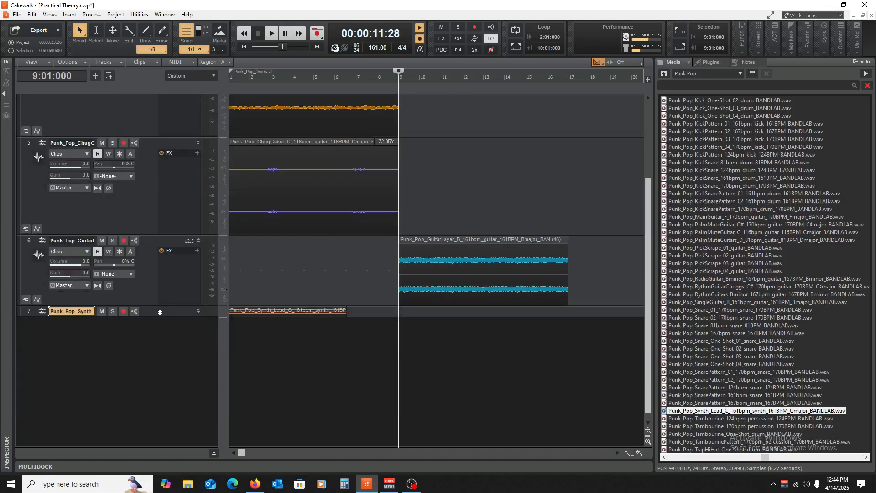
{"action": "left_click_drag", "start_coordinate": [158, 316], "coordinate": [157, 370]}
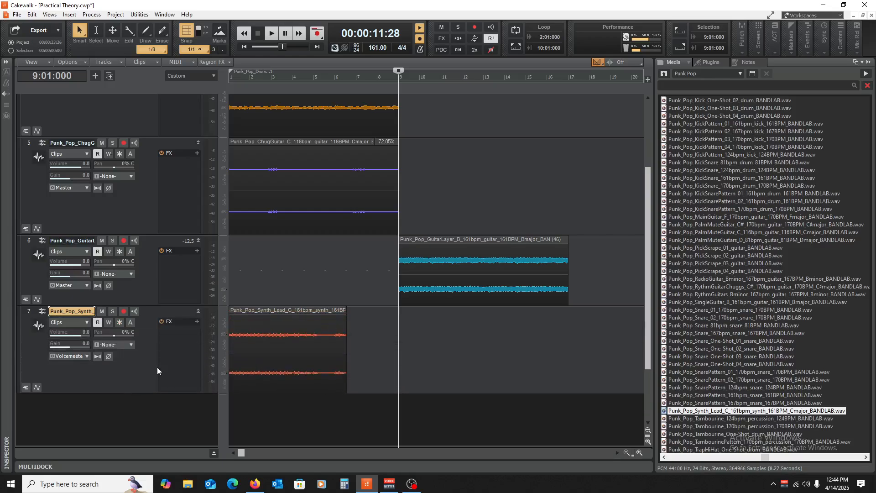
{"action": "left_click_drag", "start_coordinate": [344, 338], "coordinate": [398, 354]}
- Play the arrangement from the start into measure 9 to hear the synth lead with the other loops
{"action": "left_click", "coordinate": [299, 268]}
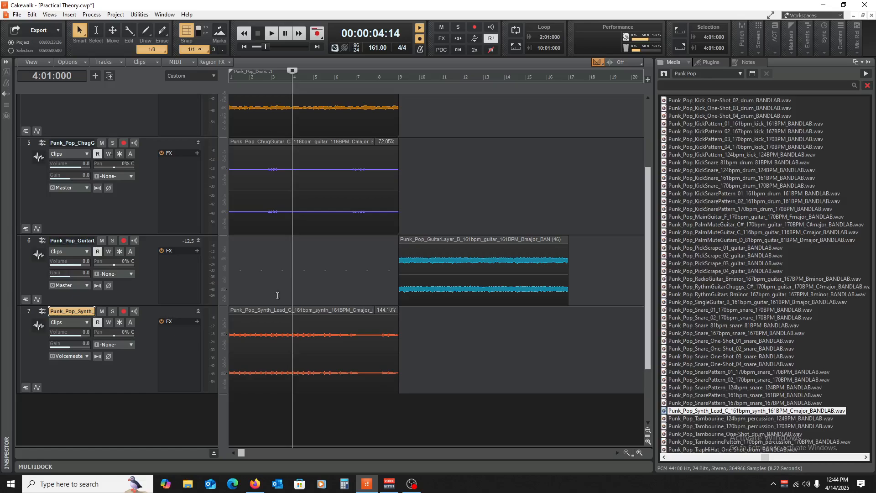
{"action": "key", "text": "w"}
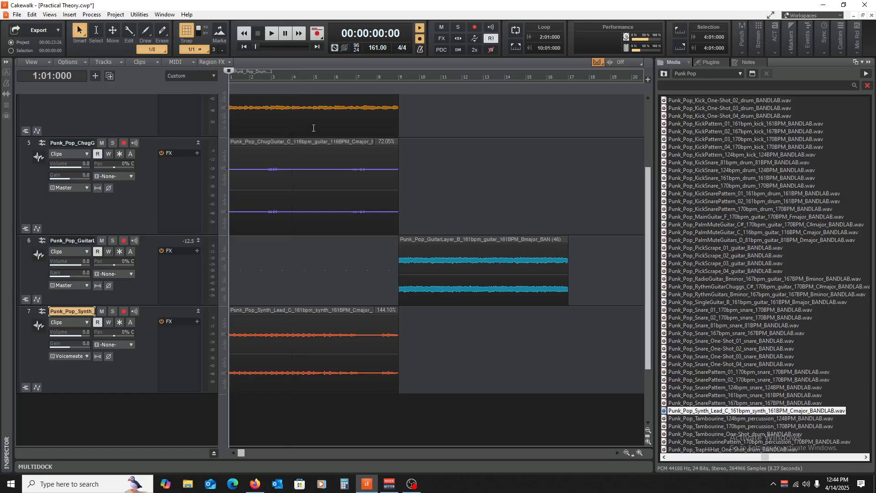
{"action": "key", "text": "space"}
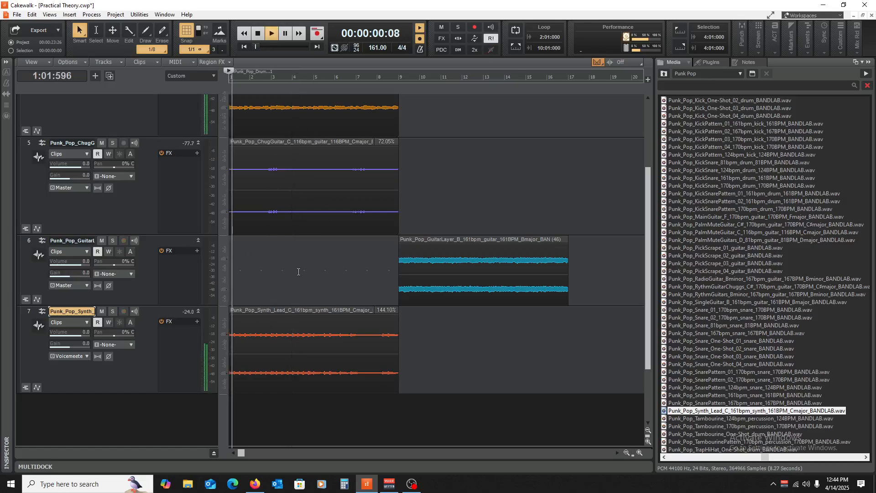
{"action": "scroll", "coordinate": [279, 276], "scroll_direction": "up", "scroll_amount": 3}
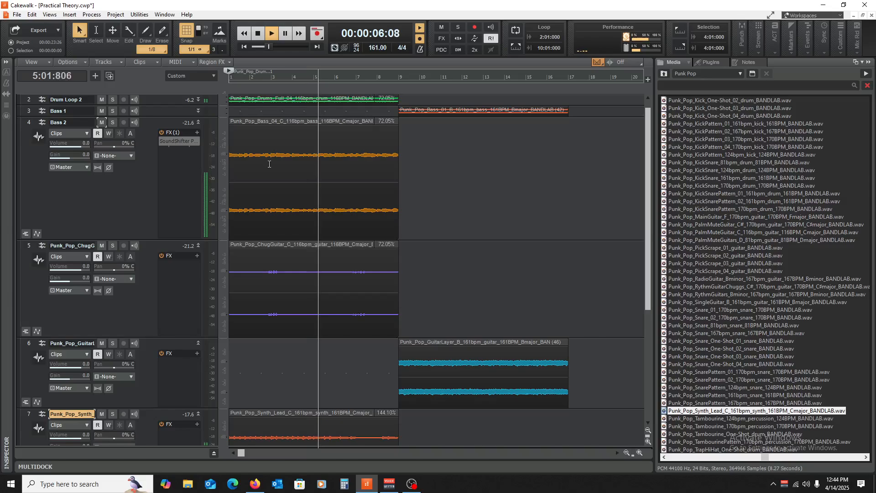
{"action": "scroll", "coordinate": [270, 174], "scroll_direction": "down", "scroll_amount": 1}
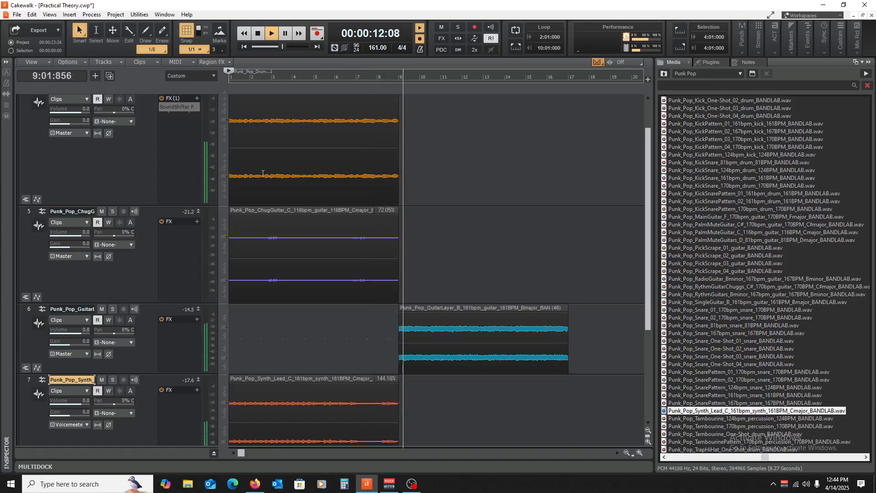
{"action": "key", "text": "space"}
- Enable the SoundShifter effect on Bass 2 and copy it to the Synth Lead track's effects
{"action": "scroll", "coordinate": [245, 137], "scroll_direction": "up", "scroll_amount": 1}
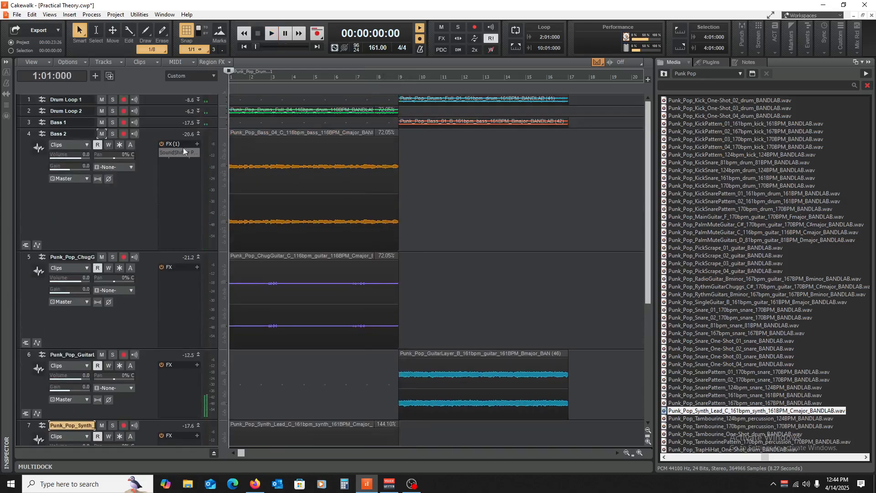
{"action": "left_click", "coordinate": [163, 151]}
{"action": "scroll", "coordinate": [214, 129], "scroll_direction": "down", "scroll_amount": 1}
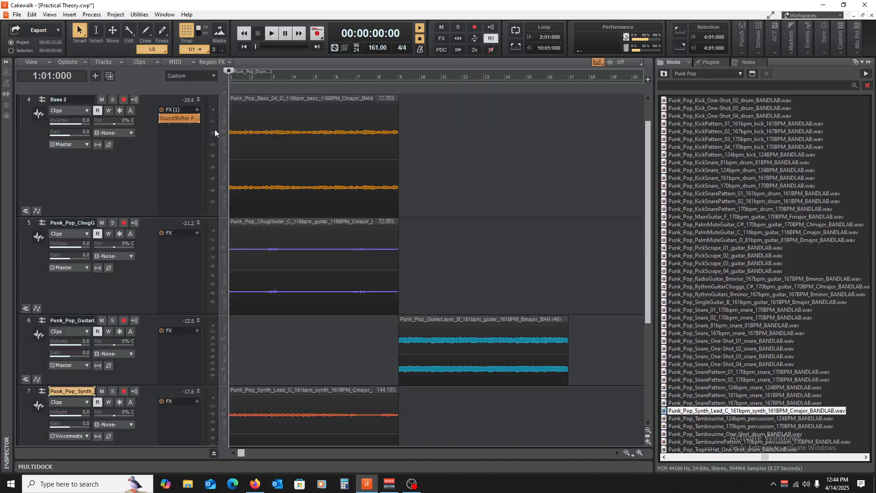
{"action": "left_click_drag", "start_coordinate": [178, 119], "coordinate": [176, 409]}
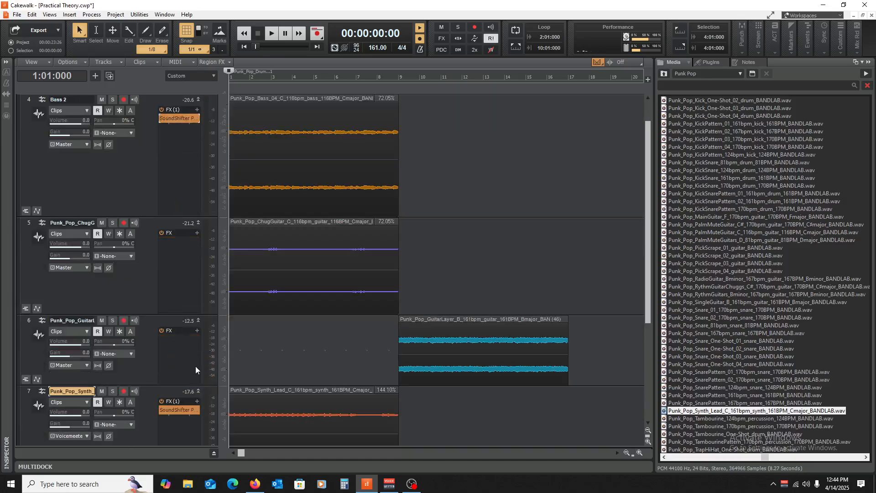
- Play the arrangement from the start and collapse the Bass 2, ChugGuitar, GuitarLayer and Synth Lead tracks
{"action": "left_click", "coordinate": [198, 100]}
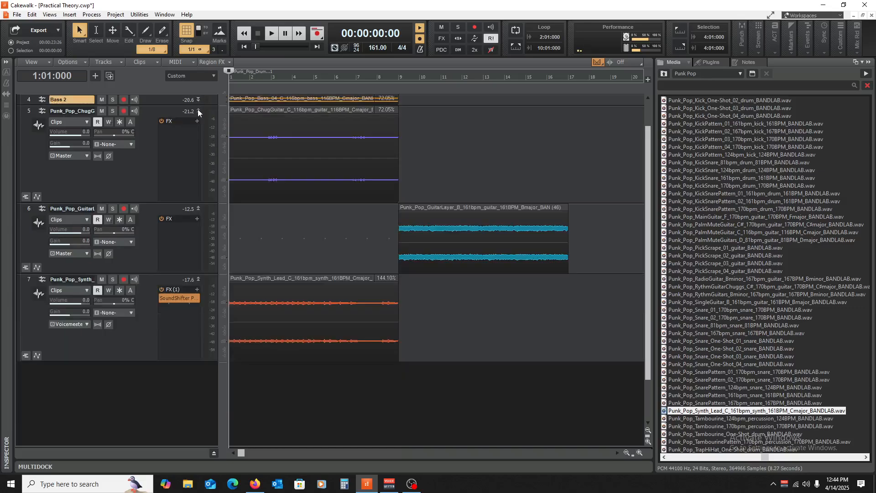
{"action": "left_click", "coordinate": [198, 110]}
{"action": "key", "text": "space"}
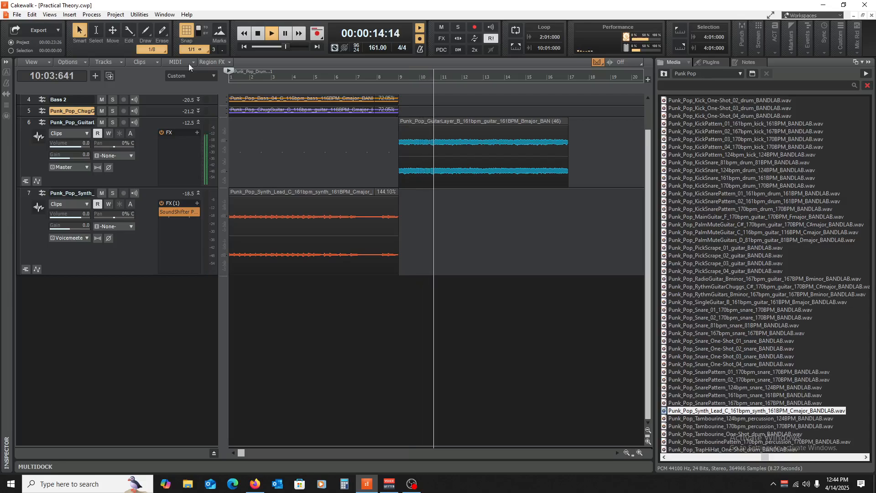
{"action": "left_click", "coordinate": [198, 122]}
{"action": "left_click", "coordinate": [198, 134]}
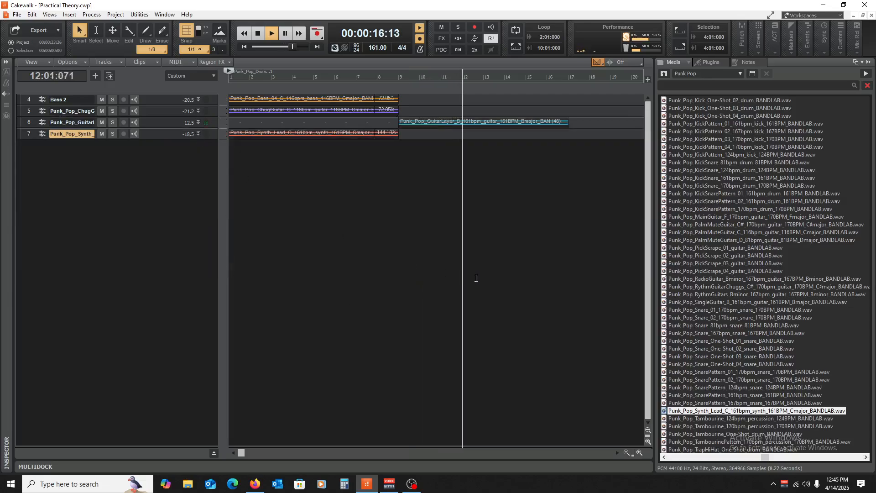
- Stop playback and open the 90's Gangsta Rap folder from the Band Lab Sounds library
{"action": "scroll", "coordinate": [475, 278], "scroll_direction": "up", "scroll_amount": 3}
{"action": "key", "text": "space"}
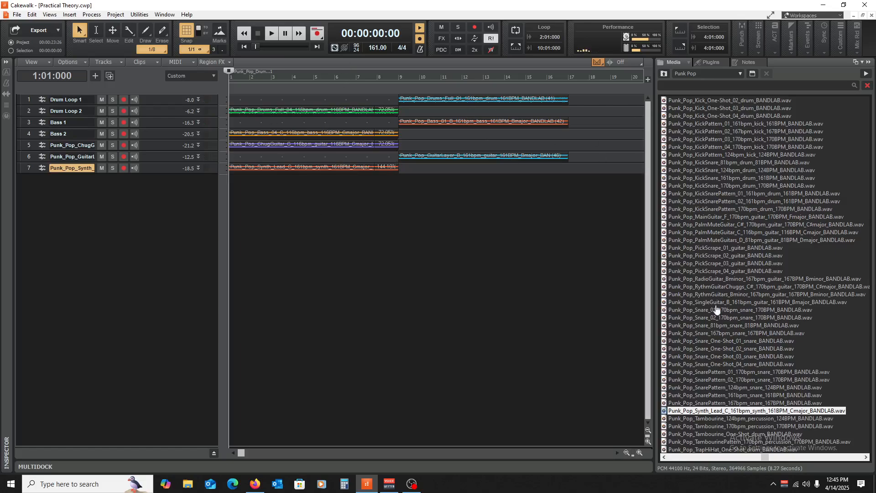
{"action": "scroll", "coordinate": [720, 296], "scroll_direction": "up", "scroll_amount": 15}
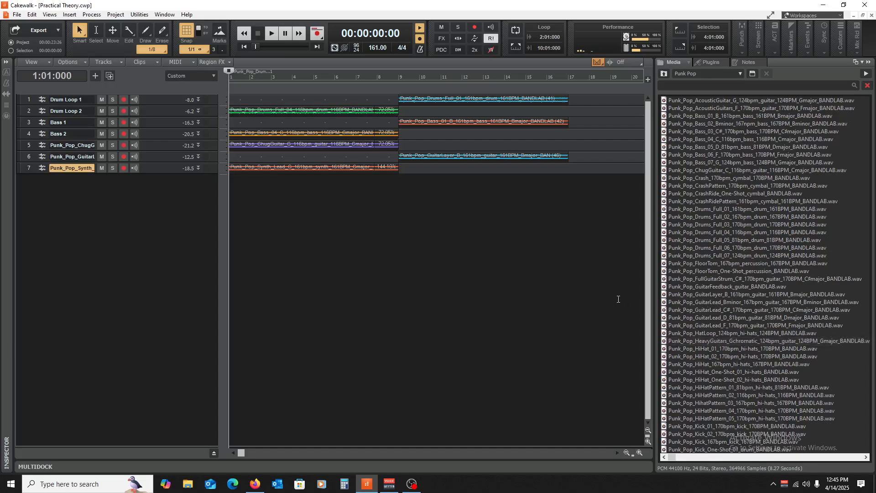
{"action": "left_click", "coordinate": [870, 62]}
{"action": "left_click", "coordinate": [869, 62]}
{"action": "left_click", "coordinate": [665, 72]}
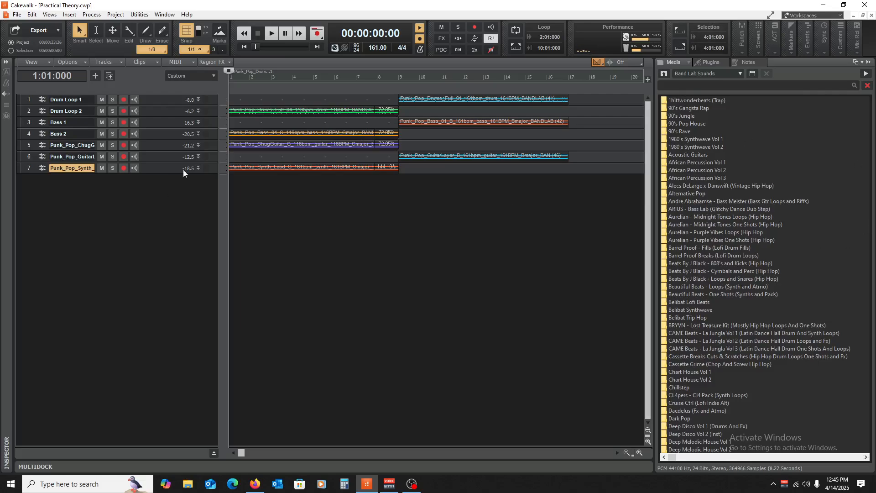
{"action": "double_click", "coordinate": [689, 108]}
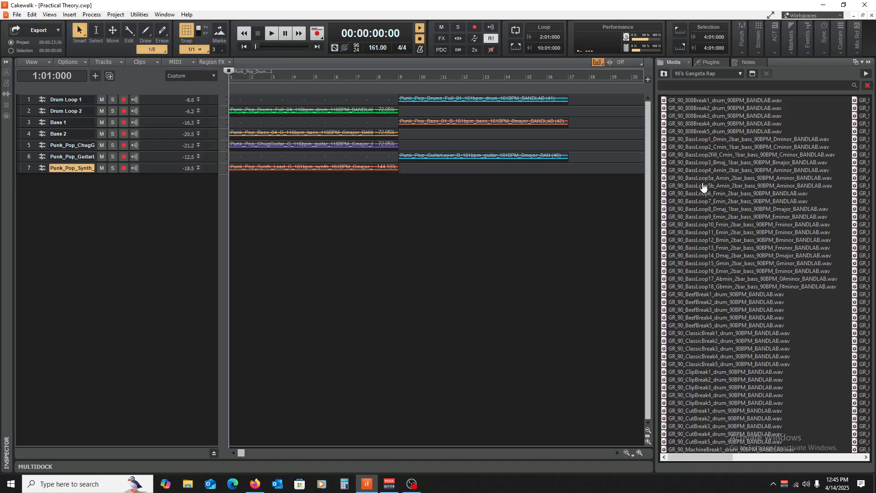
- Add the GR_90_BassLoop1_Dmin_2bar loop on a new track and time-stretch the clip to 111.80% to fill measures 1–4
{"action": "left_click", "coordinate": [705, 139]}
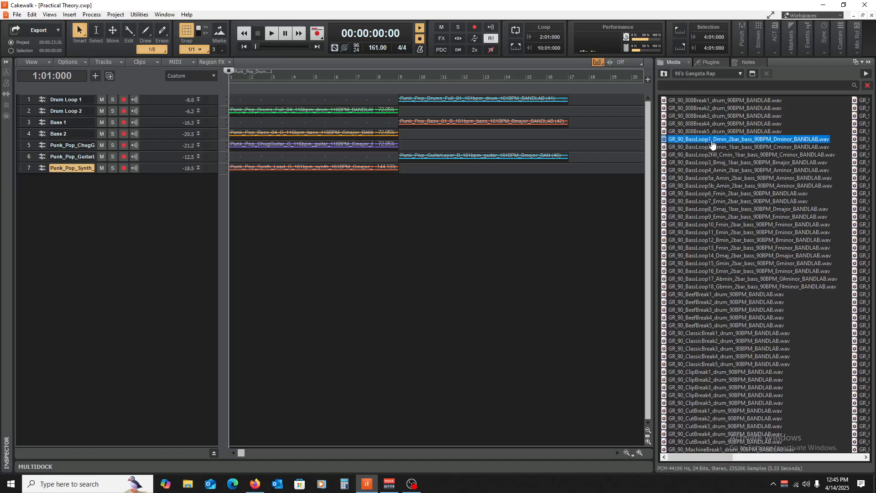
{"action": "left_click_drag", "start_coordinate": [707, 142], "coordinate": [160, 249]}
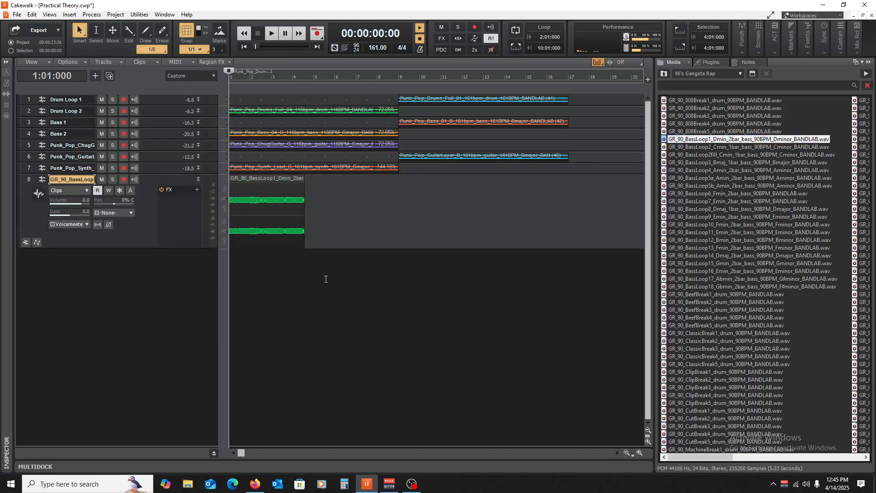
{"action": "left_click", "coordinate": [317, 273]}
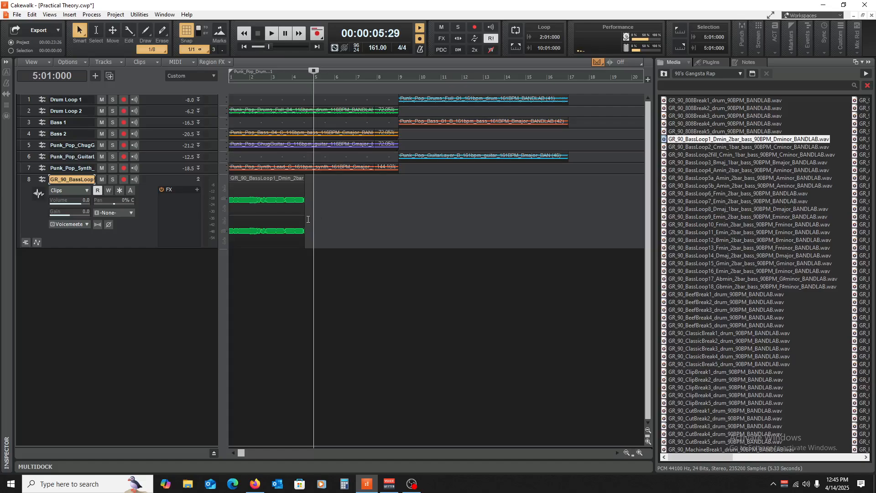
{"action": "left_click_drag", "start_coordinate": [305, 217], "coordinate": [309, 219]}
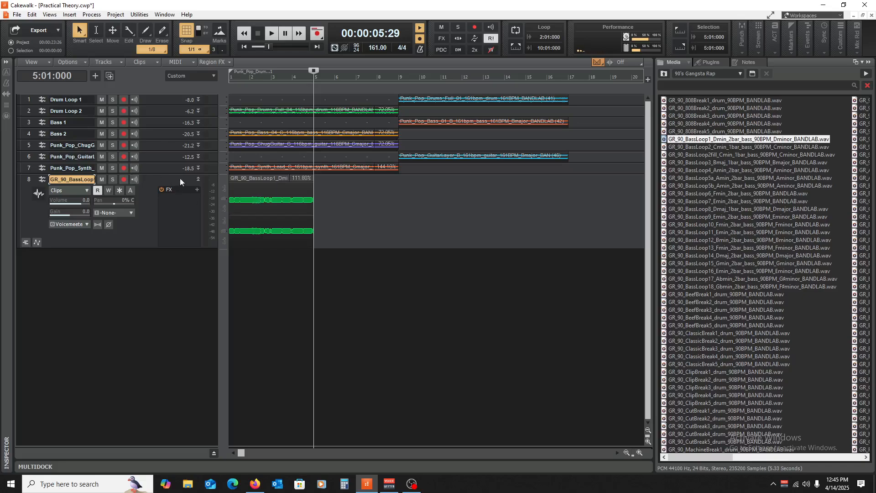
- Mute tracks 3 to 7 and play the new bass loop with the drums from the start
{"action": "left_click_drag", "start_coordinate": [106, 166], "coordinate": [105, 123]}
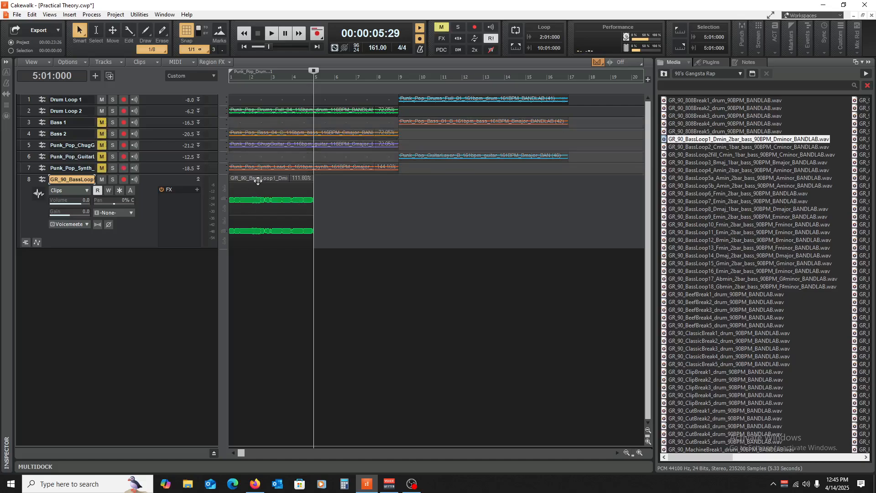
{"action": "key", "text": "w"}
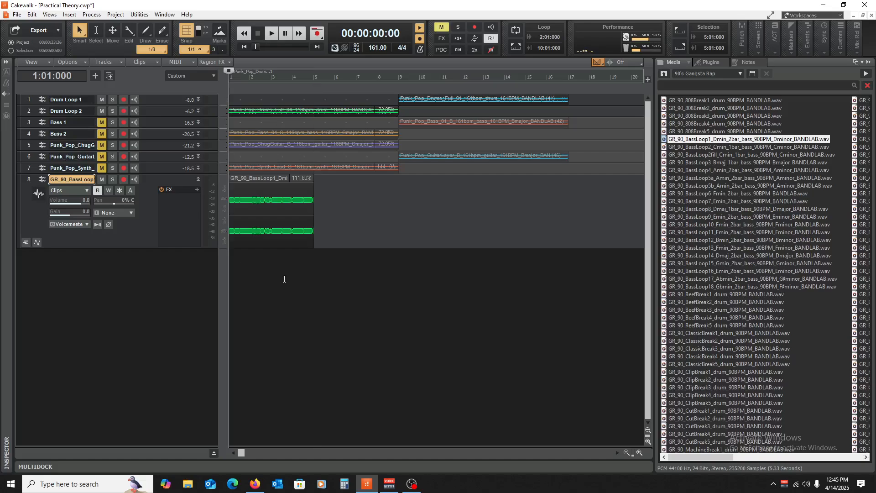
{"action": "key", "text": "space"}
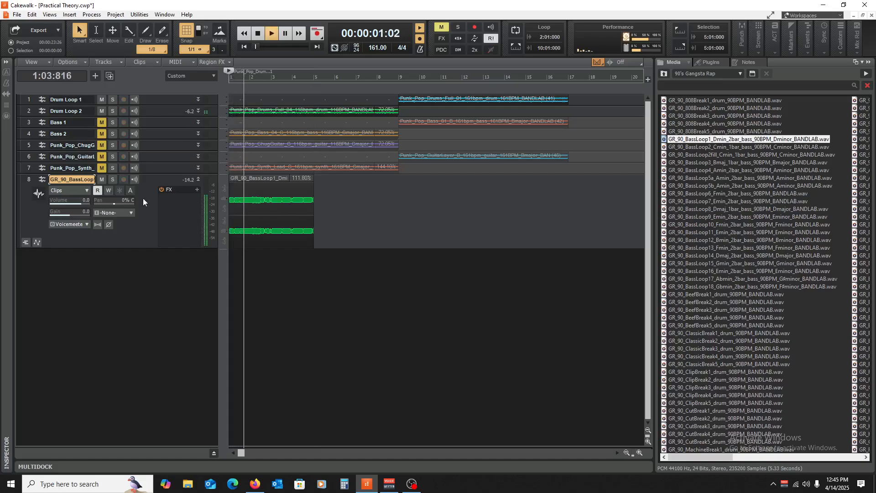
- Route the GR_90_BassLoop1 track's output to Master and play the loop again from the start
{"action": "left_click", "coordinate": [78, 225]}
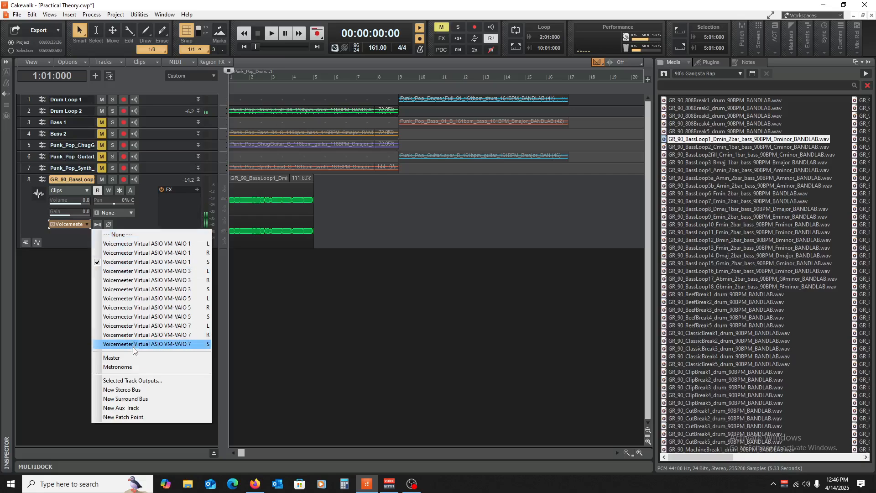
{"action": "left_click", "coordinate": [167, 358]}
{"action": "key", "text": "space"}
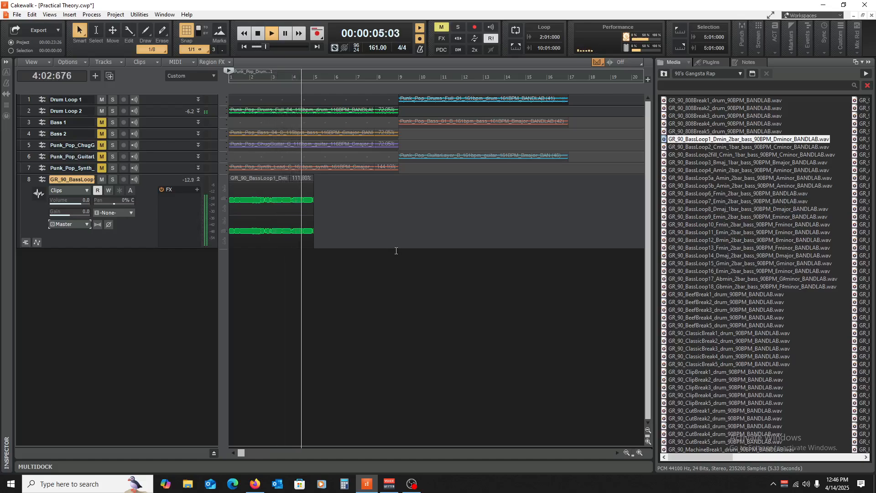
{"action": "key", "text": "space"}
- Copy the BassLoop1 clip into measures 5–8 and play it from the start while browsing the loops further down the folder
{"action": "left_click_drag", "start_coordinate": [252, 184], "coordinate": [333, 193]}
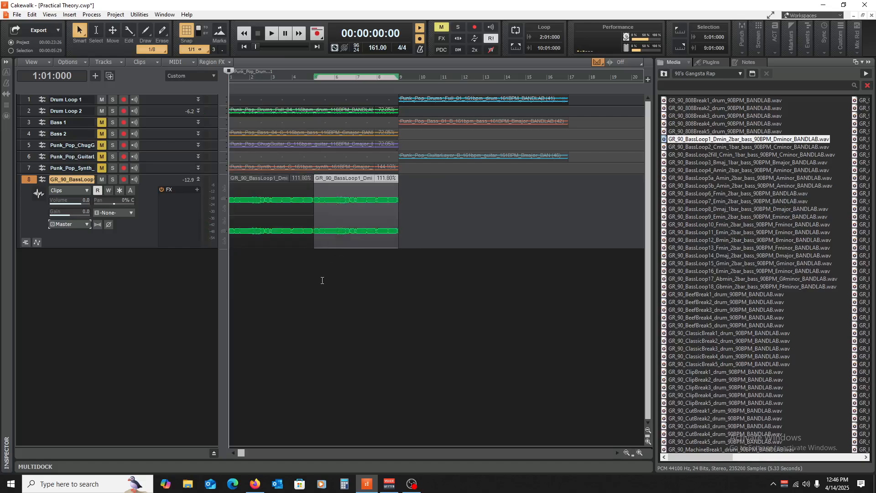
{"action": "key", "text": "space"}
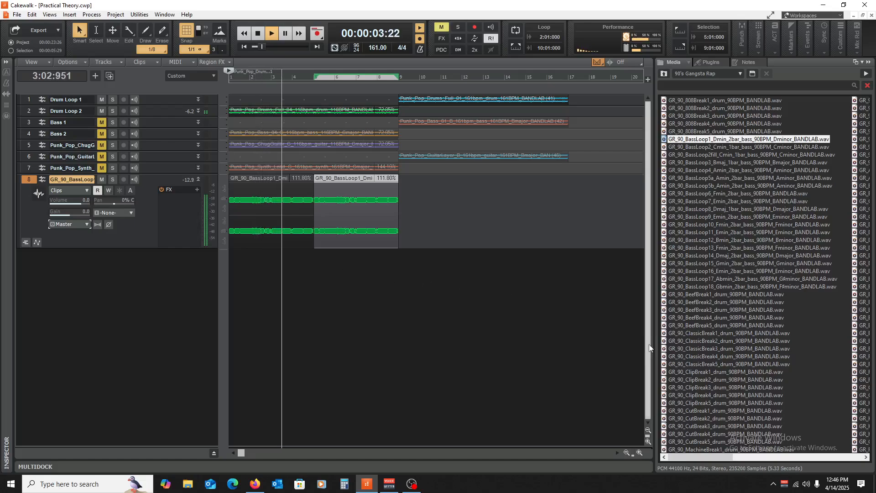
{"action": "scroll", "coordinate": [721, 358], "scroll_direction": "down", "scroll_amount": 1}
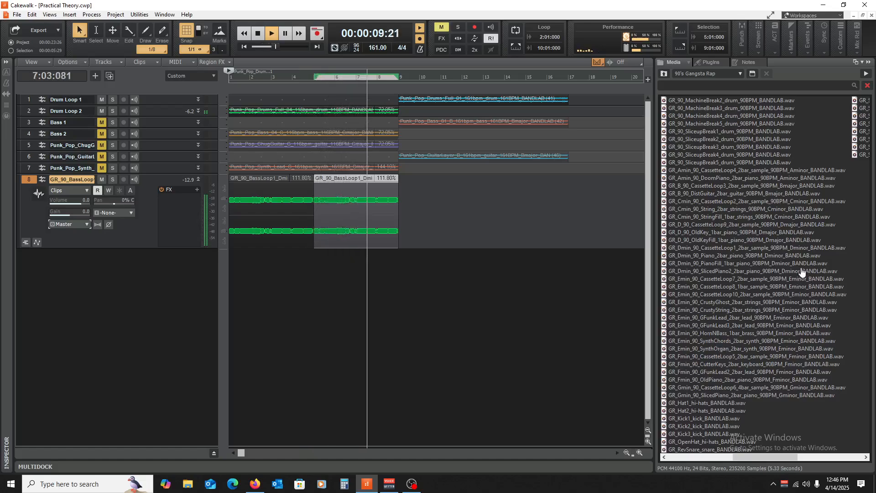
{"action": "key", "text": "space"}
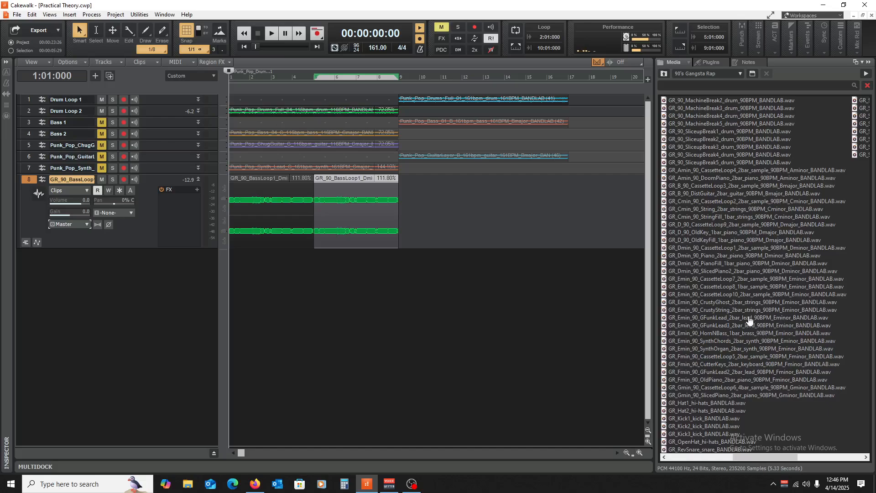
- Add the GR_Emin_90_CrustyGhost_2bar strings loop on a new track, enlarge the track, and time-stretch the clip to 111.80% to fill measures 1–4
{"action": "left_click_drag", "start_coordinate": [723, 303], "coordinate": [88, 280]}
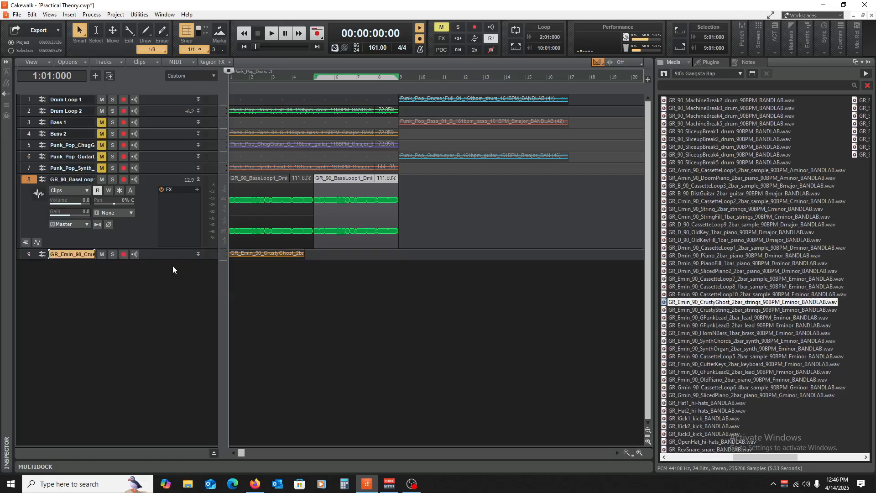
{"action": "left_click_drag", "start_coordinate": [163, 264], "coordinate": [163, 364]}
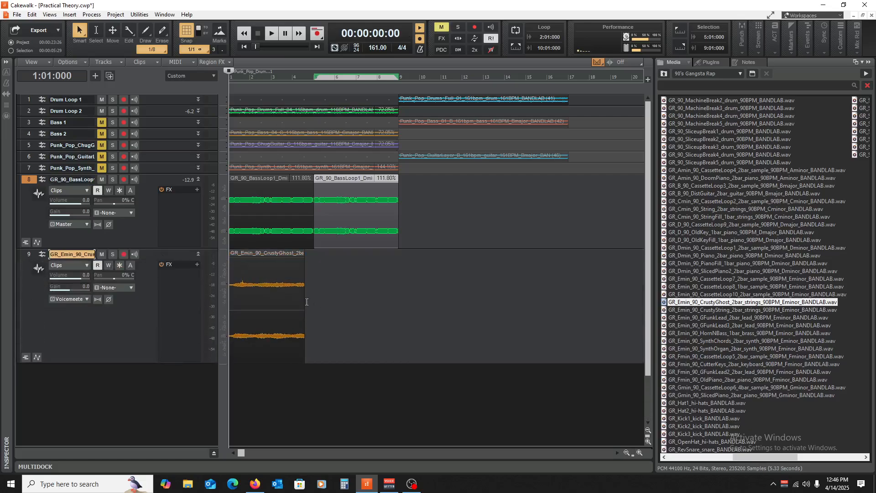
{"action": "left_click_drag", "start_coordinate": [302, 298], "coordinate": [302, 299]}
{"action": "key", "text": "ctrl+z"}
{"action": "left_click_drag", "start_coordinate": [303, 296], "coordinate": [315, 300]}
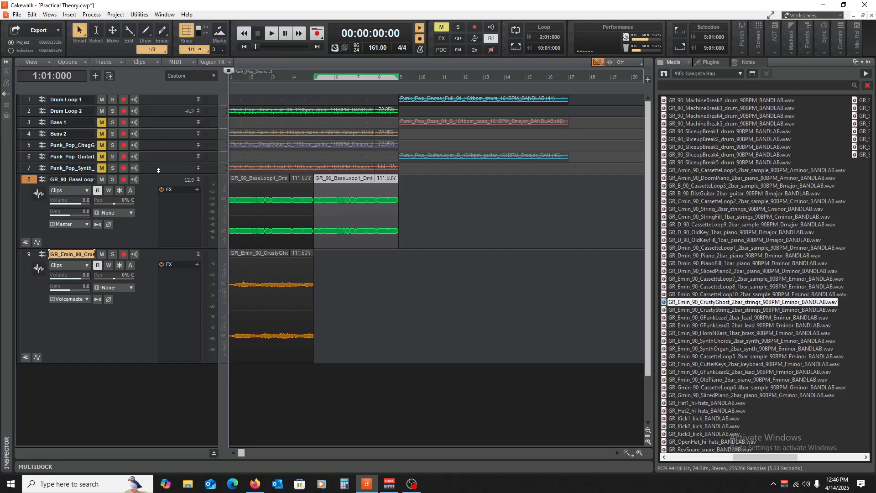
- Expand the Synth Lead and Bass 2 tracks and move the Synth Lead's SoundShifter effect to the CrustyGhost track
{"action": "left_click_drag", "start_coordinate": [158, 174], "coordinate": [166, 209]}
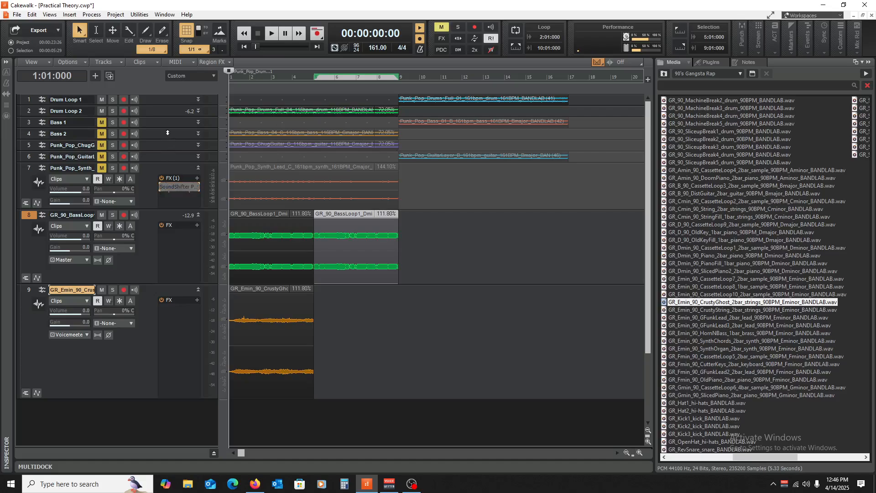
{"action": "left_click_drag", "start_coordinate": [167, 128], "coordinate": [164, 160]}
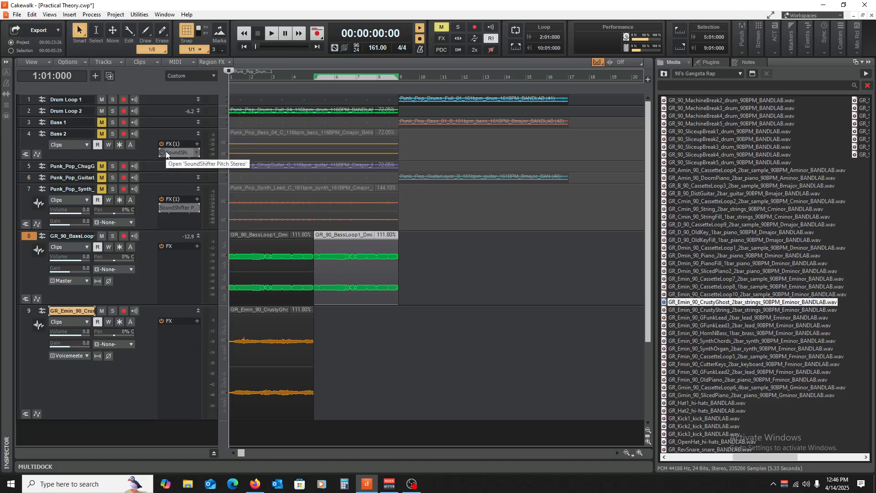
{"action": "left_click_drag", "start_coordinate": [165, 152], "coordinate": [178, 325]}
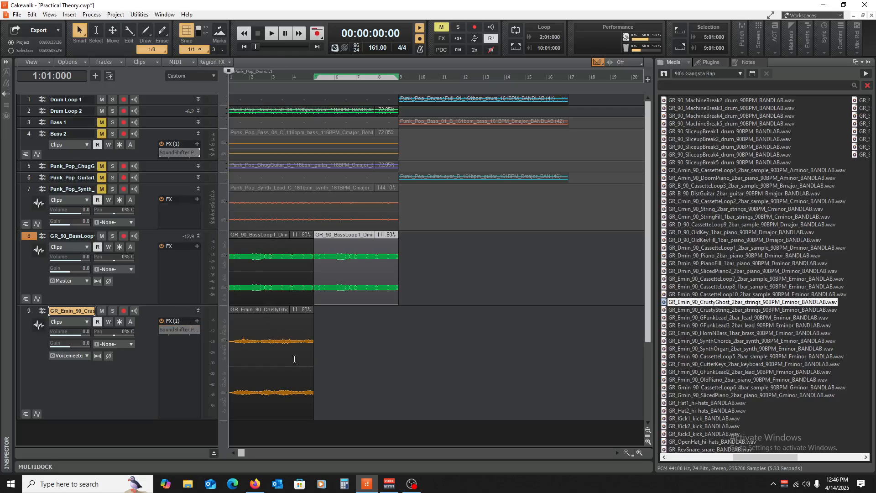
- Set SoundShifter on the CrustyGhost track to transpose by -2 semitones and enable the effect
{"action": "double_click", "coordinate": [179, 329]}
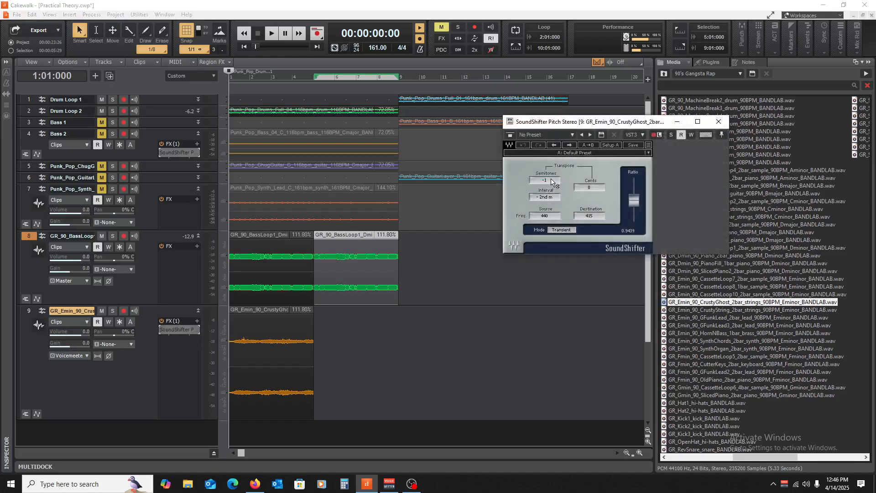
{"action": "left_click_drag", "start_coordinate": [544, 181], "coordinate": [544, 185]}
{"action": "left_click", "coordinate": [163, 329]}
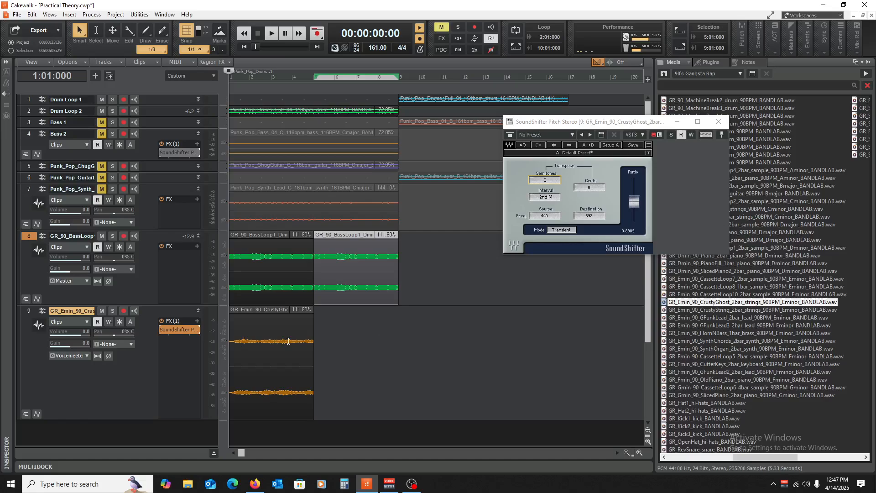
- Route the CrustyGhost track's output to Master, close the SoundShifter window, and play the strings with the drums and bass
{"action": "key", "text": "space"}
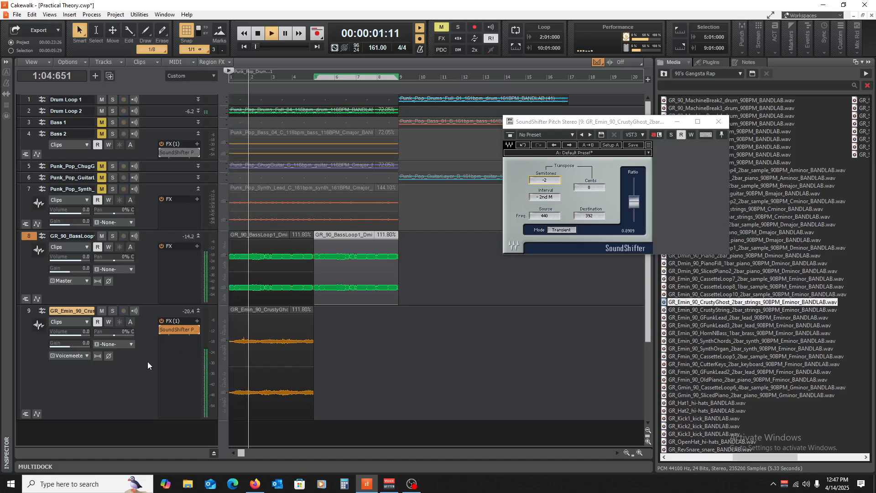
{"action": "key", "text": "space"}
{"action": "left_click", "coordinate": [78, 354]}
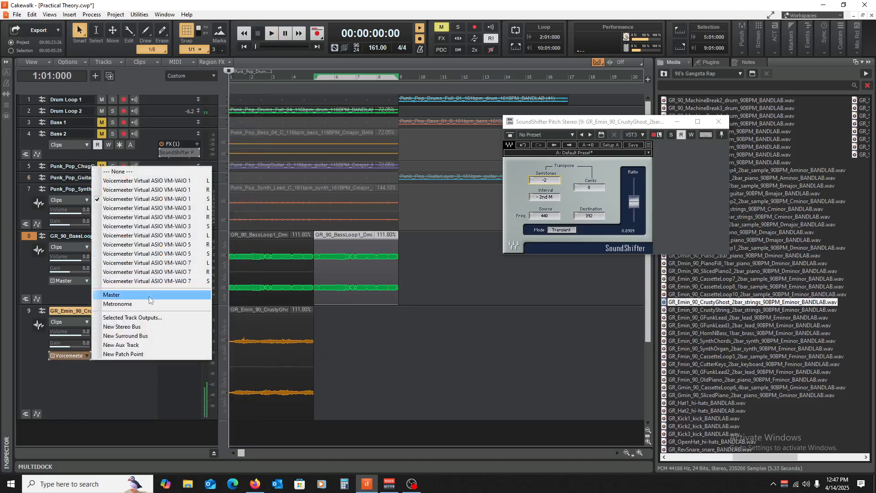
{"action": "left_click", "coordinate": [137, 296]}
{"action": "key", "text": "space"}
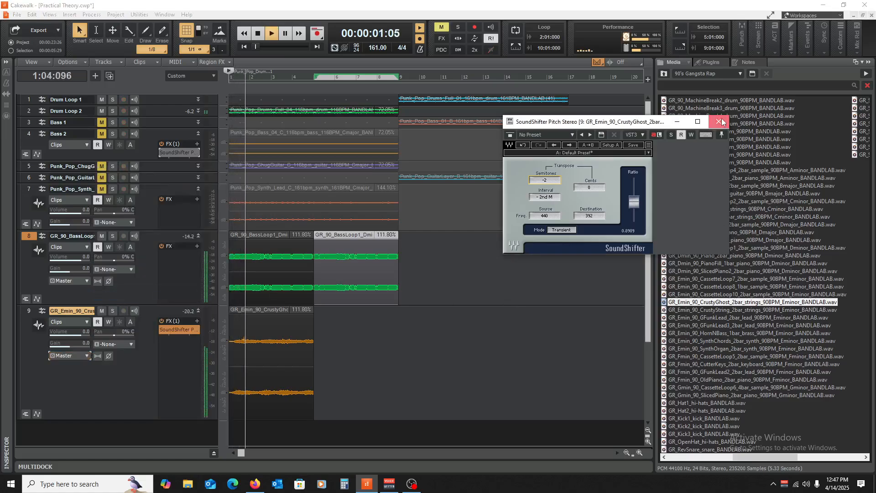
{"action": "left_click", "coordinate": [719, 122]}
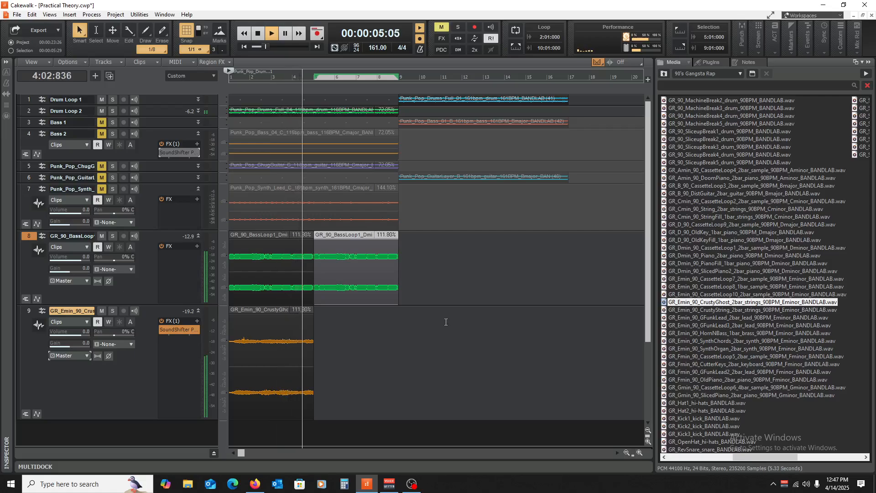
{"action": "key", "text": "space"}
- Copy the CrustyGhost strings clip into measures 5–8 and play the arrangement from the start
{"action": "left_click", "coordinate": [249, 310]}
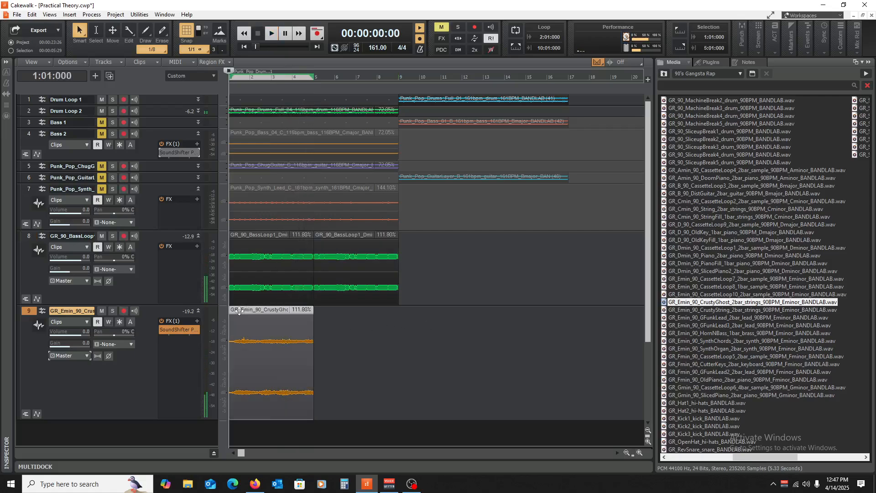
{"action": "left_click_drag", "start_coordinate": [234, 311], "coordinate": [333, 328]}
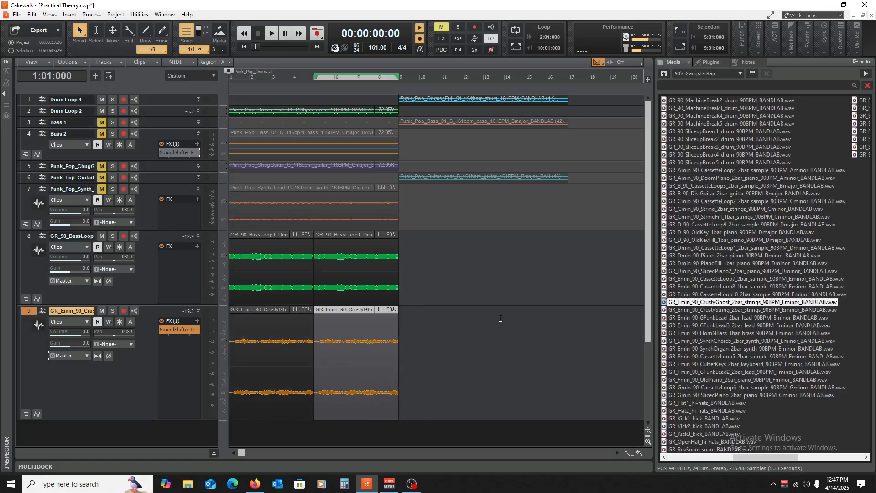
{"action": "key", "text": "space"}
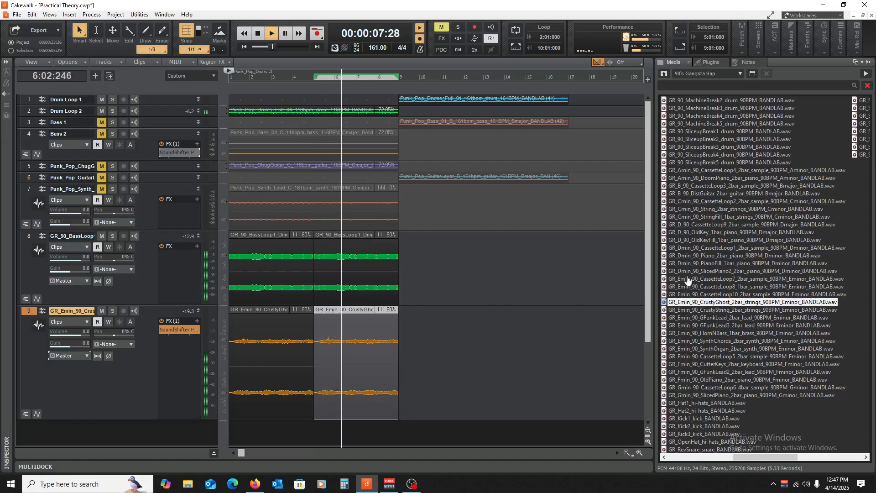
{"action": "key", "text": "space"}
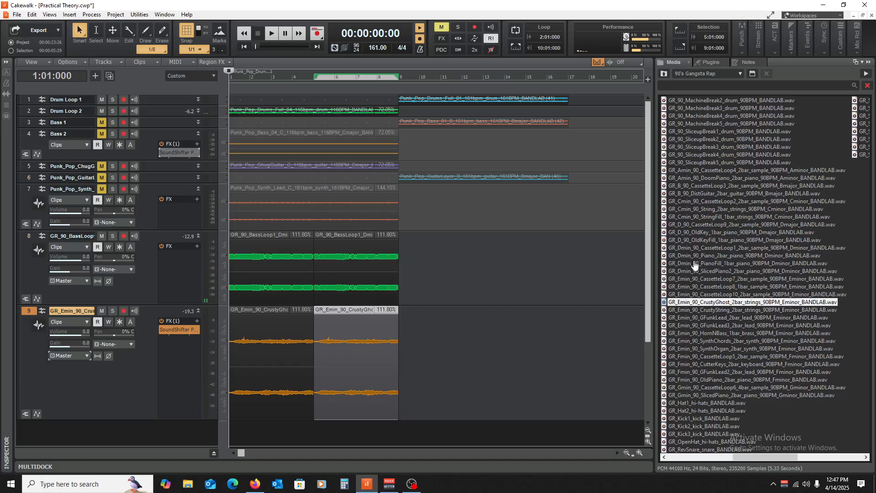
- Add the GR_Dmin_90_Piano_2bar loop on a new track below the CrustyGhost strings
{"action": "left_click", "coordinate": [693, 258]}
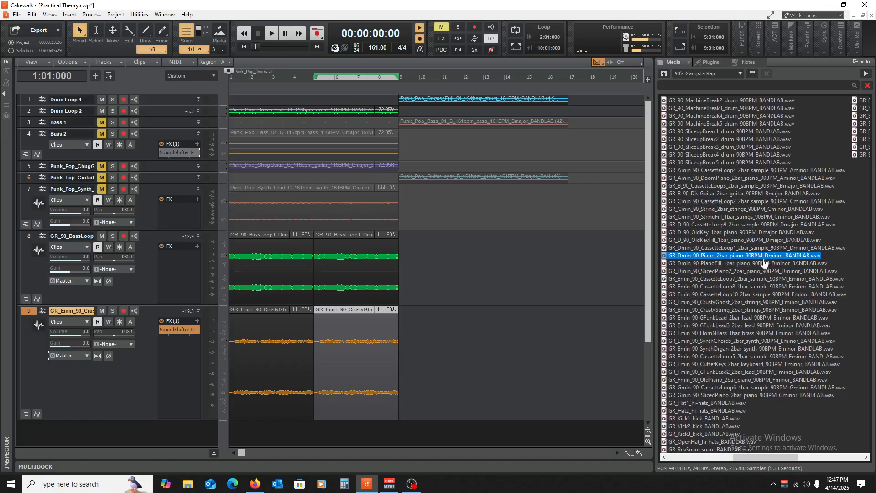
{"action": "left_click_drag", "start_coordinate": [697, 257], "coordinate": [172, 431]}
{"action": "scroll", "coordinate": [390, 335], "scroll_direction": "down", "scroll_amount": 1}
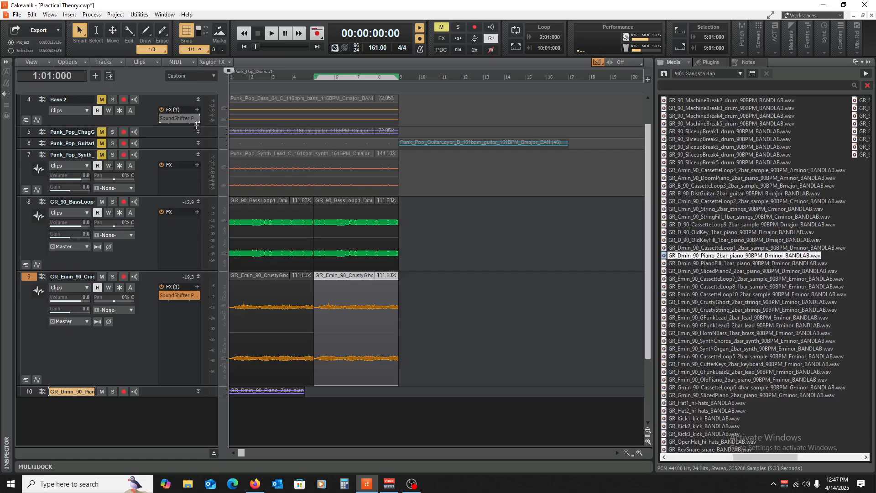
- Minimize the Bass 2, Punk Pop synth and GR_90_BassLoop1 tracks and enlarge the piano track to show its waveform
{"action": "left_click", "coordinate": [197, 100]}
{"action": "left_click", "coordinate": [197, 133]}
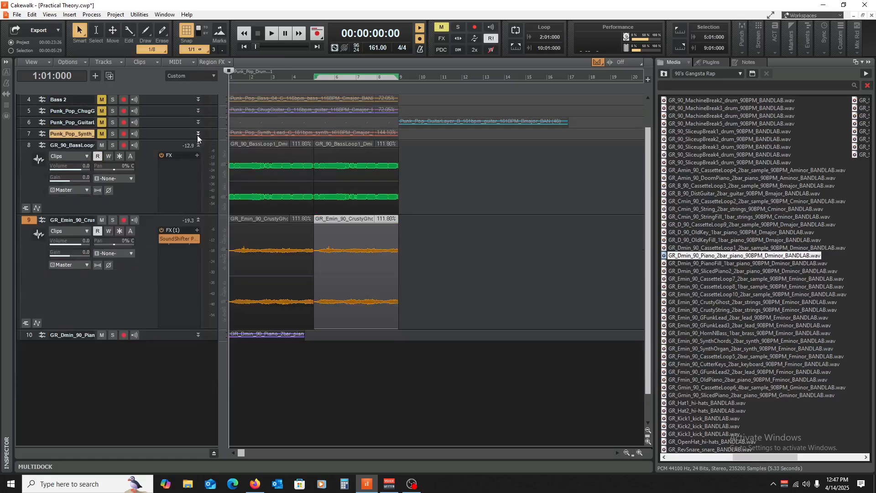
{"action": "scroll", "coordinate": [154, 181], "scroll_direction": "up", "scroll_amount": 1}
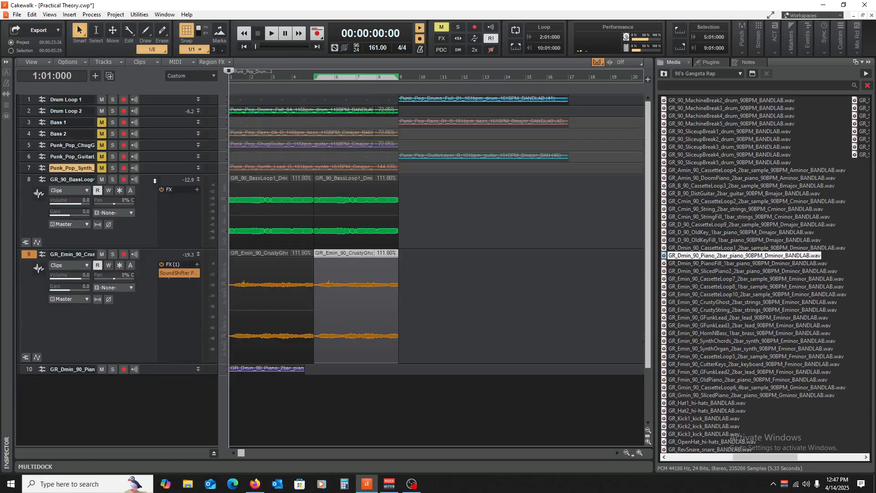
{"action": "left_click", "coordinate": [198, 179]}
{"action": "left_click_drag", "start_coordinate": [161, 310], "coordinate": [171, 406]}
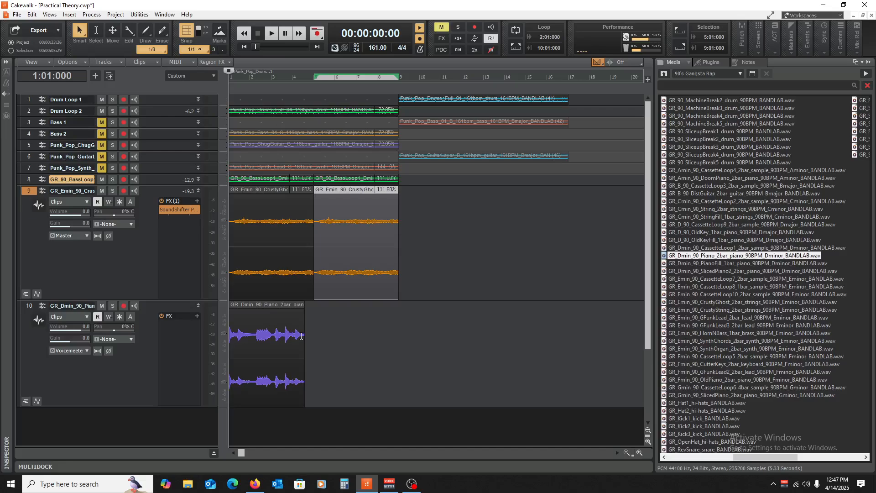
- Time-stretch the piano clip to 111.80% so it ends at measure 5, and play it from the start with the other tracks
{"action": "left_click_drag", "start_coordinate": [305, 341], "coordinate": [310, 344]}
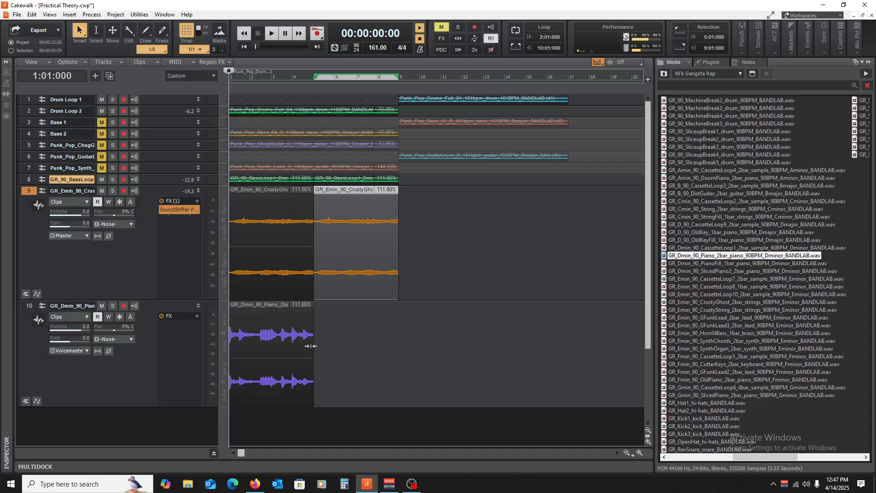
{"action": "left_click", "coordinate": [266, 339]}
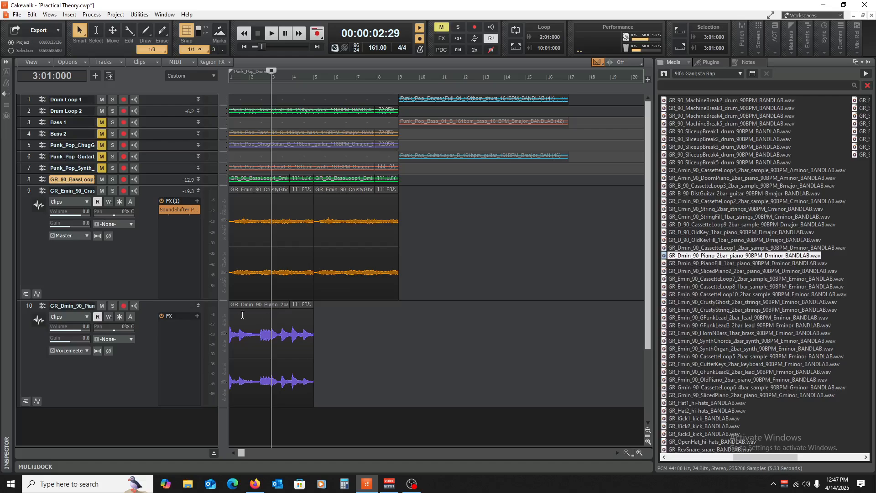
{"action": "key", "text": "w"}
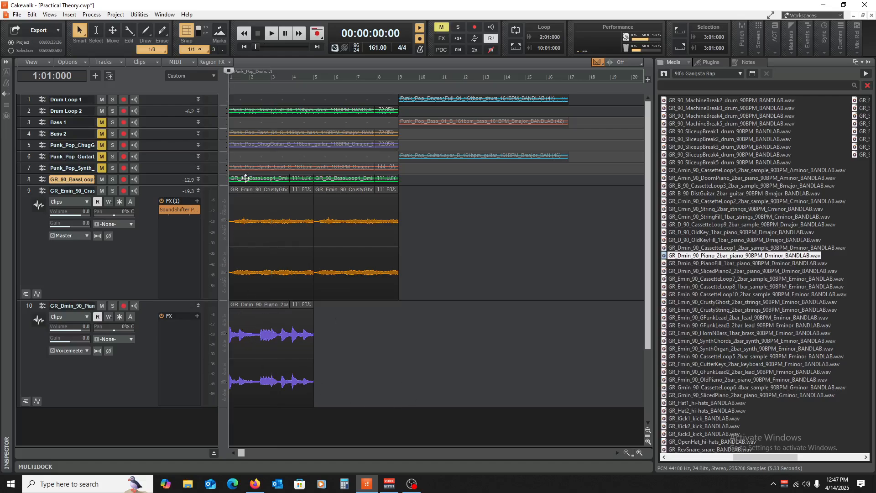
{"action": "key", "text": "space"}
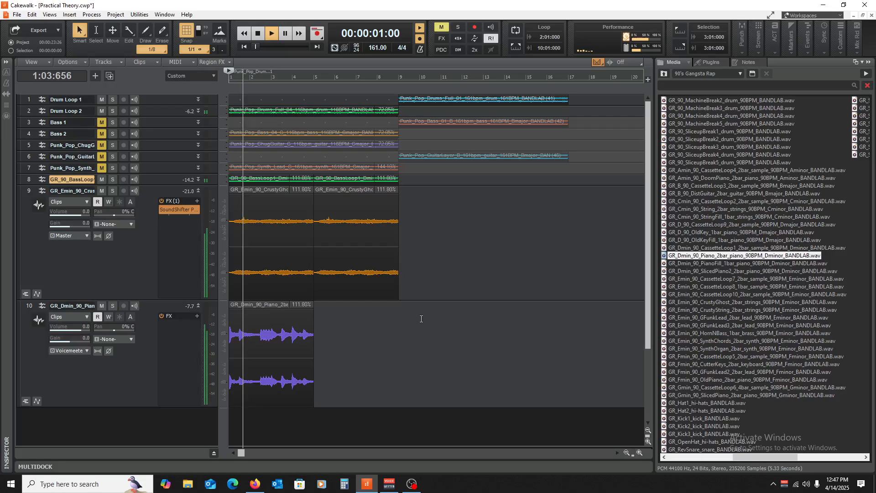
{"action": "key", "text": "space"}
- Route the piano track's output to Master and play the arrangement
{"action": "left_click", "coordinate": [87, 350]}
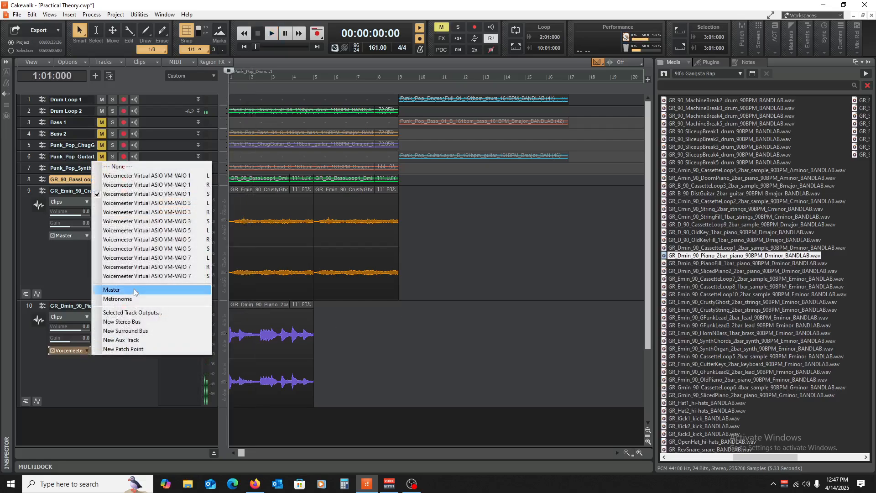
{"action": "left_click", "coordinate": [114, 289]}
{"action": "key", "text": "space"}
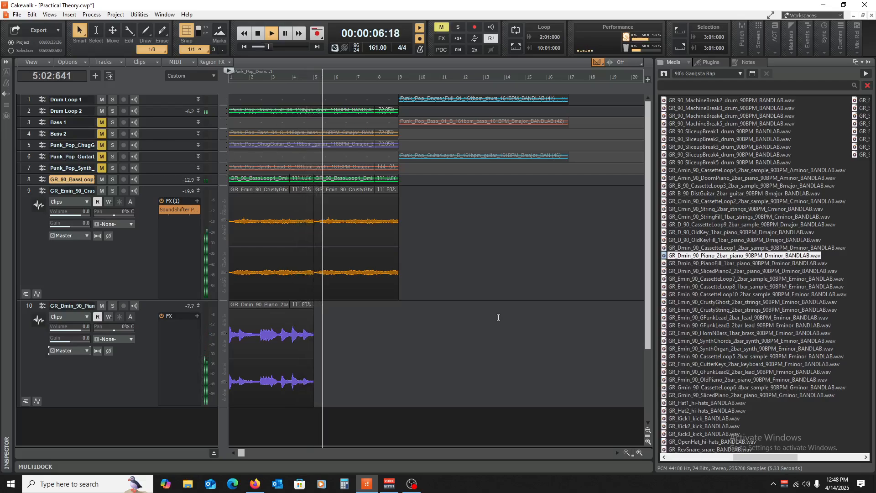
{"action": "key", "text": "space"}
- Copy the piano clip into measures 5–8 and play from the start, minimizing the CrustyGhost track during playback
{"action": "left_click", "coordinate": [271, 305]}
{"action": "left_click_drag", "start_coordinate": [246, 308], "coordinate": [324, 336]}
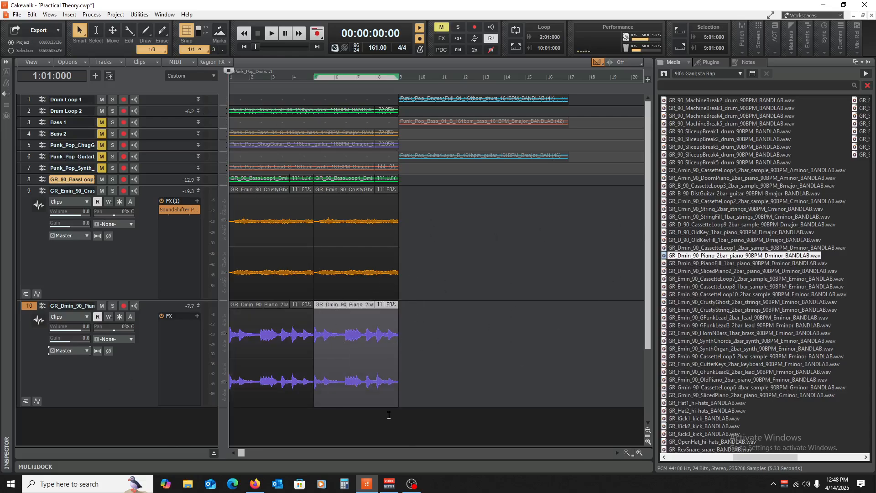
{"action": "left_click", "coordinate": [394, 433]}
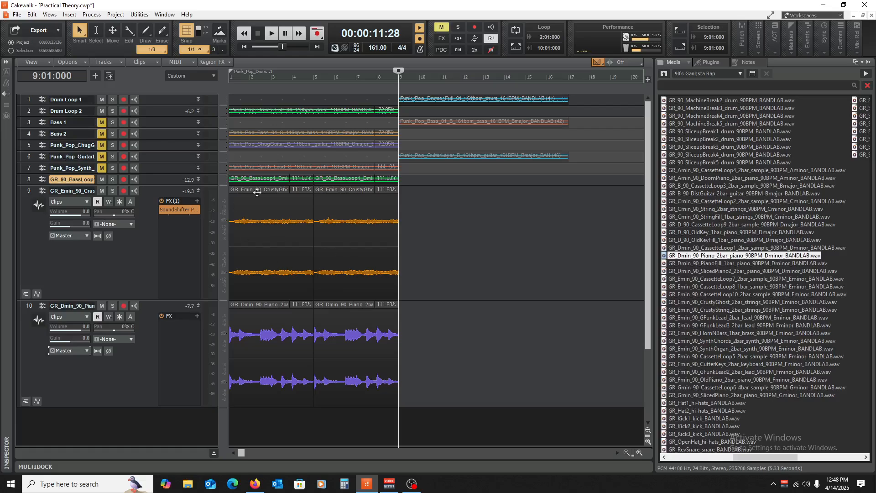
{"action": "key", "text": "w"}
{"action": "key", "text": "space"}
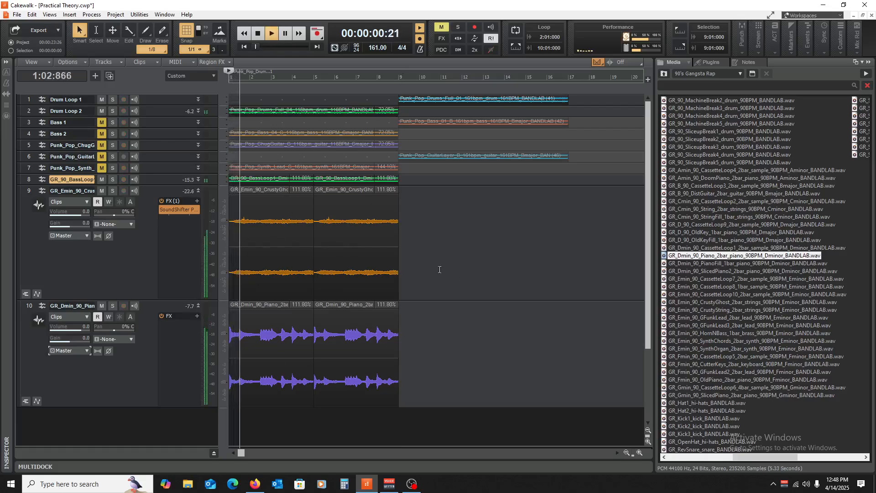
{"action": "left_click", "coordinate": [198, 190]}
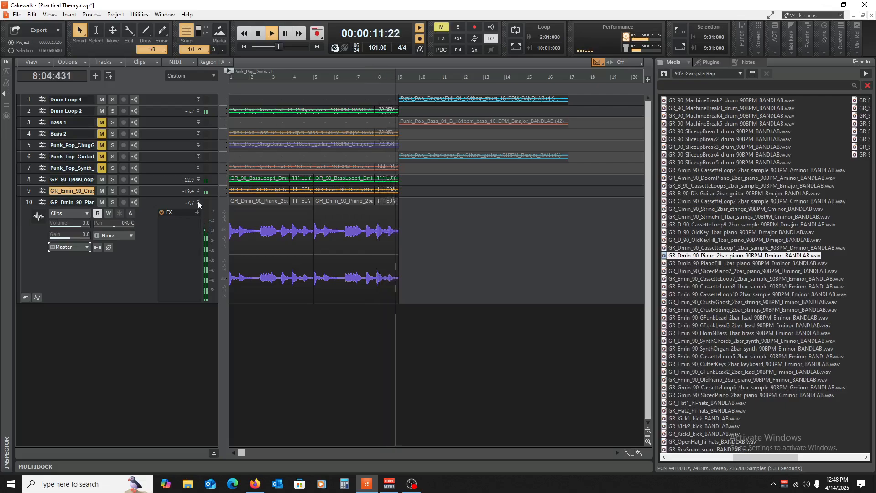
{"action": "key", "text": "space"}
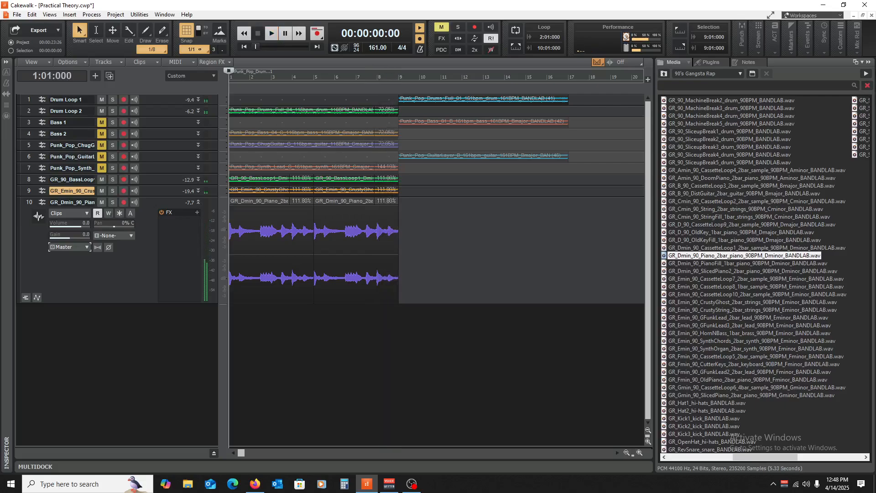
- Add the Chill02_80_Cm_LeadGuitar_8bar loop from the Belibat Lofi Beats folder on a new track below the piano
{"action": "left_click", "coordinate": [663, 73]}
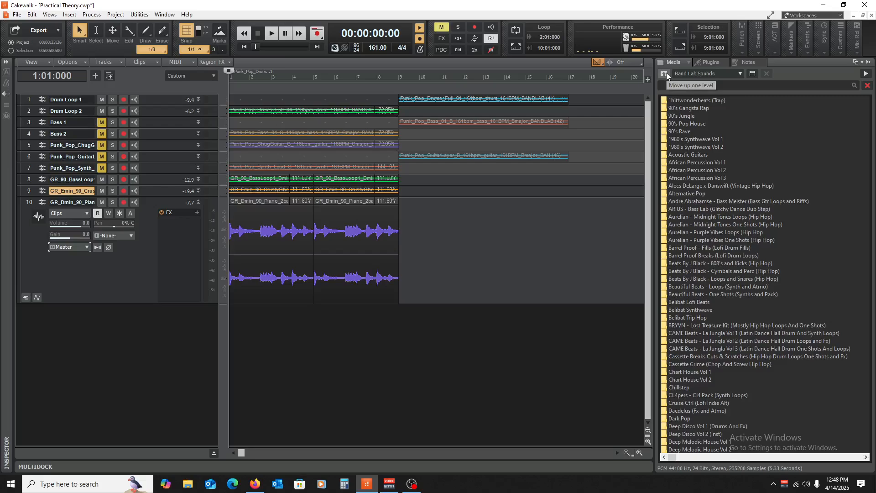
{"action": "double_click", "coordinate": [697, 302]}
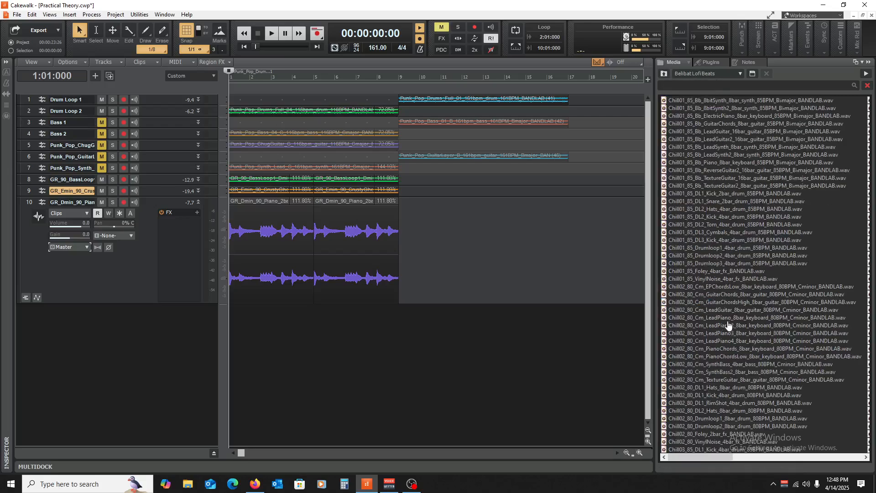
{"action": "left_click", "coordinate": [706, 313]}
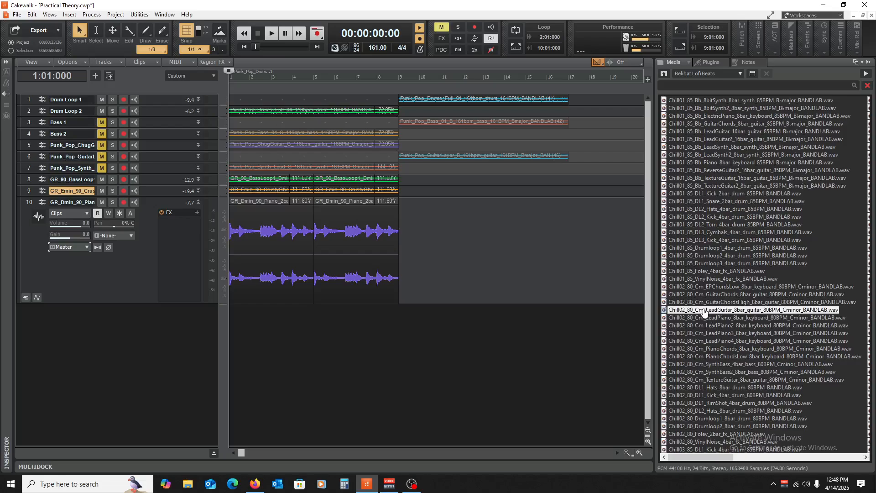
{"action": "left_click_drag", "start_coordinate": [704, 313], "coordinate": [108, 343]}
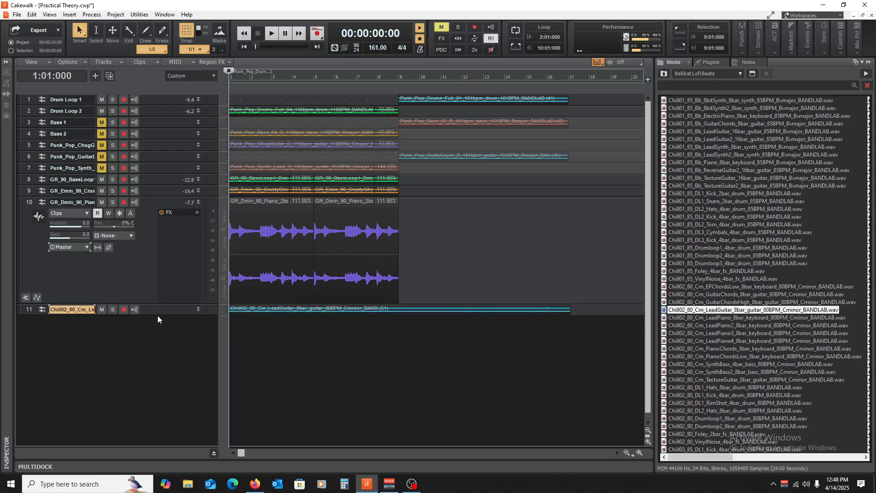
- Enlarge the lead guitar track and time-stretch its clip to 99.38% so it ends at measure 17
{"action": "left_click_drag", "start_coordinate": [156, 314], "coordinate": [156, 372]}
{"action": "left_click", "coordinate": [566, 228]}
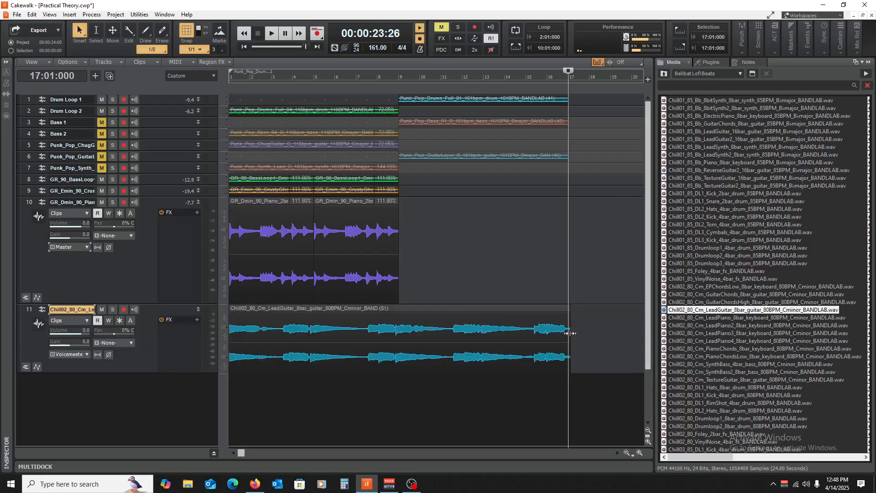
{"action": "left_click_drag", "start_coordinate": [570, 333], "coordinate": [564, 335]}
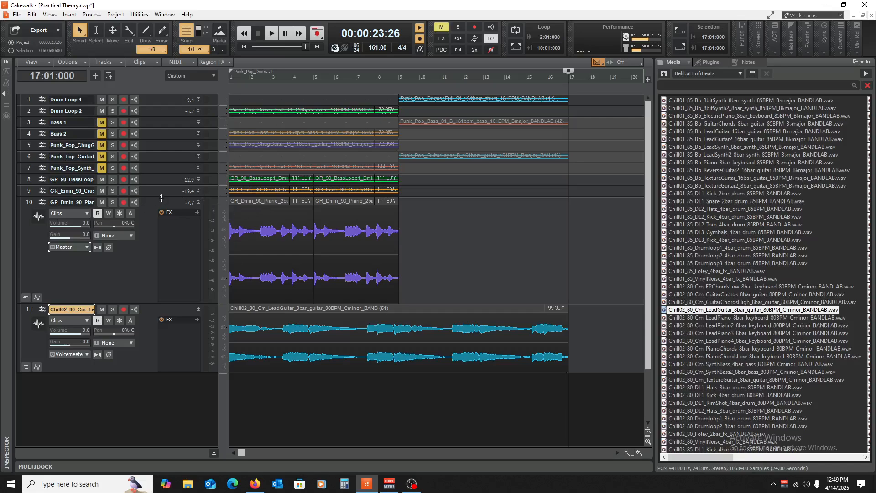
- Copy SoundShifter from the CrustyGhost track to the lead guitar track and set it to transpose by 2 semitones
{"action": "left_click_drag", "start_coordinate": [161, 198], "coordinate": [190, 362]}
{"action": "double_click", "coordinate": [184, 366]}
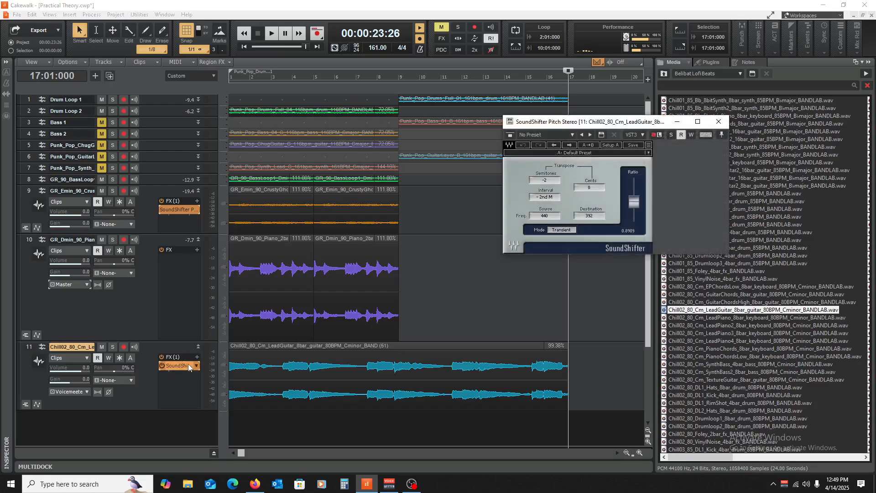
{"action": "left_click_drag", "start_coordinate": [633, 201], "coordinate": [633, 196]}
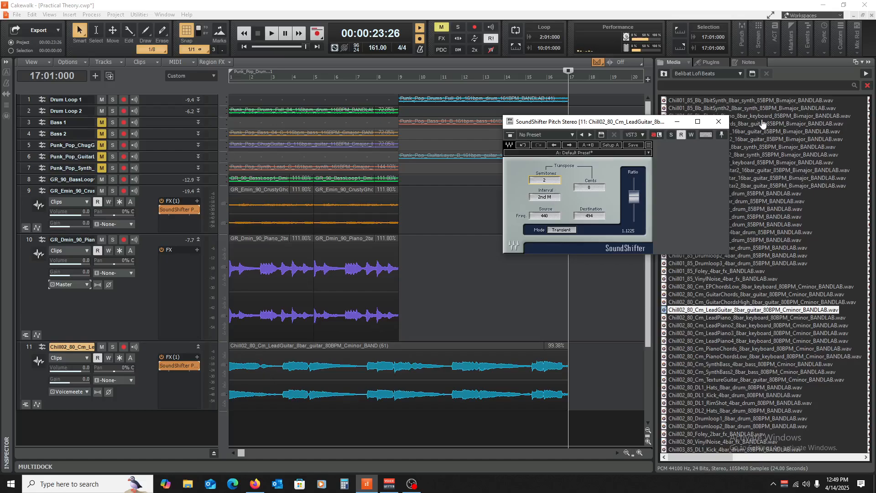
{"action": "left_click", "coordinate": [718, 121]}
- Collapse the media browser and play the arrangement from the start with the lead guitar
{"action": "key", "text": "w"}
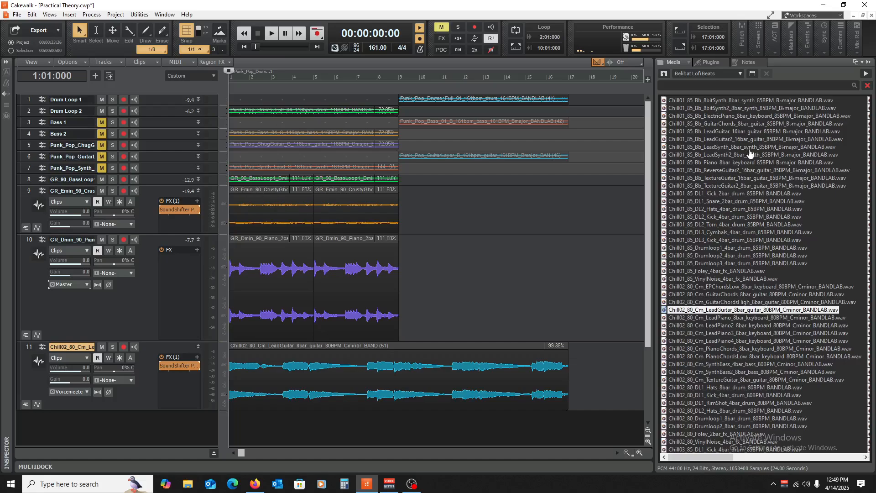
{"action": "left_click", "coordinate": [868, 64]}
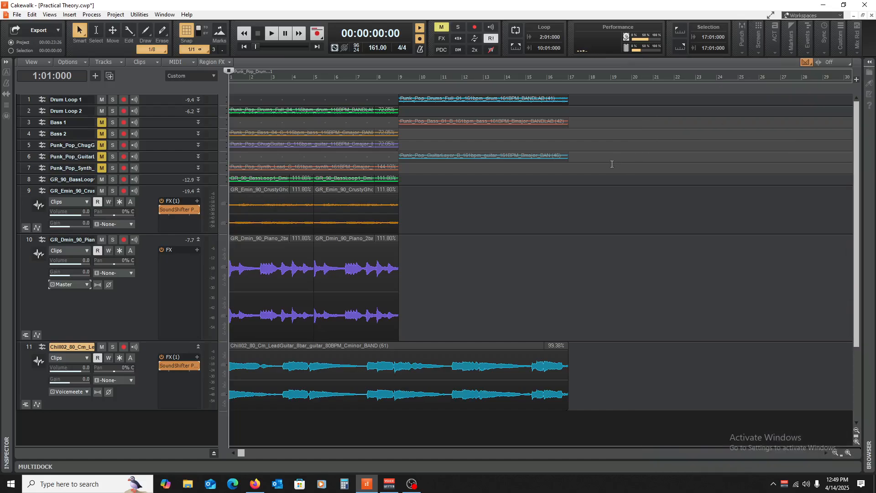
{"action": "key", "text": "space"}
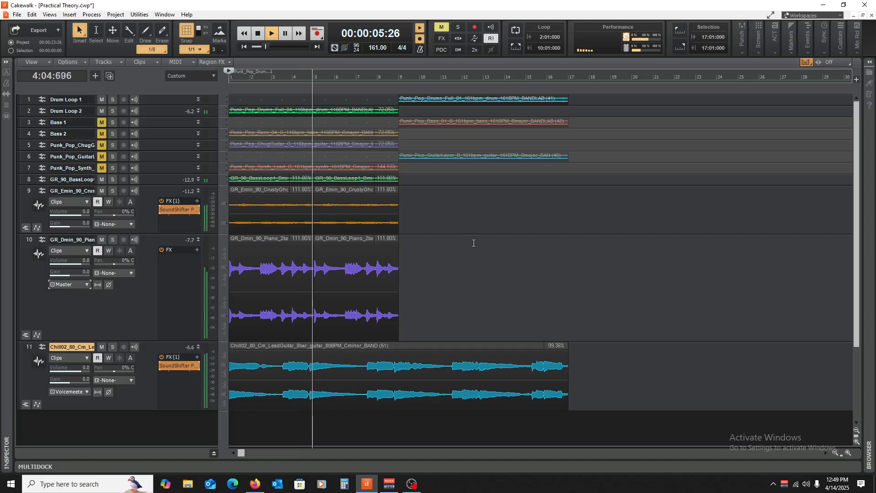
{"action": "key", "text": "space"}
- Mute the piano track and play the lead guitar with the strings, bass and drums
{"action": "left_click", "coordinate": [101, 240]}
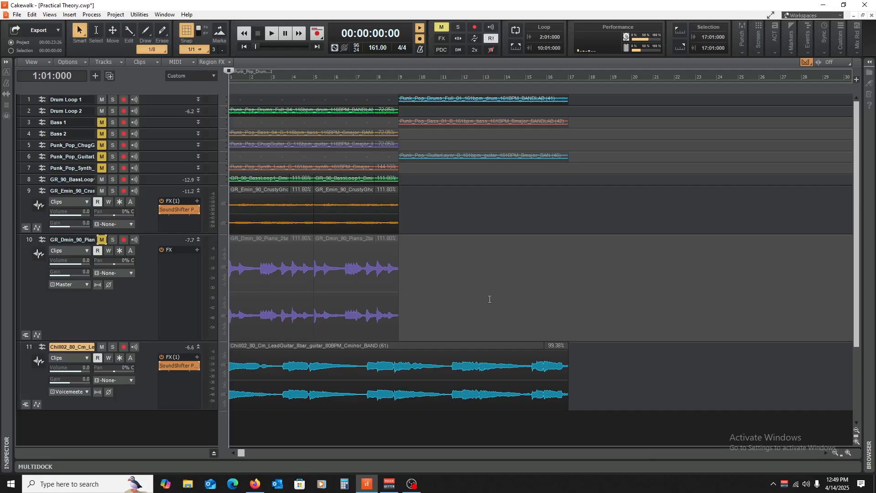
{"action": "key", "text": "space"}
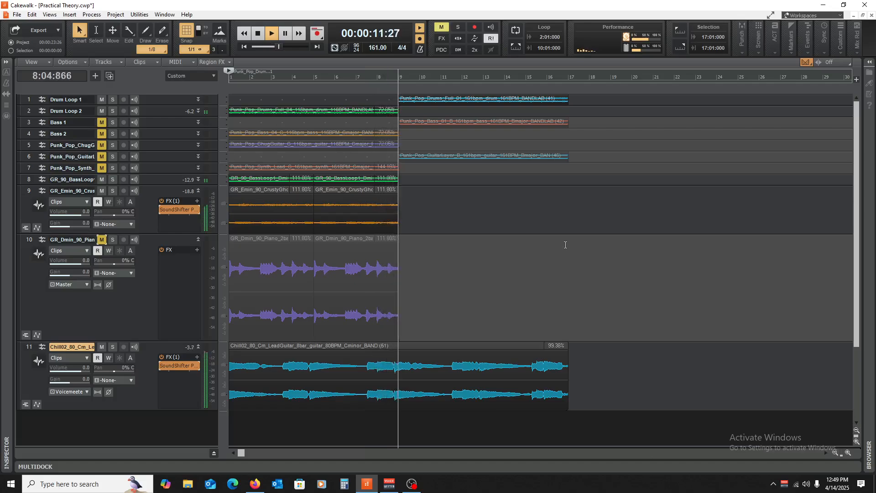
{"action": "key", "text": "space"}
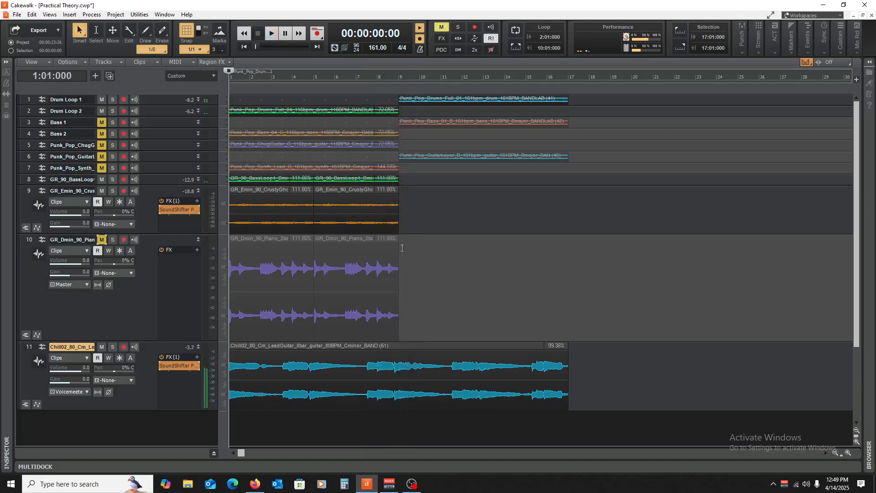
- Time-stretch the lead guitar clip to 49.69% so it ends at measure 9, and play the arrangement from the start
{"action": "left_click", "coordinate": [400, 250]}
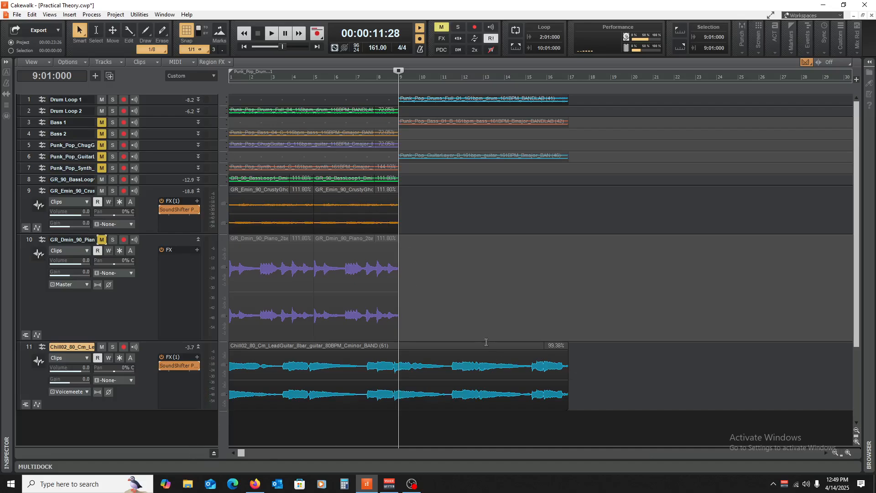
{"action": "left_click", "coordinate": [575, 294]}
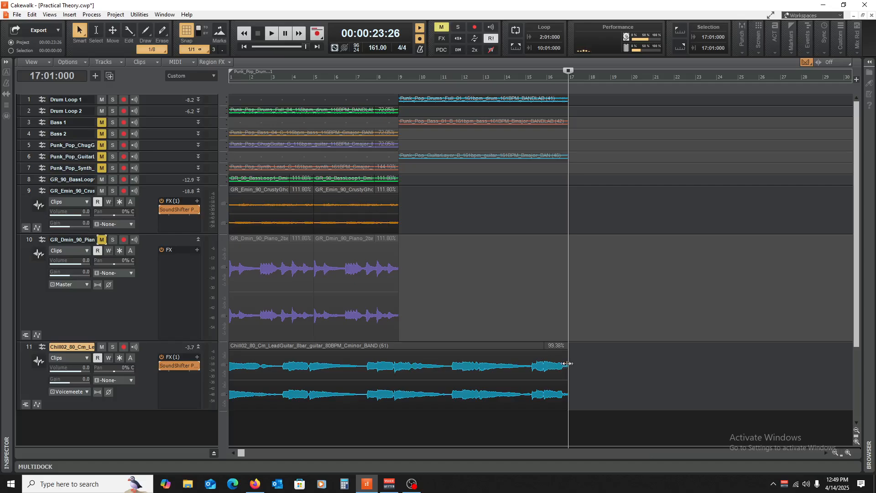
{"action": "left_click_drag", "start_coordinate": [567, 364], "coordinate": [398, 375]}
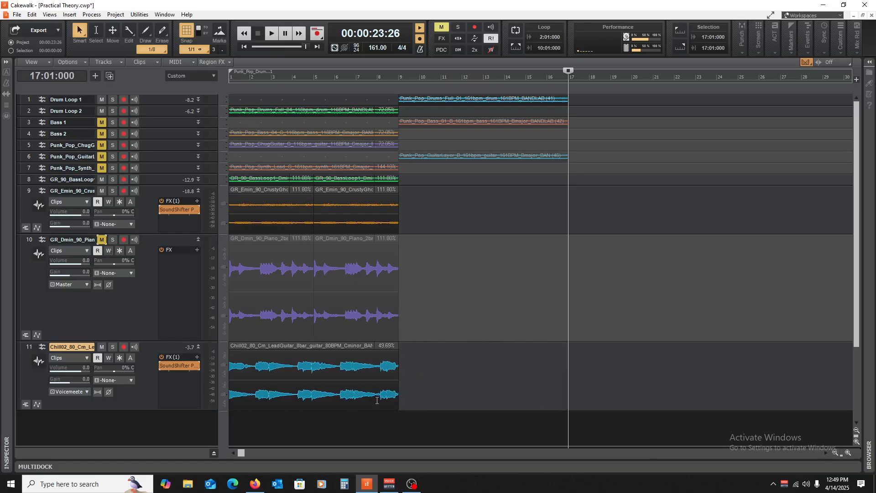
{"action": "key", "text": "w"}
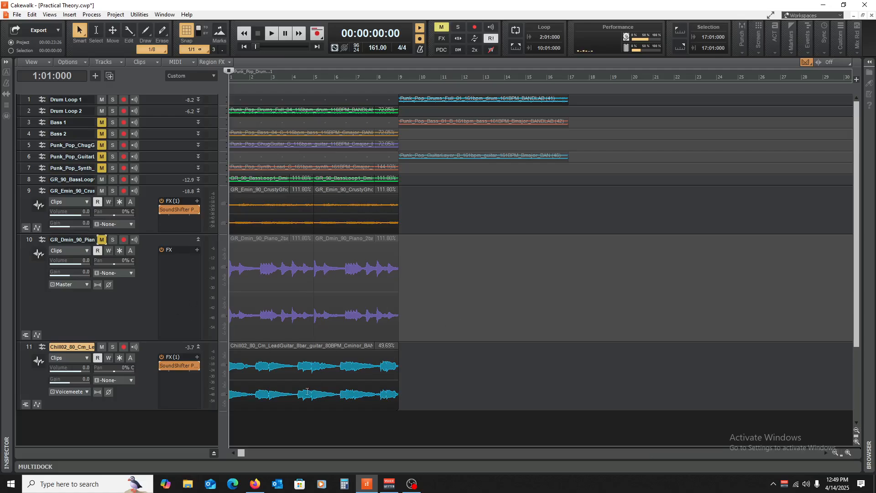
{"action": "key", "text": "space"}
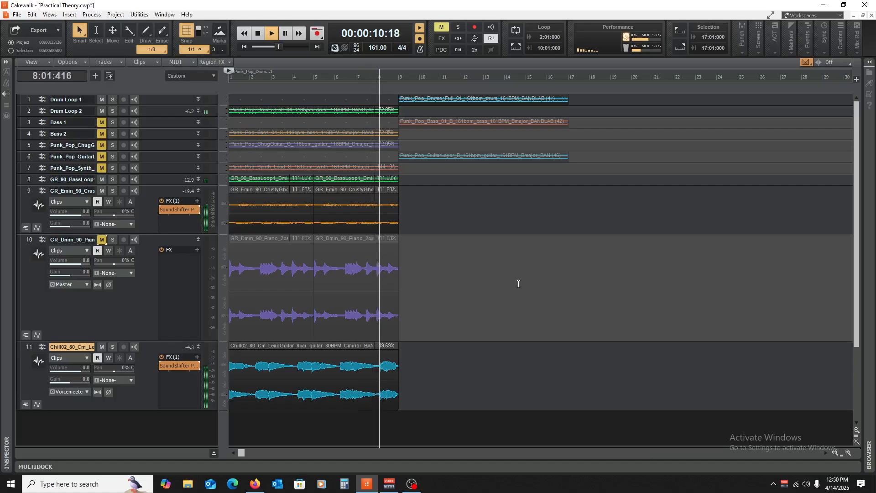
{"action": "key", "text": "space"}
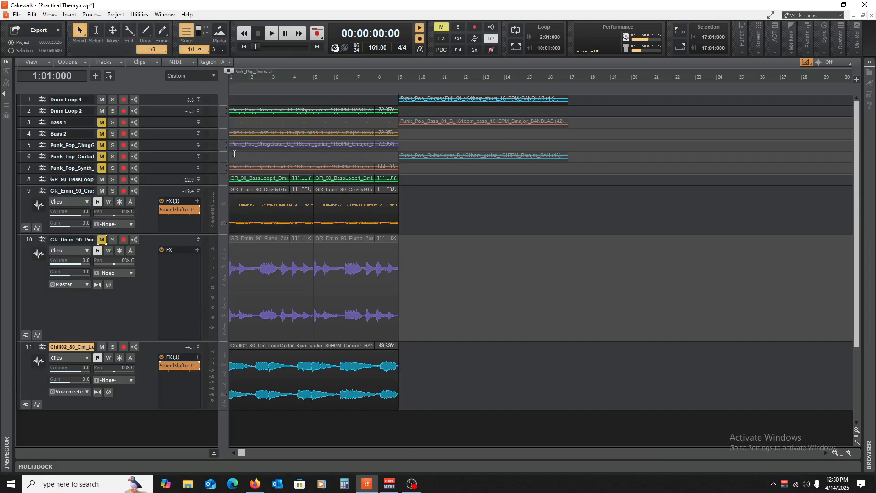
- Collapse the three expanded tracks and delete all 11 tracks from the project
{"action": "left_click", "coordinate": [198, 191]}
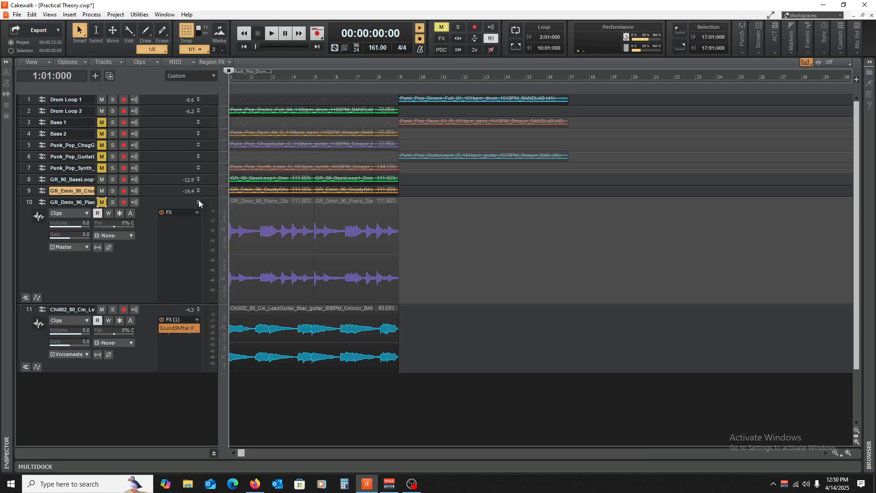
{"action": "left_click", "coordinate": [198, 202]}
{"action": "left_click", "coordinate": [198, 213]}
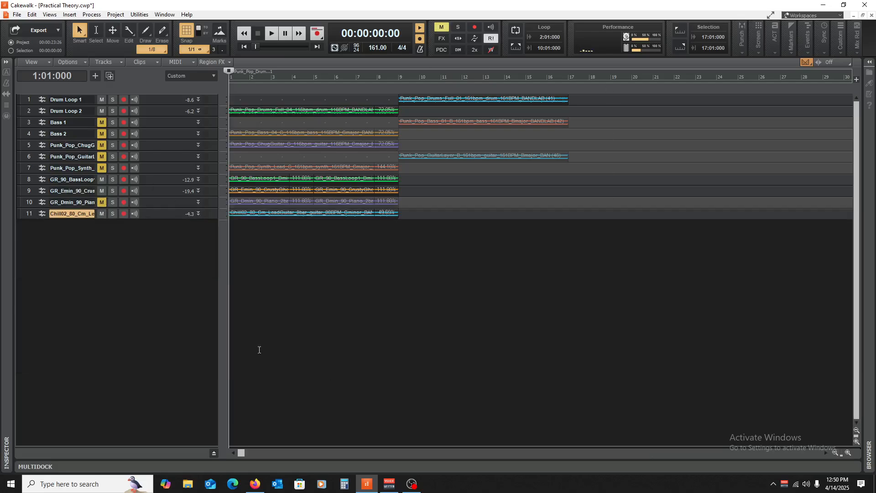
{"action": "left_click_drag", "start_coordinate": [28, 101], "coordinate": [87, 300]}
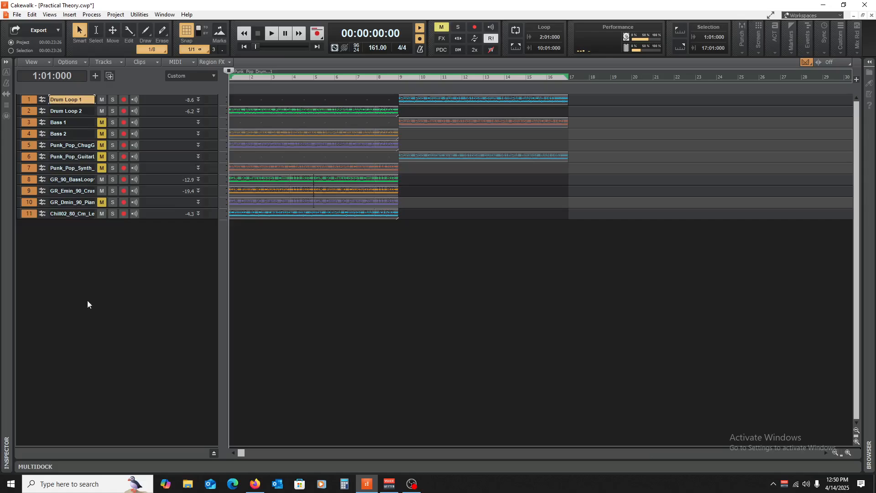
{"action": "right_click", "coordinate": [155, 119]}
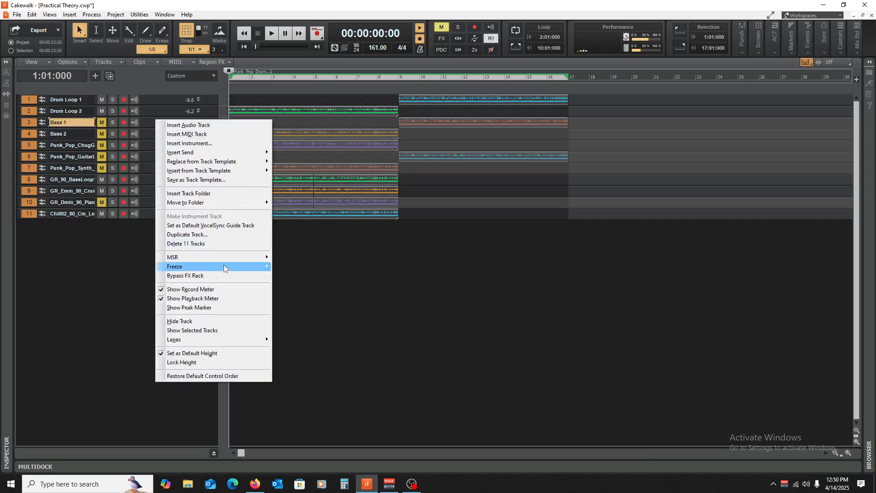
{"action": "left_click", "coordinate": [220, 244]}
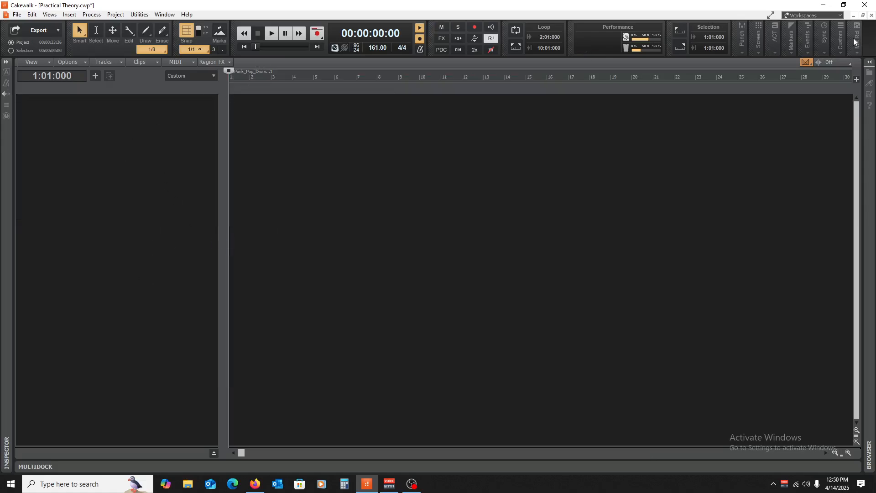
- Reopen the media browser, go to the Chillstep folder in Band Lab Sounds and look through its loops
{"action": "left_click", "coordinate": [869, 64]}
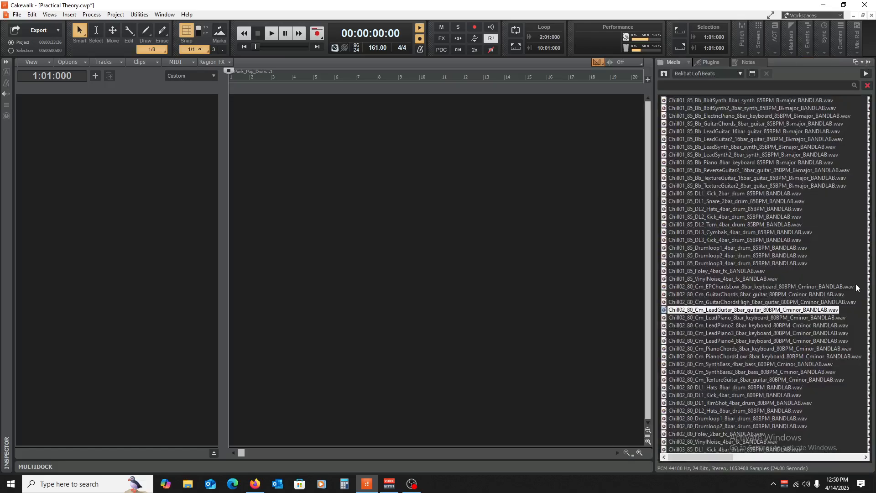
{"action": "left_click", "coordinate": [664, 74]}
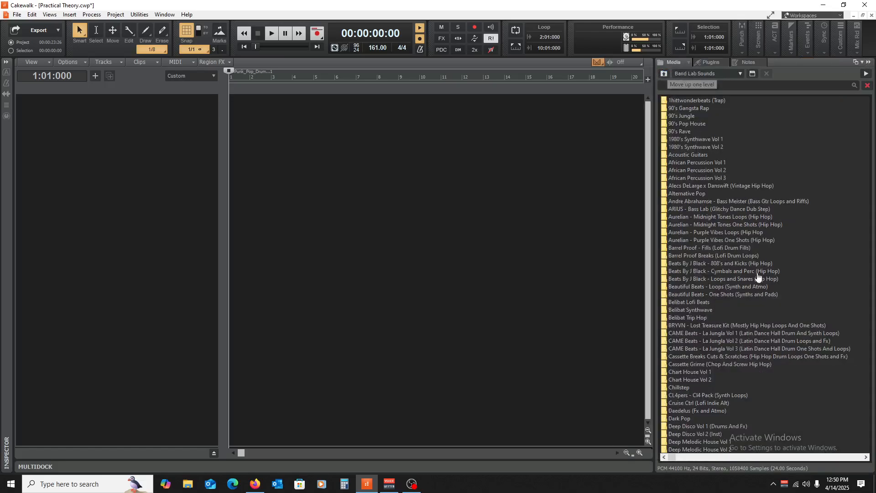
{"action": "double_click", "coordinate": [679, 388]}
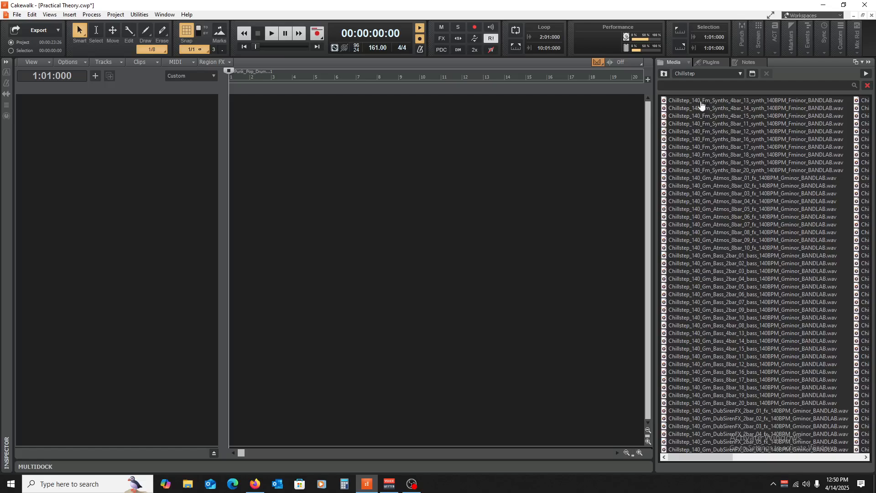
{"action": "scroll", "coordinate": [752, 236], "scroll_direction": "down", "scroll_amount": 10}
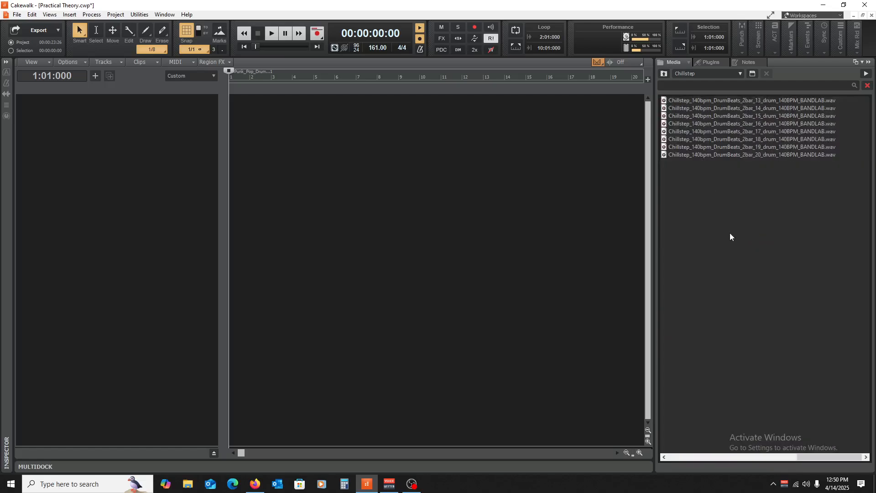
{"action": "scroll", "coordinate": [779, 139], "scroll_direction": "up", "scroll_amount": 5}
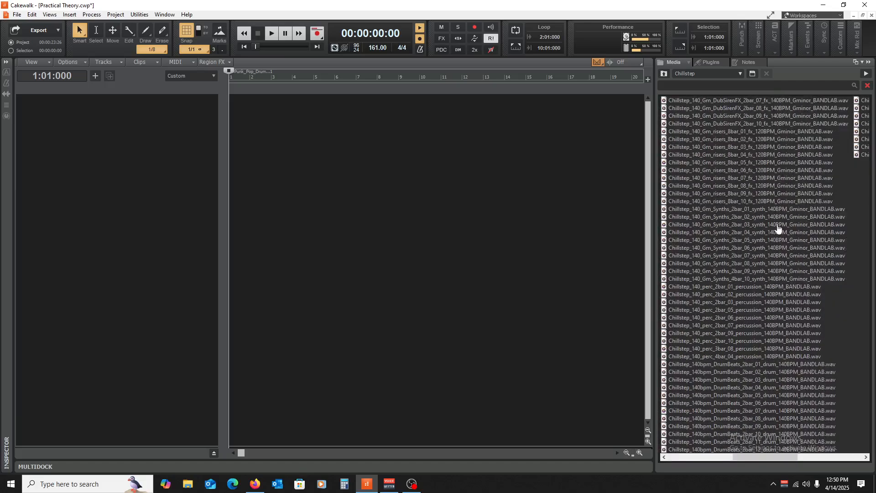
{"action": "scroll", "coordinate": [748, 256], "scroll_direction": "up", "scroll_amount": 3}
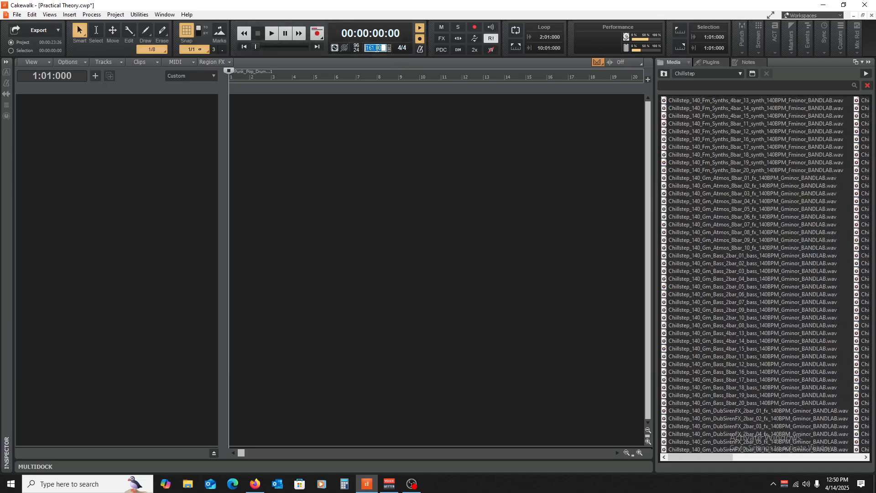
- Set the project tempo to 140 BPM and add the Chillstep_140_Fm_Synths_4bar_13 loop as a taller track starting at measure 1
{"action": "key", "text": "Return"}
{"action": "left_click", "coordinate": [700, 101]}
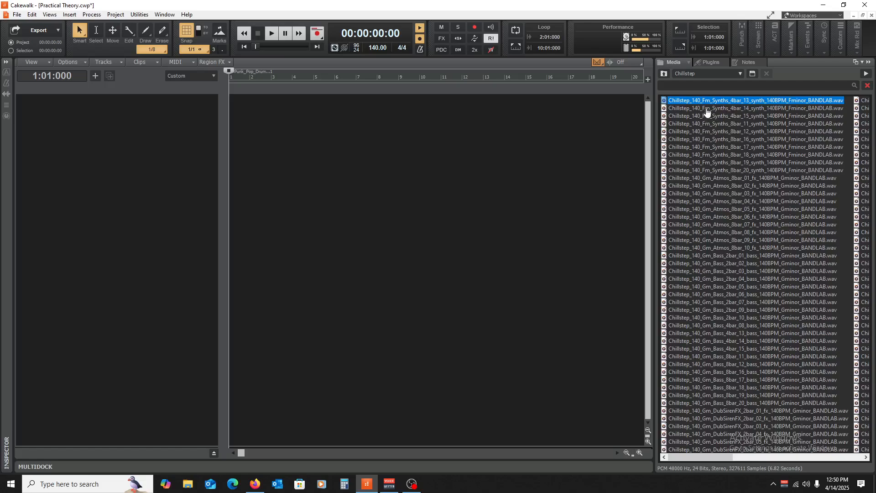
{"action": "left_click_drag", "start_coordinate": [700, 103], "coordinate": [98, 129]}
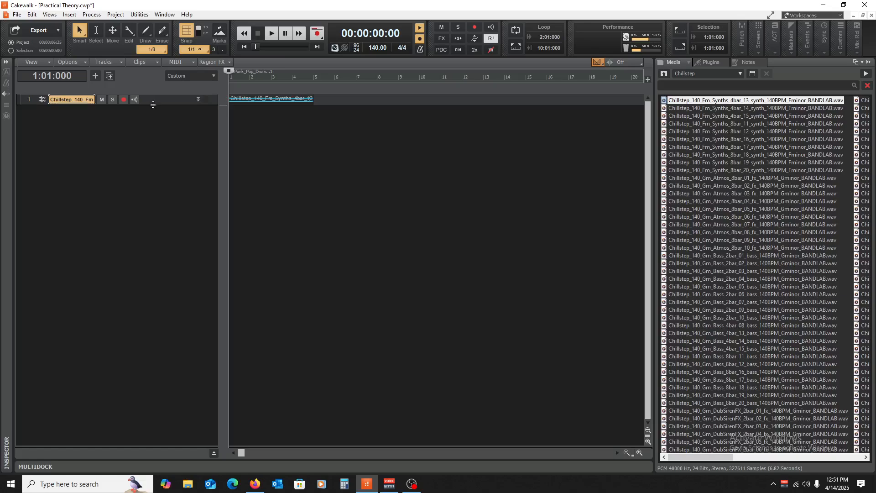
{"action": "left_click_drag", "start_coordinate": [152, 105], "coordinate": [158, 192]}
- Check where the 4bar_13 synth clip ends and play it from the start
{"action": "left_click", "coordinate": [316, 224]}
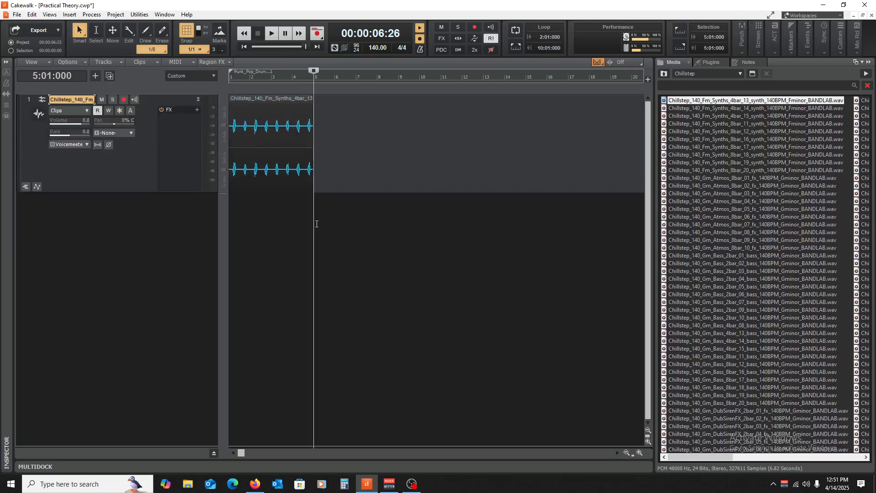
{"action": "key", "text": "w"}
{"action": "key", "text": "space"}
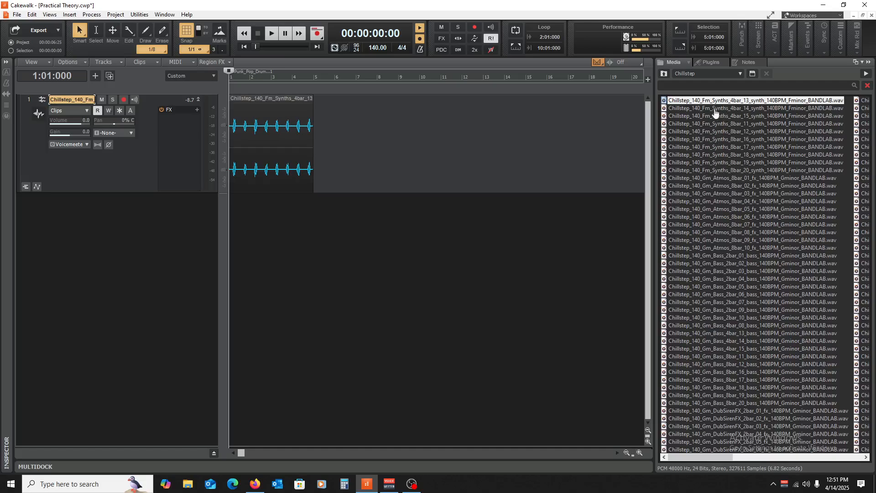
- Add the Chillstep_140_Fm_Synths_4bar_14 loop as a second track at measure 1 and play it with the first
{"action": "left_click_drag", "start_coordinate": [715, 112], "coordinate": [166, 281]}
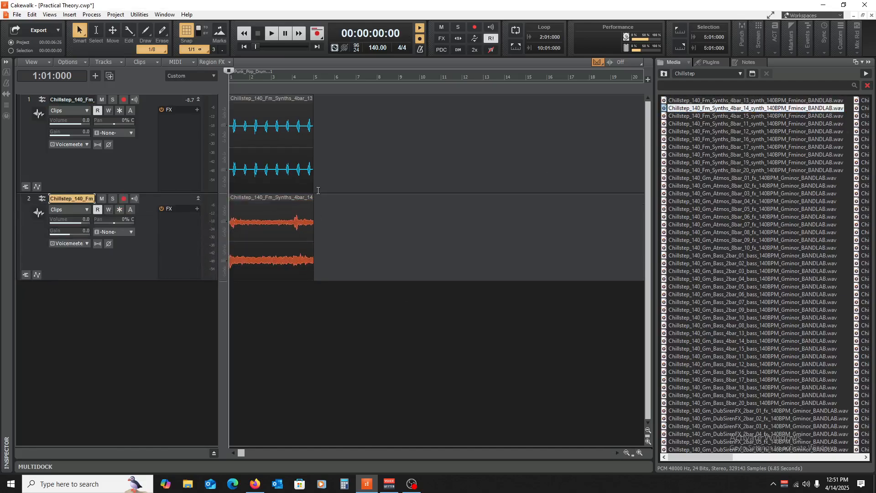
{"action": "key", "text": "space"}
- Route the output of both synth tracks to the Master bus
{"action": "left_click", "coordinate": [26, 103], "text": "shift"}
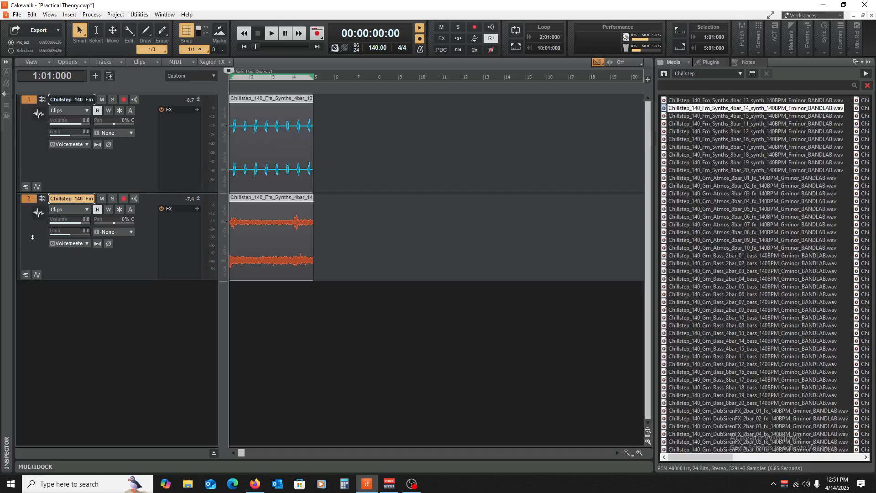
{"action": "left_click", "coordinate": [87, 144]}
{"action": "left_click", "coordinate": [158, 277]}
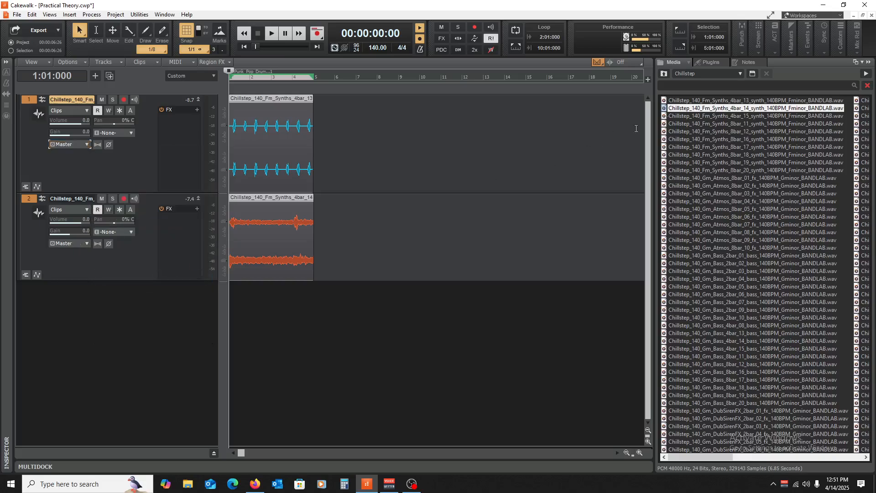
- Add the Chillstep_140_Fm_Synths_4bar_15 loop as a third track, routed to Master, and play the three synths together
{"action": "left_click", "coordinate": [711, 117]}
{"action": "left_click_drag", "start_coordinate": [706, 118], "coordinate": [149, 346]}
{"action": "left_click", "coordinate": [77, 335]}
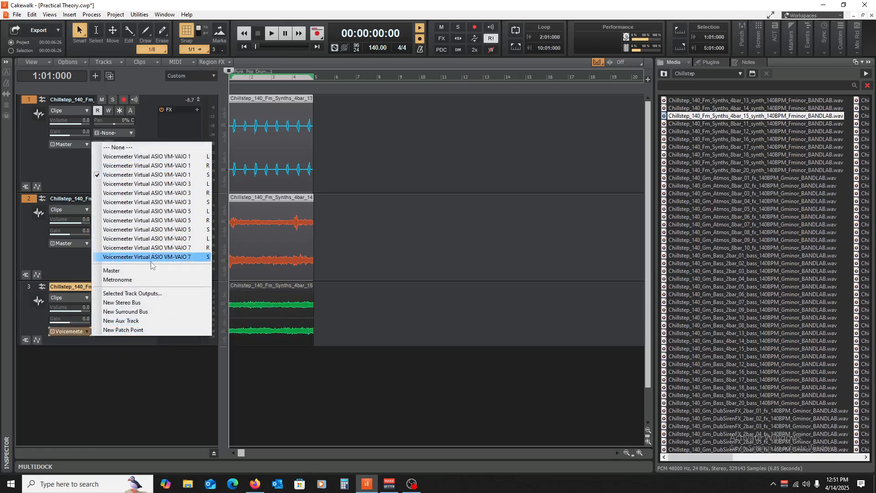
{"action": "left_click", "coordinate": [133, 270]}
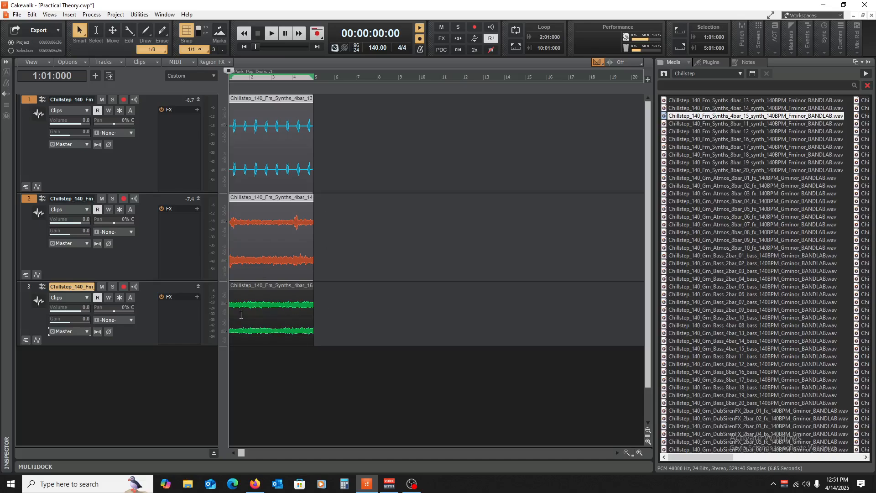
{"action": "key", "text": "space"}
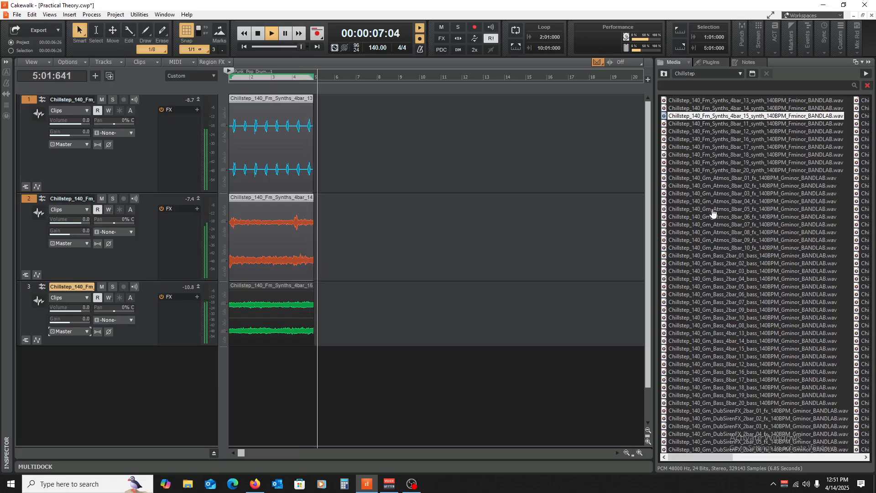
{"action": "key", "text": "space"}
- Add the Chillstep_140_Fm_Synths_8bar_11 loop as a fourth track at measure 1 and route it to Master
{"action": "left_click", "coordinate": [694, 124]}
{"action": "left_click_drag", "start_coordinate": [702, 124], "coordinate": [144, 444]}
{"action": "left_click", "coordinate": [400, 257]}
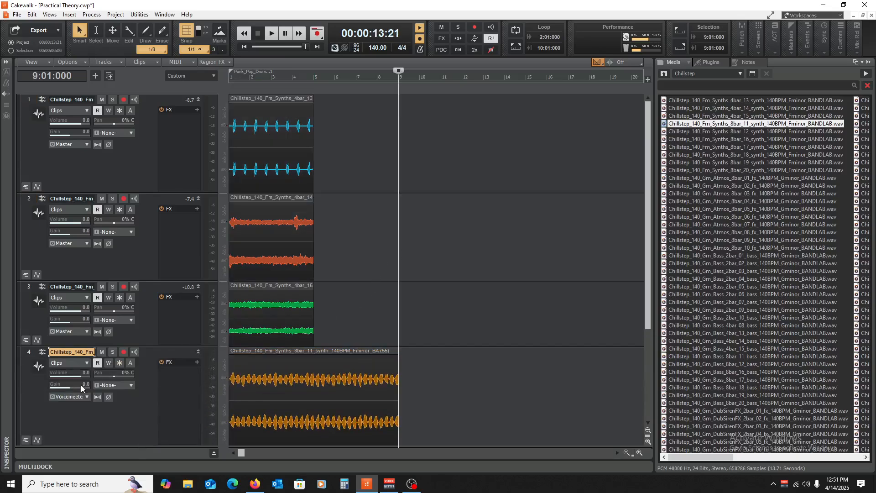
{"action": "left_click", "coordinate": [79, 396]}
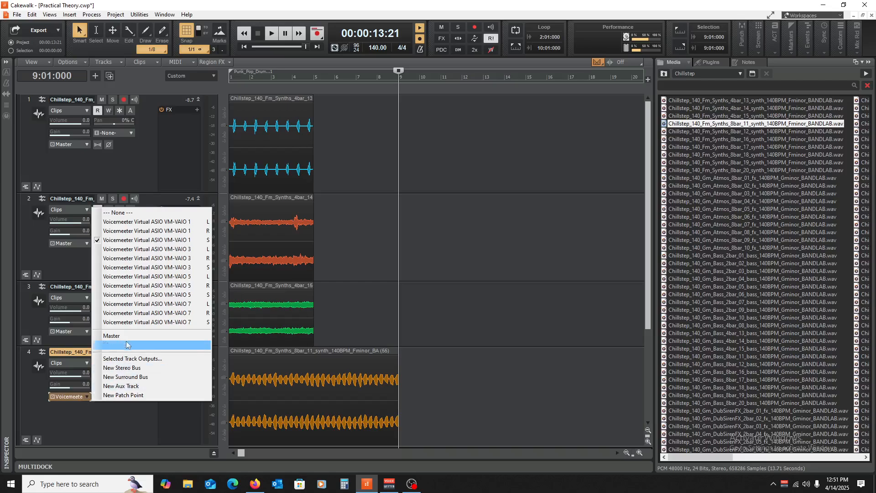
{"action": "left_click", "coordinate": [109, 336]}
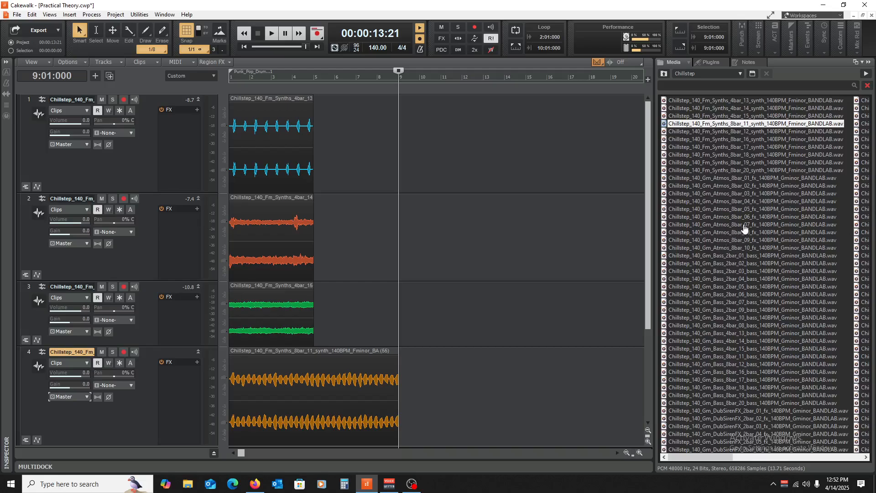
- Play all four synth tracks together from the start
{"action": "key", "text": "w"}
{"action": "key", "text": "space"}
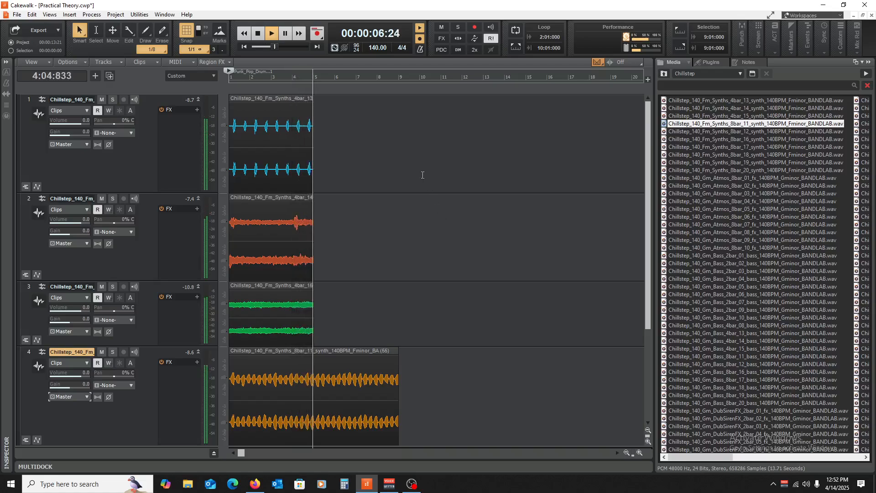
{"action": "key", "text": "space"}
- Copy the three 4-bar clips to measure 5, and copy the whole 8-bar block of all four tracks to measure 9
{"action": "left_click_drag", "start_coordinate": [393, 147], "coordinate": [251, 326]}
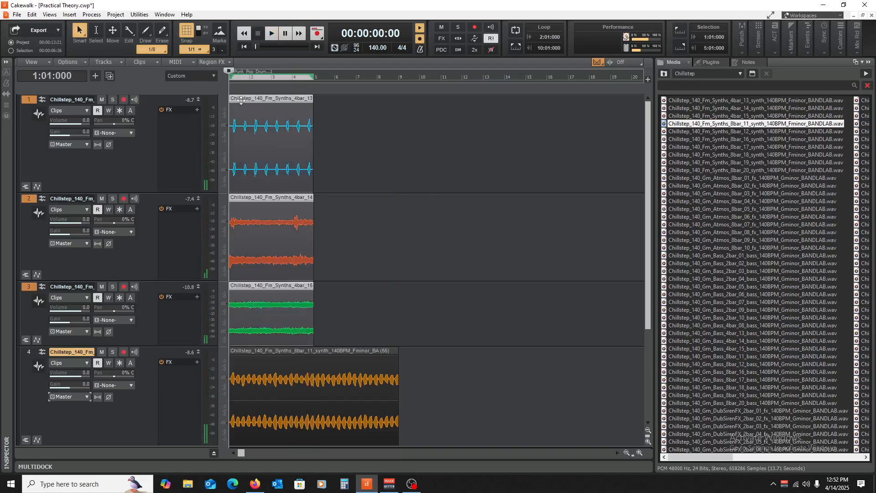
{"action": "left_click_drag", "start_coordinate": [240, 100], "coordinate": [333, 121]}
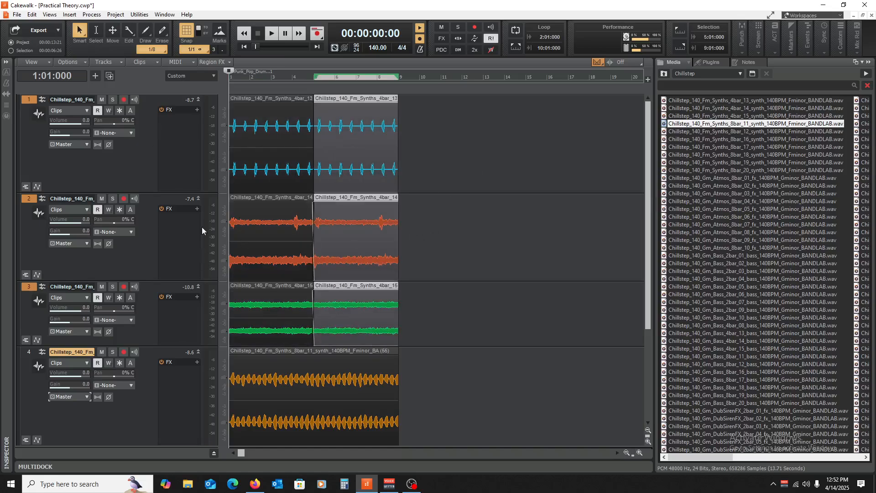
{"action": "left_click_drag", "start_coordinate": [438, 126], "coordinate": [232, 404]}
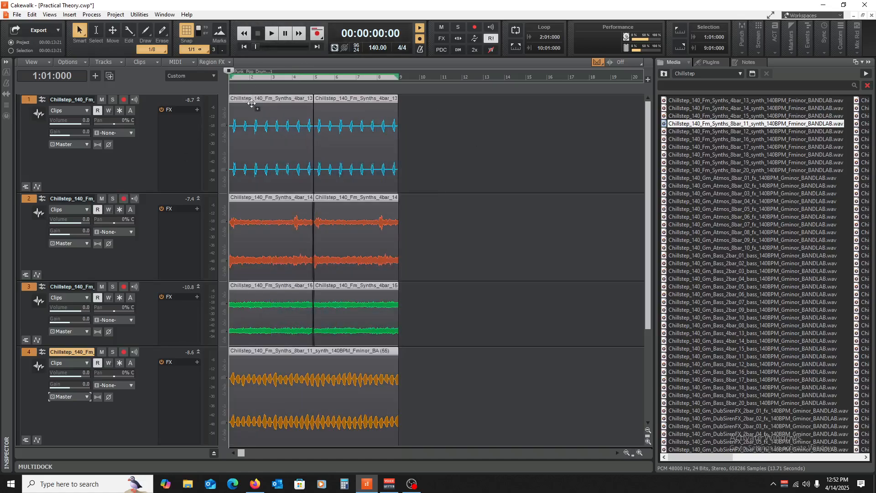
{"action": "left_click_drag", "start_coordinate": [251, 103], "coordinate": [416, 130]}
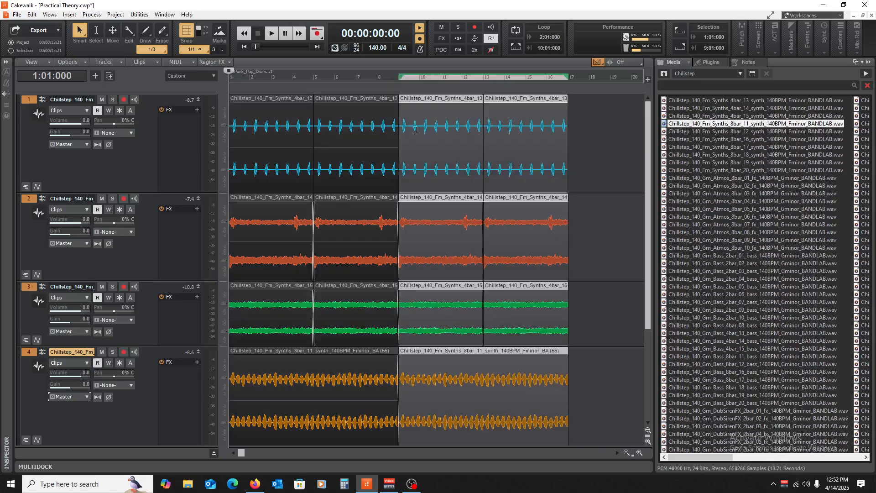
- Stagger the entries by deleting track 2's clips at measures 1 and 5 and track 3's clip at measure 1
{"action": "left_click", "coordinate": [257, 202]}
{"action": "key", "text": "Delete"}
{"action": "left_click", "coordinate": [260, 289]}
{"action": "key", "text": "Delete"}
{"action": "left_click", "coordinate": [270, 252]}
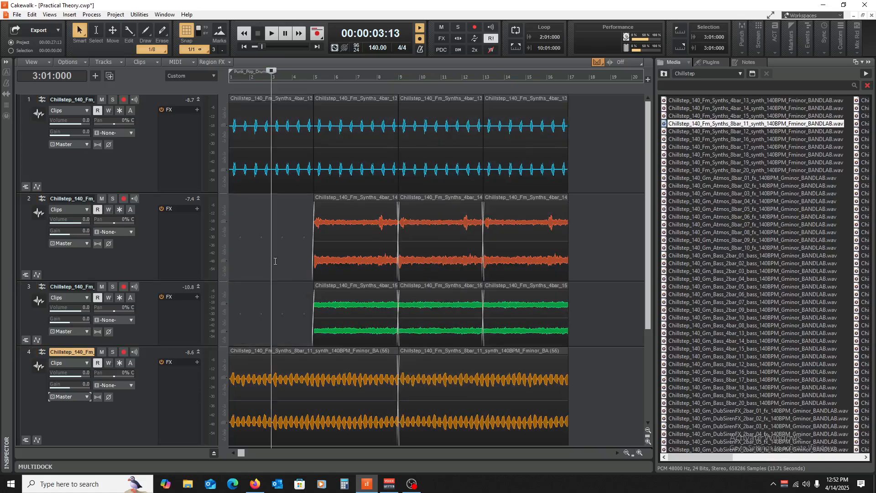
{"action": "left_click_drag", "start_coordinate": [331, 244], "coordinate": [331, 245]}
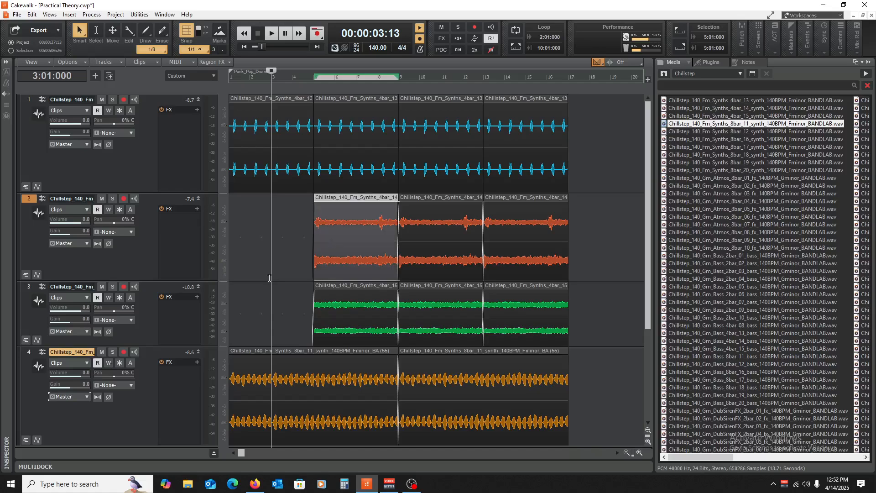
{"action": "key", "text": "Delete"}
- Play the staggered four-track arrangement from the start through measure 9
{"action": "key", "text": "w"}
{"action": "key", "text": "space"}
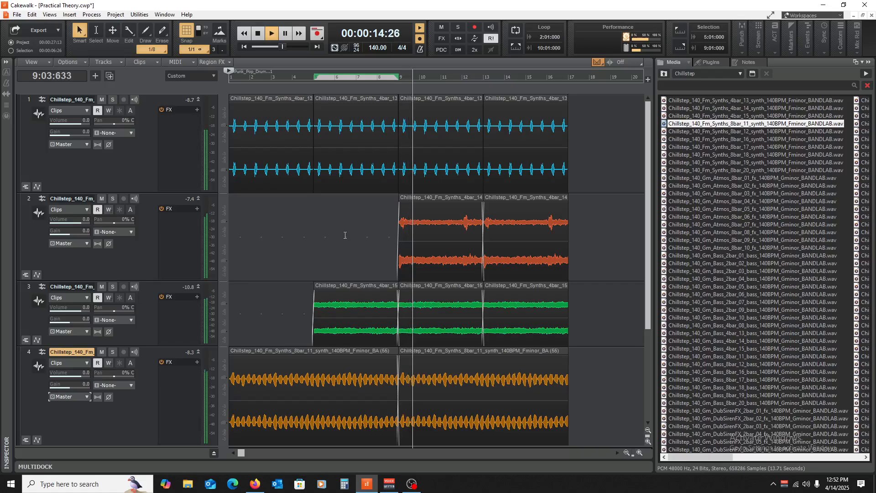
{"action": "key", "text": "space"}
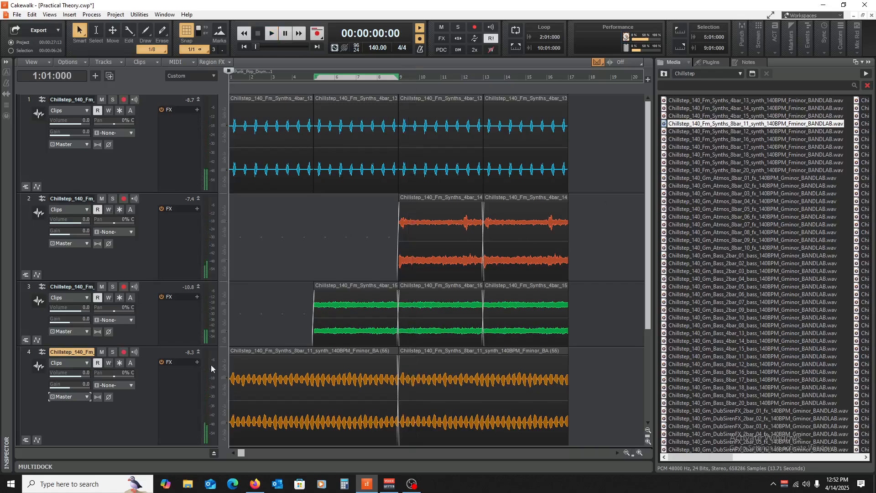
- Delete all the clips on tracks 4 and 3
{"action": "left_click_drag", "start_coordinate": [608, 371], "coordinate": [305, 381]}
{"action": "key", "text": "Delete"}
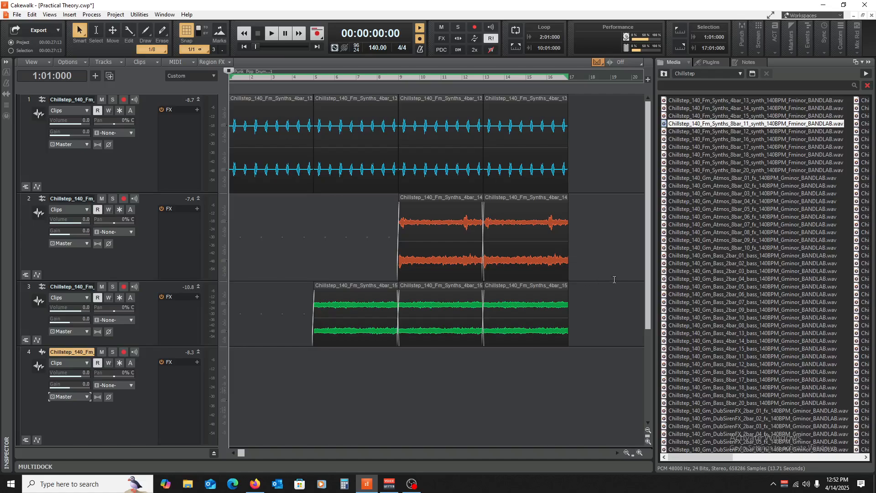
{"action": "left_click_drag", "start_coordinate": [607, 294], "coordinate": [367, 314]}
{"action": "key", "text": "Delete"}
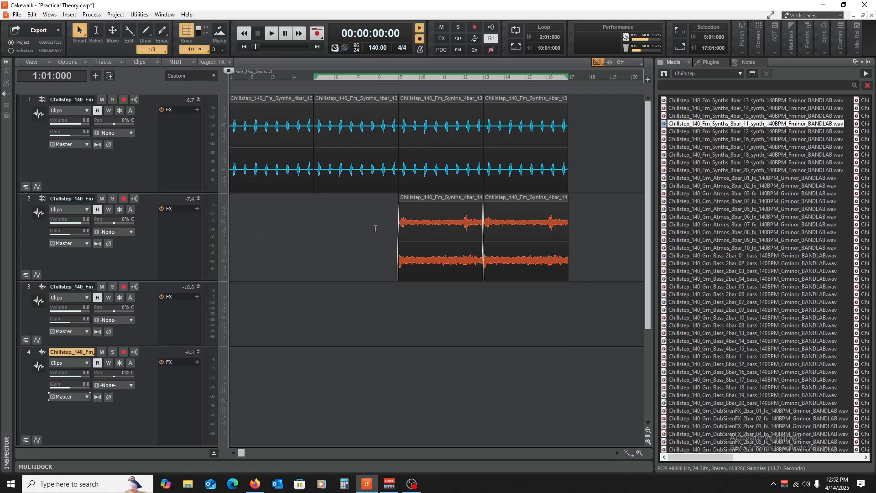
- Delete tracks 2, 3 and 4, keeping only the first synth track
{"action": "scroll", "coordinate": [735, 299], "scroll_direction": "down", "scroll_amount": 15}
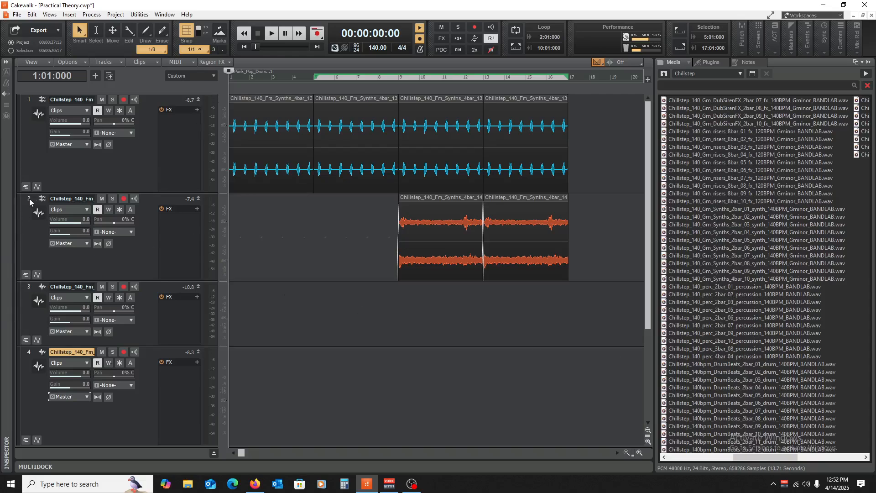
{"action": "left_click_drag", "start_coordinate": [29, 198], "coordinate": [28, 353]}
{"action": "right_click", "coordinate": [164, 199]}
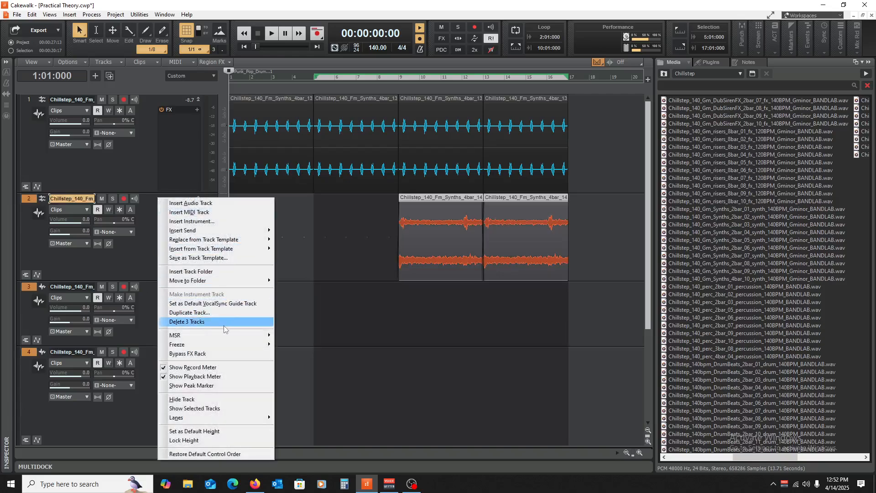
{"action": "left_click", "coordinate": [200, 322]}
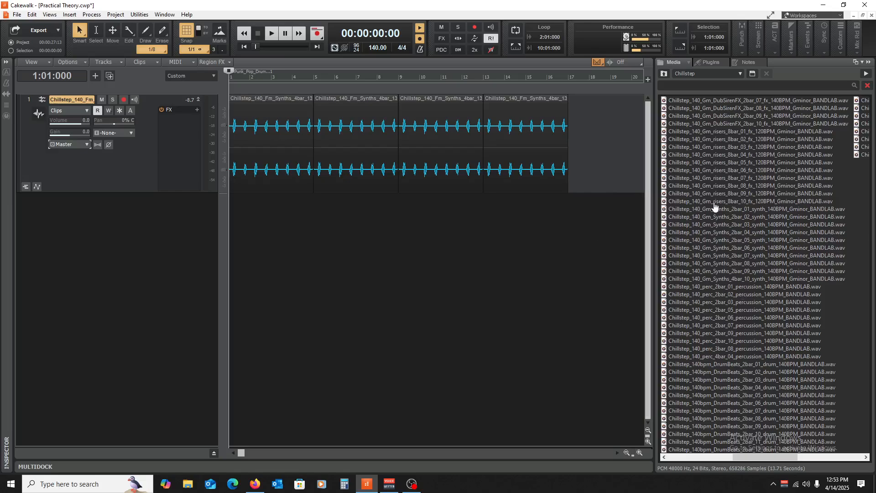
- Add the Chillstep_140_perc_2bar_01_percussion_140BPM_BANDLAB.wav loop at measure 1 on a new track and play it with the synth track
{"action": "left_click", "coordinate": [703, 288]}
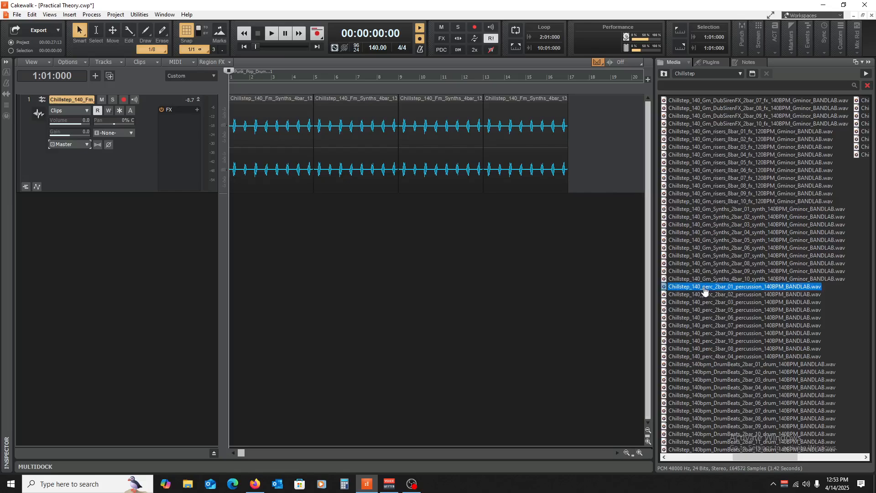
{"action": "left_click_drag", "start_coordinate": [708, 290], "coordinate": [139, 204]}
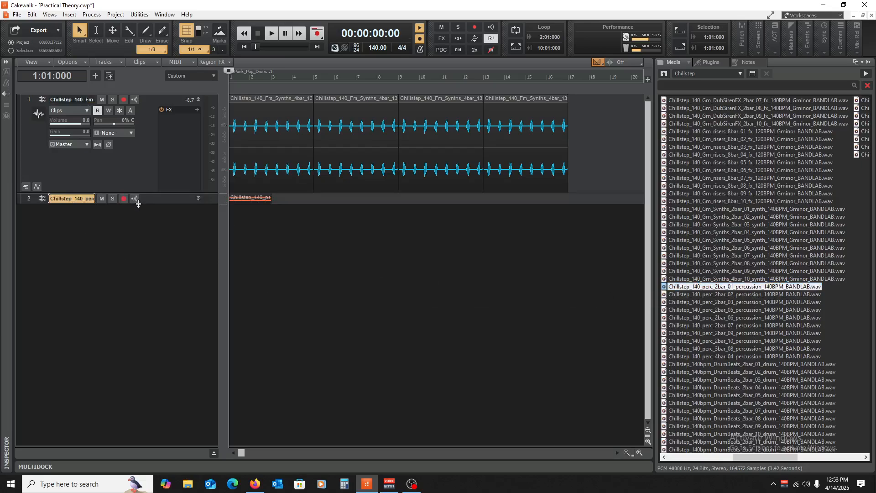
{"action": "key", "text": "space"}
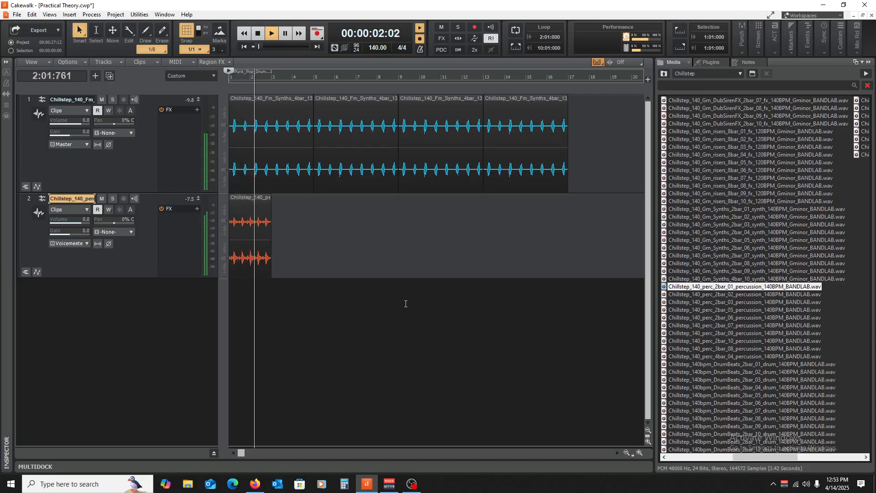
- Add the Chillstep DrumBeats_2bar_01 loop to a new track starting at bar 1, enlarge that track and play the arrangement
{"action": "key", "text": "space"}
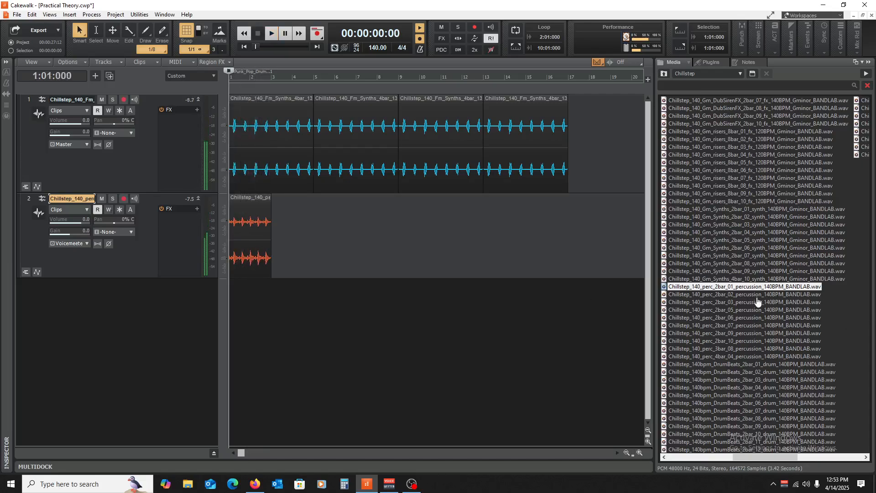
{"action": "left_click", "coordinate": [723, 365]}
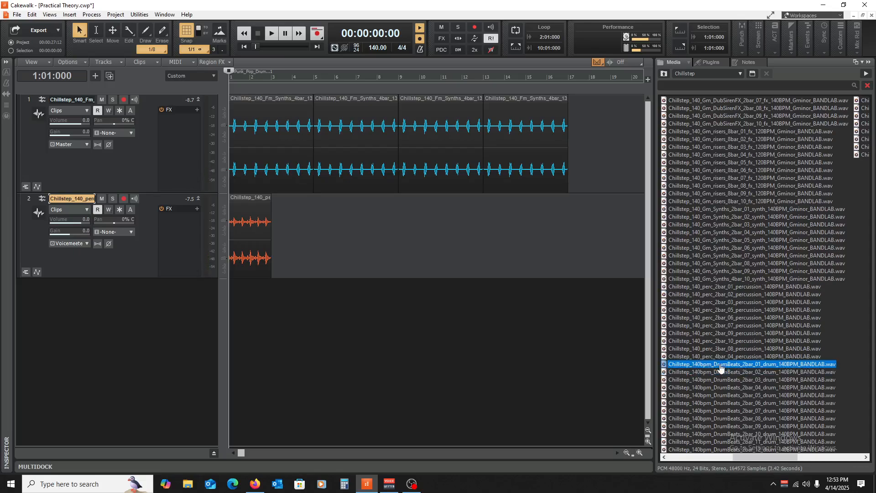
{"action": "left_click_drag", "start_coordinate": [719, 366], "coordinate": [120, 326]}
{"action": "key", "text": "space"}
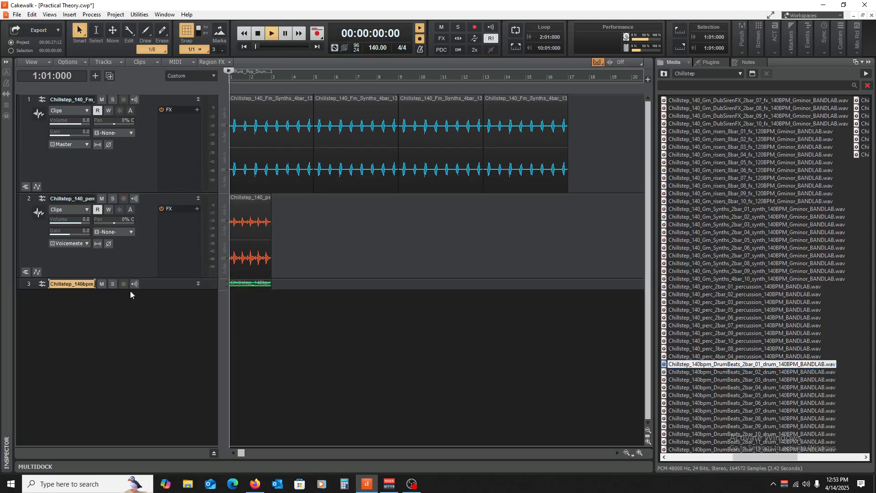
{"action": "left_click_drag", "start_coordinate": [164, 288], "coordinate": [157, 347]}
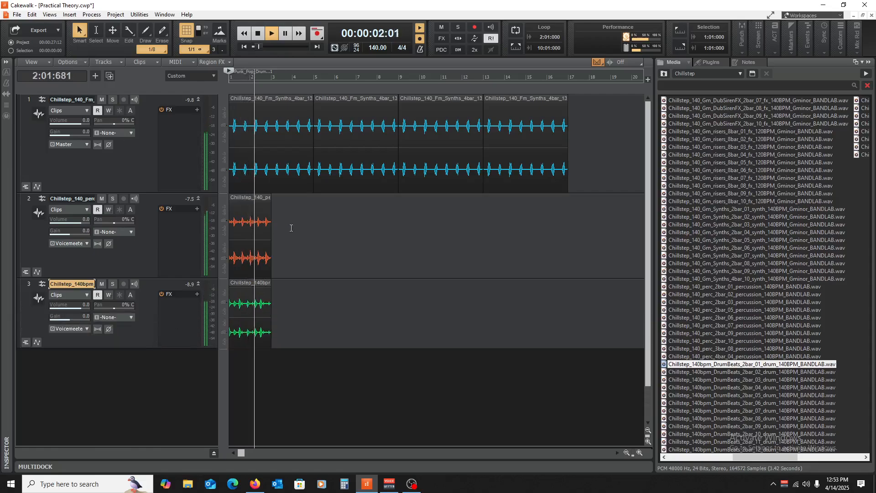
{"action": "key", "text": "space"}
- Copy the two-bar drum clip to bar 3, then copy both clips to bar 5 so the drums fill bars 1 to 8
{"action": "left_click", "coordinate": [237, 282]}
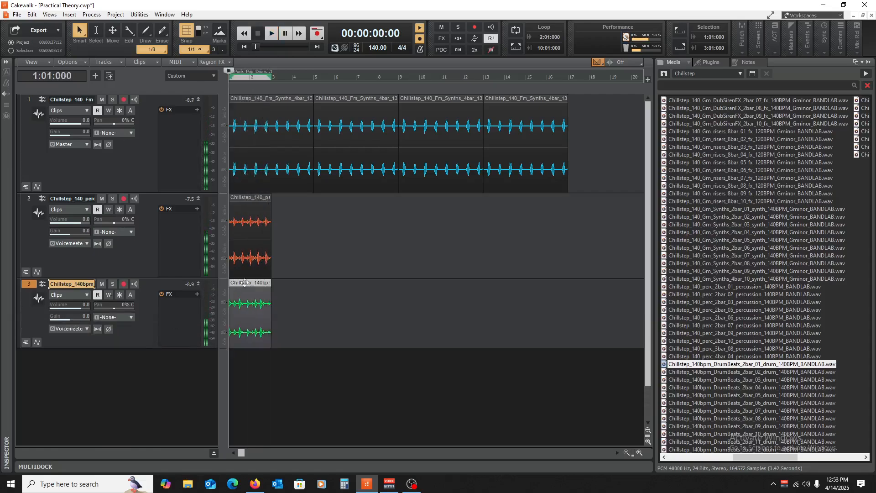
{"action": "mouse_move", "coordinate": [237, 283]}
{"action": "left_mouse_down"}
{"action": "mouse_move", "coordinate": [296, 292]}
{"action": "mouse_move", "coordinate": [283, 295]}
{"action": "left_mouse_up"}
{"action": "left_click_drag", "start_coordinate": [358, 295], "coordinate": [239, 318]}
{"action": "left_click_drag", "start_coordinate": [236, 285], "coordinate": [321, 296]}
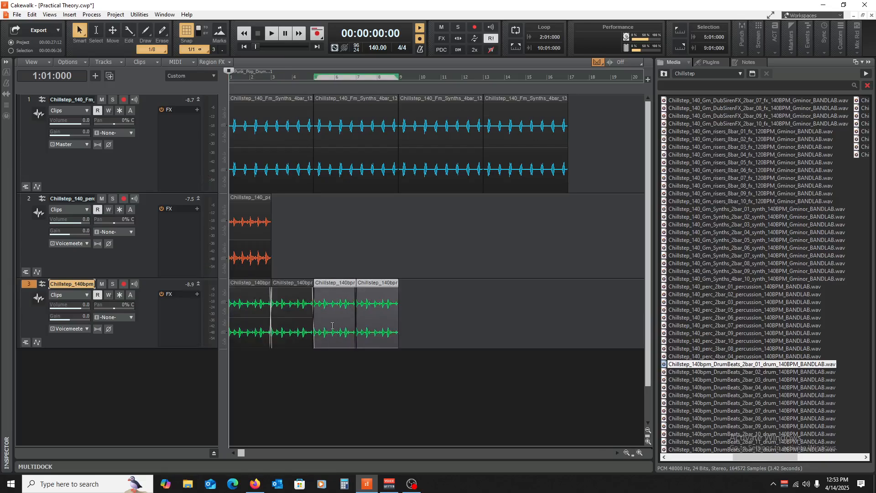
{"action": "key", "text": "space"}
{"action": "key", "text": "space"}
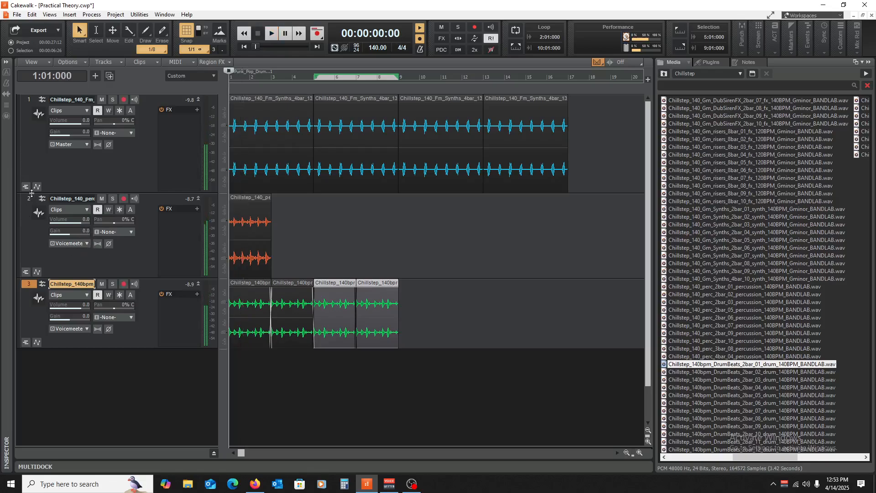
- Route the outputs of the percussion and drum tracks to Master together
{"action": "left_click_drag", "start_coordinate": [29, 198], "coordinate": [28, 292]}
{"action": "left_click", "coordinate": [80, 242]}
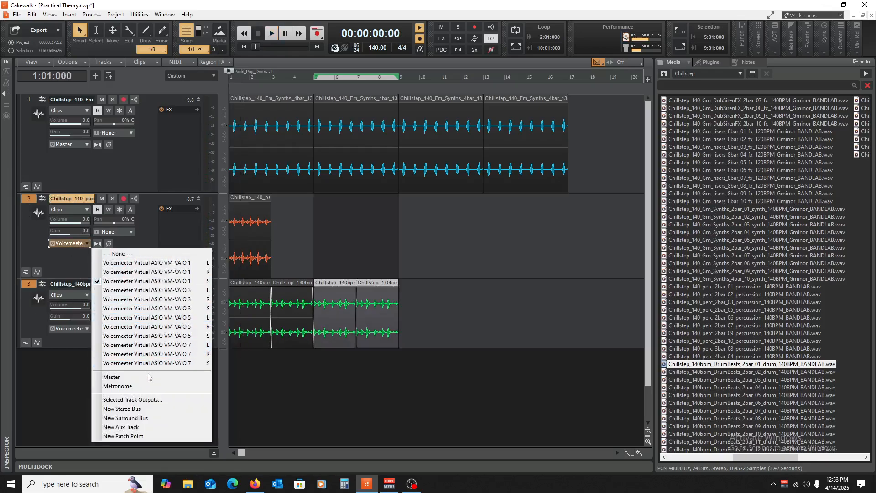
{"action": "left_click", "coordinate": [114, 377], "text": "ctrl"}
- Lower the percussion track's volume to -14.0 and play the mix to check the balance
{"action": "left_click_drag", "start_coordinate": [83, 217], "coordinate": [73, 218]}
{"action": "key", "text": "space"}
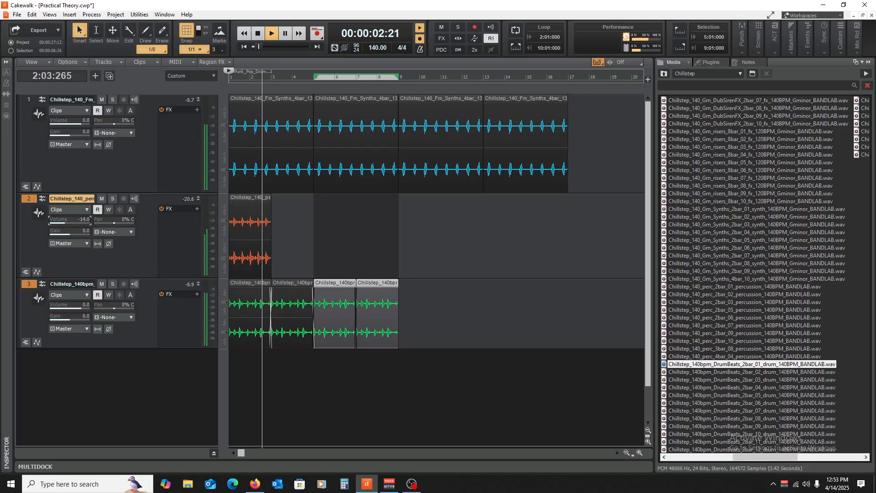
{"action": "key", "text": "space"}
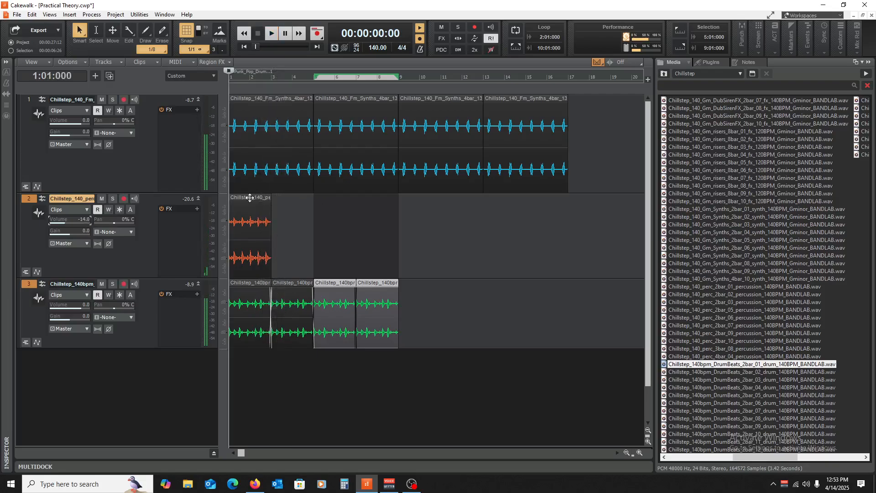
- Copy the two-bar percussion clip to bar 3, copy both clips to bar 5, and play the arrangement
{"action": "left_click", "coordinate": [247, 208]}
{"action": "left_click_drag", "start_coordinate": [247, 208], "coordinate": [286, 211], "text": "ctrl"}
{"action": "left_click_drag", "start_coordinate": [358, 220], "coordinate": [255, 227]}
{"action": "left_click_drag", "start_coordinate": [242, 197], "coordinate": [330, 207], "text": "ctrl"}
{"action": "key", "text": "space"}
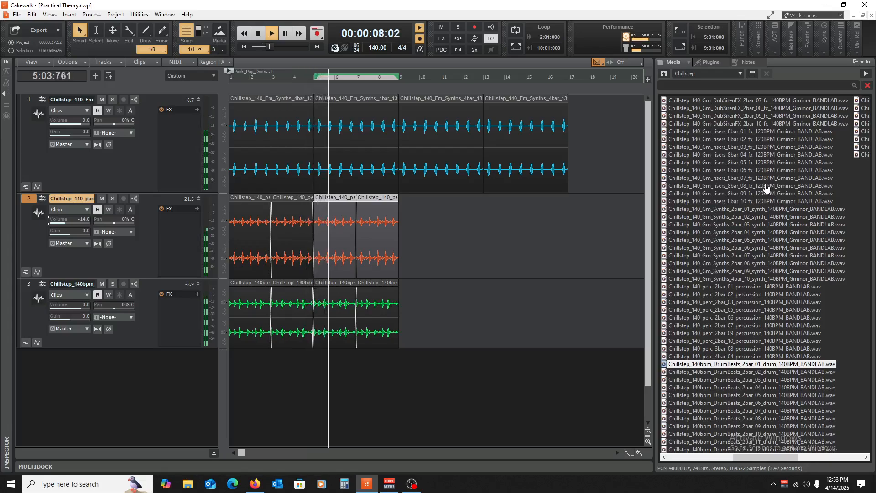
- Browse the Chillstep loops, preview Gm_Bass_2bar_01 and add it to a new track starting at bar 1
{"action": "scroll", "coordinate": [715, 219], "scroll_direction": "left", "scroll_amount": 2}
{"action": "scroll", "coordinate": [715, 219], "scroll_direction": "left", "scroll_amount": 2}
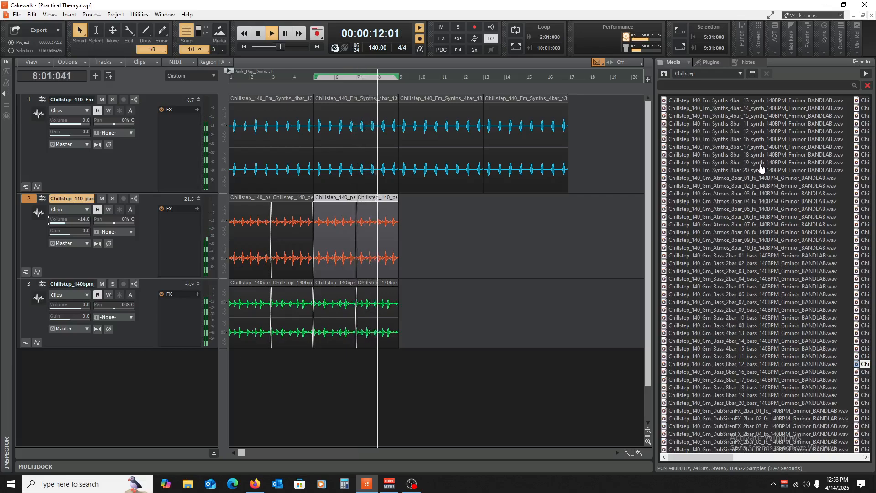
{"action": "key", "text": "space"}
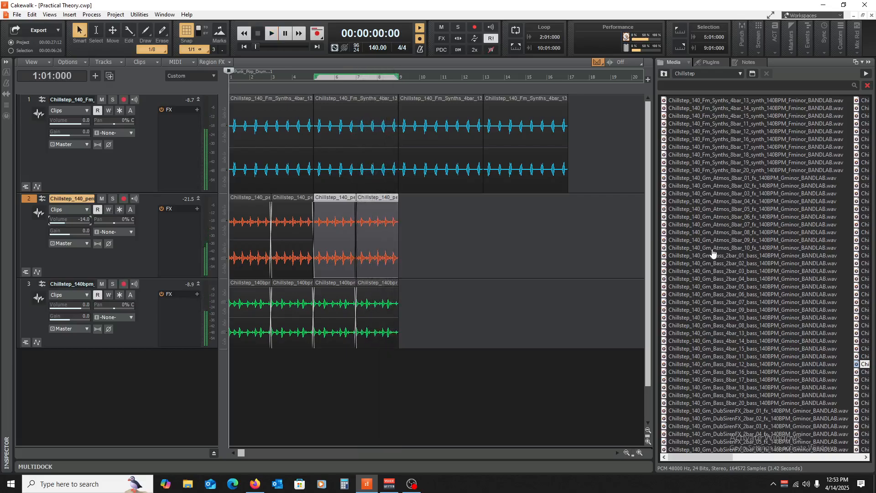
{"action": "left_click", "coordinate": [711, 256]}
{"action": "left_click", "coordinate": [711, 257]}
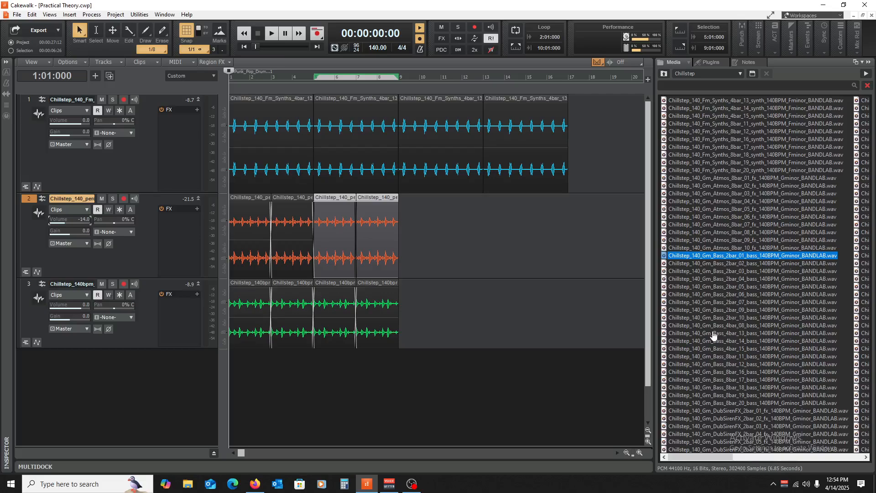
{"action": "scroll", "coordinate": [714, 336], "scroll_direction": "down", "scroll_amount": 15}
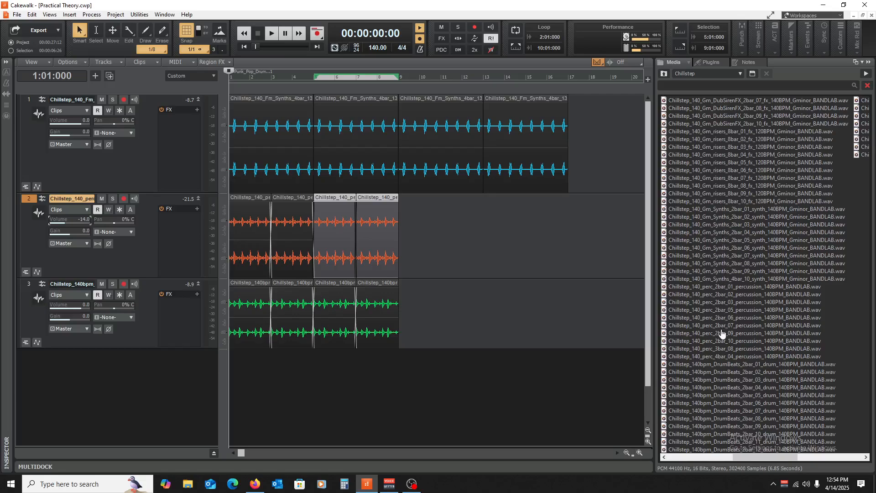
{"action": "scroll", "coordinate": [721, 335], "scroll_direction": "down", "scroll_amount": 15}
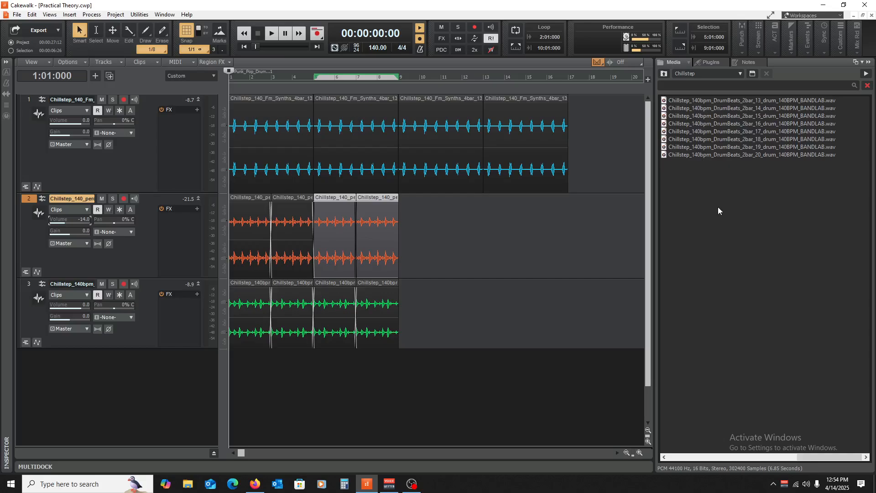
{"action": "scroll", "coordinate": [718, 206], "scroll_direction": "up", "scroll_amount": 10}
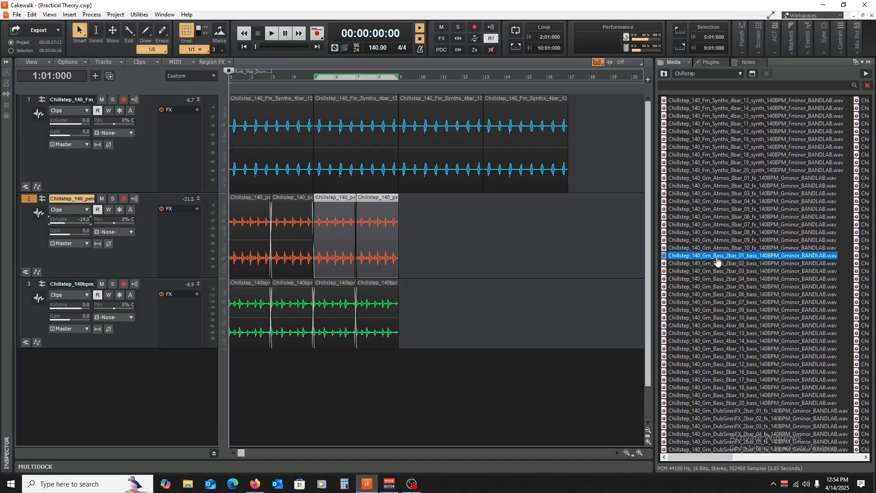
{"action": "left_click_drag", "start_coordinate": [706, 258], "coordinate": [117, 355]}
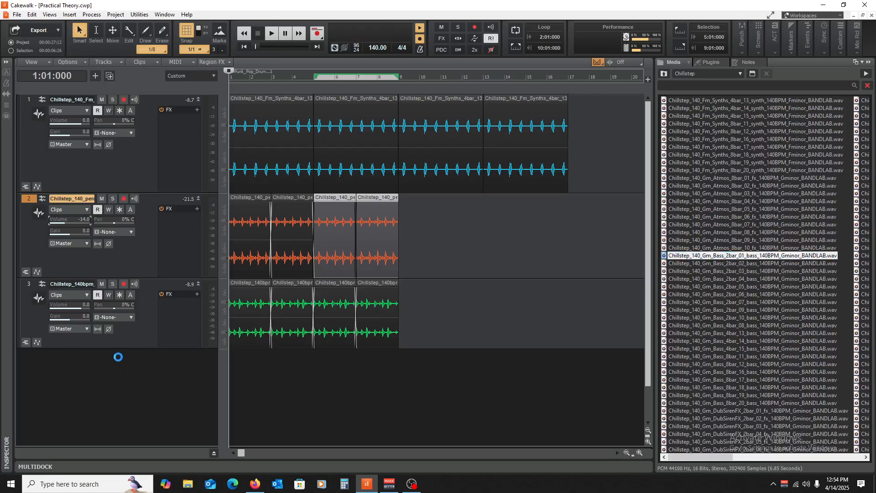
- Minimize the synth track to make room for an enlarged bass track, and route the bass track's output to Master
{"action": "left_click", "coordinate": [198, 99]}
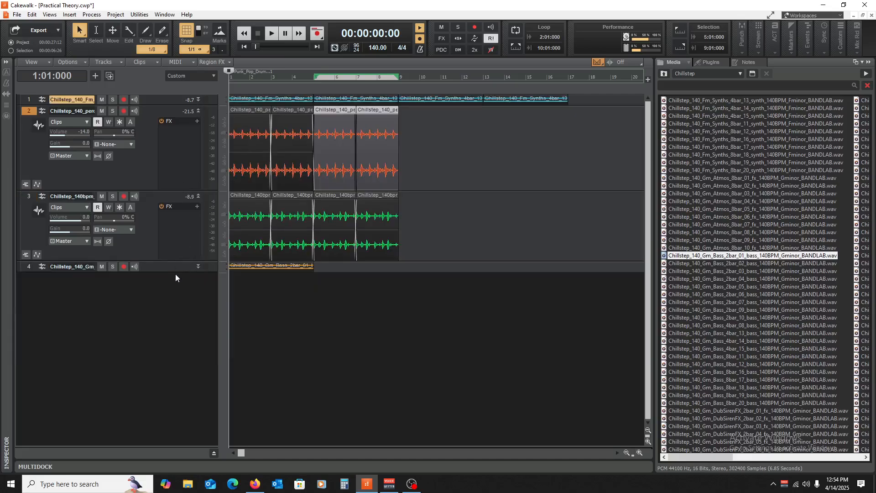
{"action": "left_click_drag", "start_coordinate": [166, 271], "coordinate": [159, 363]}
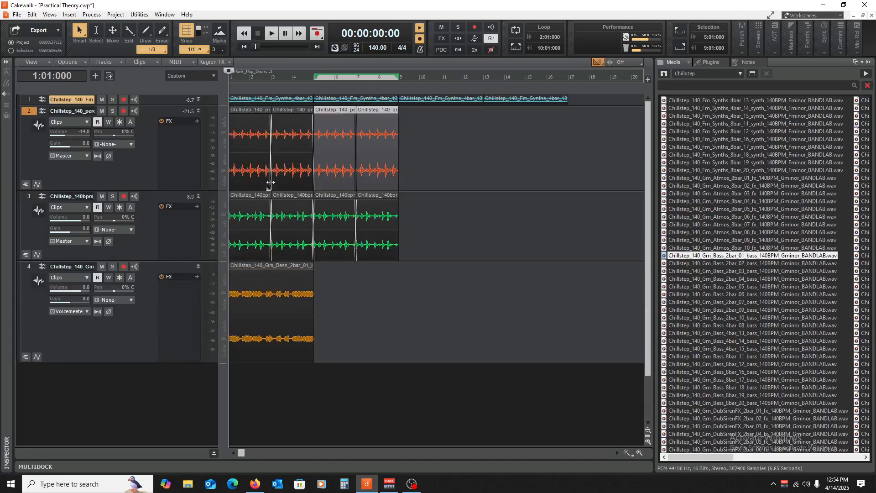
{"action": "left_click", "coordinate": [179, 297]}
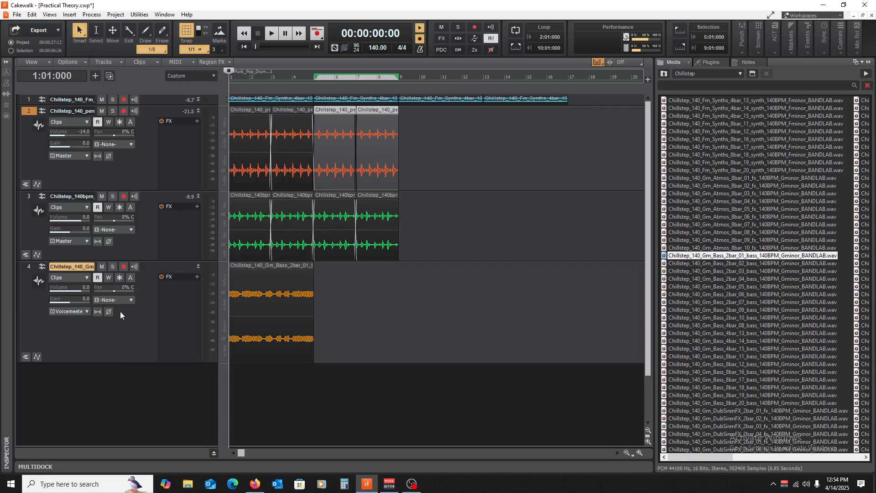
{"action": "left_click", "coordinate": [67, 311]}
{"action": "left_click", "coordinate": [128, 250]}
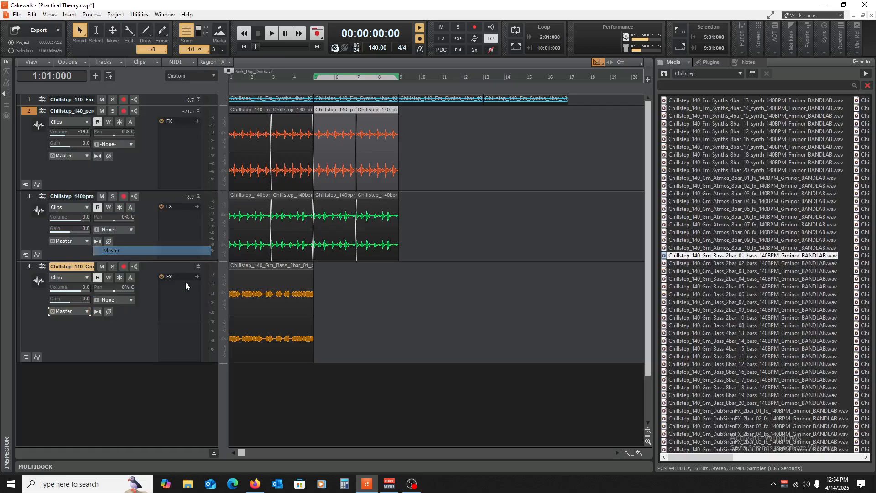
- Insert the SoundShifter Pitch Stereo effect on the bass track
{"action": "right_click", "coordinate": [188, 301]}
{"action": "mouse_move", "coordinate": [267, 208]}
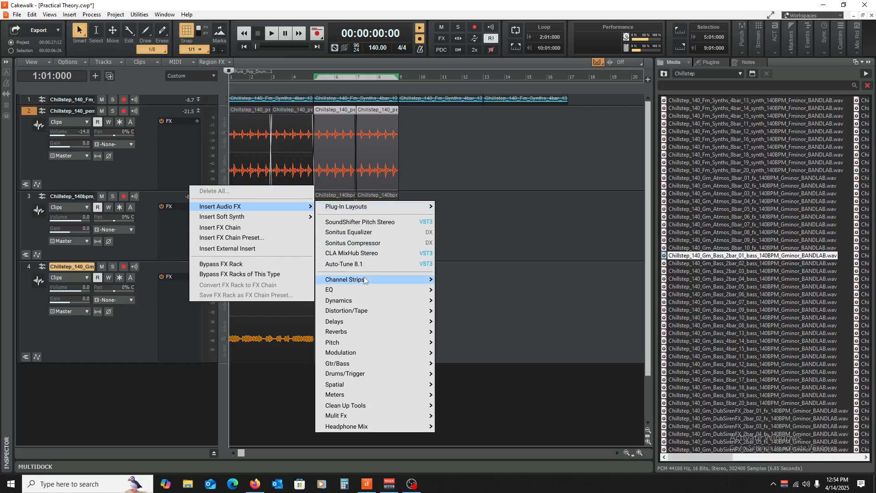
{"action": "mouse_move", "coordinate": [389, 343]}
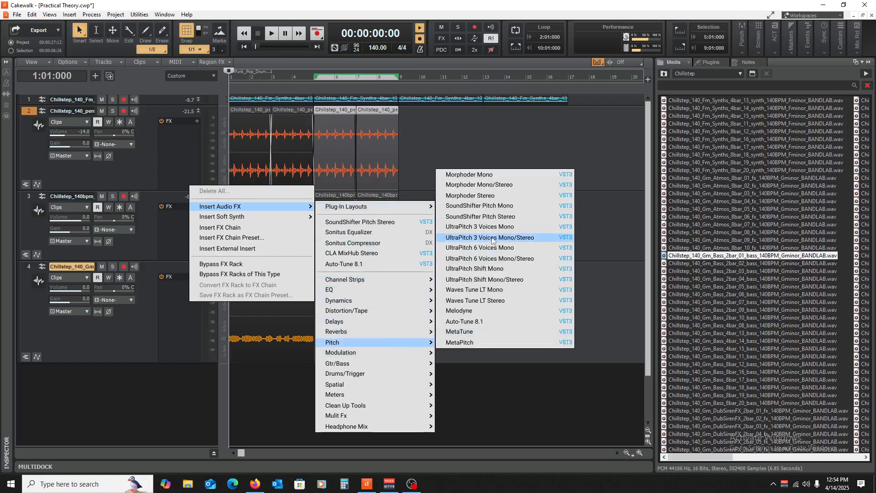
{"action": "left_click", "coordinate": [501, 217]}
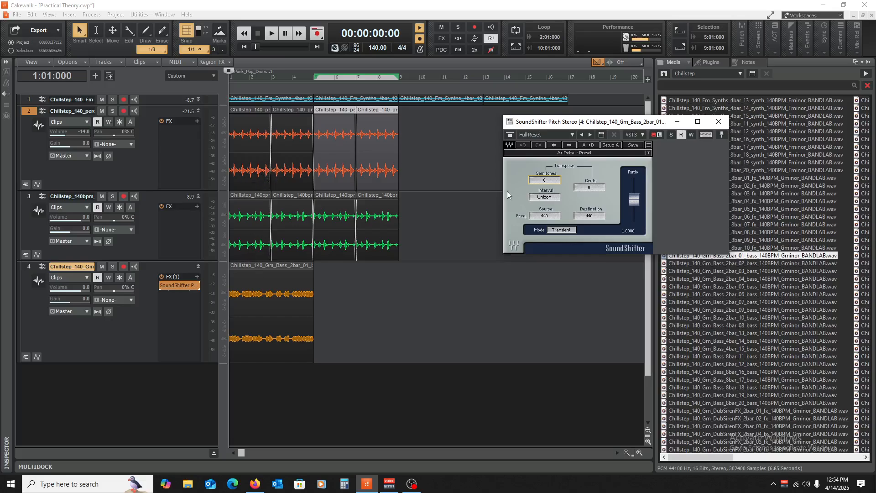
- Transpose the bass by -2 semitones in SoundShifter, play the result with the other tracks and close the effect window
{"action": "left_click_drag", "start_coordinate": [545, 180], "coordinate": [544, 187]}
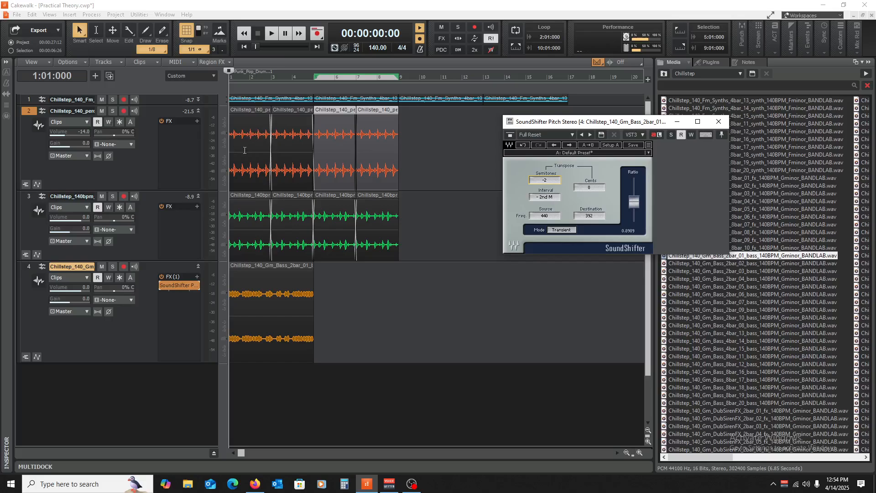
{"action": "key", "text": "space"}
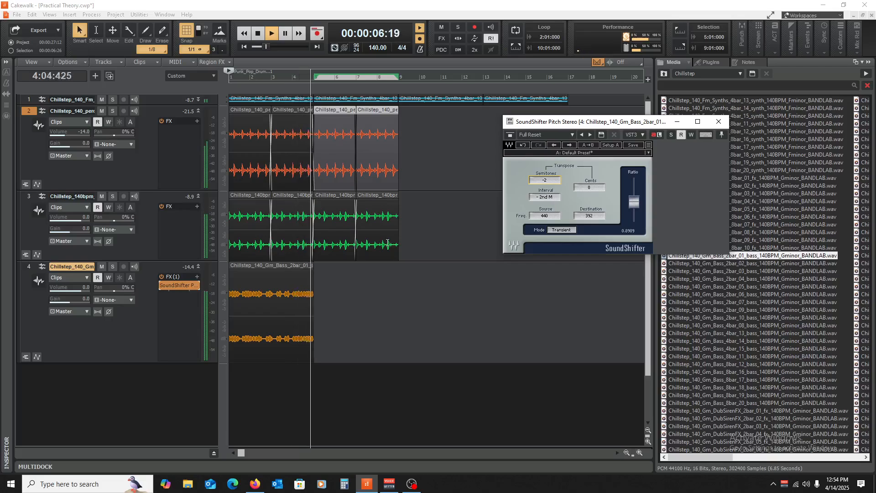
{"action": "key", "text": "space"}
{"action": "left_click", "coordinate": [718, 122]}
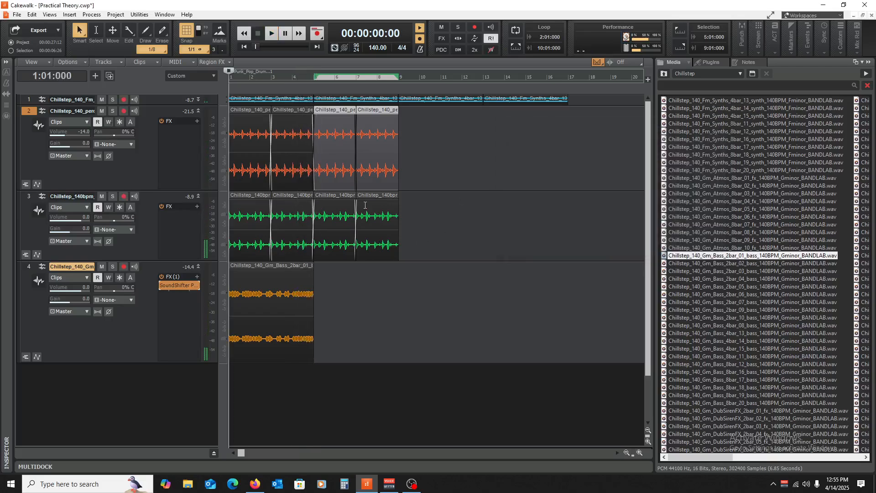
- Delete all percussion clips along with their track, and return the playhead to the start
{"action": "left_click_drag", "start_coordinate": [450, 135], "coordinate": [220, 155]}
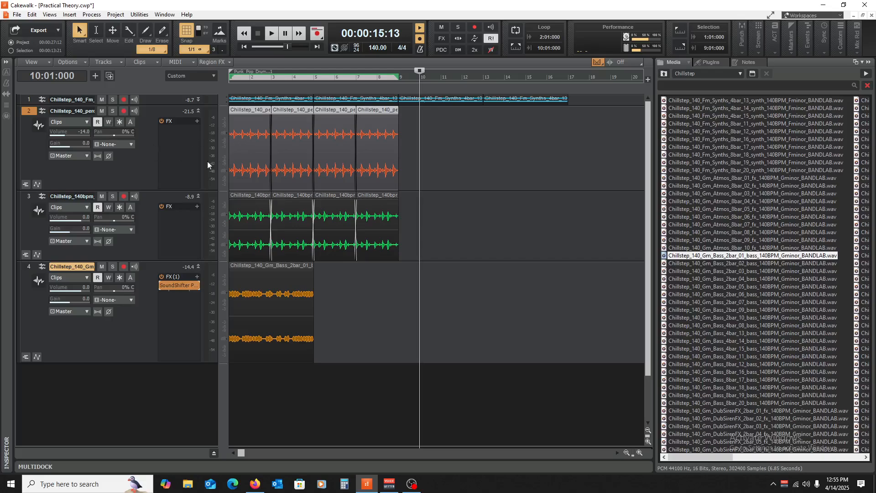
{"action": "key", "text": "Delete"}
{"action": "right_click", "coordinate": [159, 114]}
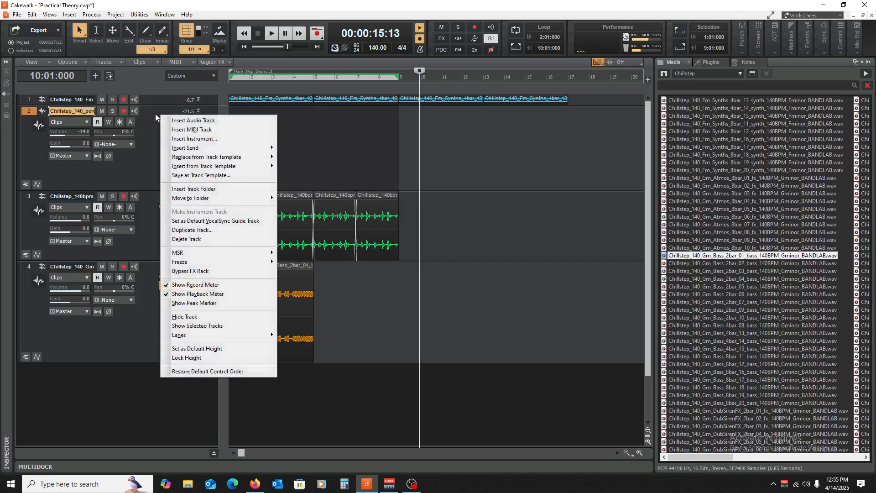
{"action": "left_click", "coordinate": [212, 239]}
{"action": "key", "text": "w"}
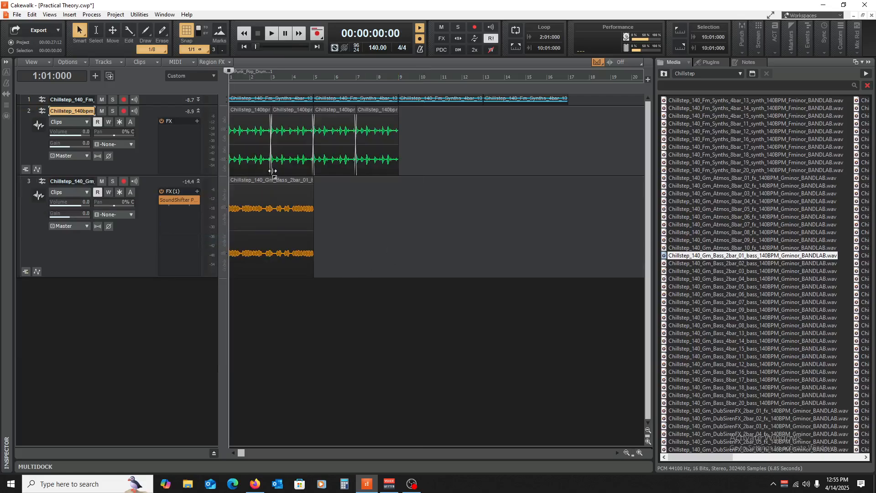
- Copy the bass clip to bar 5 so it repeats through bar 8, and play the arrangement from the start
{"action": "left_click", "coordinate": [264, 179]}
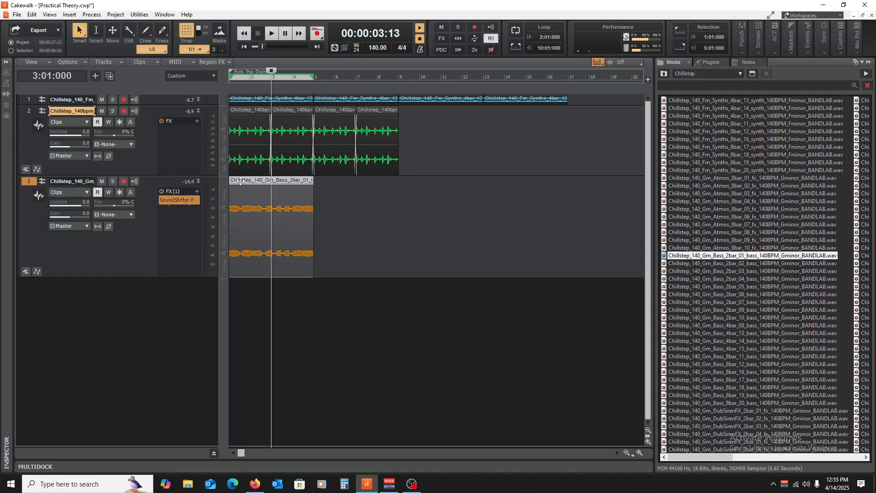
{"action": "left_click_drag", "start_coordinate": [241, 181], "coordinate": [328, 191]}
{"action": "key", "text": "w"}
{"action": "key", "text": "space"}
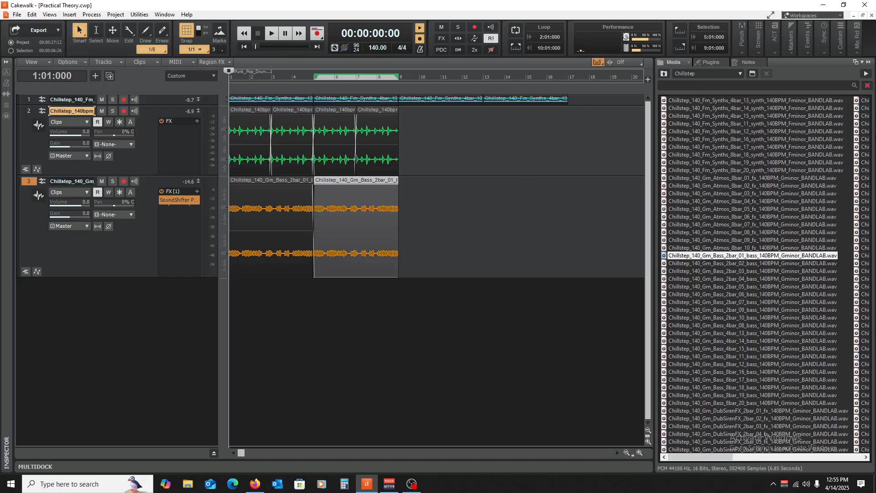
- Leave the Chillstep folder and open the 1980's Synthwave Vol 1 folder in the Band Lab Sounds library
{"action": "left_click", "coordinate": [664, 74]}
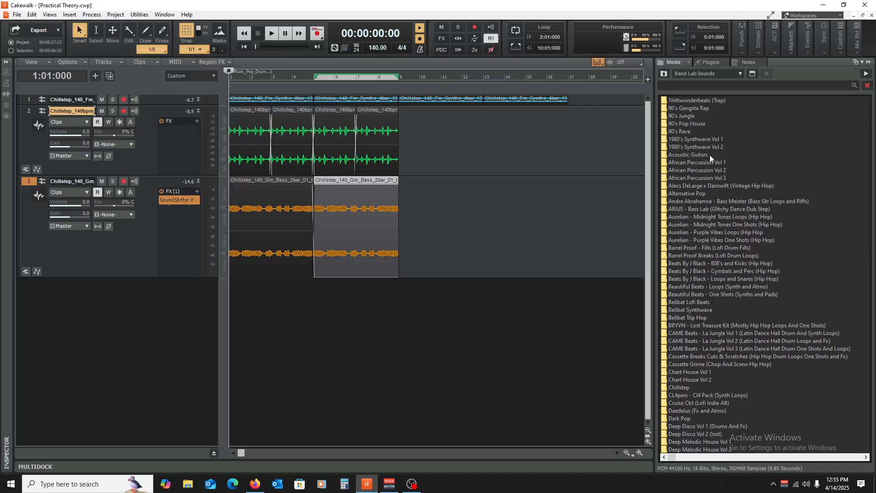
{"action": "double_click", "coordinate": [692, 140]}
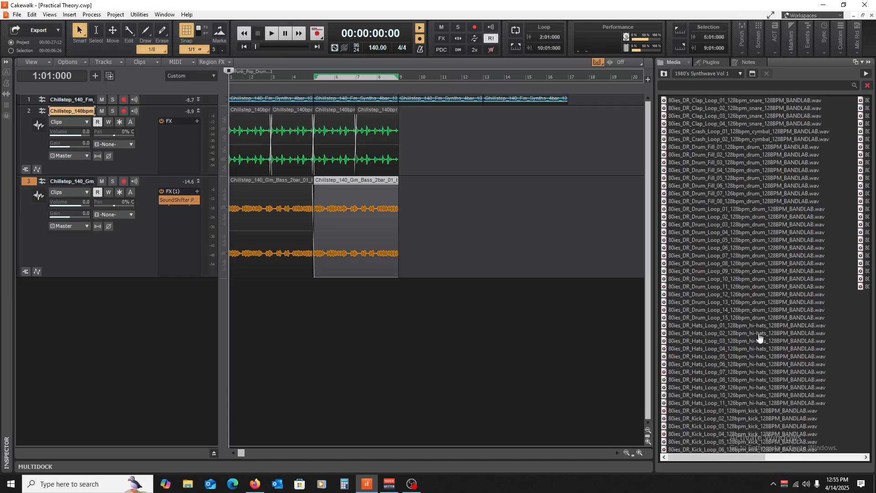
- Browse the 1980's Synthwave Vol 1 loops, open the Aurelian - Midnight Tones Loops folder, and select The Ride 126 BPM F major synth loop
{"action": "scroll", "coordinate": [723, 184], "scroll_direction": "down", "scroll_amount": 10}
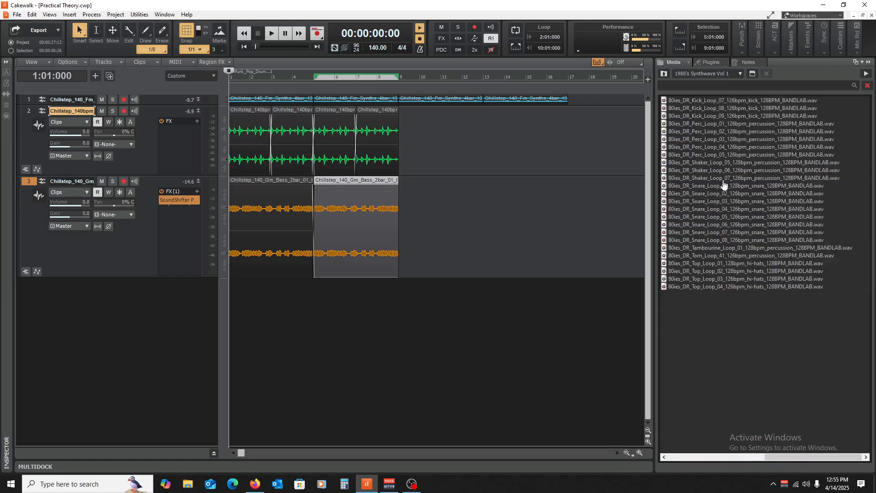
{"action": "scroll", "coordinate": [748, 221], "scroll_direction": "up", "scroll_amount": 10}
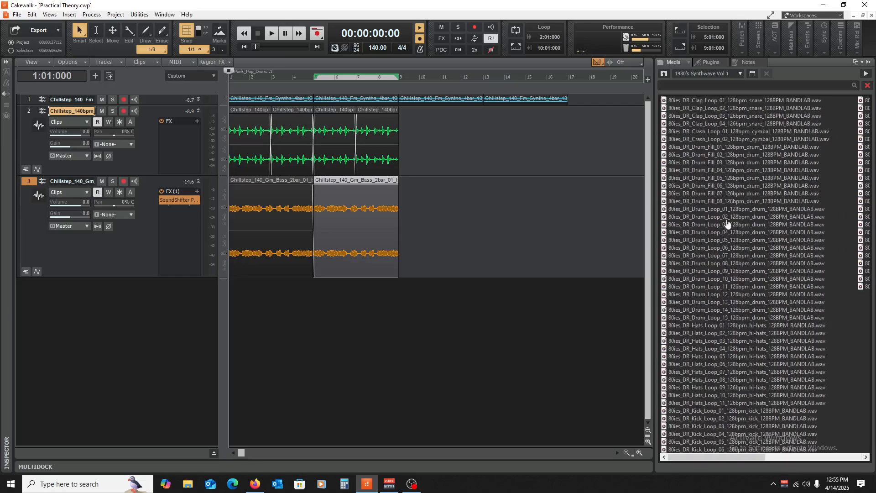
{"action": "left_click", "coordinate": [664, 74]}
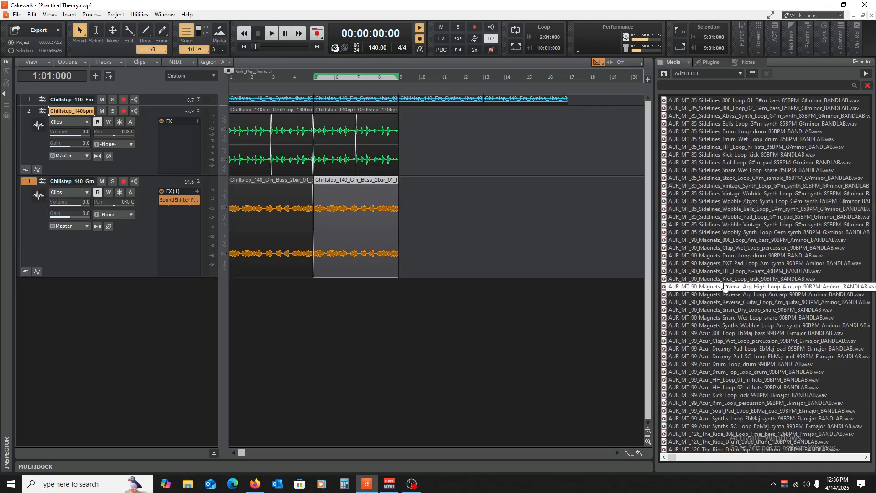
{"action": "scroll", "coordinate": [725, 287], "scroll_direction": "down", "scroll_amount": 15}
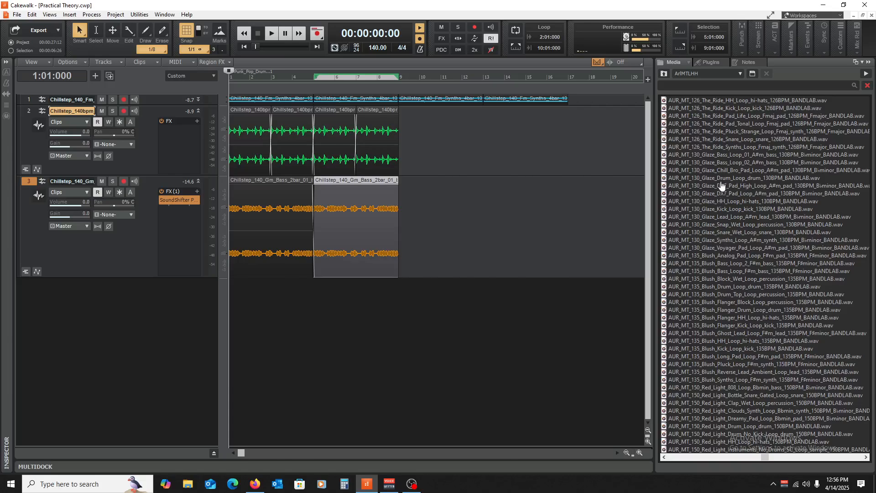
{"action": "left_click", "coordinate": [705, 146]}
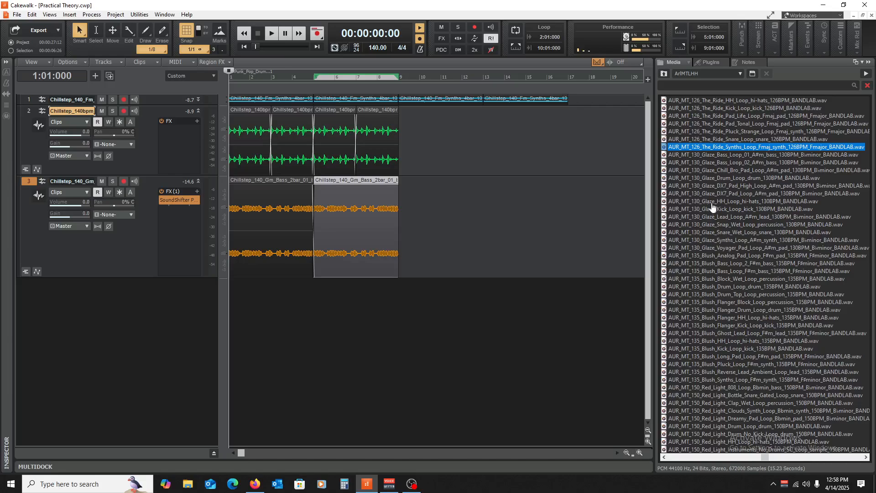
- Switch to Firefox, run an image search for "circle of 5ths" in a new tab, and open the Wikipedia diagram
{"action": "left_click", "coordinate": [254, 484]}
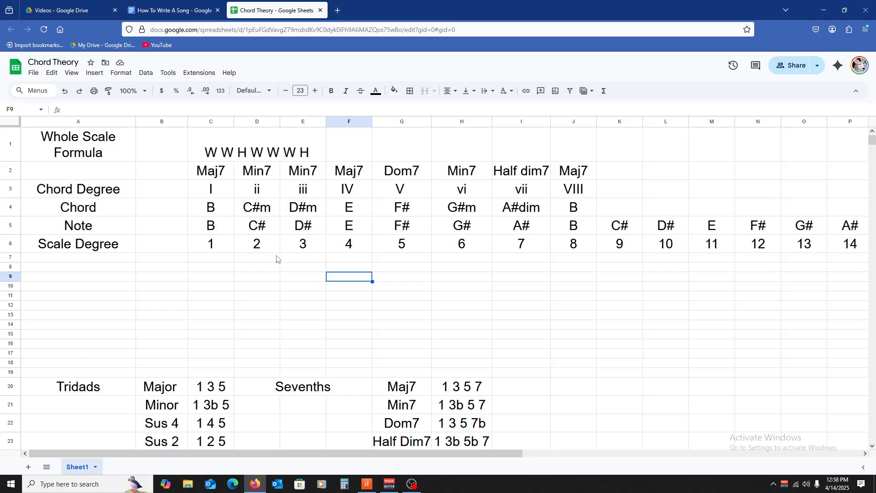
{"action": "left_click", "coordinate": [338, 10]}
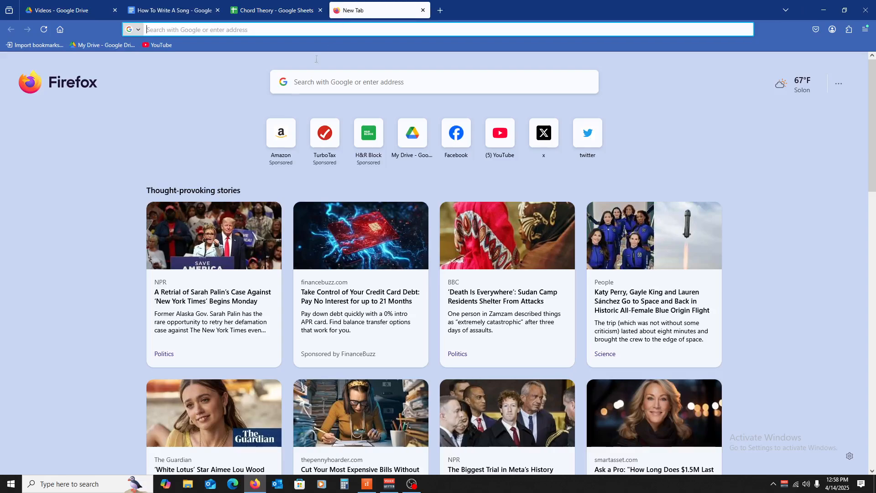
{"action": "left_click", "coordinate": [320, 75]}
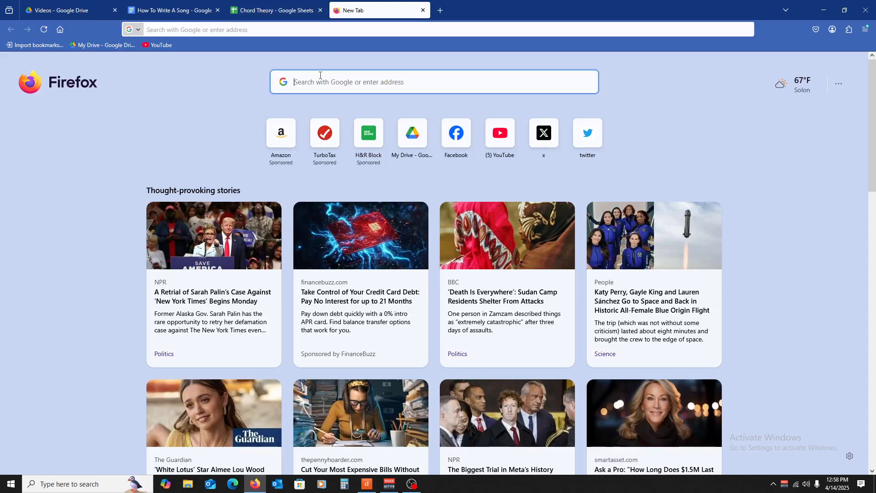
{"action": "type", "text": "cr"}
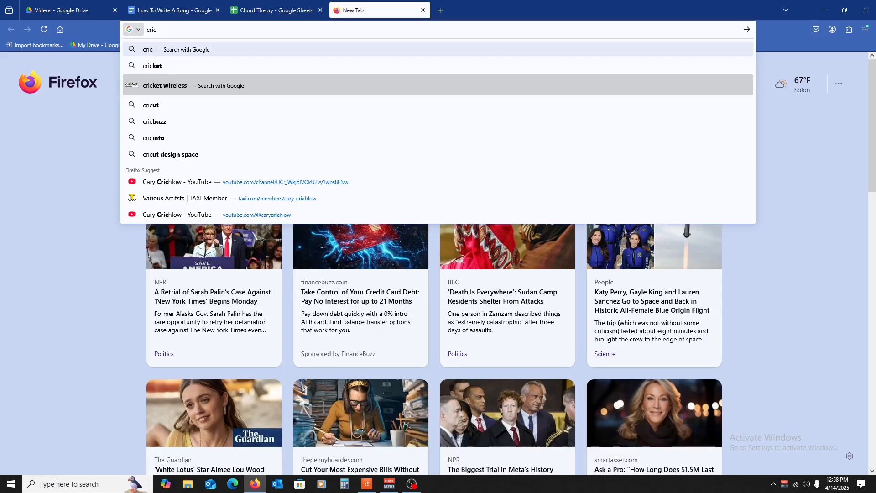
{"action": "key", "text": "BackSpace"}
{"action": "type", "text": "ircle"}
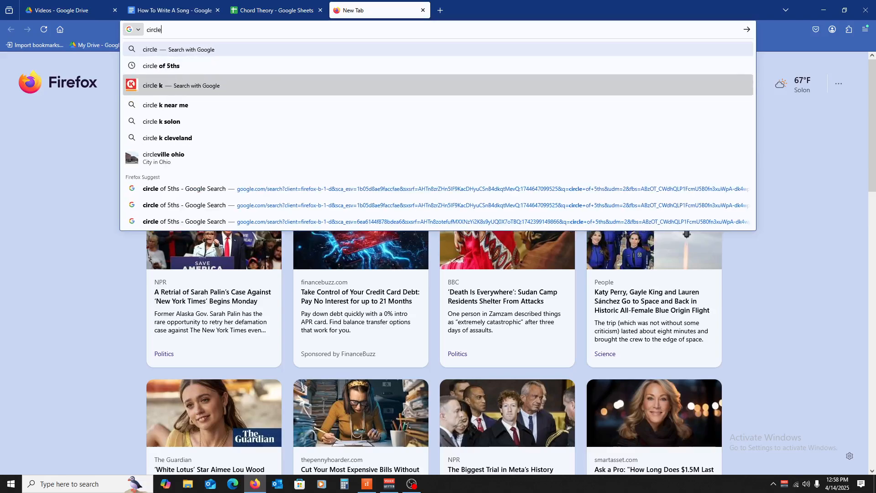
{"action": "left_click", "coordinate": [238, 68]}
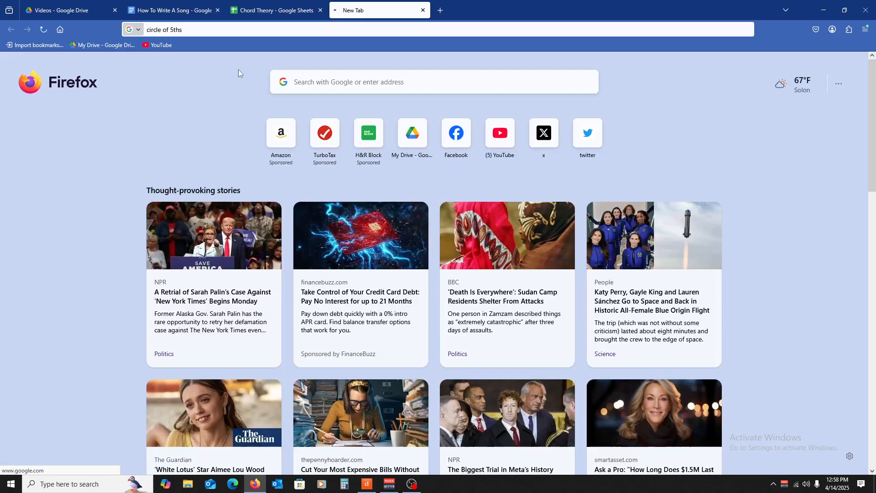
{"action": "left_click", "coordinate": [136, 105]}
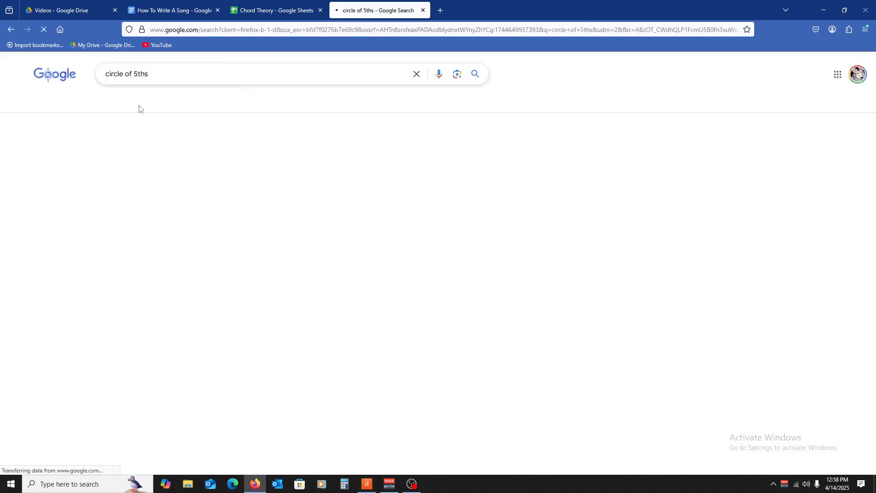
{"action": "left_click", "coordinate": [51, 201]}
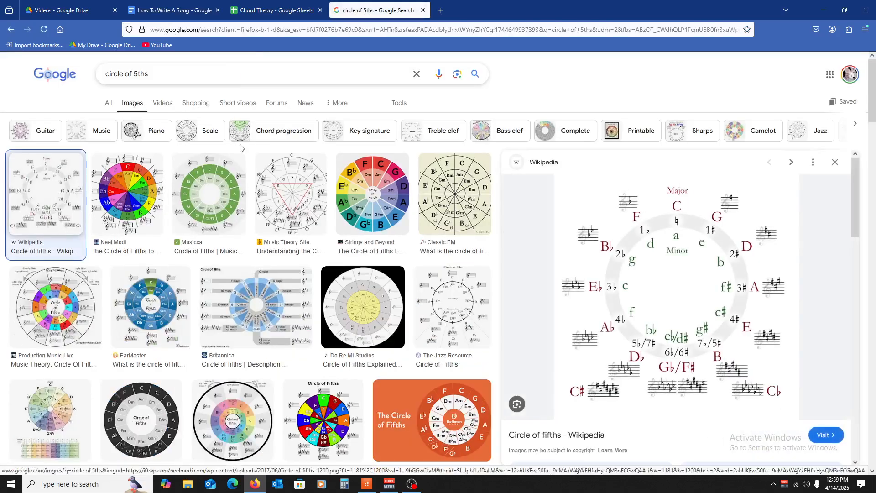
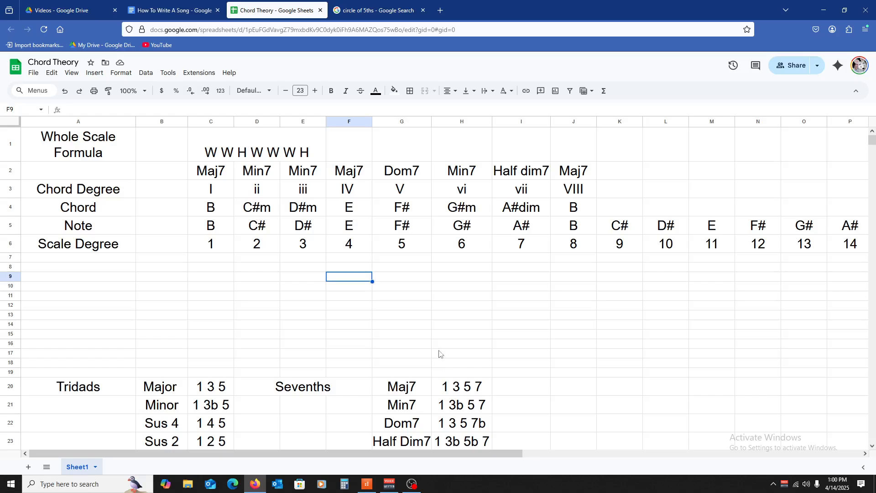
- Close the circle of 5ths search tab, switch back to Cakewalk, and briefly expand the synth track to view its waveform
{"action": "left_click", "coordinate": [423, 10]}
{"action": "left_click", "coordinate": [367, 484]}
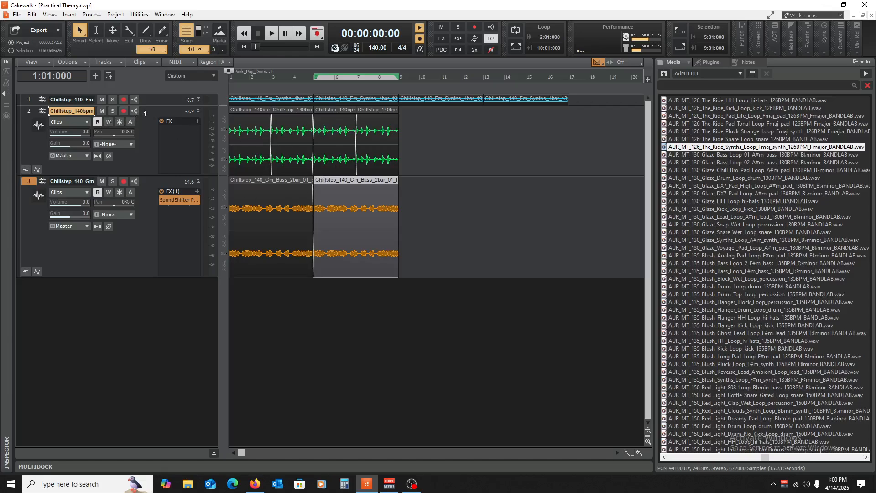
{"action": "left_click_drag", "start_coordinate": [158, 106], "coordinate": [170, 162]}
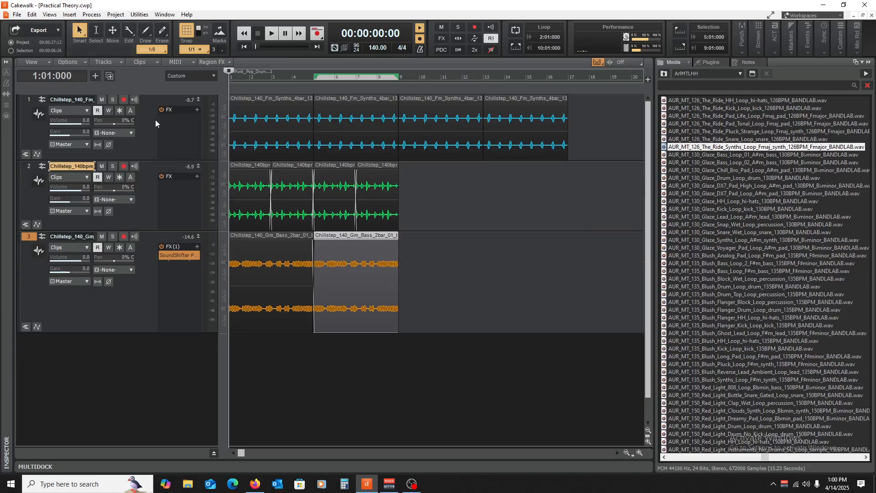
{"action": "left_click", "coordinate": [198, 99]}
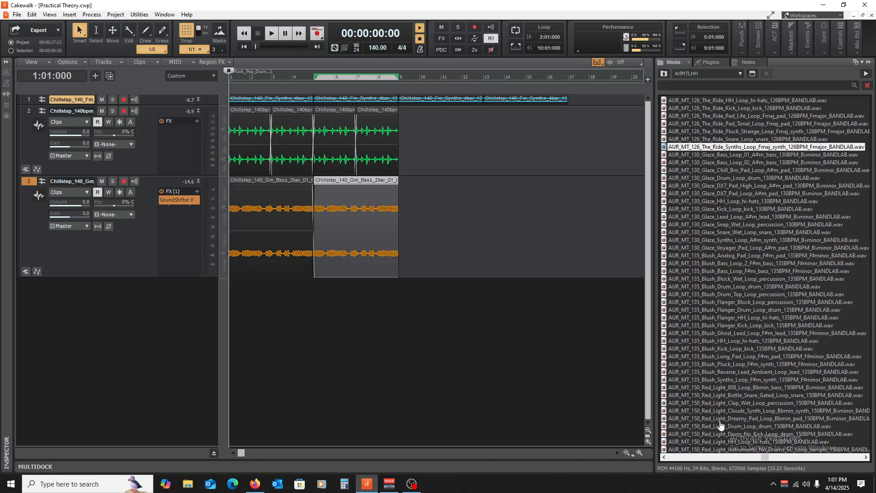
- Add the Sidelines 85 BPM G# minor pad loop from the samples as a new track below the bass, starting at bar 1
{"action": "scroll", "coordinate": [730, 376], "scroll_direction": "down", "scroll_amount": 10}
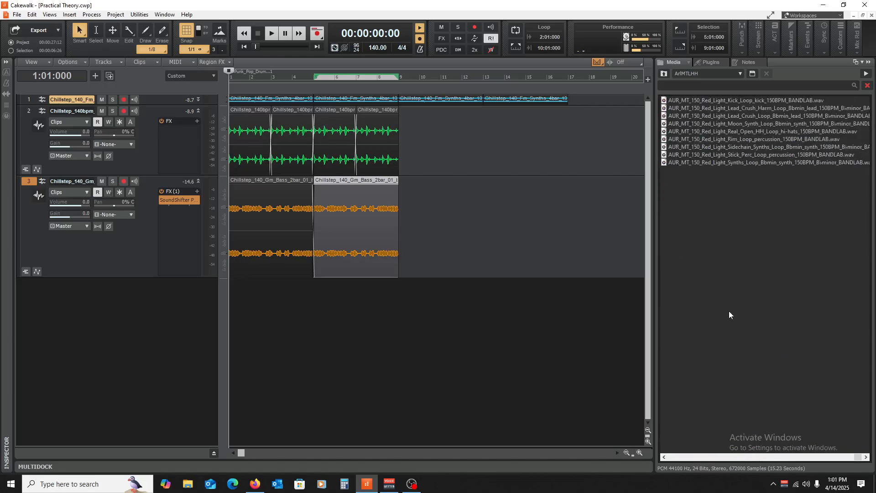
{"action": "scroll", "coordinate": [753, 231], "scroll_direction": "up", "scroll_amount": 10}
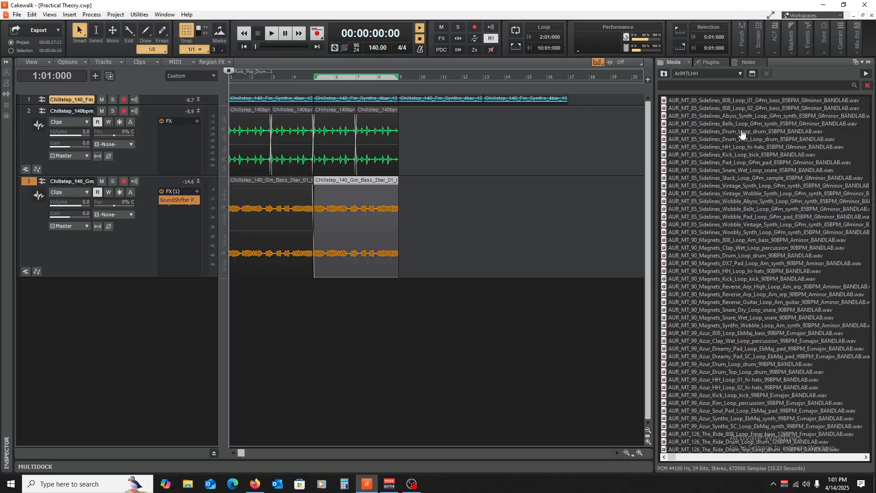
{"action": "left_click", "coordinate": [717, 162]}
{"action": "left_click_drag", "start_coordinate": [719, 163], "coordinate": [111, 286]}
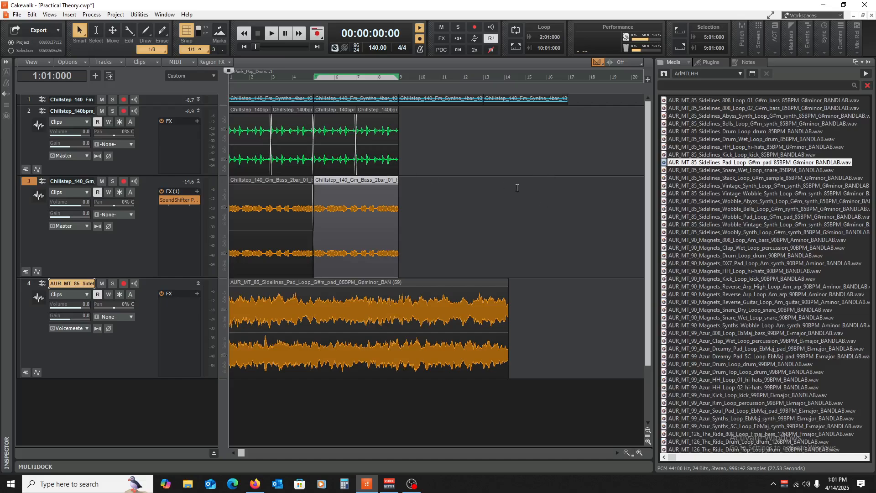
- Time-stretch the pad clip to 60.71% so it ends at bar 9 with the drums and bass, and return the playhead to the start
{"action": "left_click", "coordinate": [510, 276]}
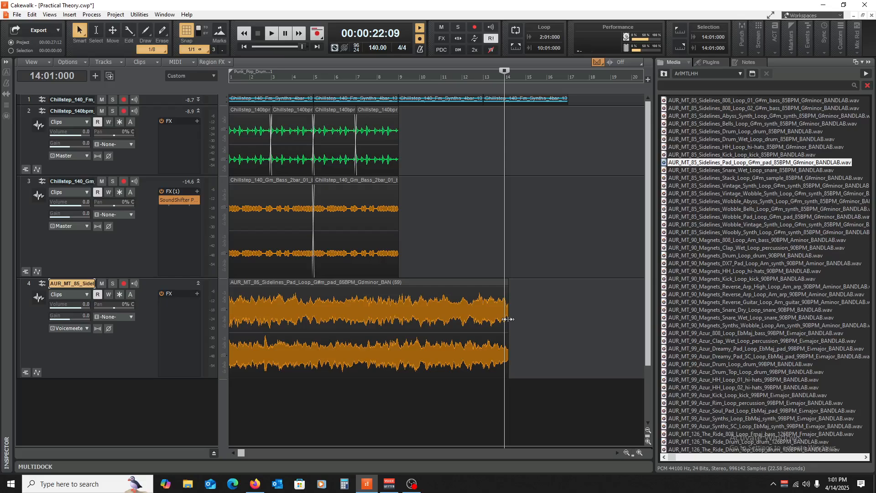
{"action": "left_click_drag", "start_coordinate": [507, 319], "coordinate": [400, 310]}
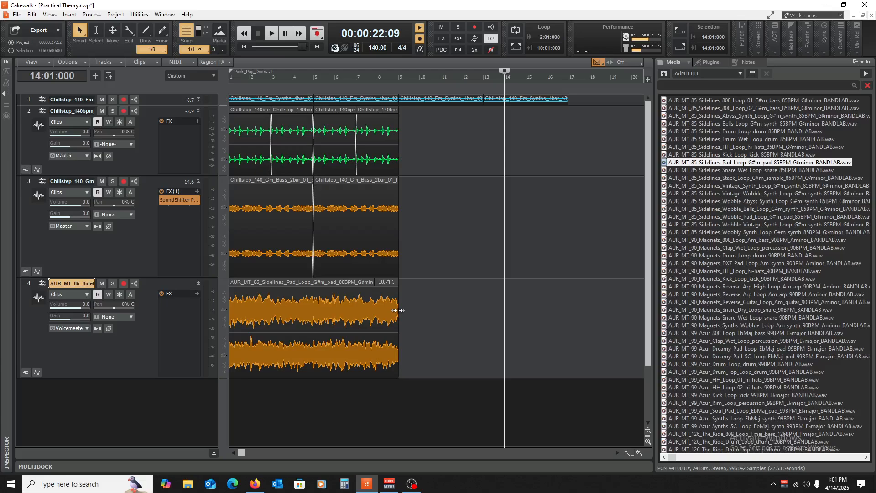
{"action": "left_click", "coordinate": [392, 394]}
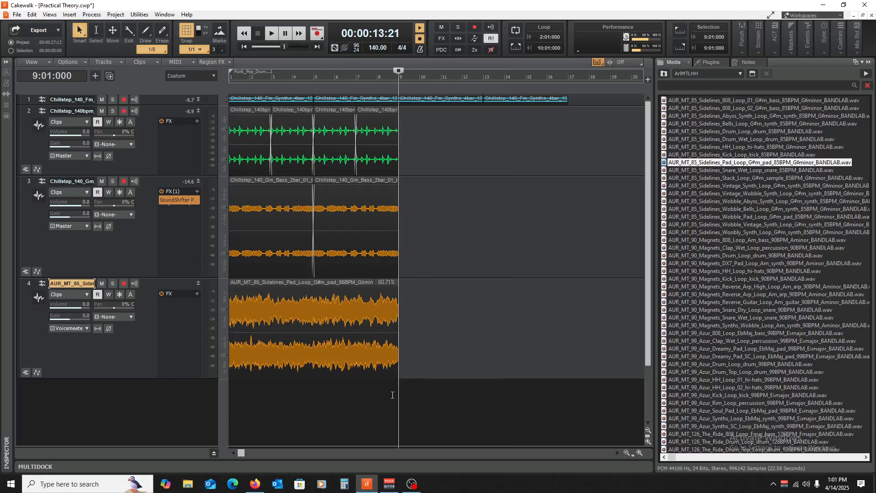
{"action": "key", "text": "w"}
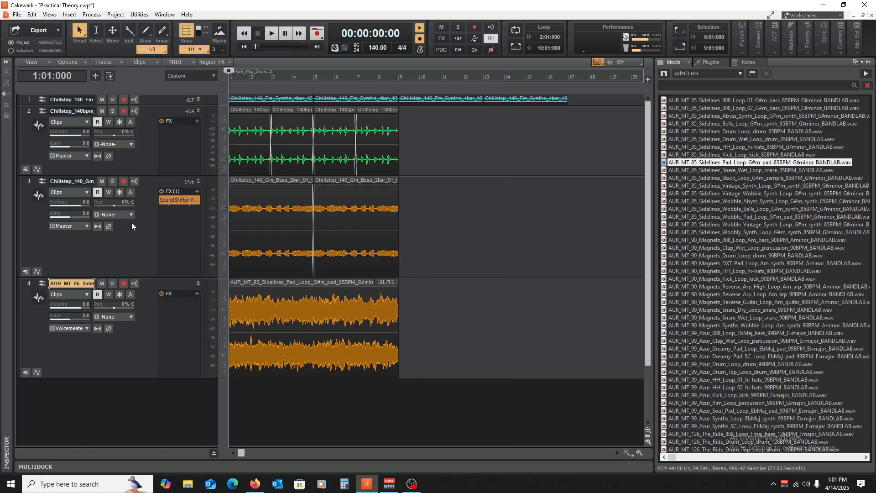
- Route the pad track's output to Master and copy the bass track's SoundShifter effect onto the pad track
{"action": "left_click", "coordinate": [86, 328]}
{"action": "left_click", "coordinate": [137, 268]}
{"action": "left_click_drag", "start_coordinate": [179, 205], "coordinate": [167, 304]}
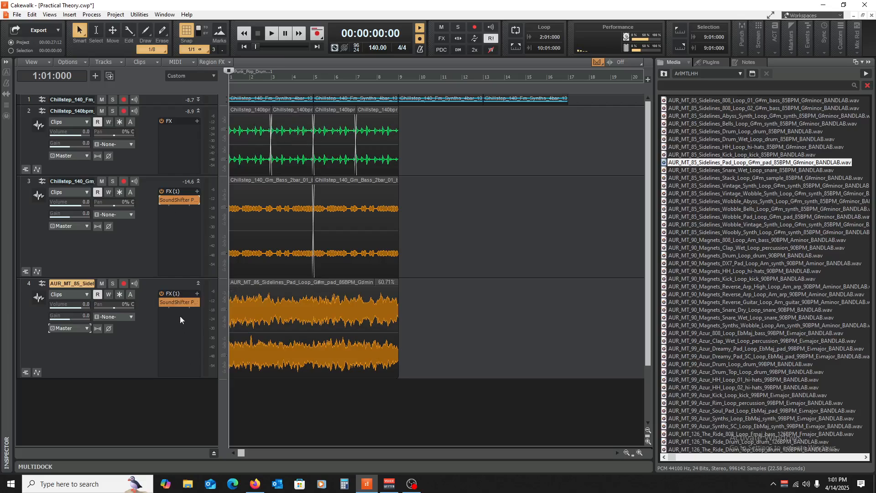
- Lower the pad track's semitone transposition in SoundShifter and close the effect window
{"action": "double_click", "coordinate": [177, 303]}
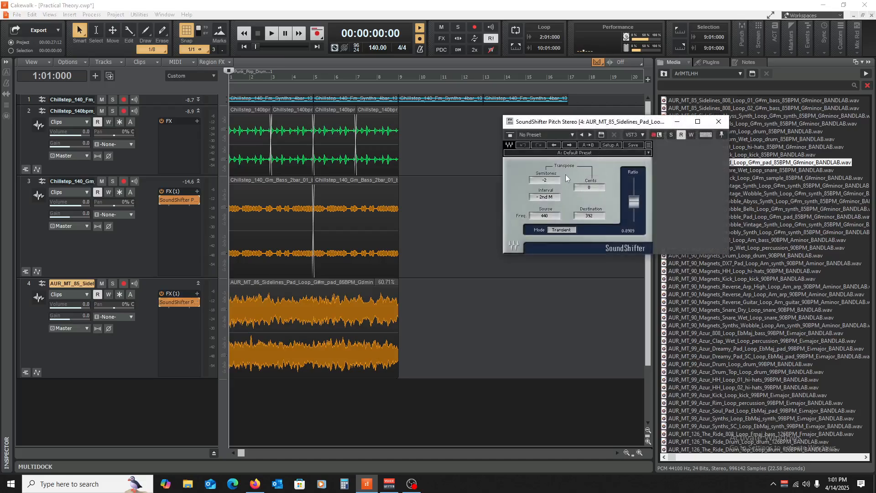
{"action": "left_click", "coordinate": [544, 181]}
{"action": "key", "text": "Down"}
{"action": "left_click", "coordinate": [718, 122]}
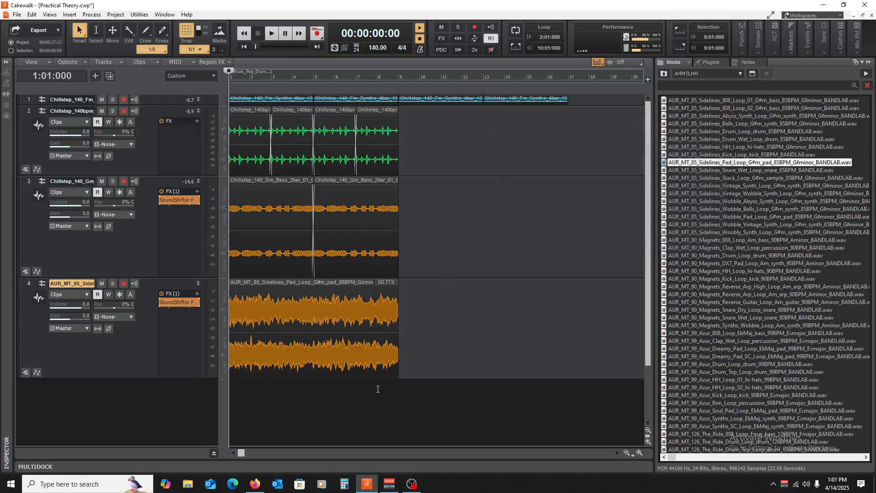
- Play the arrangement from the start to hear the transposed pad with the synth, drums and bass, and stop playback
{"action": "left_click", "coordinate": [392, 407]}
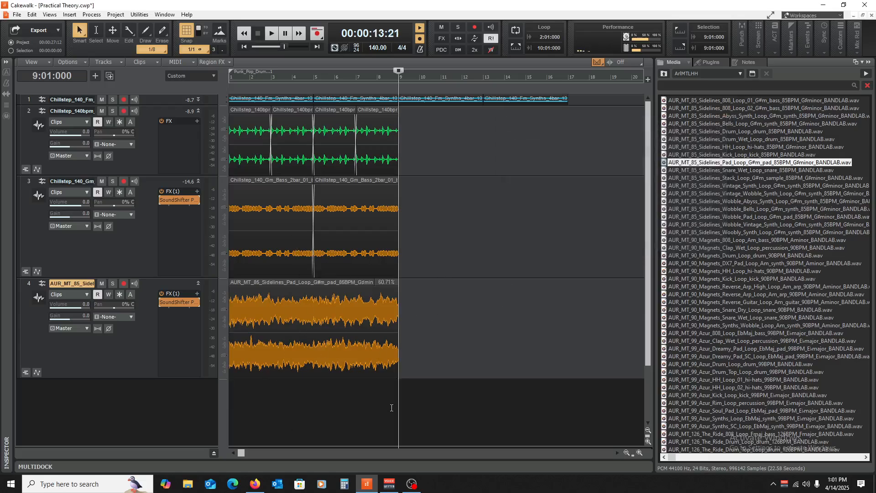
{"action": "key", "text": "w"}
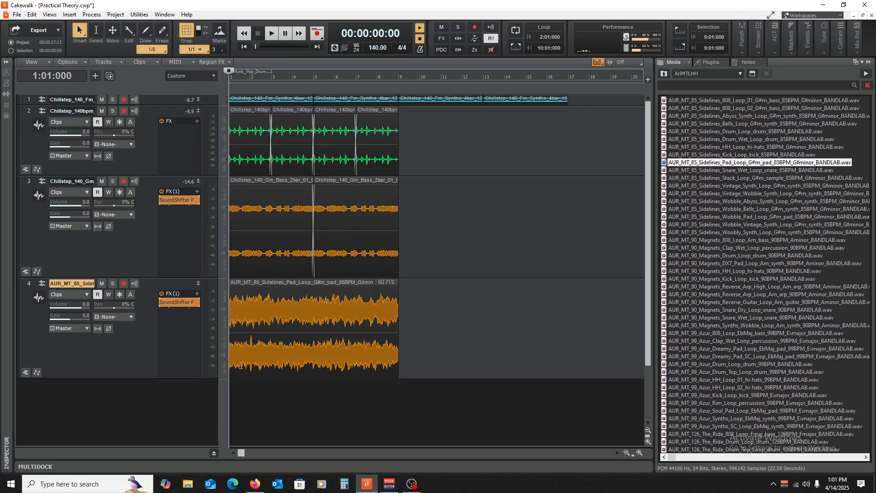
{"action": "key", "text": "space"}
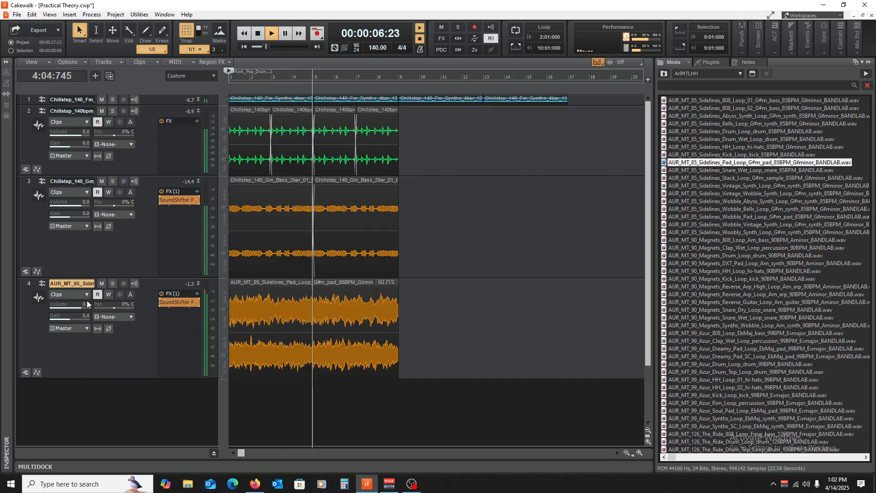
{"action": "key", "text": "space"}
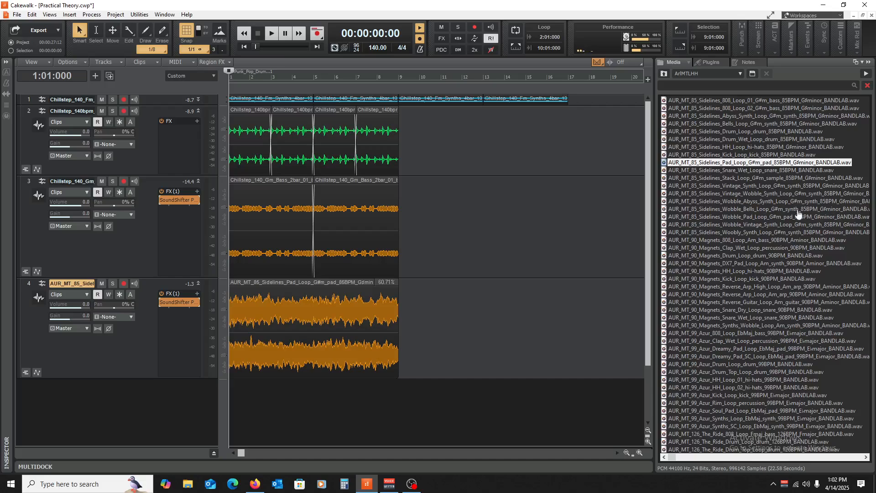
- Return to the Band Lab Sounds folder list and delete all four tracks from the project
{"action": "left_click", "coordinate": [664, 77]}
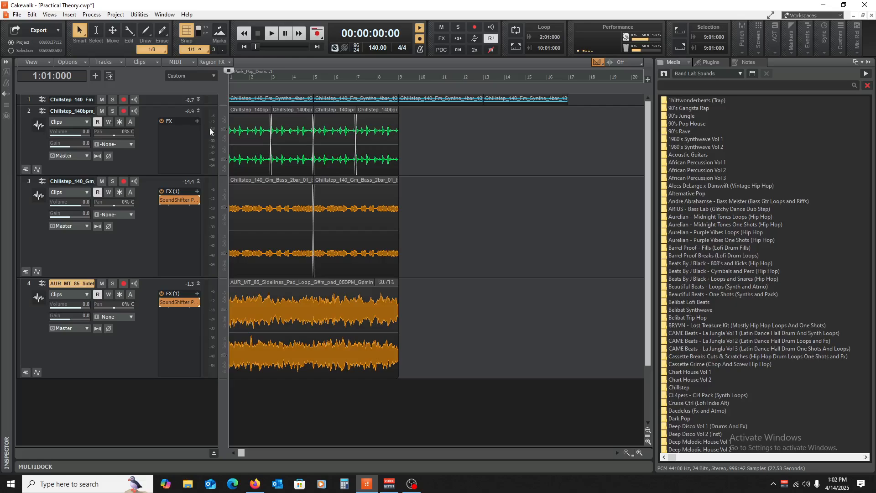
{"action": "double_click", "coordinate": [196, 110]}
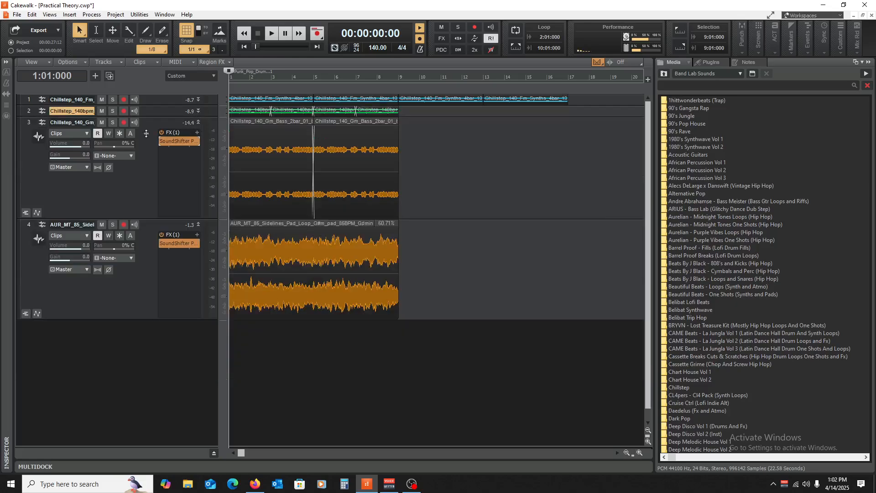
{"action": "left_click_drag", "start_coordinate": [33, 98], "coordinate": [30, 224]}
{"action": "right_click", "coordinate": [161, 101]}
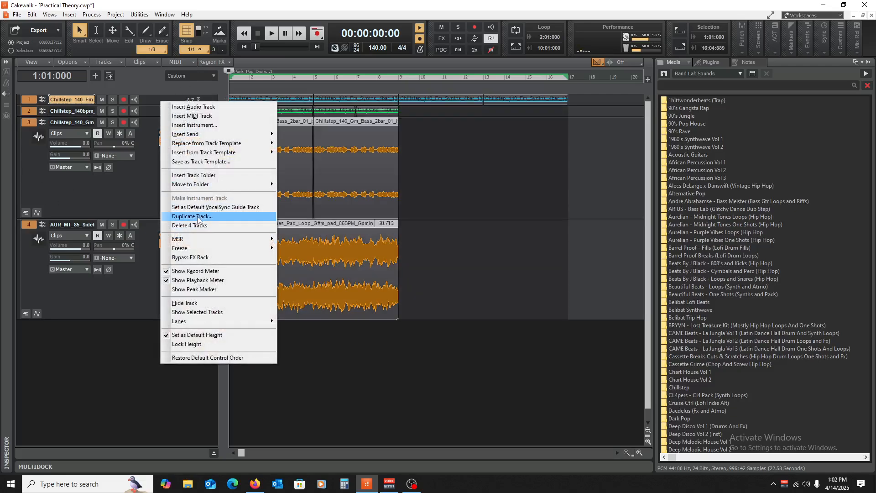
{"action": "left_click", "coordinate": [208, 227]}
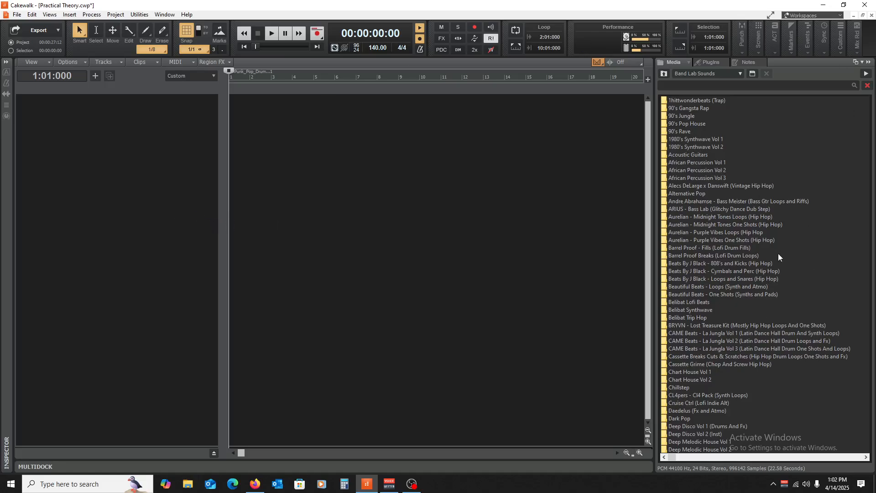
- Open the 90's Gangsta Rap folder, add GR_Kick1_kick_BANDLAB.wav as a new track, and enlarge the track to show its waveform
{"action": "double_click", "coordinate": [689, 108]}
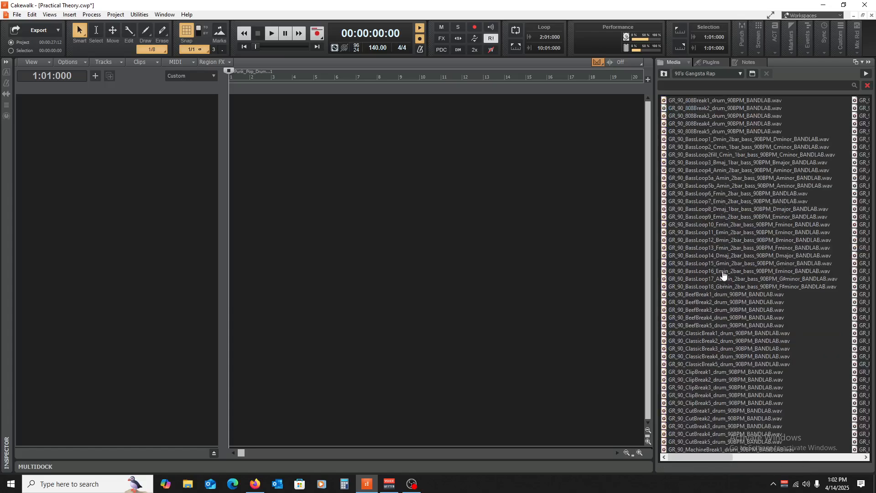
{"action": "scroll", "coordinate": [708, 295], "scroll_direction": "down", "scroll_amount": 10}
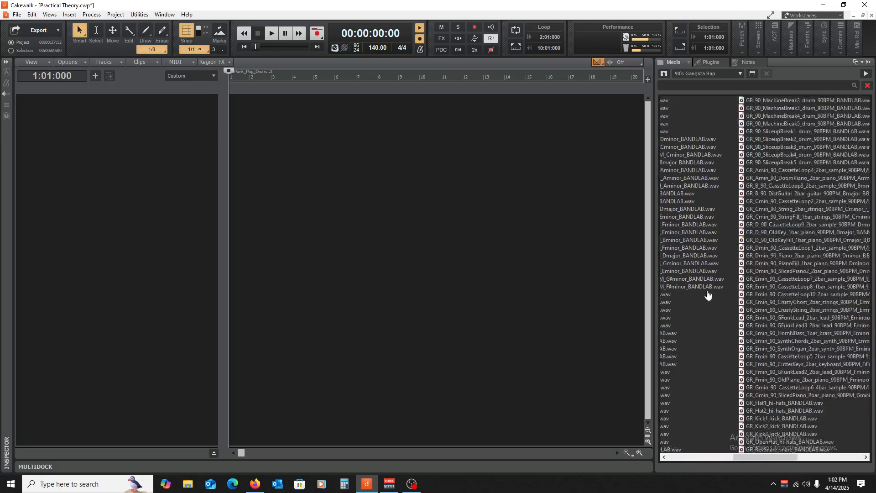
{"action": "scroll", "coordinate": [707, 295], "scroll_direction": "up", "scroll_amount": 3}
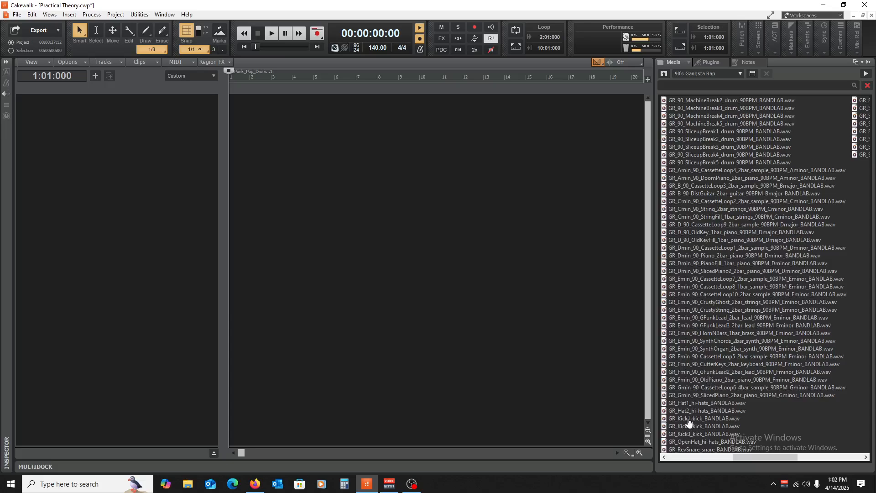
{"action": "left_click_drag", "start_coordinate": [684, 422], "coordinate": [73, 130]}
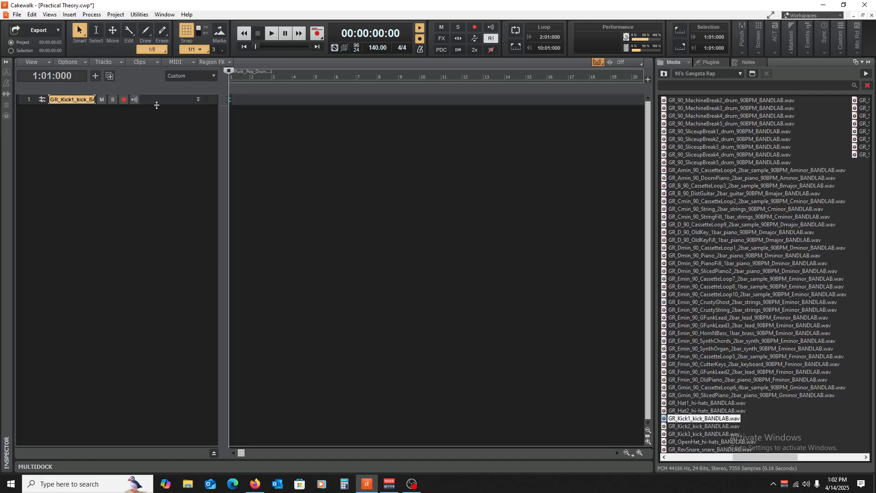
{"action": "left_click_drag", "start_coordinate": [157, 105], "coordinate": [152, 202]}
{"action": "left_click", "coordinate": [867, 64]}
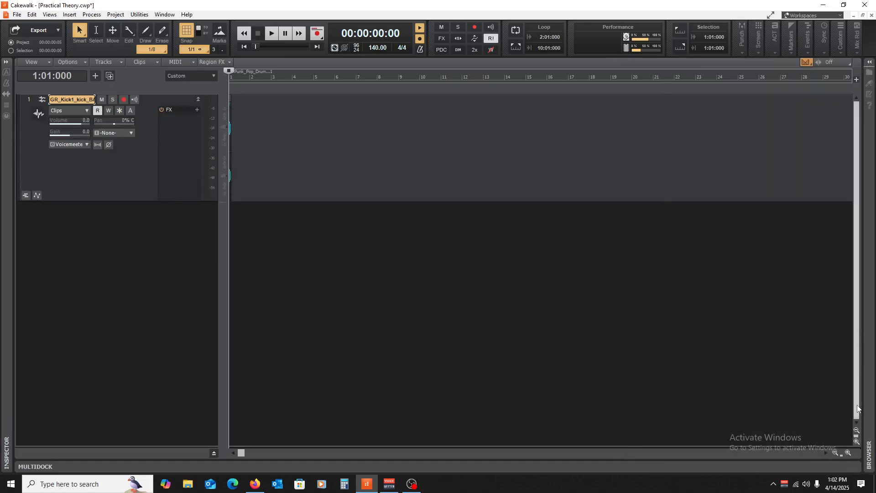
{"action": "left_click", "coordinate": [849, 455]}
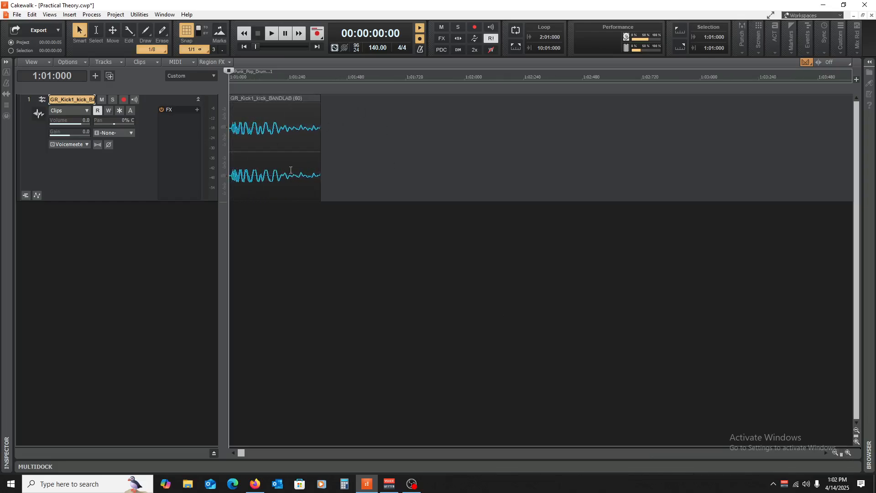
- Route the kick track's output to Master and play the kick sample twice
{"action": "left_click", "coordinate": [82, 145]}
{"action": "left_click", "coordinate": [146, 277]}
{"action": "key", "text": "space"}
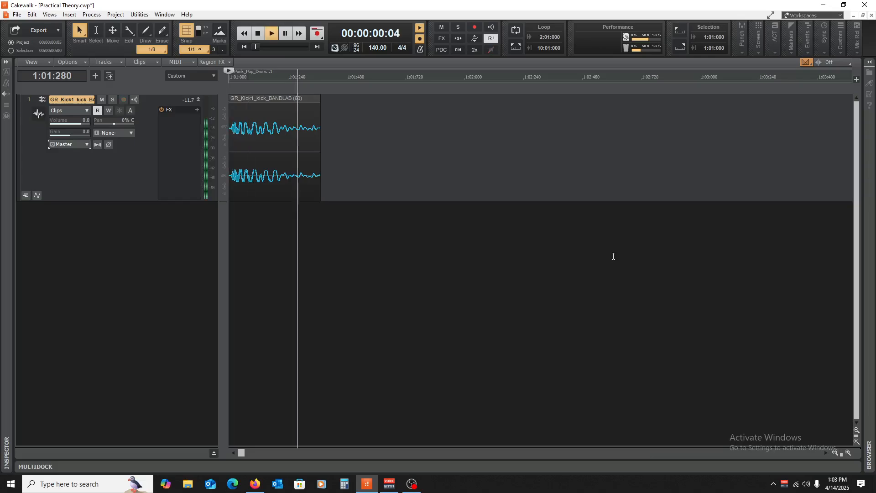
{"action": "key", "text": "space"}
{"action": "key", "text": "space"}
{"action": "key", "text": "space"}
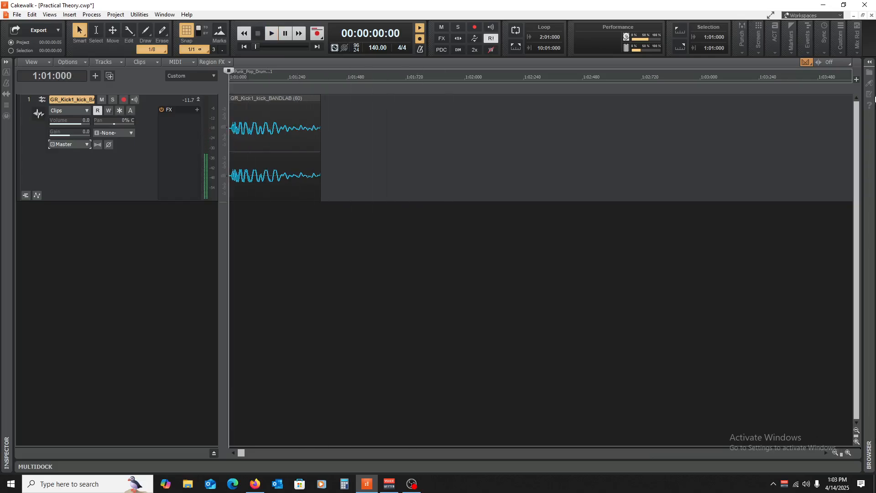
- Add GR_ScratchFX5_fx_BANDLAB.wav as a second track below the kick and enlarge the track's height
{"action": "left_click", "coordinate": [869, 61]}
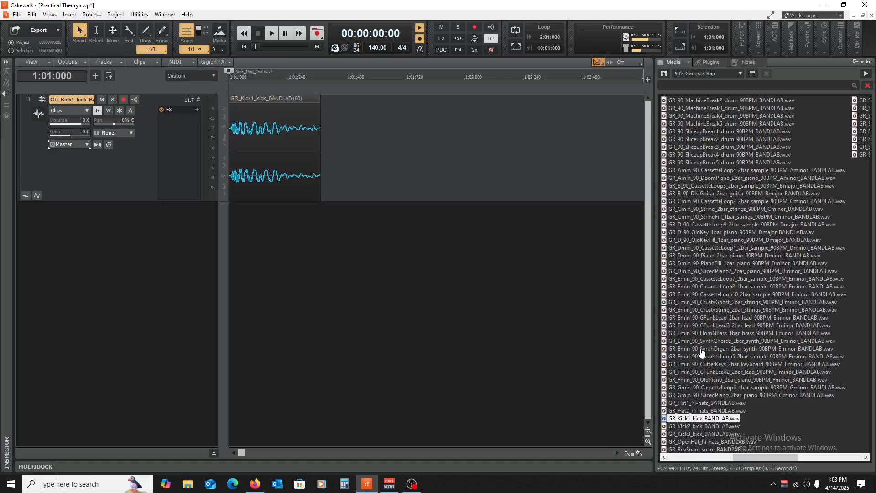
{"action": "scroll", "coordinate": [701, 353], "scroll_direction": "down", "scroll_amount": 5}
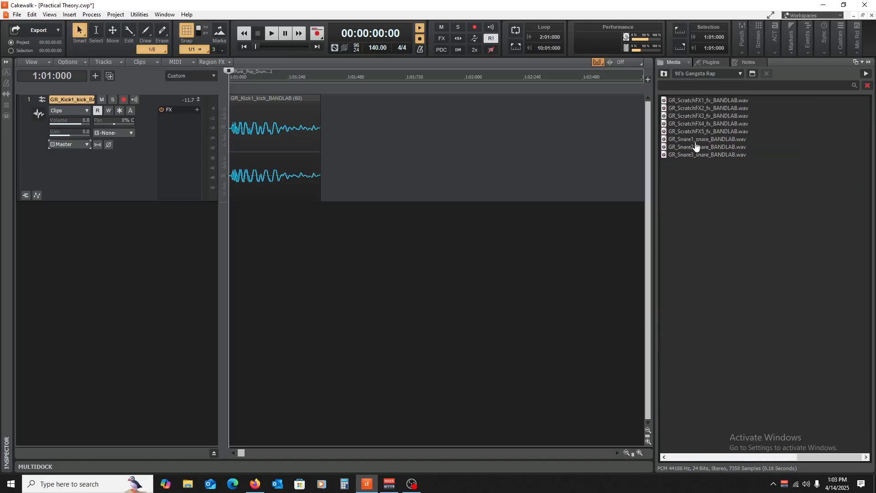
{"action": "left_click_drag", "start_coordinate": [697, 131], "coordinate": [130, 238]}
{"action": "left_click_drag", "start_coordinate": [162, 213], "coordinate": [163, 311]}
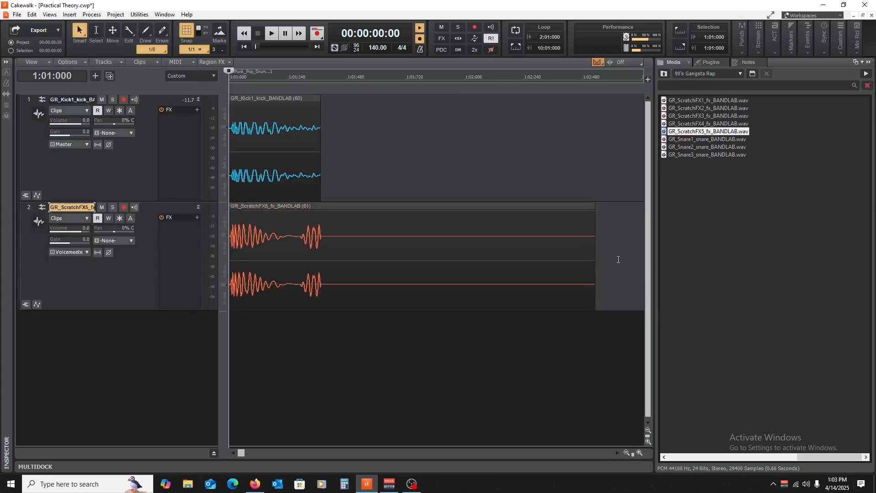
{"action": "left_click", "coordinate": [867, 62]}
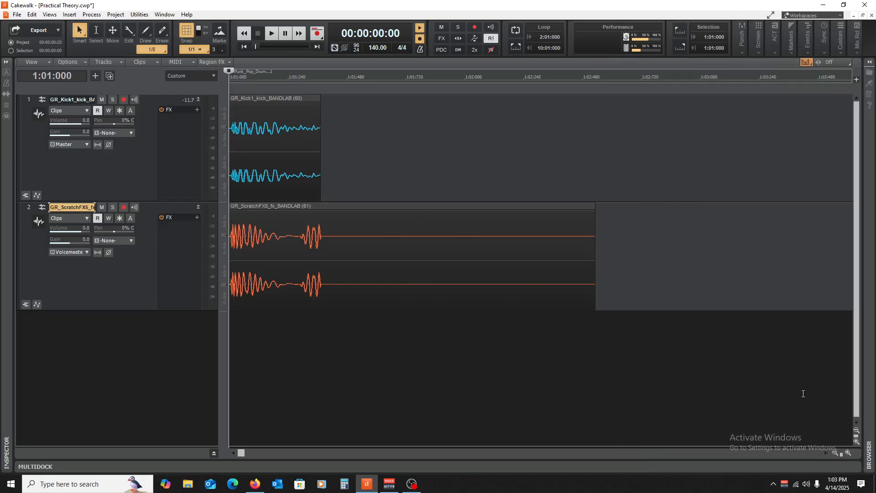
- Set the snap resolution to 1/16 and return the playhead to the project start
{"action": "left_click", "coordinate": [834, 449]}
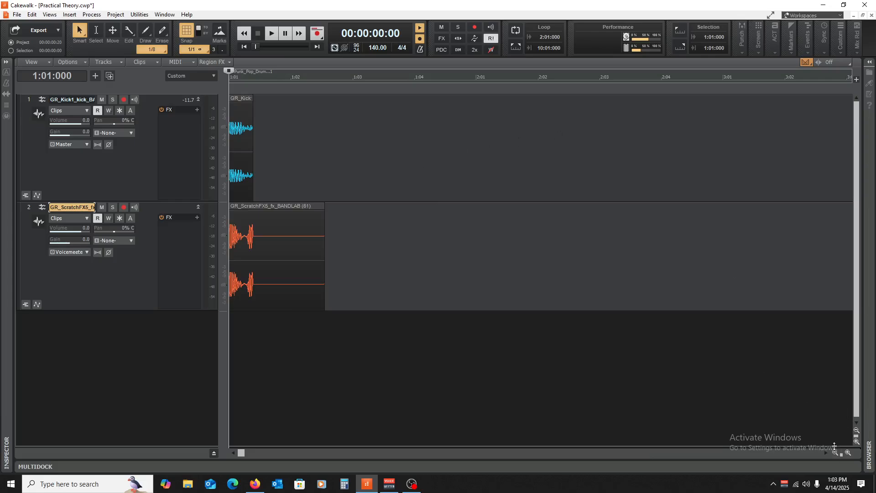
{"action": "left_click", "coordinate": [834, 452]}
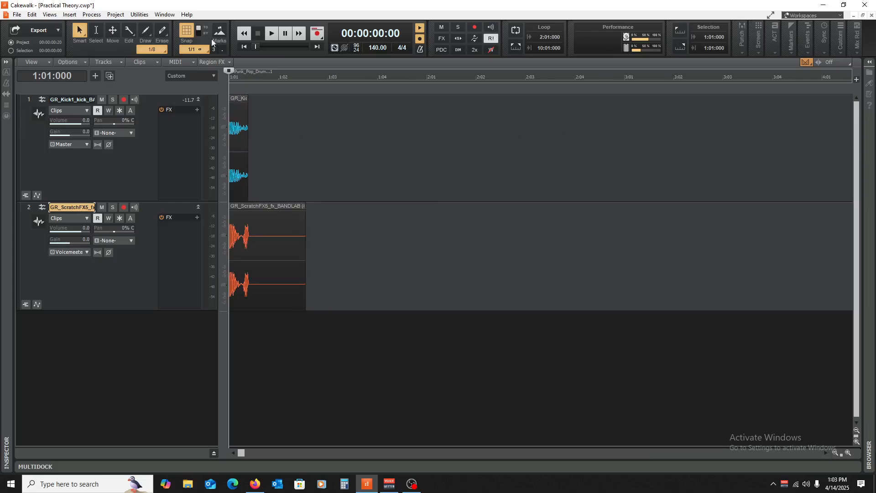
{"action": "left_click", "coordinate": [192, 49]}
{"action": "left_click", "coordinate": [217, 114]}
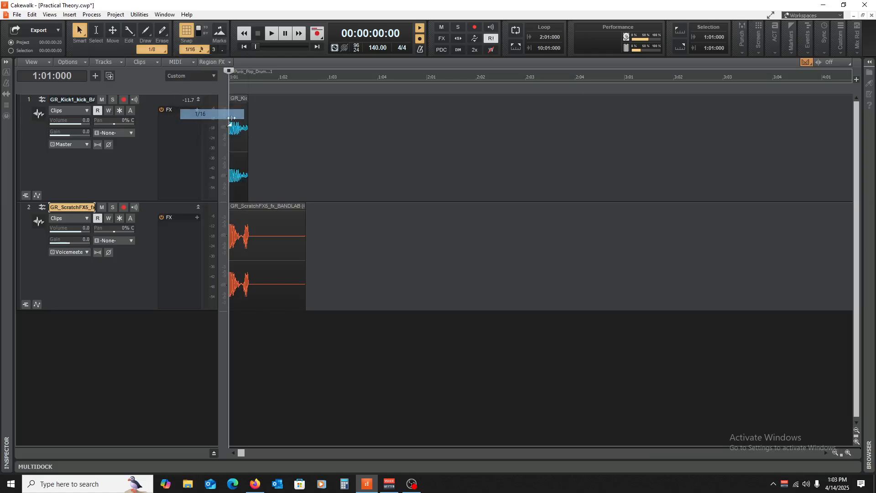
{"action": "left_click", "coordinate": [277, 117]}
{"action": "key", "text": "w"}
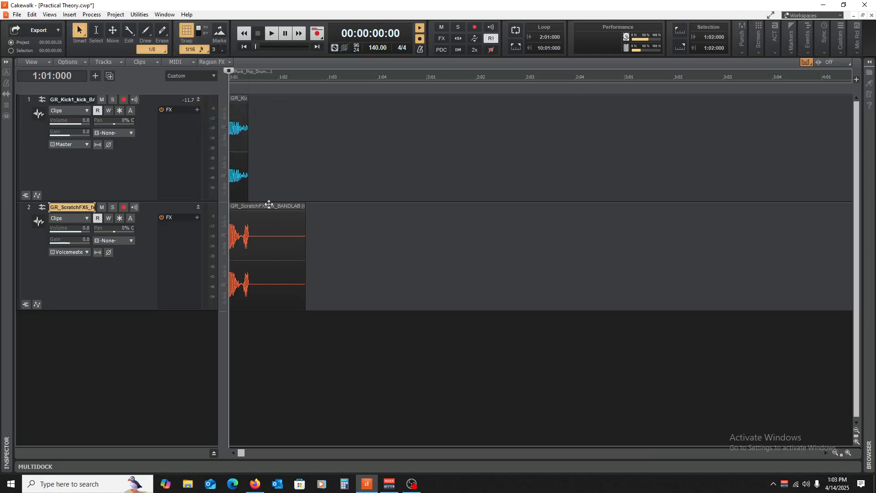
- Move the ScratchFX5 clip to beat 2 of the first measure and place a copy at beat 4
{"action": "left_click", "coordinate": [243, 213]}
{"action": "left_click_drag", "start_coordinate": [238, 209], "coordinate": [287, 209]}
{"action": "left_click", "coordinate": [270, 151]}
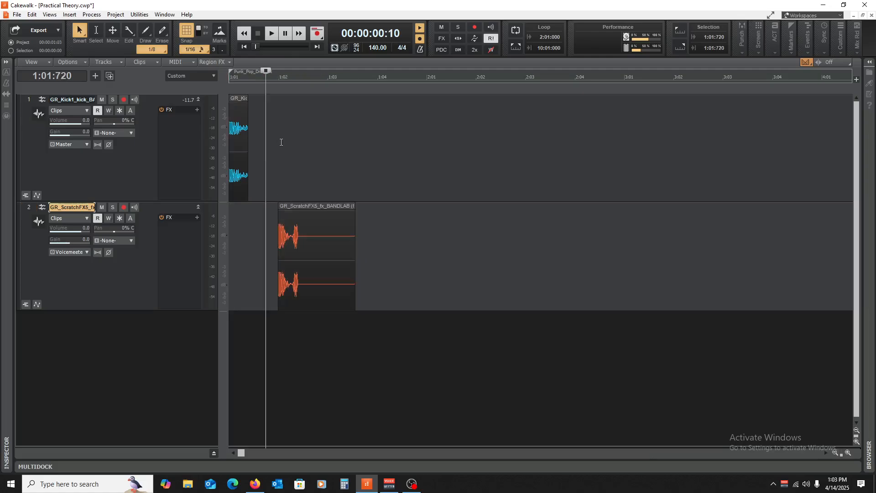
{"action": "left_click", "coordinate": [280, 80]}
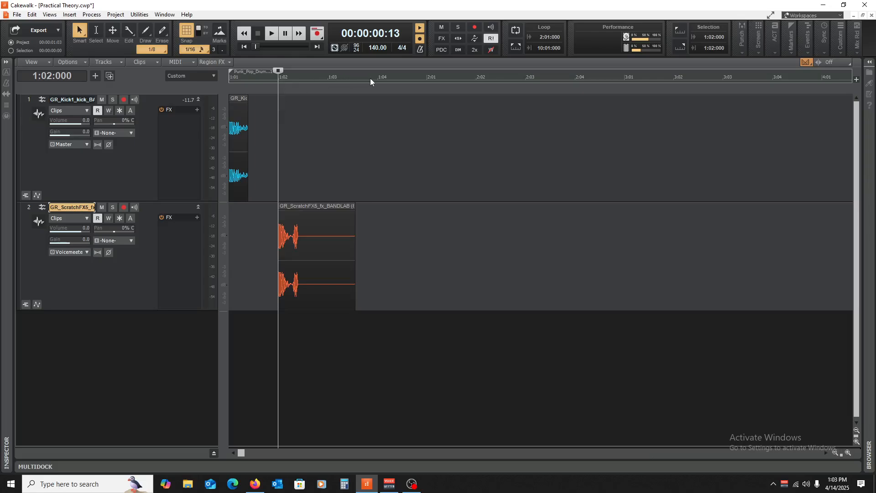
{"action": "left_click_drag", "start_coordinate": [291, 208], "coordinate": [389, 229]}
{"action": "left_click", "coordinate": [375, 128]}
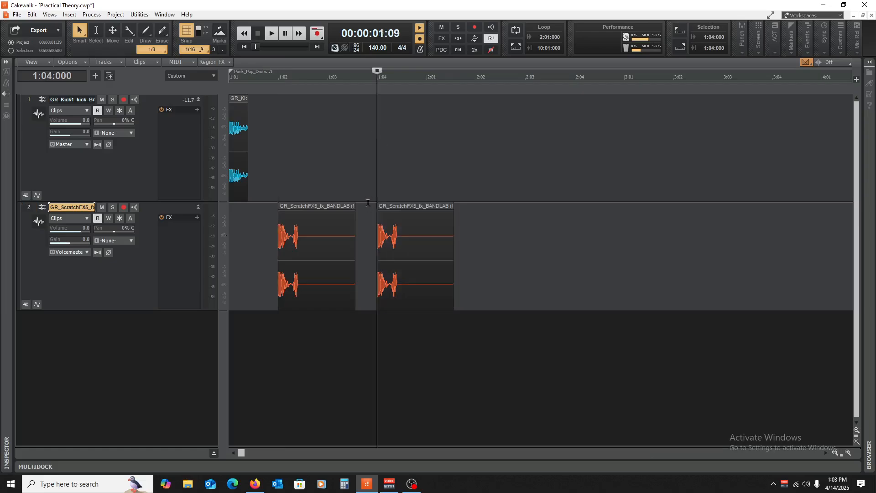
- Play the kick and scratch pattern from the project start and stop playback
{"action": "key", "text": "ctrl+Home"}
{"action": "key", "text": "space"}
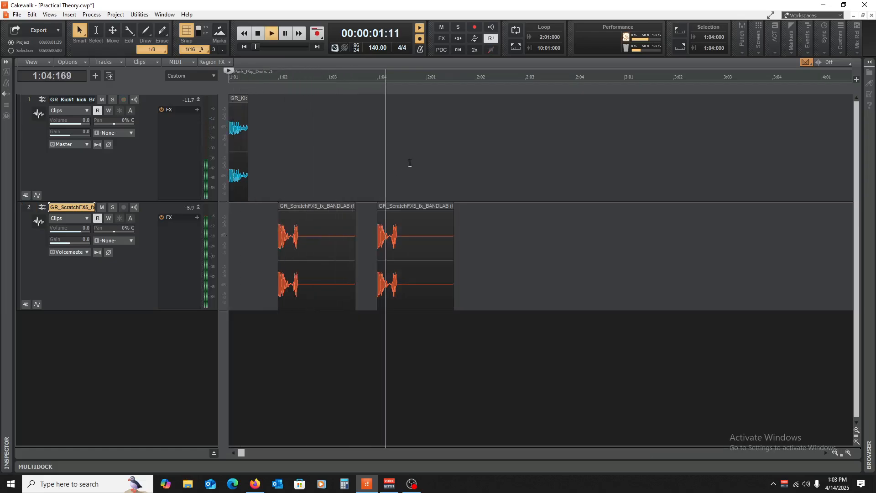
{"action": "key", "text": "space"}
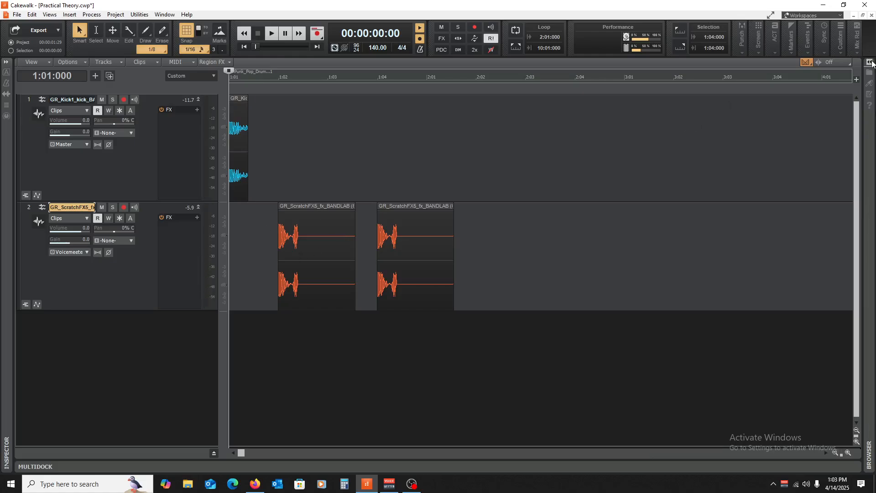
- Delete both ScratchFX5 clips from the second track
{"action": "left_click", "coordinate": [870, 63]}
{"action": "mouse_move", "coordinate": [534, 244]}
{"action": "left_mouse_down"}
{"action": "mouse_move", "coordinate": [386, 256]}
{"action": "mouse_move", "coordinate": [332, 274]}
{"action": "left_mouse_up"}
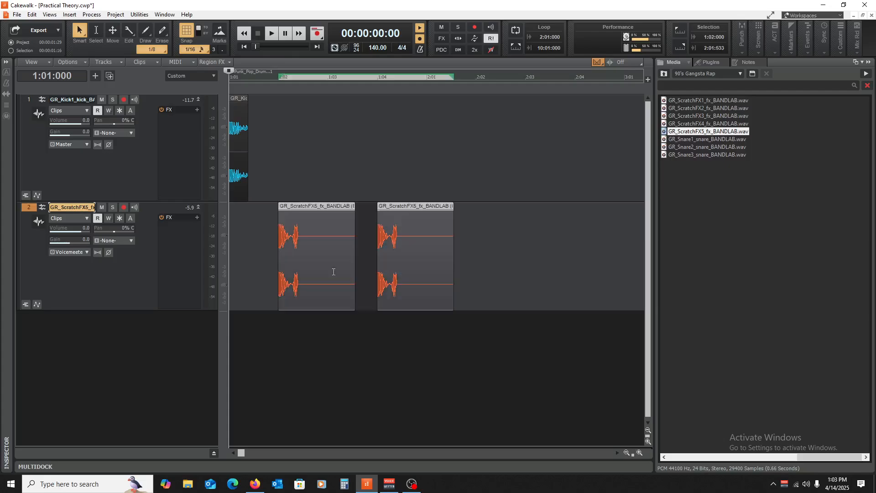
{"action": "key", "text": "Delete"}
- Add GR_Snare1_snare_BANDLAB.wav as a new track, delete the empty ScratchFX5 track, and enlarge the snare track
{"action": "left_click", "coordinate": [685, 147]}
{"action": "left_click", "coordinate": [684, 134]}
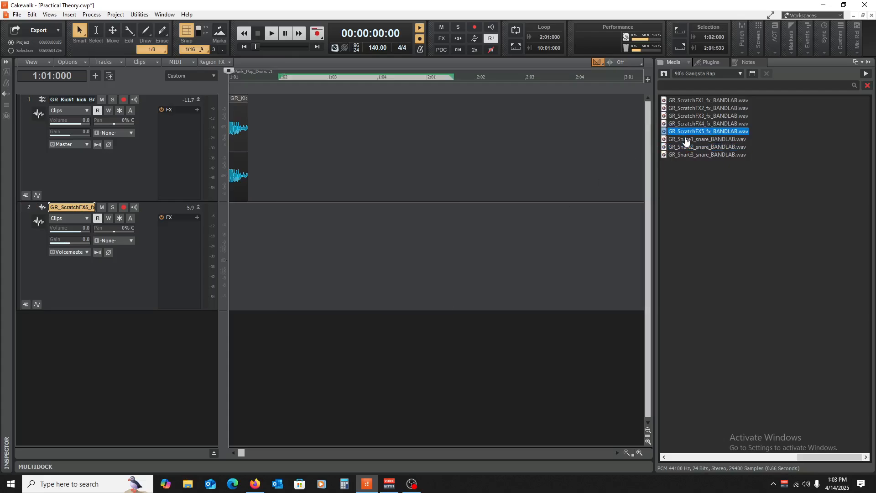
{"action": "left_click_drag", "start_coordinate": [686, 140], "coordinate": [104, 405]}
{"action": "left_click", "coordinate": [29, 207]}
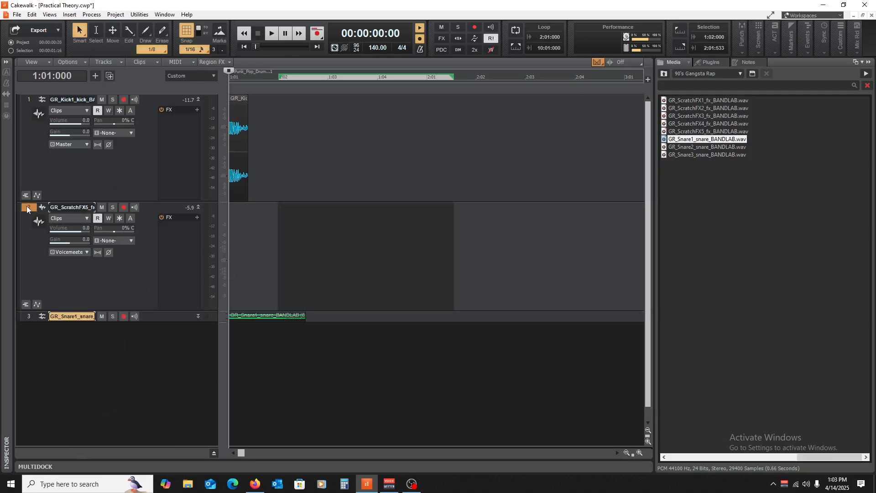
{"action": "right_click", "coordinate": [160, 206]}
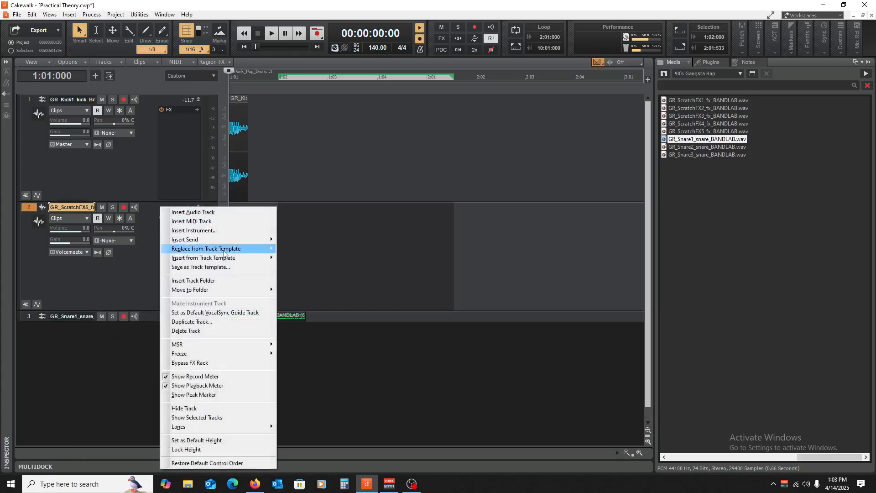
{"action": "left_click", "coordinate": [203, 331]}
{"action": "left_click_drag", "start_coordinate": [157, 297], "coordinate": [158, 300]}
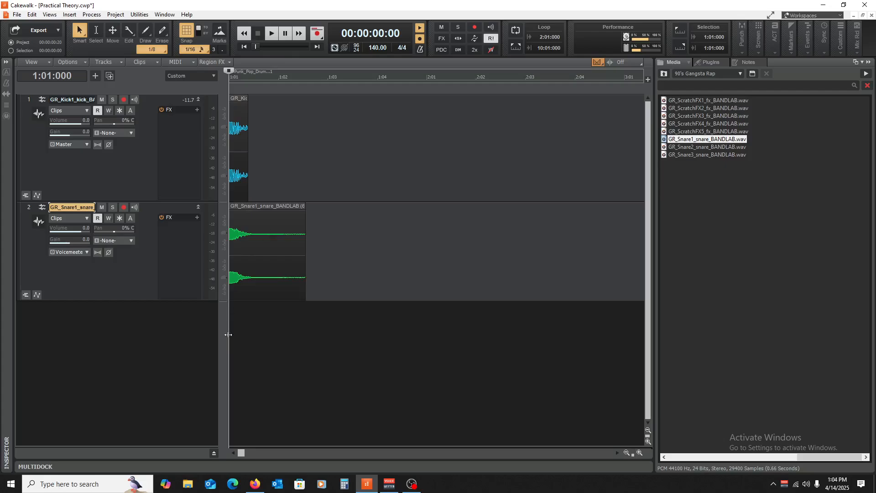
- Move the snare clip to beat 2 of the first measure and place a copy at beat 4
{"action": "left_click_drag", "start_coordinate": [252, 214], "coordinate": [313, 213]}
{"action": "left_click", "coordinate": [280, 117]}
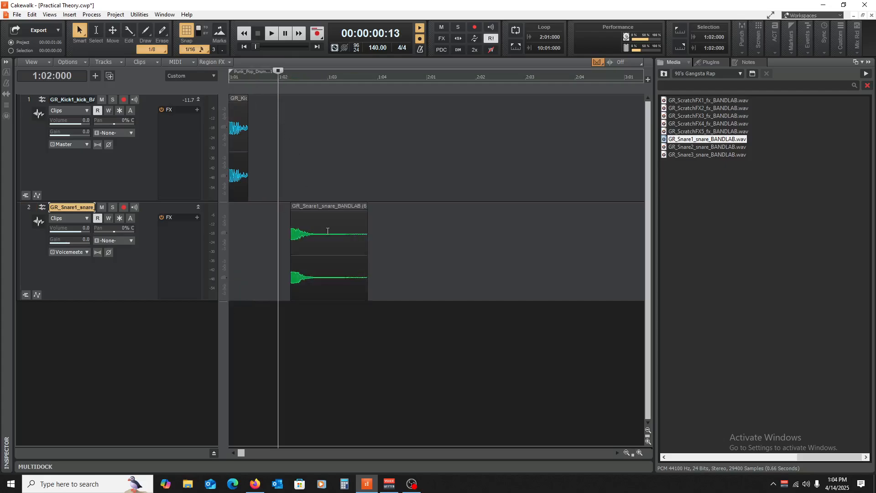
{"action": "left_click", "coordinate": [317, 209]}
{"action": "left_click_drag", "start_coordinate": [318, 204], "coordinate": [386, 230]}
{"action": "left_click", "coordinate": [380, 117]}
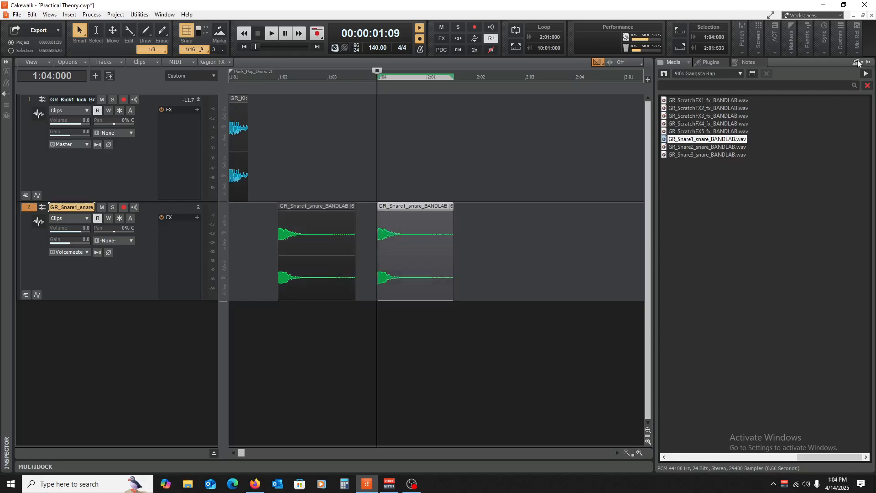
- Play the kick and snare pattern from the project start and stop playback
{"action": "left_click", "coordinate": [482, 150]}
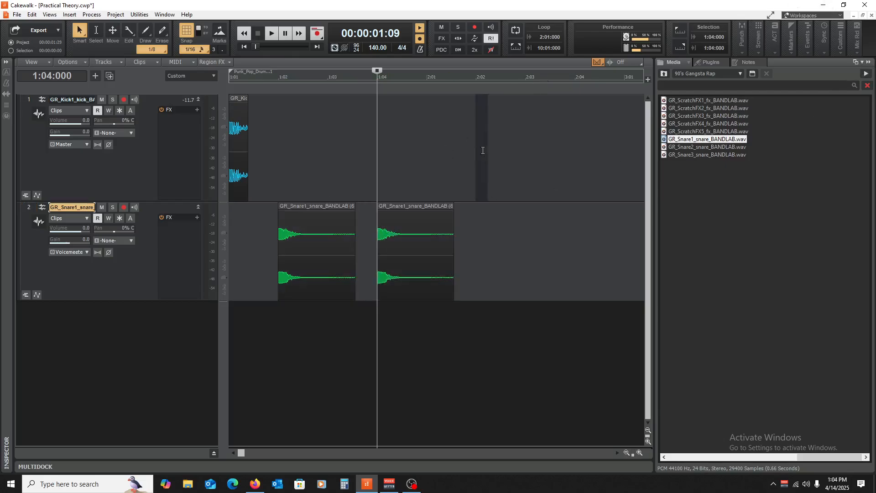
{"action": "key", "text": "w"}
{"action": "left_click", "coordinate": [447, 143]}
{"action": "key", "text": "w"}
{"action": "key", "text": "space"}
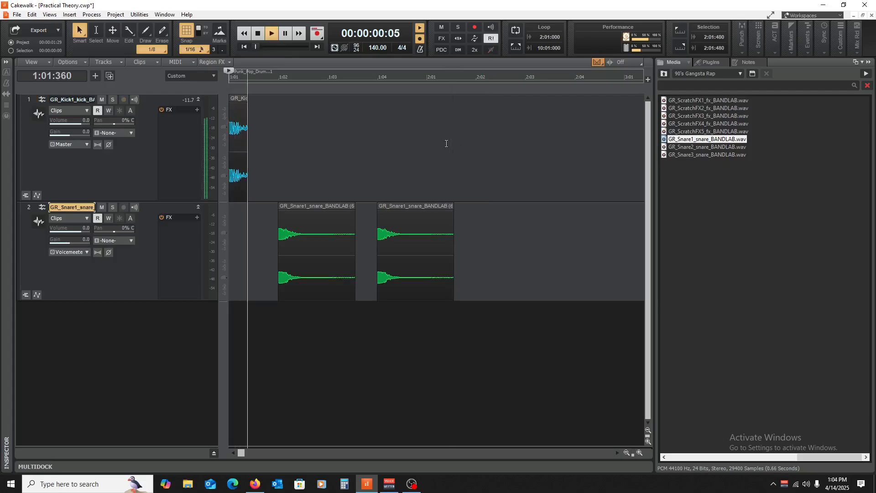
{"action": "key", "text": "space"}
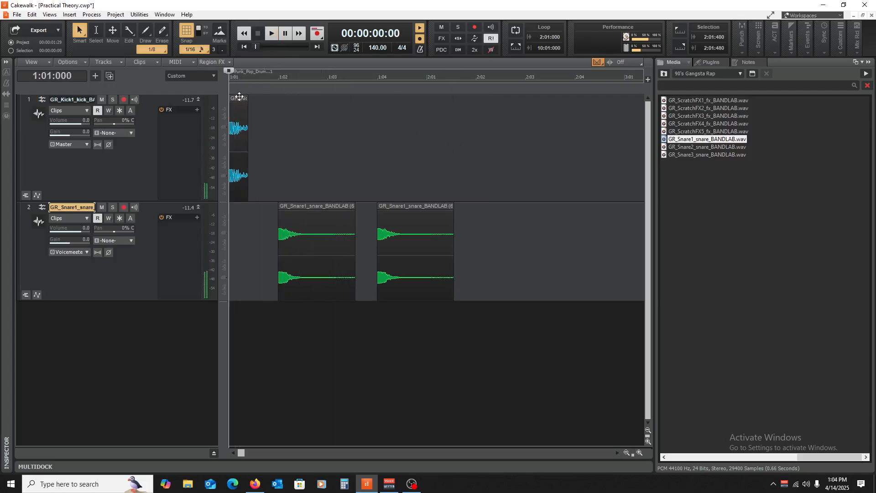
- Copy the kick clip to 1:03:720, just before the second snare, and return the playhead to the project start
{"action": "left_click_drag", "start_coordinate": [239, 97], "coordinate": [368, 111]}
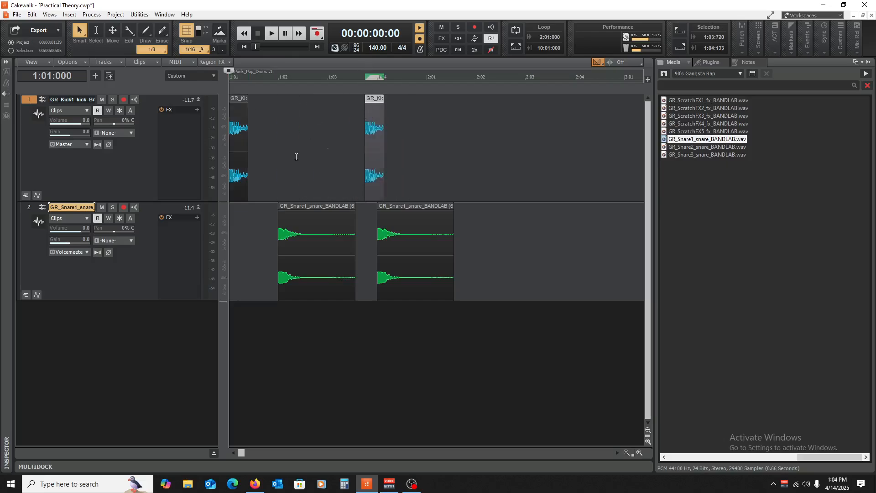
{"action": "left_click", "coordinate": [367, 361]}
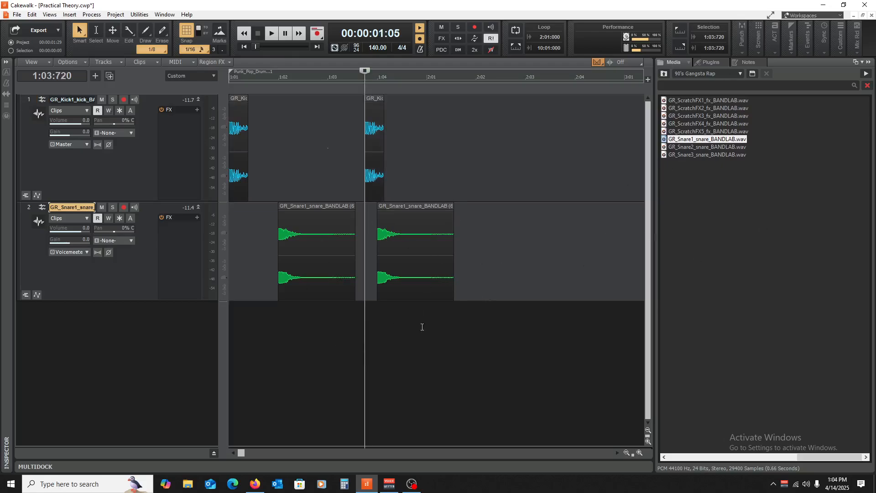
{"action": "key", "text": "w"}
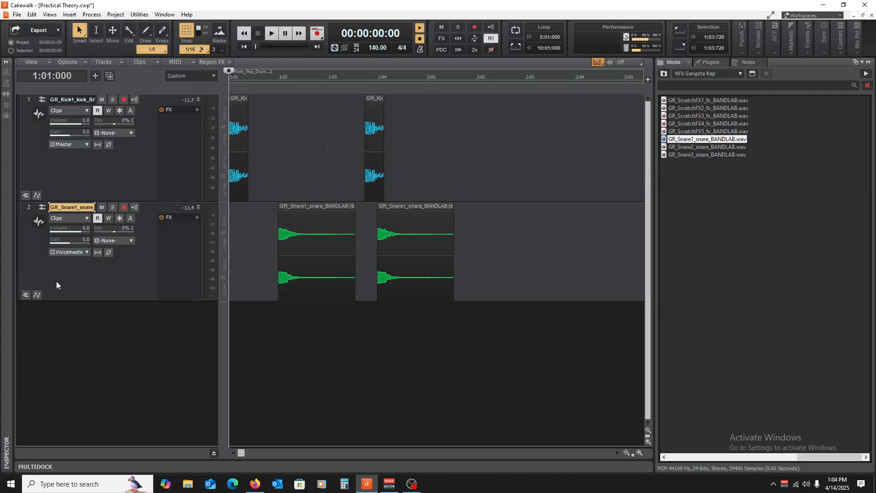
- Route the snare track's output to Master and play the kick and snare pattern
{"action": "left_click", "coordinate": [78, 253]}
{"action": "left_click", "coordinate": [110, 386]}
{"action": "key", "text": "space"}
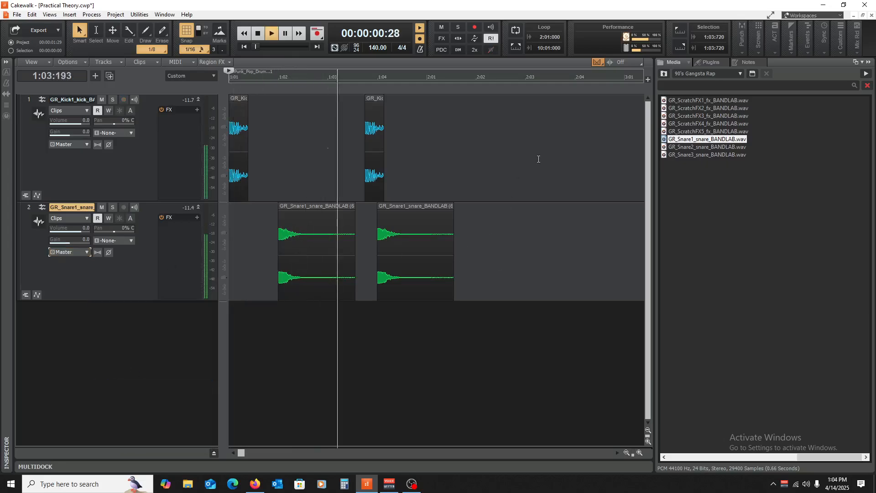
- Stop playback, move the second kick clip earlier to 1:03:480, and play the adjusted kick and snare pattern
{"action": "key", "text": "space"}
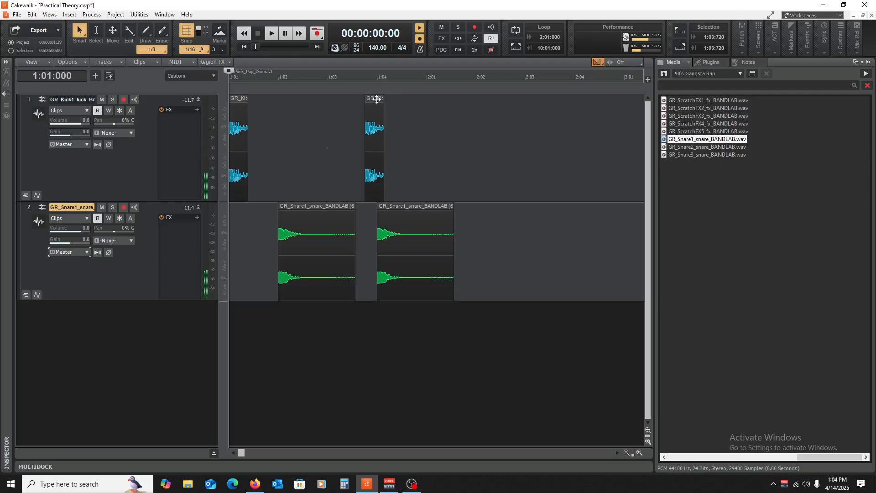
{"action": "left_click_drag", "start_coordinate": [380, 100], "coordinate": [369, 100]}
{"action": "key", "text": "space"}
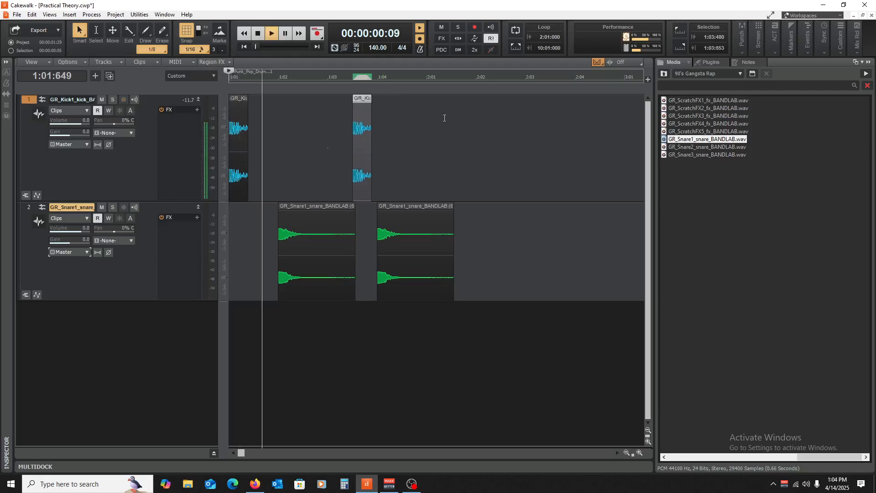
{"action": "key", "text": "space"}
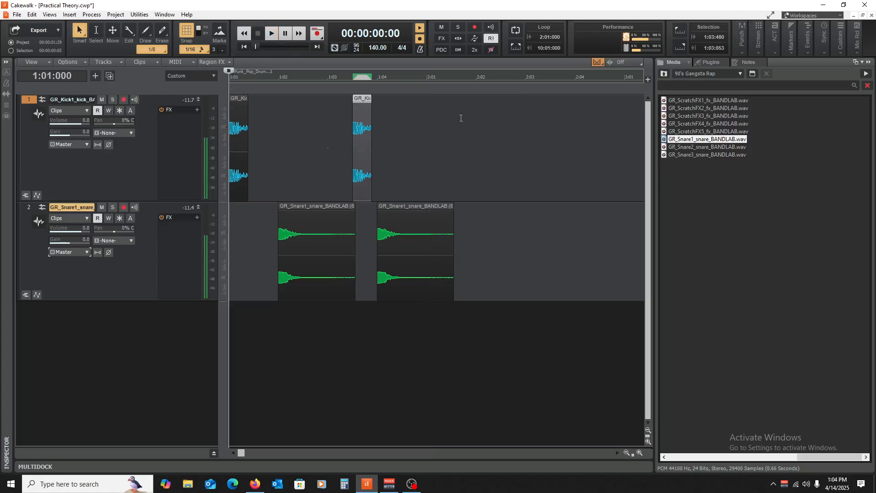
- Add GR_Hat1_hi-hats_BANDLAB.wav from the 90's Gangsta Rap samples as a new third track and enlarge that track
{"action": "left_click", "coordinate": [868, 62]}
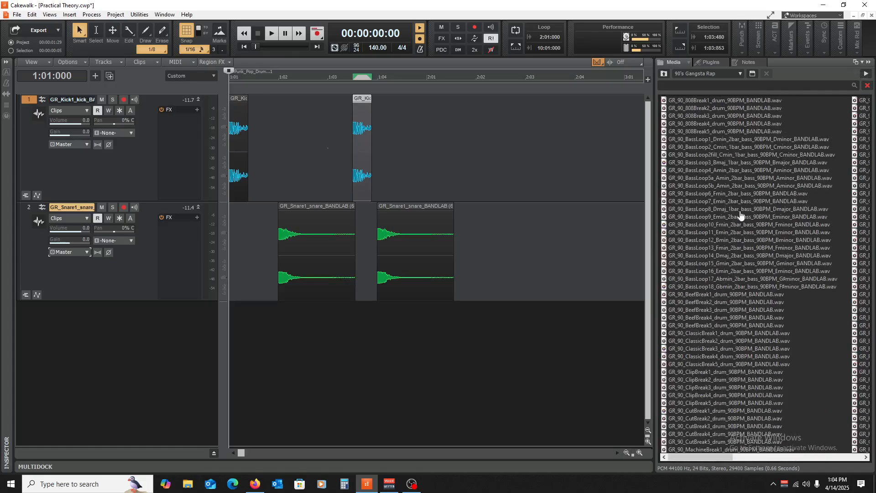
{"action": "scroll", "coordinate": [754, 279], "scroll_direction": "down", "scroll_amount": 2}
{"action": "scroll", "coordinate": [717, 353], "scroll_direction": "up", "scroll_amount": 1}
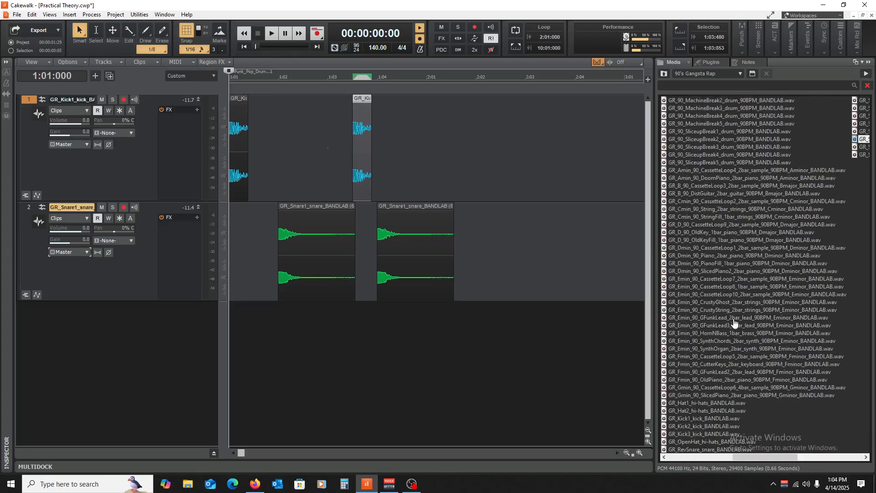
{"action": "left_click_drag", "start_coordinate": [692, 406], "coordinate": [82, 330]}
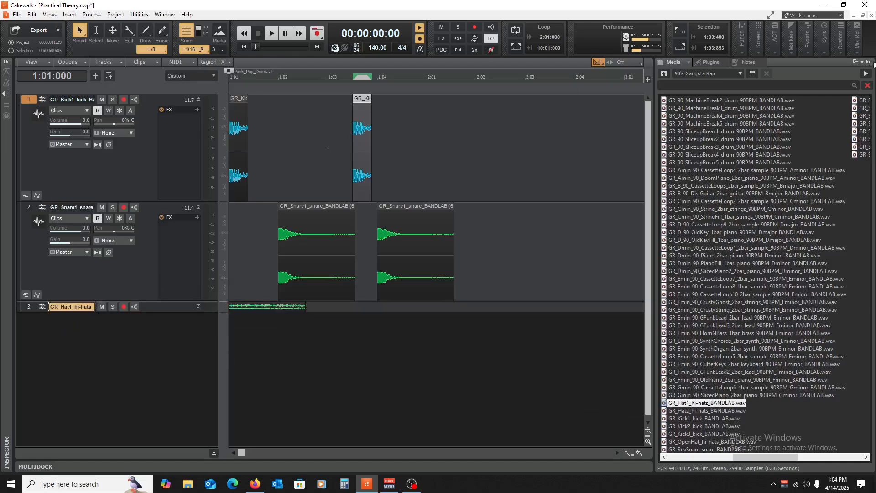
{"action": "left_click", "coordinate": [869, 62]}
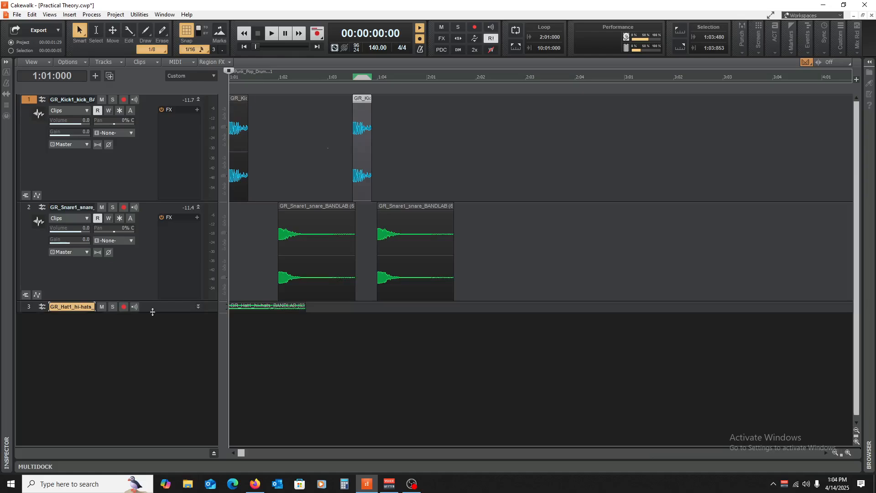
{"action": "left_click_drag", "start_coordinate": [152, 312], "coordinate": [103, 404]}
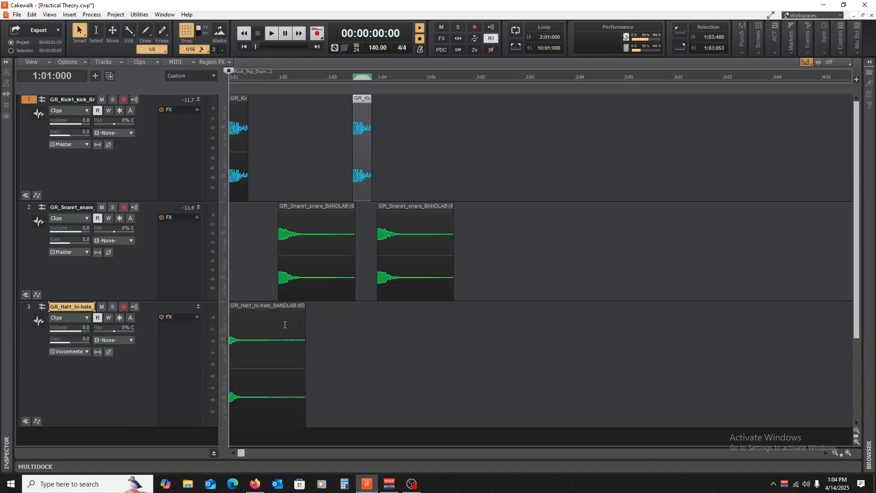
- Play the start of the pattern with the hi-hat and stop playback
{"action": "left_click", "coordinate": [243, 240]}
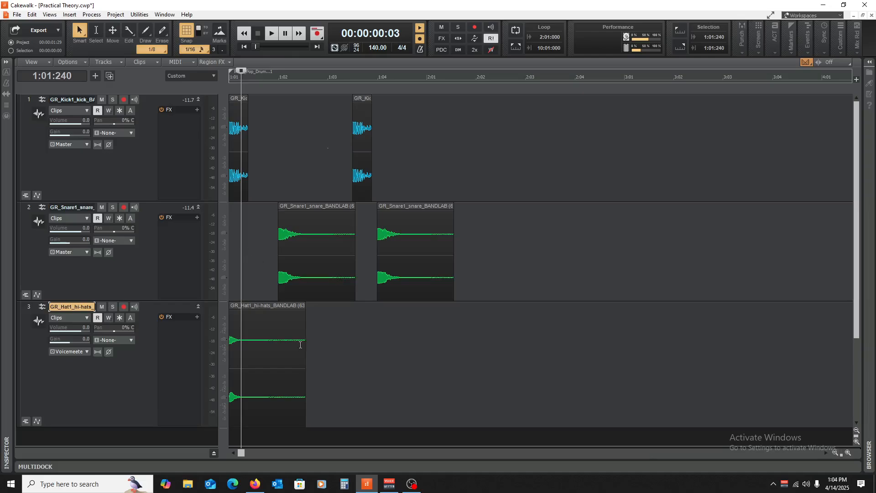
{"action": "key", "text": "w"}
{"action": "key", "text": "space"}
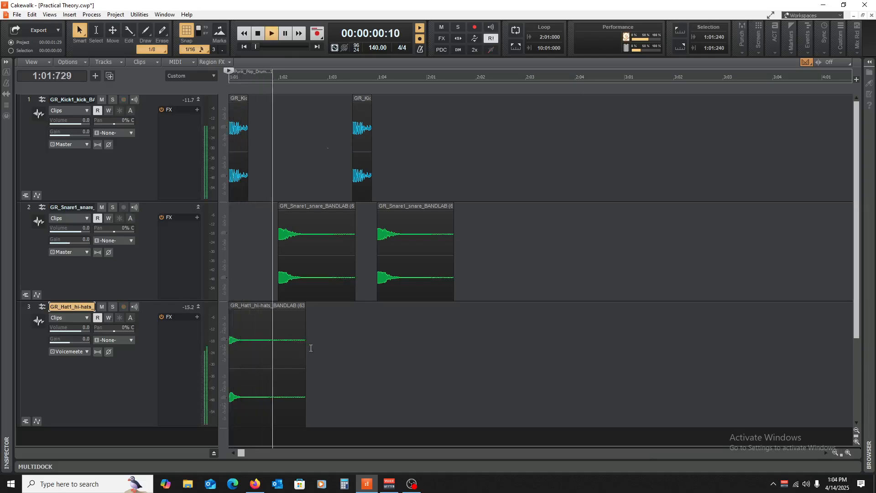
{"action": "key", "text": "space"}
- Trim the hi-hat clip to one beat, copy it to beats 2, 3 and 4 of the first measure, and play the pattern
{"action": "left_click_drag", "start_coordinate": [302, 347], "coordinate": [277, 357]}
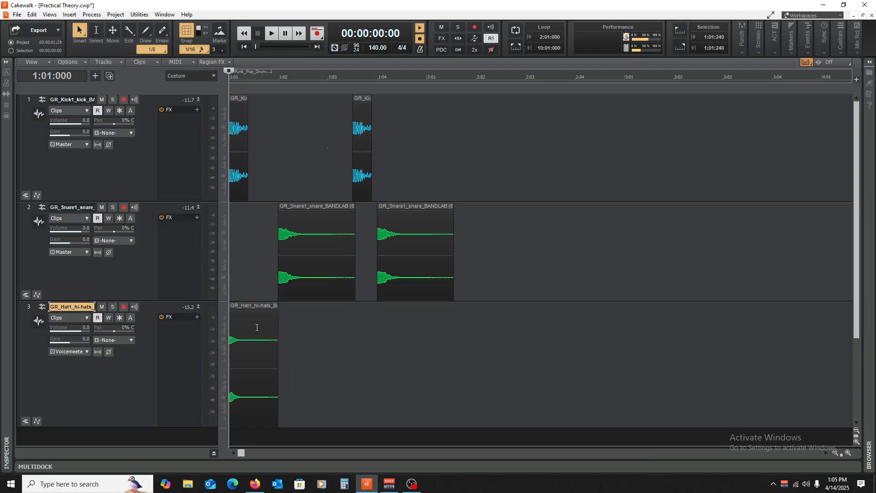
{"action": "left_click_drag", "start_coordinate": [242, 313], "coordinate": [387, 314]}
{"action": "key", "text": "w"}
{"action": "key", "text": "space"}
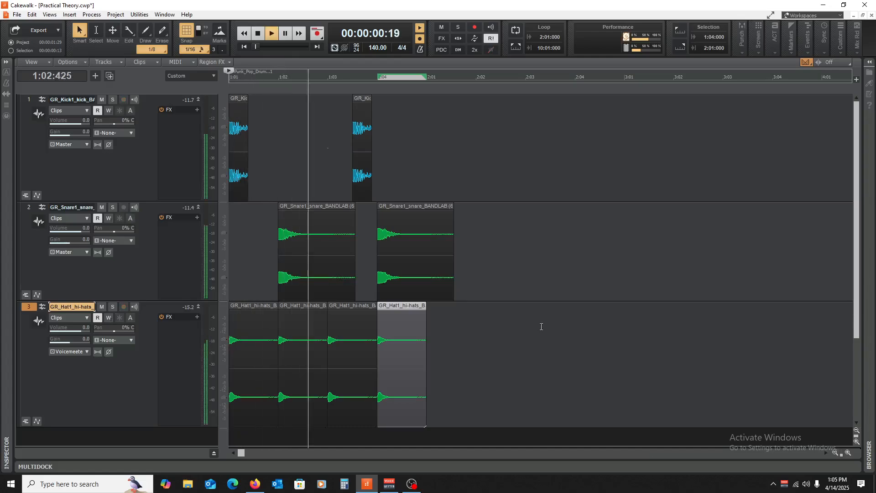
{"action": "key", "text": "space"}
{"action": "key", "text": "space"}
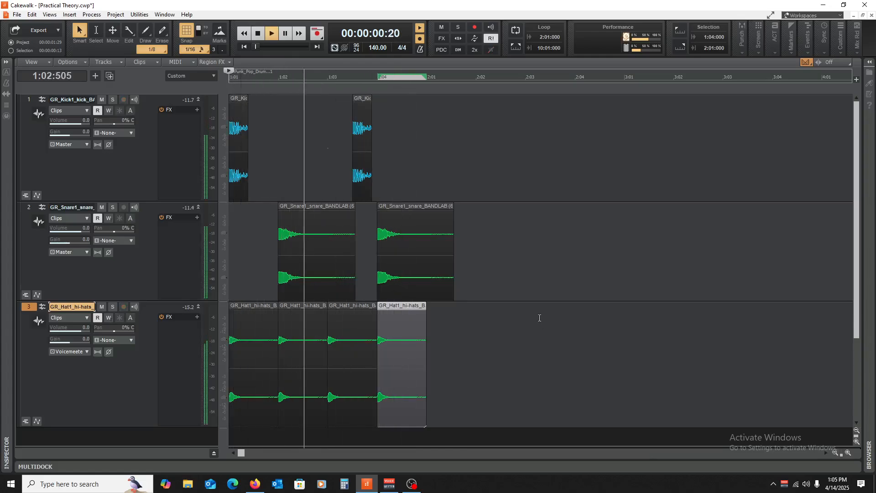
{"action": "key", "text": "space"}
- Copy the first measure's hi-hat, kick and snare clips into the second measure and play the two-measure pattern
{"action": "left_click_drag", "start_coordinate": [516, 331], "coordinate": [439, 340]}
{"action": "left_click_drag", "start_coordinate": [519, 138], "coordinate": [230, 255]}
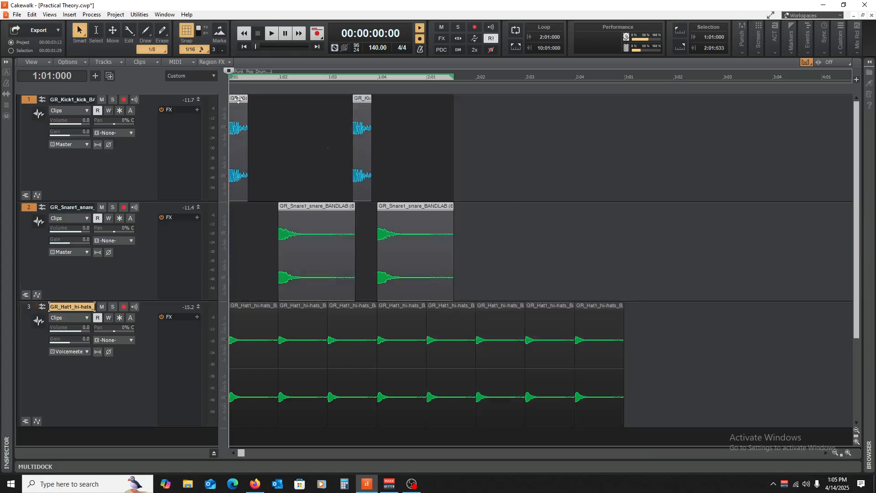
{"action": "left_click_drag", "start_coordinate": [236, 99], "coordinate": [434, 105]}
{"action": "left_click", "coordinate": [375, 151]}
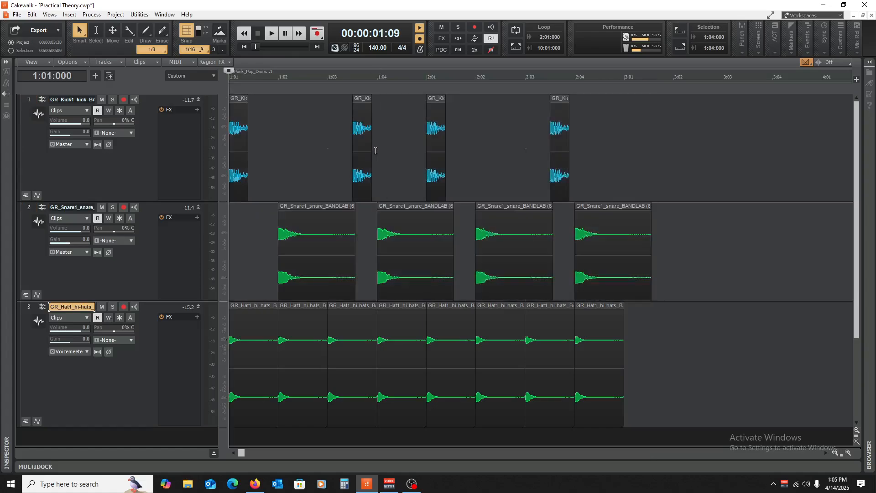
{"action": "key", "text": "space"}
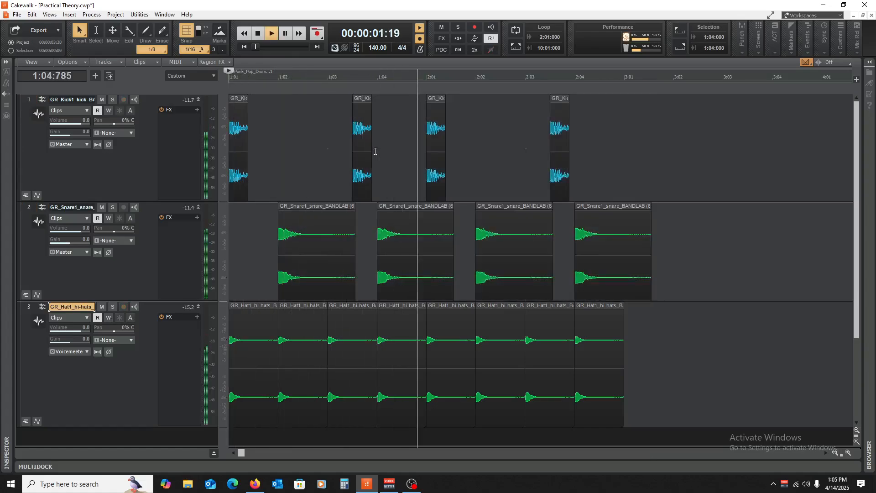
{"action": "key", "text": "space"}
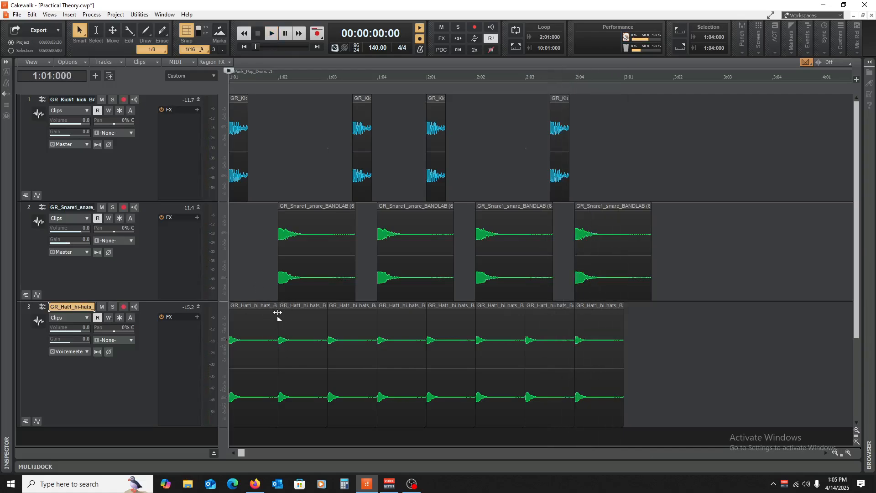
- Add a short fade-out to the end of each of the eight hi-hat clips and play the beginning of the pattern
{"action": "left_click_drag", "start_coordinate": [274, 311], "coordinate": [270, 311]}
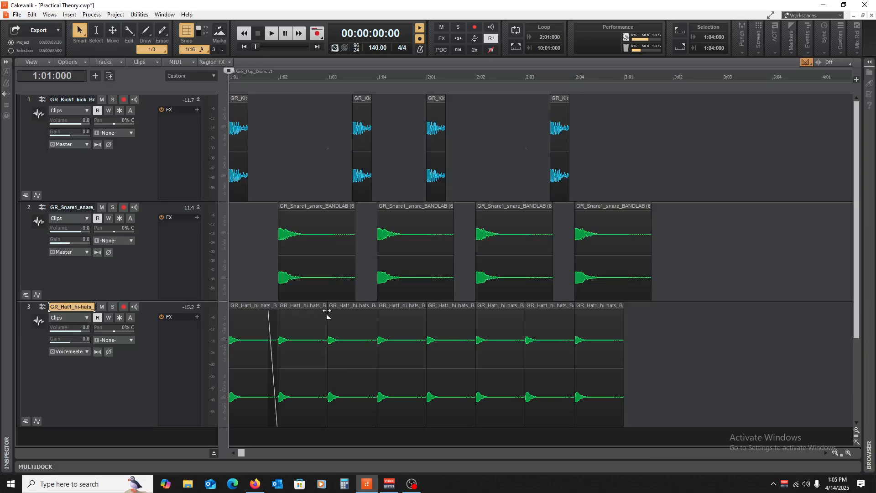
{"action": "left_click_drag", "start_coordinate": [327, 311], "coordinate": [320, 311]}
{"action": "left_click_drag", "start_coordinate": [374, 309], "coordinate": [366, 309]}
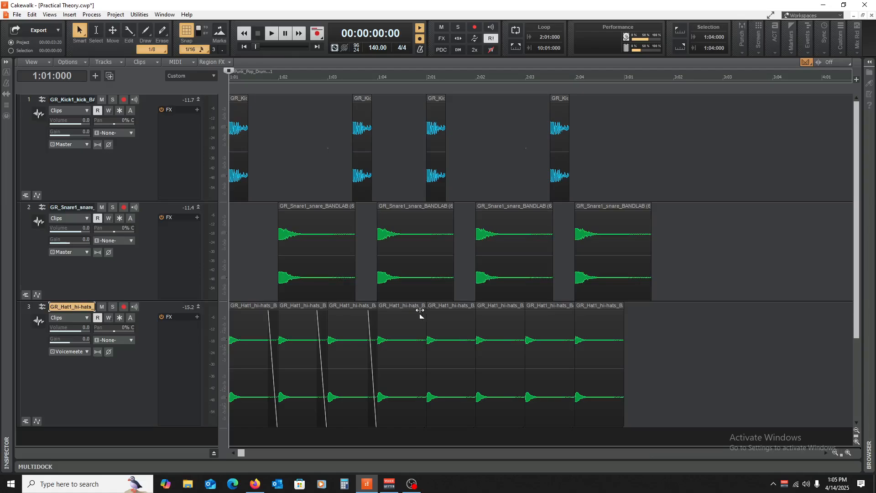
{"action": "left_click_drag", "start_coordinate": [419, 311], "coordinate": [417, 311]}
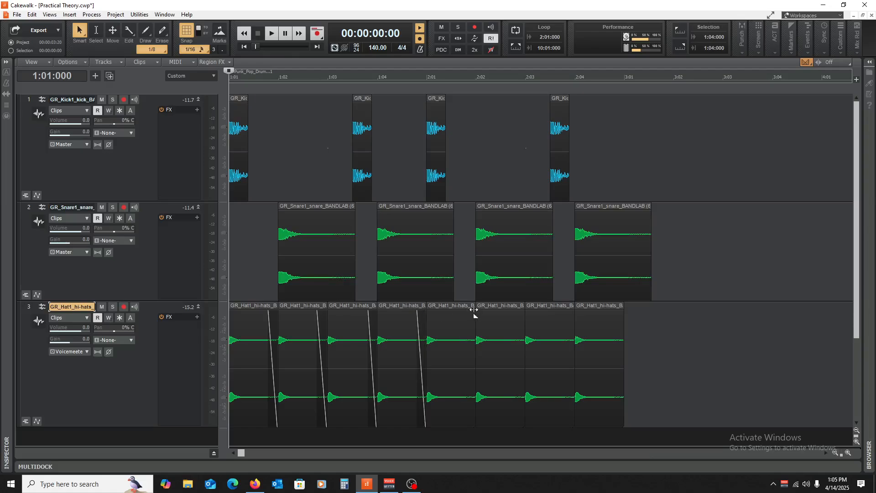
{"action": "left_click_drag", "start_coordinate": [473, 310], "coordinate": [468, 312]}
{"action": "left_click_drag", "start_coordinate": [522, 315], "coordinate": [517, 316]}
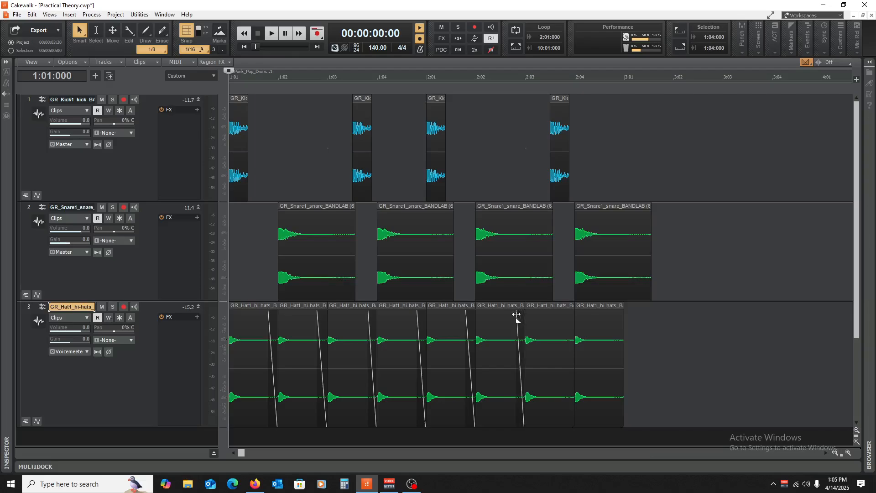
{"action": "left_click_drag", "start_coordinate": [570, 313], "coordinate": [567, 314]}
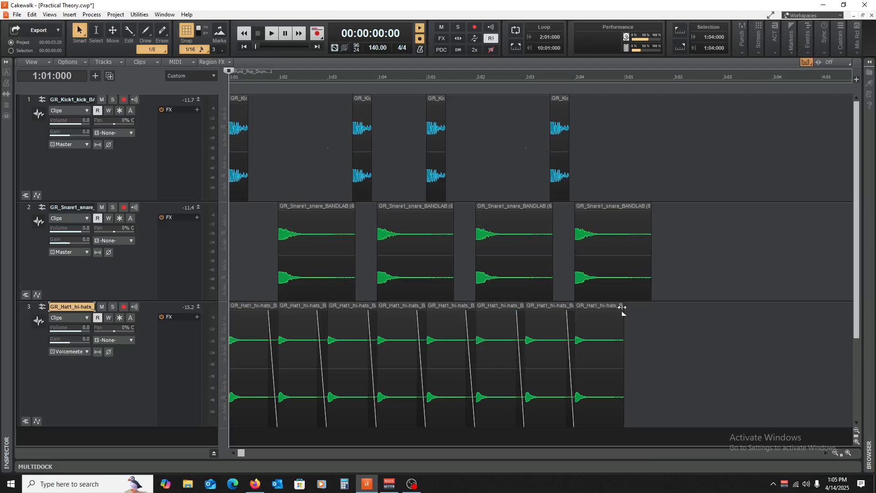
{"action": "left_click_drag", "start_coordinate": [622, 310], "coordinate": [615, 312]}
{"action": "key", "text": "space"}
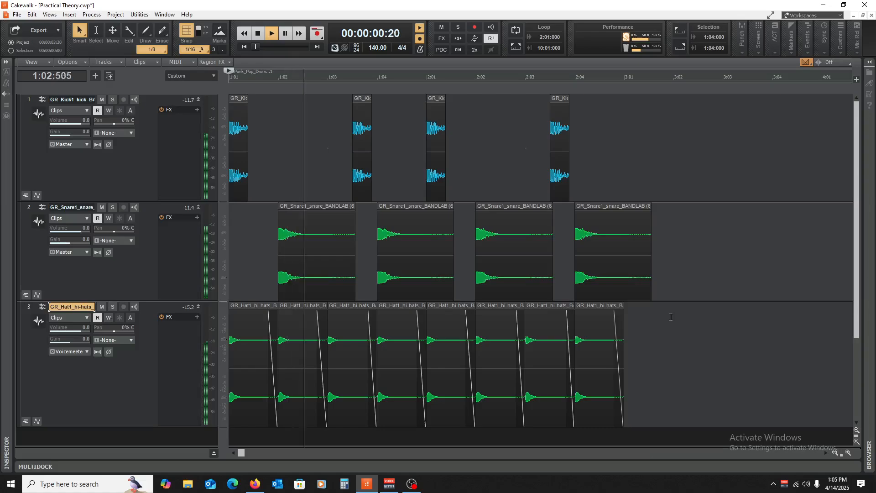
{"action": "key", "text": "space"}
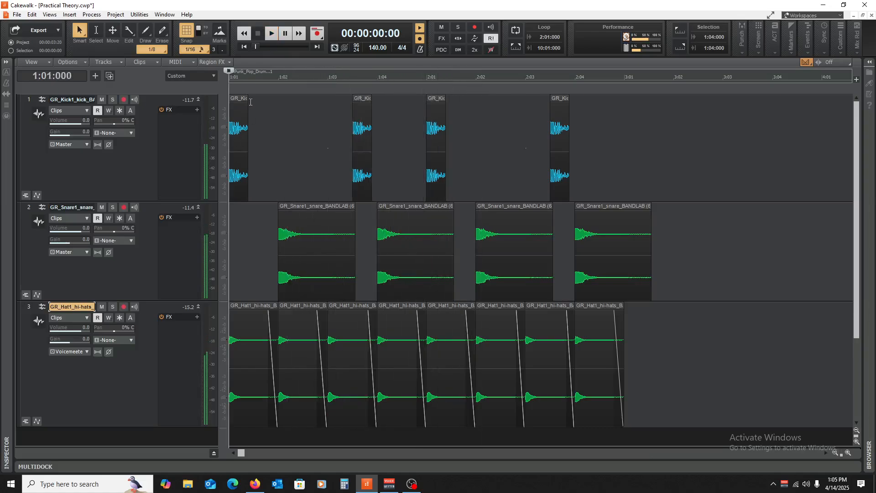
- Add a short fade-out to each of the four kick clips and play the pattern from the start
{"action": "left_click_drag", "start_coordinate": [244, 102], "coordinate": [244, 102]}
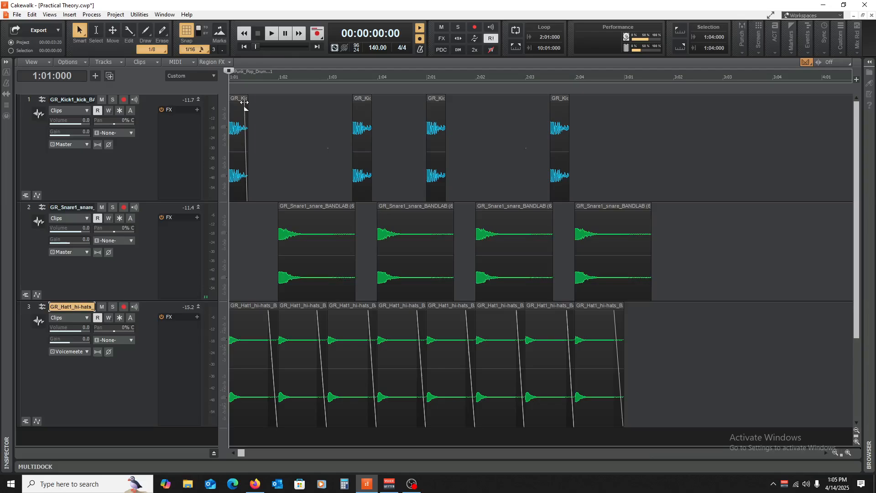
{"action": "left_click_drag", "start_coordinate": [369, 105], "coordinate": [366, 104]}
{"action": "left_click_drag", "start_coordinate": [444, 100], "coordinate": [441, 101]}
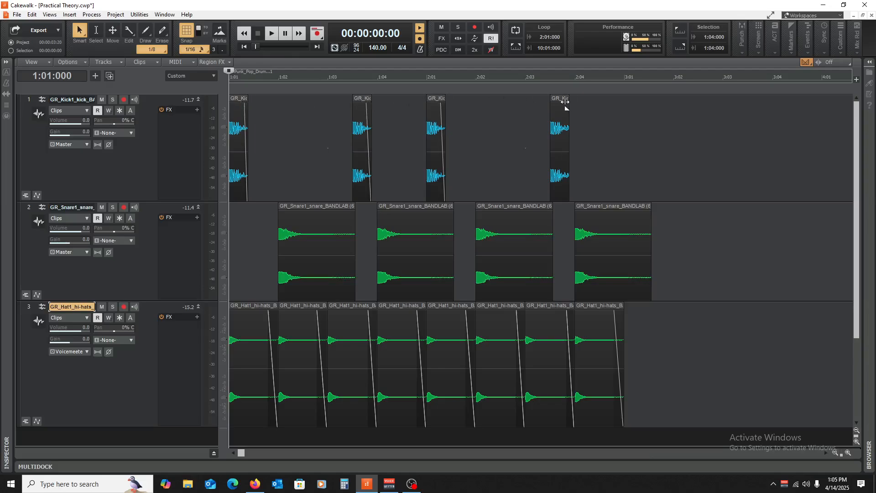
{"action": "left_click_drag", "start_coordinate": [564, 101], "coordinate": [563, 101]}
{"action": "key", "text": "space"}
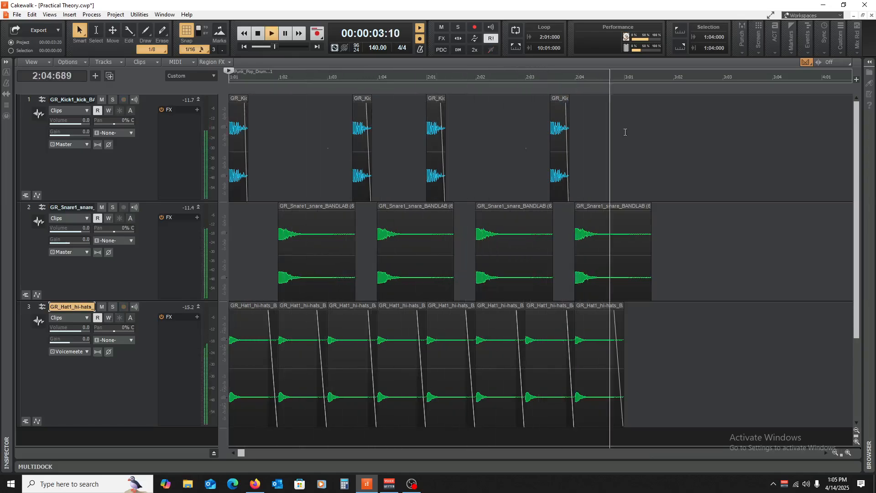
{"action": "key", "text": "space"}
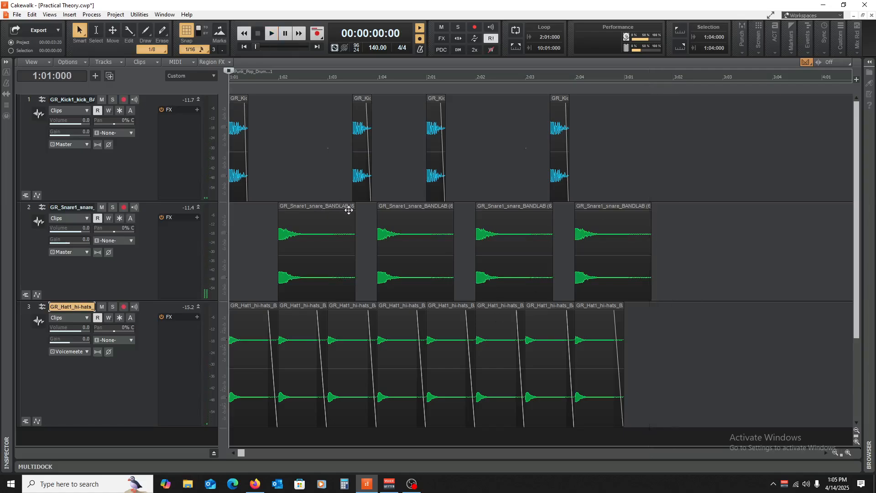
- Add a short fade-out to the end of each of the four snare clips
{"action": "left_click_drag", "start_coordinate": [354, 210], "coordinate": [352, 210]}
{"action": "left_click_drag", "start_coordinate": [452, 210], "coordinate": [450, 211]}
{"action": "left_click_drag", "start_coordinate": [550, 209], "coordinate": [548, 209]}
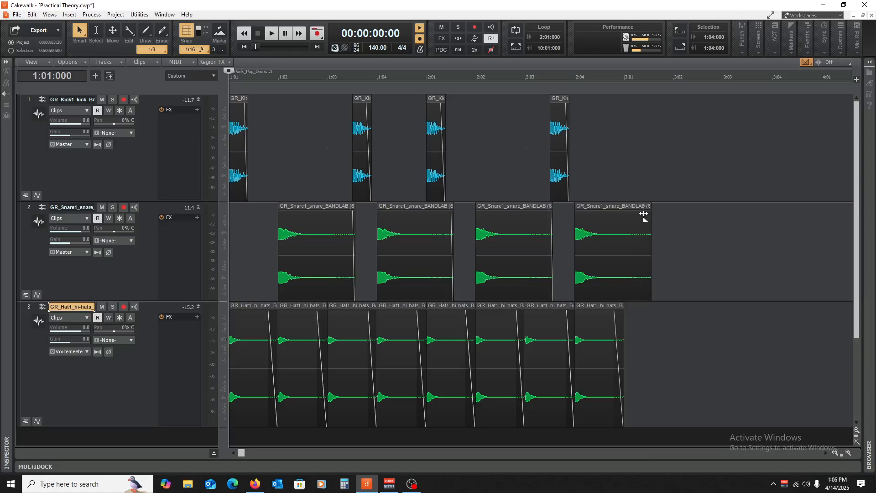
{"action": "left_click_drag", "start_coordinate": [643, 213], "coordinate": [646, 211]}
- Minimize the kick, snare and hi-hat tracks to their smallest height
{"action": "left_click", "coordinate": [198, 99]}
{"action": "left_click", "coordinate": [199, 111]}
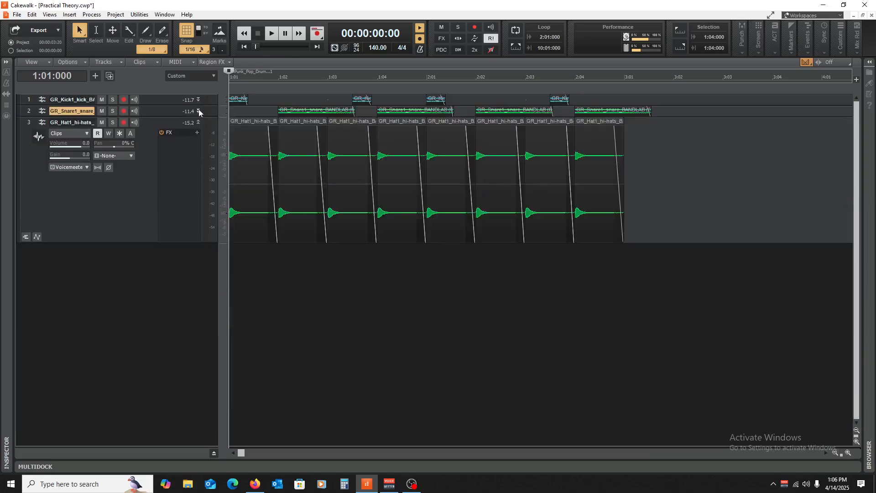
{"action": "left_click", "coordinate": [198, 123]}
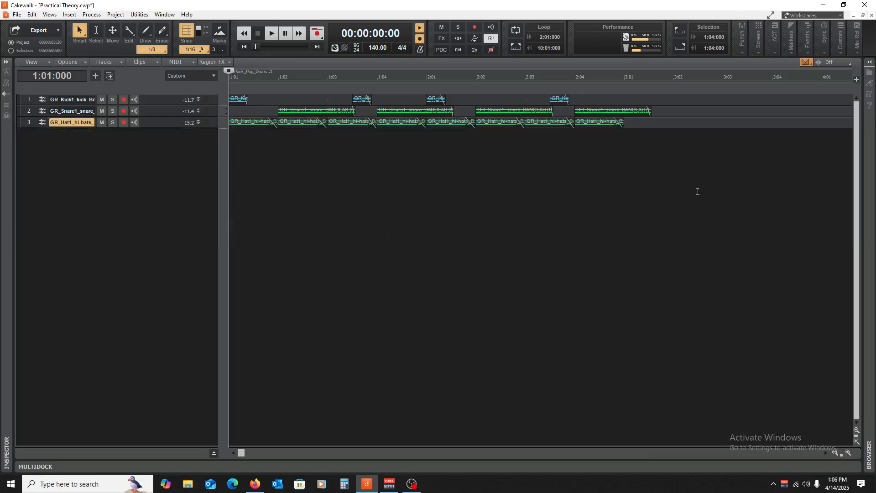
- Bounce all the kick, snare and hi-hat clips to a single clip per track and enlarge the snare track
{"action": "left_click_drag", "start_coordinate": [770, 224], "coordinate": [230, 94]}
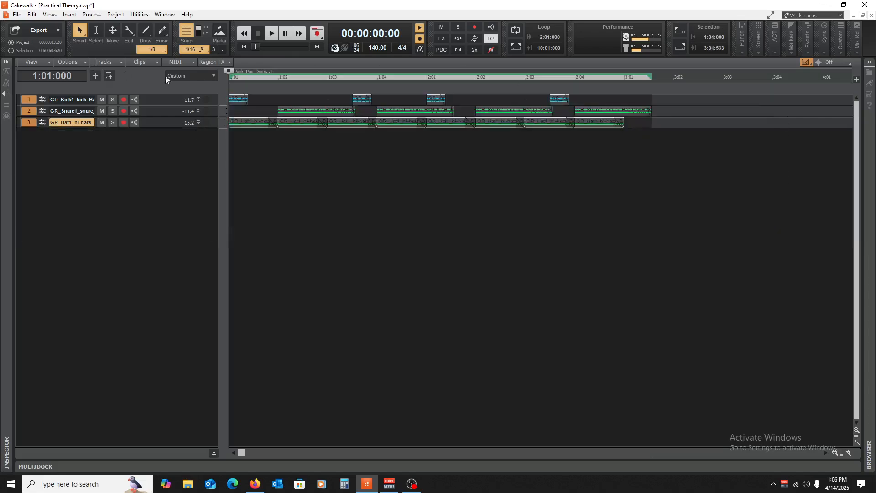
{"action": "right_click", "coordinate": [318, 110]}
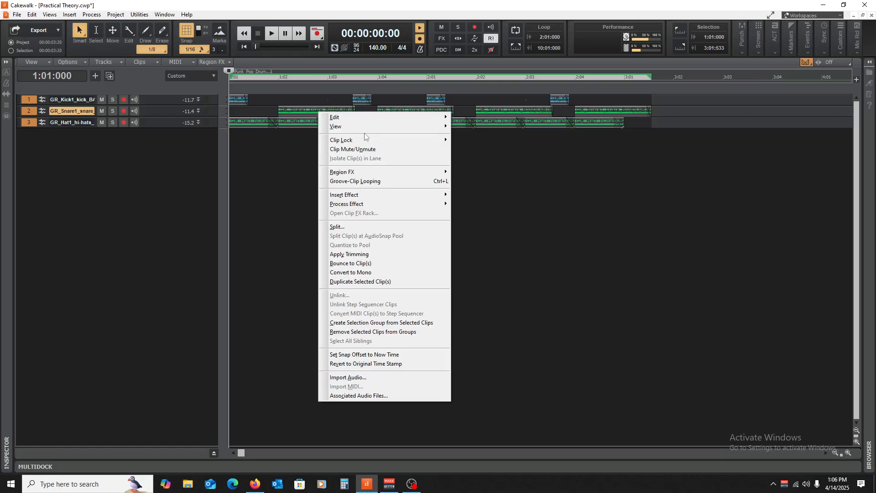
{"action": "left_click", "coordinate": [382, 263]}
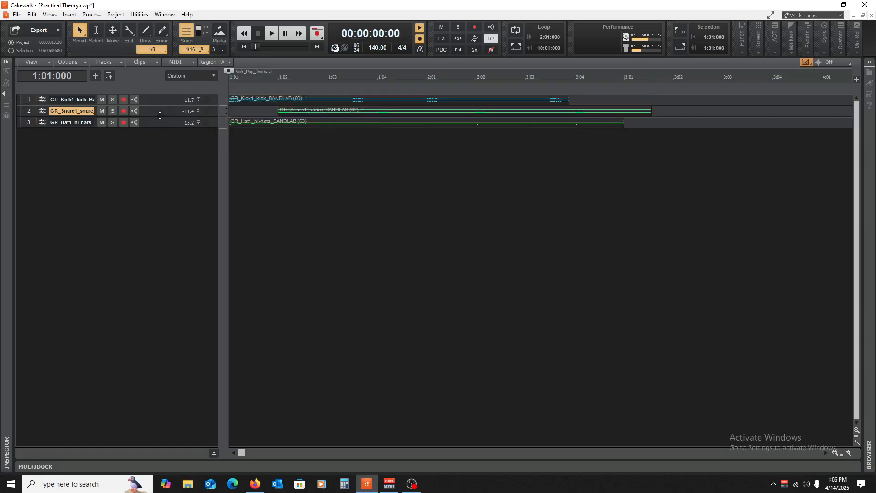
{"action": "left_click_drag", "start_coordinate": [160, 116], "coordinate": [160, 209]}
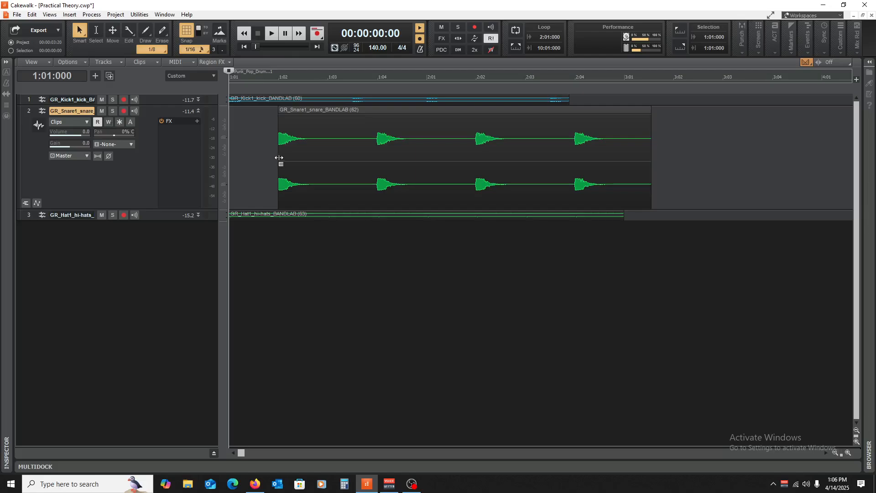
- Extend the snare clip's start to measure 1 and adjust the kick and snare clip ends to measure 3
{"action": "left_click_drag", "start_coordinate": [279, 157], "coordinate": [229, 157]}
{"action": "left_click", "coordinate": [635, 235]}
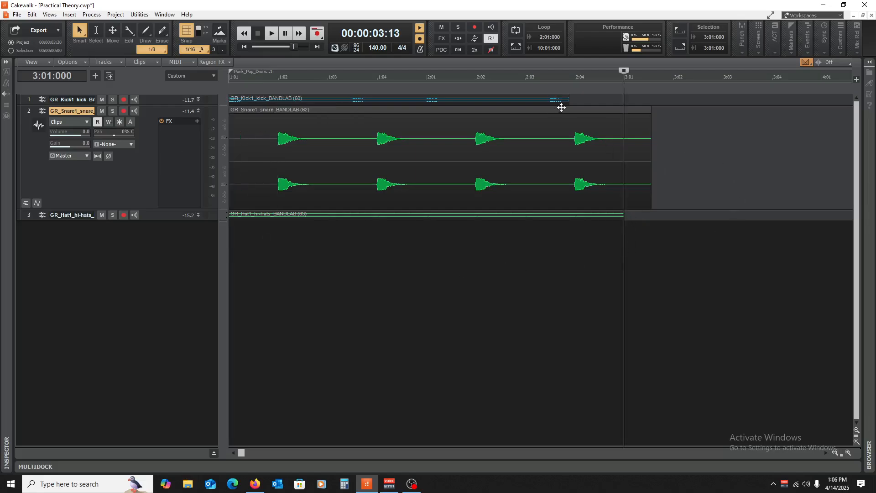
{"action": "left_click_drag", "start_coordinate": [566, 101], "coordinate": [624, 103]}
{"action": "left_click_drag", "start_coordinate": [650, 170], "coordinate": [626, 180]}
- Copy the two-measure kick, snare and hi-hat clips to measure 3 and play the pattern from the start
{"action": "left_click_drag", "start_coordinate": [269, 292], "coordinate": [477, 71]}
{"action": "left_click", "coordinate": [835, 452]}
{"action": "left_click", "coordinate": [834, 452]}
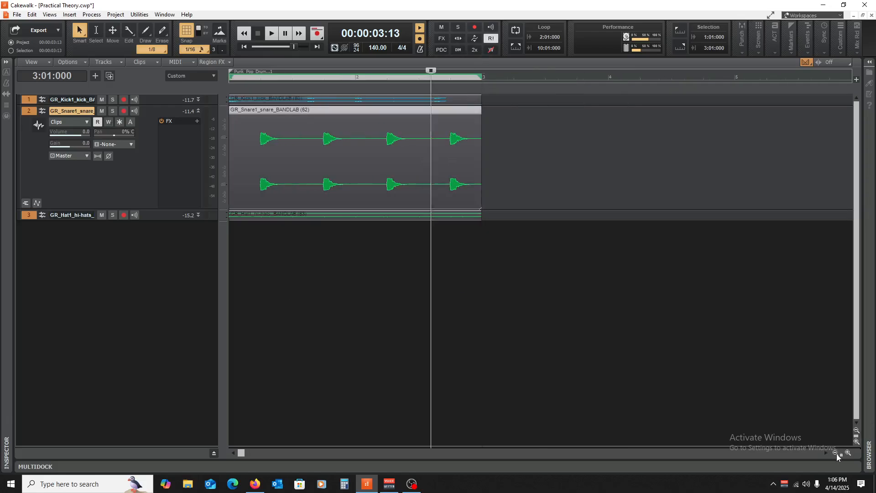
{"action": "left_click", "coordinate": [834, 452]}
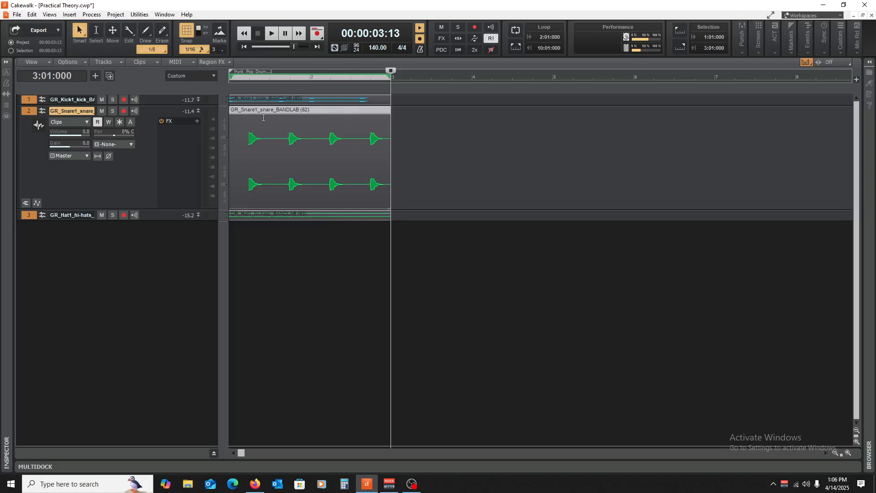
{"action": "left_click_drag", "start_coordinate": [241, 111], "coordinate": [403, 111]}
{"action": "key", "text": "w"}
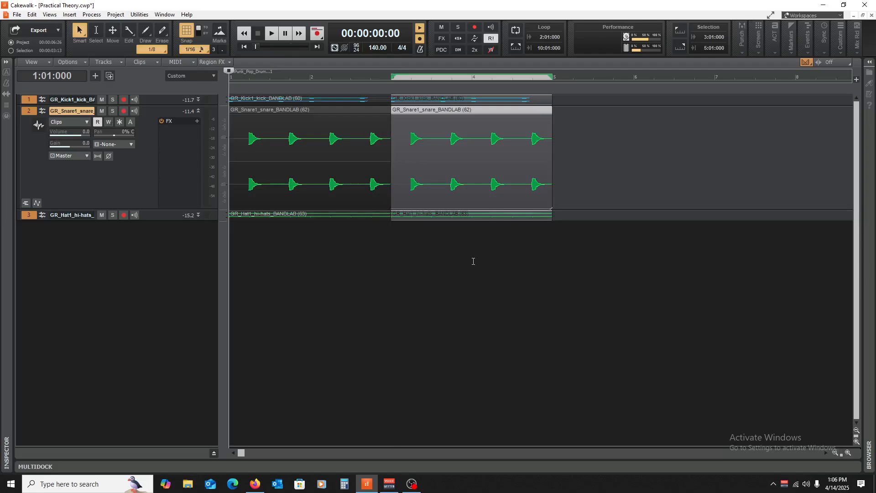
{"action": "key", "text": "space"}
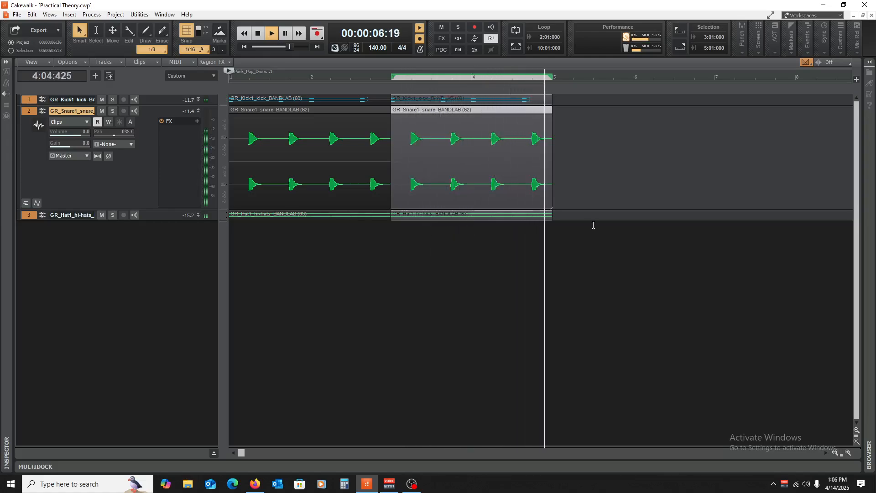
{"action": "key", "text": "space"}
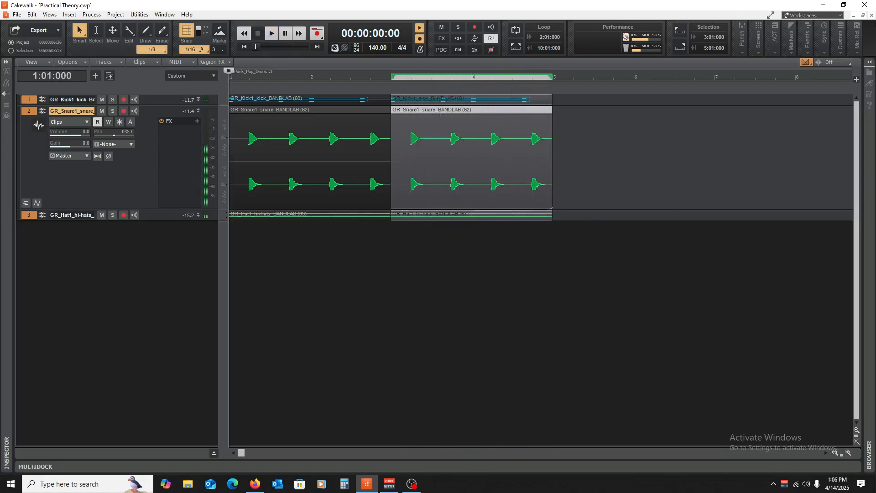
- Add AUR_MT_Pad_Soul_C3_pad_BANDLAB.wav from the Aurelian - Midnight Tones One Shots folder as a new track and enlarge it
{"action": "left_click", "coordinate": [869, 61]}
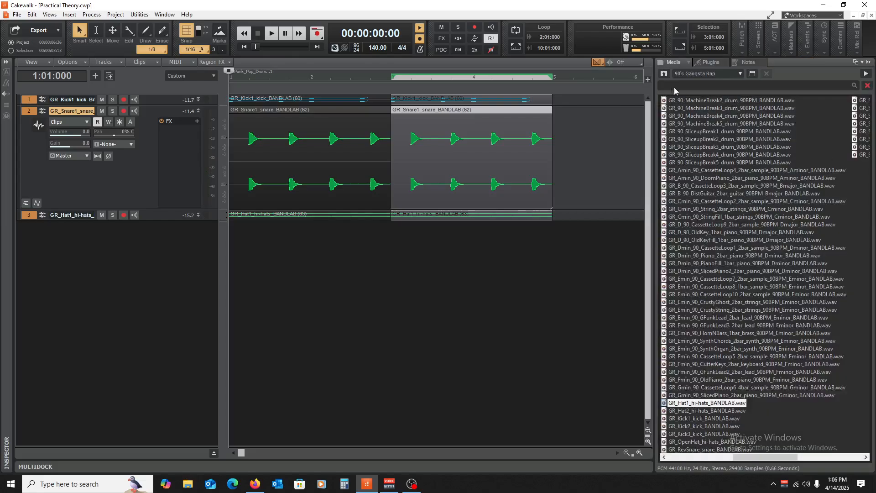
{"action": "left_click", "coordinate": [664, 74]}
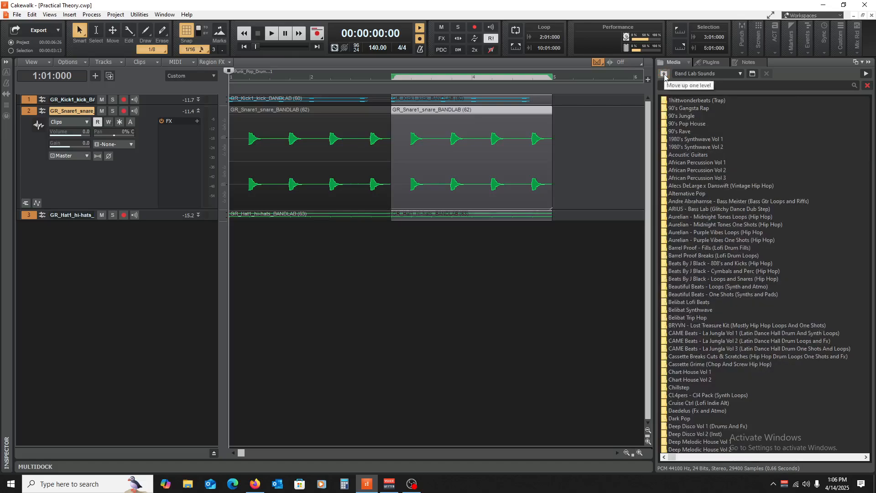
{"action": "double_click", "coordinate": [696, 225]}
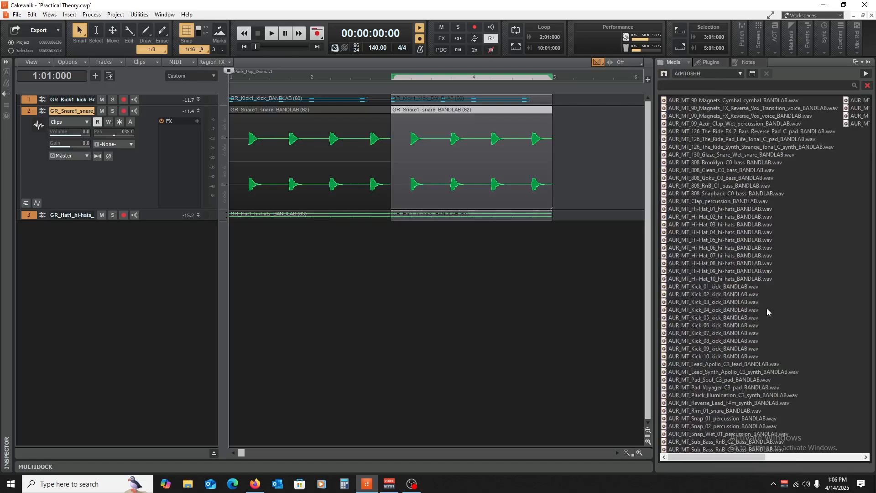
{"action": "left_click", "coordinate": [706, 380]}
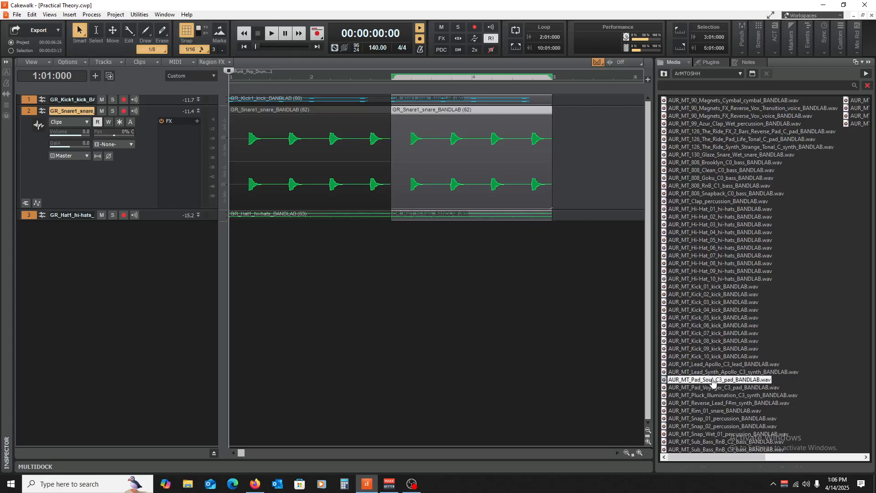
{"action": "left_click_drag", "start_coordinate": [705, 381], "coordinate": [109, 260]}
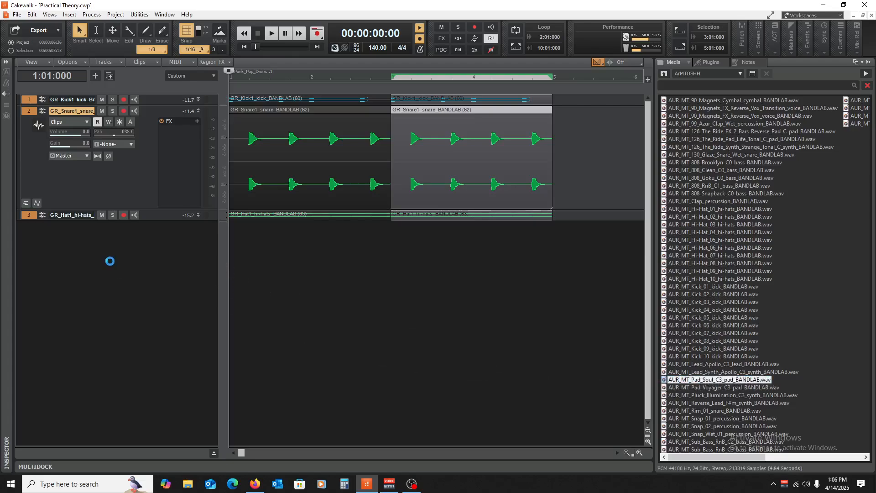
{"action": "left_click_drag", "start_coordinate": [161, 231], "coordinate": [147, 327]}
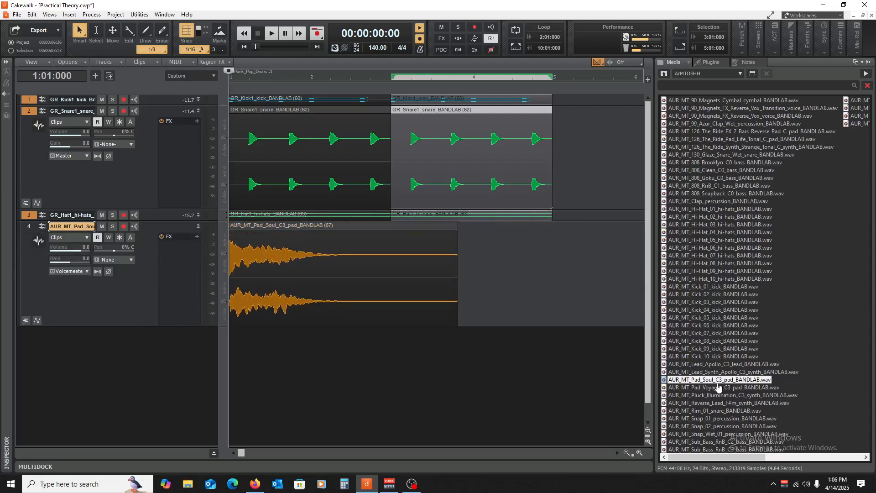
- Play the drums with the pad sample, then undo the pad import
{"action": "key", "text": "space"}
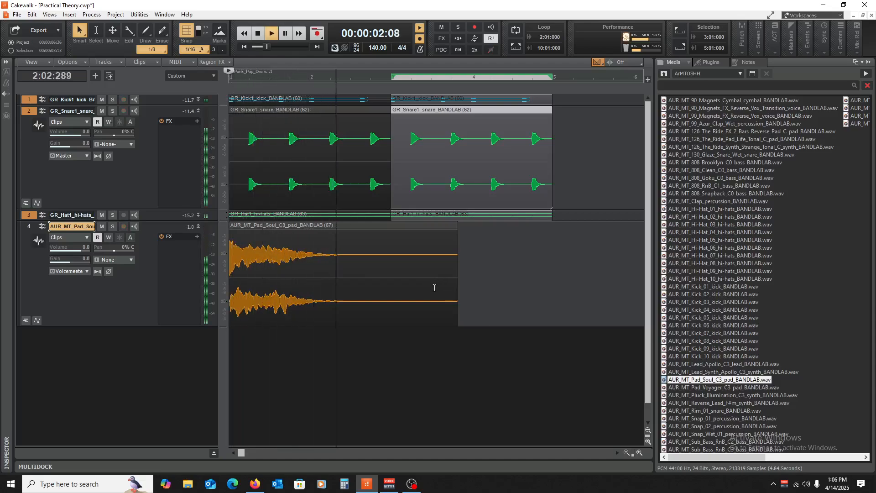
{"action": "key", "text": "space"}
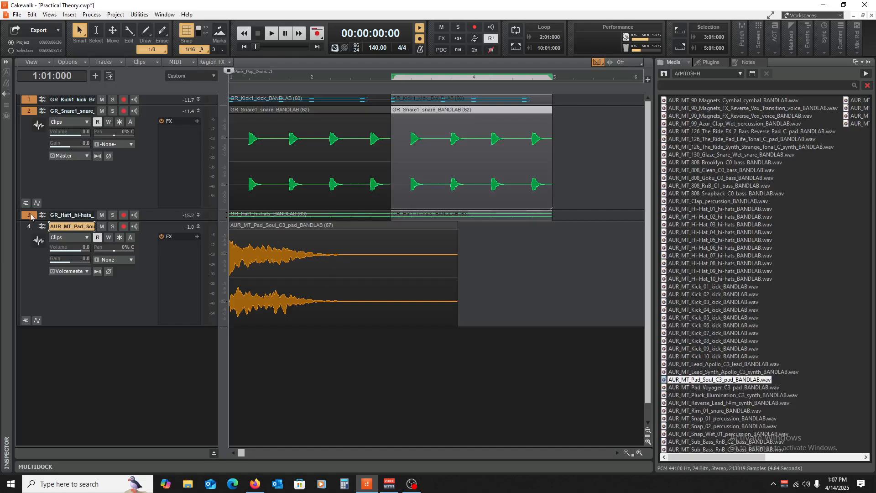
{"action": "key", "text": "ctrl+z"}
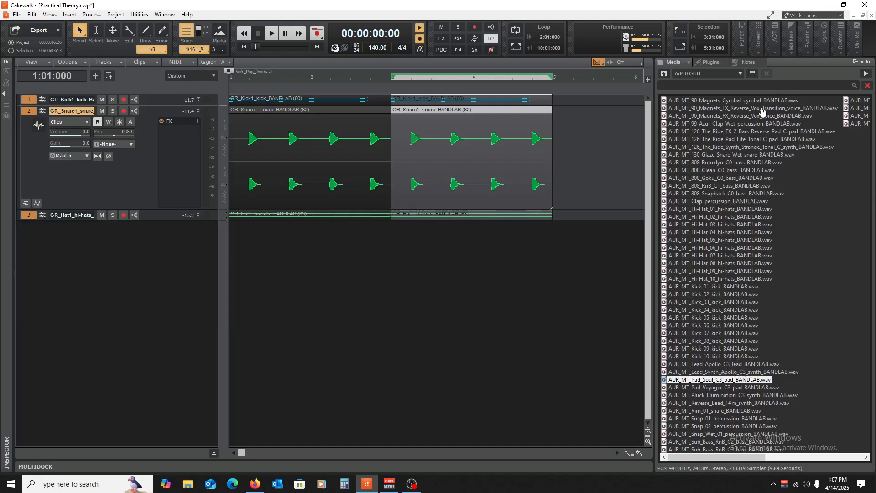
- Add GTR_BB_120_Emin_4_guitar_120BPM_Eminor_BANDLAB.wav from Beautiful Beats - Loops as a new track, enlarge it and route its output to Master
{"action": "left_click", "coordinate": [666, 73]}
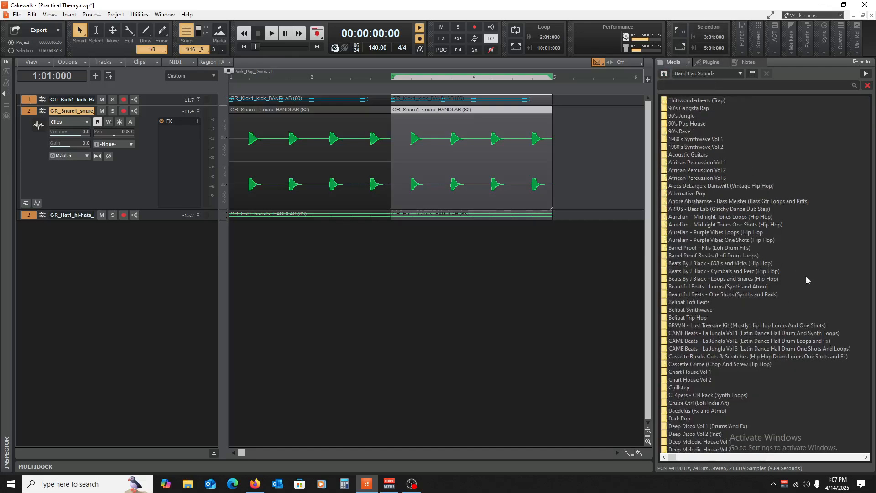
{"action": "double_click", "coordinate": [689, 287]}
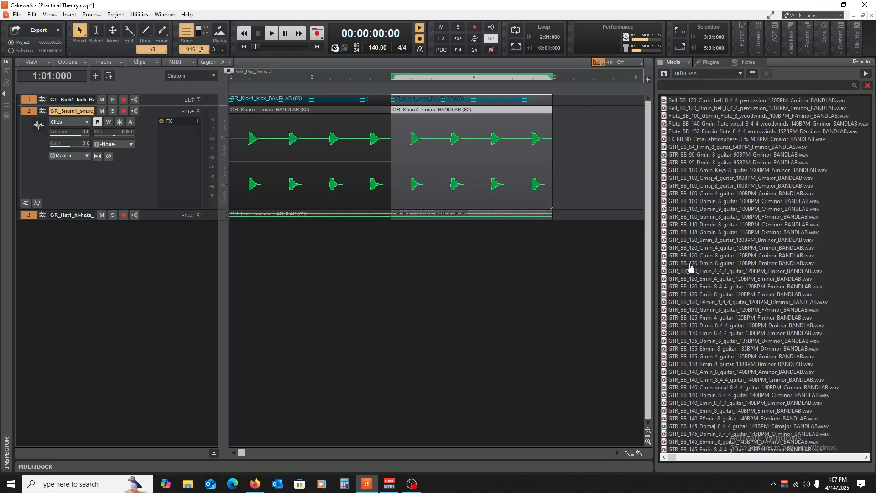
{"action": "left_click", "coordinate": [697, 279]}
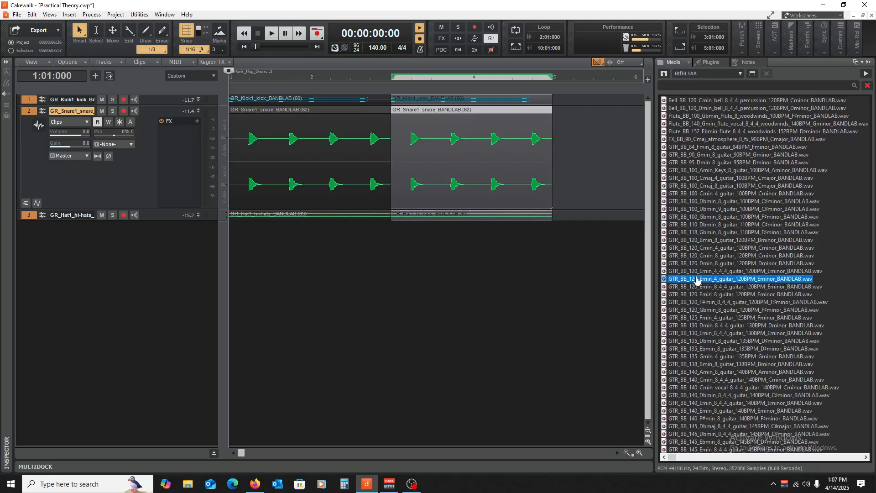
{"action": "left_click_drag", "start_coordinate": [702, 283], "coordinate": [70, 248]}
{"action": "left_click_drag", "start_coordinate": [164, 231], "coordinate": [157, 346]}
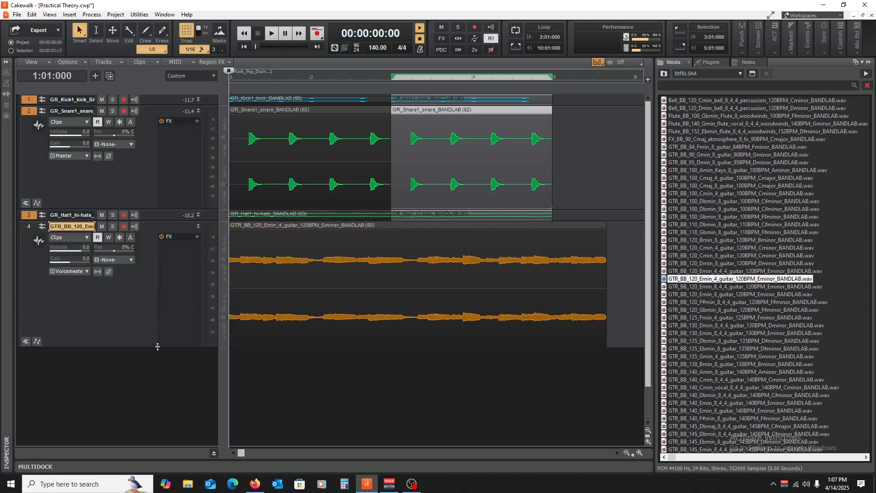
{"action": "left_click", "coordinate": [75, 272]}
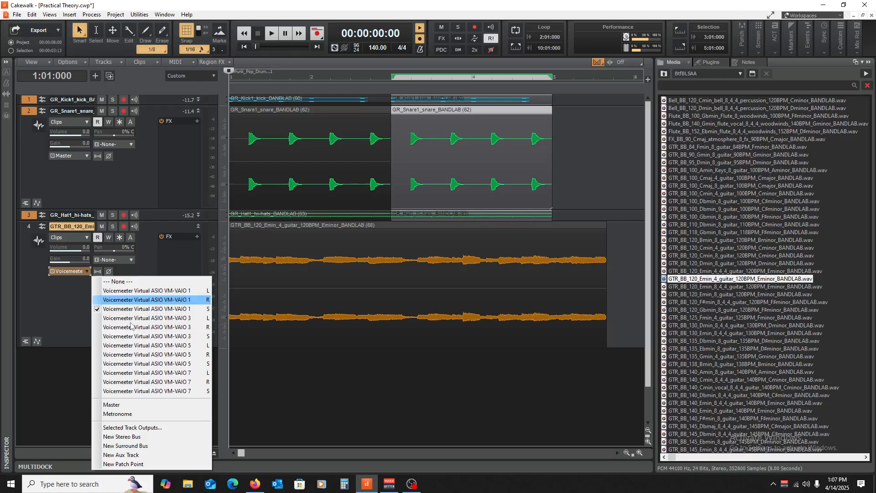
{"action": "left_click", "coordinate": [137, 408]}
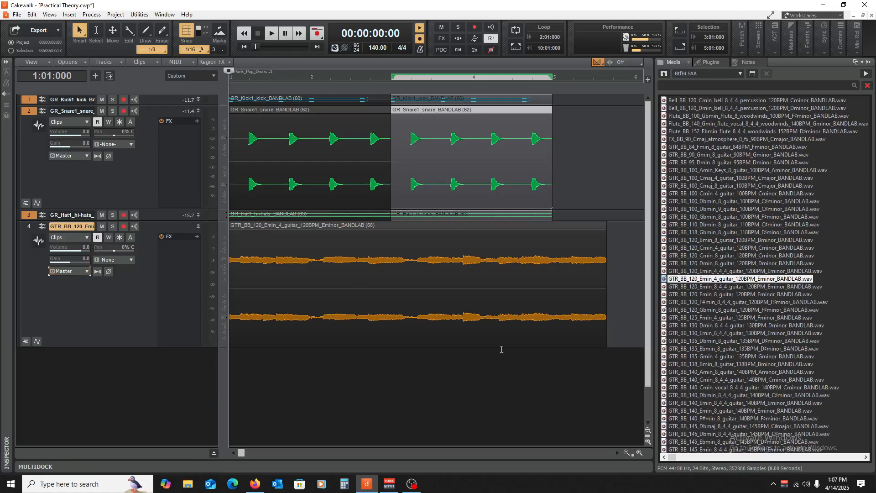
- Set the snap resolution to whole notes and time-stretch the guitar loop to end at measure 5
{"action": "left_click", "coordinate": [535, 369]}
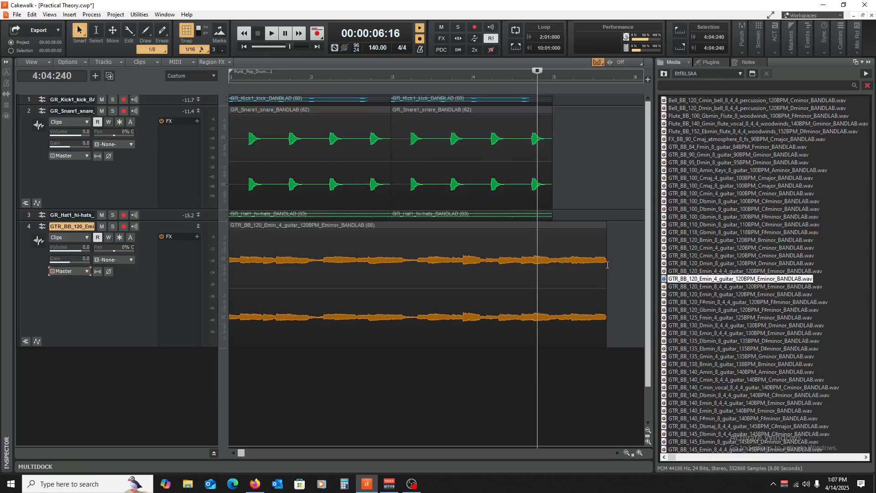
{"action": "left_click", "coordinate": [193, 50]}
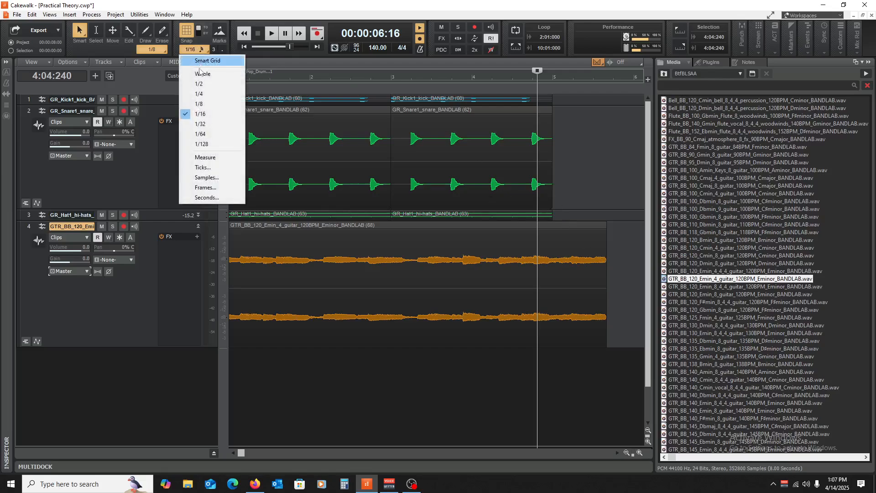
{"action": "left_click", "coordinate": [196, 81]}
{"action": "left_click", "coordinate": [196, 80]}
{"action": "left_click", "coordinate": [191, 51]}
{"action": "left_click", "coordinate": [197, 74]}
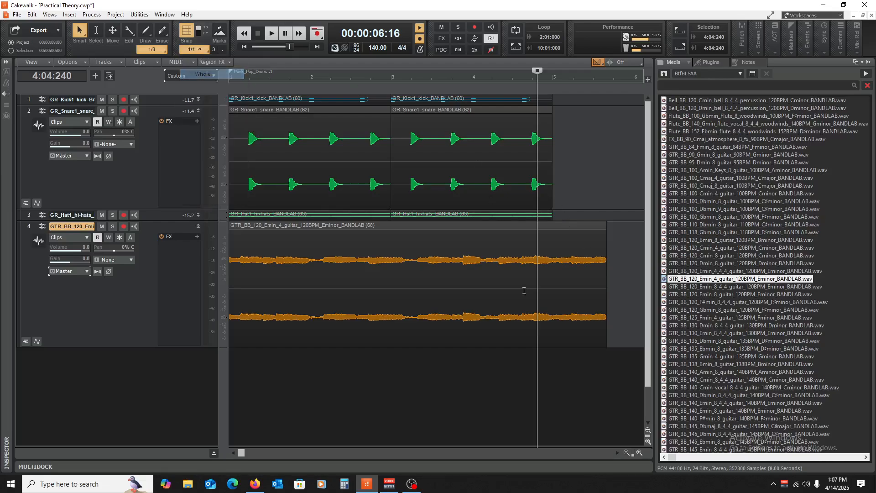
{"action": "left_click", "coordinate": [550, 356]}
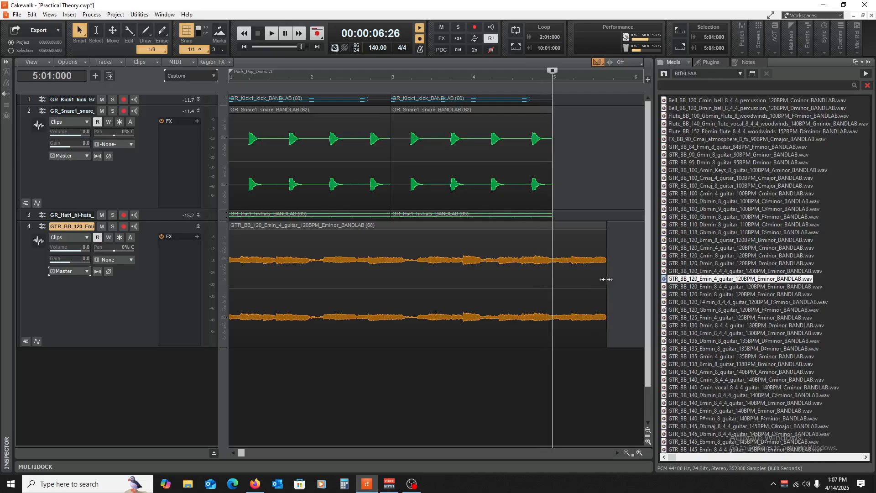
{"action": "left_click_drag", "start_coordinate": [606, 280], "coordinate": [555, 289]}
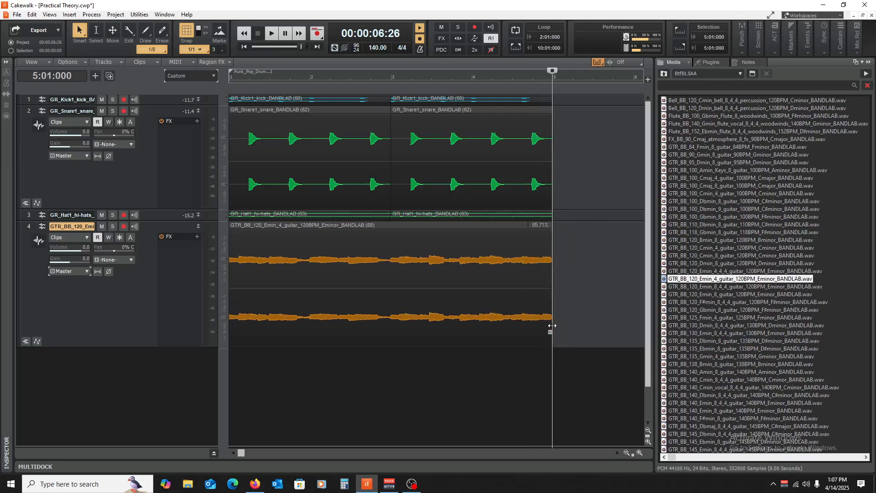
- Play the drums and guitar from the start, minimize the snare and guitar tracks, and collapse the media browser
{"action": "key", "text": "w"}
{"action": "key", "text": "space"}
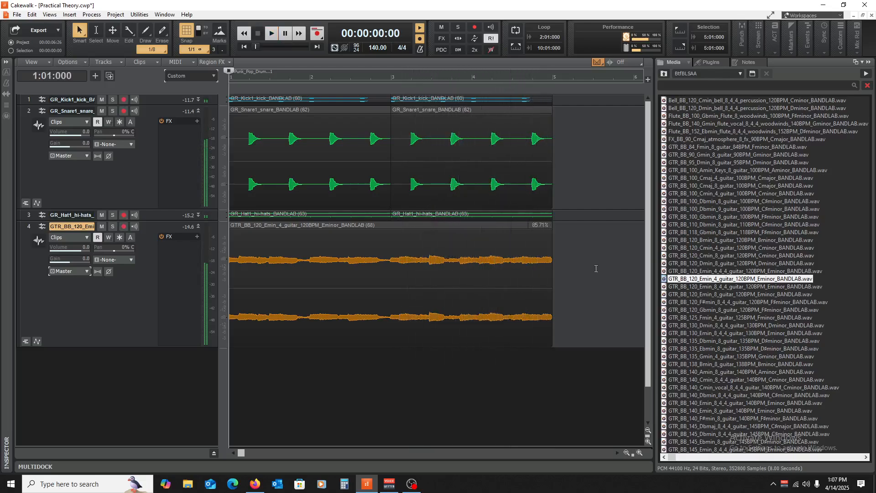
{"action": "key", "text": "space"}
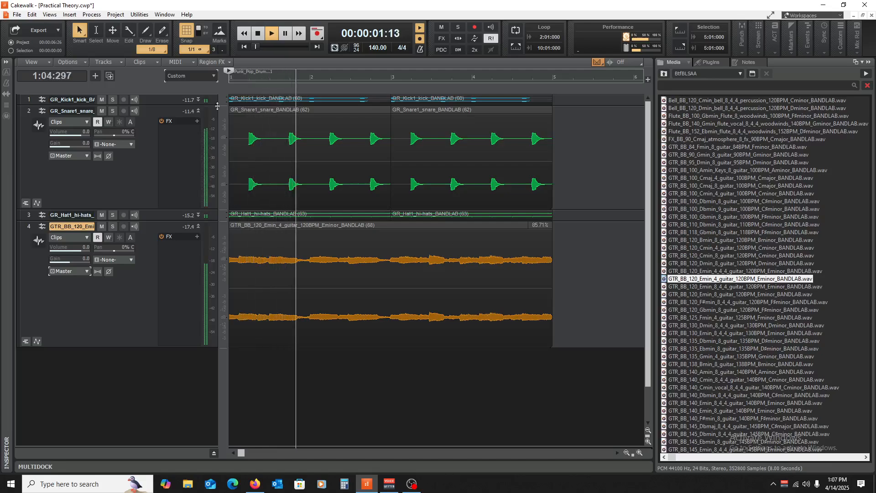
{"action": "left_click", "coordinate": [198, 111]}
{"action": "left_click", "coordinate": [198, 134]}
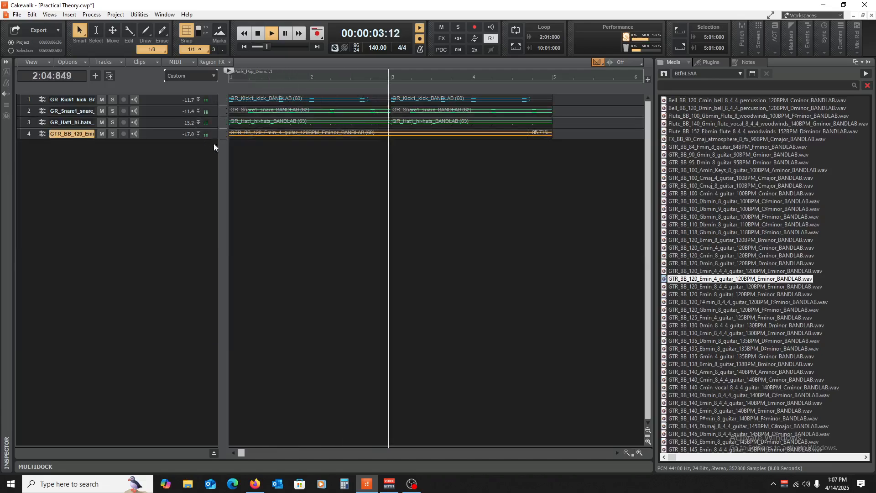
{"action": "key", "text": "space"}
{"action": "left_click", "coordinate": [869, 63]}
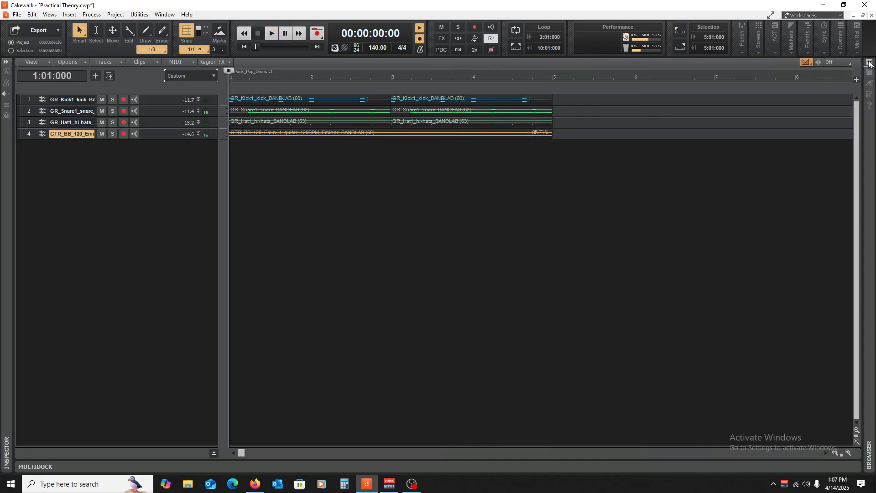
- Insert the ANA 2 soft synth as a simple instrument track and enlarge the track
{"action": "left_click", "coordinate": [73, 16]}
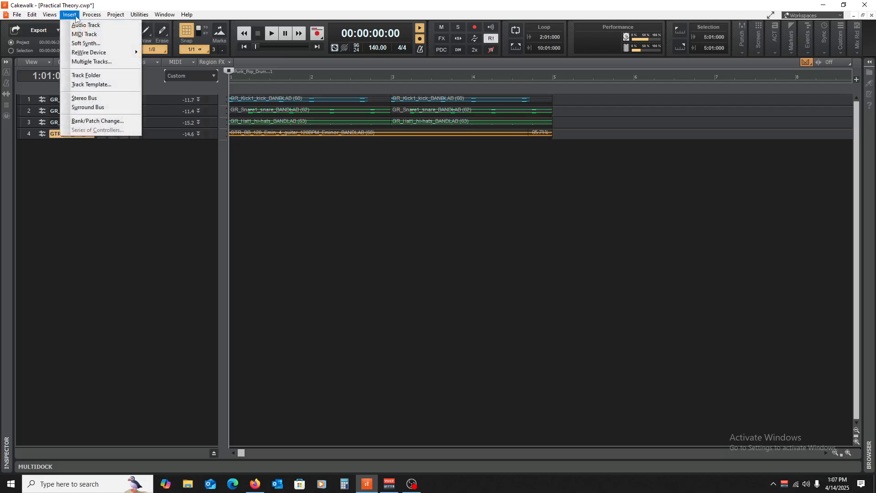
{"action": "left_click", "coordinate": [84, 43]}
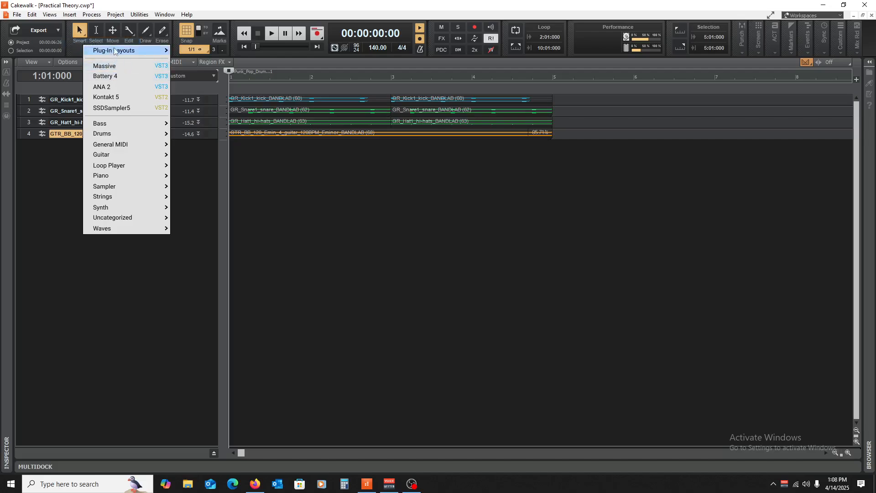
{"action": "left_click", "coordinate": [122, 87]}
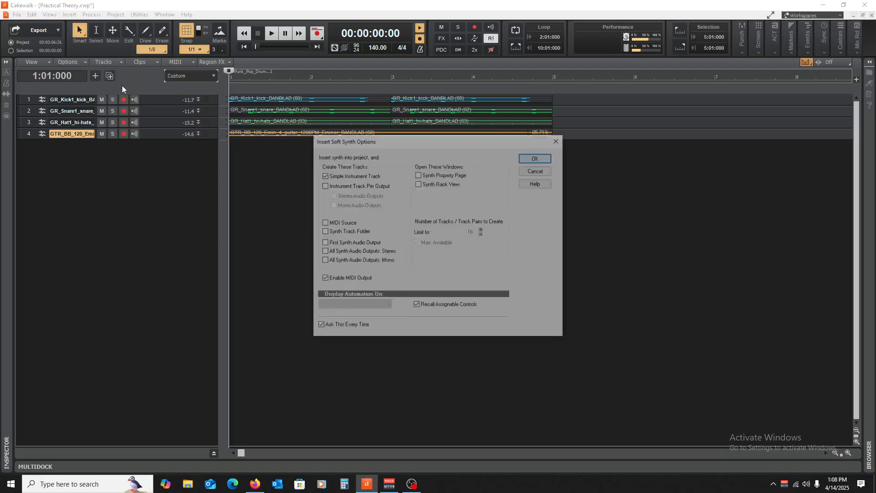
{"action": "left_click", "coordinate": [537, 157]}
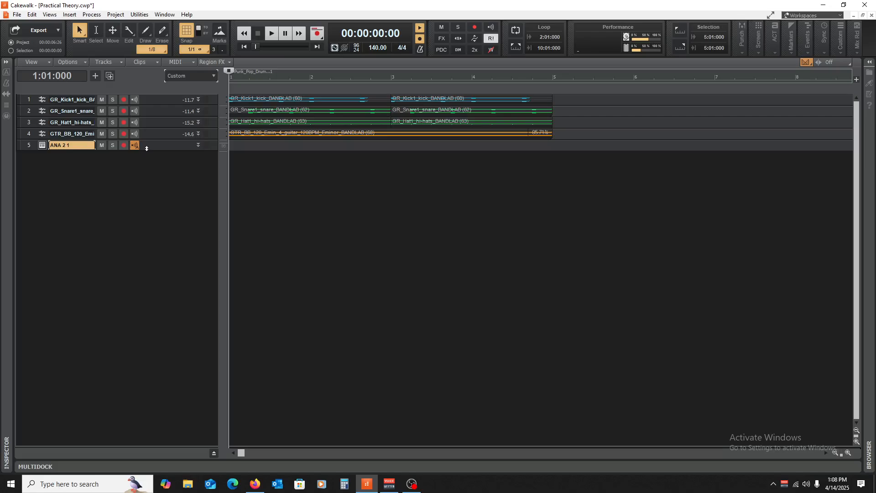
{"action": "left_click_drag", "start_coordinate": [148, 150], "coordinate": [136, 255]}
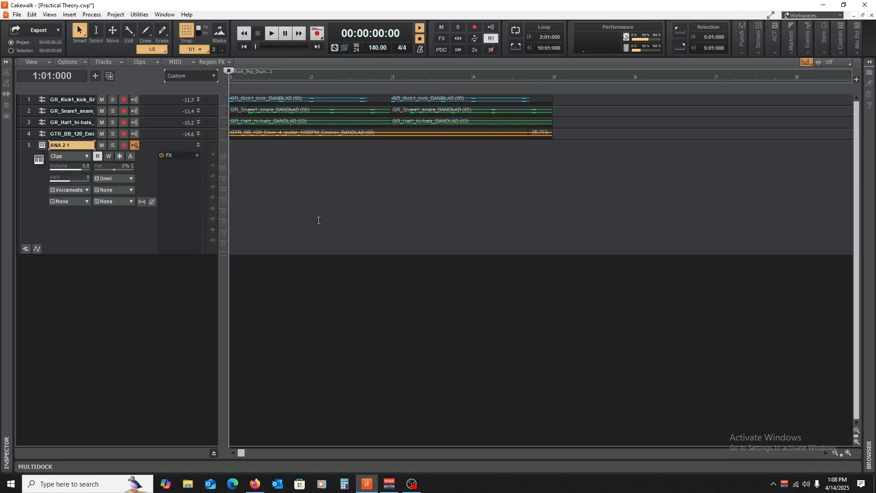
- Set the ANA 2 track's input to SH-01 MIDI Ch. 1, route its output to Master, and rename it Bass
{"action": "left_click", "coordinate": [107, 178]}
{"action": "mouse_move", "coordinate": [183, 216]}
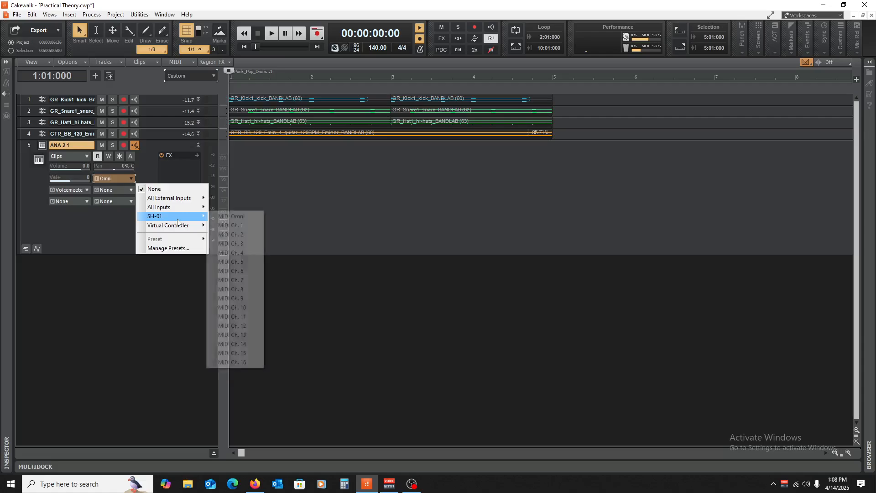
{"action": "left_click", "coordinate": [248, 226]}
{"action": "left_click", "coordinate": [68, 190]}
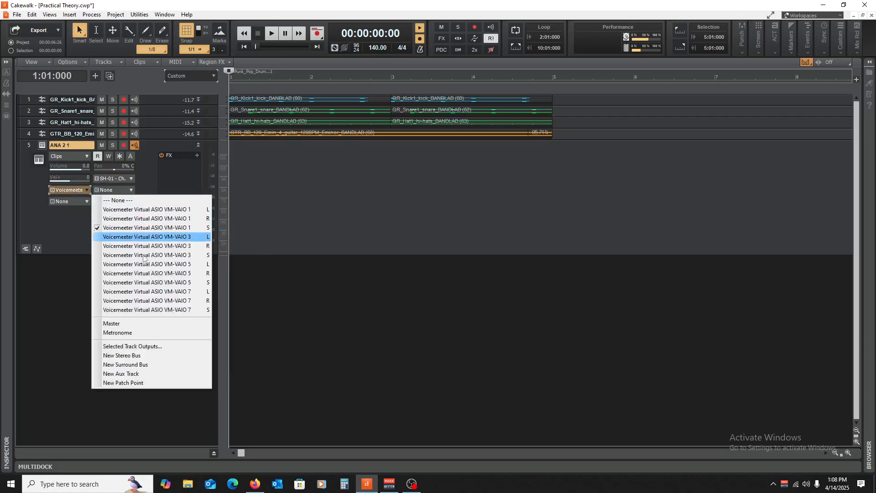
{"action": "left_click", "coordinate": [159, 324]}
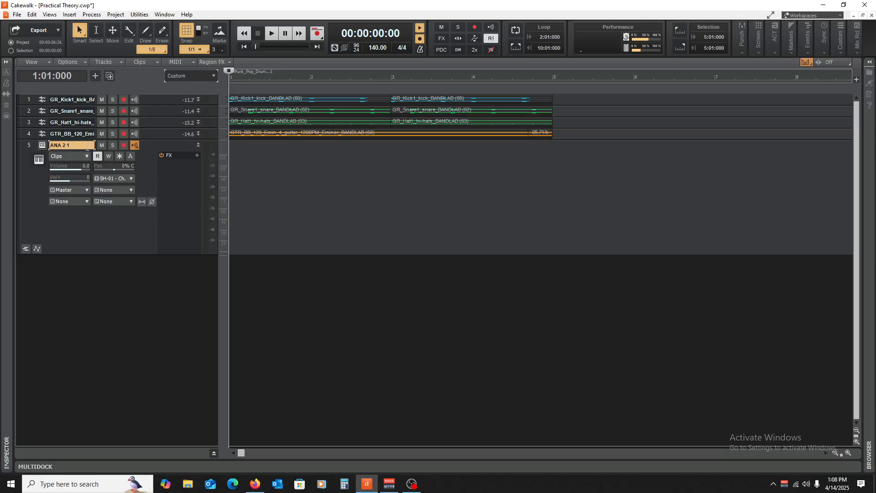
{"action": "double_click", "coordinate": [86, 146]}
{"action": "type", "text": "Bass"}
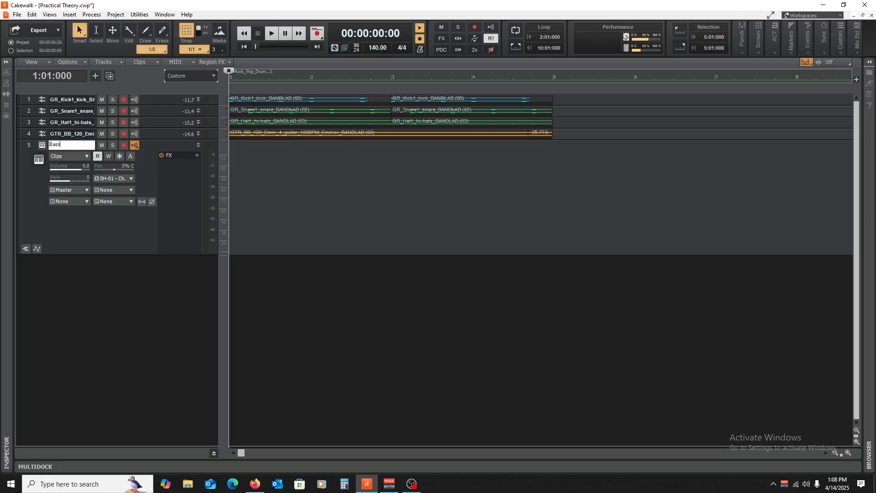
{"action": "left_click", "coordinate": [386, 194]}
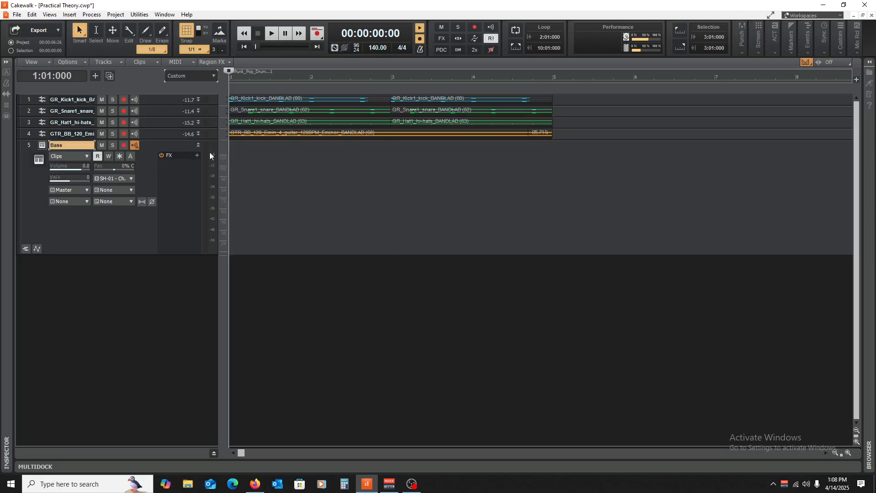
- Load the preset 404 from the Bass category in the ANA 2 synth, audition it, and close the synth window
{"action": "left_click", "coordinate": [42, 145]}
{"action": "left_click_drag", "start_coordinate": [752, 129], "coordinate": [557, 60]}
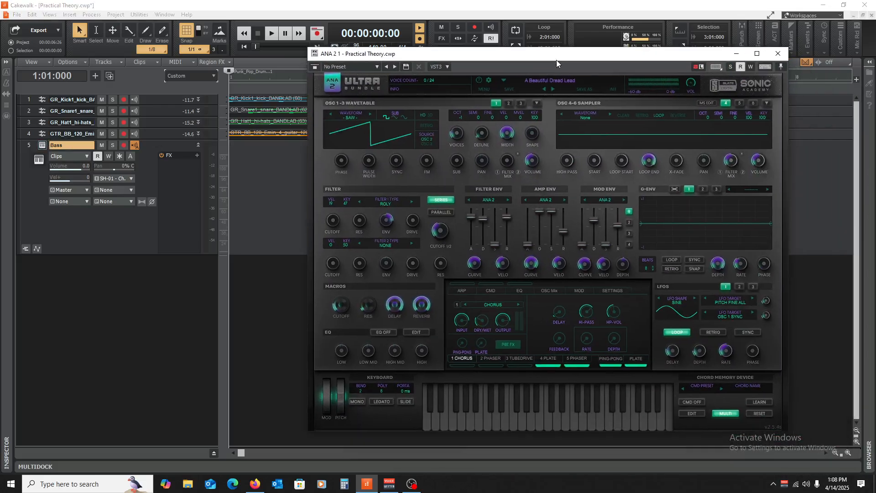
{"action": "left_click", "coordinate": [551, 82]}
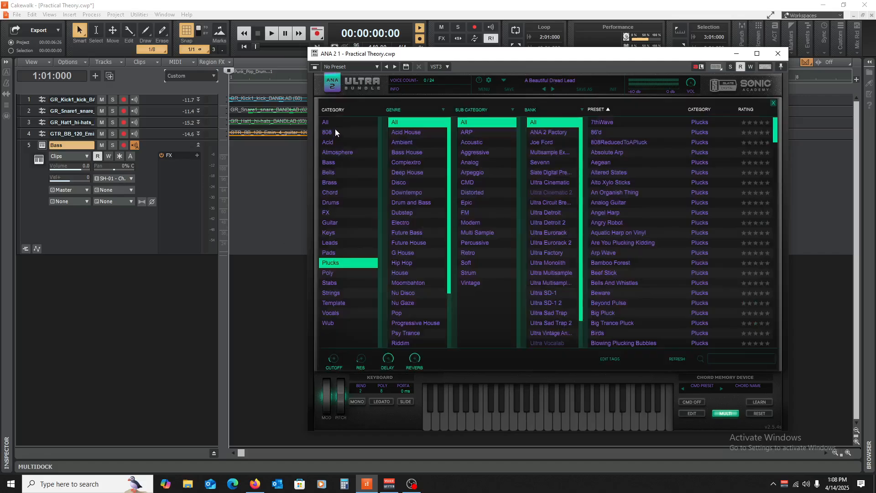
{"action": "left_click", "coordinate": [329, 163]}
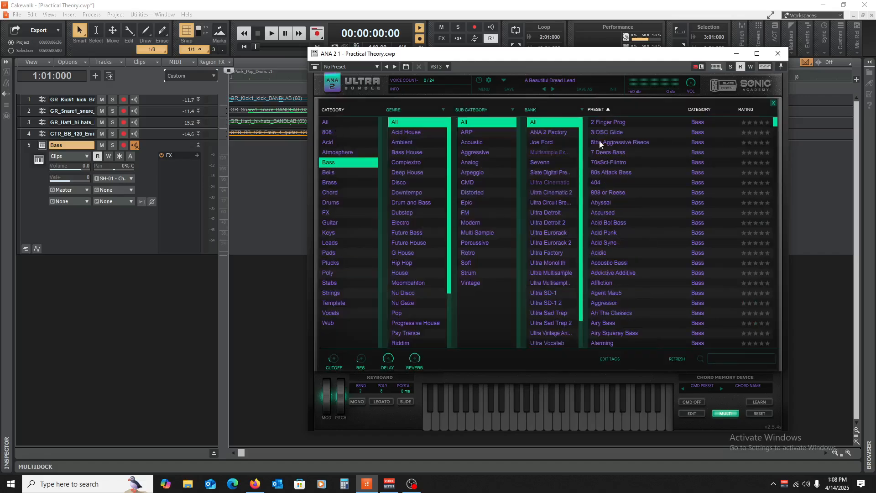
{"action": "left_click", "coordinate": [601, 185]}
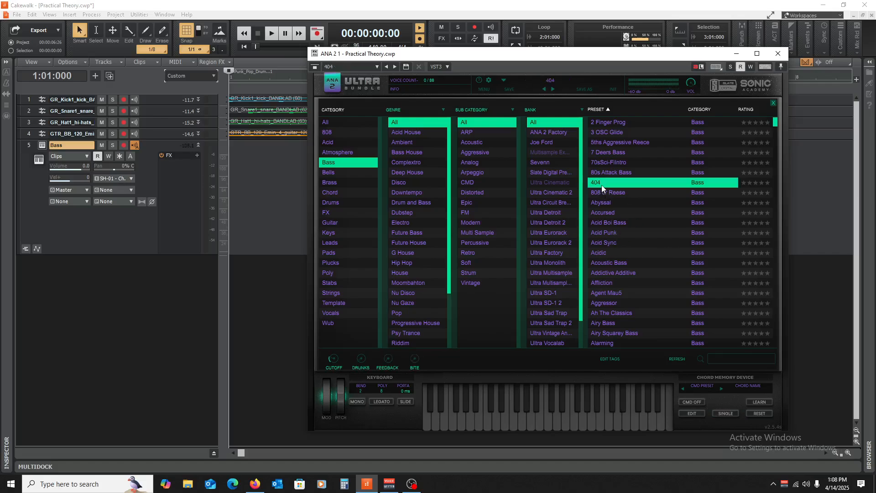
{"action": "left_click", "coordinate": [532, 425]}
{"action": "left_click", "coordinate": [600, 422]}
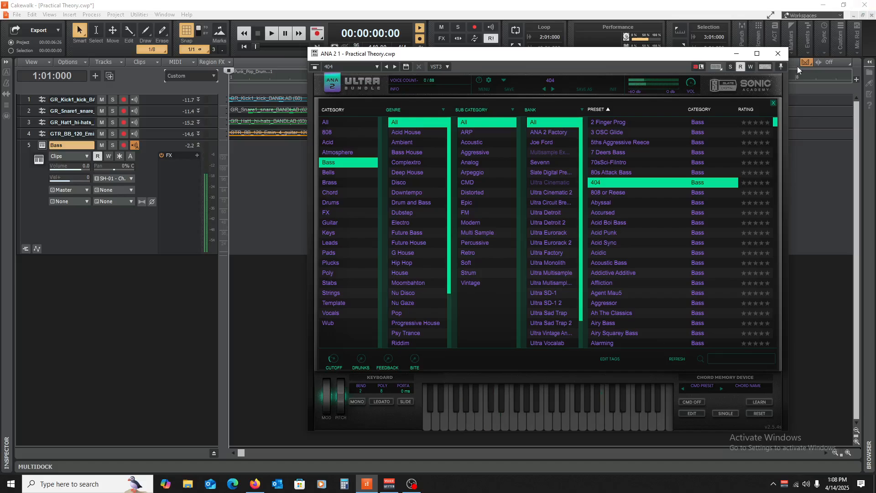
{"action": "left_click", "coordinate": [778, 53]}
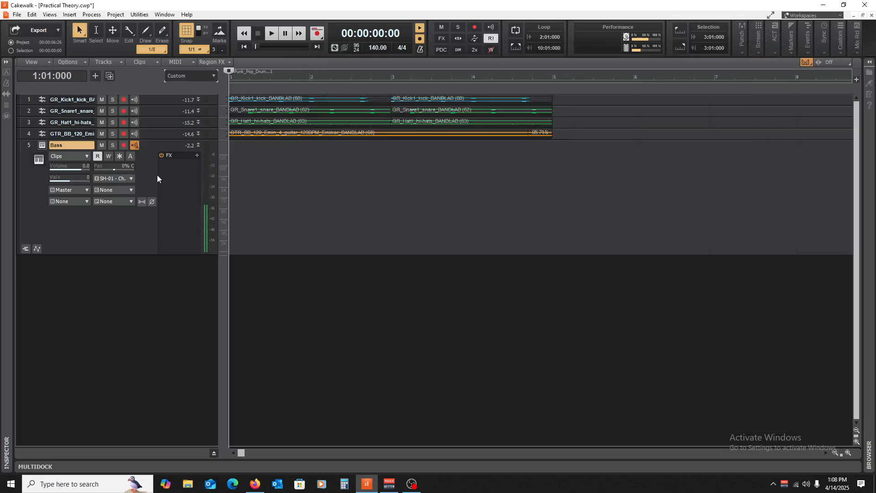
- Show the Bass track in an enlarged Piano Roll, add an eighth note on E3 at measure 1, and play it with the loops
{"action": "left_click", "coordinate": [49, 15]}
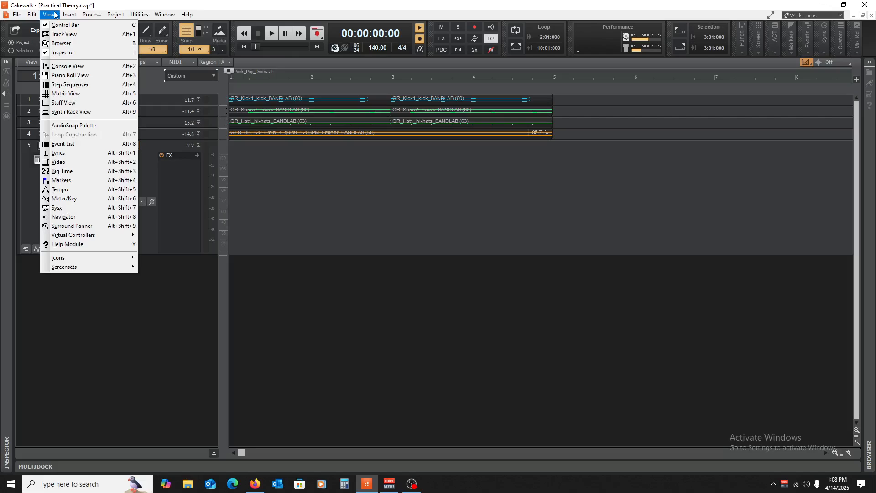
{"action": "left_click", "coordinate": [71, 76]}
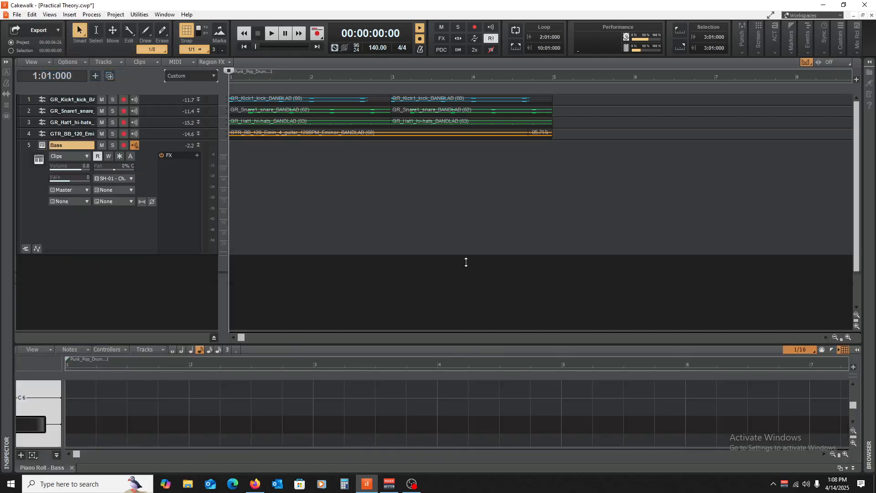
{"action": "left_click_drag", "start_coordinate": [465, 262], "coordinate": [465, 242]}
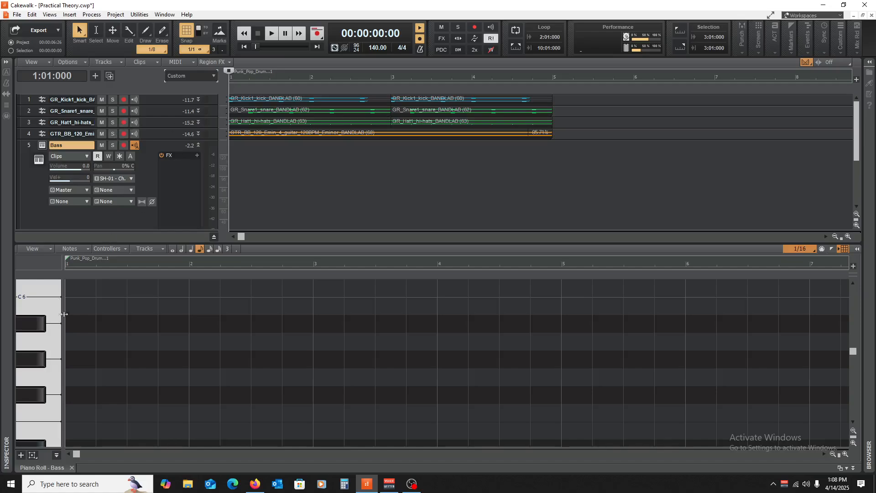
{"action": "scroll", "coordinate": [117, 336], "scroll_direction": "down", "scroll_amount": 3}
{"action": "scroll", "coordinate": [43, 386], "scroll_direction": "down", "scroll_amount": 4}
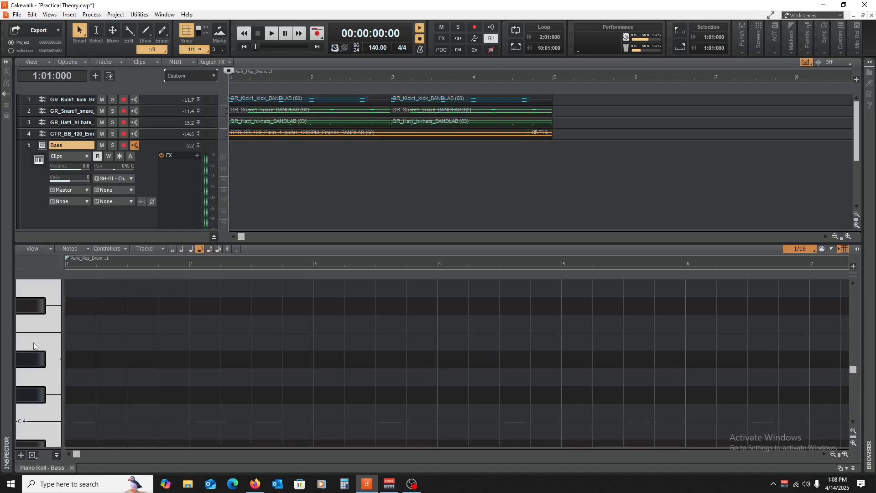
{"action": "scroll", "coordinate": [29, 351], "scroll_direction": "down", "scroll_amount": 4}
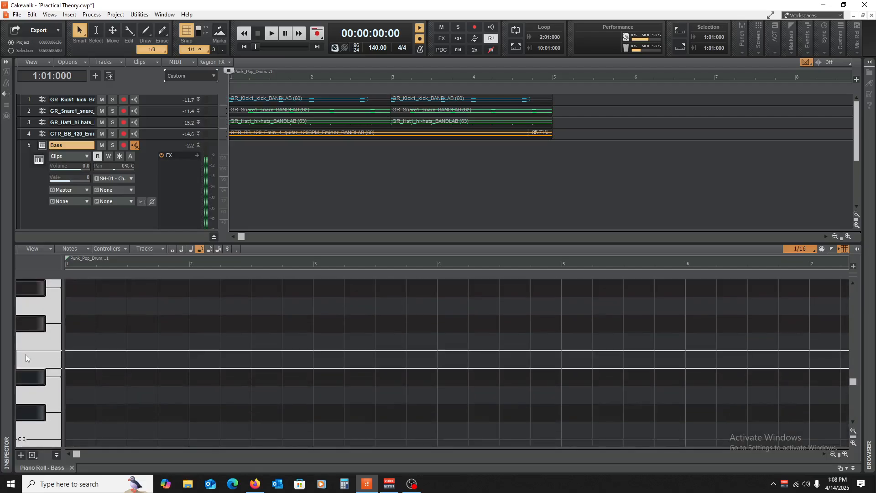
{"action": "left_click", "coordinate": [72, 359]}
{"action": "key", "text": "space"}
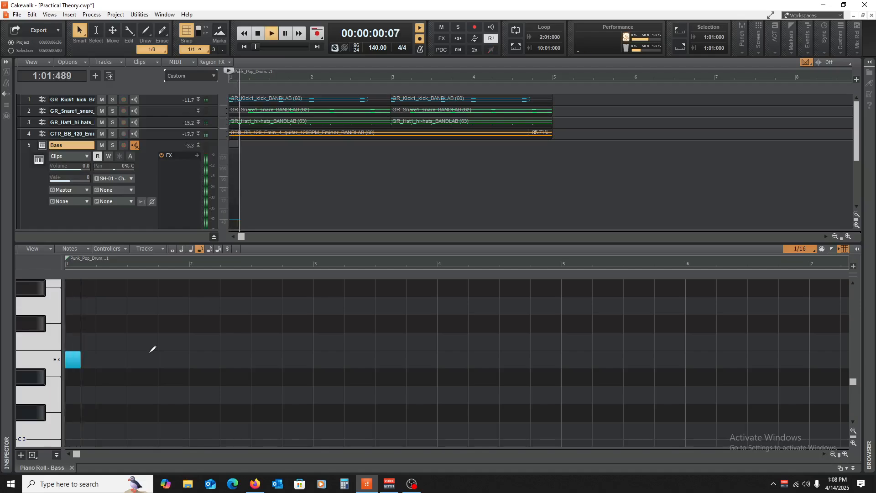
{"action": "key", "text": "space"}
{"action": "key", "text": "space"}
{"action": "key", "text": "space"}
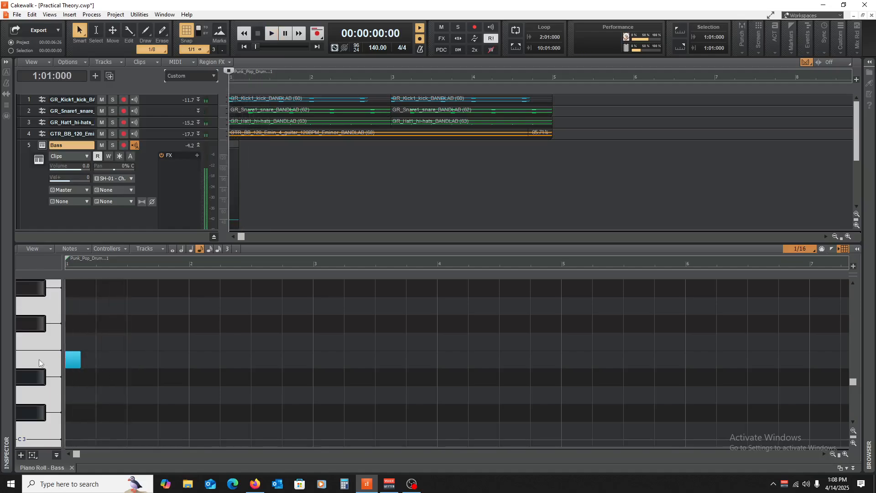
- Audition higher keys, raise the opening bass note to G3, and play it against the loops
{"action": "left_click", "coordinate": [39, 363]}
{"action": "scroll", "coordinate": [31, 341], "scroll_direction": "up", "scroll_amount": 3}
{"action": "left_click", "coordinate": [31, 340]}
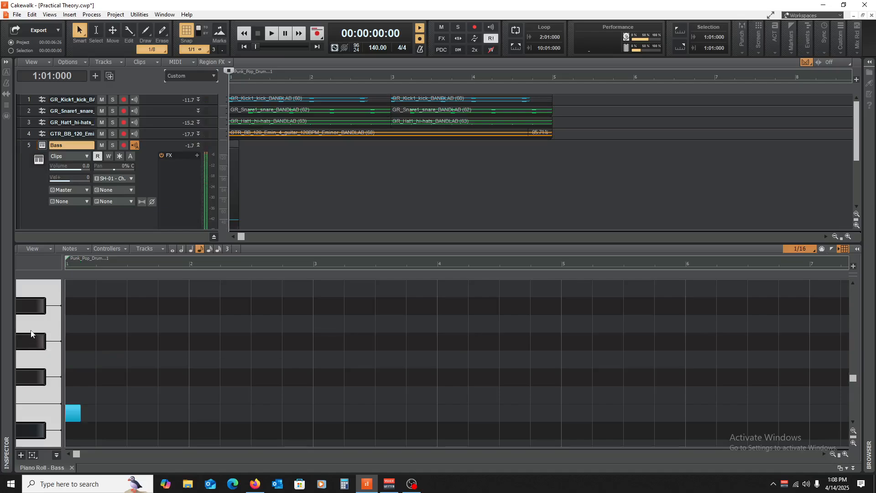
{"action": "left_click", "coordinate": [32, 358]}
{"action": "left_click_drag", "start_coordinate": [75, 416], "coordinate": [75, 362]}
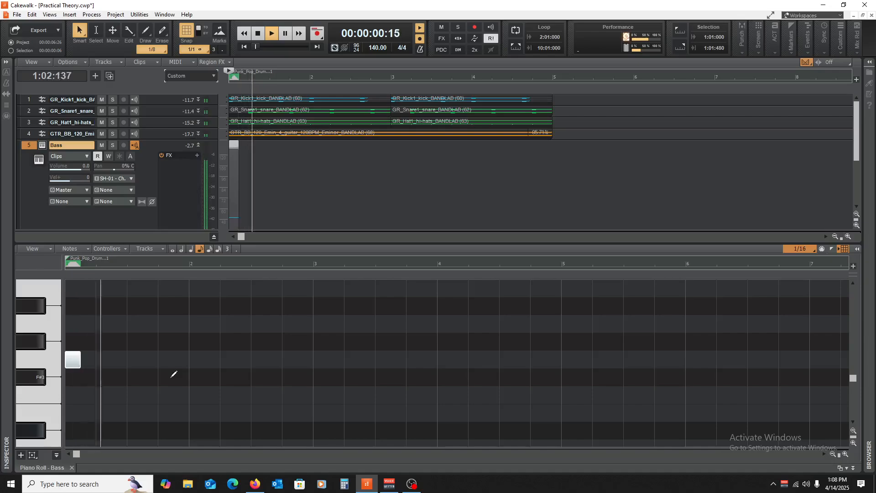
{"action": "key", "text": "space"}
- Raise the opening bass note to A3 and play it against the loops
{"action": "scroll", "coordinate": [77, 385], "scroll_direction": "up", "scroll_amount": 1}
{"action": "left_click_drag", "start_coordinate": [72, 398], "coordinate": [73, 359]}
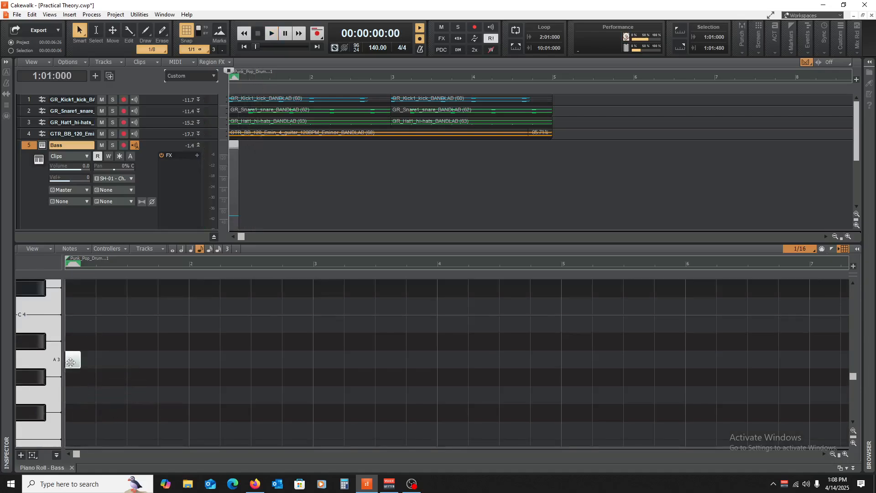
{"action": "key", "text": "space"}
{"action": "key", "text": "space"}
{"action": "scroll", "coordinate": [122, 362], "scroll_direction": "up", "scroll_amount": 1}
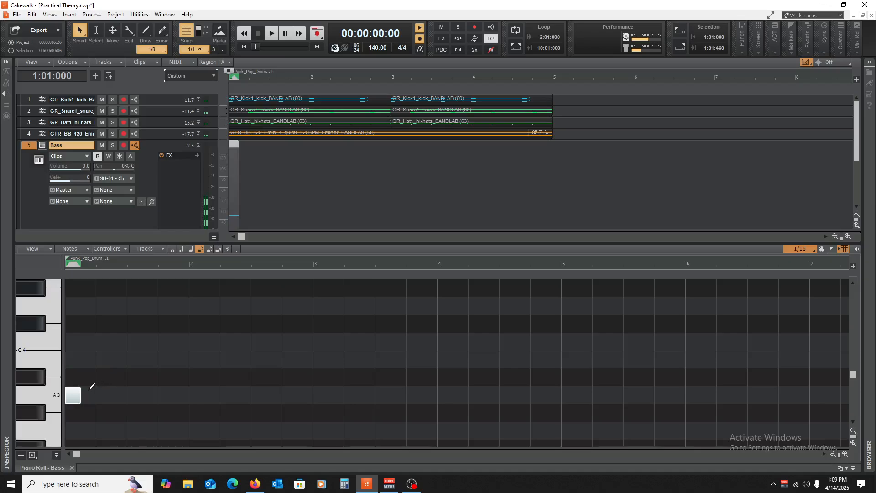
{"action": "scroll", "coordinate": [109, 367], "scroll_direction": "up", "scroll_amount": 1}
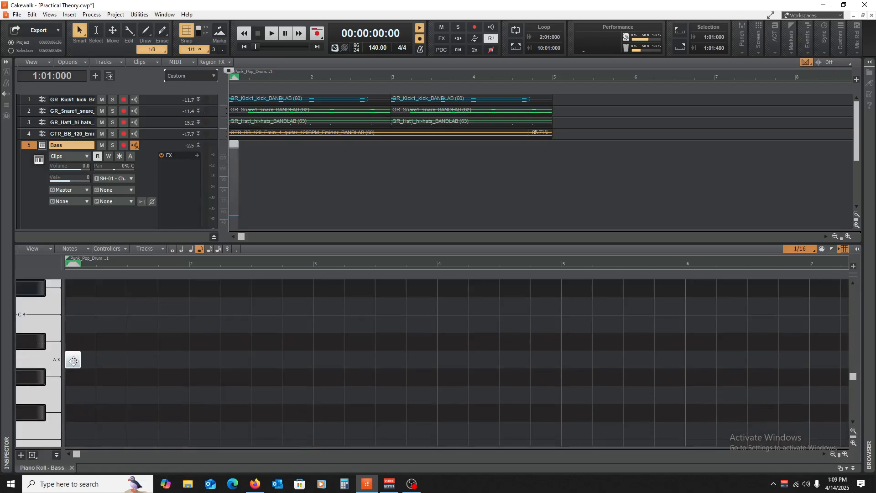
- Lower the opening bass note to G3 and check it against the loops
{"action": "left_click_drag", "start_coordinate": [73, 361], "coordinate": [73, 395]}
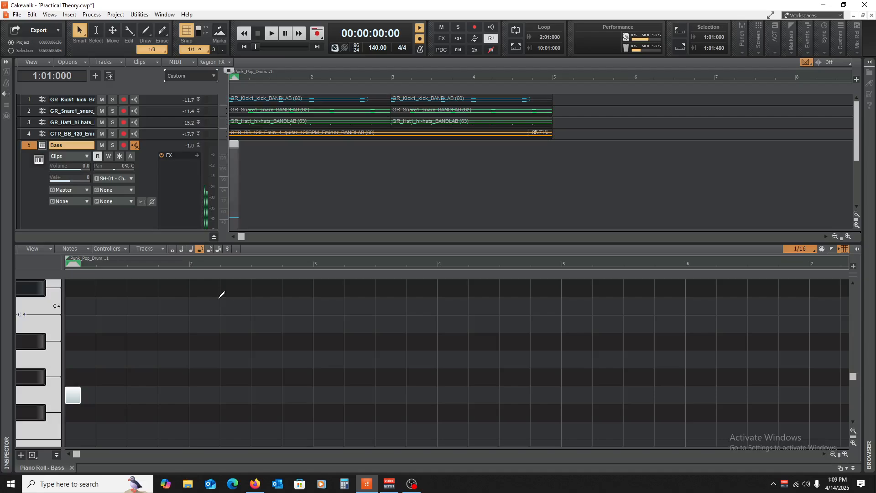
{"action": "key", "text": "space"}
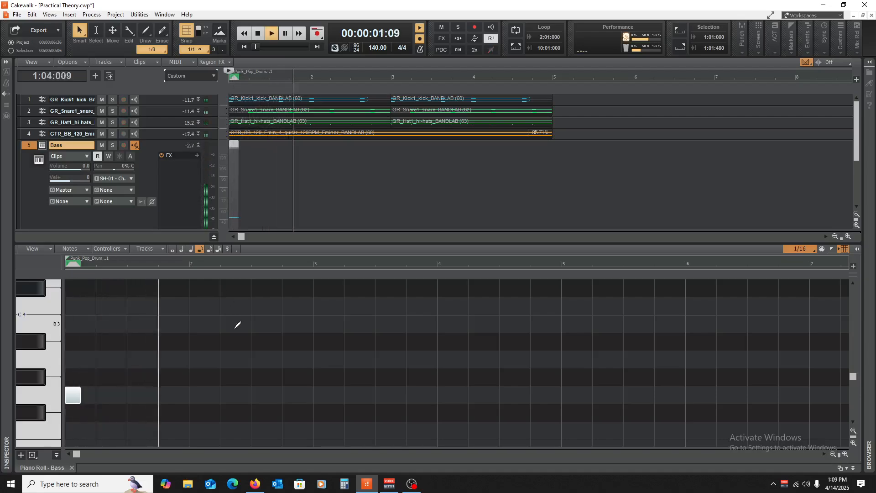
{"action": "key", "text": "space"}
- Audition lower keys, move the opening bass note down to C3, and play it with the loops
{"action": "scroll", "coordinate": [44, 386], "scroll_direction": "down", "scroll_amount": 3}
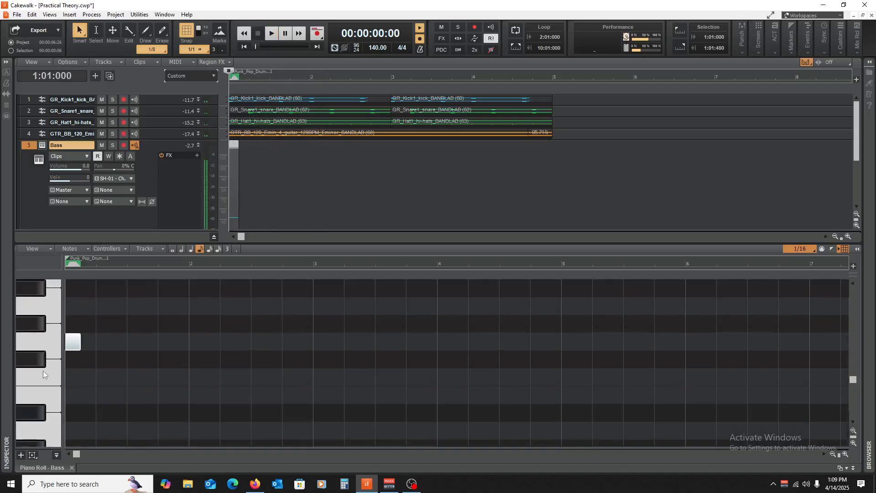
{"action": "left_click", "coordinate": [41, 343]}
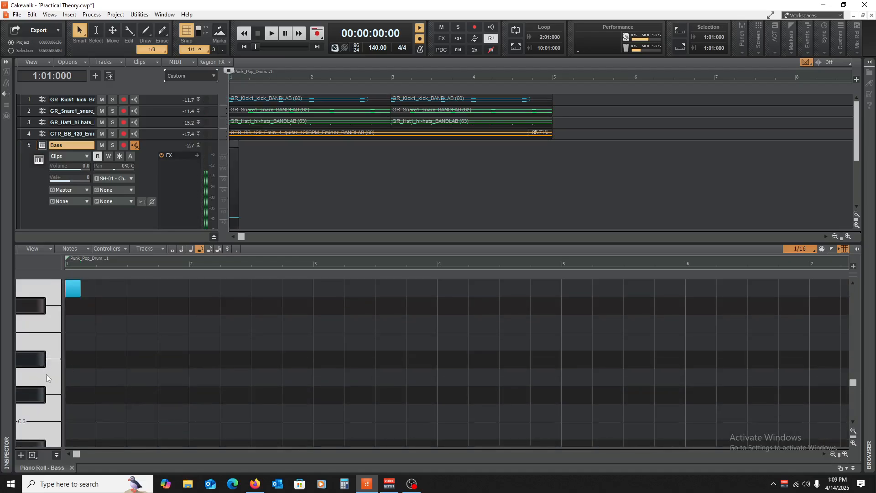
{"action": "left_click", "coordinate": [38, 379]}
{"action": "left_click", "coordinate": [48, 413]}
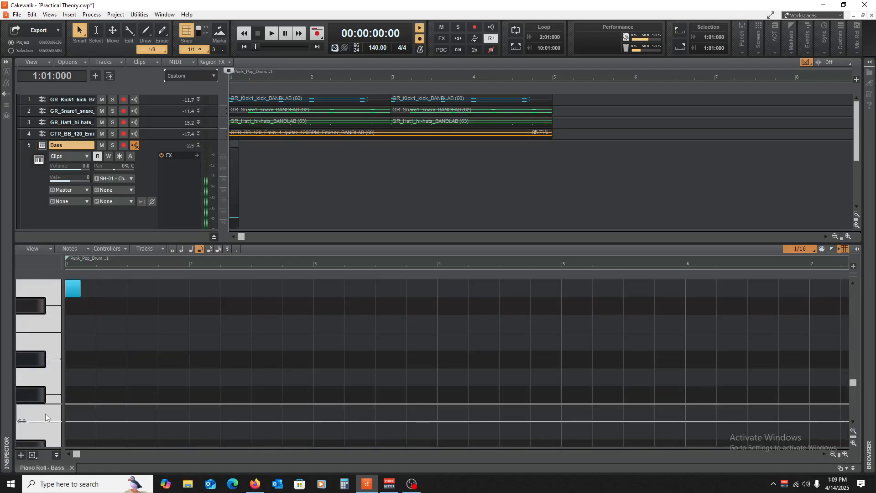
{"action": "left_click_drag", "start_coordinate": [75, 291], "coordinate": [75, 413]}
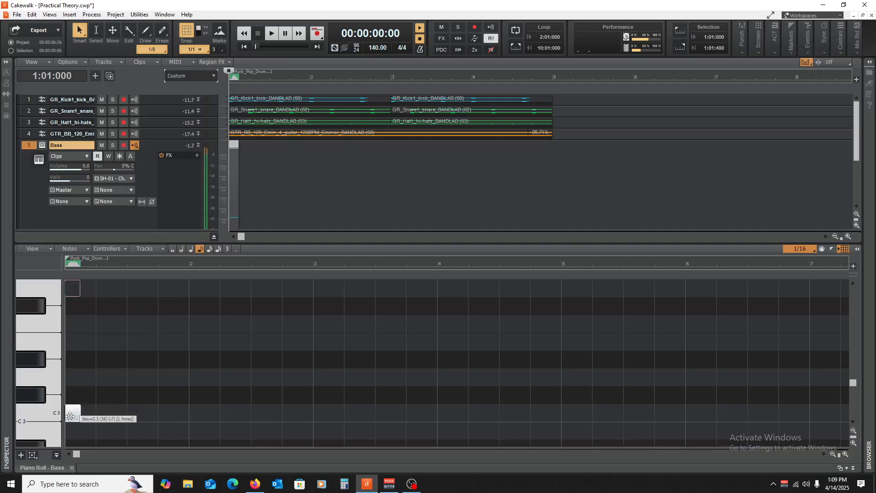
{"action": "key", "text": "space"}
{"action": "key", "text": "space"}
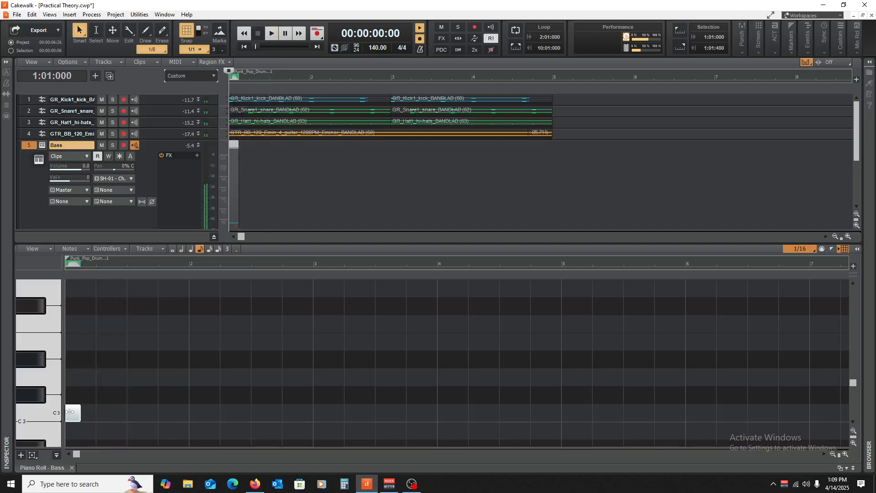
{"action": "key", "text": "space"}
{"action": "key", "text": "space"}
- Copy the bass note to D3 at measure 2, E3 at measure 3 and G3 at measure 4, and play the line
{"action": "left_click_drag", "start_coordinate": [71, 412], "coordinate": [445, 327]}
{"action": "scroll", "coordinate": [392, 324], "scroll_direction": "up", "scroll_amount": 1}
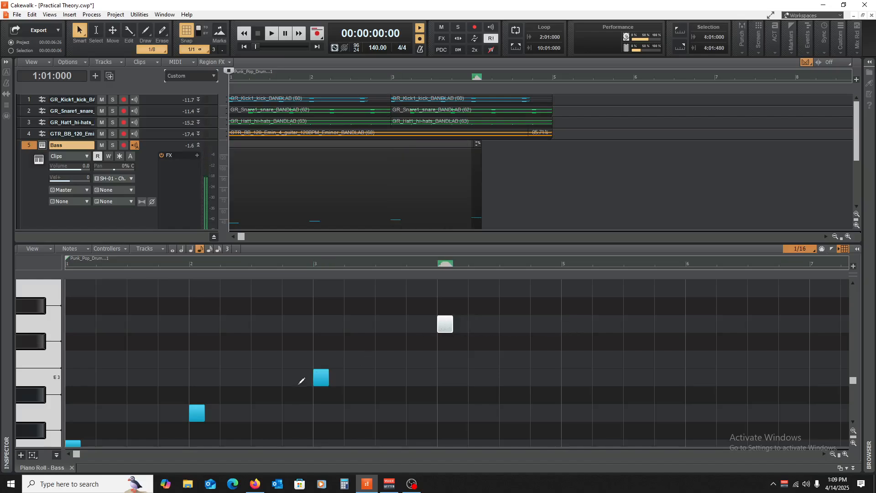
{"action": "key", "text": "space"}
{"action": "scroll", "coordinate": [251, 354], "scroll_direction": "down", "scroll_amount": 1}
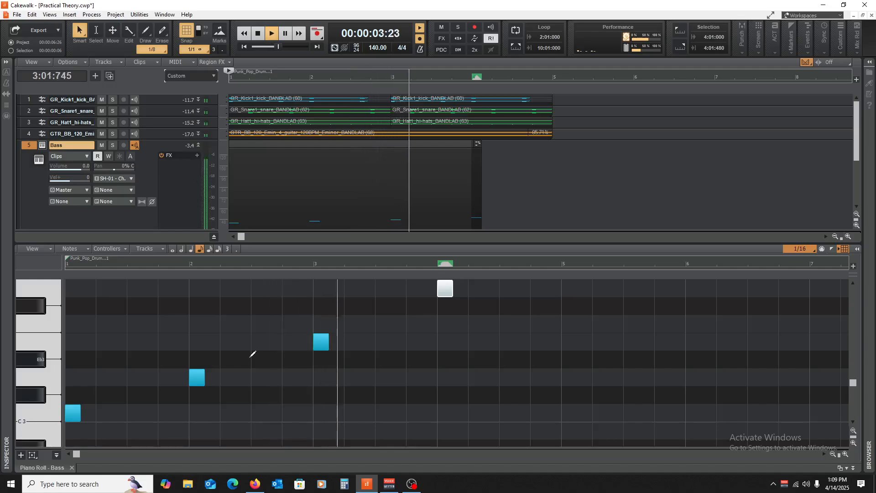
{"action": "scroll", "coordinate": [417, 364], "scroll_direction": "up", "scroll_amount": 1}
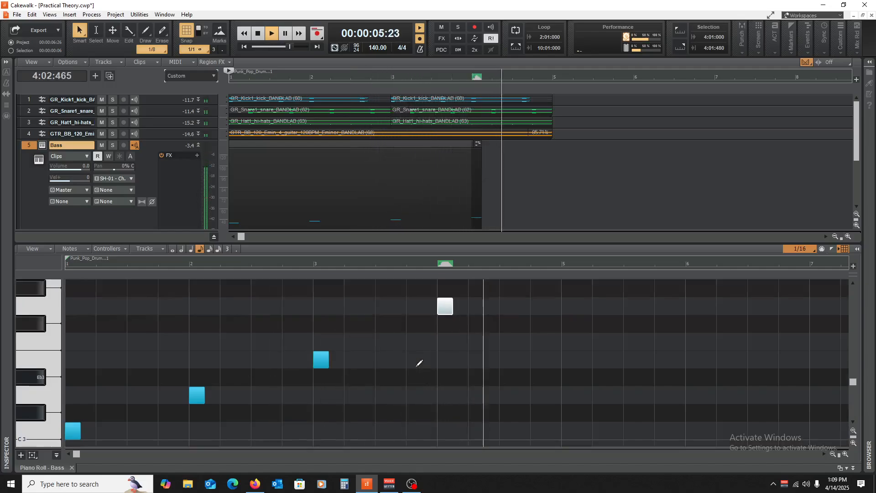
{"action": "scroll", "coordinate": [373, 364], "scroll_direction": "up", "scroll_amount": 1}
{"action": "key", "text": "space"}
- Copy the measure 4 bass note to beat 3 of that measure, one semitone lower on F#3
{"action": "scroll", "coordinate": [369, 363], "scroll_direction": "down", "scroll_amount": 2}
{"action": "scroll", "coordinate": [395, 357], "scroll_direction": "up", "scroll_amount": 3}
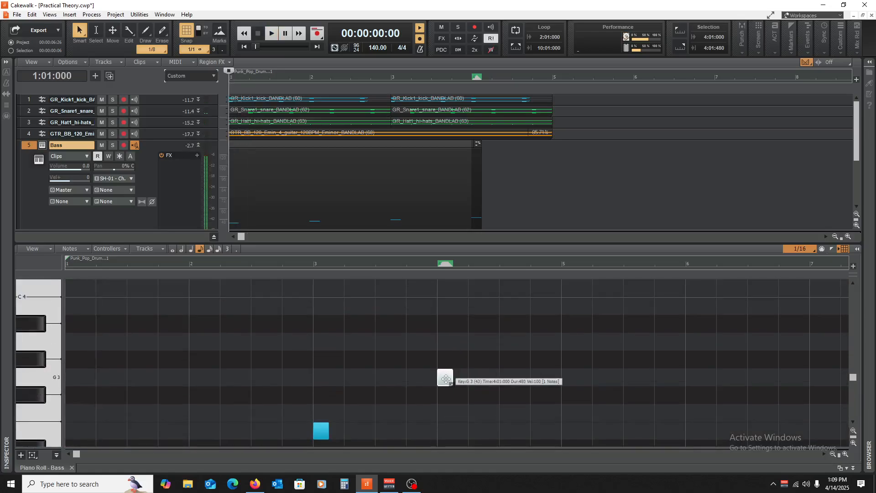
{"action": "left_click_drag", "start_coordinate": [445, 378], "coordinate": [507, 397]}
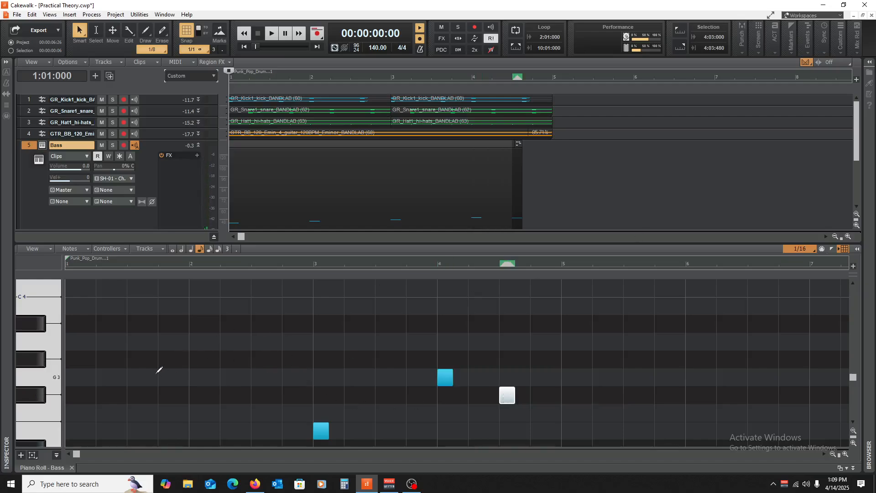
- Rewind the project to the start, enlarge the Piano Roll pane and briefly play the bass line
{"action": "scroll", "coordinate": [139, 361], "scroll_direction": "down", "scroll_amount": 3}
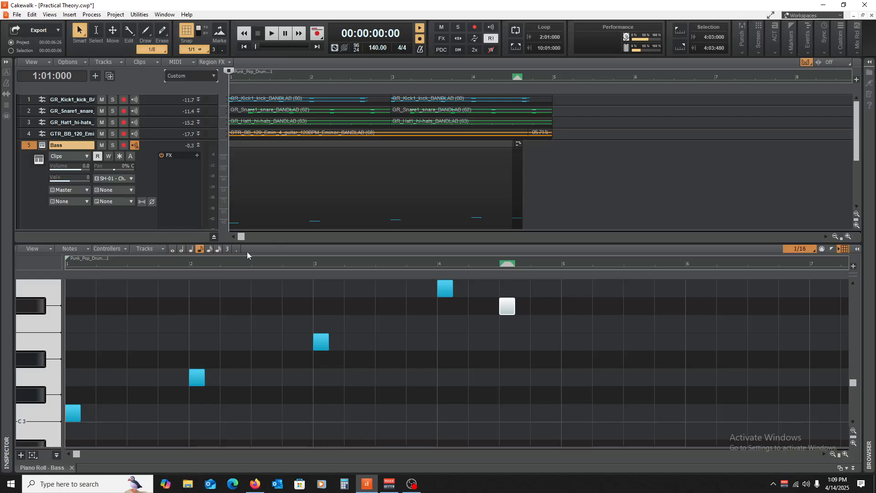
{"action": "left_click", "coordinate": [192, 329]}
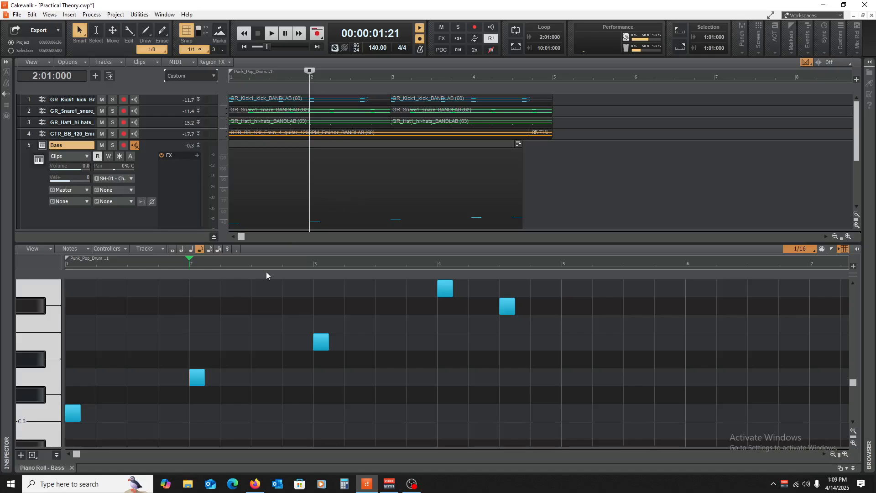
{"action": "scroll", "coordinate": [208, 382], "scroll_direction": "up", "scroll_amount": 1}
{"action": "key", "text": "w"}
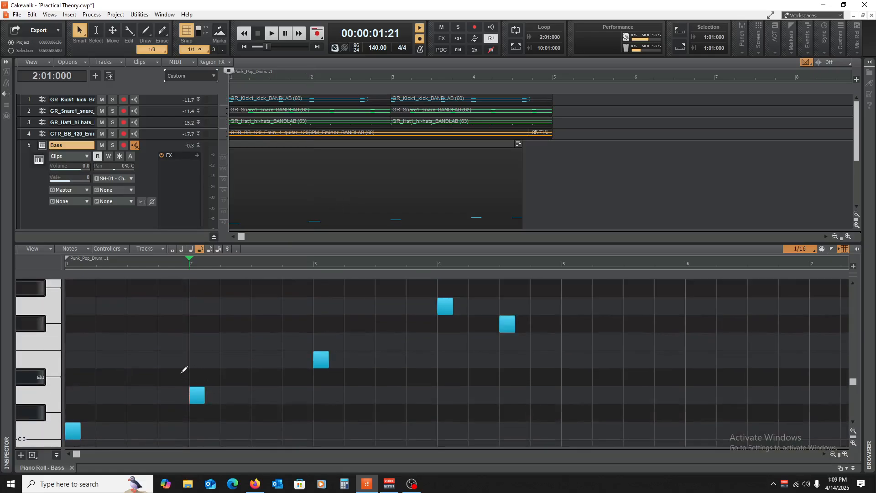
{"action": "scroll", "coordinate": [168, 343], "scroll_direction": "down", "scroll_amount": 3}
{"action": "scroll", "coordinate": [166, 343], "scroll_direction": "up", "scroll_amount": 3}
{"action": "scroll", "coordinate": [166, 342], "scroll_direction": "down", "scroll_amount": 1}
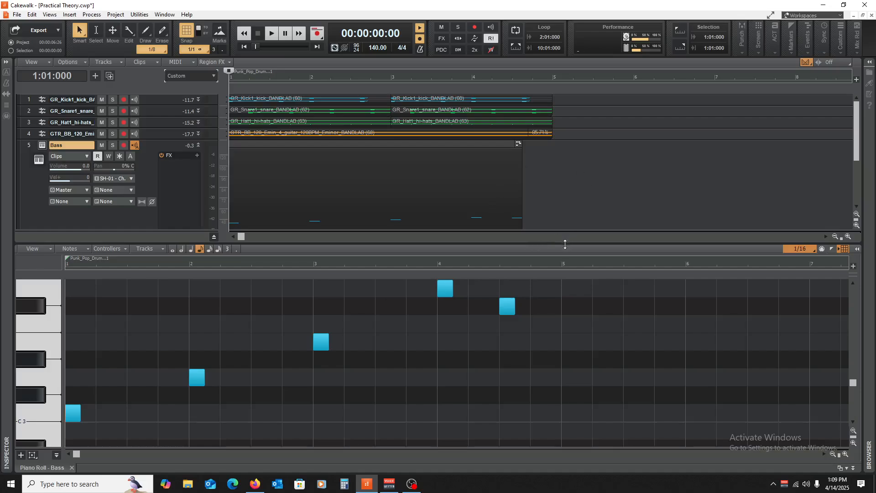
{"action": "left_click_drag", "start_coordinate": [564, 244], "coordinate": [567, 202]}
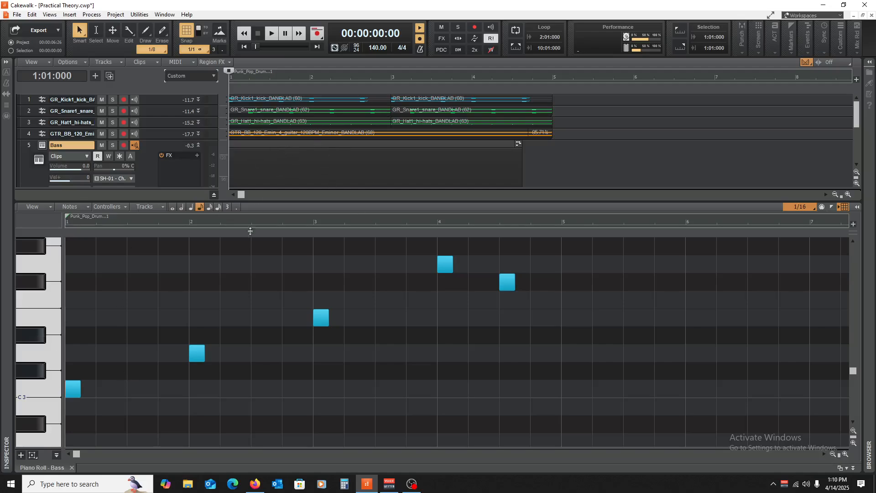
{"action": "key", "text": "space"}
{"action": "key", "text": "space"}
- Copy the opening C3 bass note to 1:02:480 in measure 1 and play it with the loops
{"action": "left_click_drag", "start_coordinate": [74, 388], "coordinate": [136, 389]}
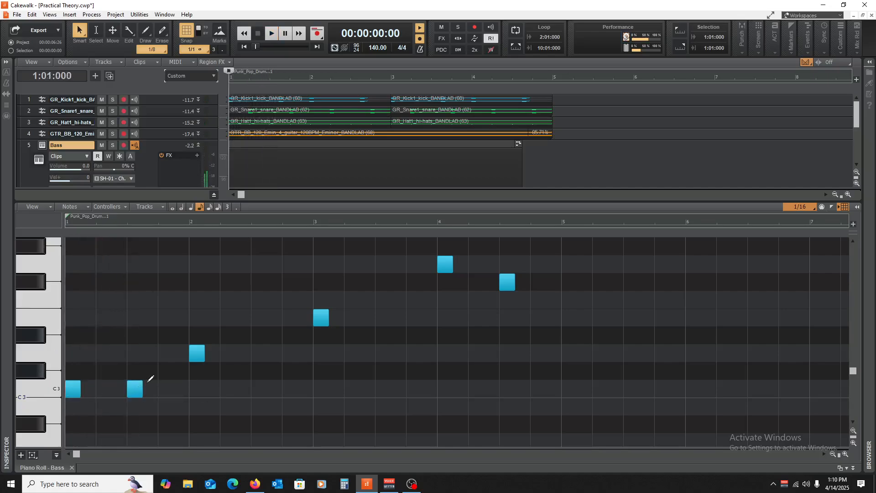
{"action": "key", "text": "space"}
{"action": "key", "text": "space"}
{"action": "left_click_drag", "start_coordinate": [134, 392], "coordinate": [118, 391]}
{"action": "key", "text": "space"}
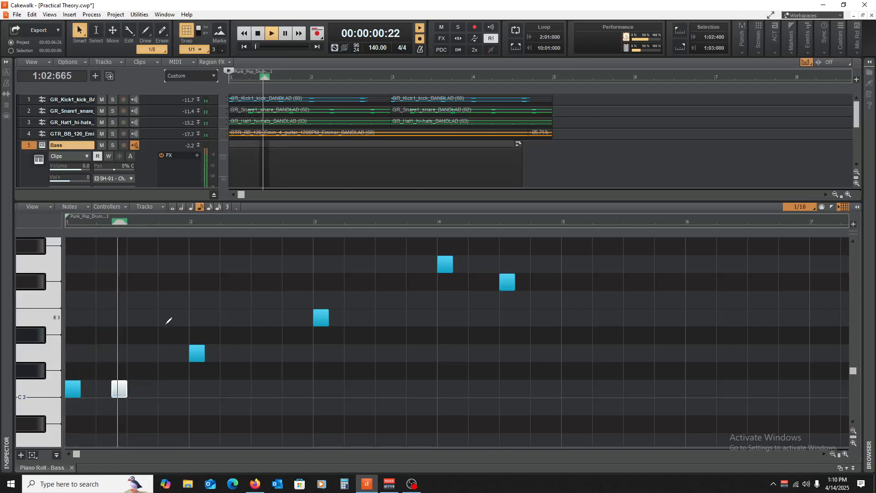
{"action": "key", "text": "space"}
- Copy the C3 bass note to 1:03:480 and 1:04:480 in measure 1, playing the rhythm after each copy
{"action": "left_click_drag", "start_coordinate": [153, 392], "coordinate": [145, 391]}
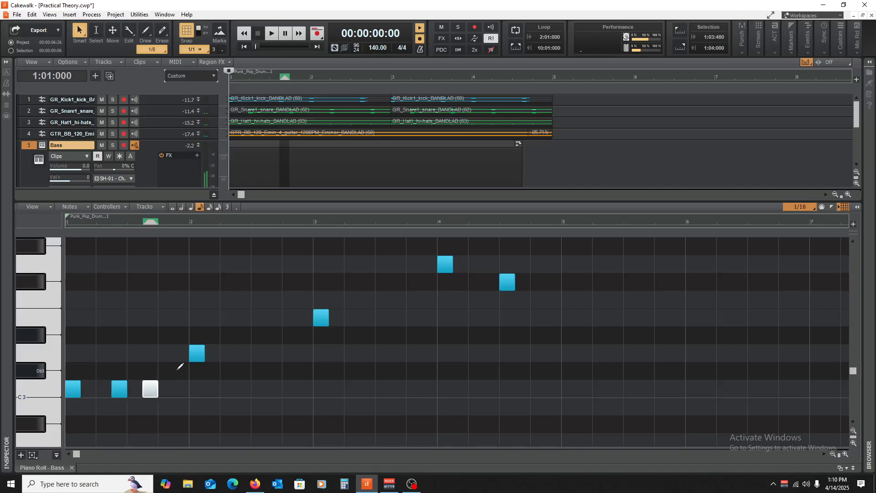
{"action": "key", "text": "space"}
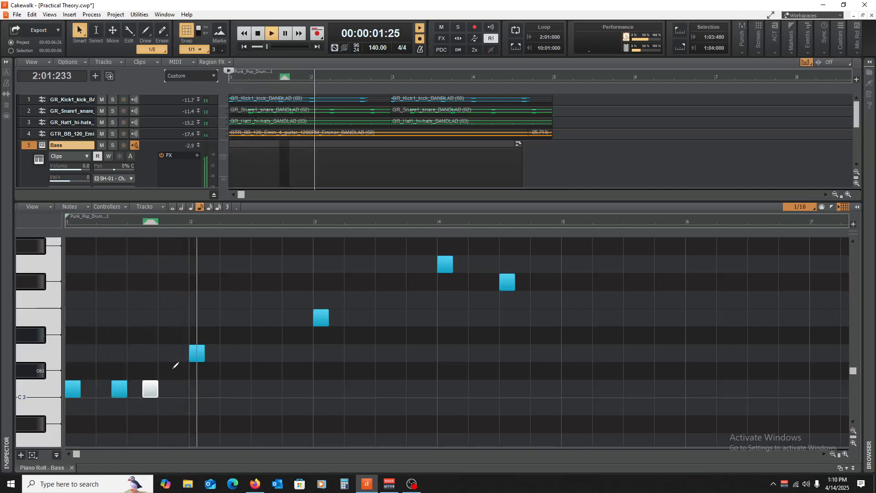
{"action": "key", "text": "space"}
{"action": "left_click_drag", "start_coordinate": [150, 390], "coordinate": [180, 392]}
{"action": "key", "text": "space"}
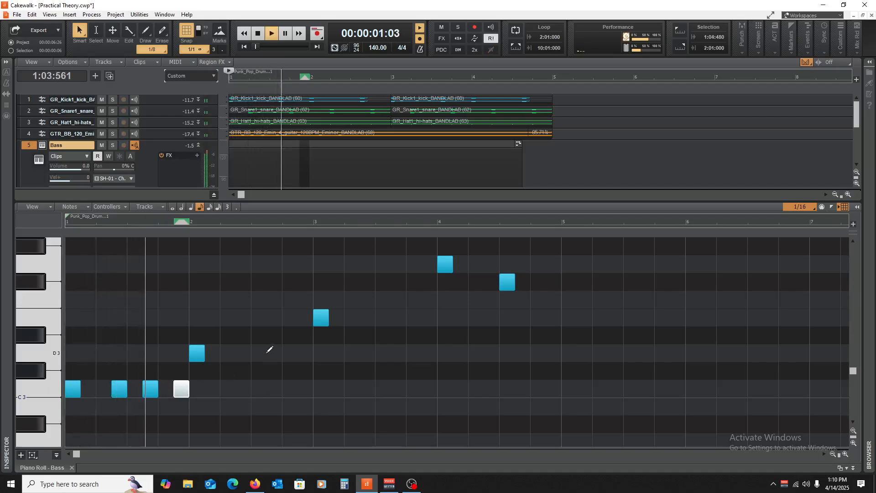
{"action": "key", "text": "space"}
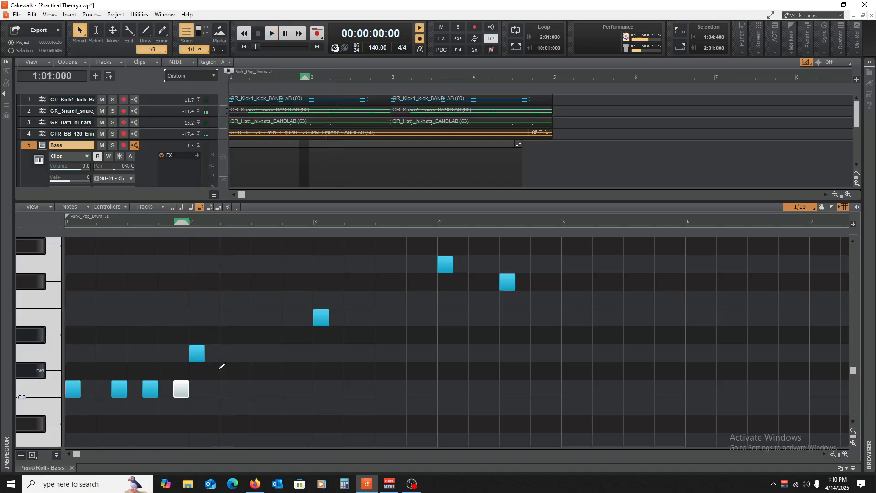
- Replace the single notes in measures 2 and 3 with copies of measure 1's four-note rhythm on D3 and E3, and play it
{"action": "left_click", "coordinate": [194, 354]}
{"action": "key", "text": "Delete"}
{"action": "left_click_drag", "start_coordinate": [235, 354], "coordinate": [197, 357]}
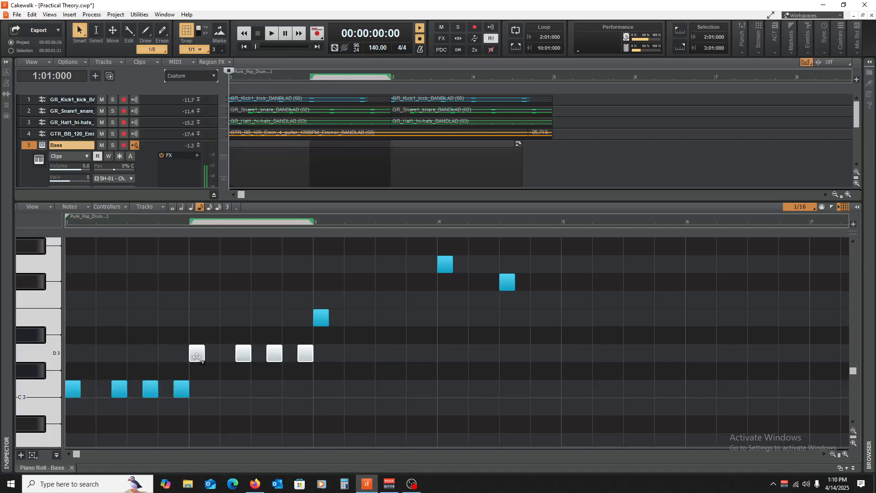
{"action": "left_click", "coordinate": [325, 321]}
{"action": "key", "text": "Delete"}
{"action": "left_click_drag", "start_coordinate": [351, 322], "coordinate": [322, 318]}
{"action": "key", "text": "space"}
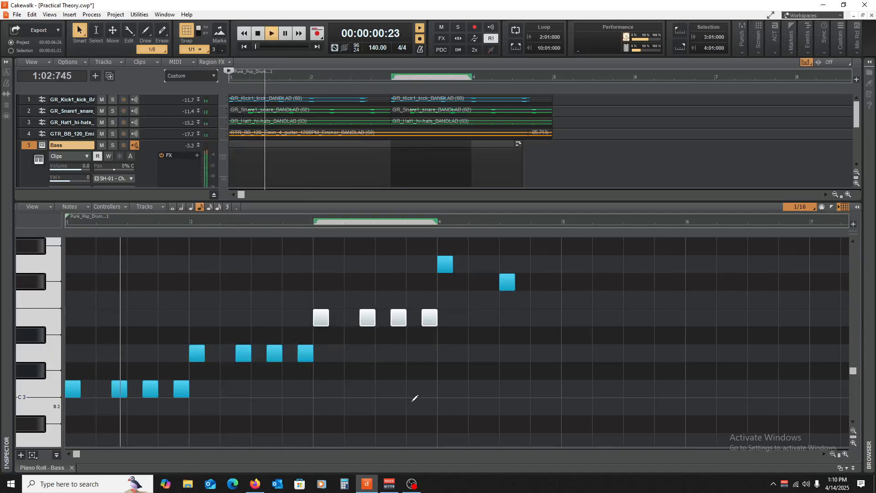
{"action": "key", "text": "space"}
- Lower the last bass note of measure 1 to A2 and that of measure 2 to C3, playing each change
{"action": "scroll", "coordinate": [162, 369], "scroll_direction": "down", "scroll_amount": 3}
{"action": "left_click_drag", "start_coordinate": [180, 336], "coordinate": [180, 389]}
{"action": "key", "text": "space"}
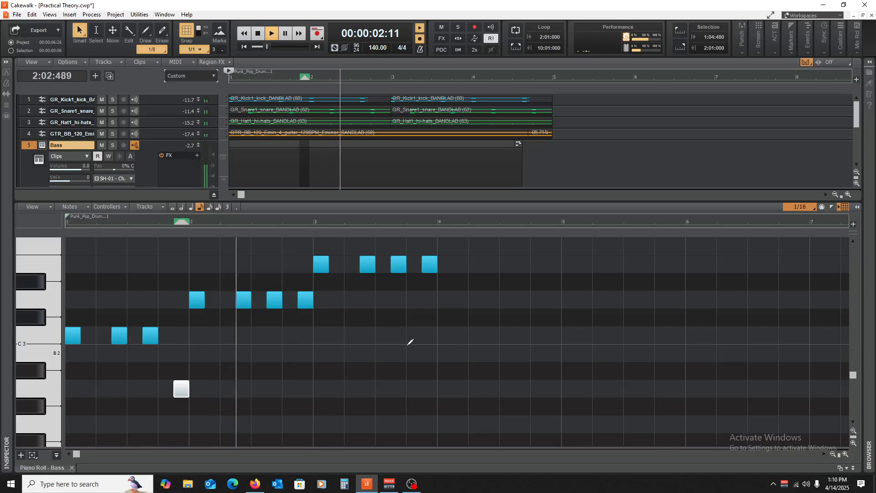
{"action": "key", "text": "space"}
{"action": "left_click_drag", "start_coordinate": [300, 302], "coordinate": [302, 337]}
{"action": "key", "text": "space"}
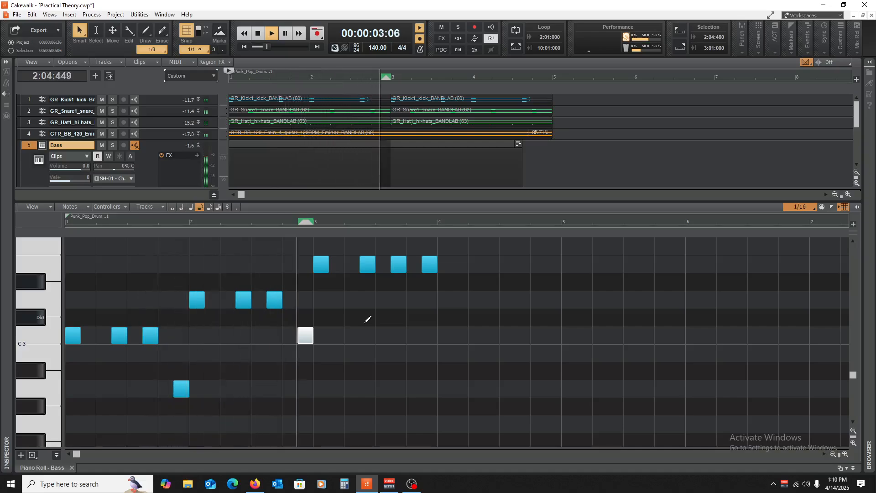
{"action": "key", "text": "space"}
- Try the third bass note of measure 1 on B2 and on D3, playing each version
{"action": "left_click_drag", "start_coordinate": [150, 337], "coordinate": [150, 354]}
{"action": "key", "text": "space"}
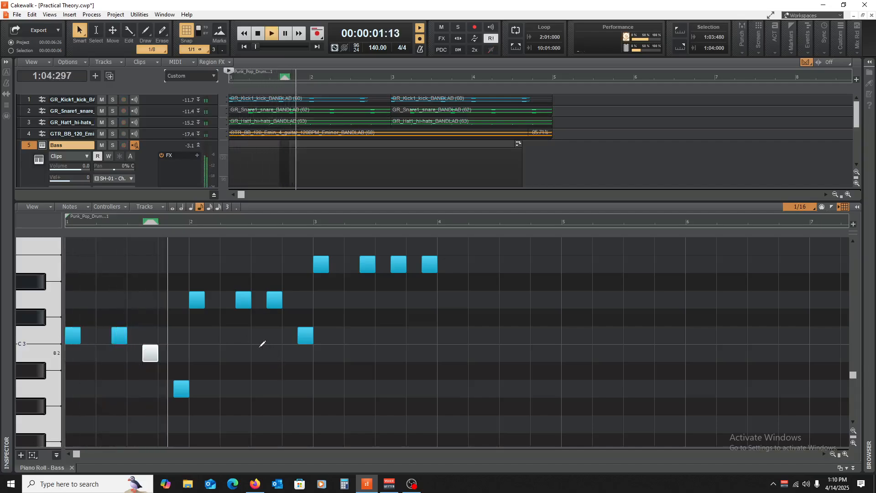
{"action": "key", "text": "space"}
{"action": "left_click_drag", "start_coordinate": [148, 352], "coordinate": [149, 299]}
{"action": "key", "text": "space"}
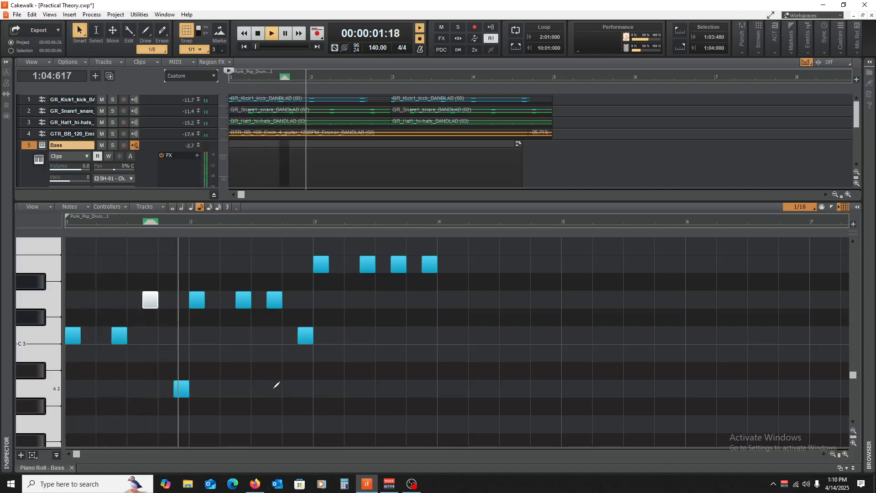
{"action": "key", "text": "space"}
- Raise the third bass note of measure 1 to E3 and that of measure 2 to F#3, playing each change
{"action": "left_click_drag", "start_coordinate": [151, 304], "coordinate": [153, 269]}
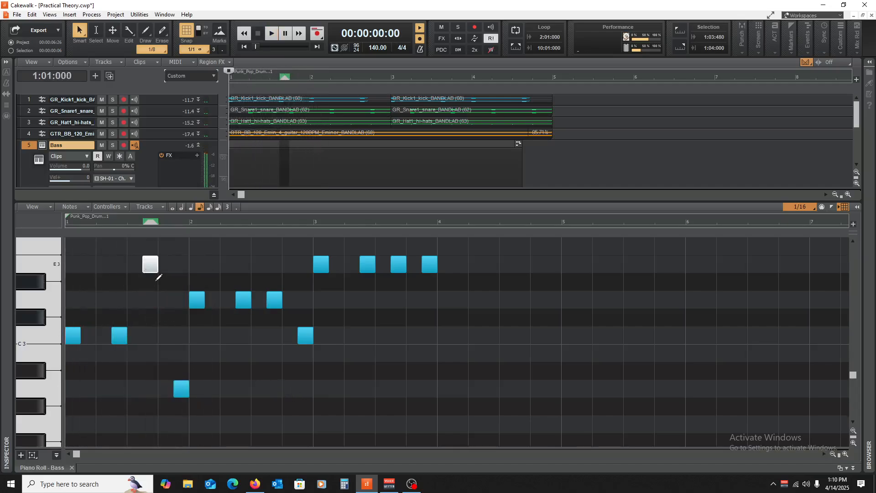
{"action": "key", "text": "space"}
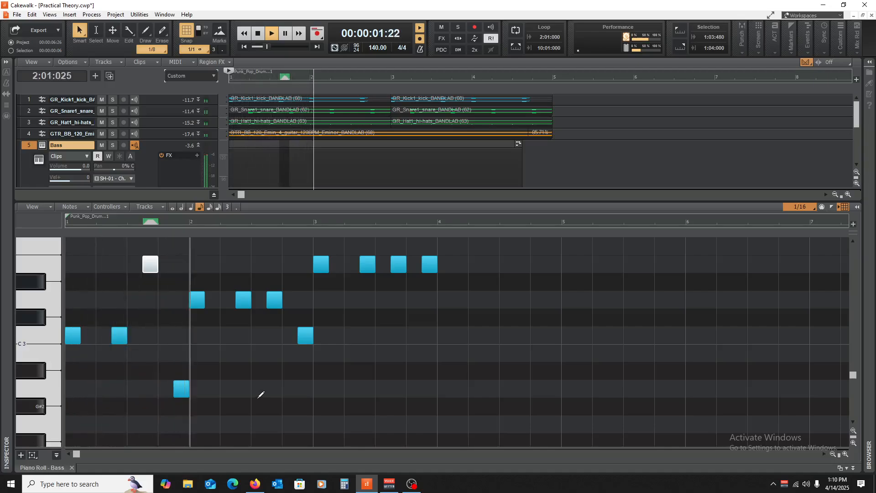
{"action": "scroll", "coordinate": [318, 406], "scroll_direction": "up", "scroll_amount": 1}
{"action": "key", "text": "space"}
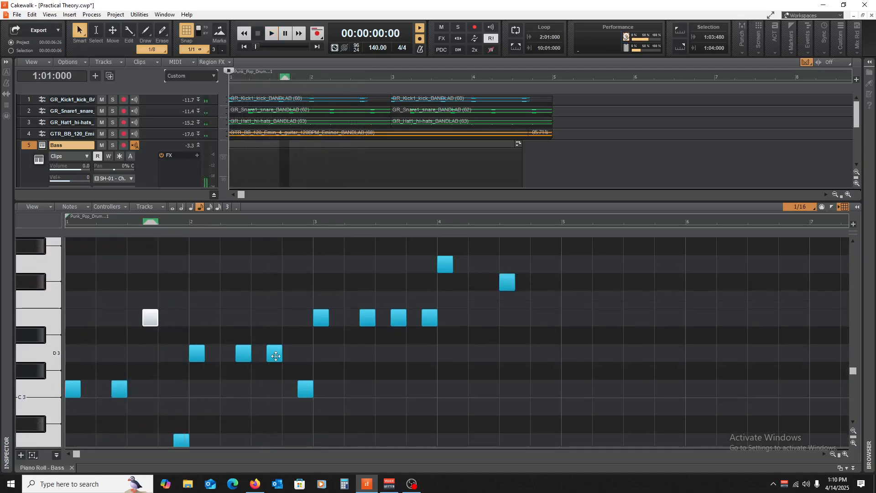
{"action": "left_click_drag", "start_coordinate": [275, 356], "coordinate": [275, 285]}
{"action": "key", "text": "space"}
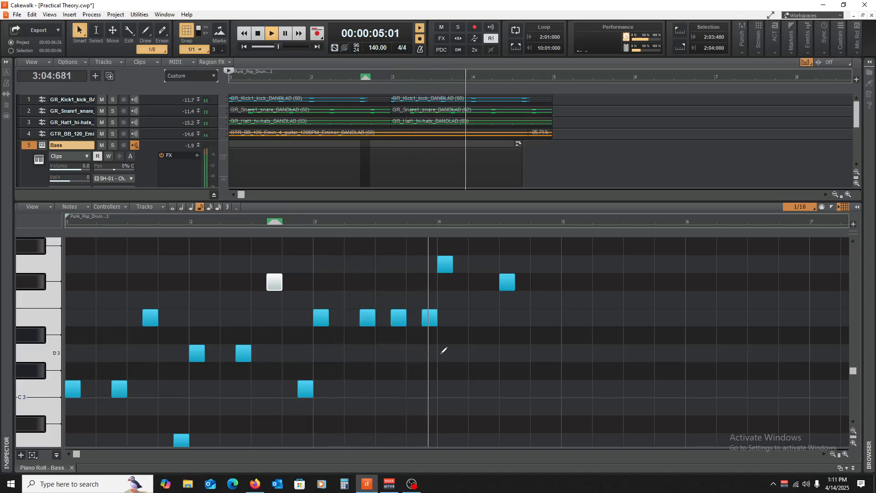
{"action": "scroll", "coordinate": [484, 319], "scroll_direction": "up", "scroll_amount": 3}
{"action": "key", "text": "space"}
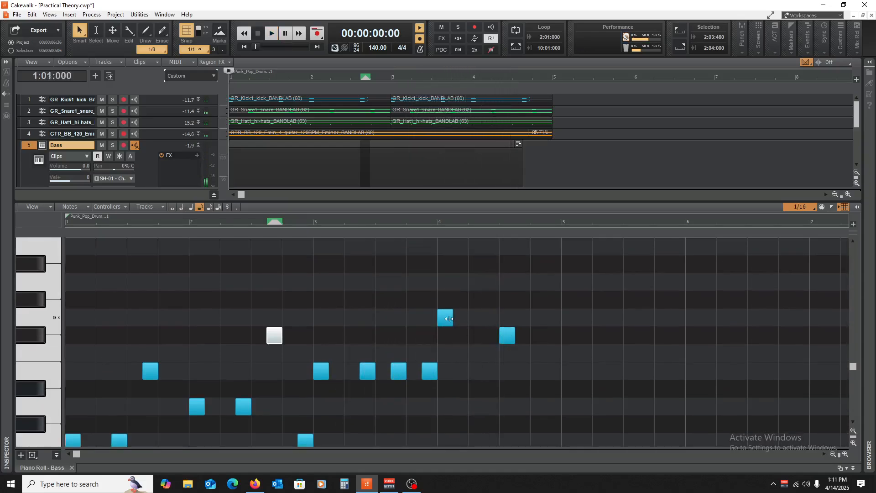
- Copy measure 4's G3 note to 4:02:480 and its F#3 note to 4:04:480, playing from measure 4
{"action": "left_click_drag", "start_coordinate": [447, 318], "coordinate": [493, 318]}
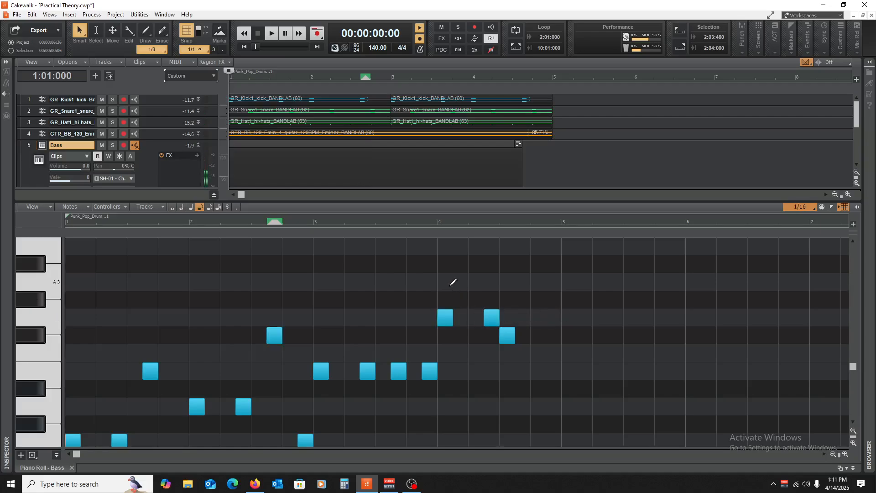
{"action": "left_click", "coordinate": [438, 279]}
{"action": "key", "text": "space"}
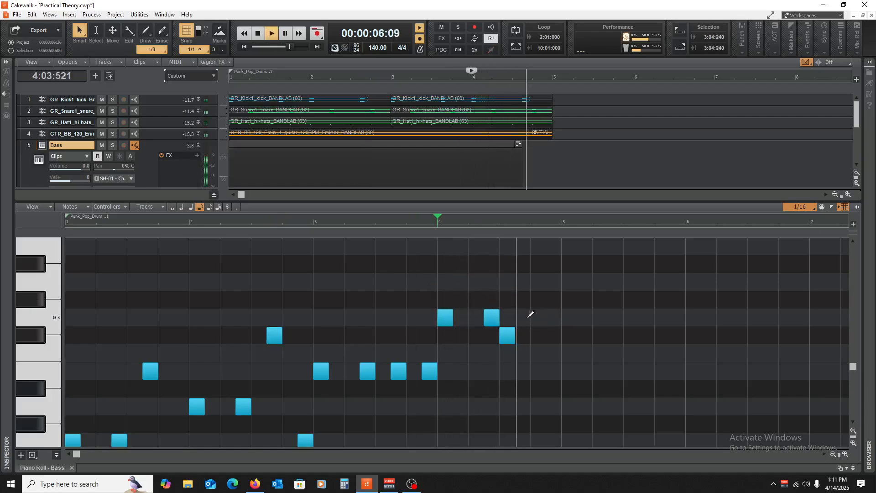
{"action": "key", "text": "space"}
{"action": "left_click_drag", "start_coordinate": [507, 335], "coordinate": [553, 334]}
{"action": "key", "text": "space"}
{"action": "scroll", "coordinate": [551, 276], "scroll_direction": "down", "scroll_amount": 3}
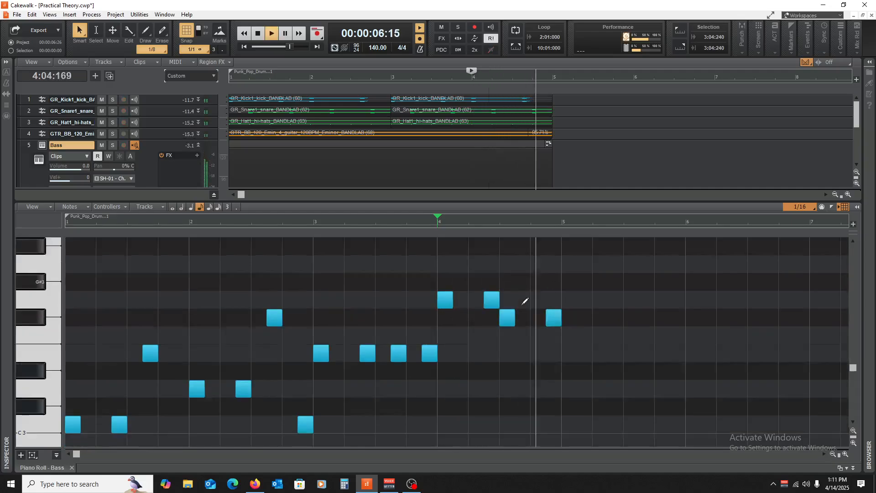
{"action": "key", "text": "space"}
- Try an extra E3 bass note on beat 4 of measure 4, delete it and replay the measure
{"action": "left_click_drag", "start_coordinate": [554, 267], "coordinate": [539, 303]}
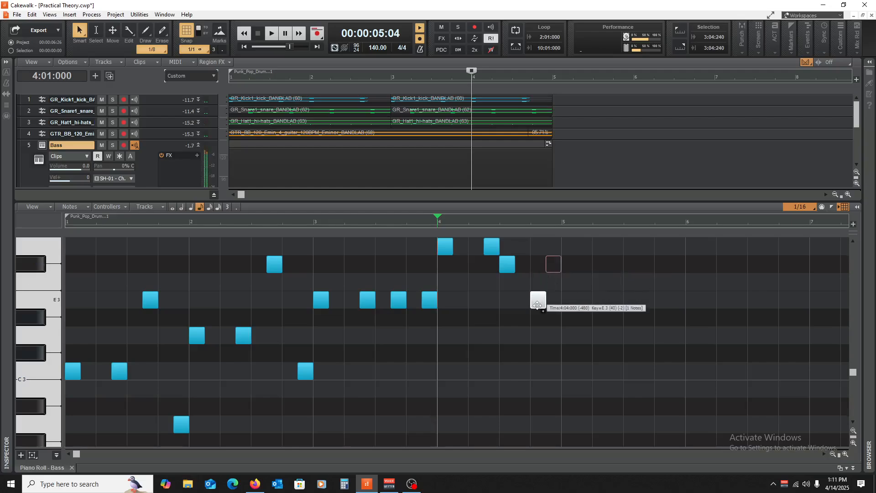
{"action": "key", "text": "space"}
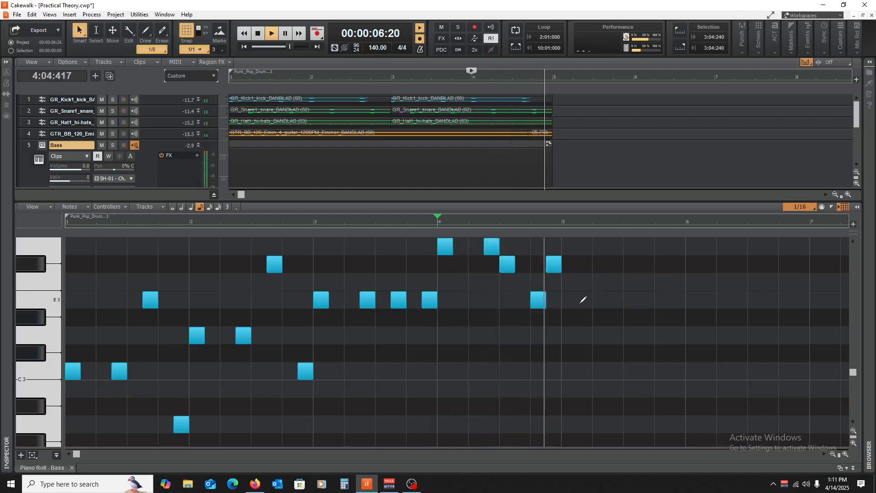
{"action": "key", "text": "space"}
{"action": "right_click", "coordinate": [537, 302]}
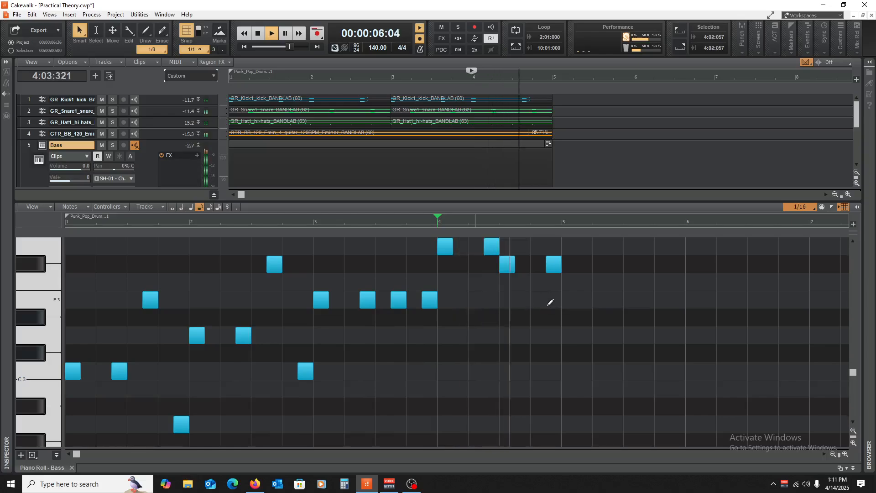
{"action": "key", "text": "space"}
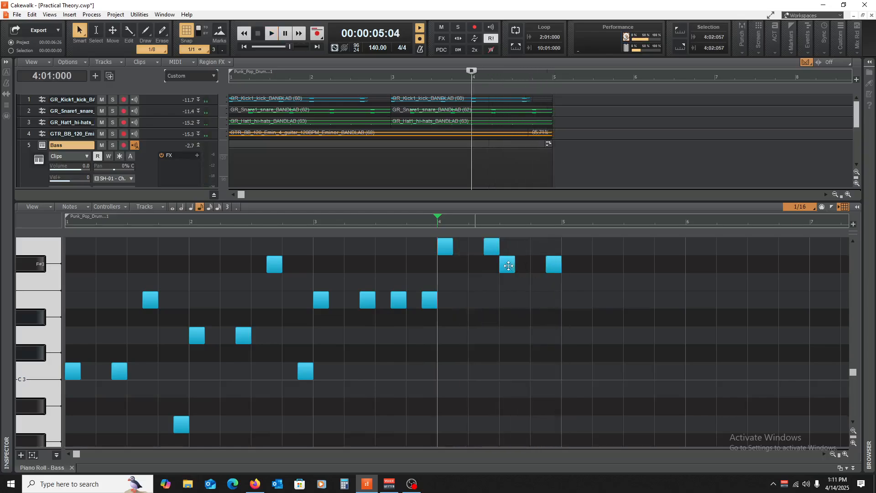
- Lower the beat 3 bass note of measure 4 to E3 and the measure's last note to D3, playing each change
{"action": "left_click_drag", "start_coordinate": [508, 265], "coordinate": [507, 301]}
{"action": "key", "text": "space"}
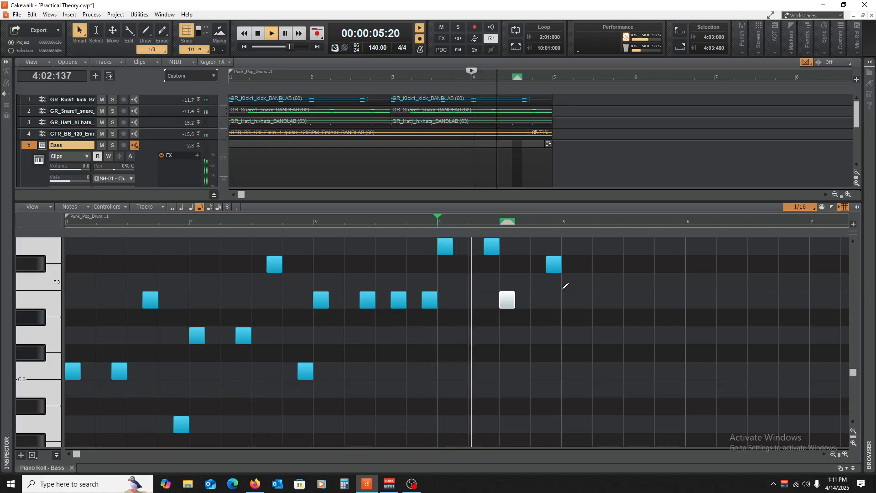
{"action": "key", "text": "space"}
{"action": "left_click", "coordinate": [553, 264]}
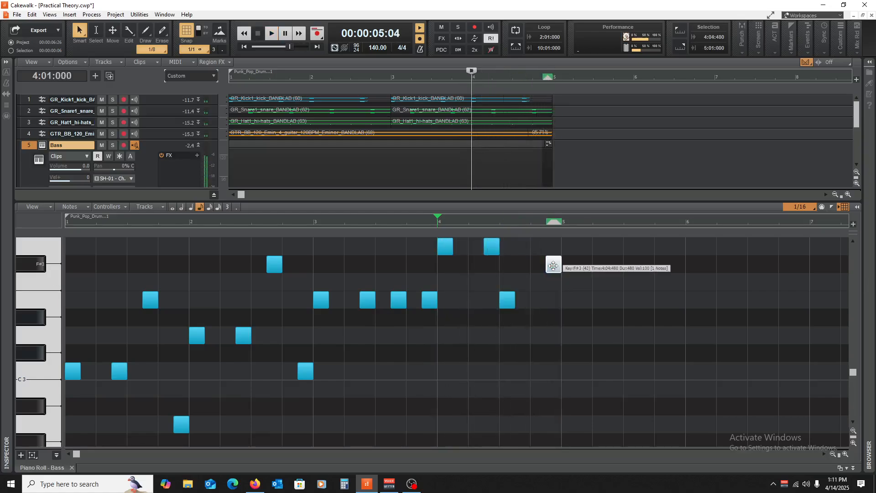
{"action": "left_click_drag", "start_coordinate": [553, 265], "coordinate": [554, 335]}
{"action": "key", "text": "space"}
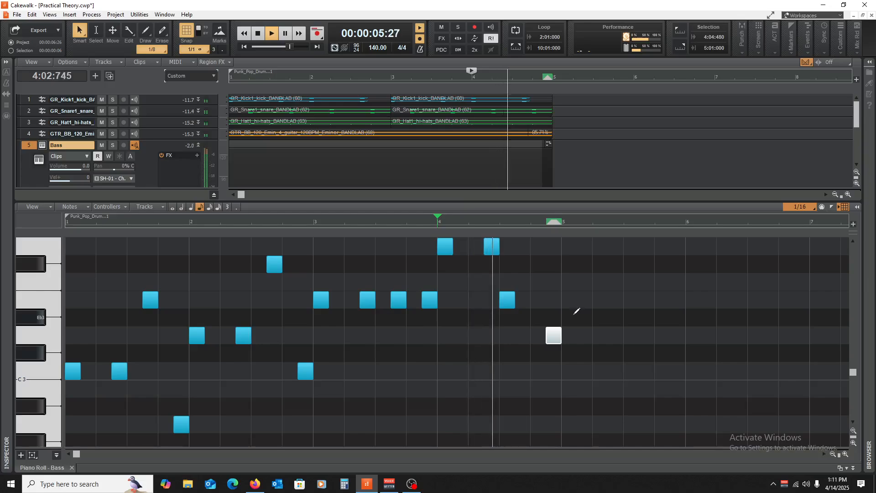
{"action": "key", "text": "space"}
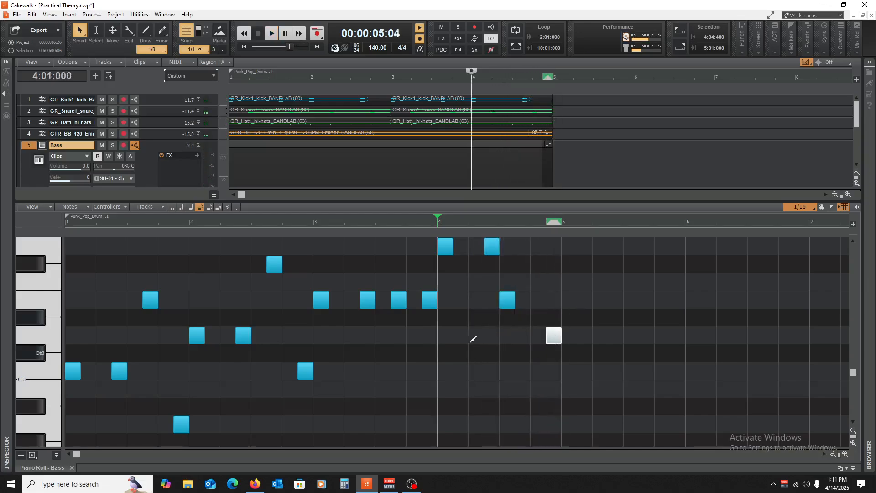
- Close the Piano Roll and select the finished four-measure Bass clip in the track view
{"action": "left_click", "coordinate": [71, 468]}
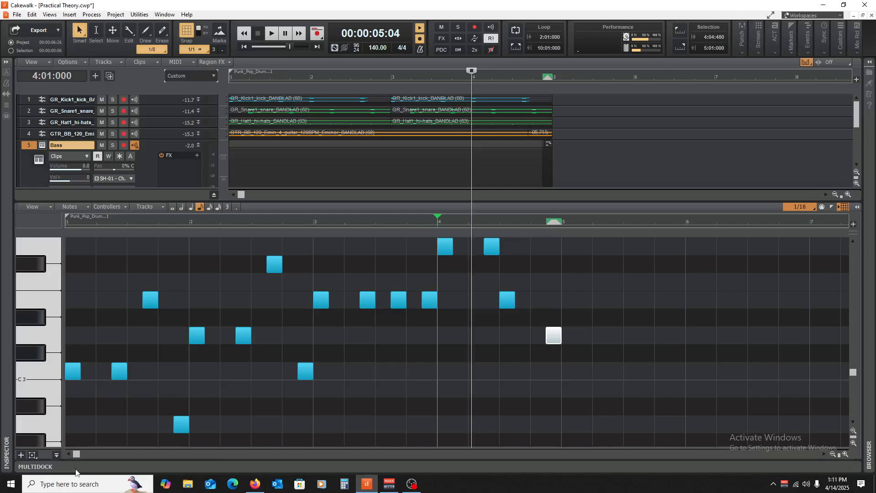
{"action": "left_click", "coordinate": [513, 172]}
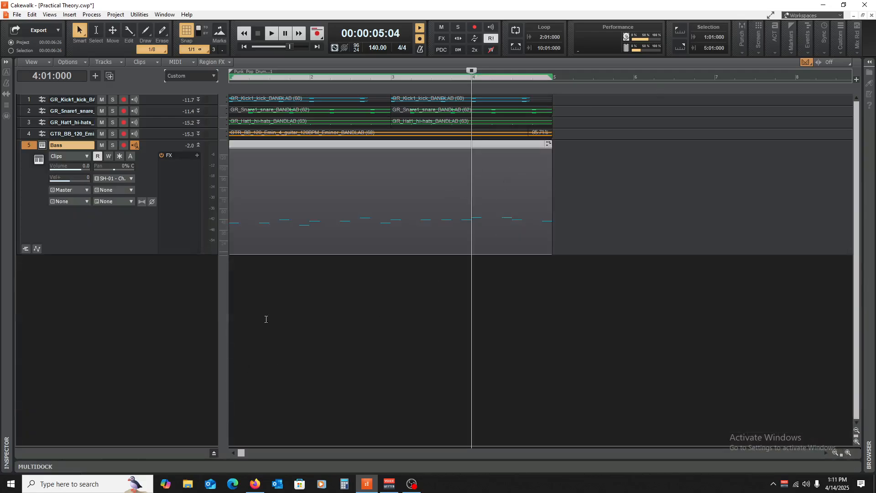
- Copy the four-measure clips of all five tracks so the copies start at measure 5
{"action": "key", "text": "ctrl+a"}
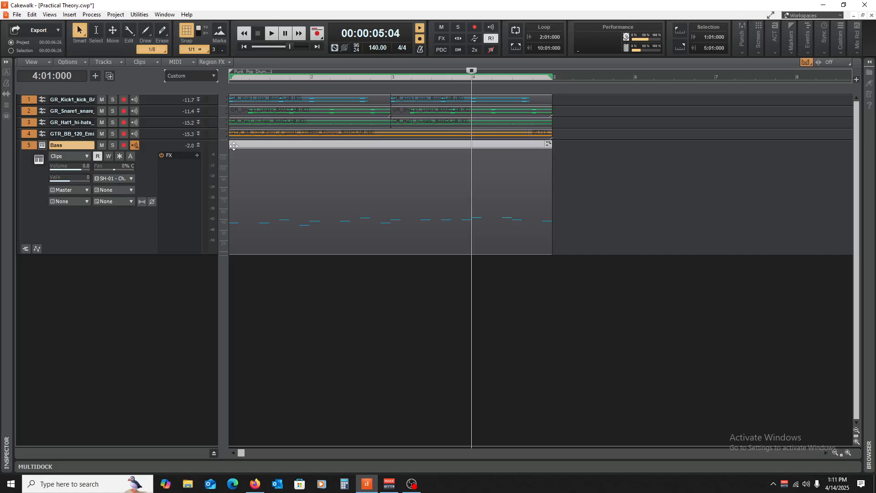
{"action": "left_click_drag", "start_coordinate": [234, 146], "coordinate": [571, 158]}
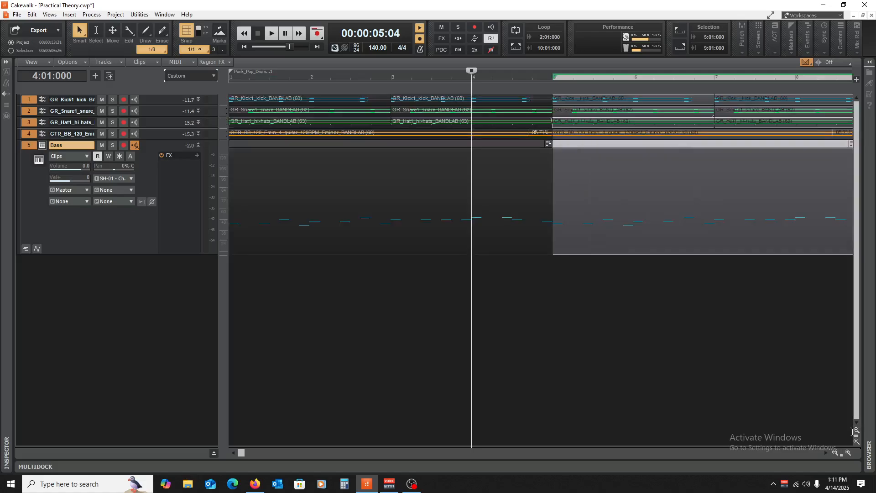
{"action": "left_click", "coordinate": [835, 453]}
{"action": "left_click", "coordinate": [835, 453]}
{"action": "left_click", "coordinate": [492, 319]}
- Play the eight-measure arrangement from the beginning into measure 8, stopping playback there
{"action": "key", "text": "w"}
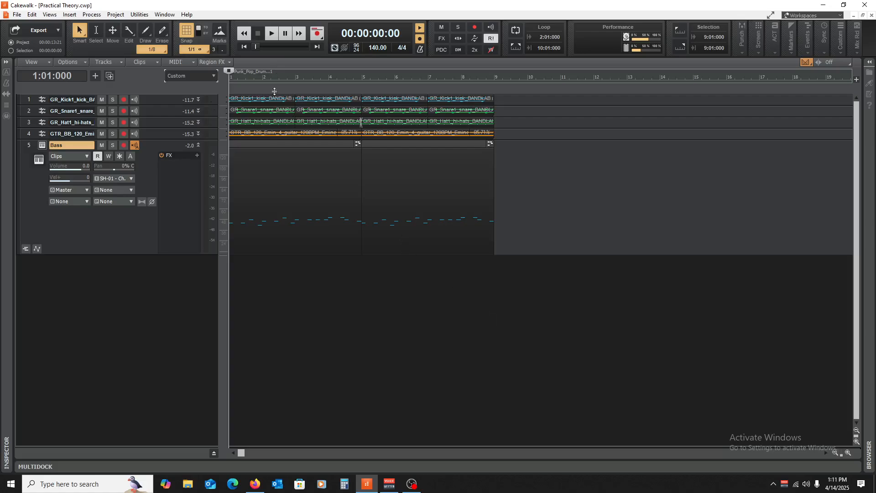
{"action": "key", "text": "space"}
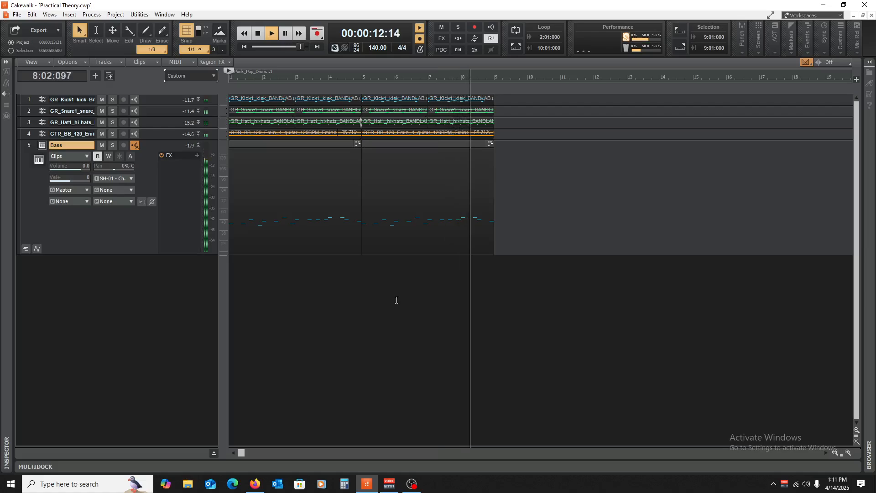
{"action": "key", "text": "space"}
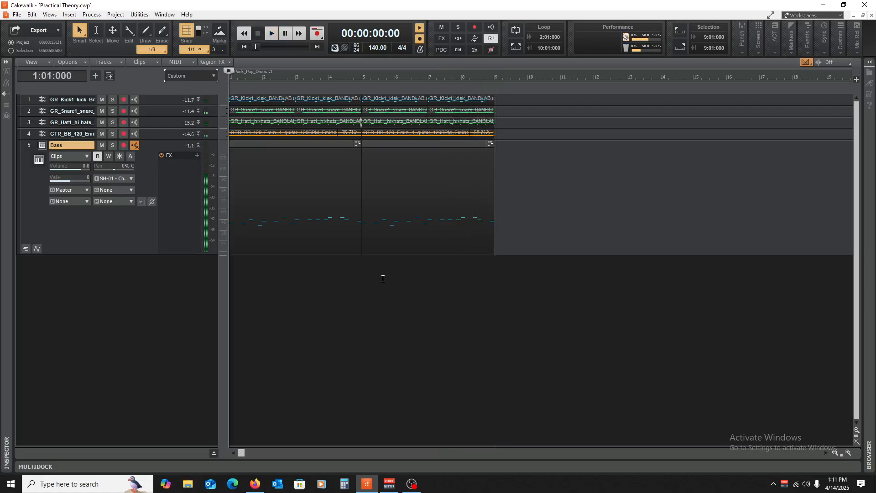
- Open the media browser and go up from the BttBLSAA folder to the Slate Digital folder
{"action": "left_click", "coordinate": [869, 64]}
{"action": "left_click", "coordinate": [869, 64]}
{"action": "left_click", "coordinate": [870, 64]}
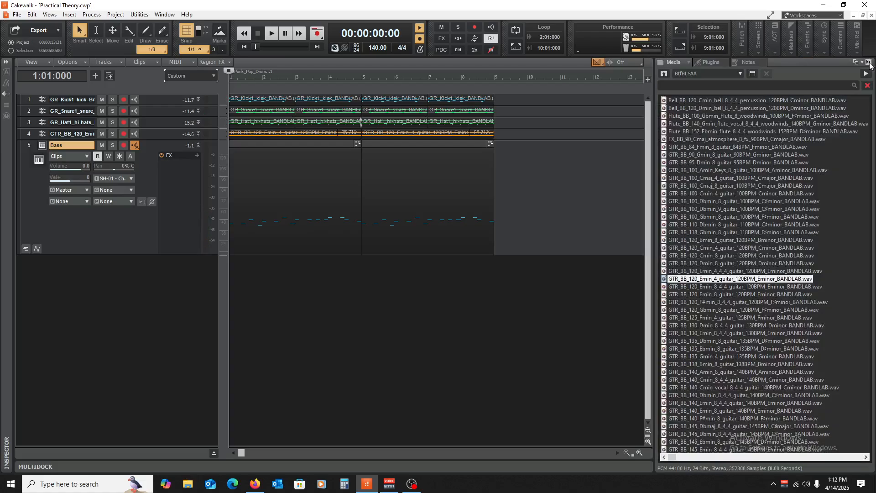
{"action": "left_click", "coordinate": [664, 75]}
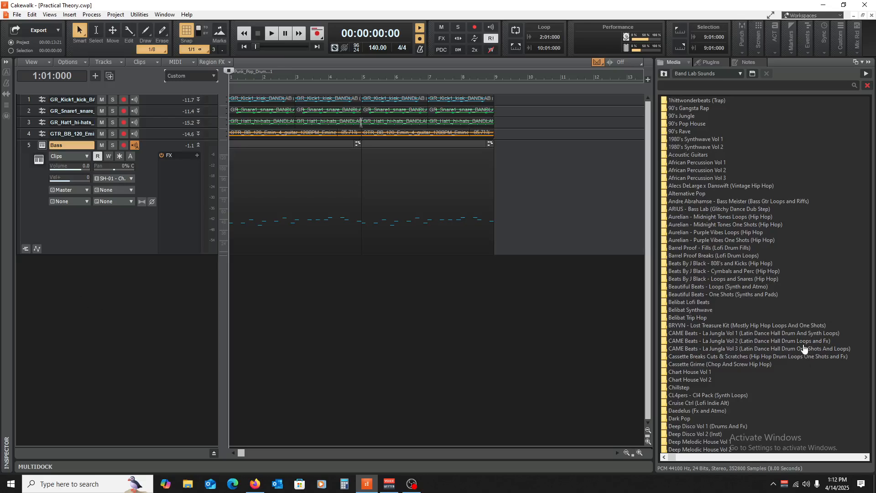
{"action": "left_click", "coordinate": [662, 75]}
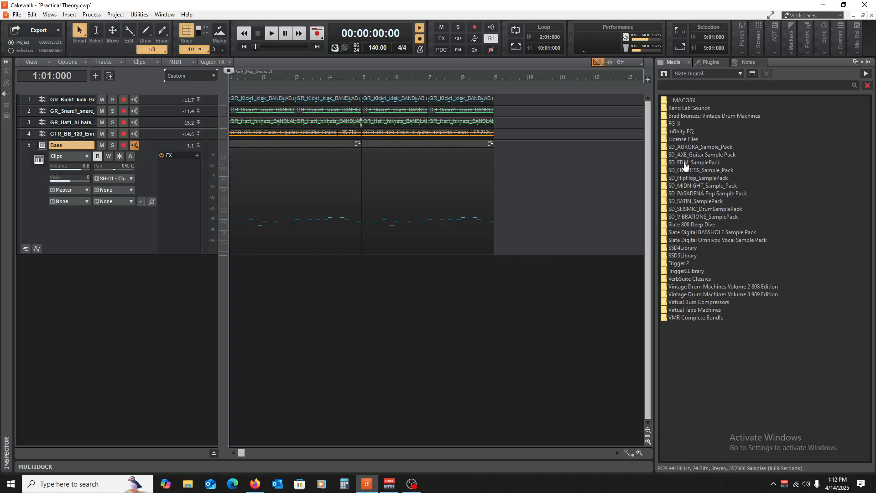
- Look through the Melody Stacks of SD_MIDNIGHT_Sample_Pack and the Tonal folder of SD_SATIN_SamplePack, returning to the Slate Digital folder
{"action": "double_click", "coordinate": [684, 185]}
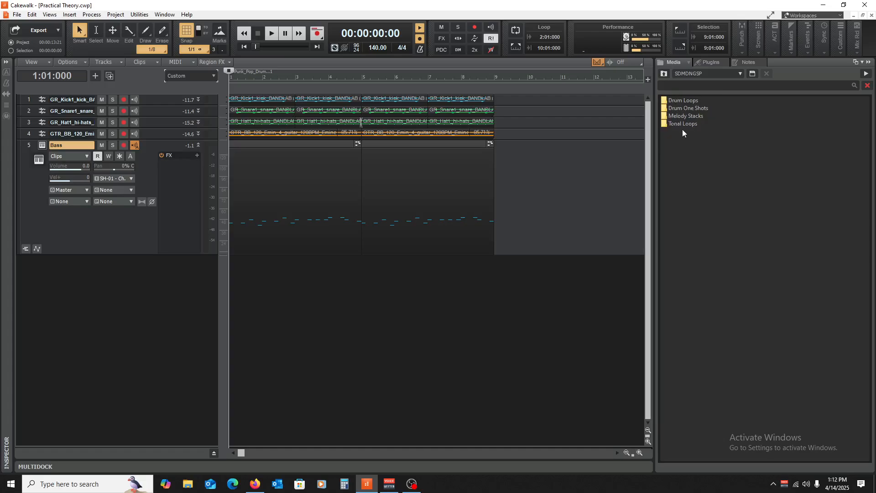
{"action": "double_click", "coordinate": [675, 115]}
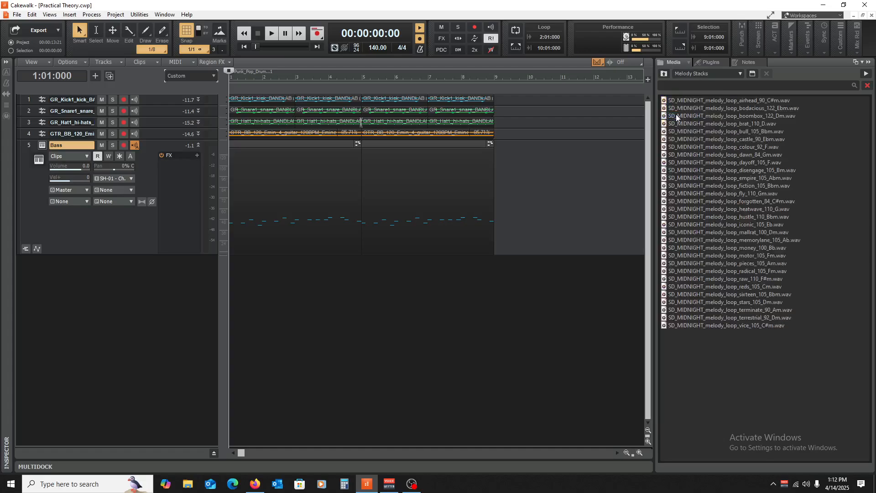
{"action": "left_click", "coordinate": [664, 74]}
{"action": "left_click", "coordinate": [664, 73]}
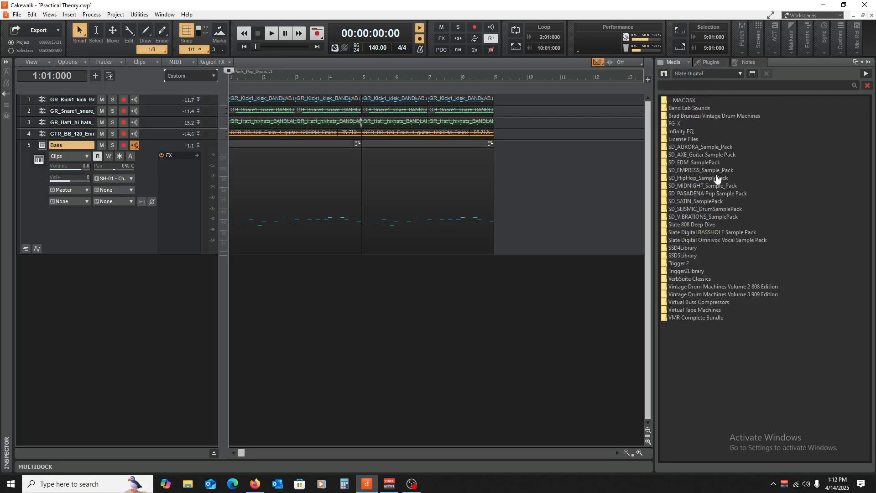
{"action": "double_click", "coordinate": [689, 202]}
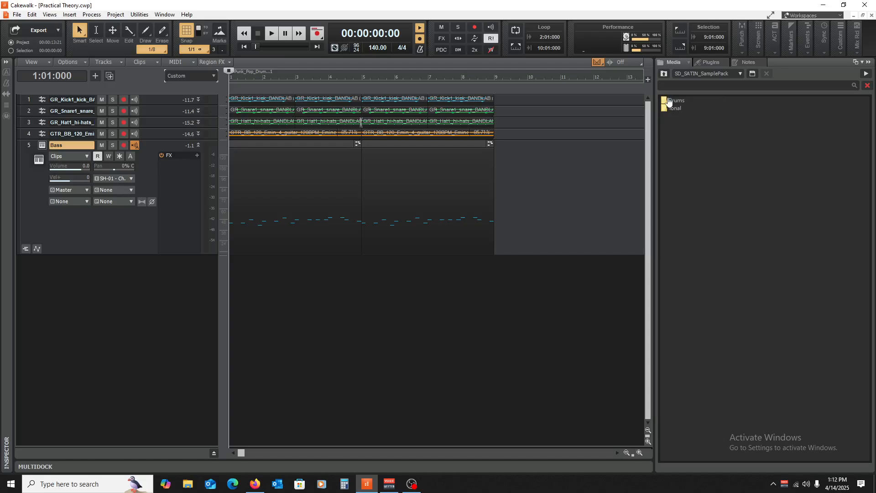
{"action": "double_click", "coordinate": [673, 108]}
{"action": "left_click", "coordinate": [663, 74]}
{"action": "left_click", "coordinate": [663, 75]}
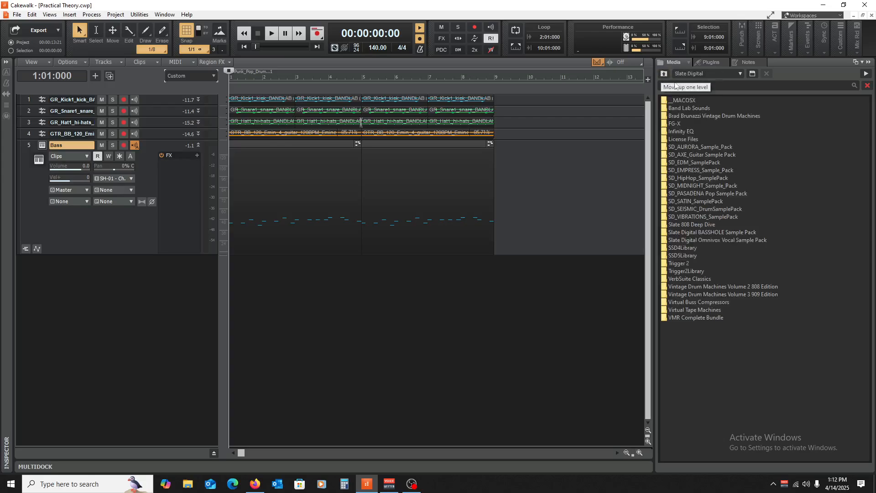
- Browse SD_EDM_SamplePack's MIDI basic progressions in minor keys and open the E Basic Minor folder
{"action": "double_click", "coordinate": [688, 162]}
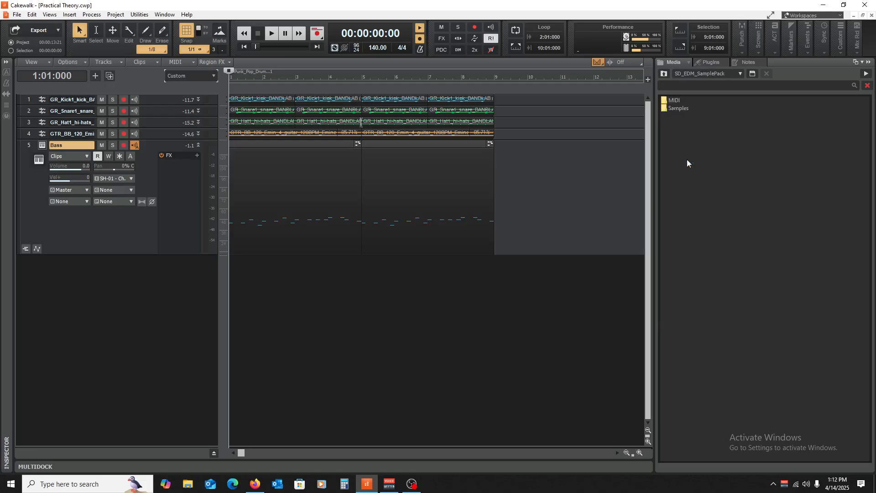
{"action": "double_click", "coordinate": [672, 102]}
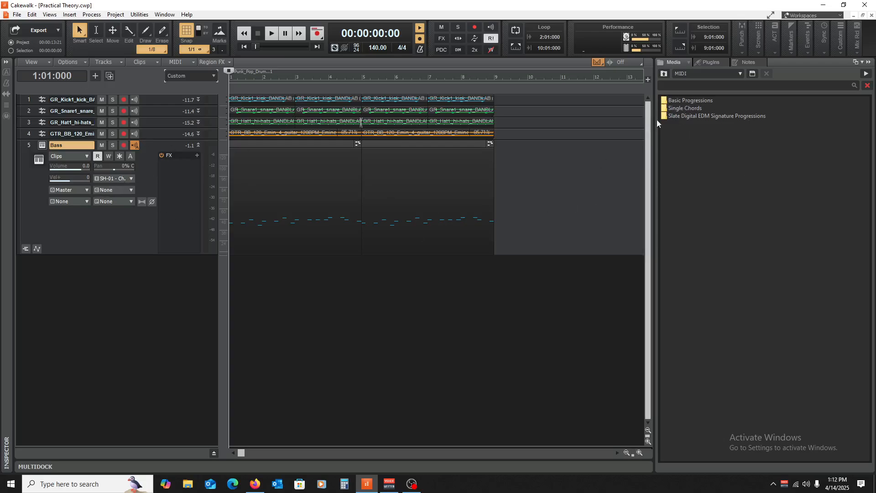
{"action": "double_click", "coordinate": [689, 101]}
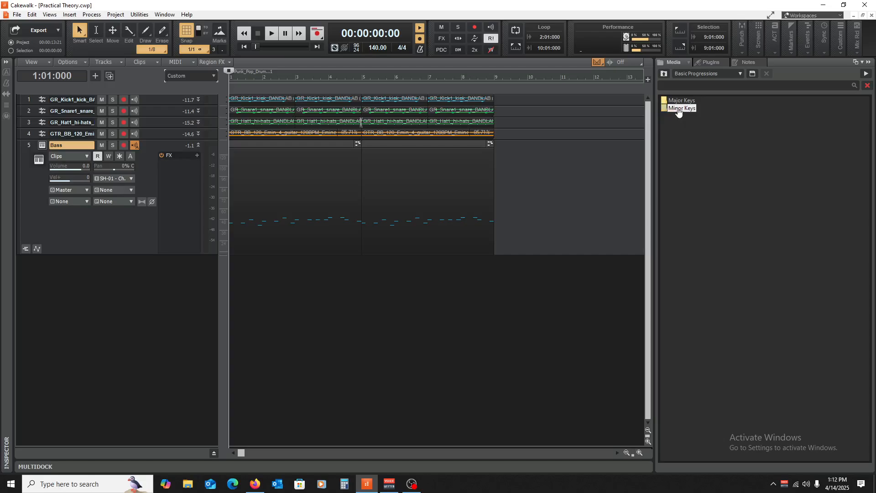
{"action": "double_click", "coordinate": [680, 108]}
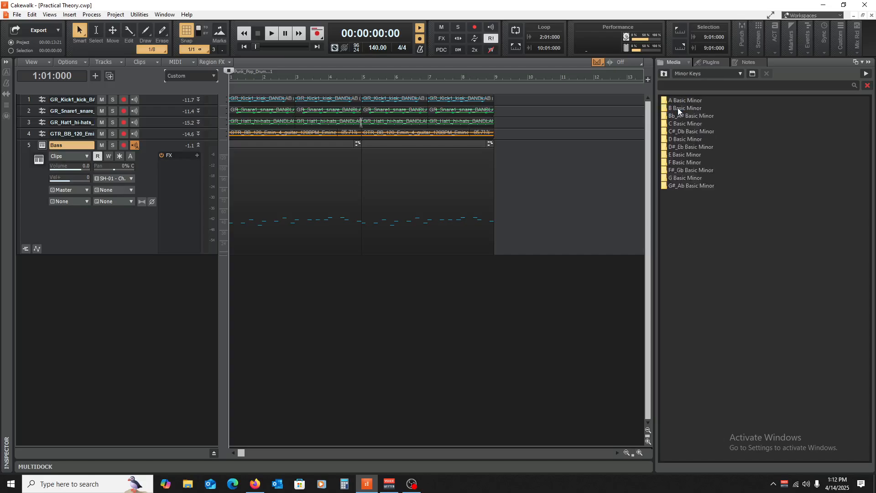
{"action": "double_click", "coordinate": [690, 155]}
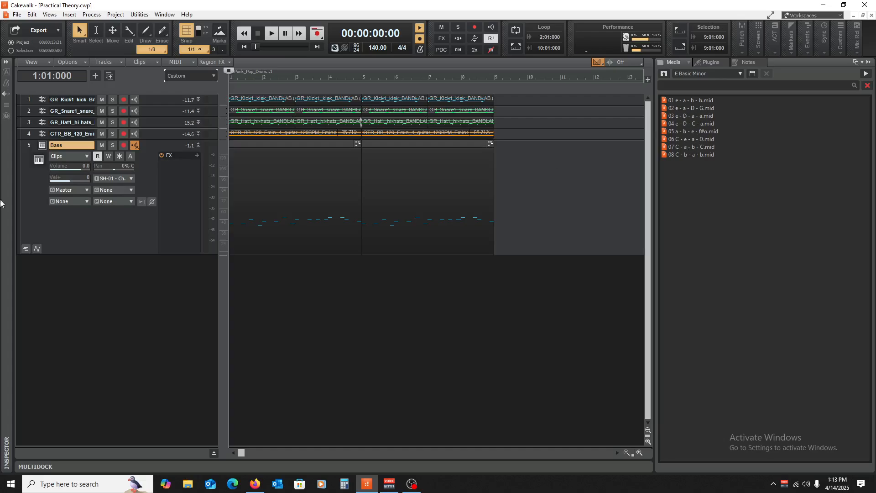
- Insert ANA 2 as a simple instrument track and expand the new track's controls
{"action": "left_click", "coordinate": [69, 14]}
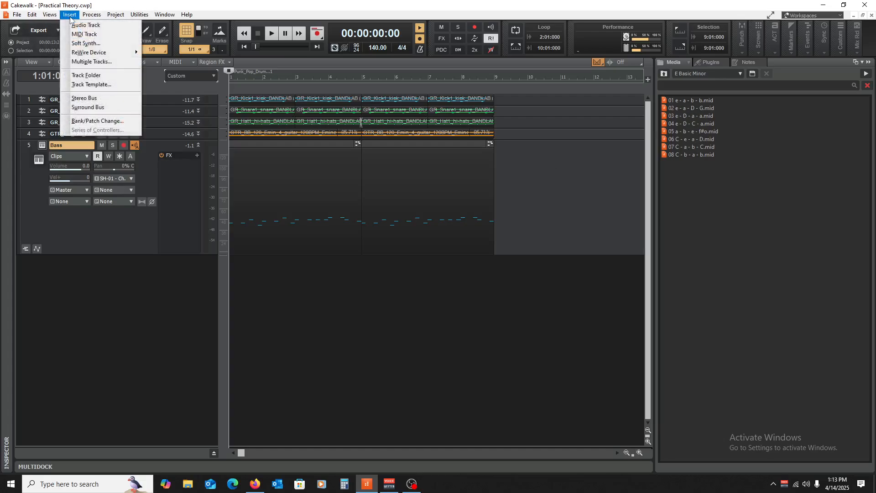
{"action": "left_click", "coordinate": [86, 44]}
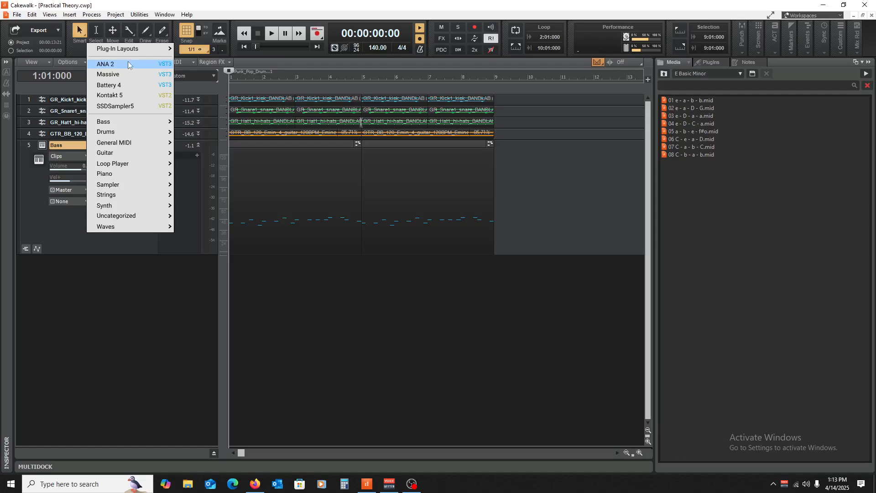
{"action": "left_click", "coordinate": [127, 62]}
{"action": "left_click", "coordinate": [537, 157]}
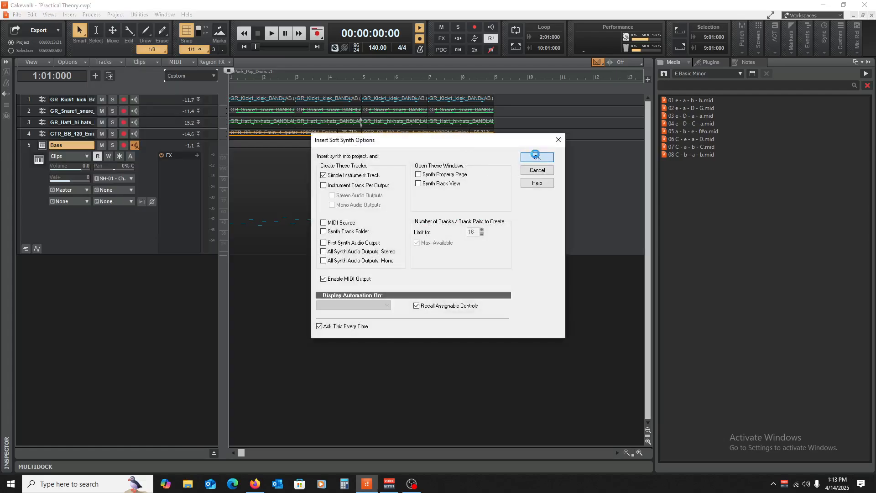
{"action": "double_click", "coordinate": [164, 265]}
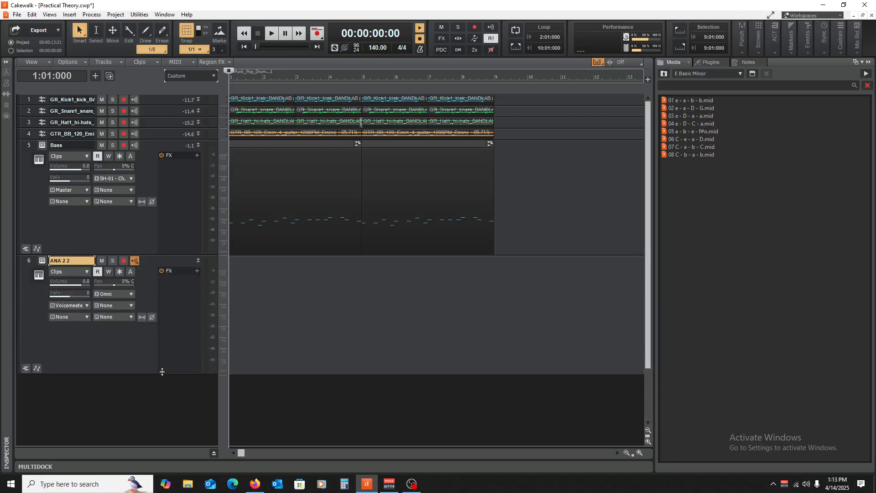
- Set the new ANA 2 track's input to SH-01 and its output to Master
{"action": "left_click", "coordinate": [125, 295]}
{"action": "mouse_move", "coordinate": [178, 339]}
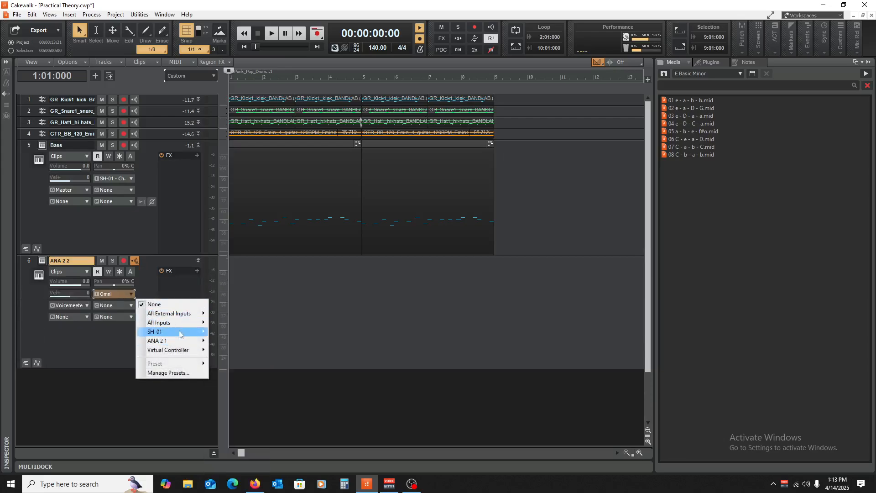
{"action": "left_click", "coordinate": [231, 340]}
{"action": "left_click", "coordinate": [73, 305]}
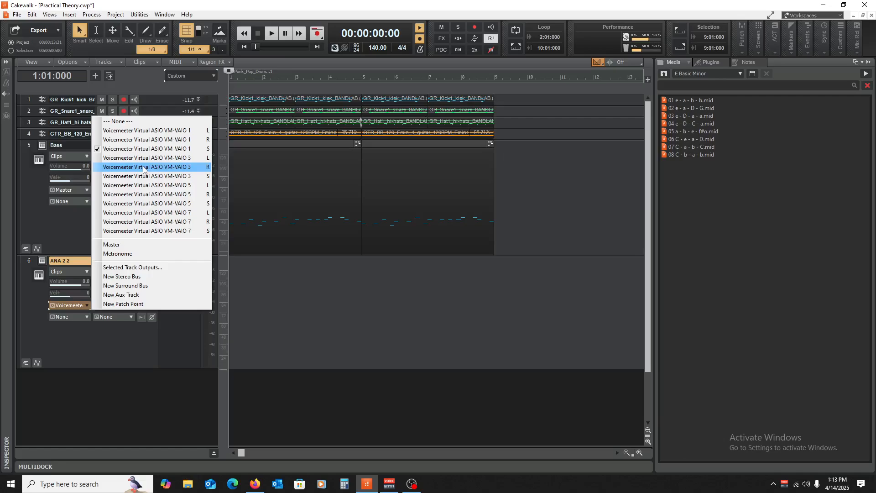
{"action": "left_click", "coordinate": [119, 244]}
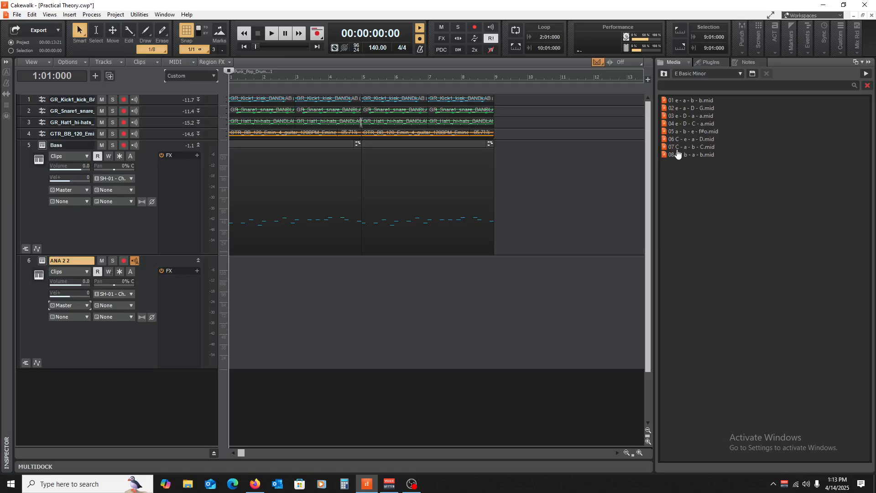
- Import 03 G - D - e - C.mid from the Major Keys' G Basic Major folder as a new track and collapse the browser
{"action": "left_click", "coordinate": [664, 73]}
{"action": "left_click", "coordinate": [664, 73]}
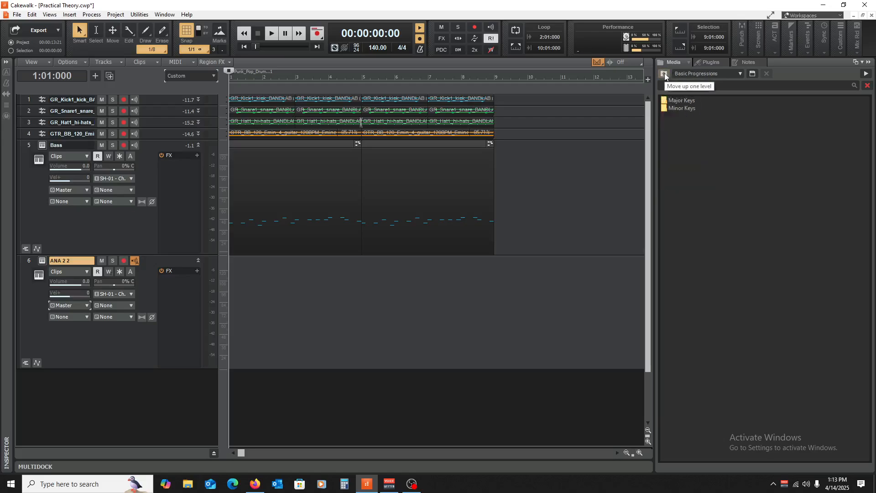
{"action": "double_click", "coordinate": [683, 101]}
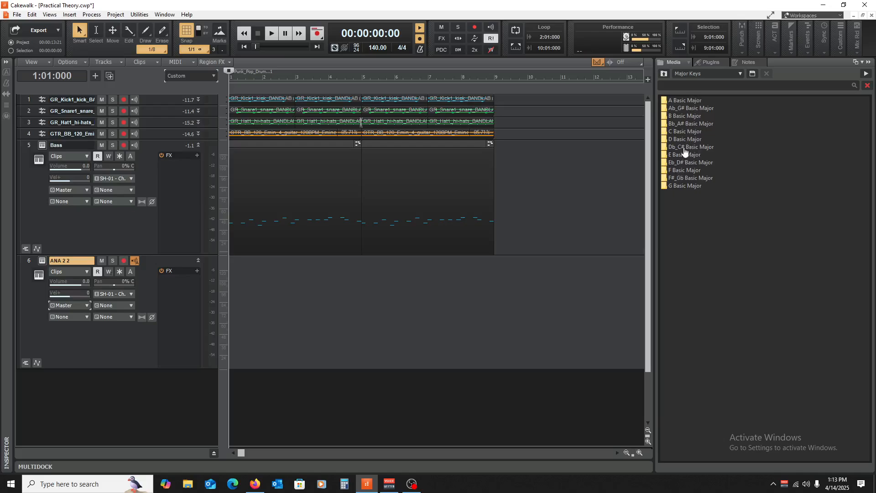
{"action": "double_click", "coordinate": [680, 184]}
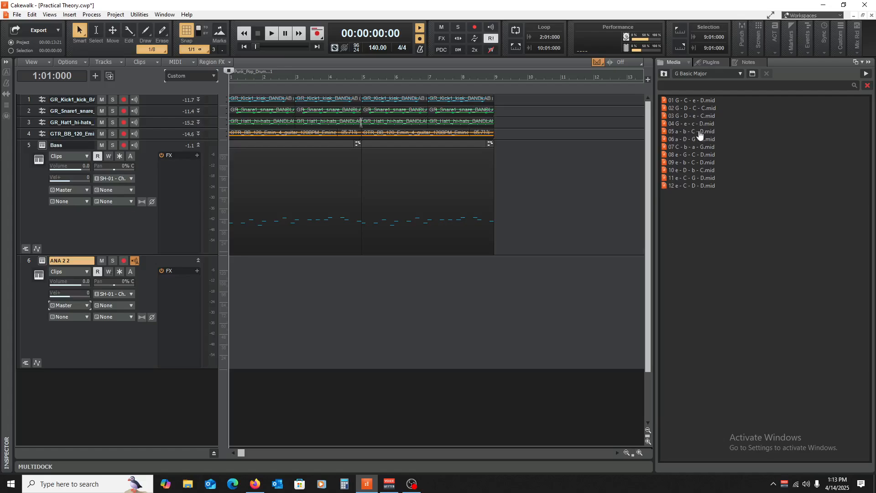
{"action": "left_click_drag", "start_coordinate": [687, 118], "coordinate": [141, 388]}
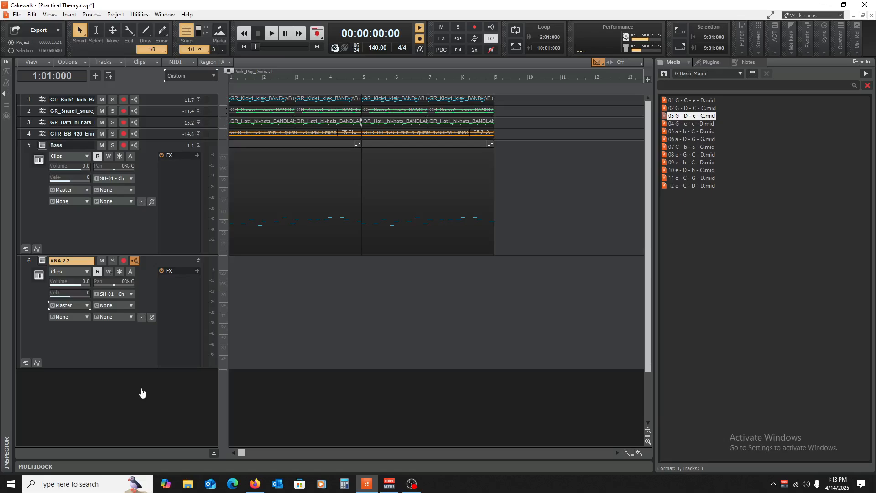
{"action": "left_click", "coordinate": [869, 63]}
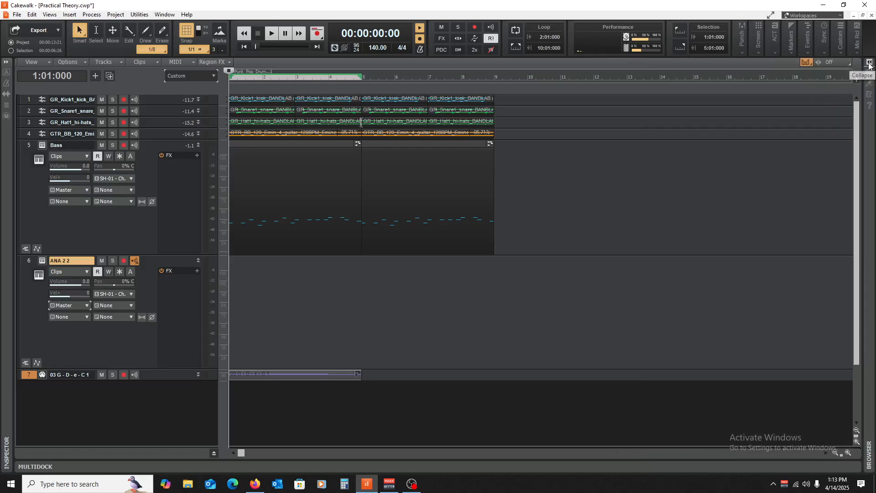
- Expand the imported MIDI track and move its clip onto the ANA 2 2 track at measure 1
{"action": "left_click", "coordinate": [369, 295]}
{"action": "scroll", "coordinate": [371, 299], "scroll_direction": "down", "scroll_amount": 1}
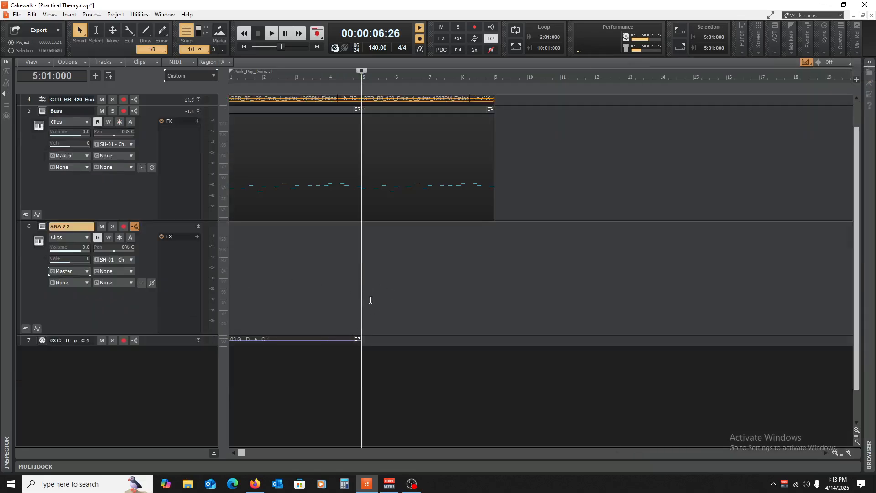
{"action": "double_click", "coordinate": [154, 346]}
{"action": "left_click_drag", "start_coordinate": [240, 342], "coordinate": [234, 296]}
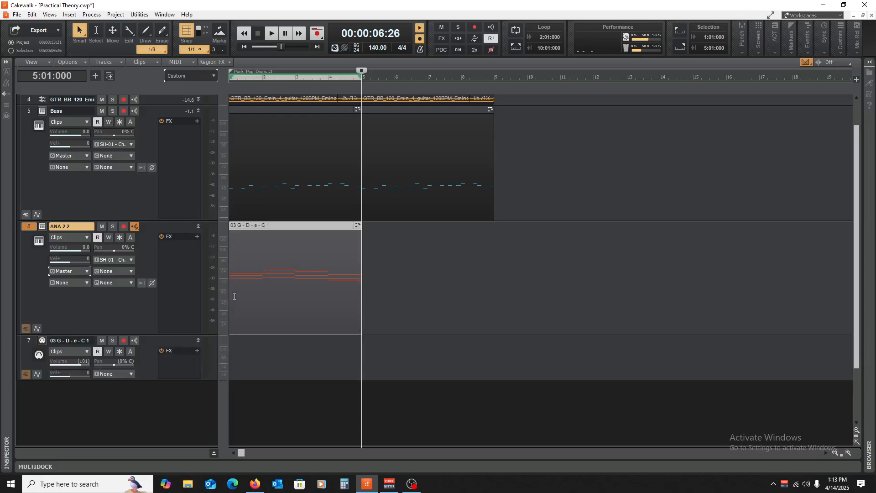
- Delete the emptied 03 G - D - e - C MIDI track below the ANA 2 2 track
{"action": "right_click", "coordinate": [145, 346]}
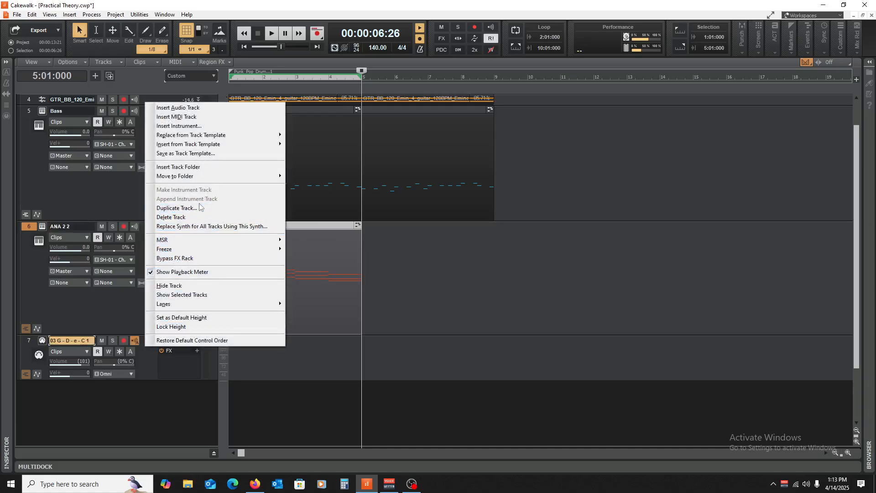
{"action": "left_click", "coordinate": [277, 217]}
{"action": "left_click", "coordinate": [349, 357]}
- Open the ANA 2 2 synth, solo its track and list the Keys presets in its preset browser
{"action": "key", "text": "w"}
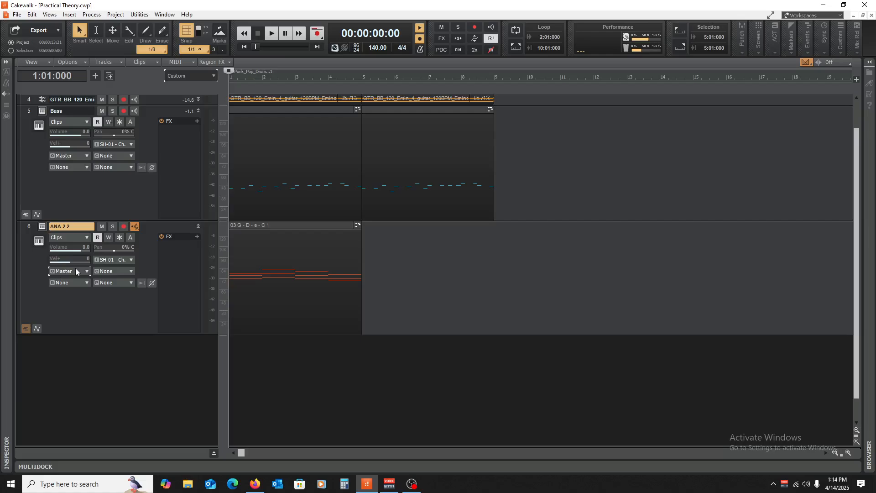
{"action": "left_click", "coordinate": [41, 226]}
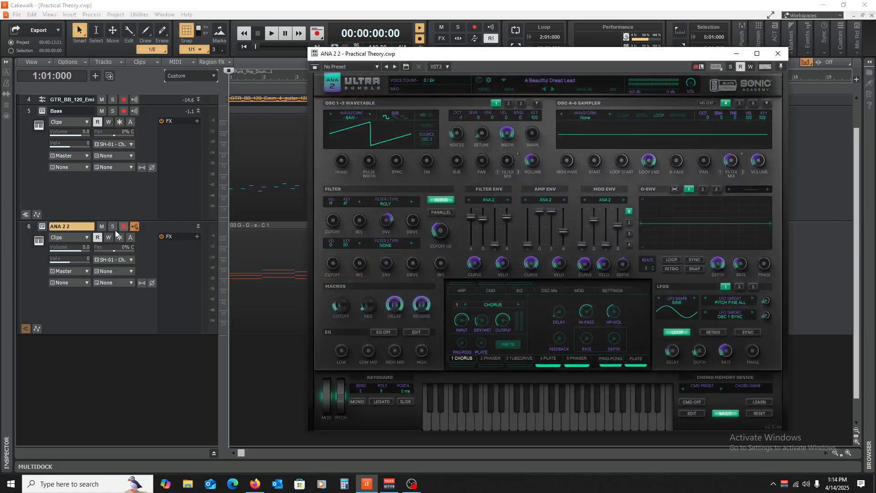
{"action": "left_click", "coordinate": [113, 226]}
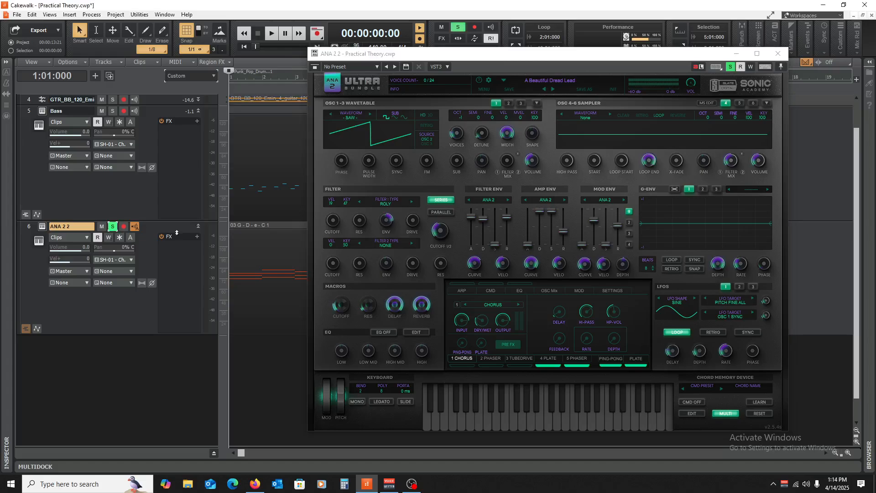
{"action": "left_click", "coordinate": [563, 81]}
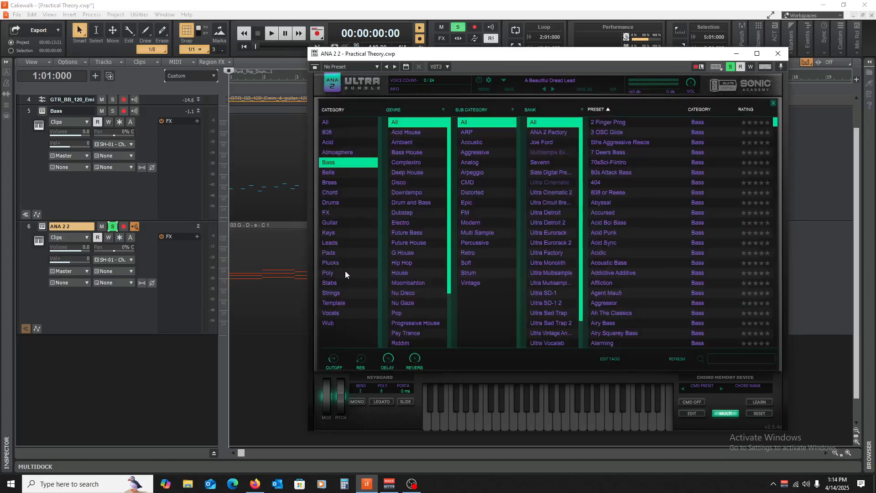
{"action": "left_click", "coordinate": [346, 233]}
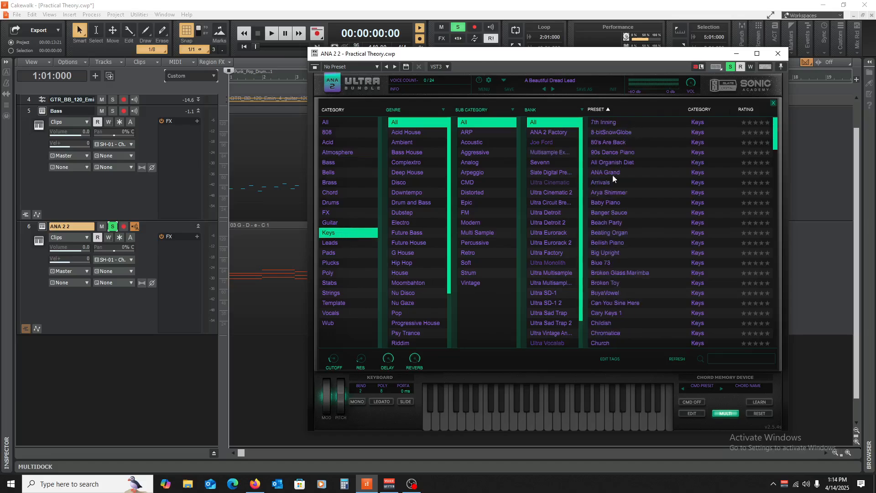
- Audition the Beach Party and Beating Organ presets on the soloed track, lowering its volume to -2.0
{"action": "left_click", "coordinate": [612, 223]}
{"action": "key", "text": "space"}
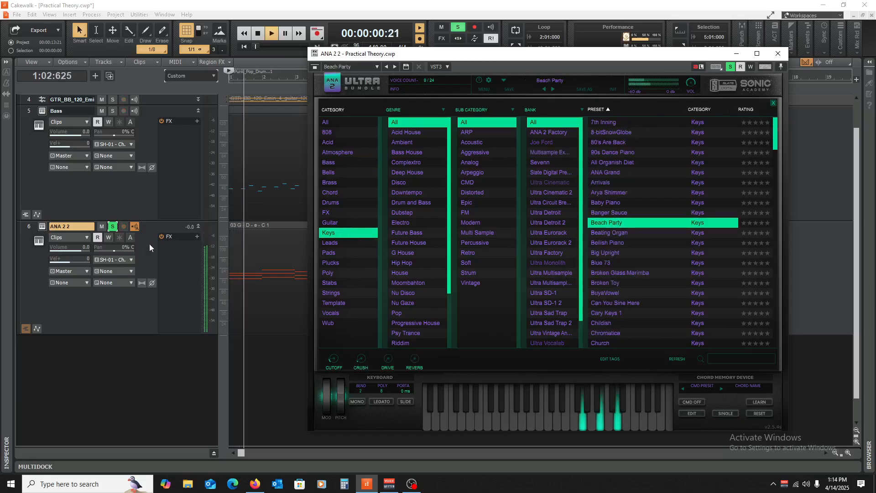
{"action": "scroll", "coordinate": [87, 249], "scroll_direction": "down", "scroll_amount": 2}
{"action": "key", "text": "space"}
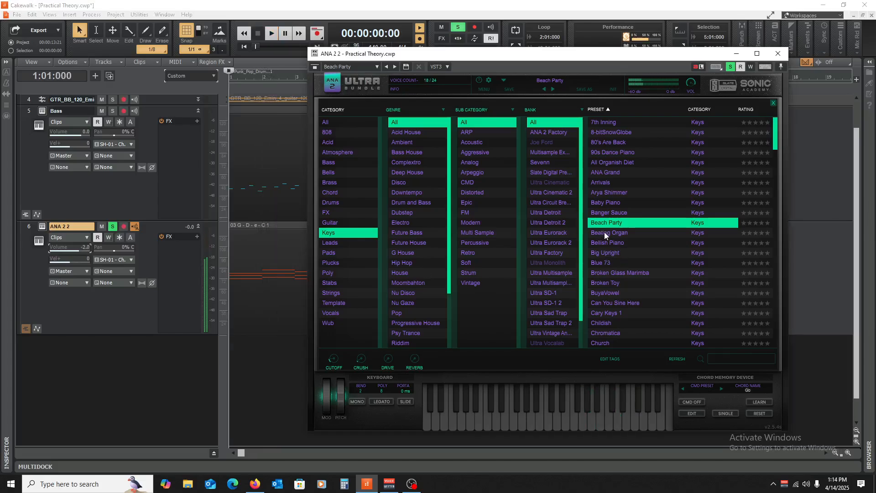
{"action": "left_click", "coordinate": [643, 232]}
{"action": "key", "text": "space"}
{"action": "key", "text": "space"}
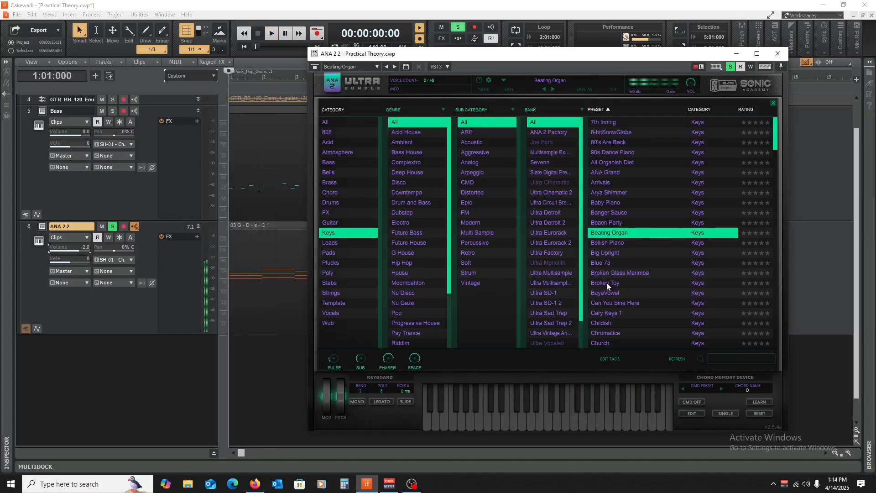
- Load the Broken Toy preset and lower the ANA 2 2 track's volume to -14.2 during playback
{"action": "left_click", "coordinate": [606, 283]}
{"action": "left_click_drag", "start_coordinate": [83, 248], "coordinate": [69, 248]}
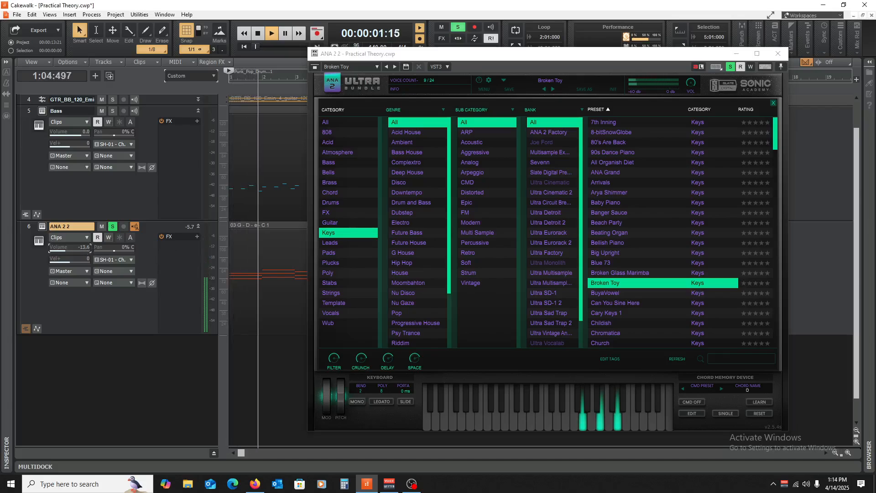
{"action": "key", "text": "space"}
- Unsolo the ANA 2 2 track, set its volume to -11.1 against the full mix and close the synth window
{"action": "left_click", "coordinate": [112, 227]}
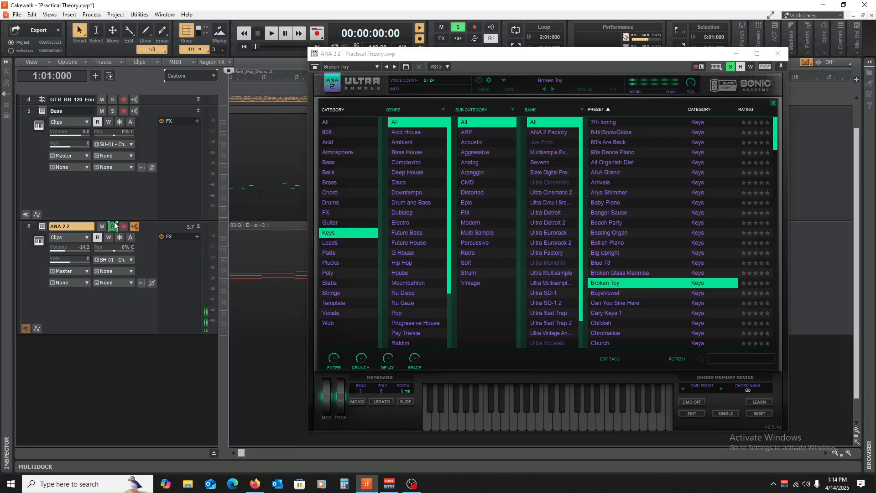
{"action": "key", "text": "space"}
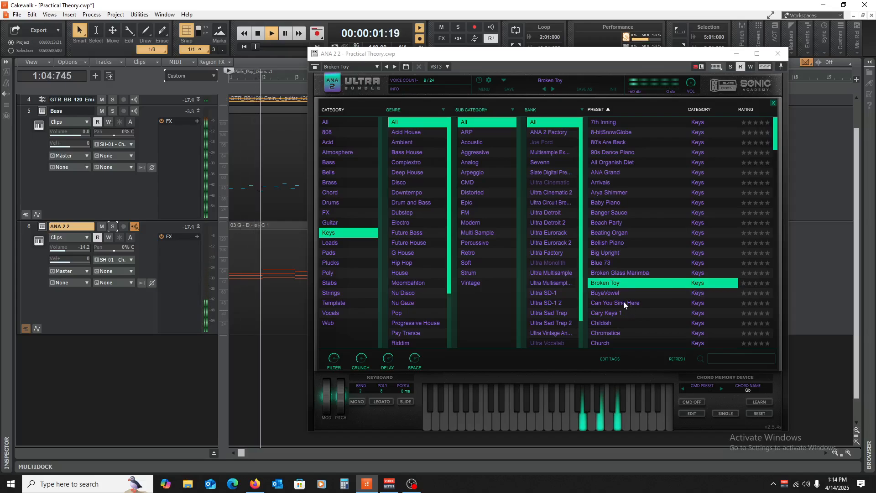
{"action": "left_click_drag", "start_coordinate": [65, 250], "coordinate": [68, 250]}
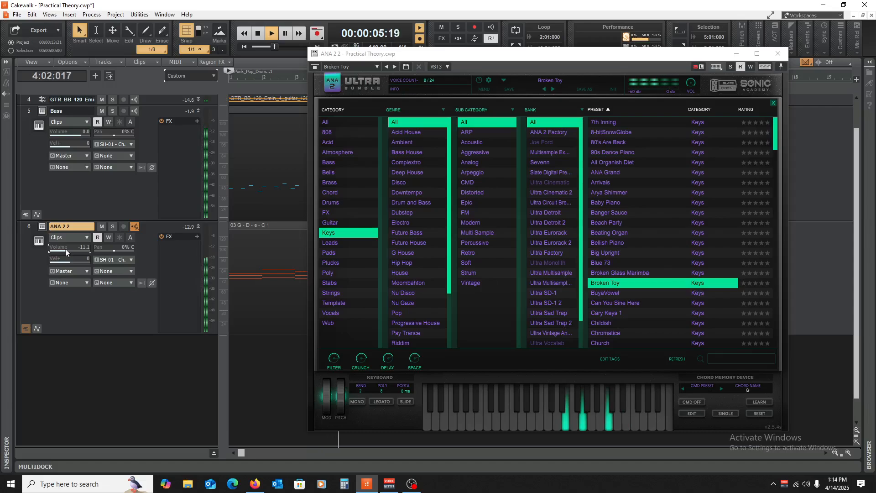
{"action": "key", "text": "space"}
{"action": "left_click", "coordinate": [778, 54]}
- Open the ANA 2 2 chord clip in the Piano Roll and delete the measure 4 chord
{"action": "left_click", "coordinate": [321, 355]}
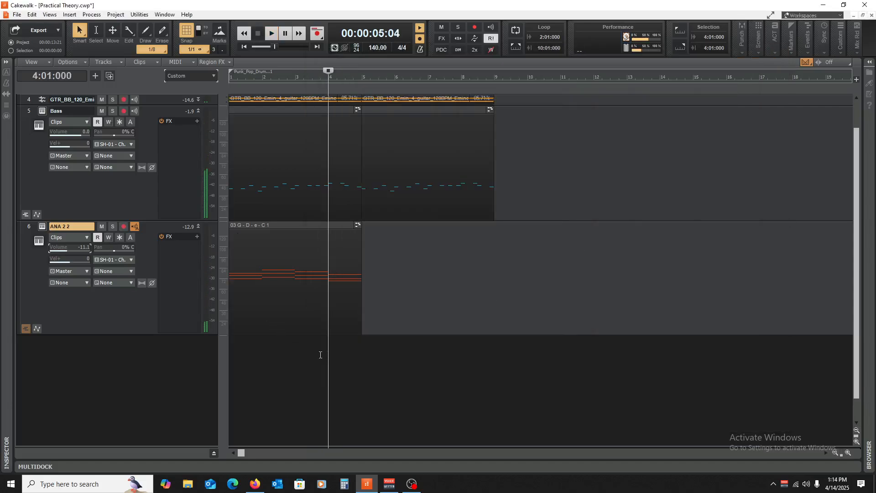
{"action": "double_click", "coordinate": [329, 229]}
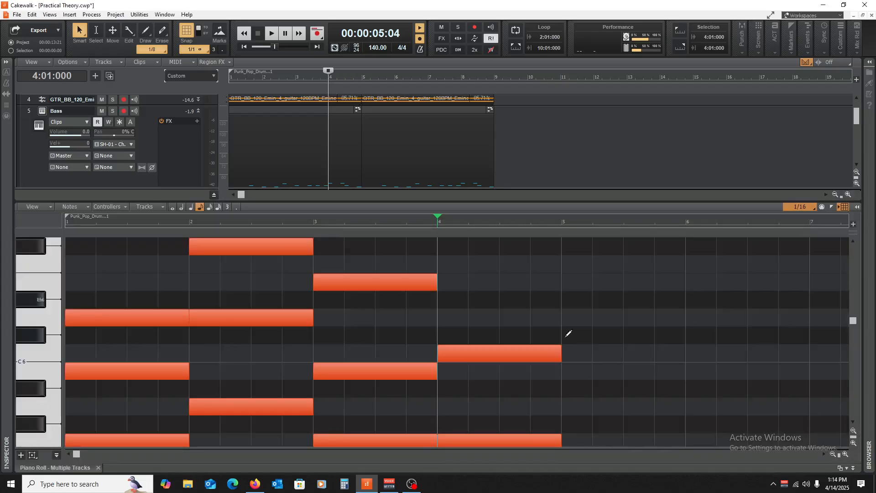
{"action": "scroll", "coordinate": [500, 290], "scroll_direction": "down", "scroll_amount": 4}
{"action": "left_click_drag", "start_coordinate": [496, 414], "coordinate": [535, 246]}
{"action": "key", "text": "Delete"}
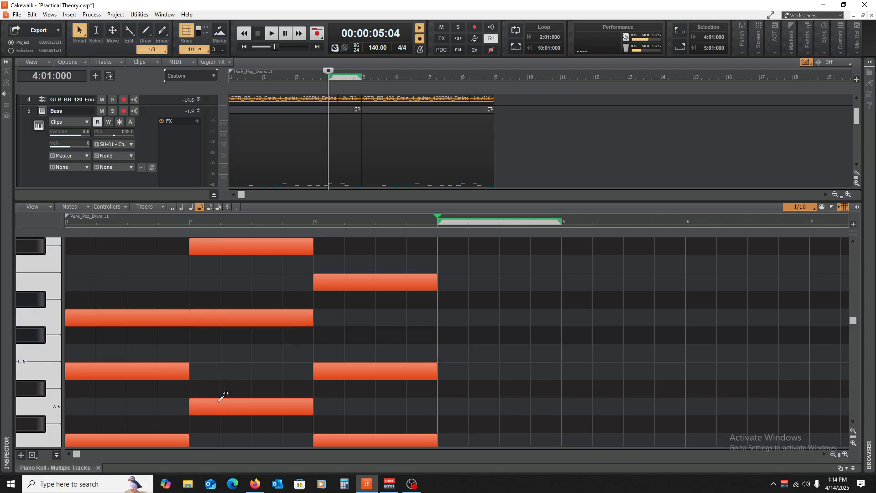
- Add a D6 note at measure 4 and lengthen it to the full measure
{"action": "key", "text": "w"}
{"action": "scroll", "coordinate": [433, 318], "scroll_direction": "up", "scroll_amount": 3}
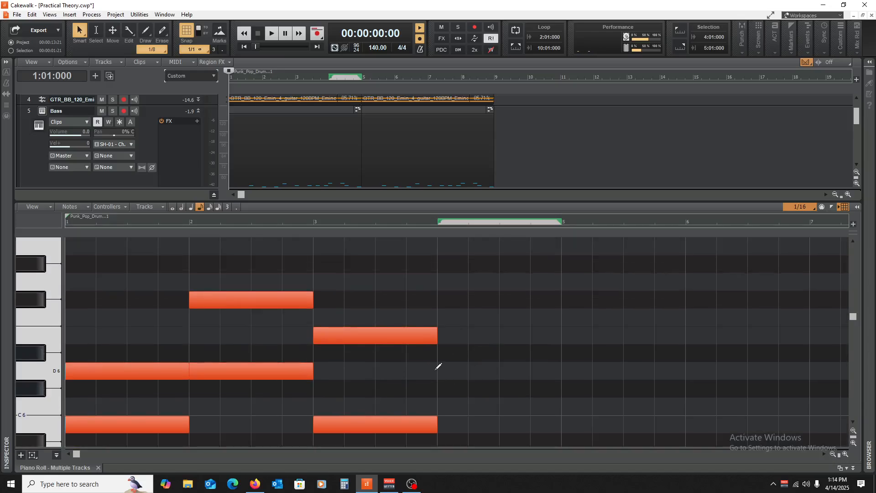
{"action": "left_click", "coordinate": [437, 369]}
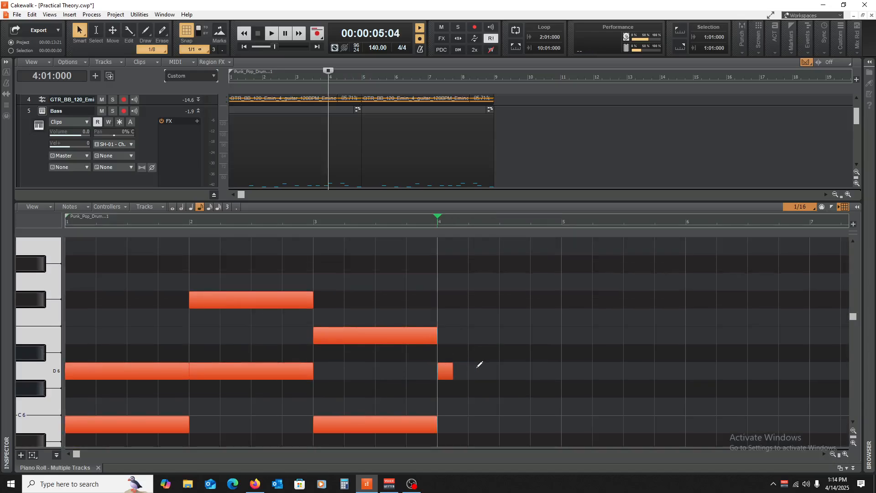
{"action": "left_click_drag", "start_coordinate": [450, 370], "coordinate": [561, 370]}
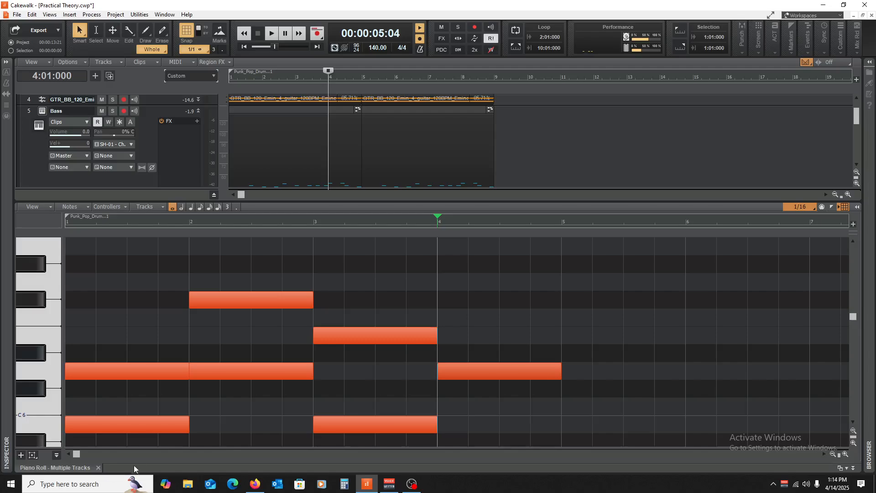
- Close the Piano Roll and delete the 03 G - D - e - C clip from the ANA 2 2 track
{"action": "left_click", "coordinate": [98, 467]}
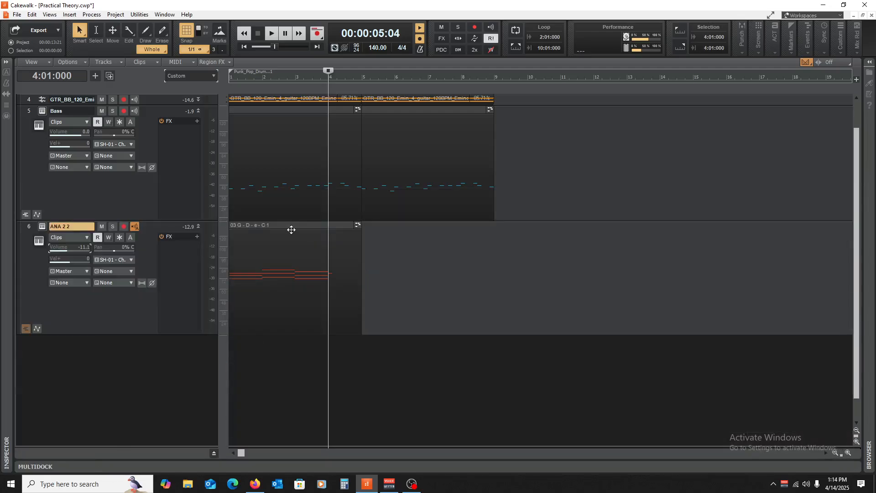
{"action": "left_click", "coordinate": [291, 230]}
{"action": "key", "text": "Delete"}
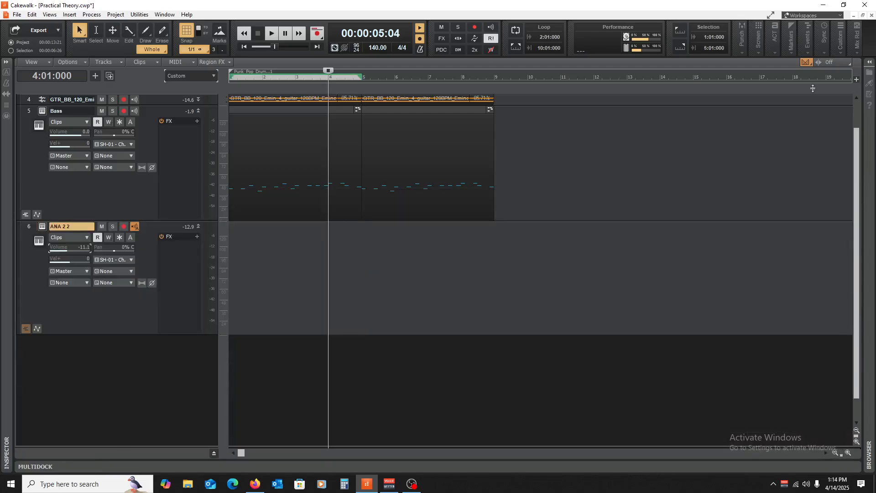
- Look through the Minor Keys folder of the Basic Progressions in the media browser
{"action": "left_click", "coordinate": [869, 65]}
{"action": "left_click", "coordinate": [664, 75]}
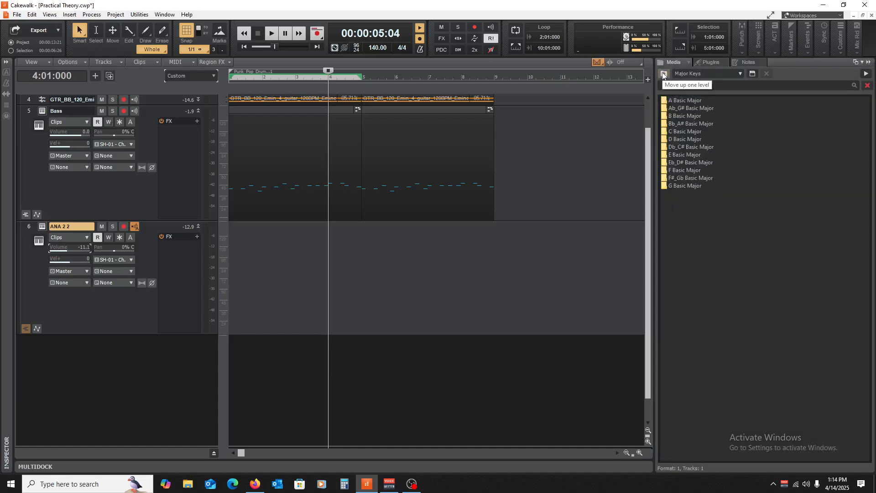
{"action": "left_click", "coordinate": [663, 75]}
{"action": "double_click", "coordinate": [677, 108]}
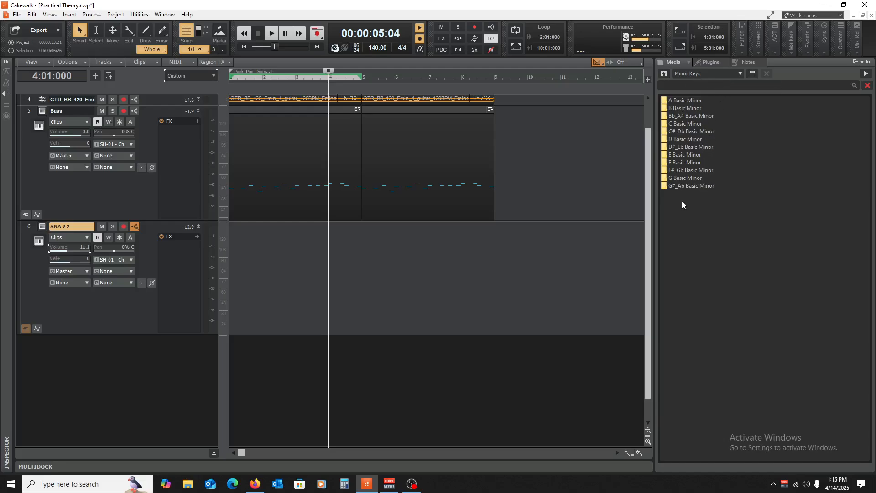
{"action": "left_click", "coordinate": [663, 73]}
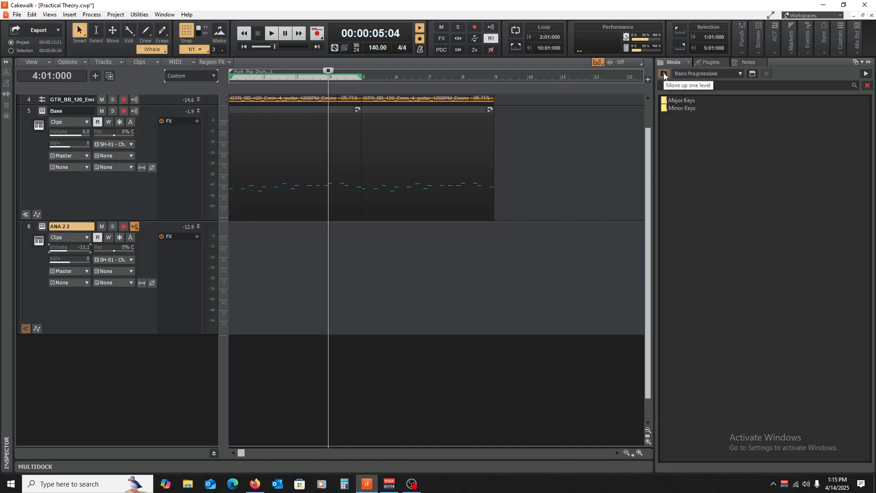
- Import SD_EDM_35_G_122.mid from the Slate Digital EDM Signature Progressions folder as a new track
{"action": "left_click", "coordinate": [664, 74]}
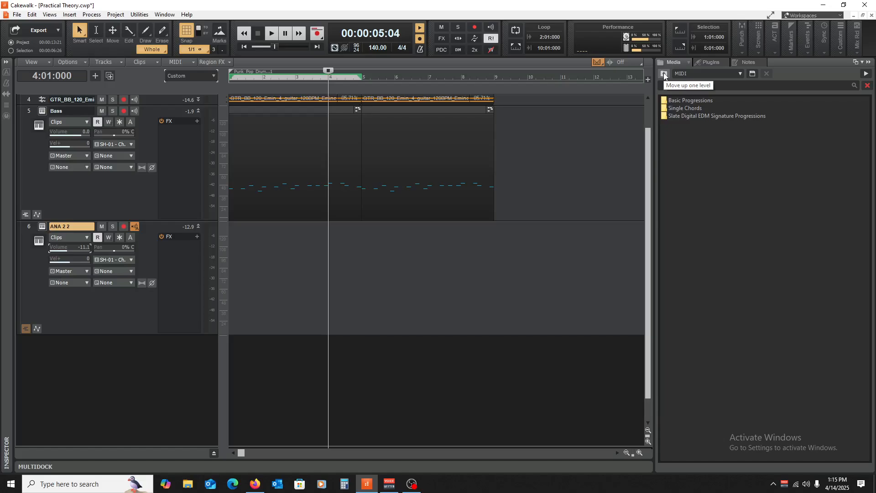
{"action": "double_click", "coordinate": [705, 117]}
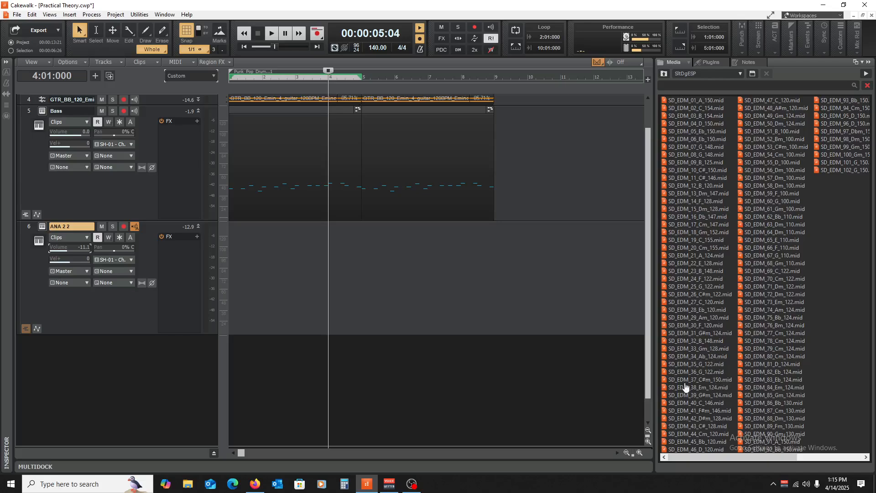
{"action": "left_click", "coordinate": [692, 365]}
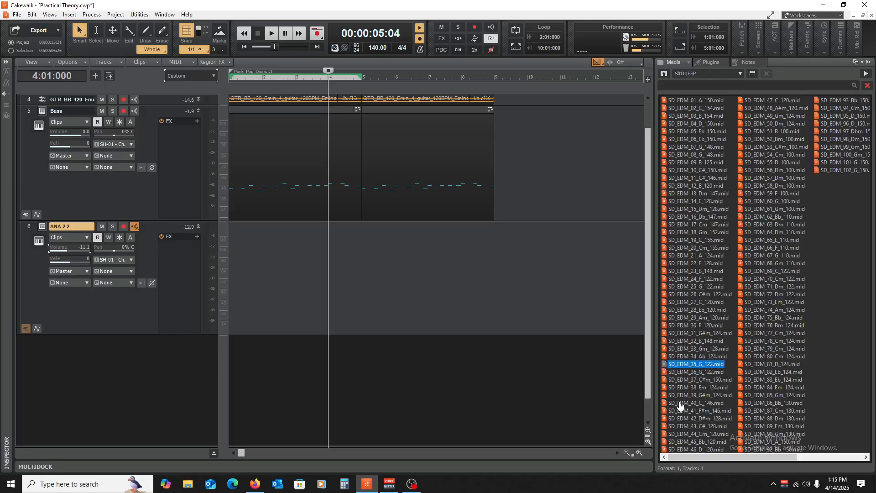
{"action": "left_click_drag", "start_coordinate": [689, 365], "coordinate": [83, 380]}
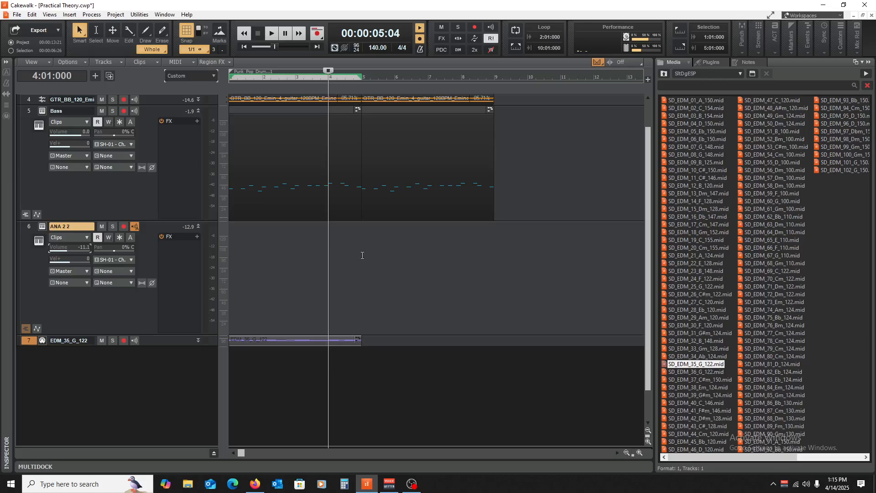
- Move the imported EDM clip onto the ANA 2 2 track at measure 1 and delete its emptied MIDI track
{"action": "left_click", "coordinate": [362, 255]}
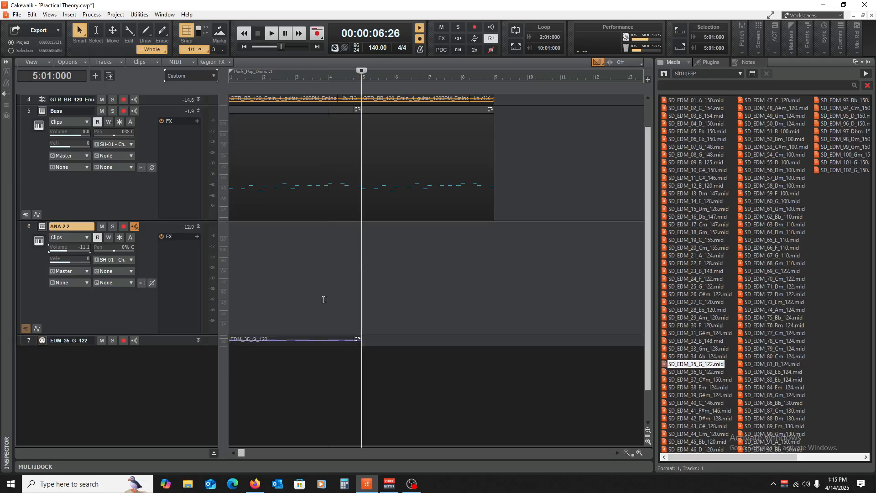
{"action": "left_click", "coordinate": [164, 344]}
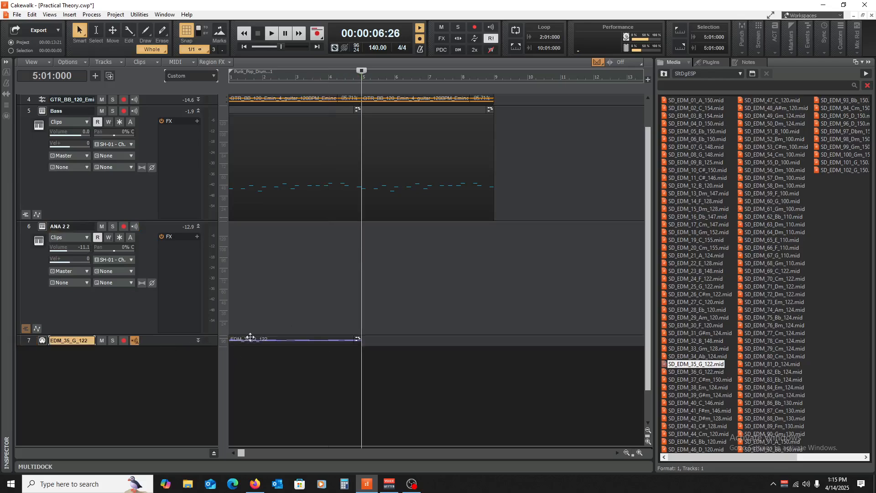
{"action": "left_click_drag", "start_coordinate": [250, 337], "coordinate": [254, 315]}
{"action": "right_click", "coordinate": [158, 342]}
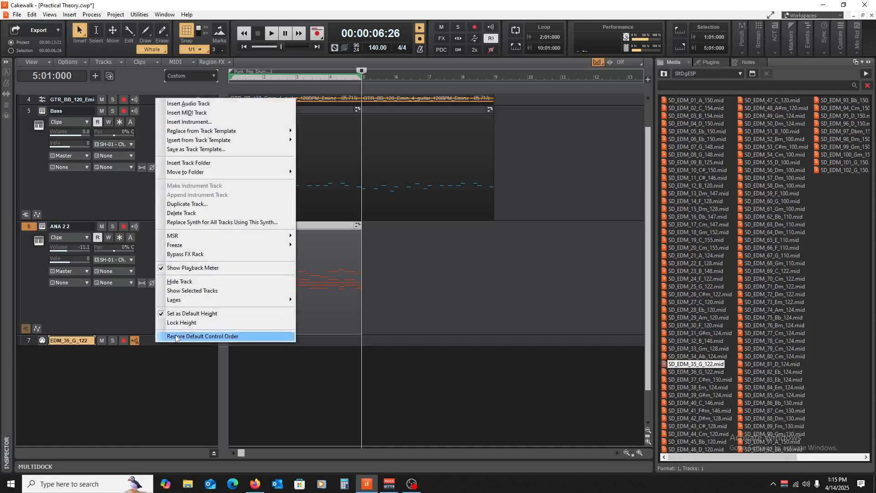
{"action": "left_click", "coordinate": [181, 212]}
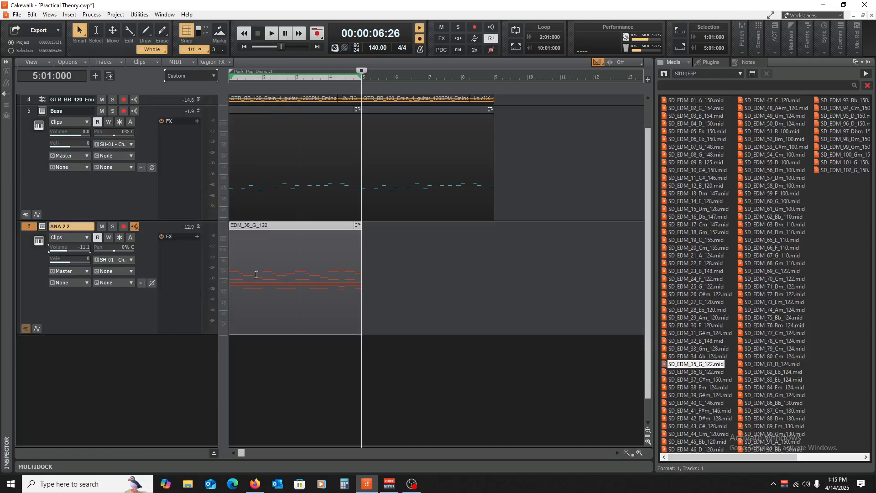
- Open the new ANA 2 2 clip in the Piano Roll, collapse the browser and examine the clip's notes across all octaves
{"action": "double_click", "coordinate": [264, 226]}
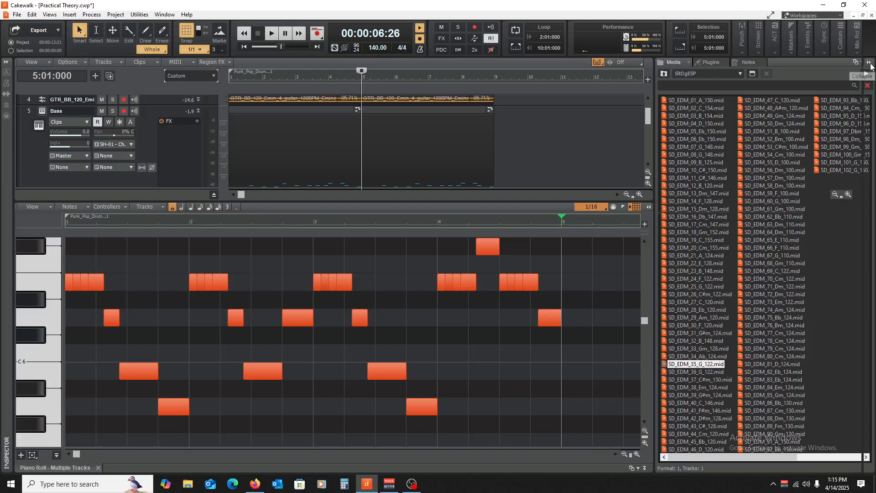
{"action": "left_click", "coordinate": [869, 62]}
{"action": "key", "text": "w"}
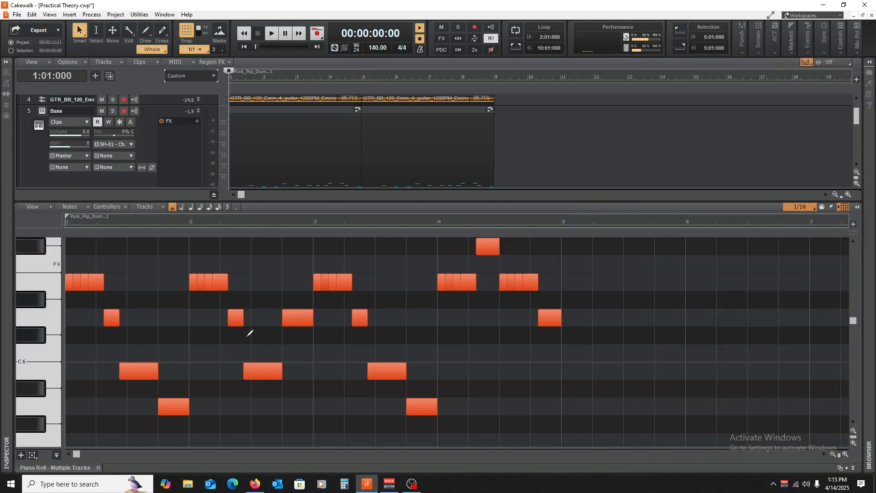
{"action": "scroll", "coordinate": [143, 354], "scroll_direction": "down", "scroll_amount": 6}
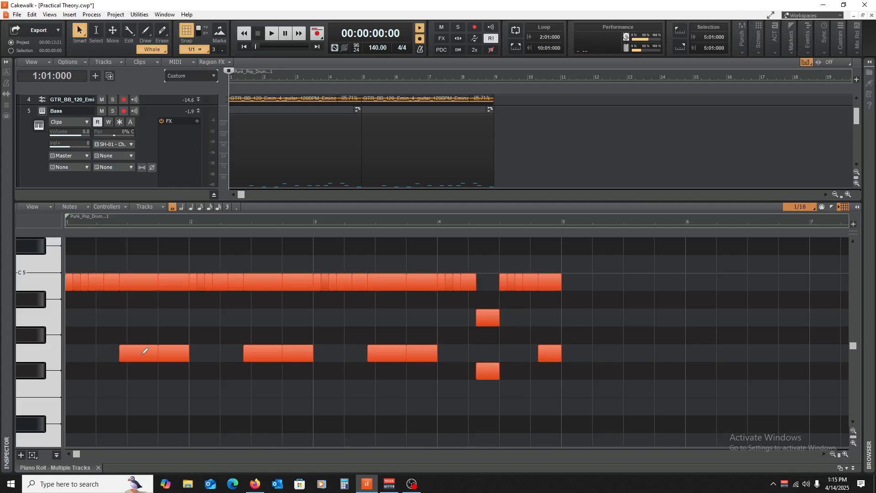
{"action": "scroll", "coordinate": [127, 348], "scroll_direction": "down", "scroll_amount": 3}
{"action": "scroll", "coordinate": [88, 340], "scroll_direction": "up", "scroll_amount": 5}
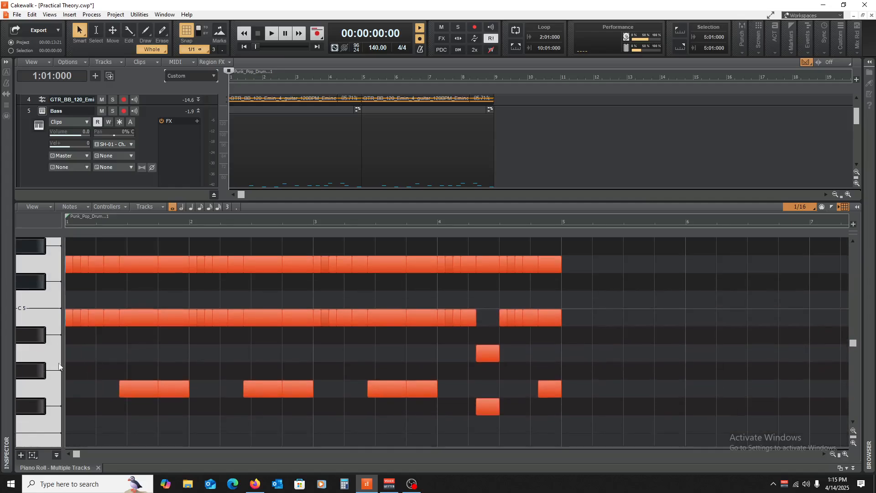
{"action": "scroll", "coordinate": [95, 362], "scroll_direction": "up", "scroll_amount": 7}
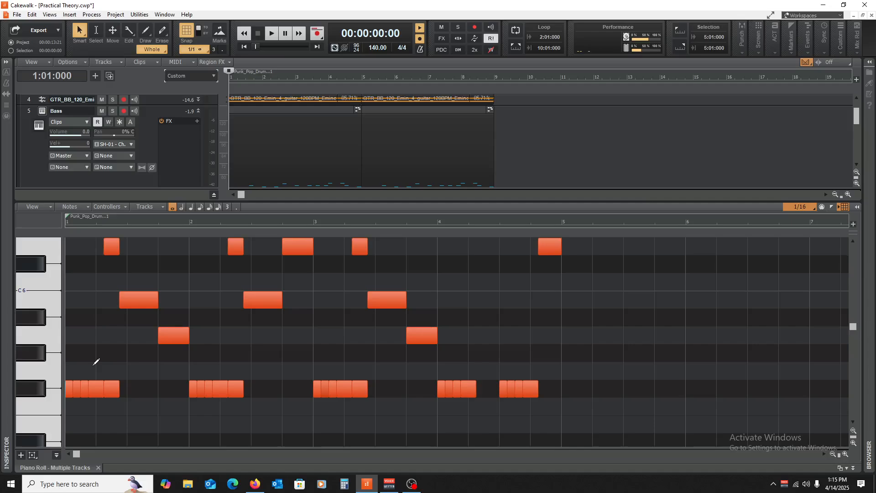
{"action": "scroll", "coordinate": [273, 121], "scroll_direction": "down", "scroll_amount": 2}
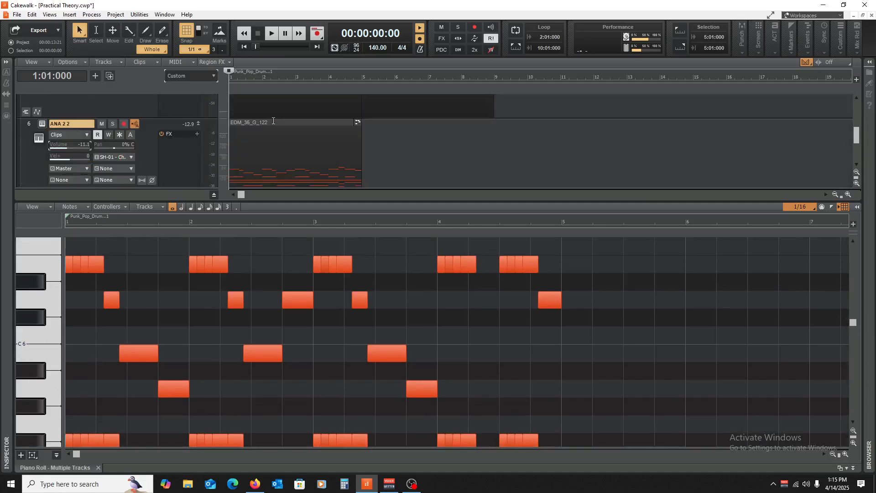
{"action": "scroll", "coordinate": [273, 121], "scroll_direction": "down", "scroll_amount": 1}
{"action": "scroll", "coordinate": [273, 121], "scroll_direction": "up", "scroll_amount": 1}
{"action": "scroll", "coordinate": [117, 343], "scroll_direction": "down", "scroll_amount": 10}
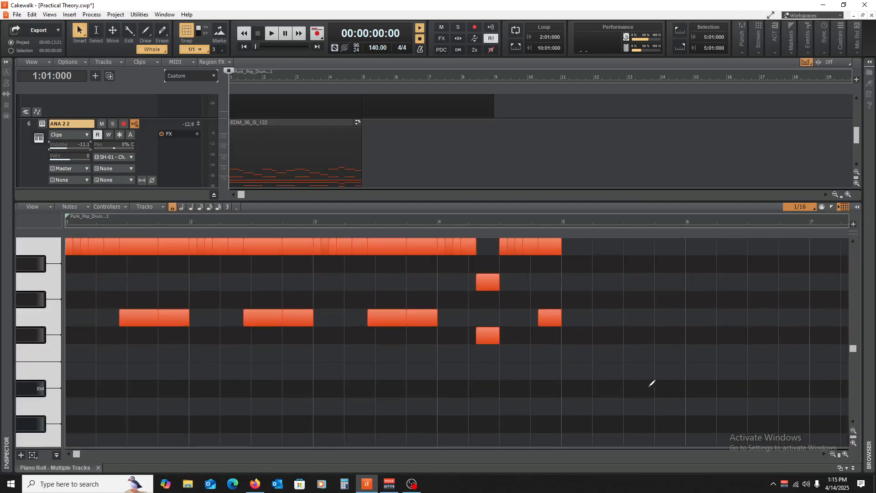
- Select all notes in the EDM_36_G_122 clip and try moving them four semitones down and a sixteenth earlier
{"action": "mouse_move", "coordinate": [677, 367]}
{"action": "left_mouse_down"}
{"action": "mouse_move", "coordinate": [27, 182]}
{"action": "mouse_move", "coordinate": [5, 151]}
{"action": "left_mouse_up"}
{"action": "scroll", "coordinate": [117, 360], "scroll_direction": "down", "scroll_amount": 11}
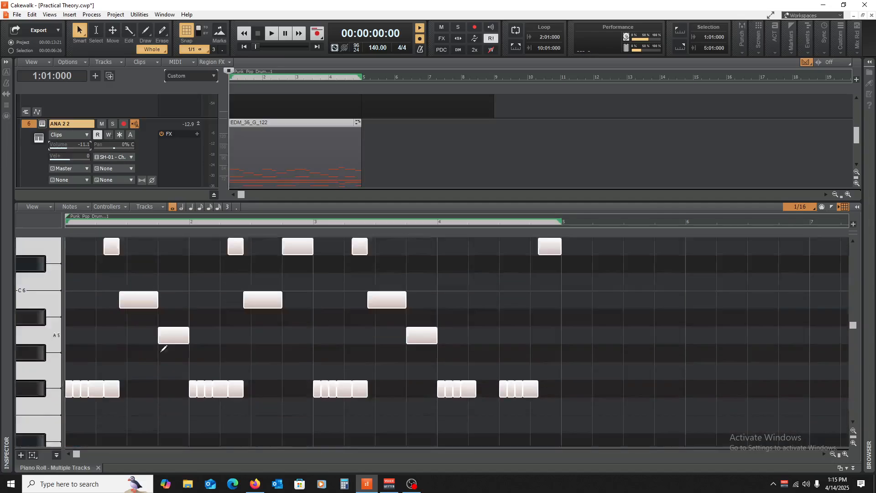
{"action": "scroll", "coordinate": [114, 373], "scroll_direction": "down", "scroll_amount": 3}
{"action": "scroll", "coordinate": [95, 378], "scroll_direction": "up", "scroll_amount": 2}
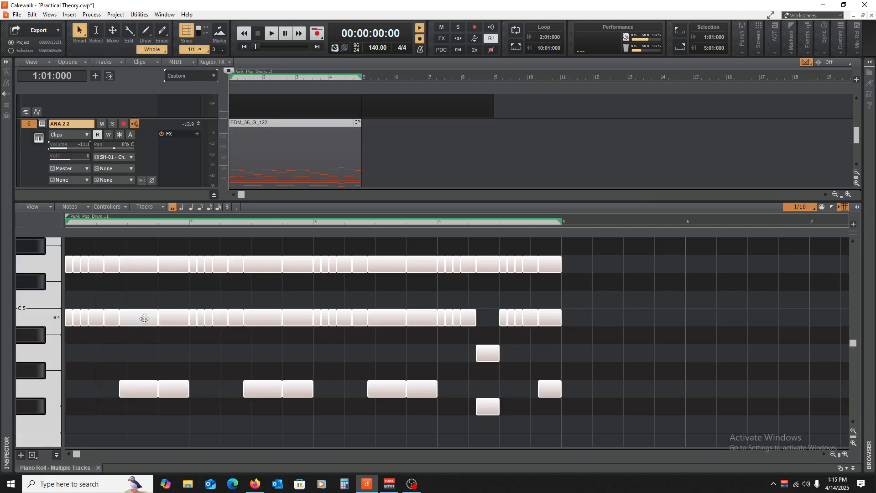
{"action": "left_click_drag", "start_coordinate": [137, 320], "coordinate": [132, 387]}
{"action": "scroll", "coordinate": [121, 303], "scroll_direction": "up", "scroll_amount": 4}
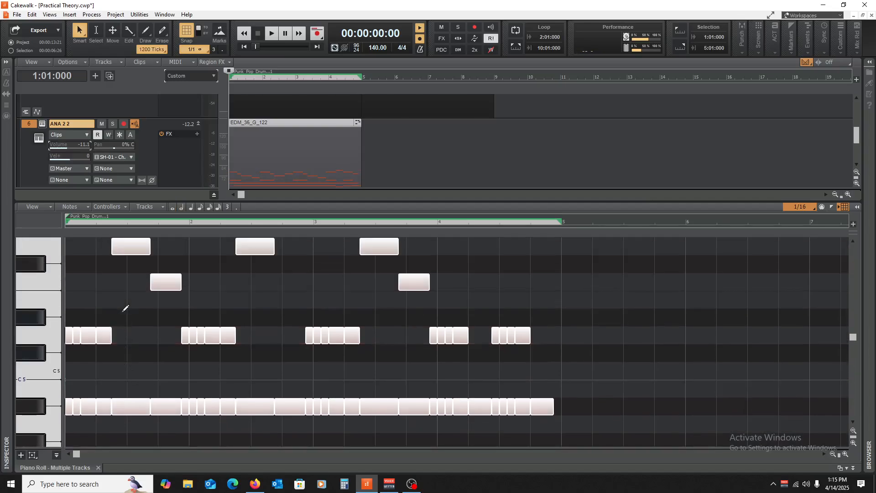
- Try raising all the D5 notes to E5, and undo the last two note moves
{"action": "scroll", "coordinate": [124, 309], "scroll_direction": "up", "scroll_amount": 2}
{"action": "scroll", "coordinate": [125, 309], "scroll_direction": "down", "scroll_amount": 3}
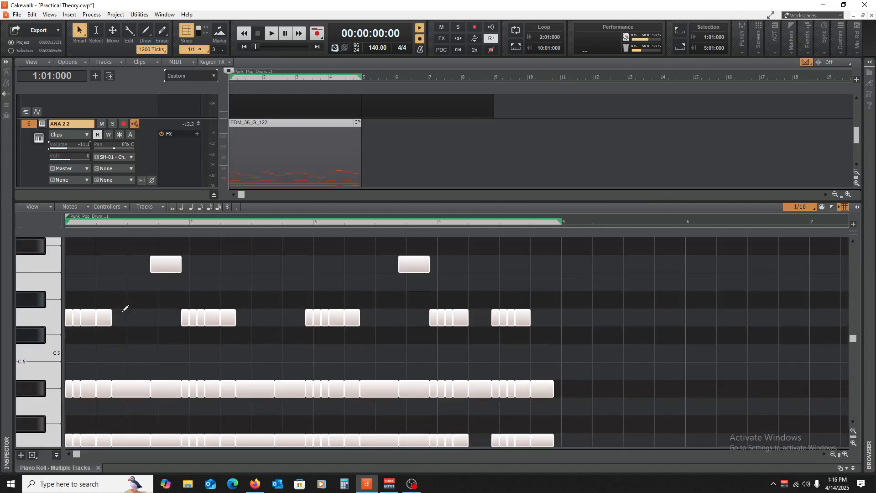
{"action": "left_click", "coordinate": [23, 321]}
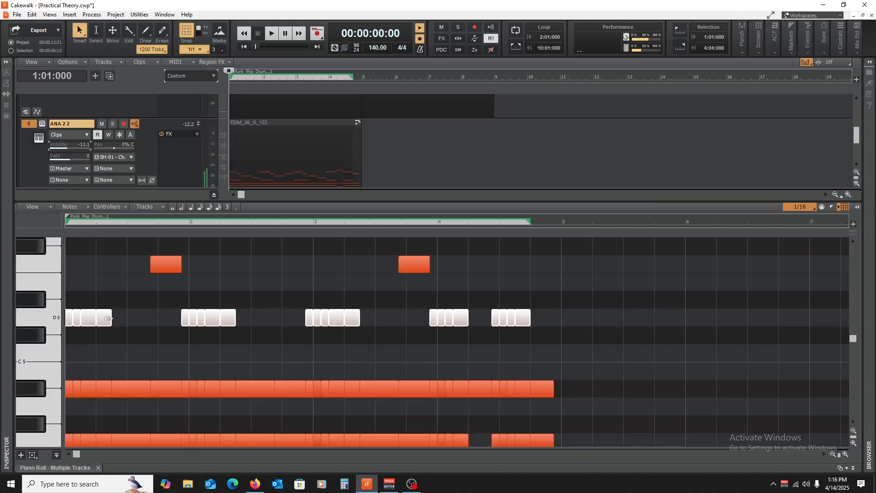
{"action": "left_click_drag", "start_coordinate": [101, 318], "coordinate": [106, 289]}
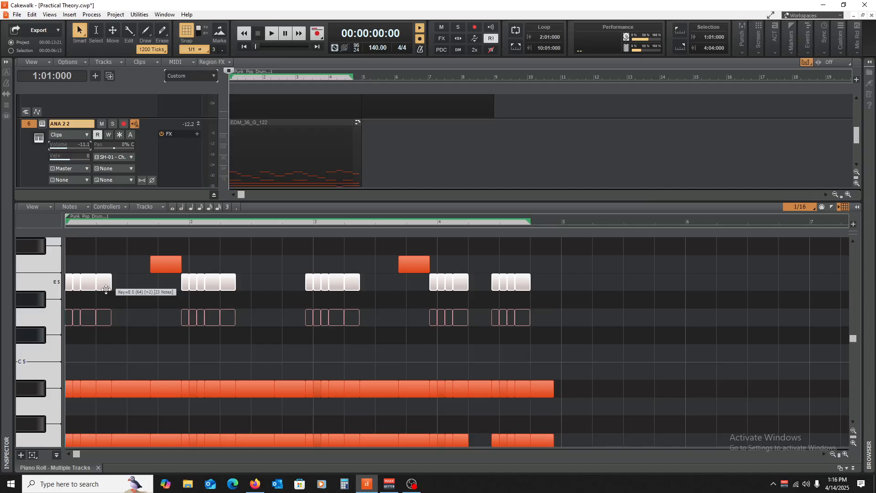
{"action": "left_click_drag", "start_coordinate": [106, 290], "coordinate": [106, 289]}
{"action": "scroll", "coordinate": [128, 336], "scroll_direction": "down", "scroll_amount": 4}
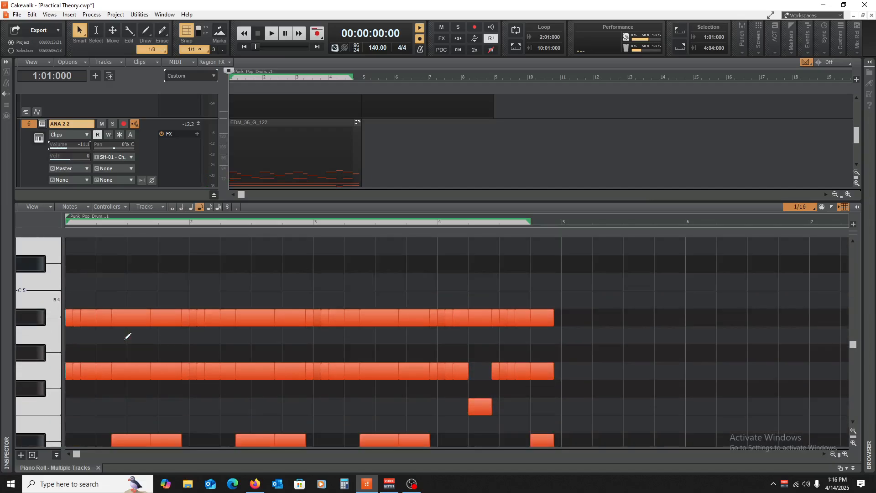
{"action": "scroll", "coordinate": [128, 336], "scroll_direction": "up", "scroll_amount": 8}
{"action": "key", "text": "ctrl+z"}
{"action": "key", "text": "ctrl+z"}
{"action": "scroll", "coordinate": [112, 346], "scroll_direction": "down", "scroll_amount": 6}
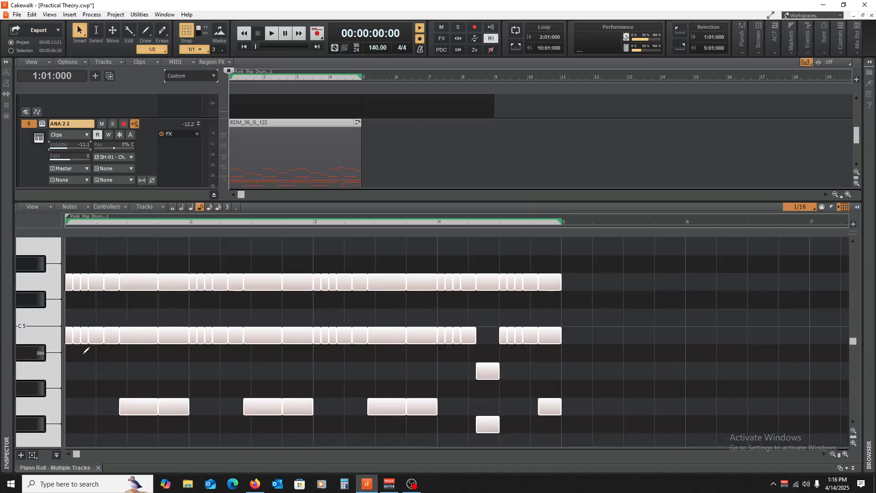
- Transpose all the selected clip notes up one semitone, keeping their timing, and play them briefly
{"action": "scroll", "coordinate": [140, 342], "scroll_direction": "up", "scroll_amount": 2}
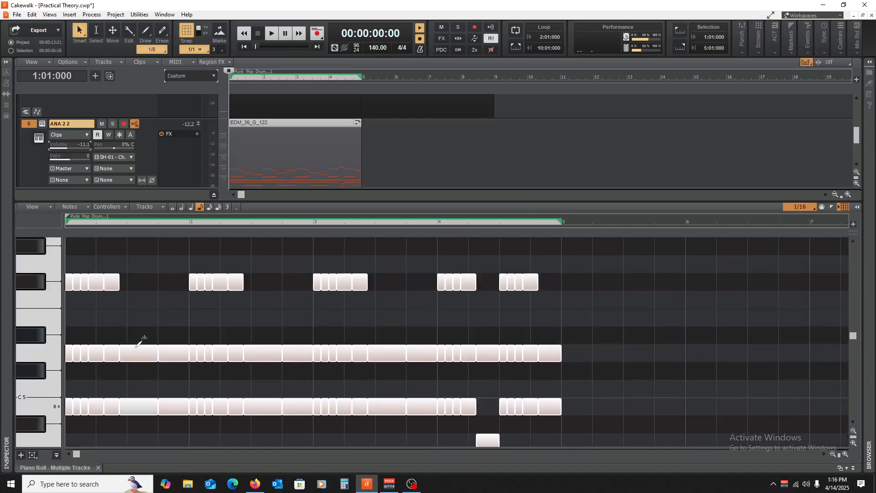
{"action": "scroll", "coordinate": [140, 342], "scroll_direction": "up", "scroll_amount": 2}
{"action": "scroll", "coordinate": [137, 328], "scroll_direction": "down", "scroll_amount": 6}
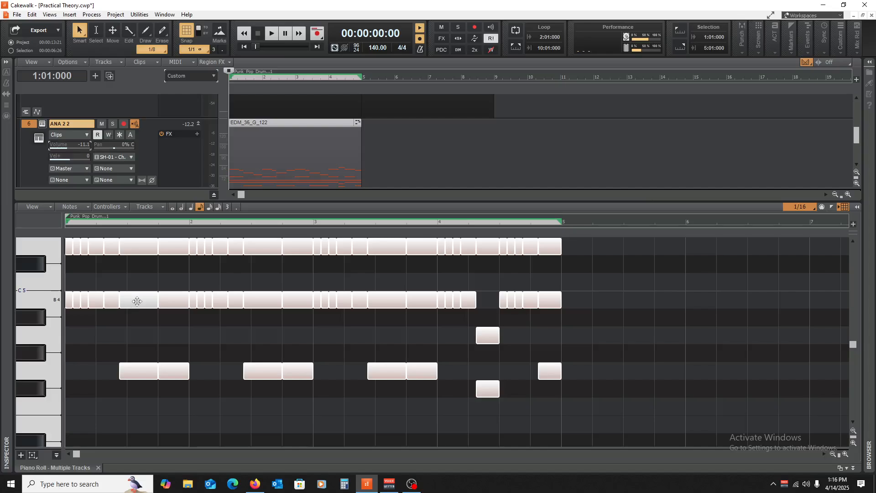
{"action": "left_click_drag", "start_coordinate": [136, 301], "coordinate": [137, 284]}
{"action": "scroll", "coordinate": [410, 335], "scroll_direction": "up", "scroll_amount": 3}
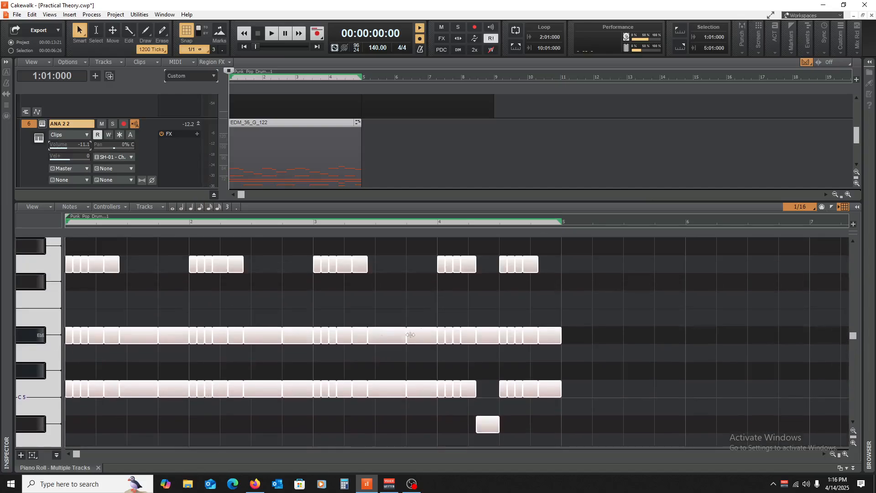
{"action": "key", "text": "space"}
{"action": "key", "text": "space"}
- Close the piano roll, solo the ANA 2 2 track and play its clip from the start
{"action": "left_click", "coordinate": [98, 467]}
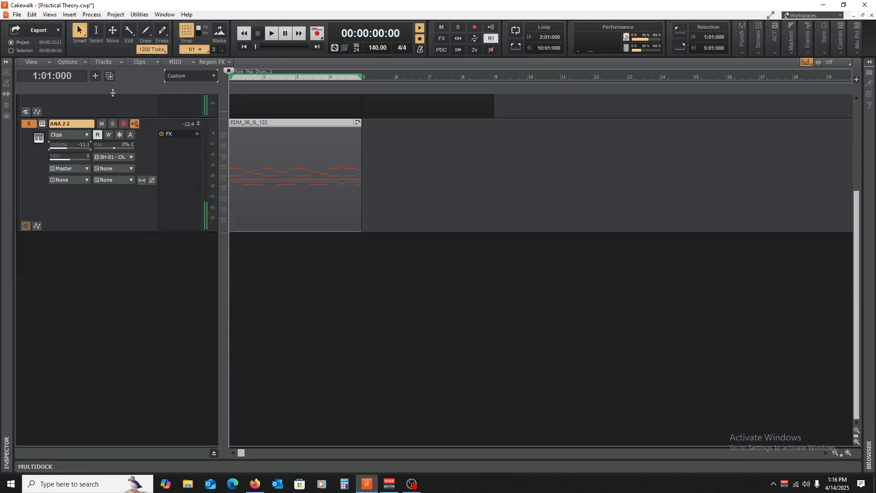
{"action": "left_click", "coordinate": [112, 124]}
{"action": "key", "text": "space"}
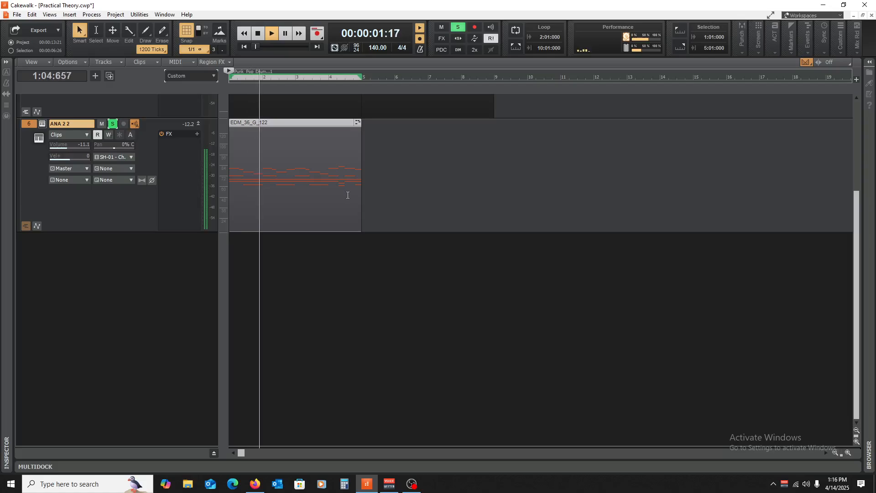
{"action": "scroll", "coordinate": [403, 212], "scroll_direction": "up", "scroll_amount": 3}
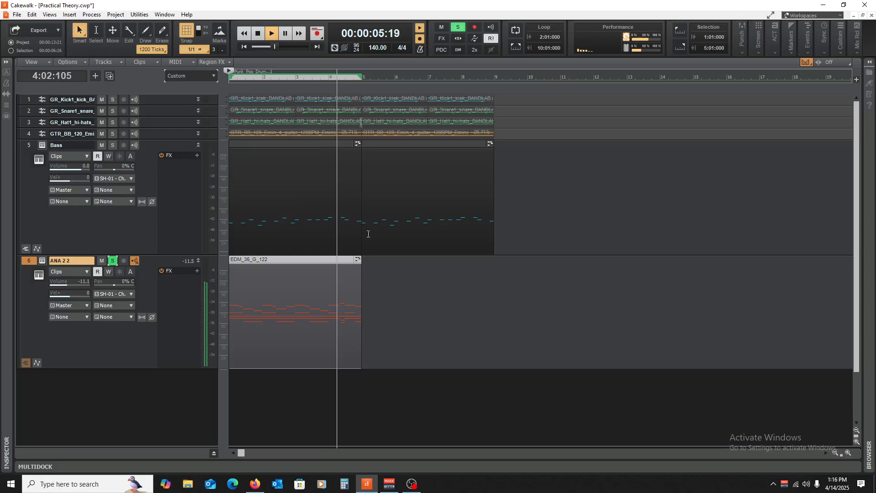
{"action": "key", "text": "space"}
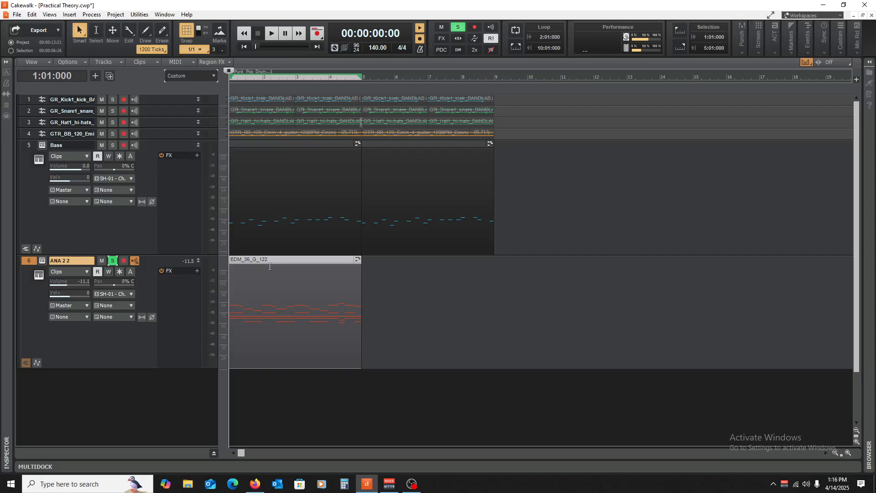
- Delete the EDM_36_G_122 clip from the ANA 2 2 track and turn off the track's solo
{"action": "key", "text": "Delete"}
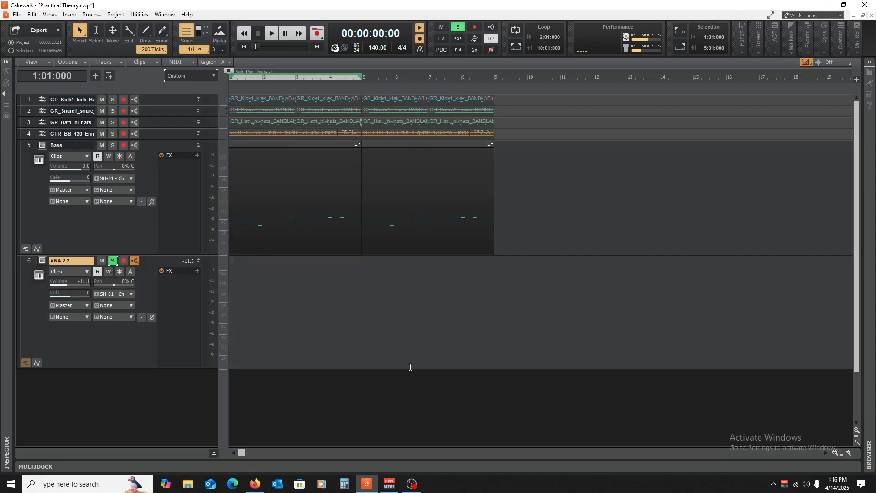
{"action": "left_click", "coordinate": [343, 299]}
{"action": "left_click", "coordinate": [115, 261]}
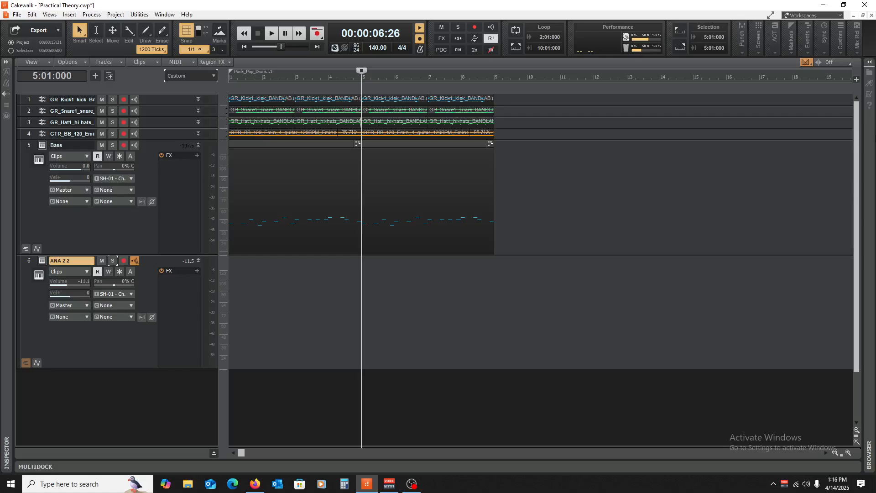
- Check the parent MIDI folder in the media browser and hide the browser again
{"action": "left_click", "coordinate": [871, 69]}
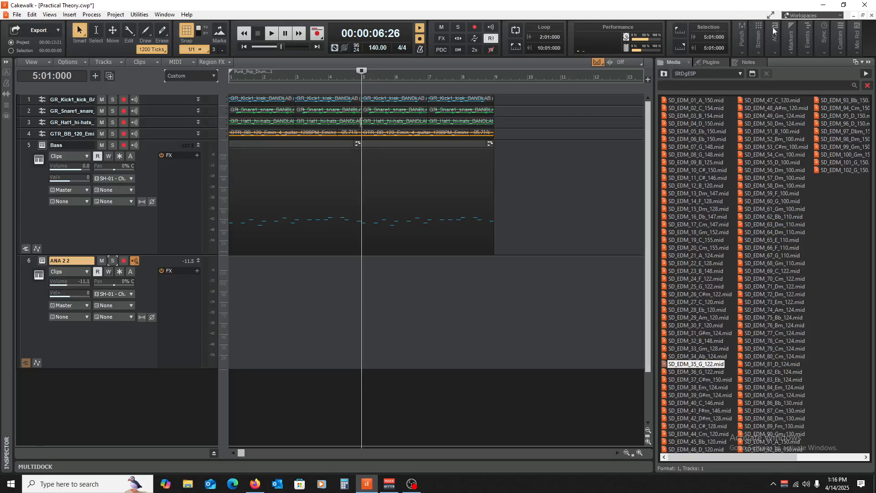
{"action": "left_click", "coordinate": [663, 74]}
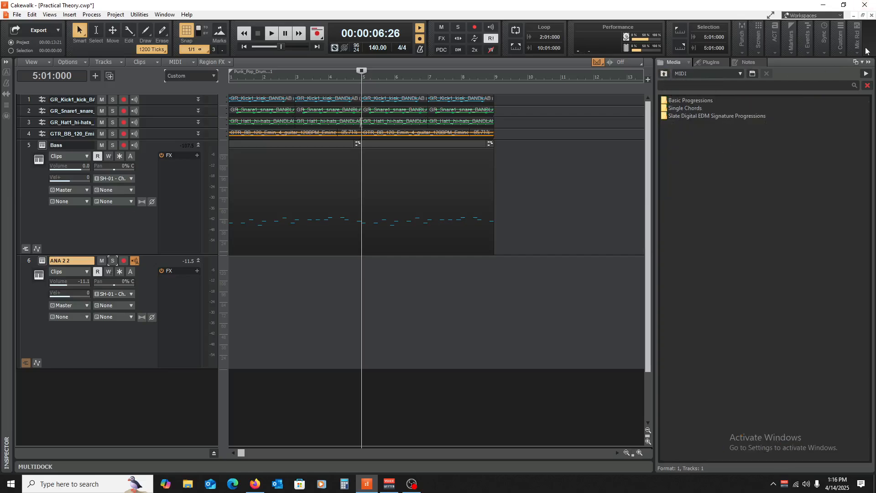
{"action": "left_click", "coordinate": [869, 63]}
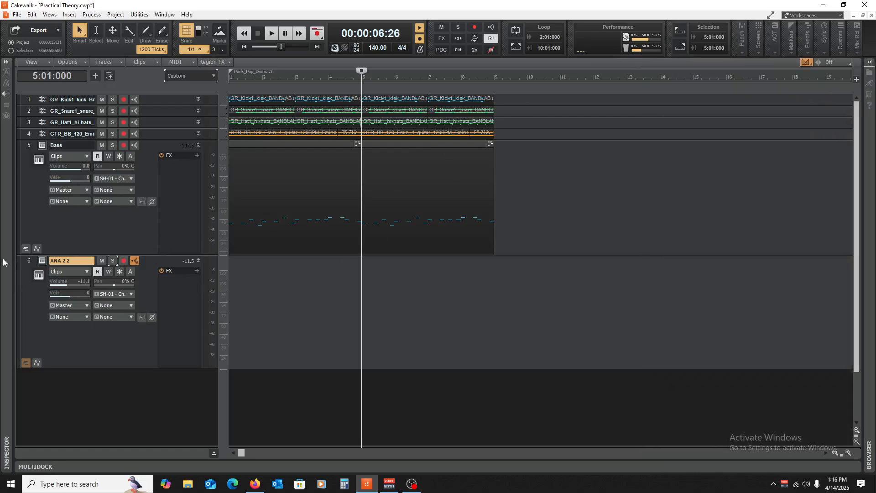
- Return to the project start and show the Piano Roll view for the empty ANA 2 2 track
{"action": "left_click", "coordinate": [42, 259]}
{"action": "left_click", "coordinate": [777, 53]}
{"action": "key", "text": "w"}
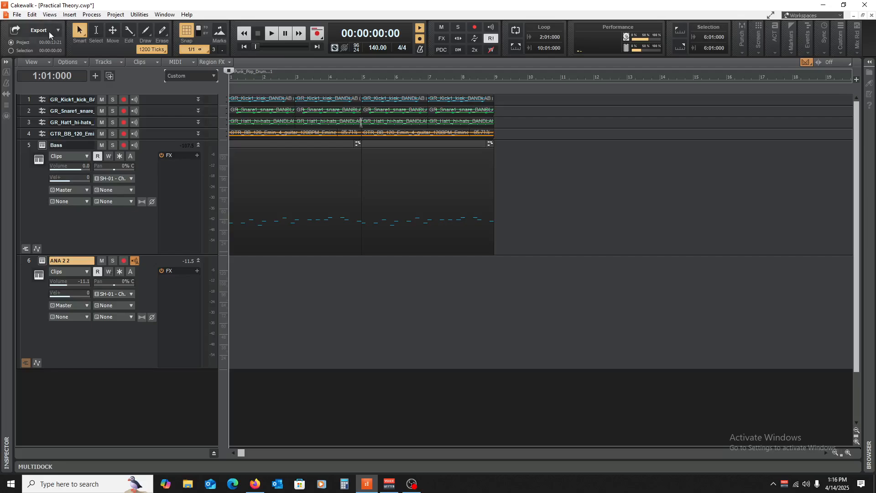
{"action": "left_click", "coordinate": [50, 15]}
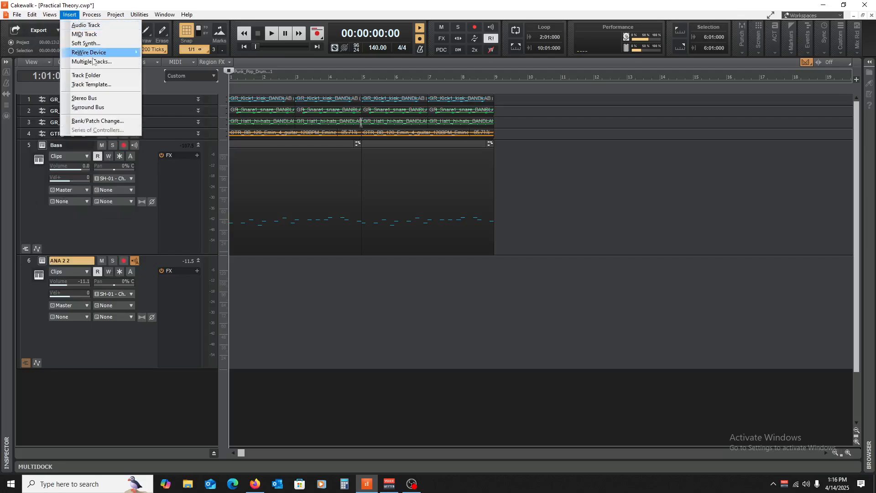
{"action": "mouse_move", "coordinate": [52, 14]}
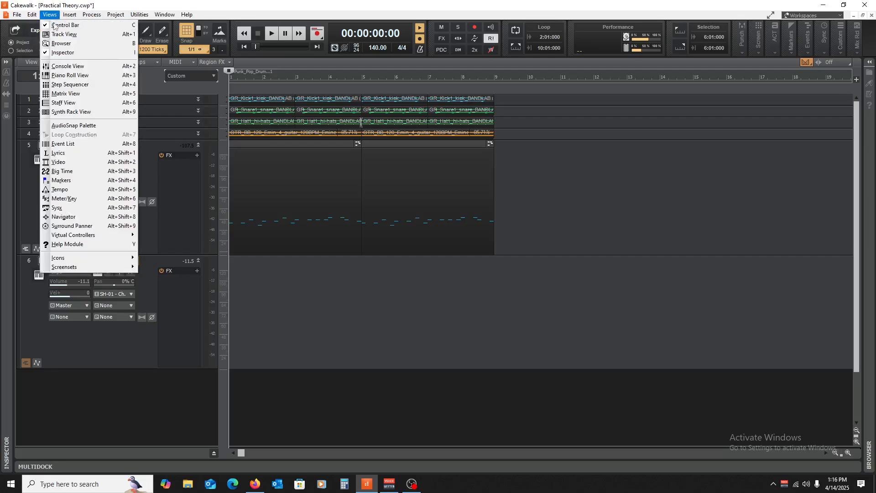
{"action": "left_click", "coordinate": [65, 75]}
{"action": "scroll", "coordinate": [69, 402], "scroll_direction": "down", "scroll_amount": 2}
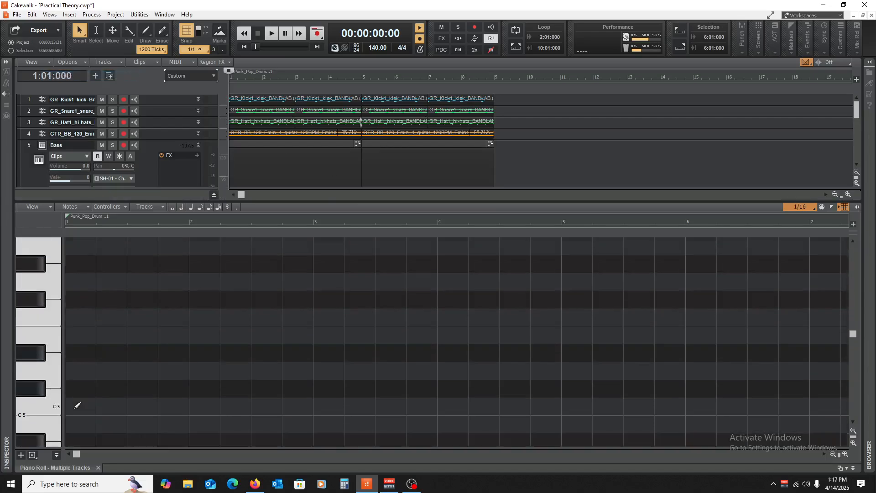
- Build a quarter-note chord of C6, E6, G6 and B6 at the start of measure 1
{"action": "scroll", "coordinate": [44, 396], "scroll_direction": "up", "scroll_amount": 2}
{"action": "scroll", "coordinate": [45, 379], "scroll_direction": "down", "scroll_amount": 10}
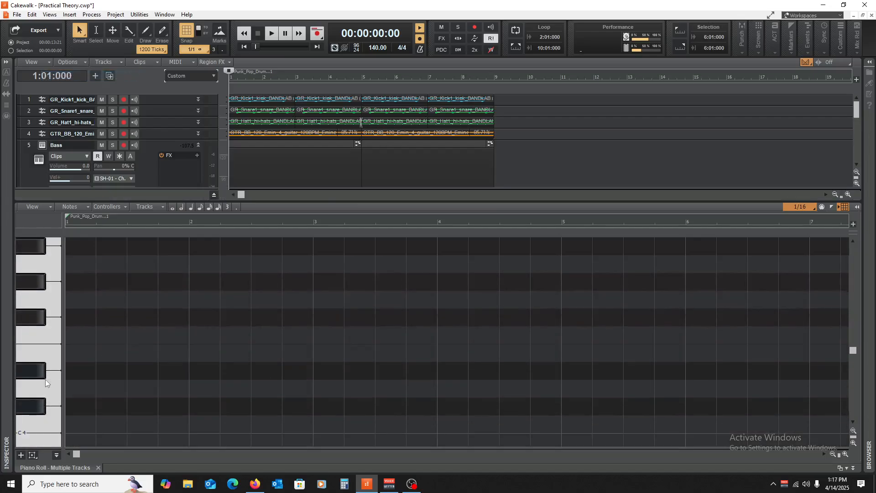
{"action": "scroll", "coordinate": [38, 305], "scroll_direction": "up", "scroll_amount": 13}
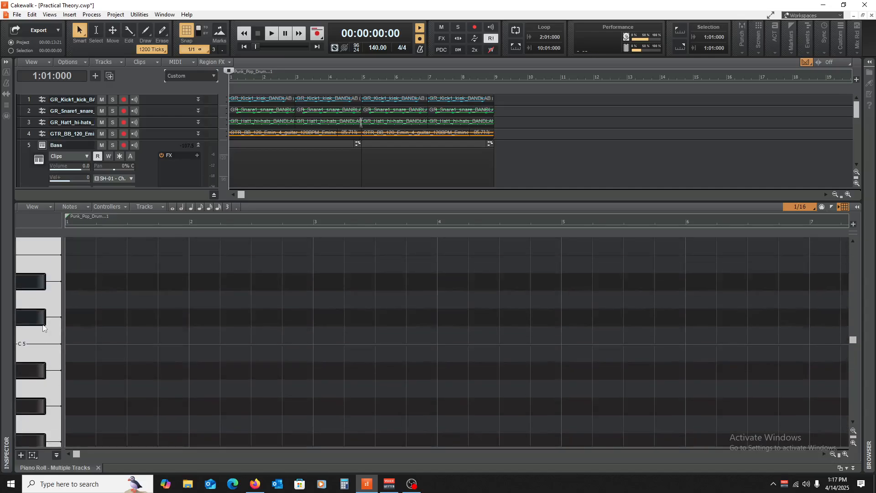
{"action": "scroll", "coordinate": [45, 388], "scroll_direction": "up", "scroll_amount": 12}
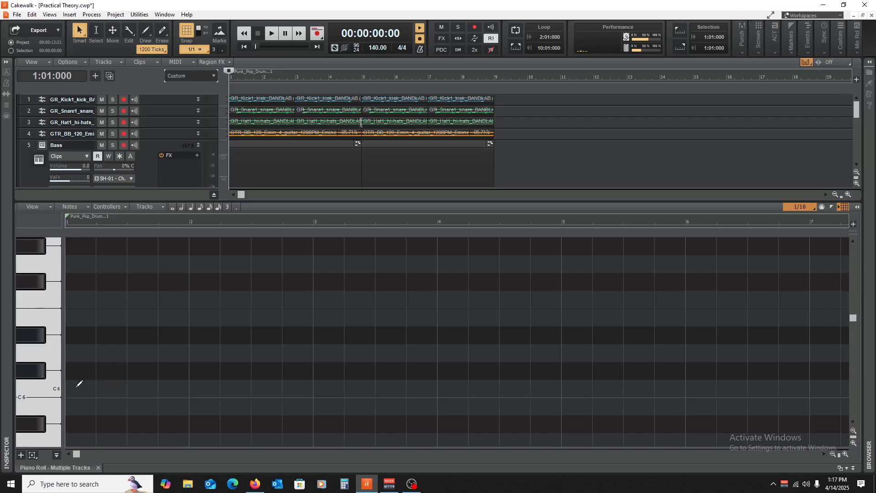
{"action": "mouse_move", "coordinate": [103, 389]}
{"action": "left_mouse_down"}
{"action": "mouse_move", "coordinate": [166, 388]}
{"action": "mouse_move", "coordinate": [97, 388]}
{"action": "mouse_move", "coordinate": [75, 317]}
{"action": "left_mouse_up"}
{"action": "scroll", "coordinate": [72, 375], "scroll_direction": "up", "scroll_amount": 5}
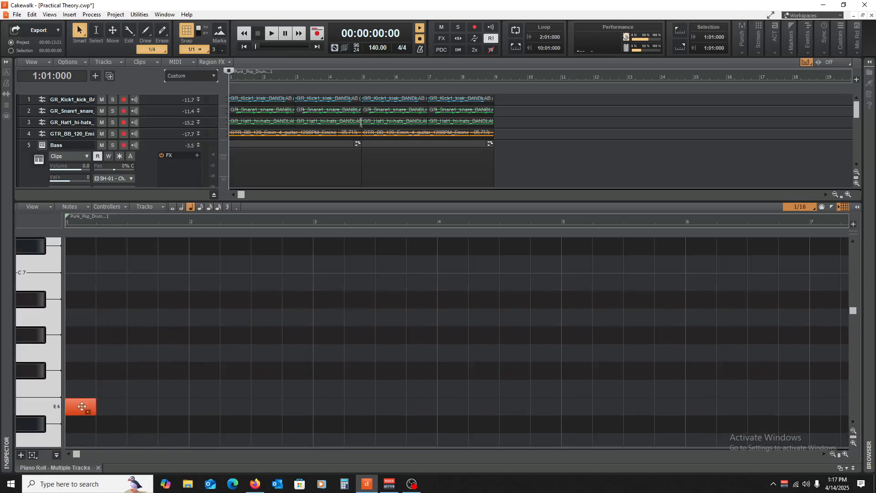
{"action": "left_click_drag", "start_coordinate": [81, 405], "coordinate": [85, 282]}
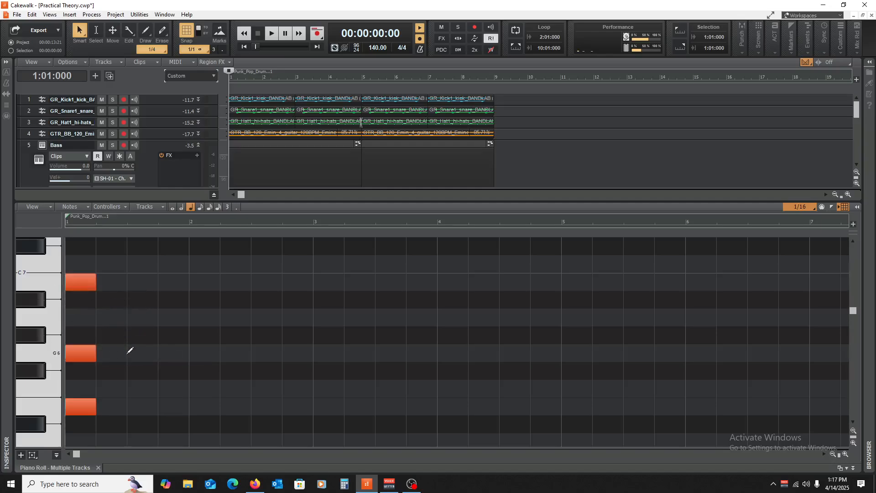
- Look over the chord's notes and play them back from the start with the other tracks
{"action": "scroll", "coordinate": [88, 294], "scroll_direction": "down", "scroll_amount": 9}
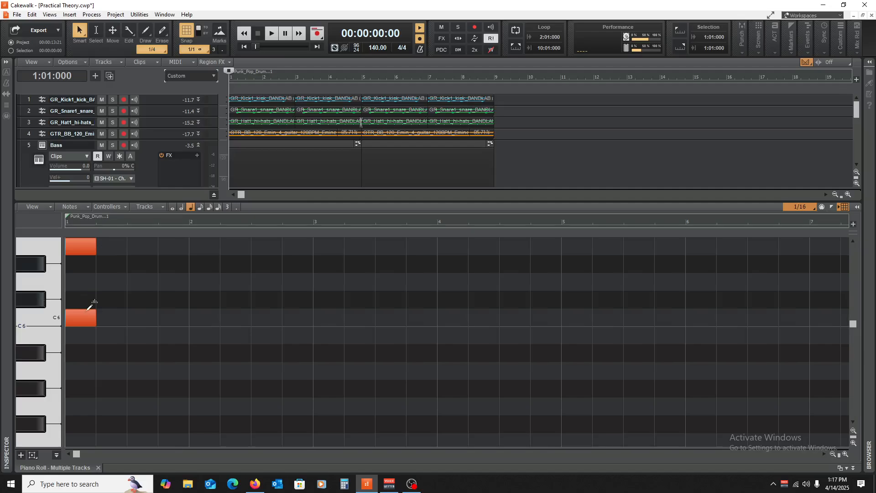
{"action": "scroll", "coordinate": [87, 311], "scroll_direction": "up", "scroll_amount": 9}
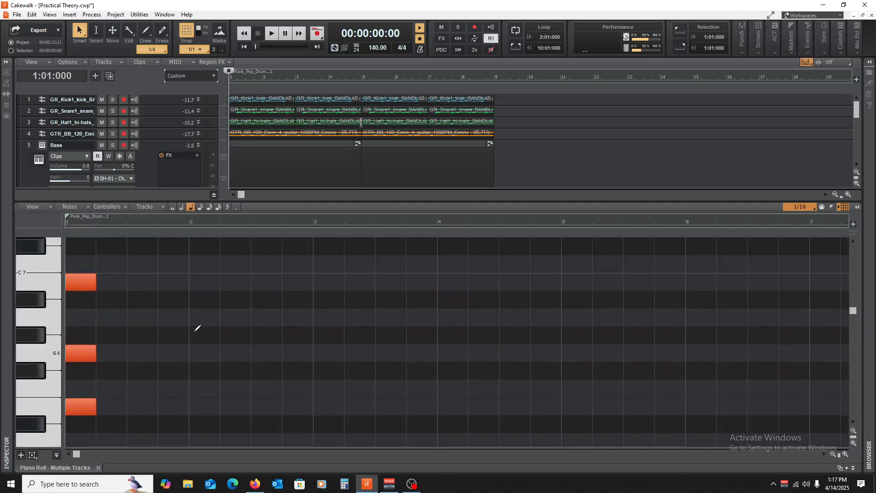
{"action": "key", "text": "space"}
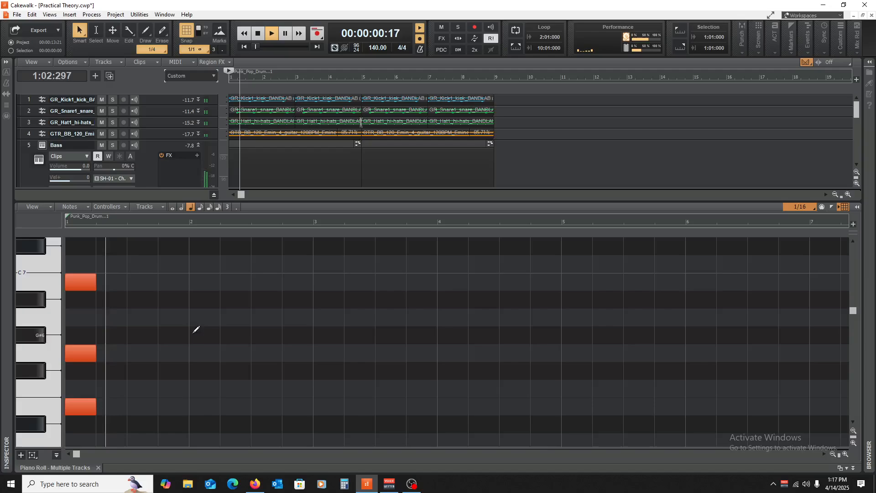
{"action": "key", "text": "space"}
{"action": "key", "text": "space"}
{"action": "key", "text": "space"}
- Copy all notes of the chord to 1:02:480 in measure 1 and play the result
{"action": "key", "text": "ctrl+a"}
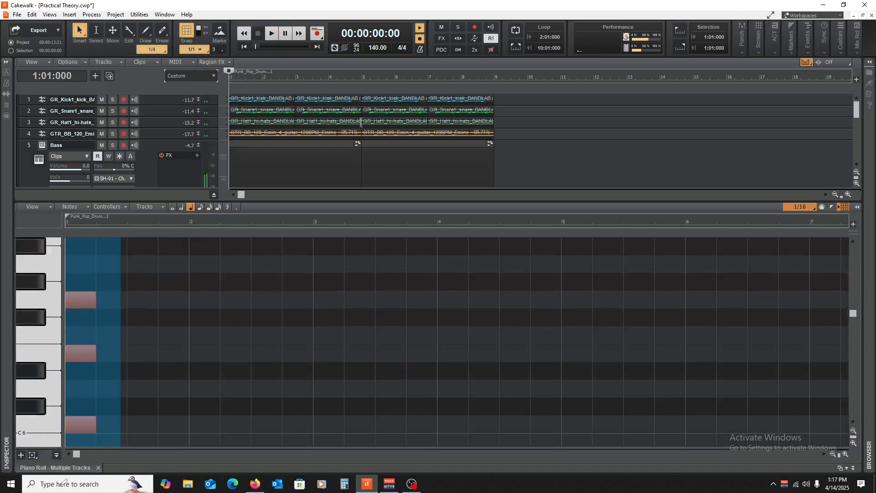
{"action": "scroll", "coordinate": [123, 359], "scroll_direction": "down", "scroll_amount": 3}
{"action": "key", "text": "space"}
{"action": "key", "text": "space"}
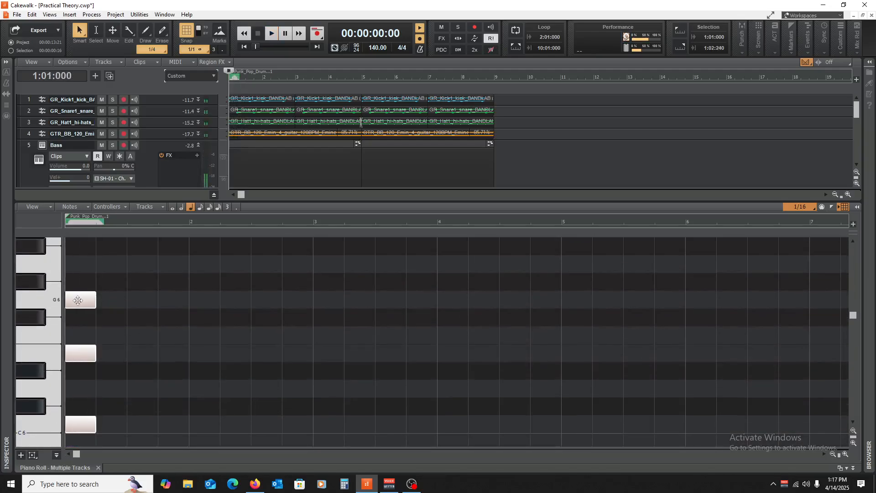
{"action": "left_click_drag", "start_coordinate": [77, 305], "coordinate": [123, 306]}
{"action": "key", "text": "space"}
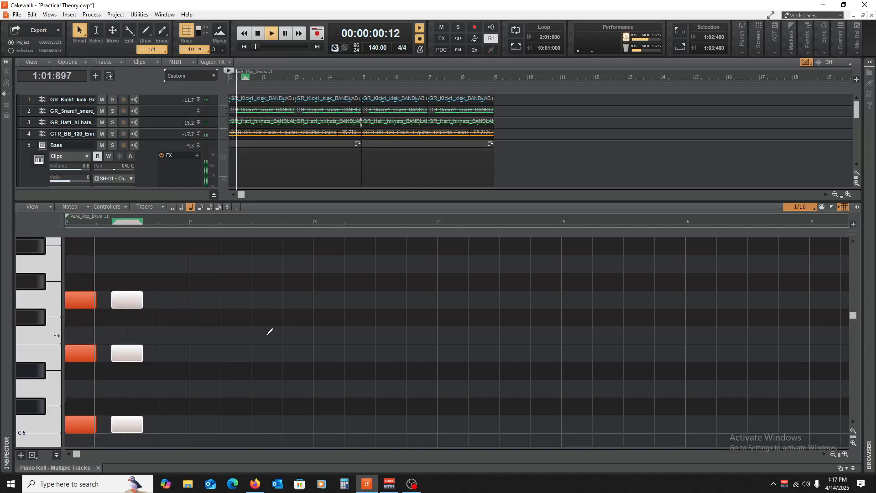
- Raise the top note of the chord at 1:02:480 to C7 and play the part from the start
{"action": "key", "text": "space"}
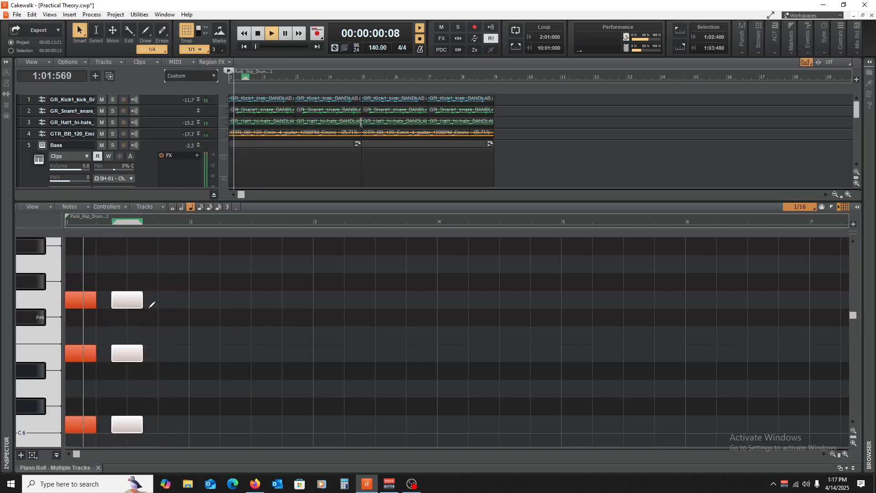
{"action": "left_click", "coordinate": [155, 277]}
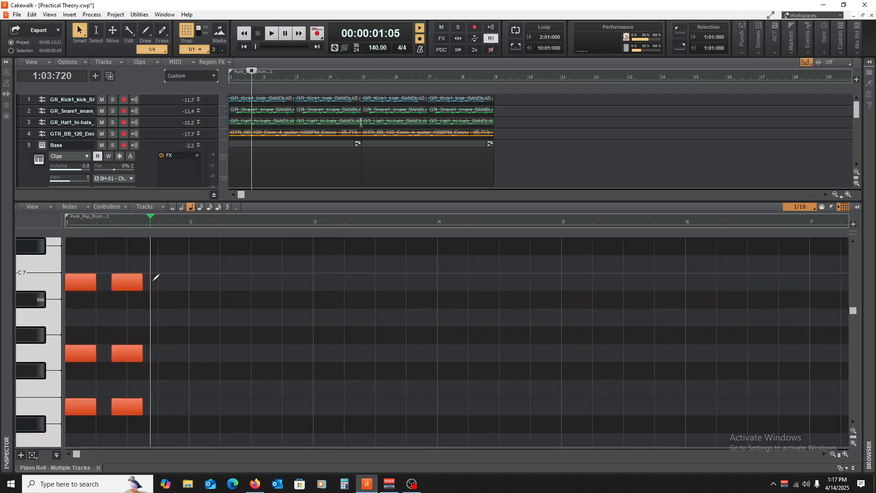
{"action": "scroll", "coordinate": [155, 277], "scroll_direction": "up", "scroll_amount": 2}
{"action": "left_click_drag", "start_coordinate": [124, 317], "coordinate": [125, 299]}
{"action": "key", "text": "space"}
{"action": "key", "text": "space"}
{"action": "key", "text": "w"}
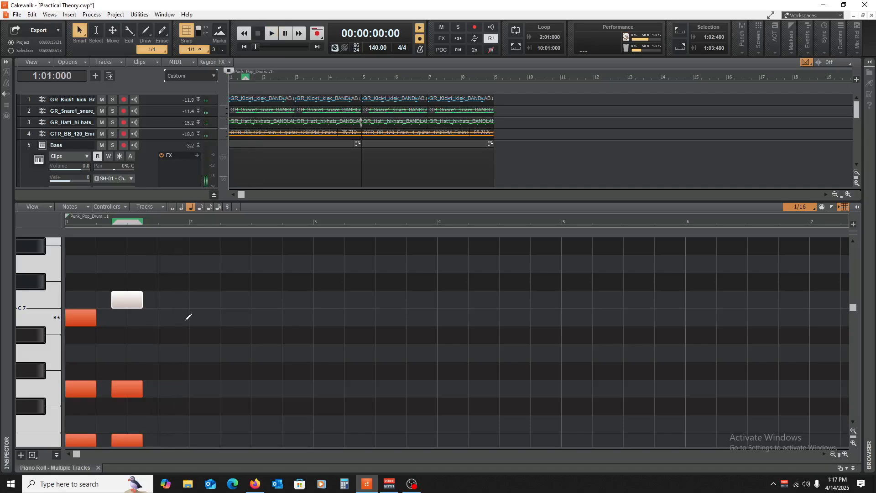
{"action": "key", "text": "space"}
{"action": "key", "text": "space"}
- Try a copy of the second chord's top note at 1:03:480, first on A6 and then on G6, playing each version
{"action": "left_click_drag", "start_coordinate": [131, 303], "coordinate": [164, 352]}
{"action": "key", "text": "space"}
{"action": "key", "text": "space"}
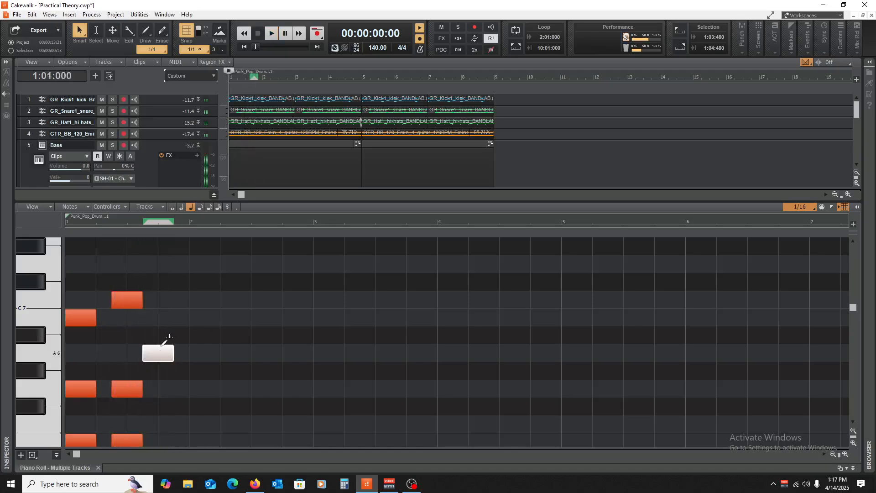
{"action": "left_click_drag", "start_coordinate": [162, 353], "coordinate": [164, 389]}
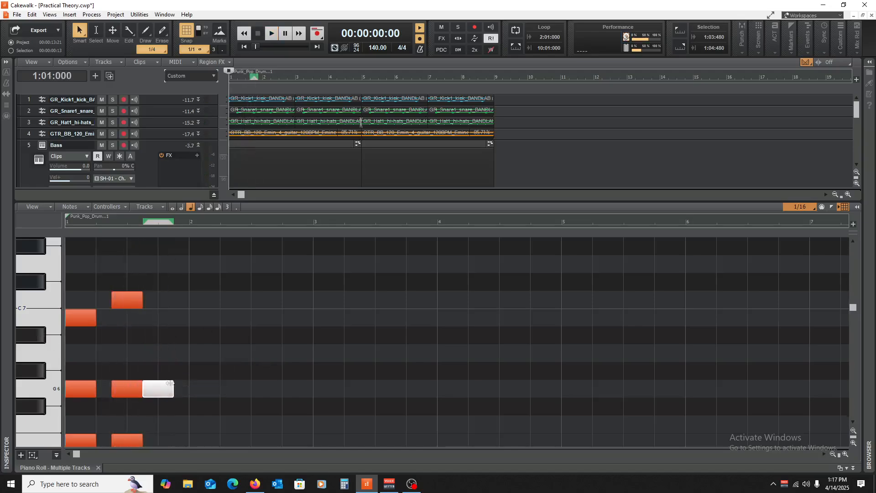
{"action": "key", "text": "space"}
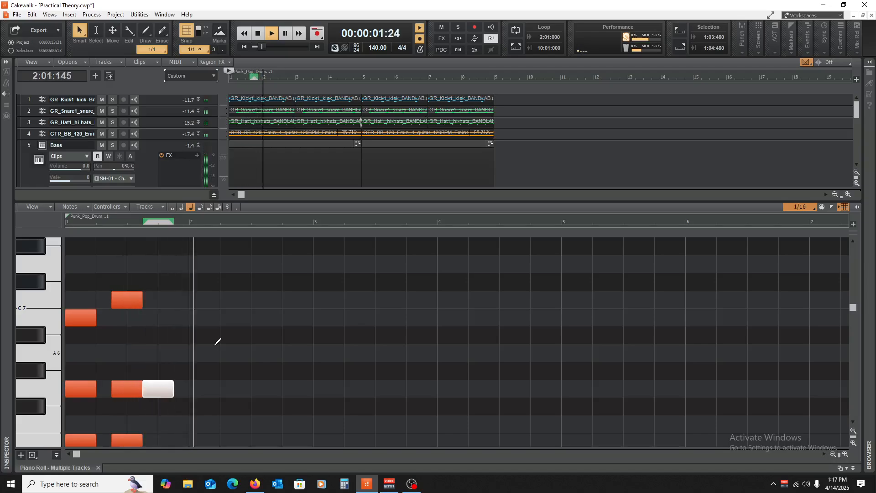
- Move the single G6 note to 1:04:000, play the result, and delete the note
{"action": "key", "text": "space"}
{"action": "left_click_drag", "start_coordinate": [158, 388], "coordinate": [178, 395]}
{"action": "key", "text": "space"}
{"action": "key", "text": "space"}
{"action": "key", "text": "space"}
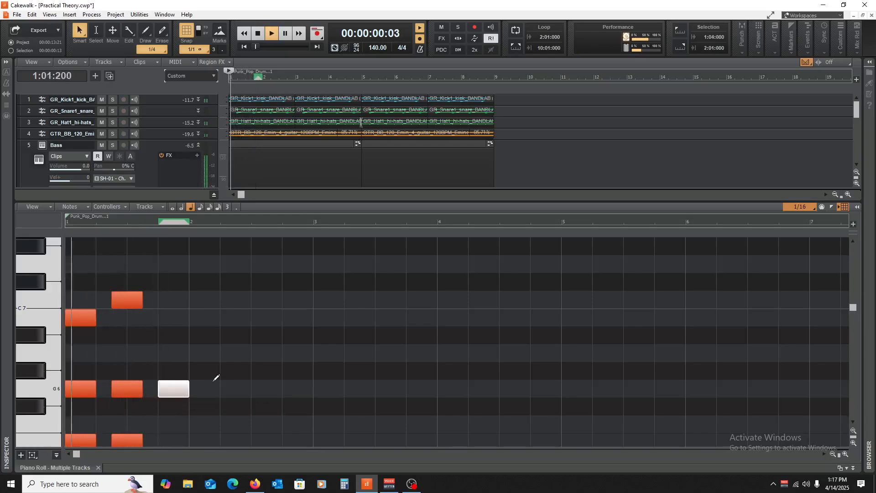
{"action": "right_click", "coordinate": [180, 388]}
{"action": "key", "text": "space"}
{"action": "key", "text": "space"}
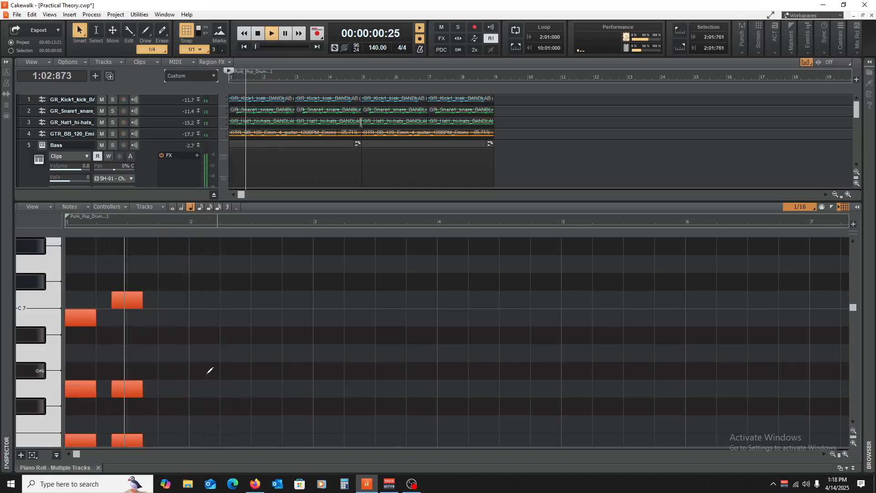
- Build a quarter-note chord of D6, F#6, A6 and C7 at the start of measure 2
{"action": "scroll", "coordinate": [210, 371], "scroll_direction": "down", "scroll_amount": 3}
{"action": "key", "text": "space"}
{"action": "left_click_drag", "start_coordinate": [70, 389], "coordinate": [145, 242]}
{"action": "scroll", "coordinate": [145, 302], "scroll_direction": "down", "scroll_amount": 8}
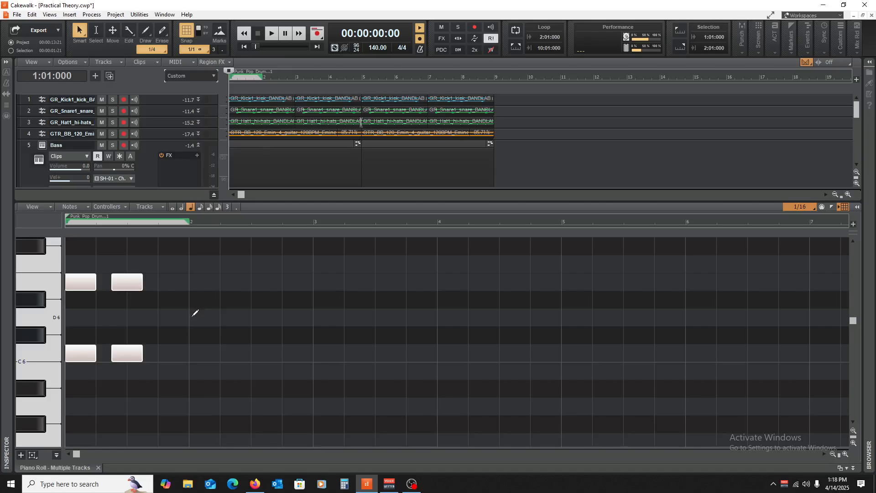
{"action": "left_click", "coordinate": [193, 315]}
{"action": "scroll", "coordinate": [210, 366], "scroll_direction": "up", "scroll_amount": 3}
{"action": "left_click_drag", "start_coordinate": [206, 372], "coordinate": [210, 302]}
{"action": "scroll", "coordinate": [258, 317], "scroll_direction": "up", "scroll_amount": 4}
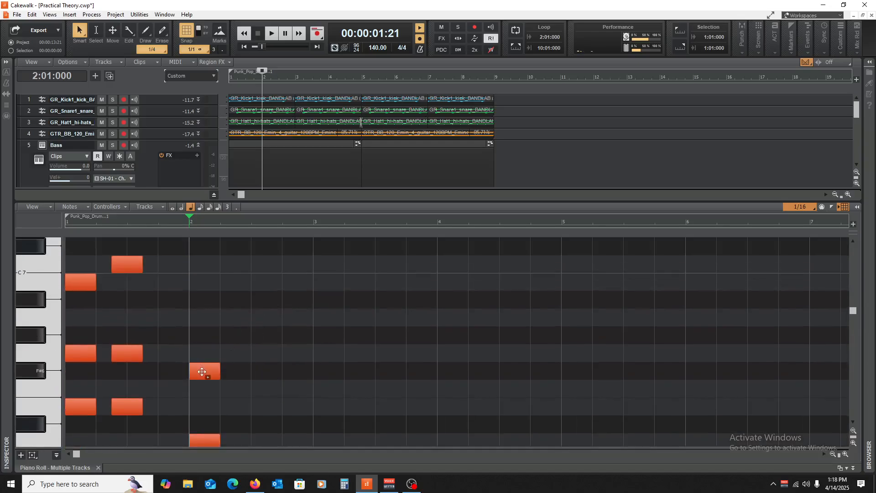
{"action": "left_click_drag", "start_coordinate": [202, 372], "coordinate": [215, 319]}
{"action": "scroll", "coordinate": [232, 337], "scroll_direction": "up", "scroll_amount": 3}
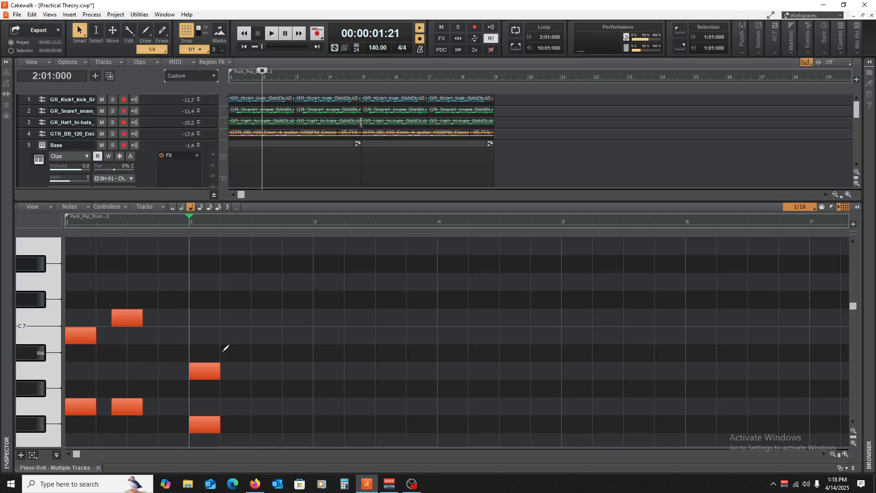
{"action": "left_click_drag", "start_coordinate": [204, 371], "coordinate": [201, 321]}
{"action": "scroll", "coordinate": [194, 342], "scroll_direction": "down", "scroll_amount": 1}
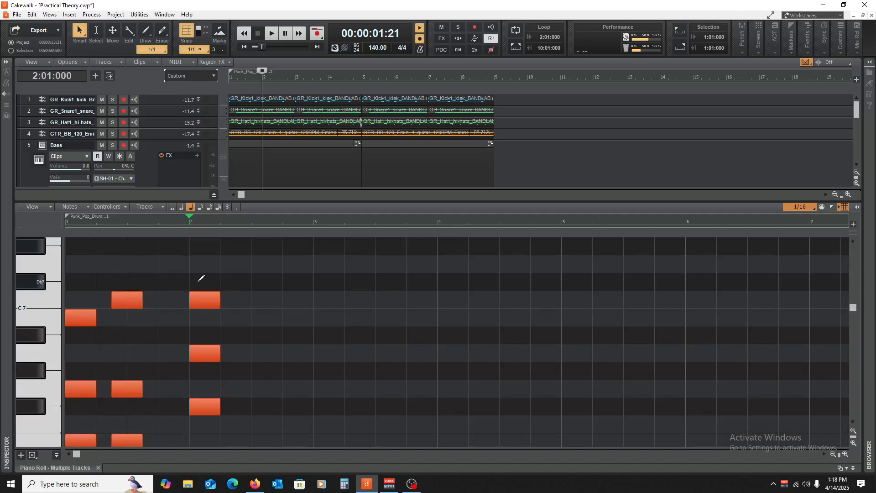
- Look over the notes of the measure 2 chord and play the progression from the start
{"action": "scroll", "coordinate": [190, 306], "scroll_direction": "down", "scroll_amount": 3}
{"action": "scroll", "coordinate": [192, 308], "scroll_direction": "up", "scroll_amount": 2}
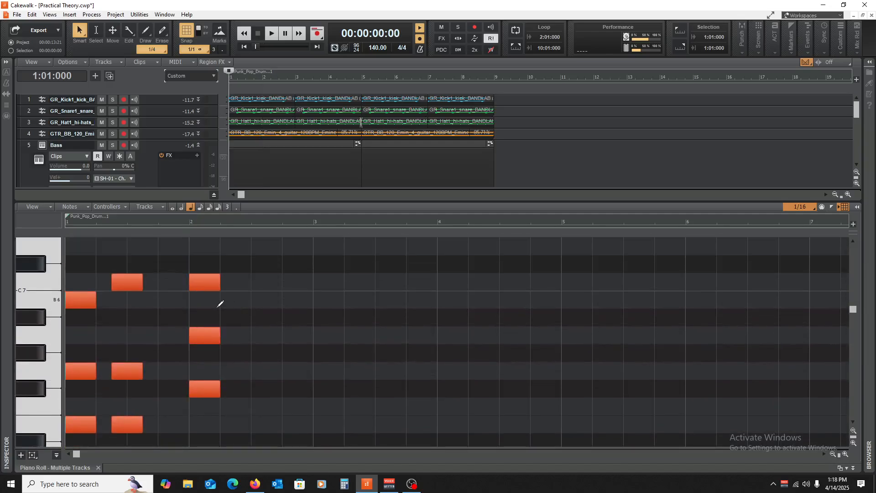
{"action": "scroll", "coordinate": [206, 314], "scroll_direction": "down", "scroll_amount": 6}
{"action": "scroll", "coordinate": [204, 315], "scroll_direction": "up", "scroll_amount": 7}
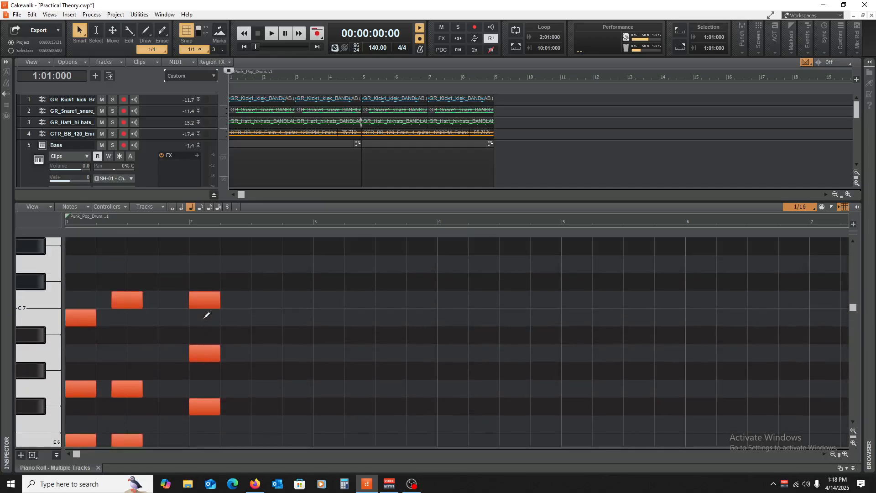
{"action": "scroll", "coordinate": [228, 309], "scroll_direction": "down", "scroll_amount": 6}
{"action": "scroll", "coordinate": [227, 312], "scroll_direction": "up", "scroll_amount": 7}
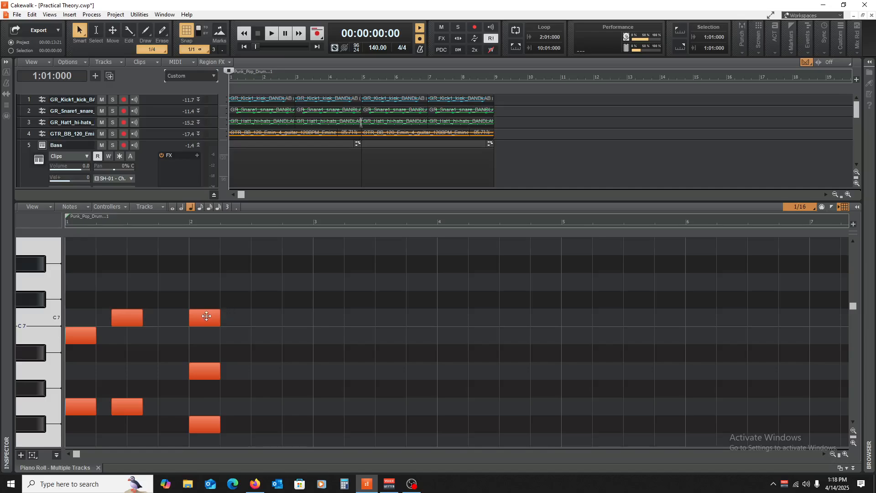
{"action": "key", "text": "space"}
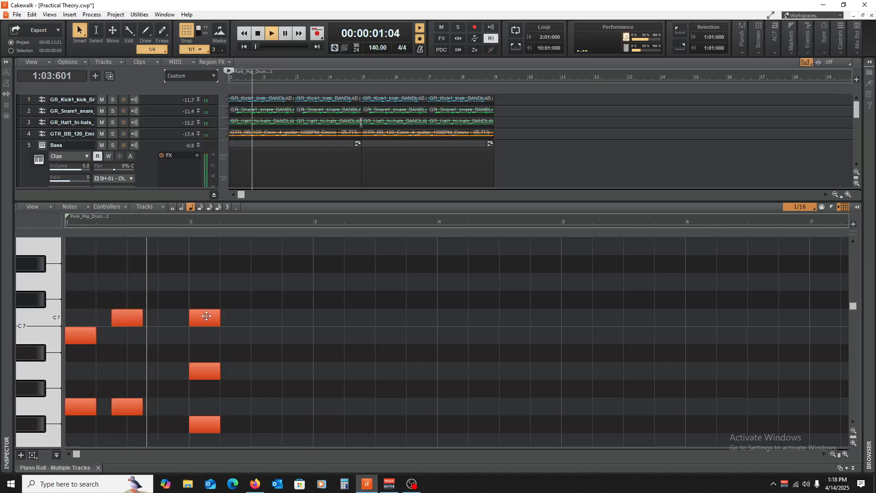
{"action": "key", "text": "space"}
- Copy all notes of the measure 2 chord to 2:03:000
{"action": "left_click", "coordinate": [206, 316]}
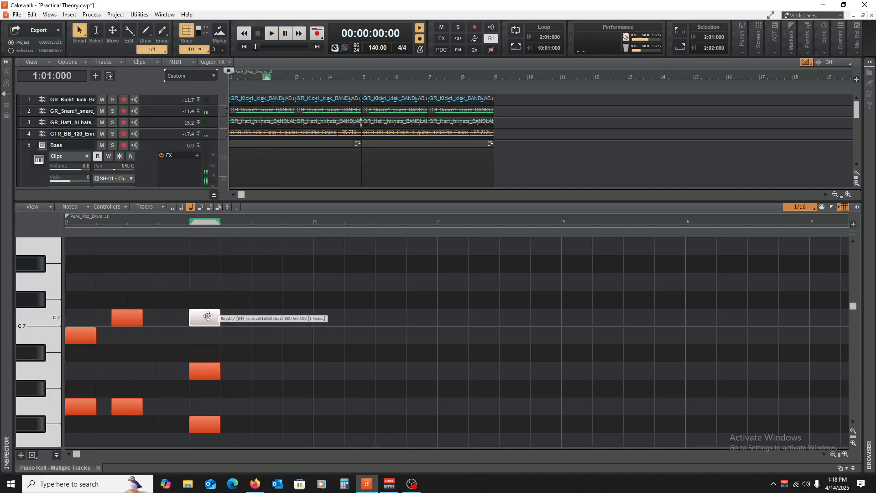
{"action": "scroll", "coordinate": [221, 306], "scroll_direction": "down", "scroll_amount": 2}
{"action": "left_click_drag", "start_coordinate": [239, 270], "coordinate": [195, 419]}
{"action": "scroll", "coordinate": [206, 388], "scroll_direction": "up", "scroll_amount": 7}
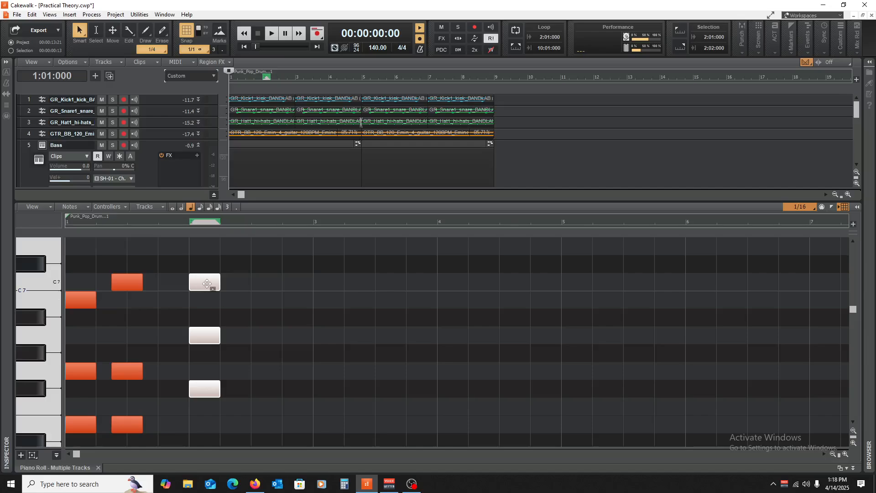
{"action": "left_click_drag", "start_coordinate": [206, 281], "coordinate": [267, 281]}
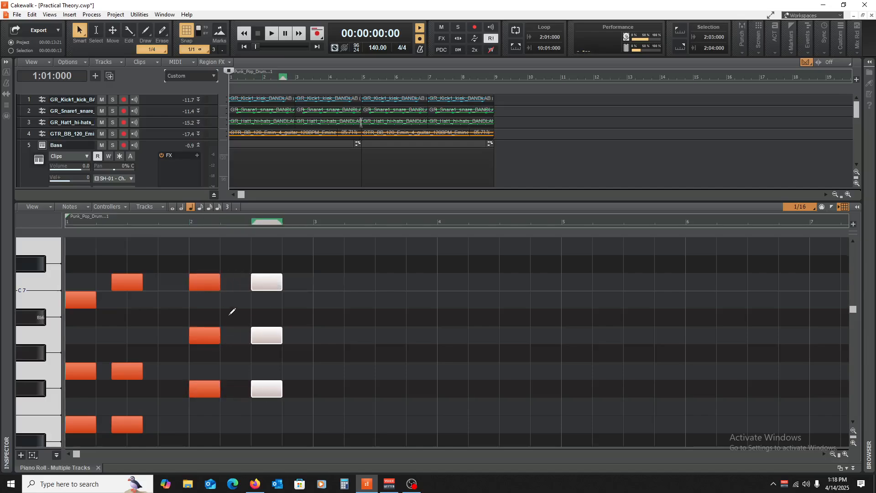
- Play the progression, shift the copied chord in measure 2 earlier to 2:02:480, and play it again
{"action": "key", "text": "space"}
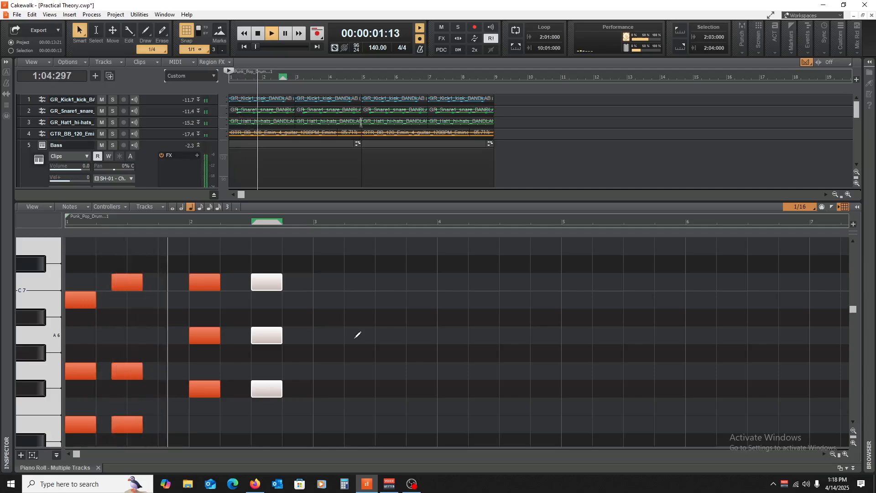
{"action": "key", "text": "space"}
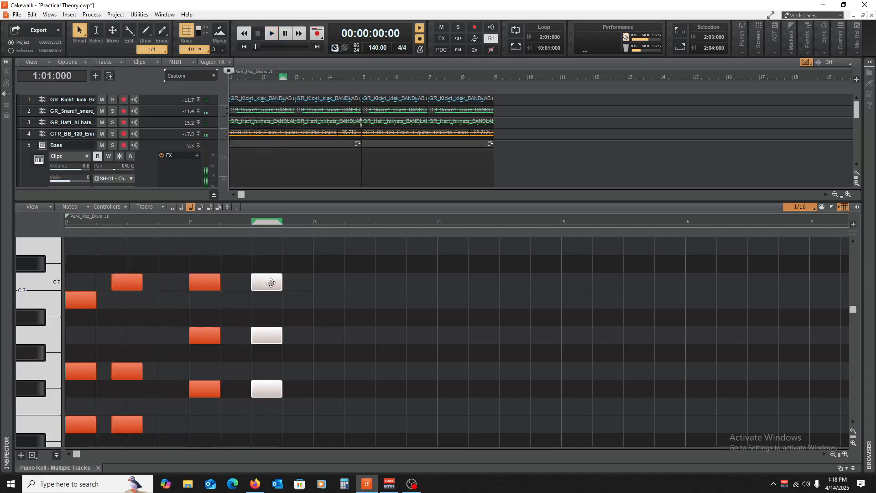
{"action": "left_click_drag", "start_coordinate": [271, 283], "coordinate": [255, 283]}
{"action": "key", "text": "space"}
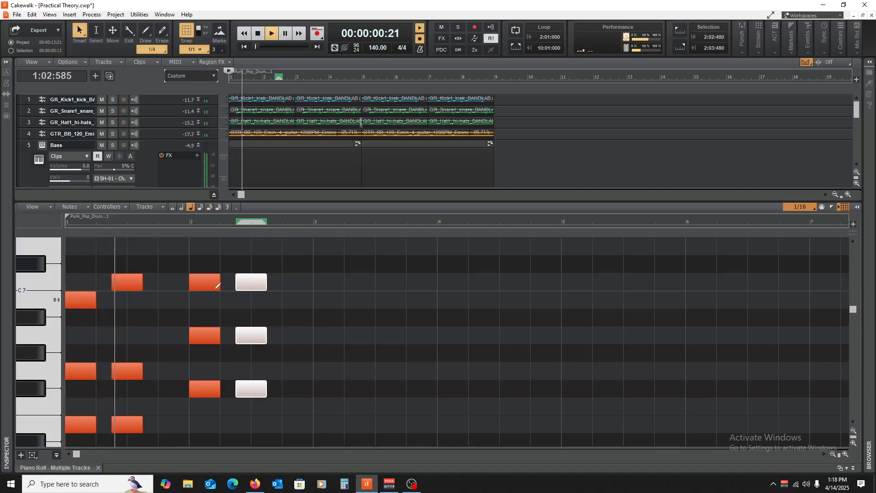
{"action": "key", "text": "space"}
- Lower the top note of the chord at 1:02:480 to B6 and play the progression
{"action": "left_click_drag", "start_coordinate": [127, 282], "coordinate": [127, 299]}
{"action": "key", "text": "space"}
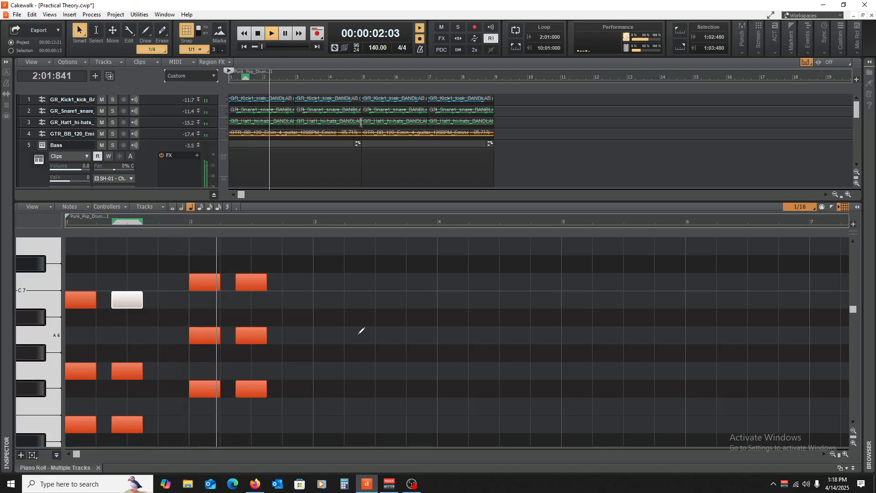
{"action": "scroll", "coordinate": [330, 329], "scroll_direction": "down", "scroll_amount": 7}
{"action": "key", "text": "space"}
- Build a quarter-note chord of E6, G6, B6 and D7 at the start of measure 3
{"action": "left_click_drag", "start_coordinate": [185, 362], "coordinate": [307, 182]}
{"action": "scroll", "coordinate": [319, 304], "scroll_direction": "down", "scroll_amount": 4}
{"action": "scroll", "coordinate": [346, 308], "scroll_direction": "up", "scroll_amount": 1}
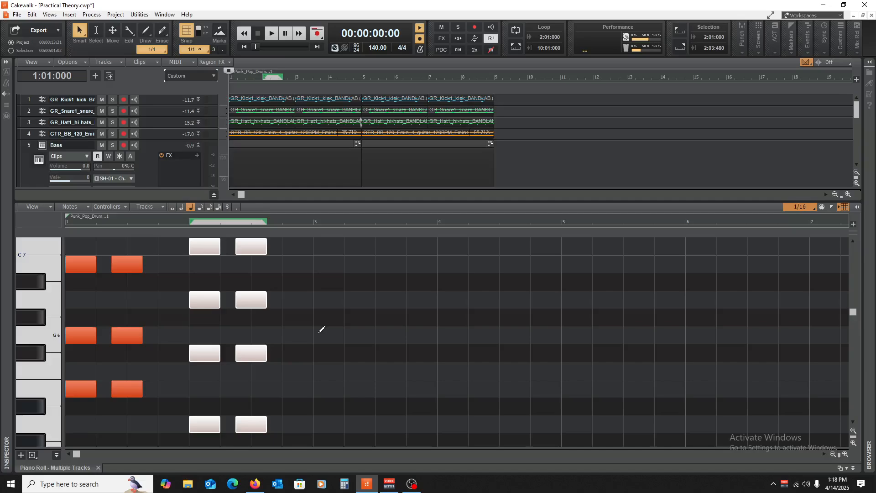
{"action": "left_click", "coordinate": [319, 331]}
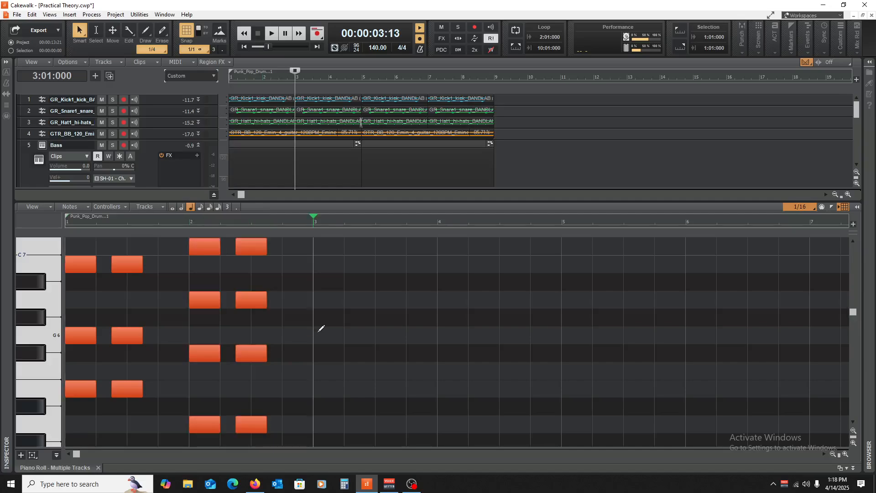
{"action": "scroll", "coordinate": [322, 336], "scroll_direction": "down", "scroll_amount": 2}
{"action": "left_click_drag", "start_coordinate": [315, 352], "coordinate": [330, 303]}
{"action": "scroll", "coordinate": [339, 307], "scroll_direction": "up", "scroll_amount": 5}
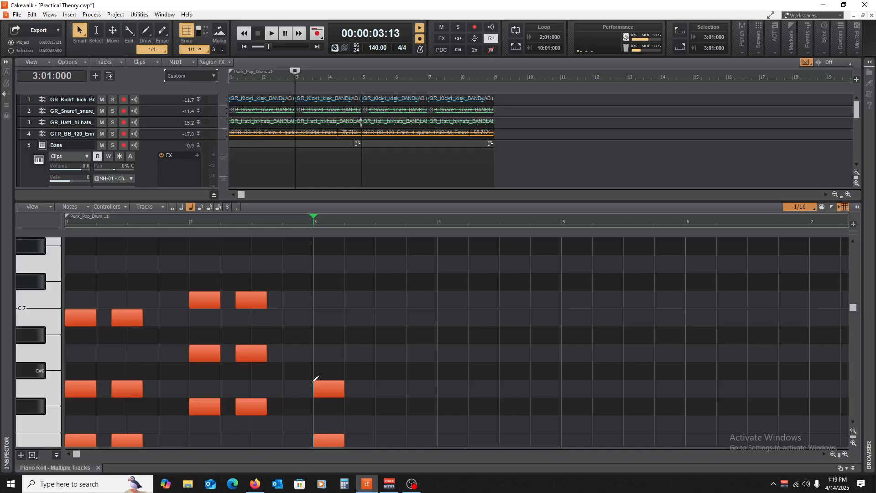
{"action": "left_click_drag", "start_coordinate": [330, 387], "coordinate": [330, 318]}
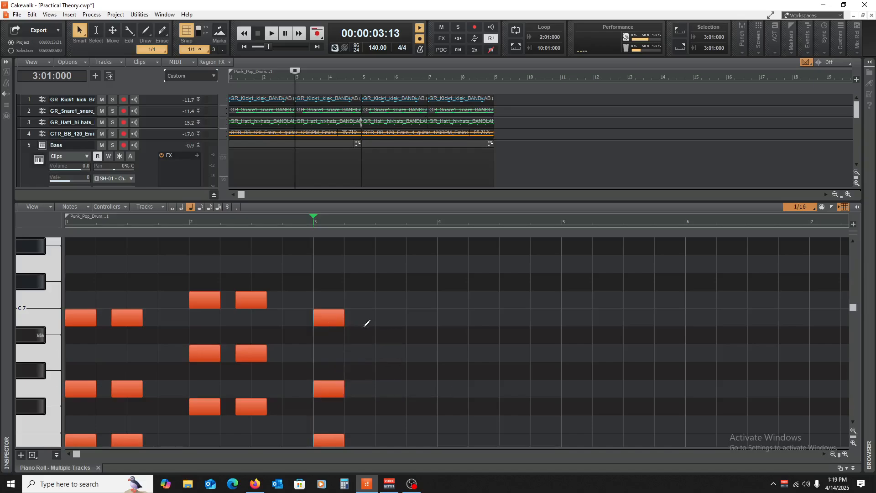
{"action": "scroll", "coordinate": [334, 364], "scroll_direction": "up", "scroll_amount": 4}
{"action": "left_click_drag", "start_coordinate": [332, 382], "coordinate": [332, 331]}
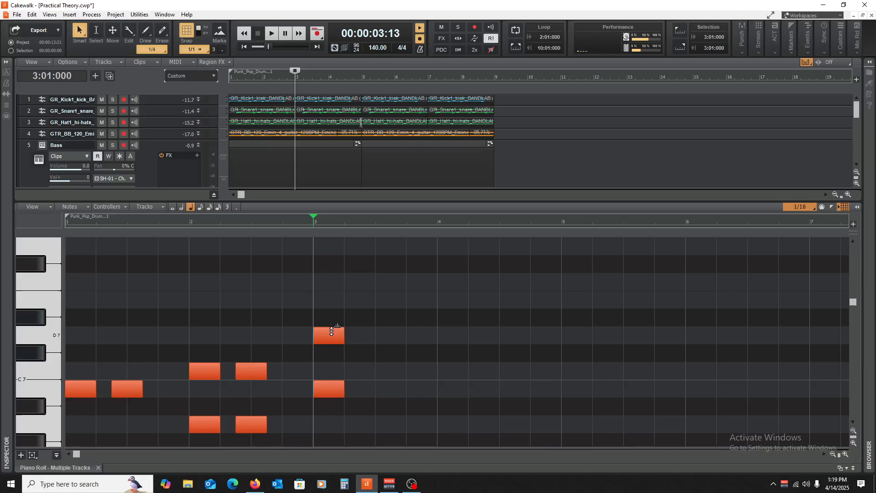
{"action": "scroll", "coordinate": [320, 295], "scroll_direction": "up", "scroll_amount": 5}
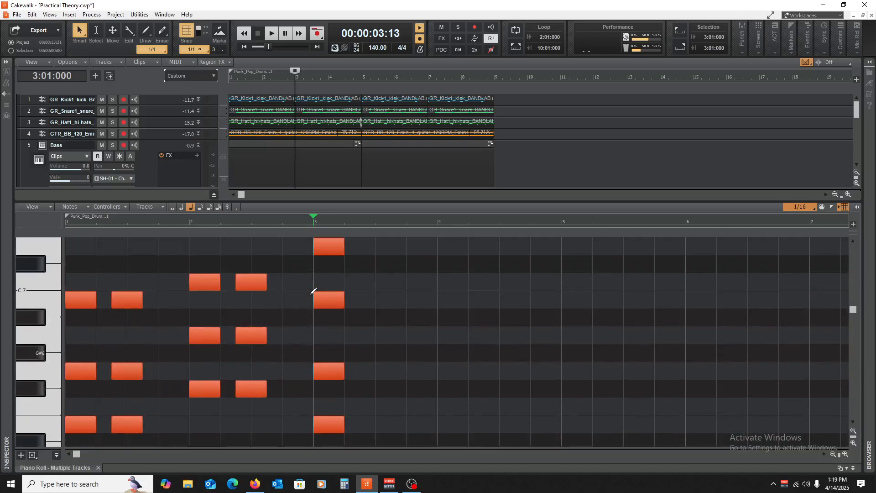
- Copy all notes of the measure 3 chord to 3:02:480 and play the progression from the start
{"action": "left_click_drag", "start_coordinate": [318, 440], "coordinate": [375, 300]}
{"action": "scroll", "coordinate": [421, 296], "scroll_direction": "down", "scroll_amount": 3}
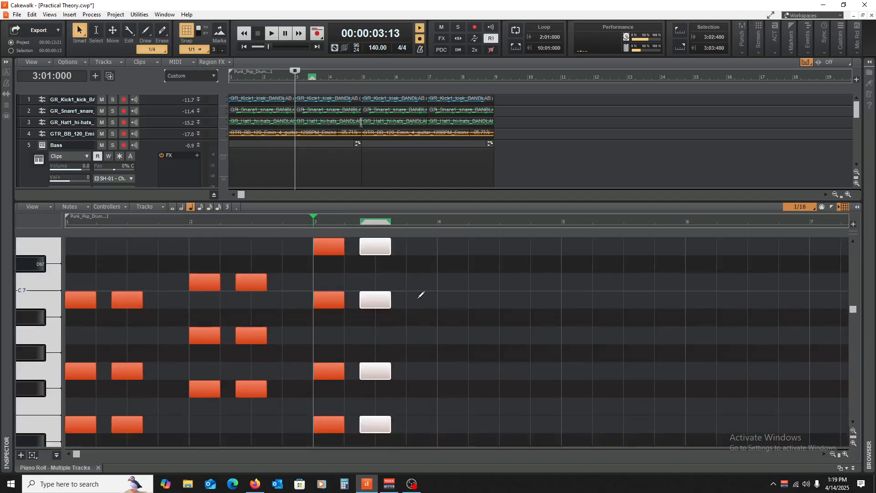
{"action": "scroll", "coordinate": [420, 295], "scroll_direction": "down", "scroll_amount": 1}
{"action": "key", "text": "w"}
{"action": "key", "text": "space"}
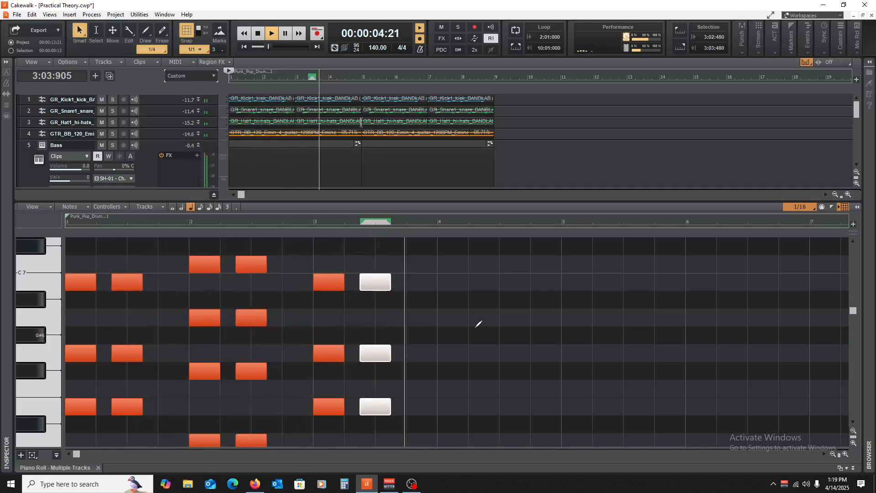
{"action": "key", "text": "space"}
- Play the project briefly from the start of measure 5 and from the start of measure 4
{"action": "scroll", "coordinate": [474, 314], "scroll_direction": "up", "scroll_amount": 4}
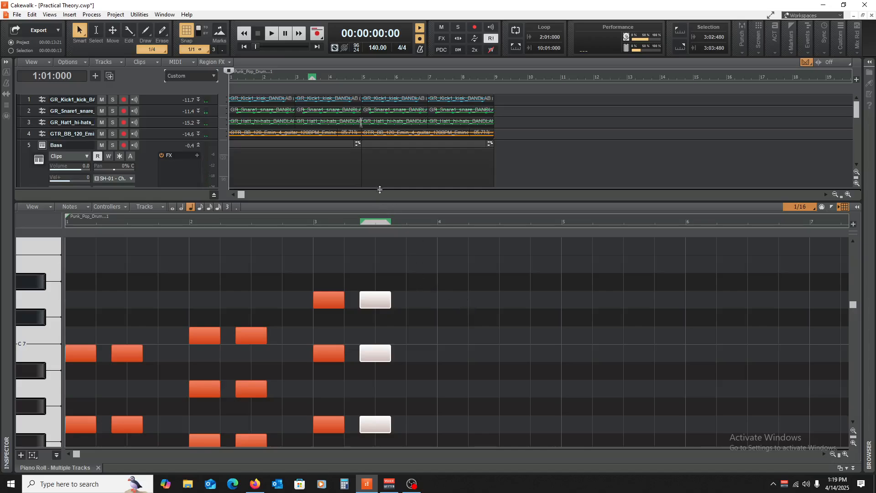
{"action": "left_click", "coordinate": [360, 78]}
{"action": "key", "text": "space"}
{"action": "key", "text": "space"}
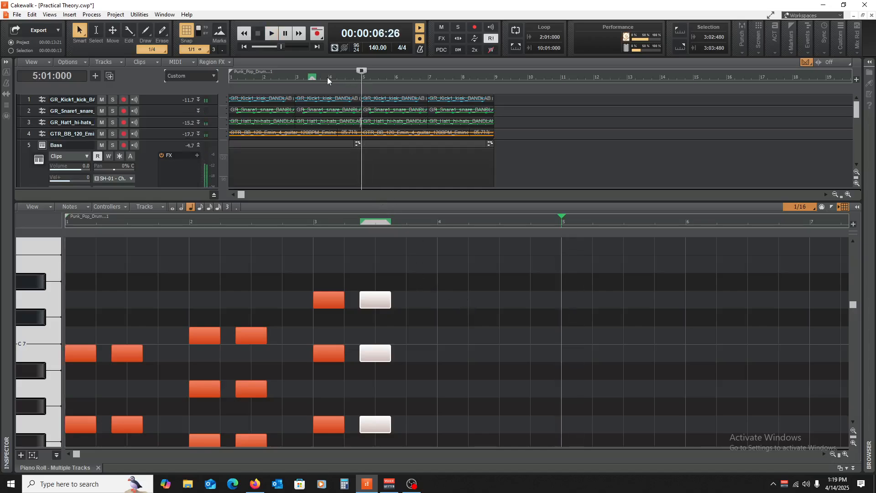
{"action": "left_click", "coordinate": [327, 78]}
{"action": "key", "text": "space"}
{"action": "key", "text": "space"}
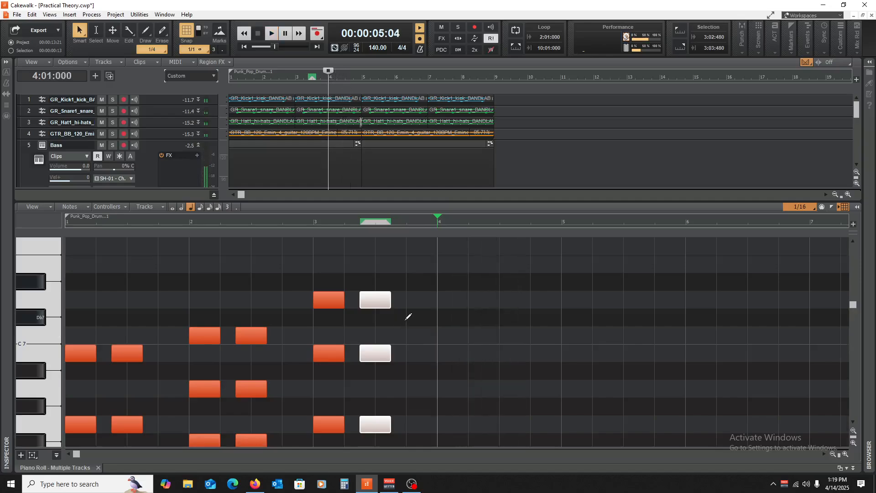
- Build a quarter-note chord of G6, B6, D7 and F#7 at the start of measure 4
{"action": "scroll", "coordinate": [441, 365], "scroll_direction": "down", "scroll_amount": 5}
{"action": "left_click", "coordinate": [438, 336]}
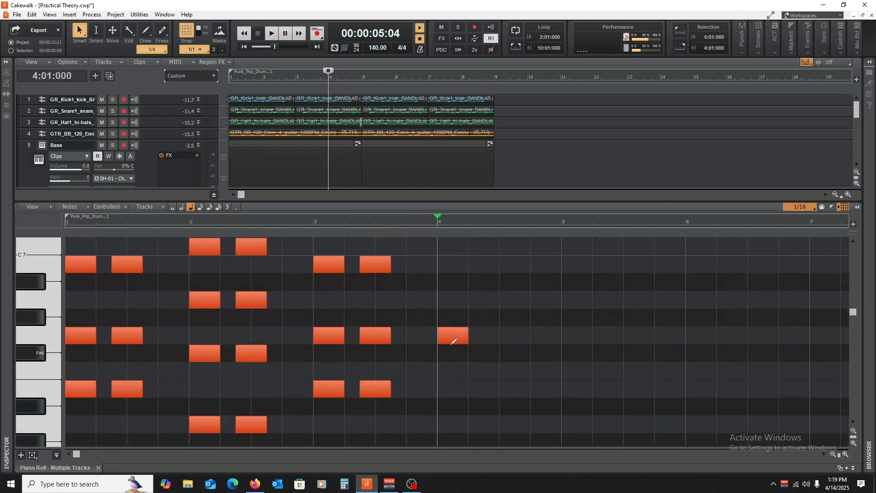
{"action": "scroll", "coordinate": [458, 347], "scroll_direction": "up", "scroll_amount": 3}
{"action": "left_click_drag", "start_coordinate": [455, 391], "coordinate": [456, 320]}
{"action": "scroll", "coordinate": [459, 361], "scroll_direction": "up", "scroll_amount": 2}
{"action": "left_click_drag", "start_coordinate": [453, 358], "coordinate": [454, 304]}
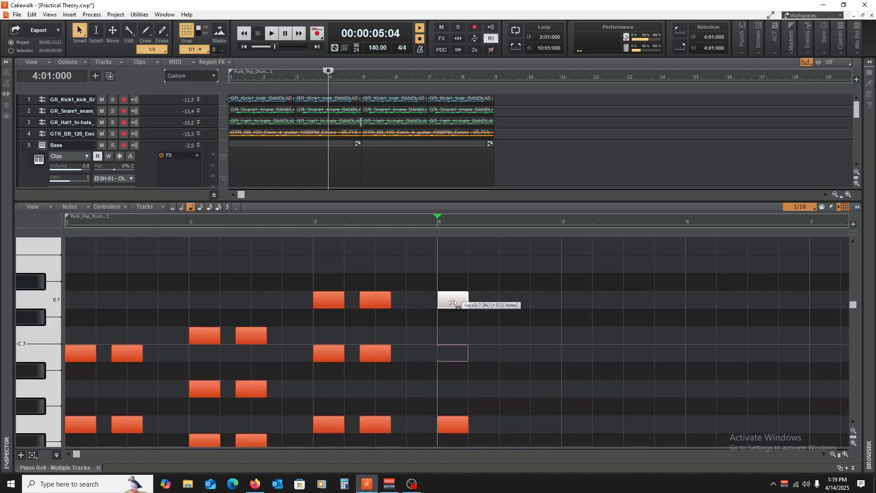
{"action": "scroll", "coordinate": [465, 333], "scroll_direction": "up", "scroll_amount": 3}
{"action": "left_click_drag", "start_coordinate": [455, 355], "coordinate": [454, 284]}
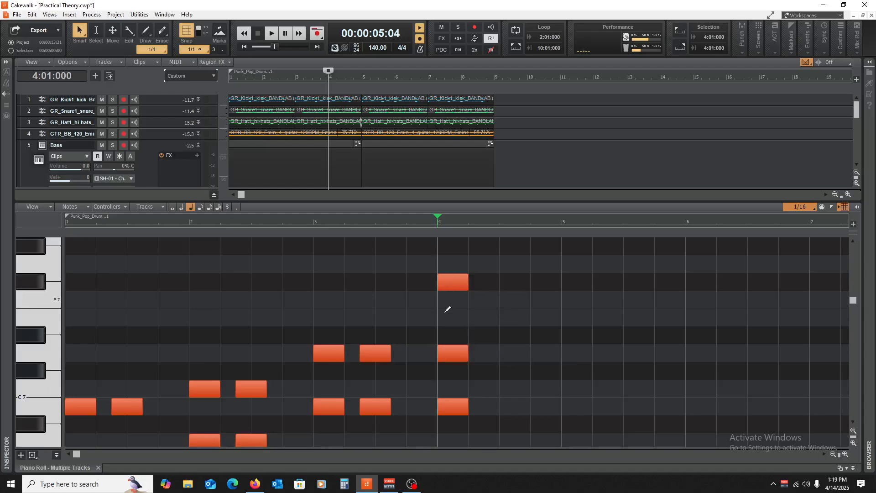
- Play the new chord a few times from the start of measure 4
{"action": "key", "text": "space"}
{"action": "key", "text": "space"}
{"action": "key", "text": "space"}
{"action": "key", "text": "space"}
{"action": "key", "text": "space"}
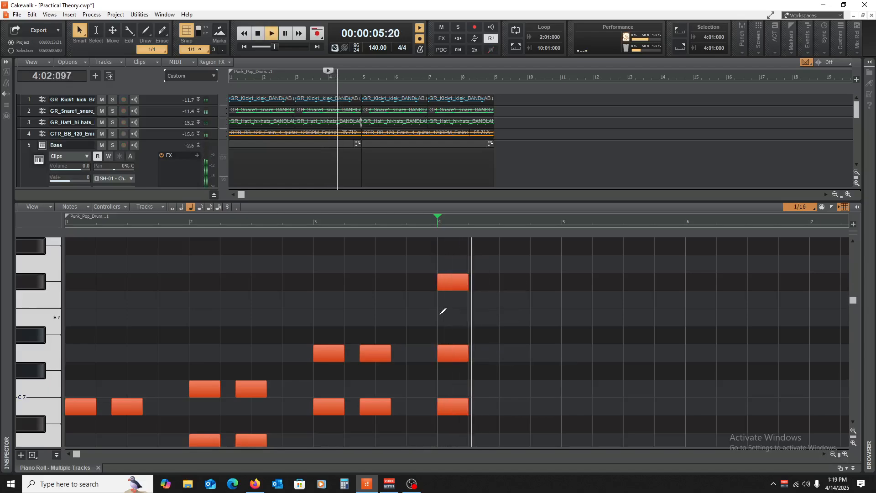
{"action": "key", "text": "space"}
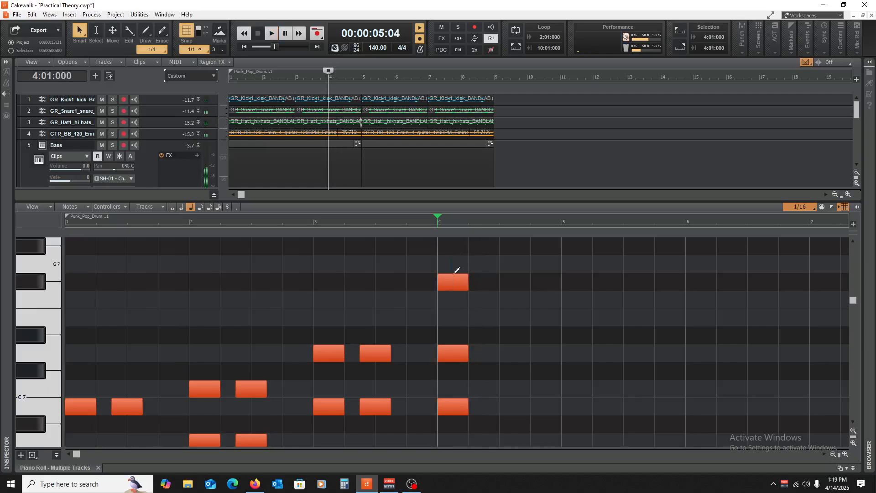
- Copy all notes of the measure 4 chord to 4:02:480 and play the result from measure 4
{"action": "scroll", "coordinate": [466, 356], "scroll_direction": "down", "scroll_amount": 8}
{"action": "left_click_drag", "start_coordinate": [457, 338], "coordinate": [504, 339]}
{"action": "key", "text": "space"}
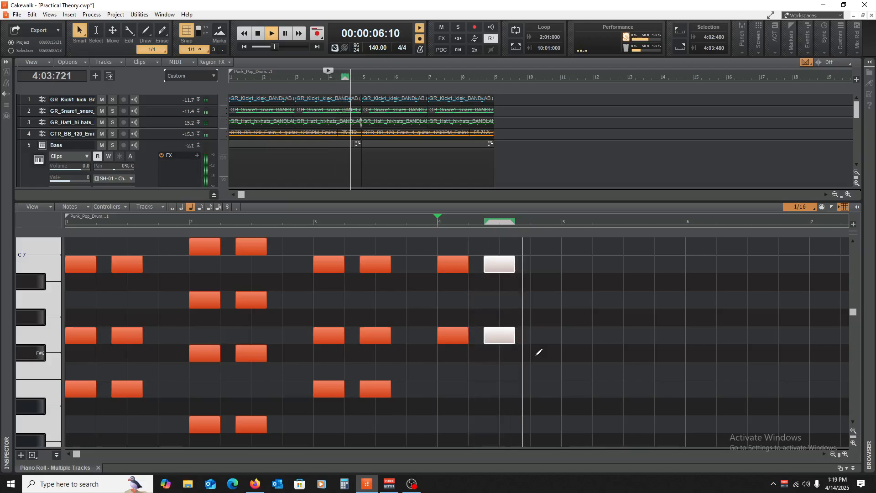
{"action": "key", "text": "space"}
{"action": "key", "text": "space"}
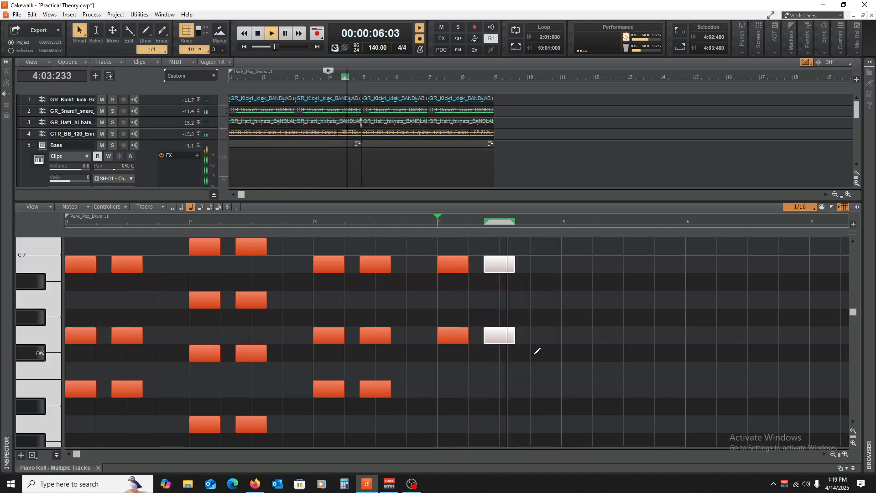
{"action": "key", "text": "space"}
- Close the piano roll, then rename the ANA 2 2 track as Keys while playing the project from the start
{"action": "left_click", "coordinate": [98, 467]}
{"action": "key", "text": "w"}
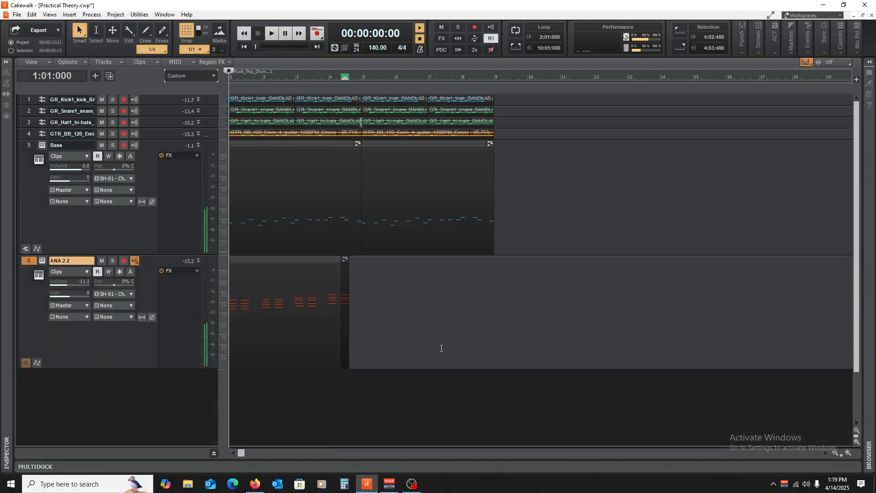
{"action": "key", "text": "space"}
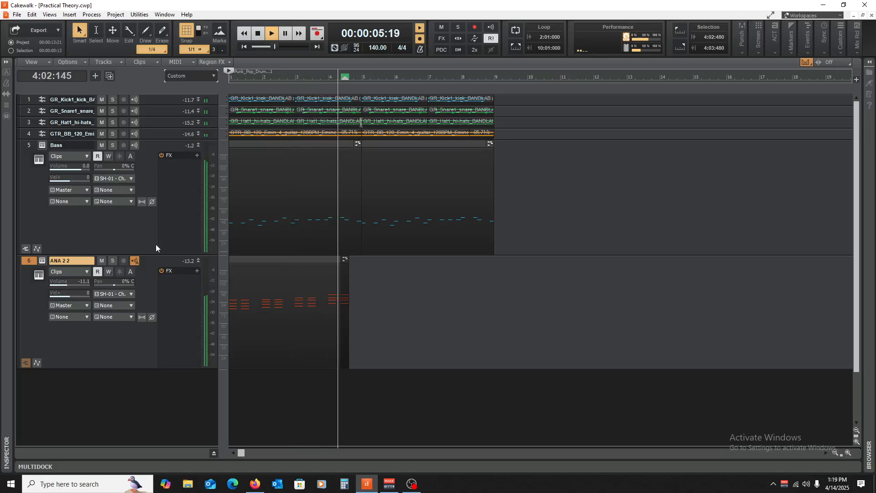
{"action": "key", "text": "space"}
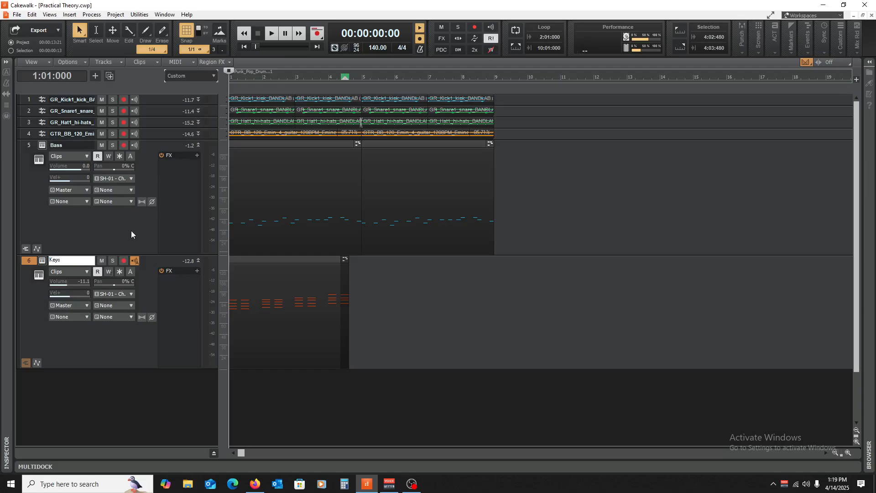
- Collapse the Bass track and return the playhead to the start of the project
{"action": "left_click", "coordinate": [195, 143]}
{"action": "left_click", "coordinate": [348, 323]}
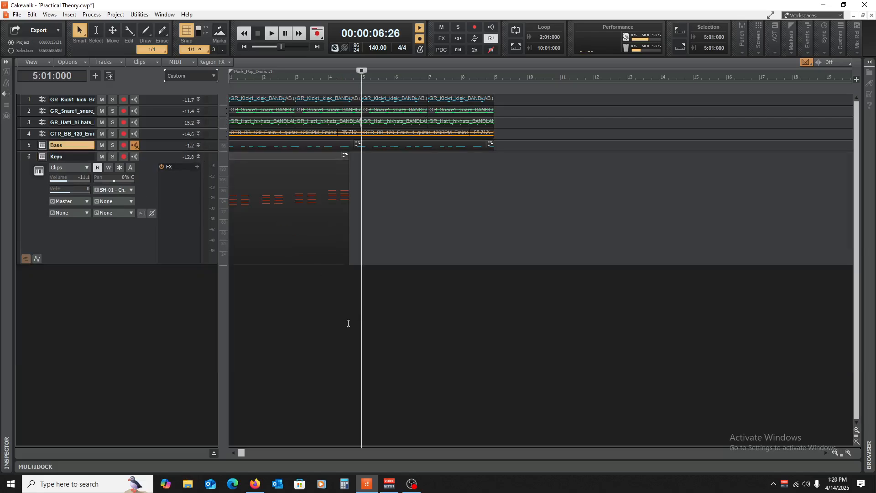
{"action": "left_click", "coordinate": [338, 319]}
{"action": "left_click", "coordinate": [372, 279]}
{"action": "key", "text": "w"}
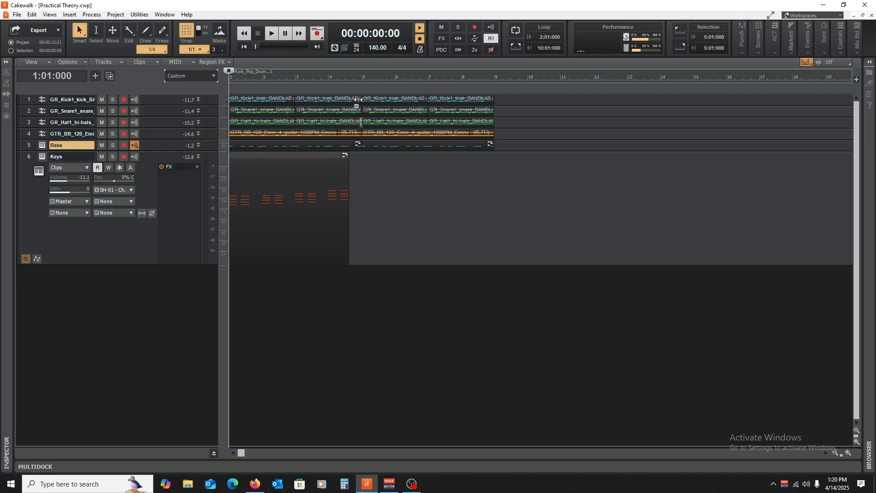
- Enlarge the kick track and bounce all clips on the kick, snare, hi-hat and guitar tracks to clips
{"action": "left_click_drag", "start_coordinate": [170, 106], "coordinate": [170, 159]}
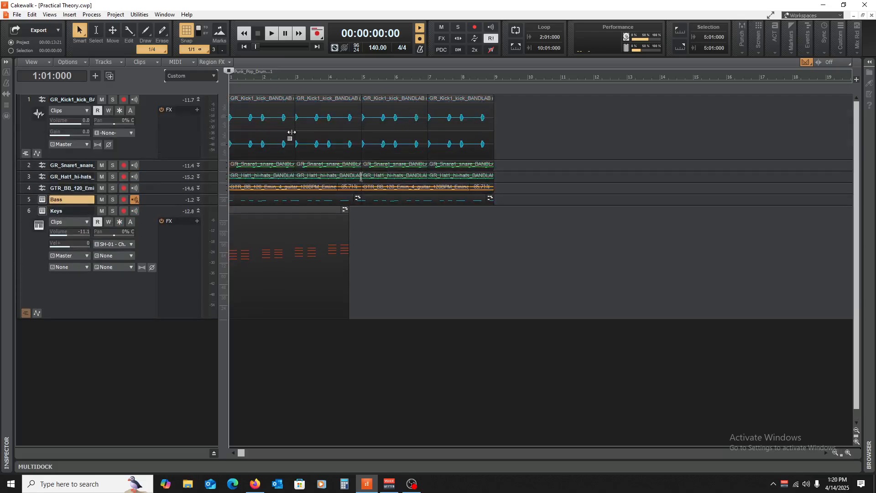
{"action": "left_click_drag", "start_coordinate": [547, 114], "coordinate": [234, 188]}
{"action": "right_click", "coordinate": [314, 117]}
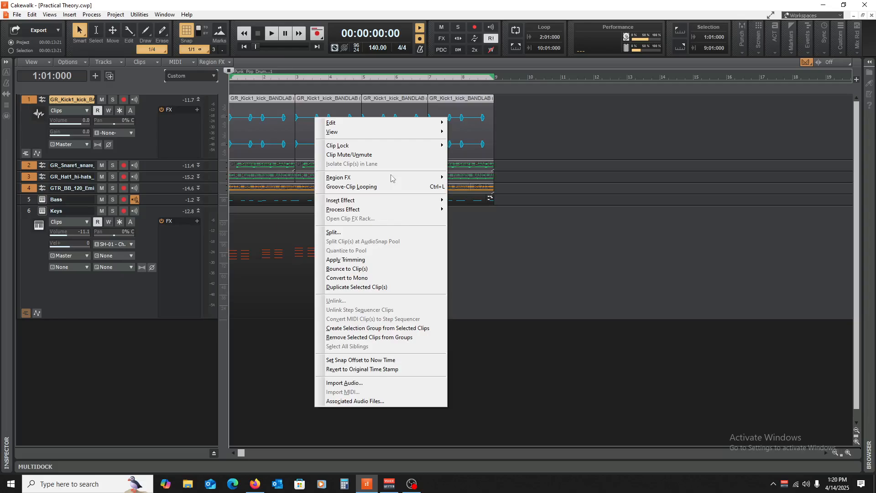
{"action": "left_click", "coordinate": [383, 269]}
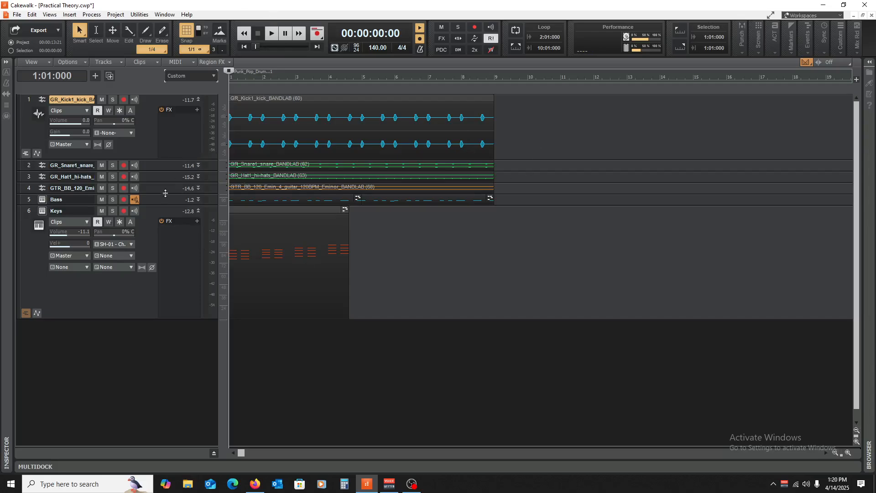
- Enlarge the Bass track to show its notes above the Keys track
{"action": "left_click_drag", "start_coordinate": [165, 193], "coordinate": [147, 117]}
{"action": "scroll", "coordinate": [248, 239], "scroll_direction": "down", "scroll_amount": 1}
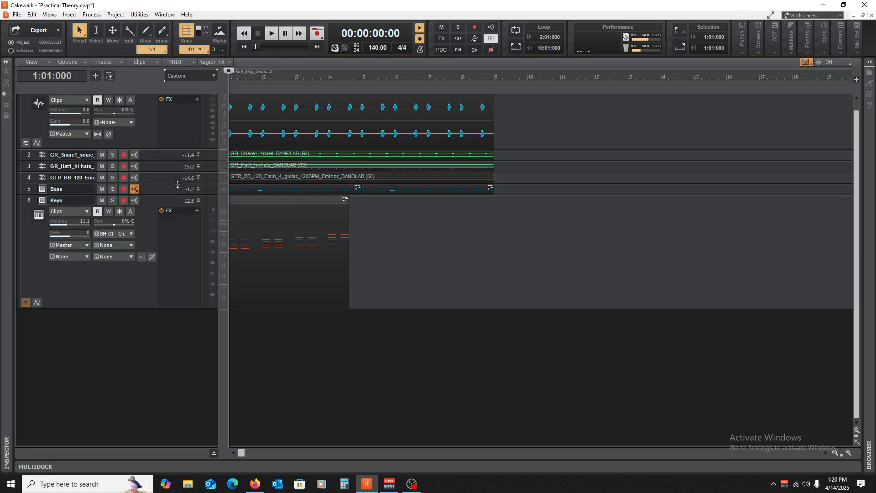
{"action": "left_click_drag", "start_coordinate": [162, 209], "coordinate": [164, 245]}
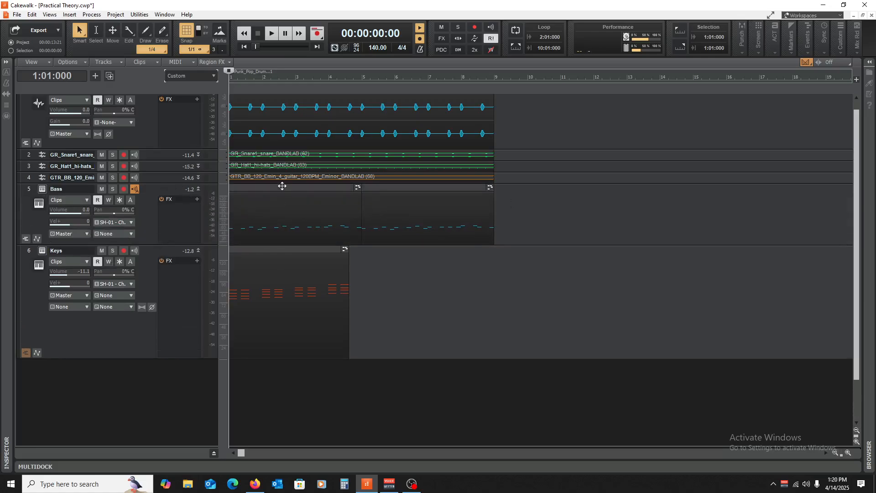
- Open the Keys clip in the piano roll and examine the chord notes across measures 1 to 4
{"action": "double_click", "coordinate": [271, 258]}
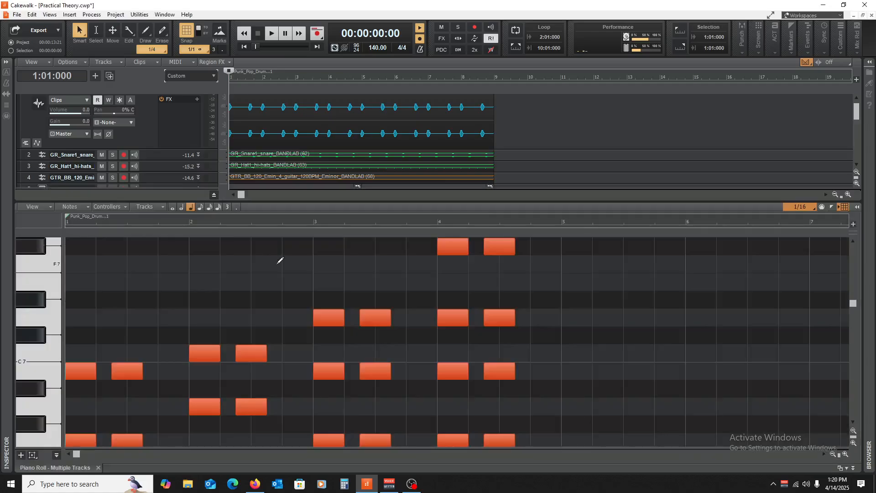
{"action": "scroll", "coordinate": [143, 336], "scroll_direction": "up", "scroll_amount": 3}
{"action": "scroll", "coordinate": [128, 349], "scroll_direction": "up", "scroll_amount": 2}
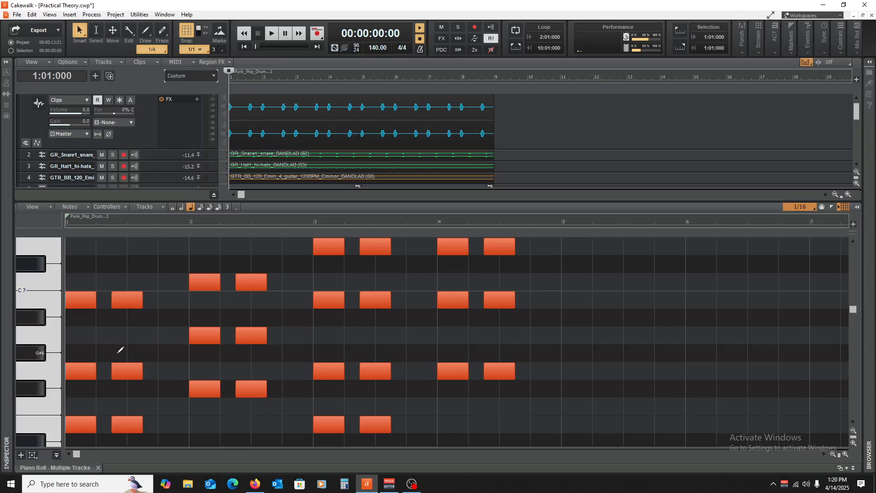
{"action": "scroll", "coordinate": [219, 392], "scroll_direction": "up", "scroll_amount": 5}
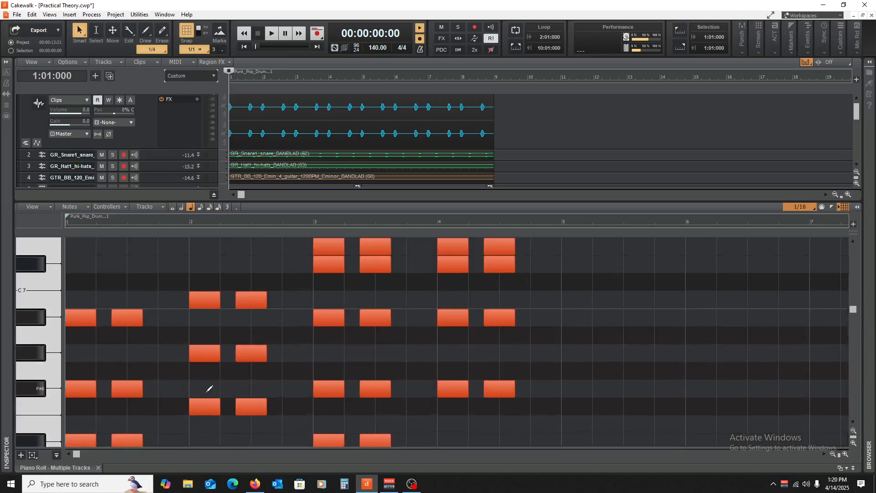
{"action": "scroll", "coordinate": [231, 362], "scroll_direction": "up", "scroll_amount": 3}
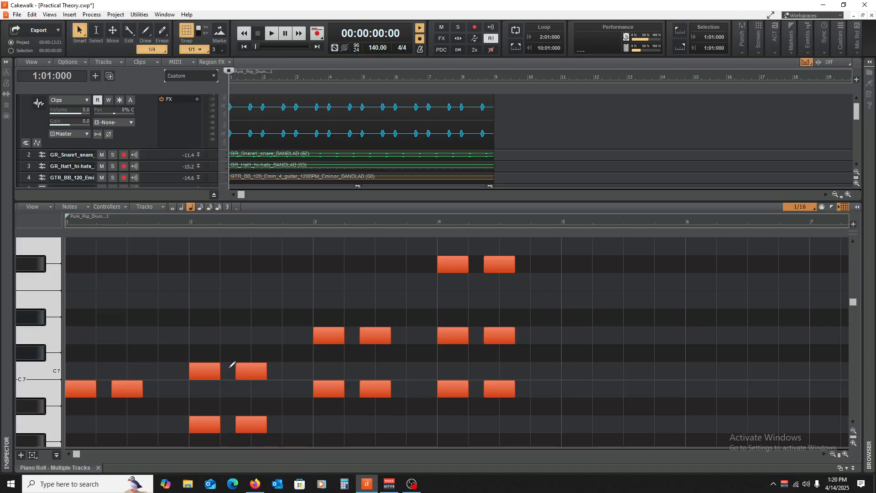
{"action": "scroll", "coordinate": [231, 364], "scroll_direction": "down", "scroll_amount": 3}
{"action": "scroll", "coordinate": [232, 363], "scroll_direction": "up", "scroll_amount": 2}
{"action": "scroll", "coordinate": [231, 364], "scroll_direction": "down", "scroll_amount": 7}
{"action": "scroll", "coordinate": [231, 364], "scroll_direction": "up", "scroll_amount": 2}
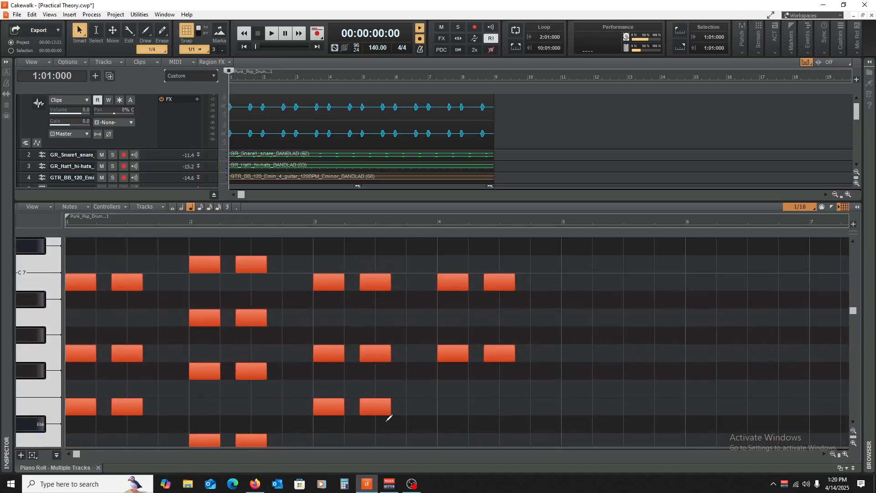
{"action": "scroll", "coordinate": [387, 414], "scroll_direction": "up", "scroll_amount": 4}
{"action": "scroll", "coordinate": [459, 327], "scroll_direction": "down", "scroll_amount": 9}
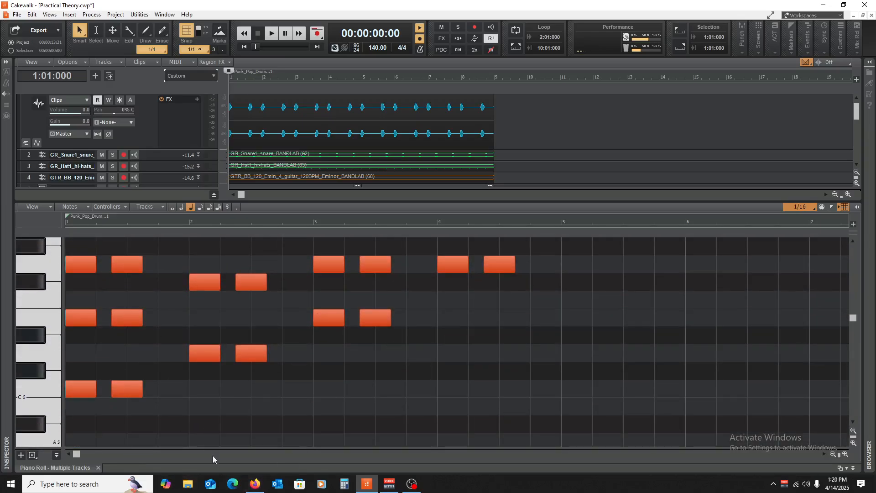
- Switch to the Chord Theory sheet in Firefox and compare the scale's chord types with the triad and seventh formulas
{"action": "left_click", "coordinate": [255, 484]}
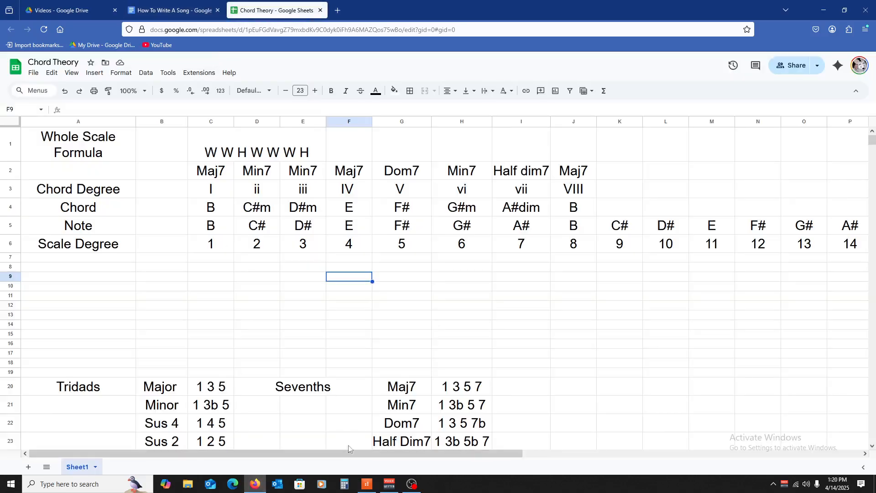
{"action": "scroll", "coordinate": [271, 368], "scroll_direction": "down", "scroll_amount": 3}
{"action": "scroll", "coordinate": [302, 352], "scroll_direction": "up", "scroll_amount": 2}
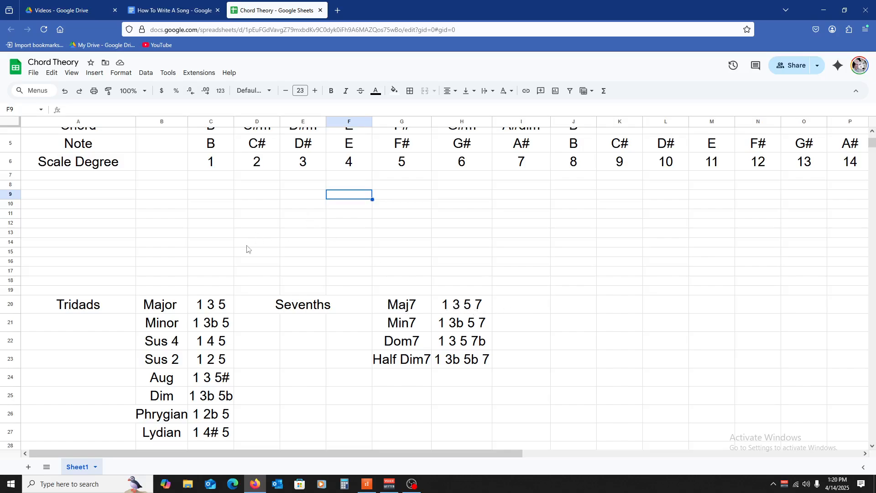
{"action": "scroll", "coordinate": [309, 279], "scroll_direction": "up", "scroll_amount": 2}
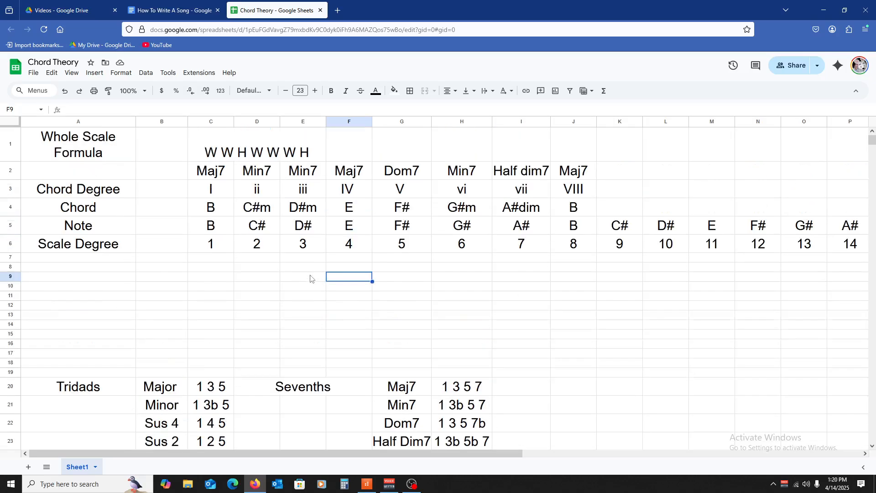
{"action": "scroll", "coordinate": [399, 344], "scroll_direction": "down", "scroll_amount": 3}
{"action": "scroll", "coordinate": [397, 342], "scroll_direction": "up", "scroll_amount": 2}
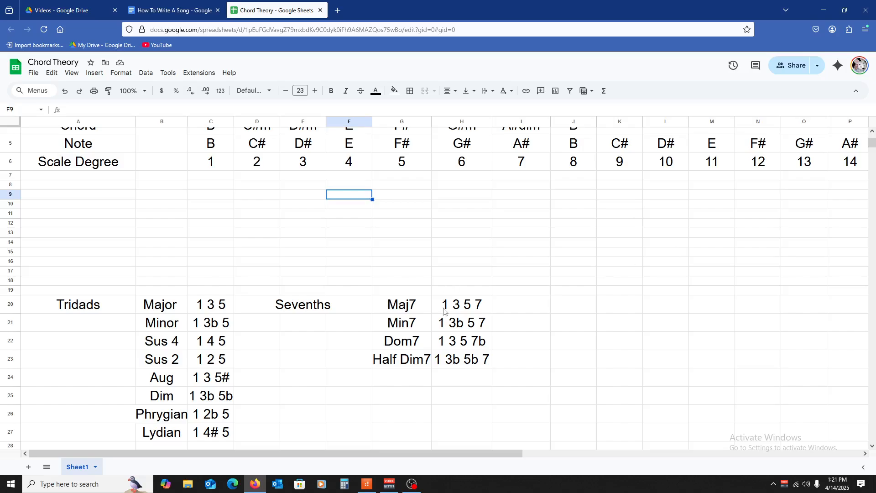
{"action": "scroll", "coordinate": [444, 312], "scroll_direction": "up", "scroll_amount": 2}
{"action": "scroll", "coordinate": [441, 312], "scroll_direction": "down", "scroll_amount": 2}
- Switch back to Cakewalk and play the chord progression from the start
{"action": "left_click", "coordinate": [366, 483]}
{"action": "key", "text": "space"}
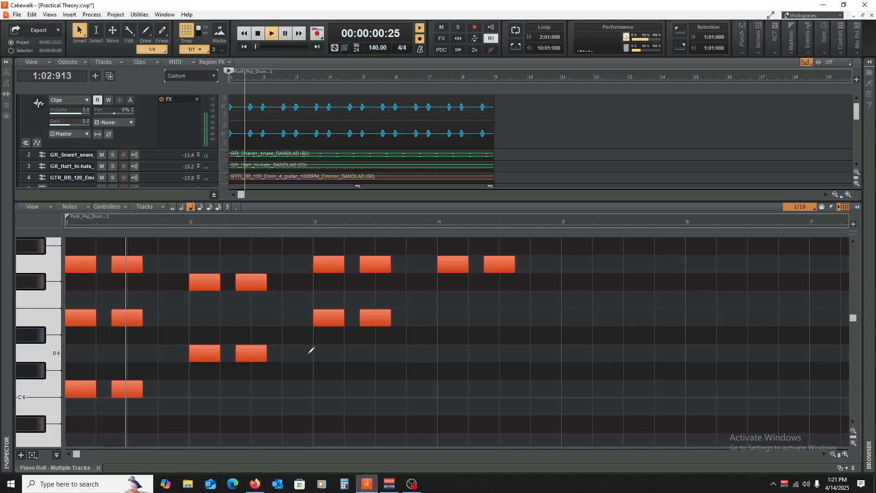
{"action": "scroll", "coordinate": [294, 355], "scroll_direction": "up", "scroll_amount": 4}
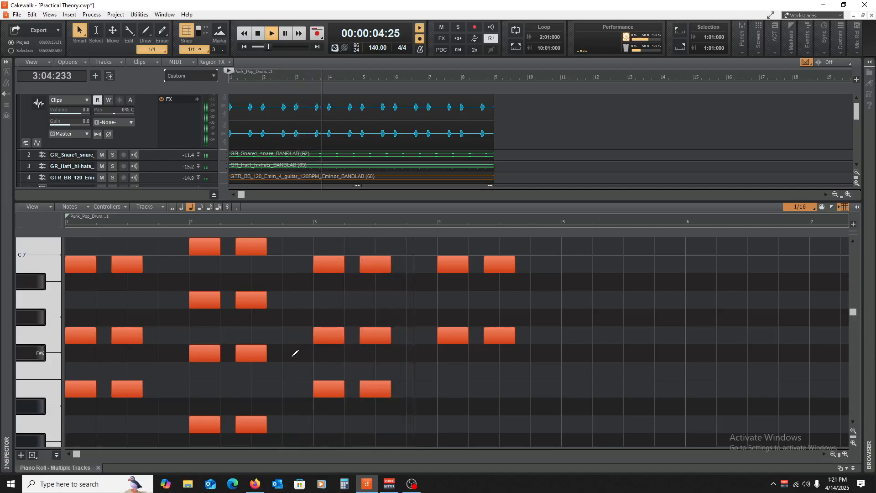
{"action": "key", "text": "space"}
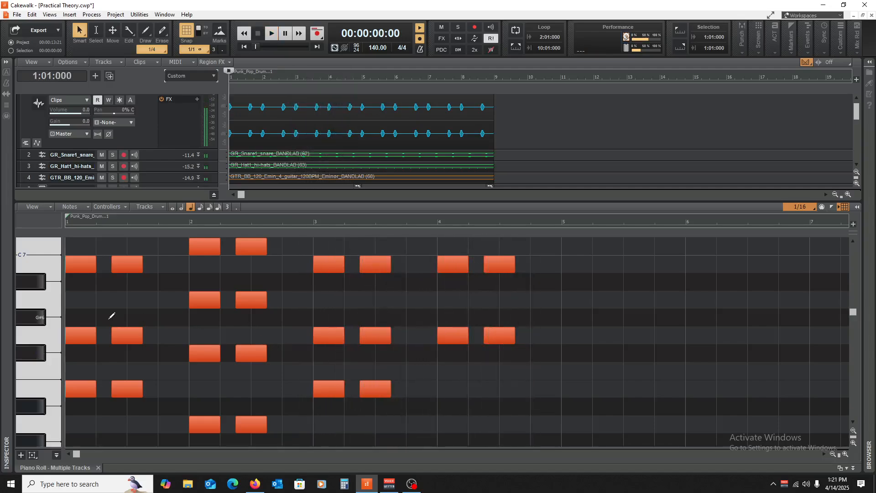
- Examine the two B6 notes in measure 1 against the other chords and play the project from the start
{"action": "scroll", "coordinate": [141, 312], "scroll_direction": "up", "scroll_amount": 3}
{"action": "left_click_drag", "start_coordinate": [167, 283], "coordinate": [77, 322]}
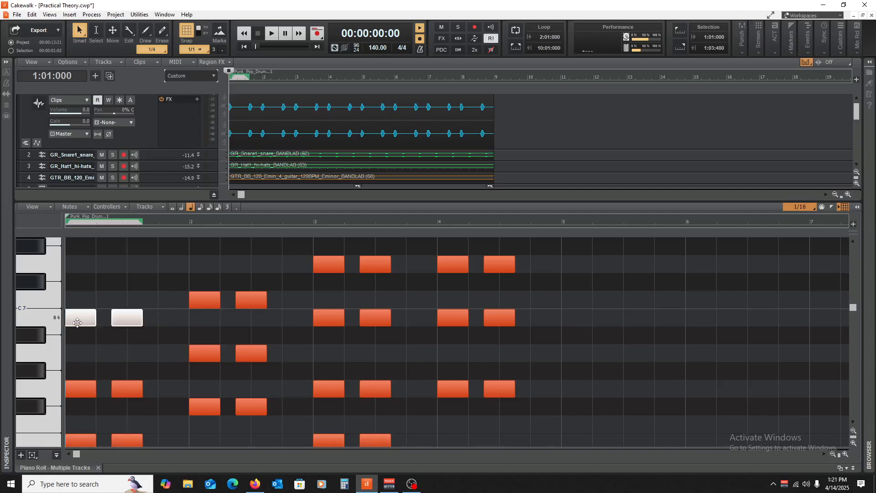
{"action": "scroll", "coordinate": [86, 303], "scroll_direction": "down", "scroll_amount": 1}
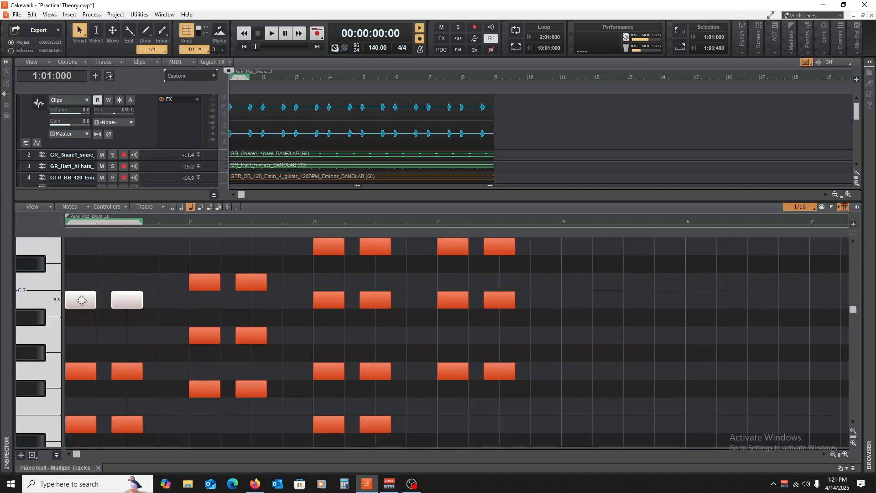
{"action": "left_click", "coordinate": [142, 266]}
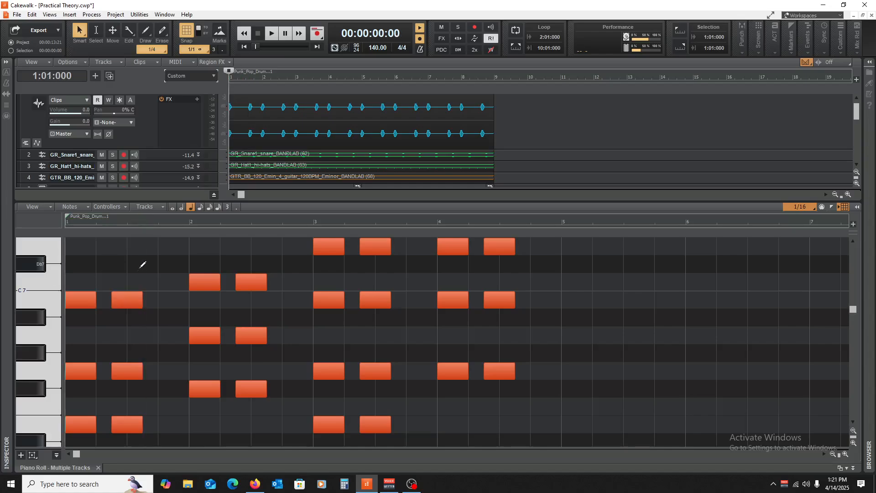
{"action": "scroll", "coordinate": [167, 368], "scroll_direction": "up", "scroll_amount": 8}
{"action": "scroll", "coordinate": [164, 368], "scroll_direction": "down", "scroll_amount": 11}
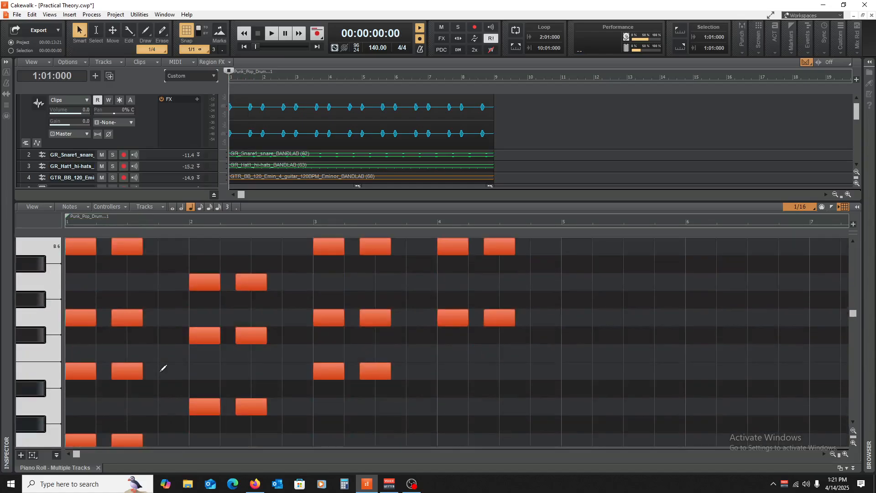
{"action": "key", "text": "space"}
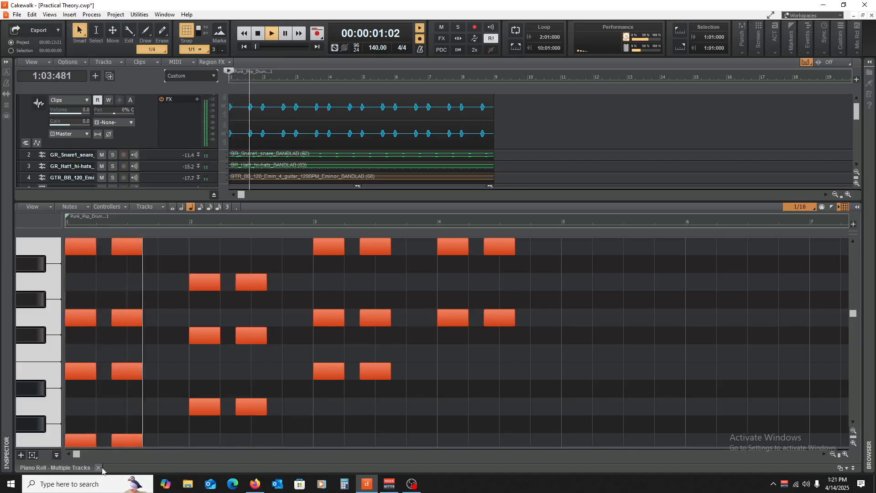
- Close the piano roll, copy the Keys clip to measure 5 and play the project from the start
{"action": "key", "text": "d"}
{"action": "left_click_drag", "start_coordinate": [251, 253], "coordinate": [389, 289]}
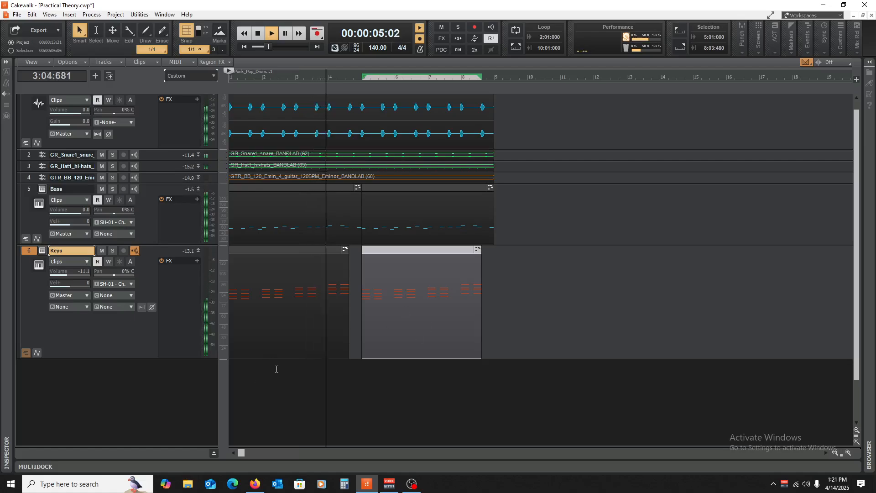
{"action": "key", "text": "space"}
{"action": "key", "text": "space"}
{"action": "key", "text": "space"}
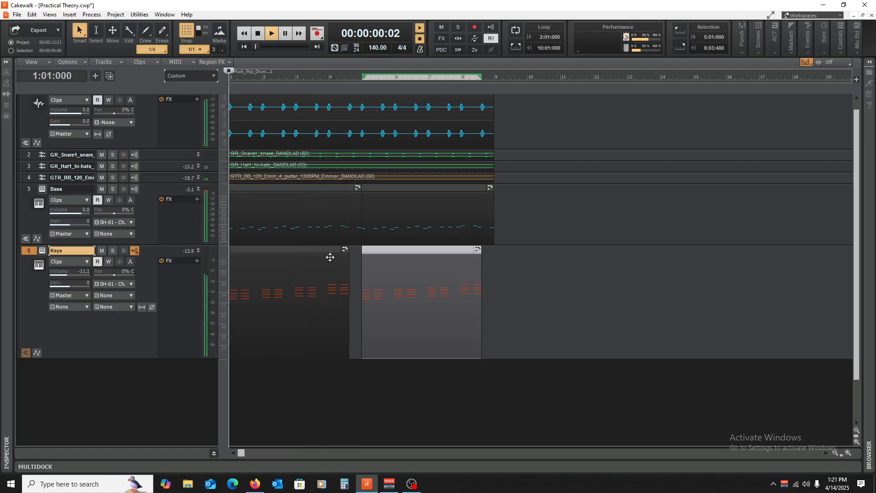
- Open the first Keys clip in the piano roll and lower the G6 in measure 4's second chord to F#6
{"action": "left_click", "coordinate": [332, 408]}
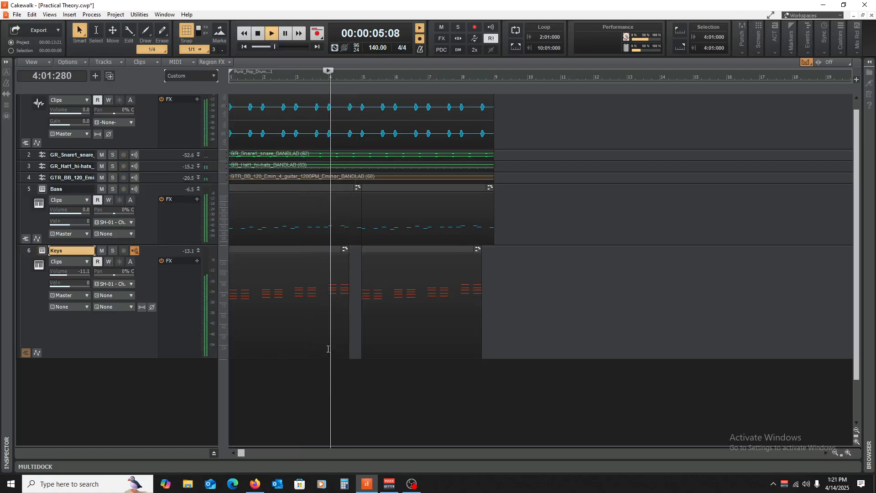
{"action": "left_click", "coordinate": [318, 253]}
{"action": "double_click", "coordinate": [318, 252]}
{"action": "key", "text": "space"}
{"action": "key", "text": "space"}
{"action": "scroll", "coordinate": [588, 309], "scroll_direction": "down", "scroll_amount": 2}
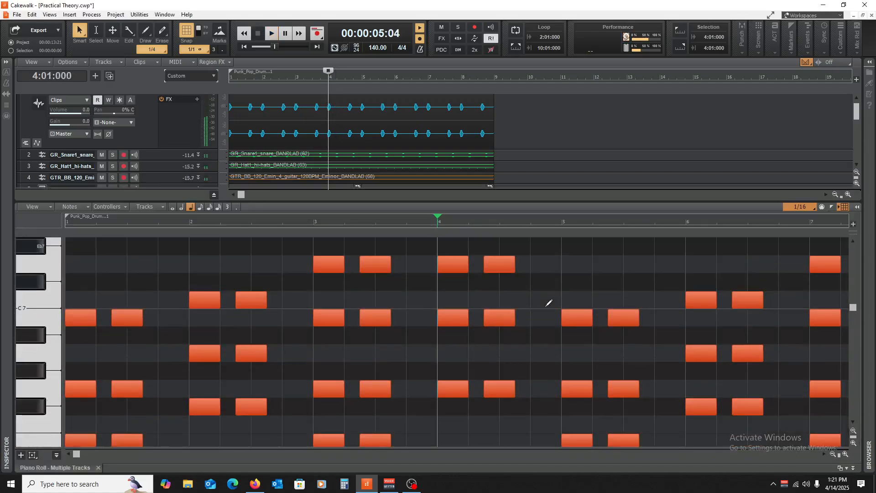
{"action": "left_click", "coordinate": [502, 387]}
{"action": "left_click_drag", "start_coordinate": [501, 387], "coordinate": [502, 405]}
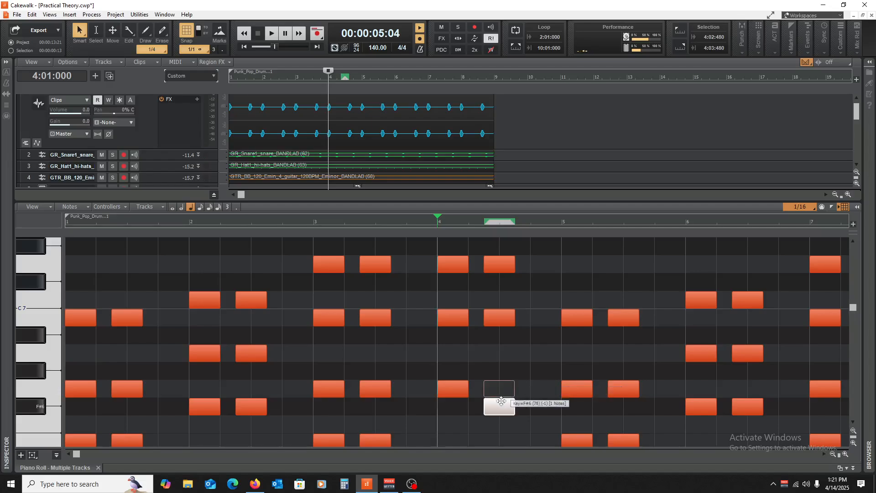
{"action": "left_click", "coordinate": [499, 322]}
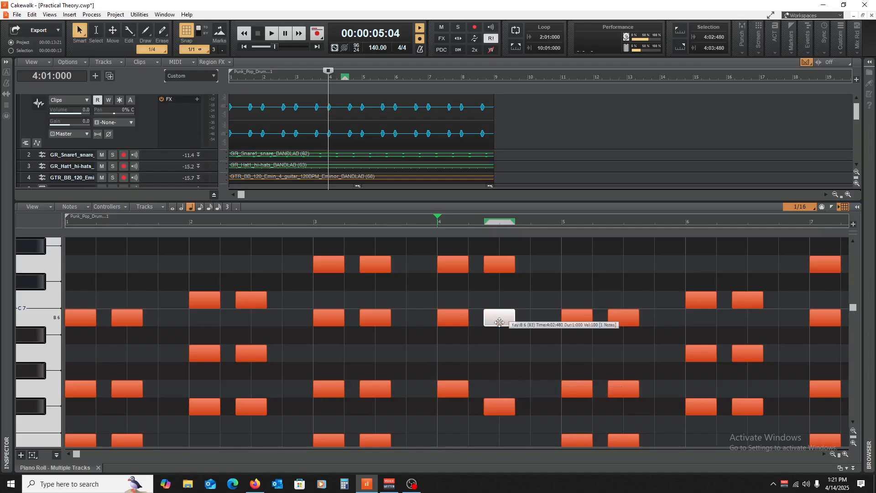
- Play the project from measure 4 to hear the edited second chord
{"action": "scroll", "coordinate": [511, 297], "scroll_direction": "up", "scroll_amount": 2}
{"action": "scroll", "coordinate": [511, 296], "scroll_direction": "up", "scroll_amount": 1}
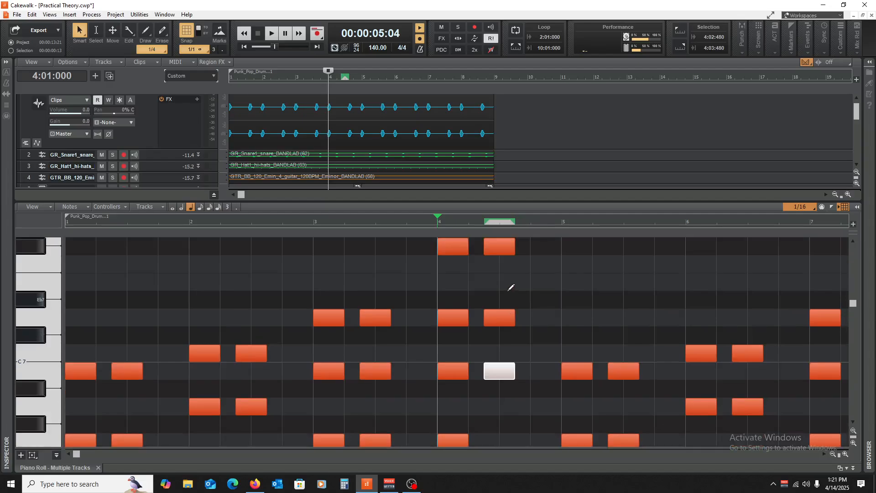
{"action": "key", "text": "space"}
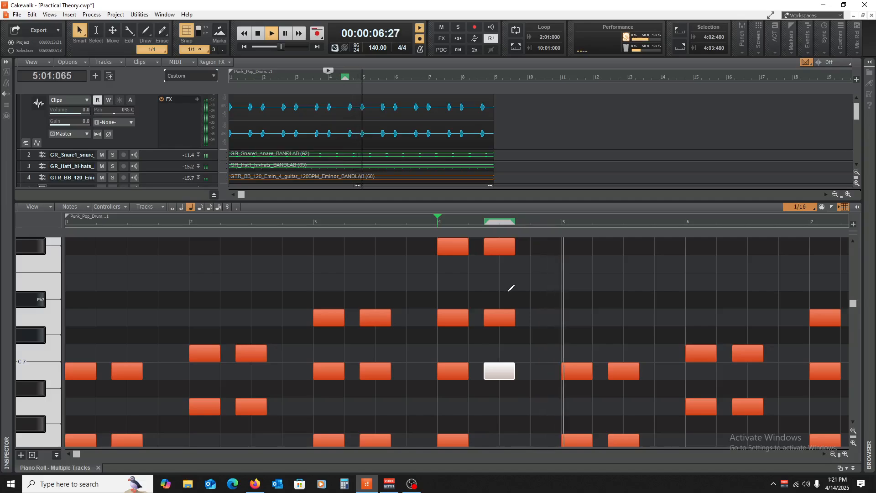
{"action": "key", "text": "space"}
- Lower the G6 note in measure 8's second chord to F#6
{"action": "left_click_drag", "start_coordinate": [76, 453], "coordinate": [337, 453]}
{"action": "scroll", "coordinate": [626, 313], "scroll_direction": "down", "scroll_amount": 1}
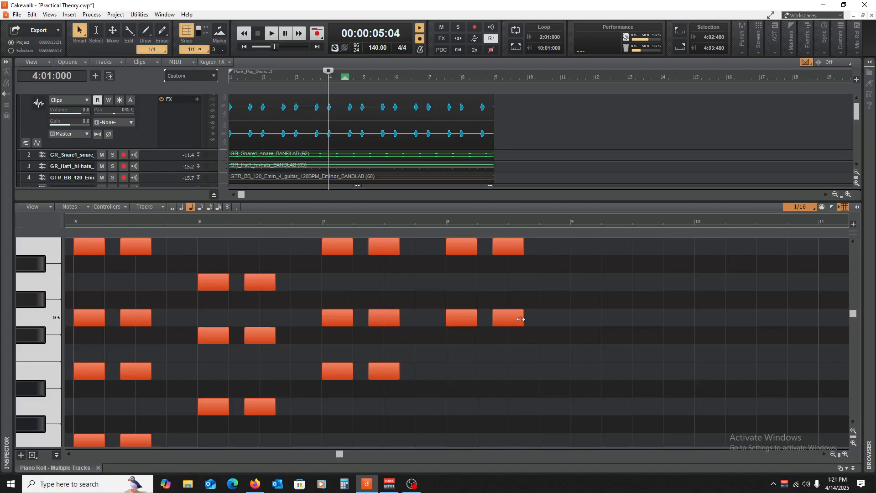
{"action": "left_click_drag", "start_coordinate": [507, 318], "coordinate": [508, 336]}
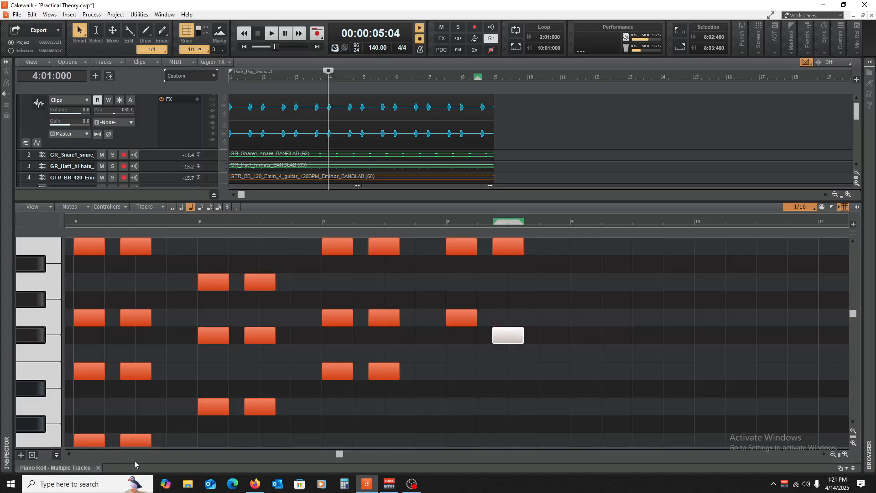
- Close the piano roll and play all eight measures from the start
{"action": "left_click", "coordinate": [98, 467]}
{"action": "left_click", "coordinate": [360, 373]}
{"action": "key", "text": "w"}
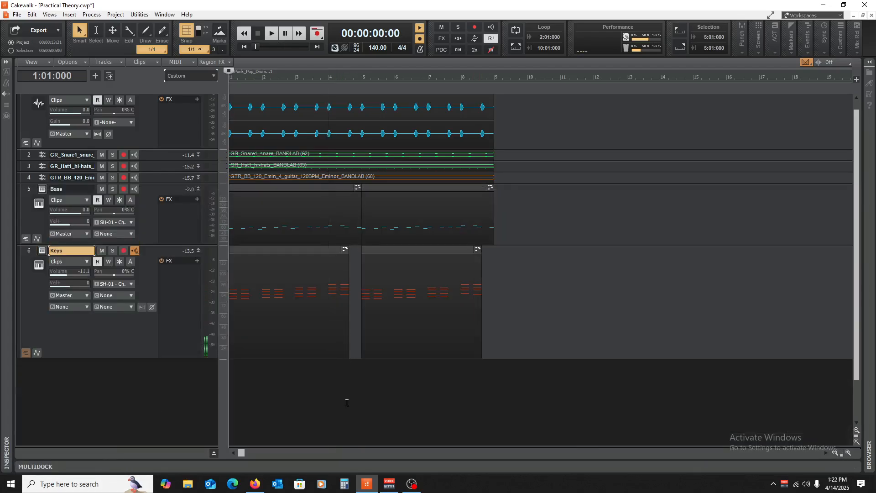
{"action": "key", "text": "space"}
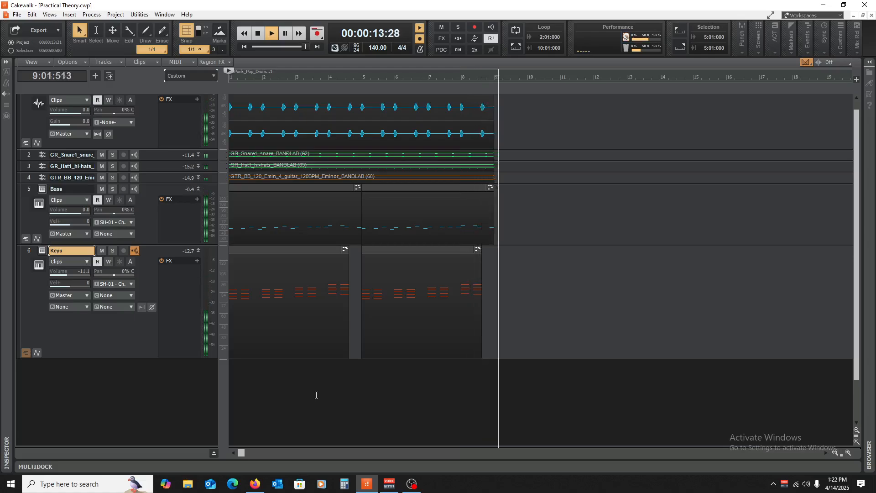
{"action": "key", "text": "space"}
- Bounce the Bass and Keys clips into one clip per track and extend the Keys clip to the end of measure 8
{"action": "left_click_drag", "start_coordinate": [411, 290], "coordinate": [241, 230]}
{"action": "right_click", "coordinate": [254, 228]}
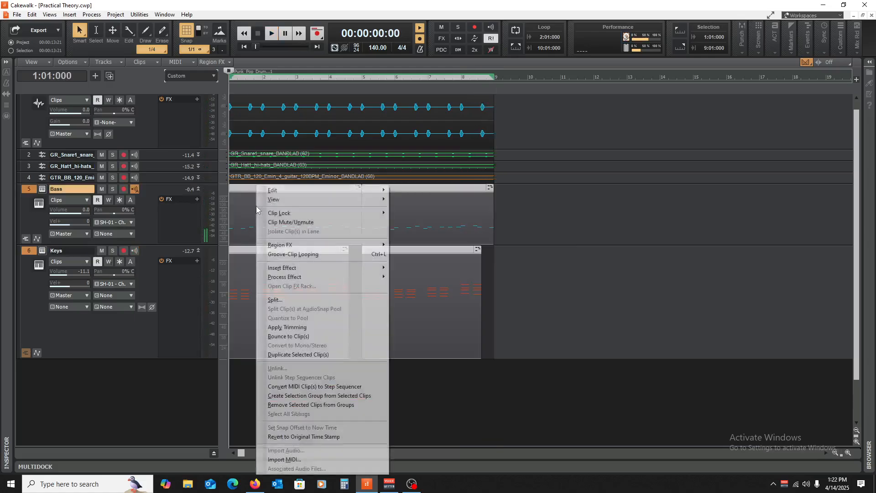
{"action": "left_click", "coordinate": [325, 336]}
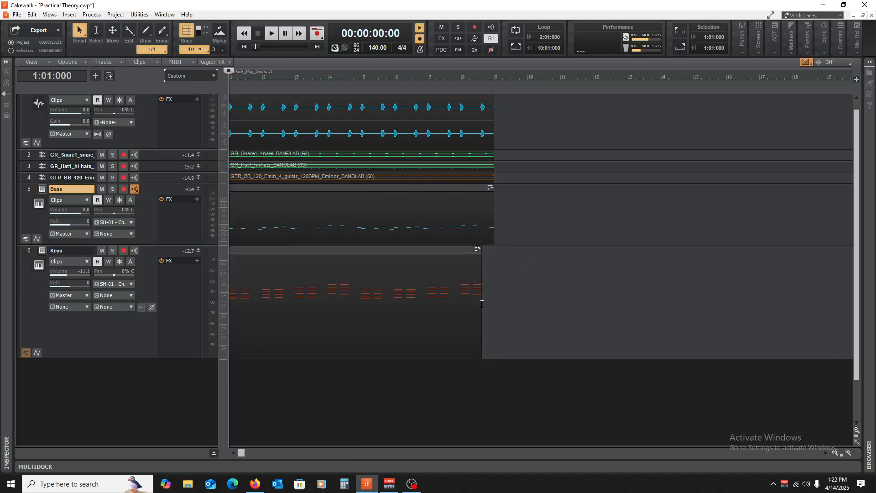
{"action": "left_click_drag", "start_coordinate": [481, 303], "coordinate": [497, 308]}
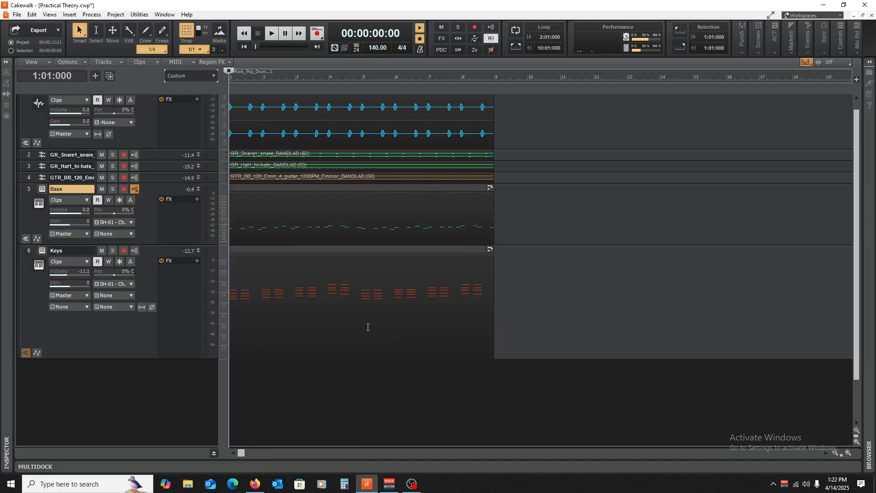
- Collapse the Bass track and rename the two other drum tracks, kick track and guitar track as Snare, HH, Kick and Gtr
{"action": "left_click_drag", "start_coordinate": [453, 374], "coordinate": [292, 92]}
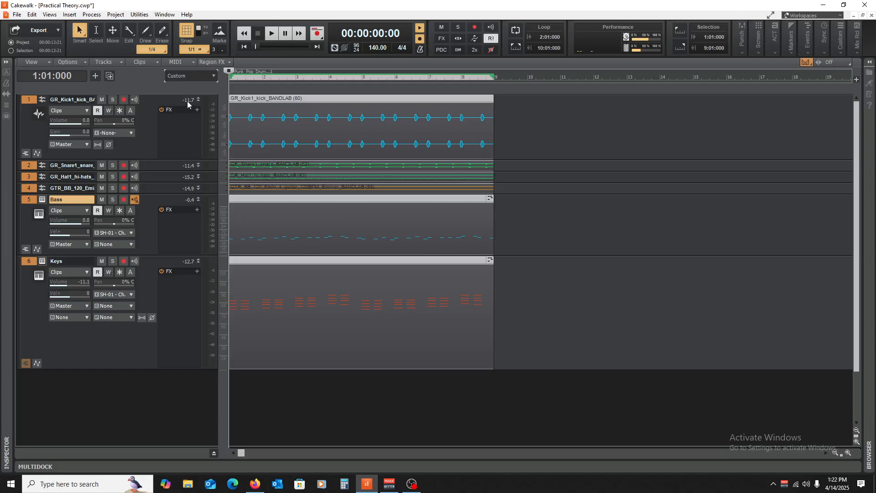
{"action": "left_click", "coordinate": [198, 200]}
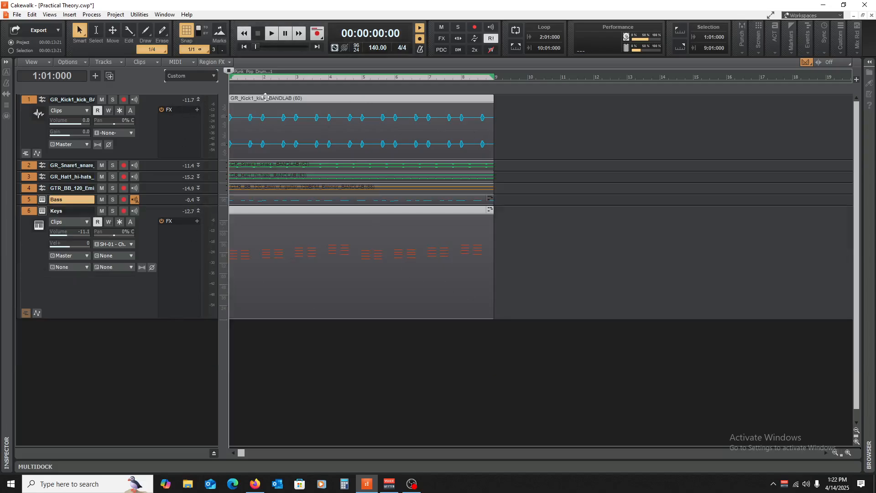
{"action": "double_click", "coordinate": [83, 100]}
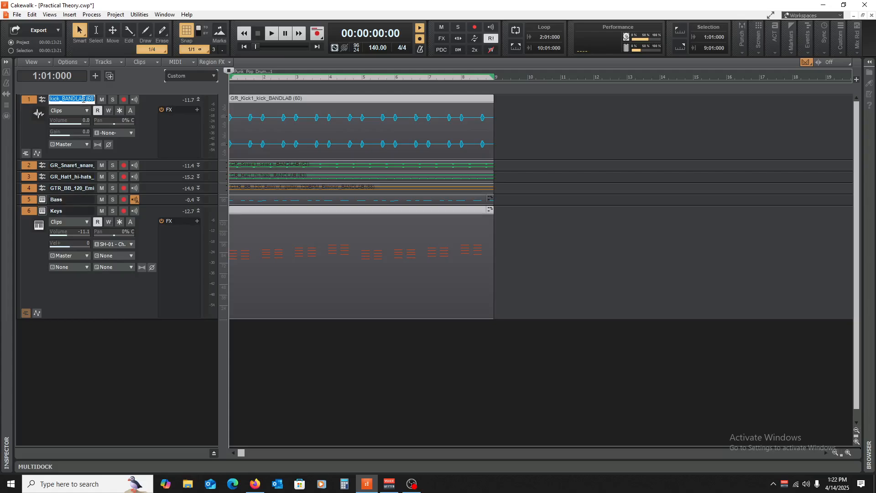
{"action": "type", "text": "Kick"}
{"action": "double_click", "coordinate": [78, 164]}
{"action": "type", "text": "Snare"}
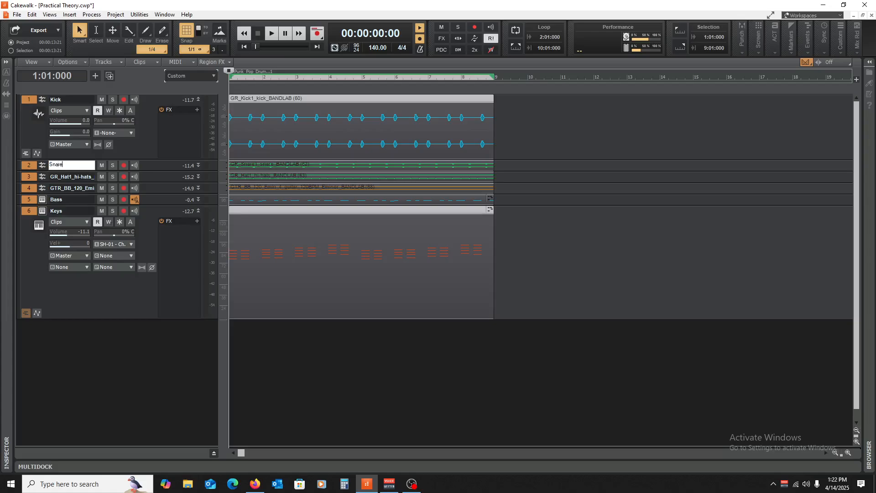
{"action": "double_click", "coordinate": [79, 176]}
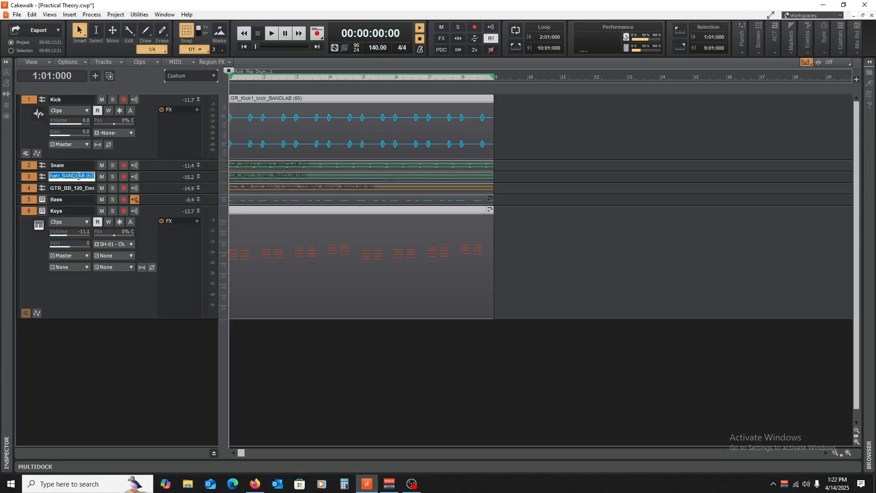
{"action": "type", "text": "HH"}
{"action": "double_click", "coordinate": [84, 187]}
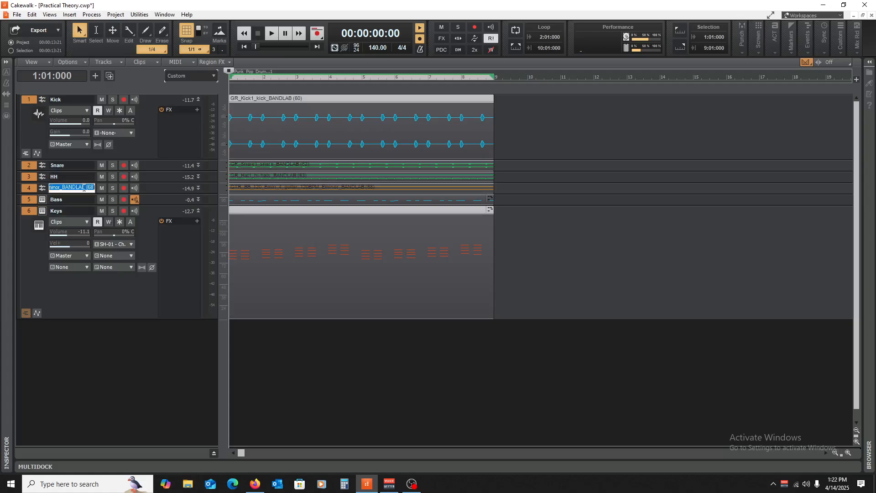
{"action": "type", "text": "Gtr"}
- Collapse the Keys and Kick tracks and move the Gtr track below Bass
{"action": "left_click", "coordinate": [199, 211]}
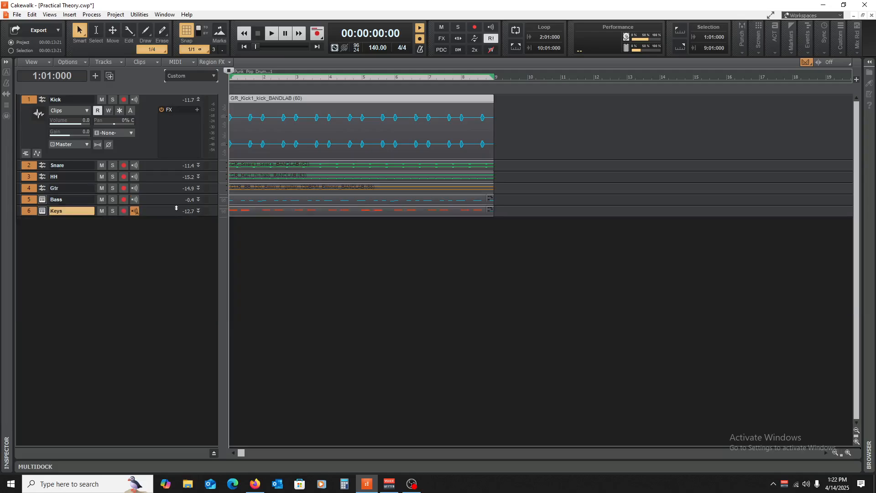
{"action": "left_click_drag", "start_coordinate": [162, 186], "coordinate": [162, 201]}
{"action": "left_click", "coordinate": [198, 100]}
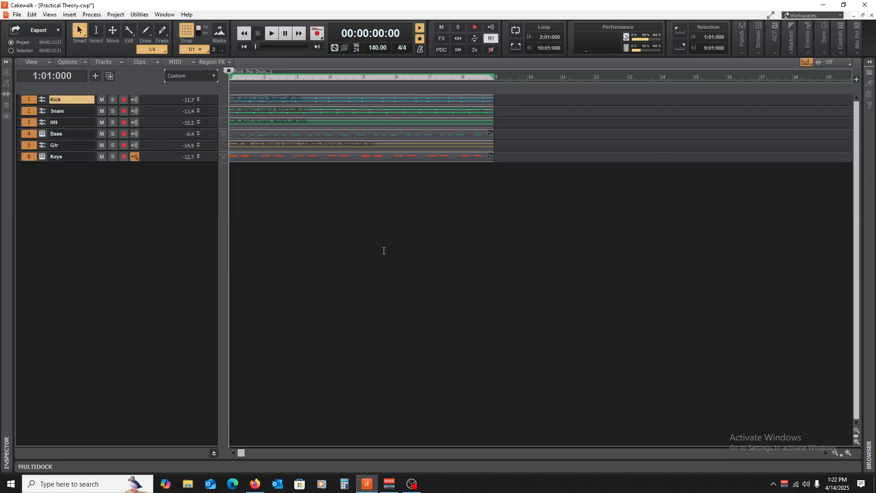
{"action": "left_click", "coordinate": [361, 235]}
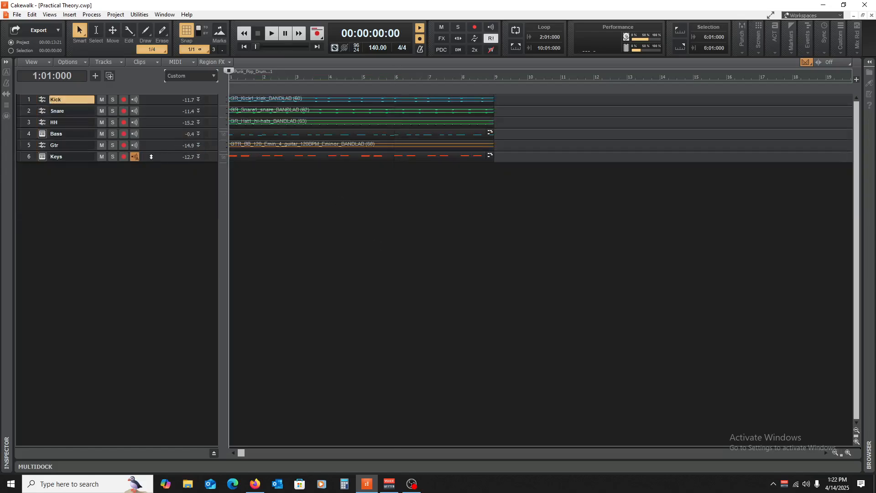
- Copy the clips of all six tracks to measure 9 and enlarge the Kick track's height
{"action": "key", "text": "ctrl+a"}
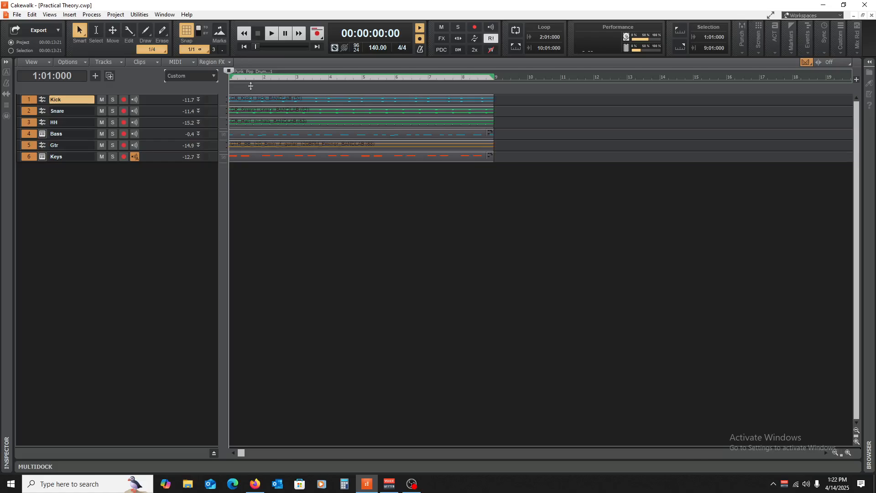
{"action": "left_click_drag", "start_coordinate": [246, 99], "coordinate": [525, 97]}
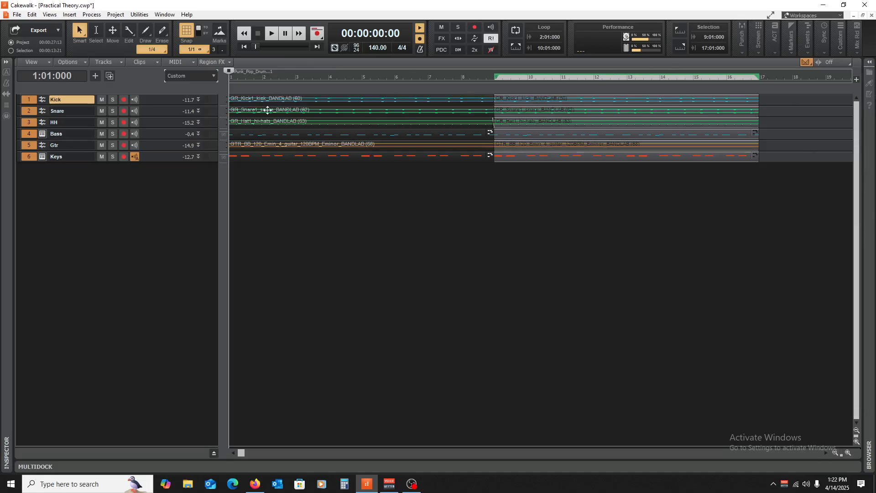
{"action": "left_click_drag", "start_coordinate": [151, 104], "coordinate": [137, 191]}
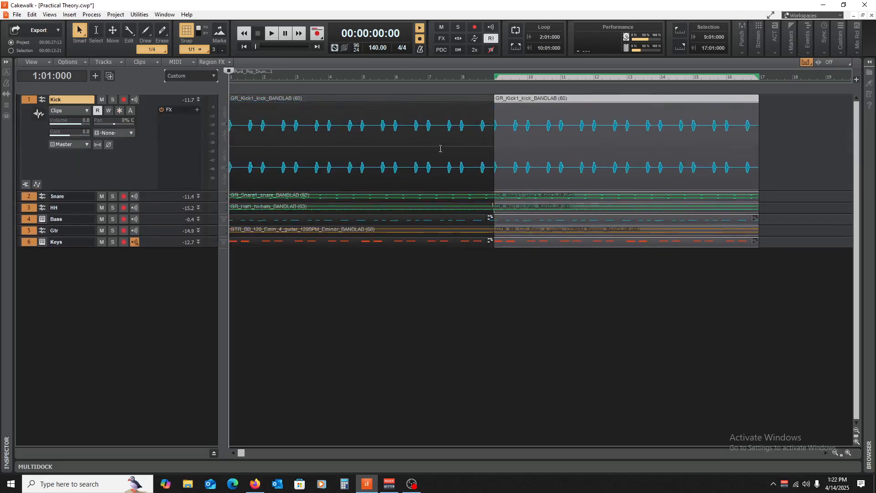
- Trim the starts of the first Bass and Keys clips to measure 5
{"action": "left_click_drag", "start_coordinate": [361, 297], "coordinate": [293, 385]}
{"action": "left_click", "coordinate": [297, 360]}
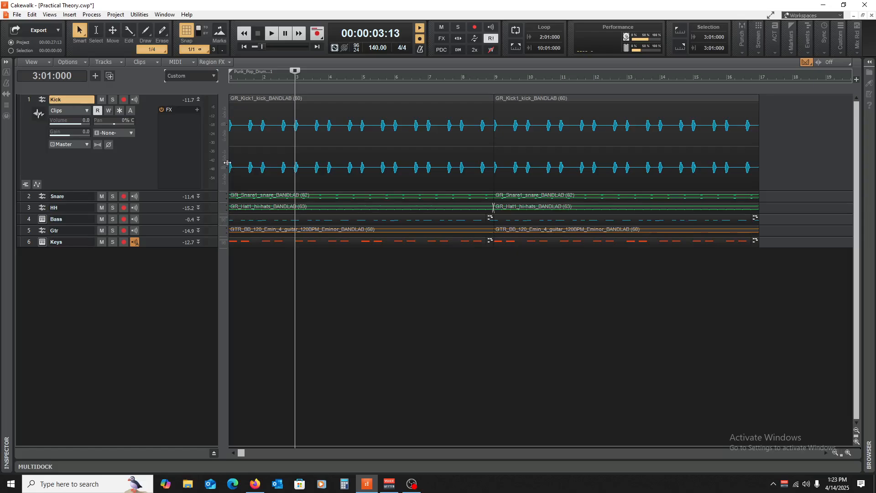
{"action": "left_click_drag", "start_coordinate": [238, 220], "coordinate": [362, 233]}
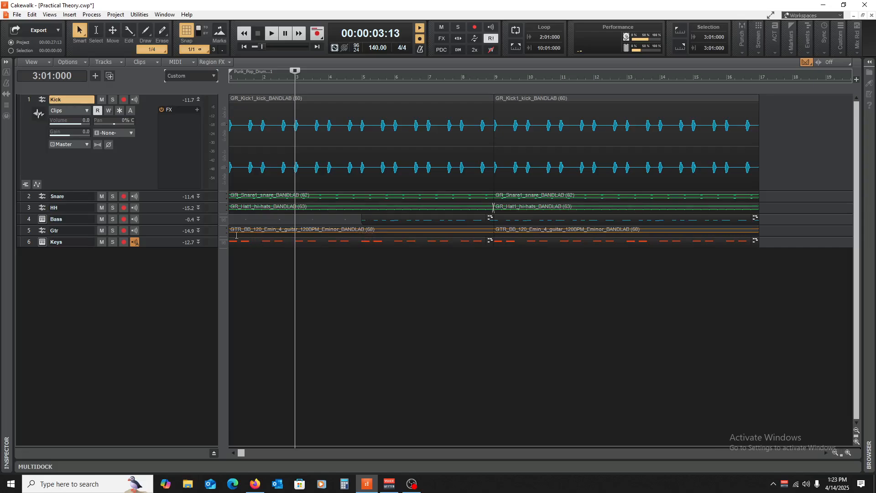
{"action": "left_click_drag", "start_coordinate": [235, 245], "coordinate": [366, 261]}
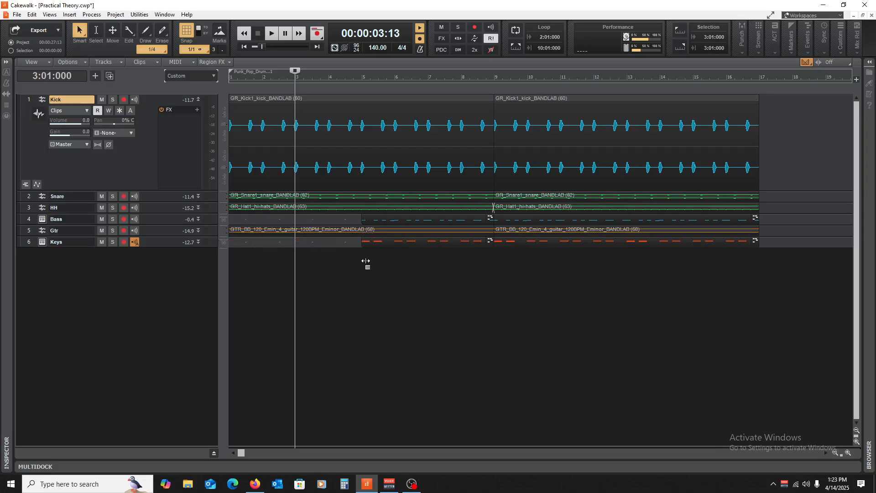
- Play the arrangement from the start and delete the Bass clip spanning measures 5 to 8
{"action": "key", "text": "w"}
{"action": "key", "text": "space"}
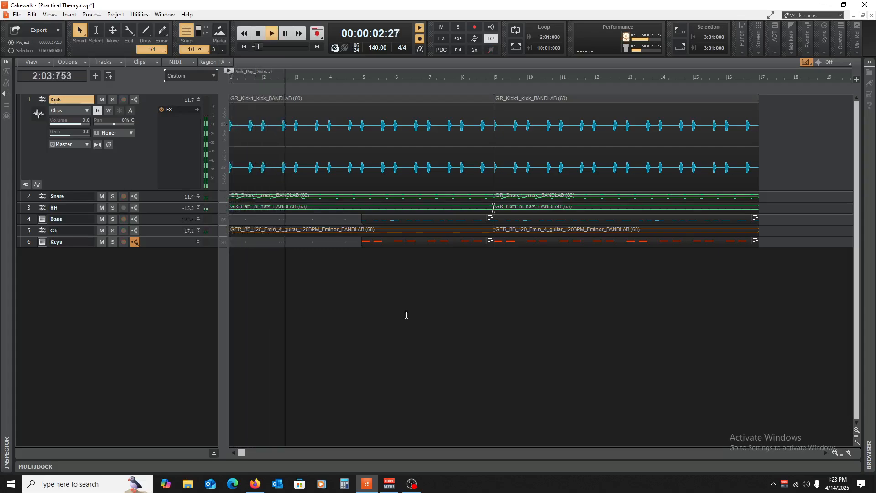
{"action": "left_click", "coordinate": [426, 216]}
{"action": "key", "text": "Delete"}
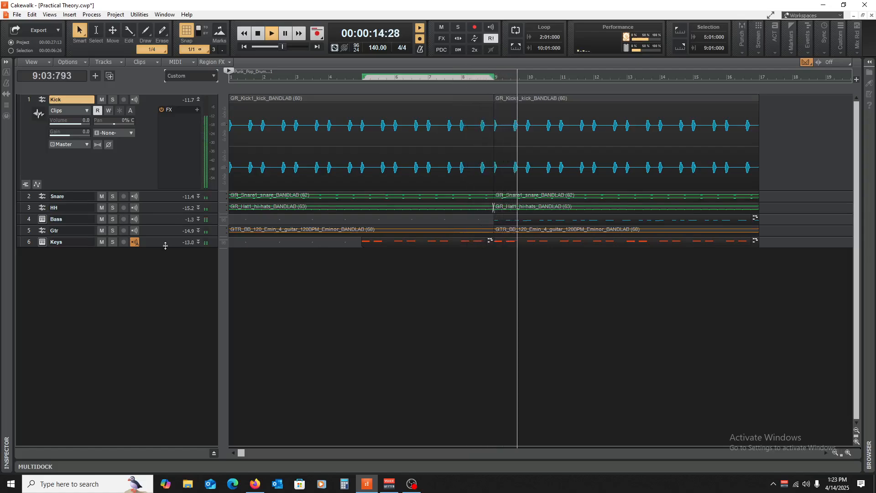
- Lower the Keys track volume to -15.2 and load the Crystaline Keys preset in its ANA 2 synth
{"action": "left_click_drag", "start_coordinate": [165, 246], "coordinate": [163, 320]}
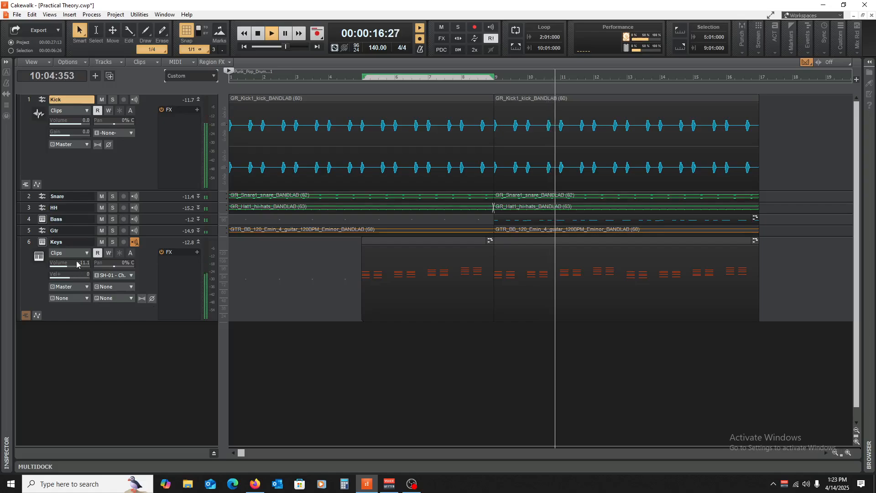
{"action": "left_click_drag", "start_coordinate": [78, 263], "coordinate": [74, 263]}
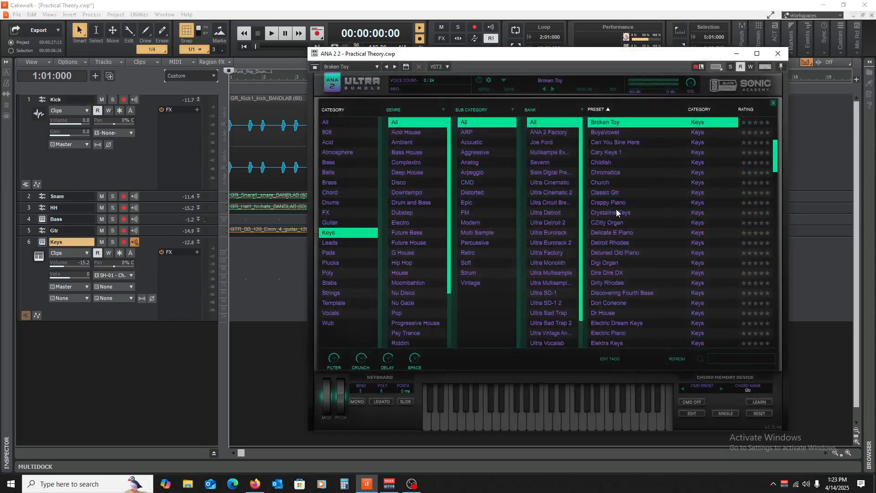
{"action": "left_click", "coordinate": [616, 211]}
{"action": "left_click_drag", "start_coordinate": [581, 58], "coordinate": [746, 53]}
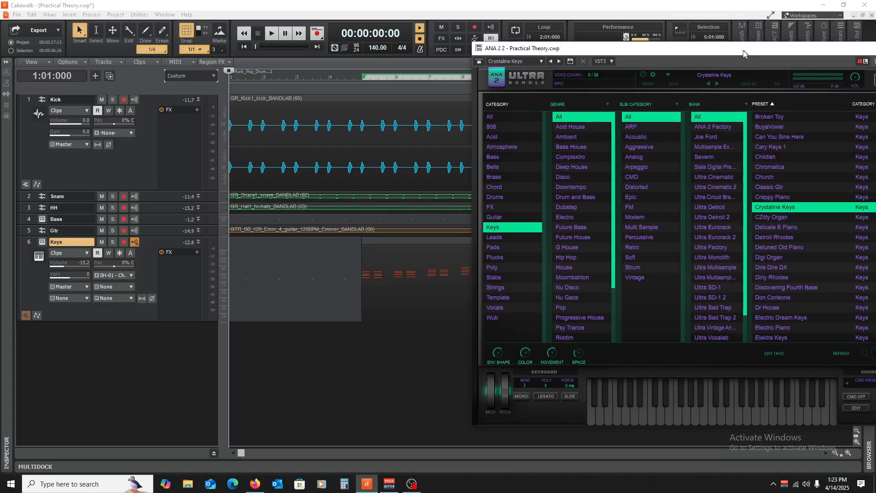
- Audition the Keys presets from CZitty Organ to Electric Dream Keys in ANA 2 while playing from measure 5
{"action": "key", "text": "space"}
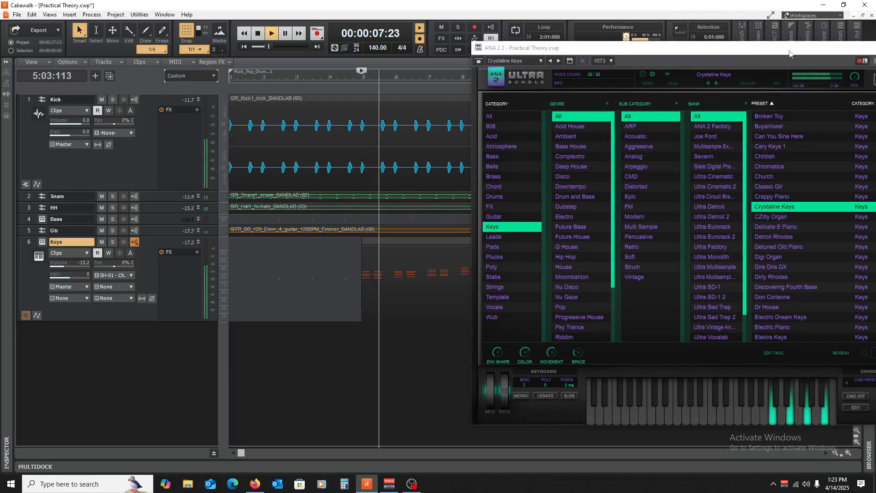
{"action": "left_click_drag", "start_coordinate": [803, 47], "coordinate": [731, 29]}
{"action": "left_click", "coordinate": [722, 201]}
{"action": "key", "text": "space"}
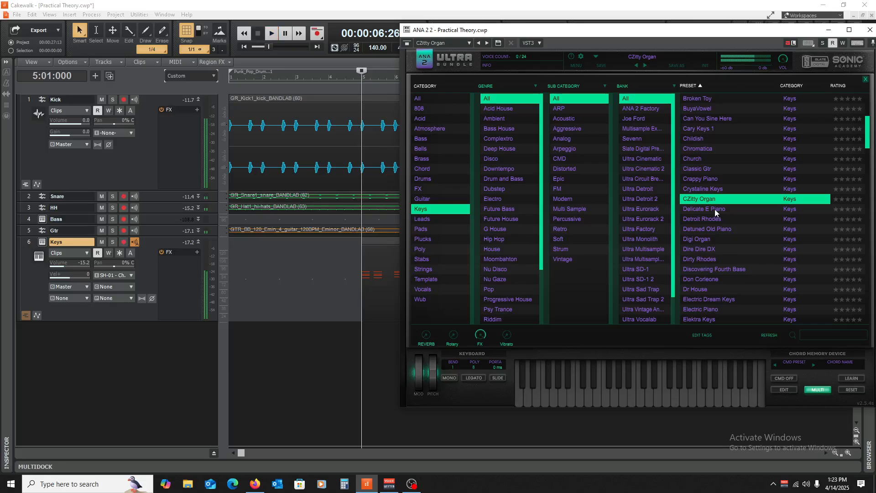
{"action": "left_click", "coordinate": [715, 209]}
{"action": "key", "text": "space"}
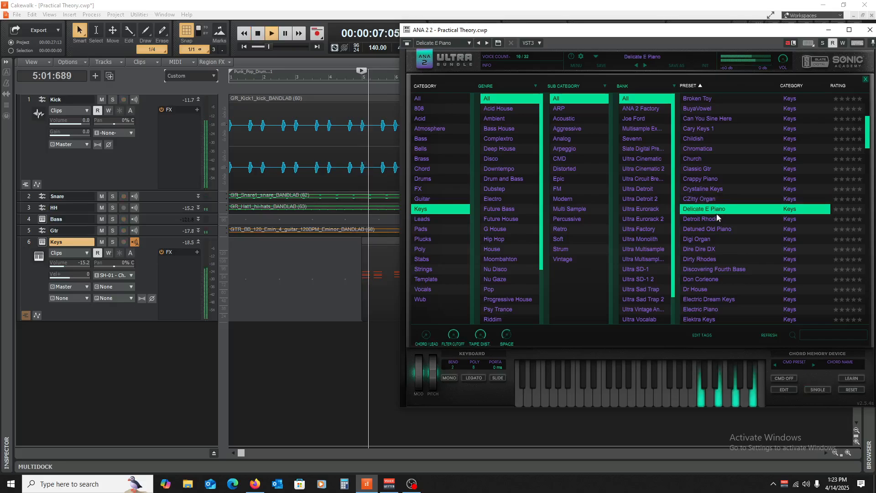
{"action": "left_click", "coordinate": [718, 221]}
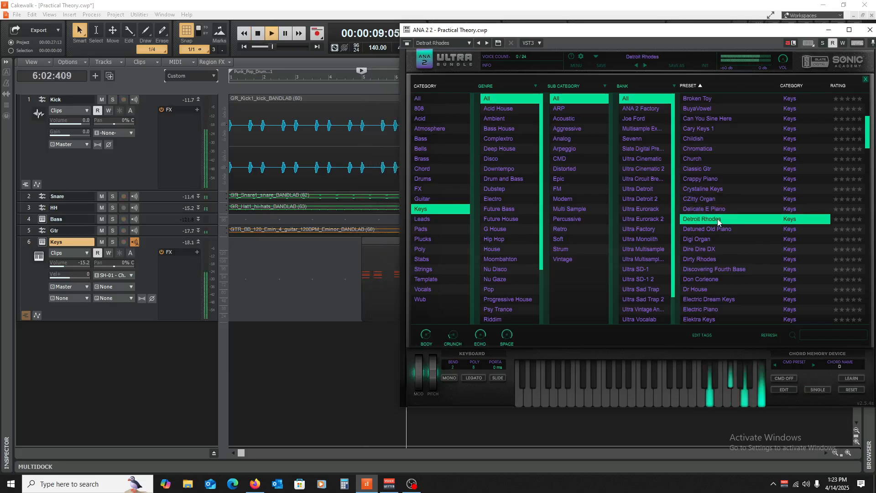
{"action": "left_click", "coordinate": [709, 227]}
{"action": "left_click", "coordinate": [707, 239]}
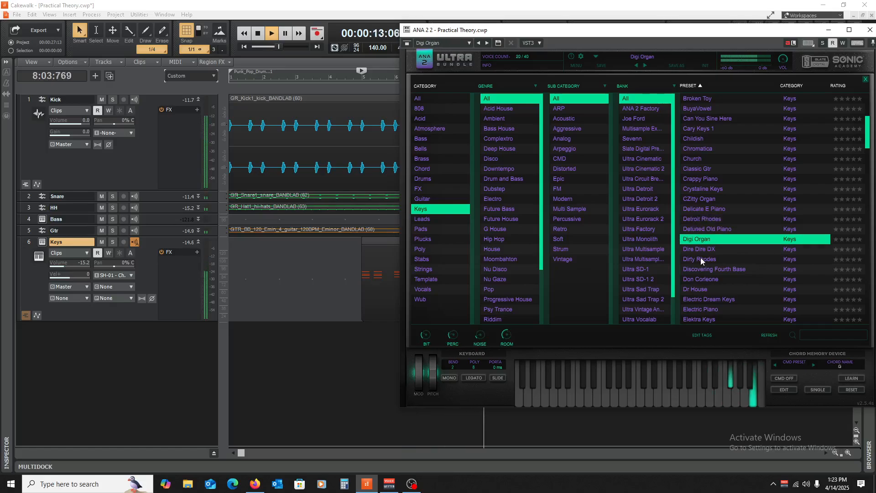
{"action": "left_click", "coordinate": [701, 260]}
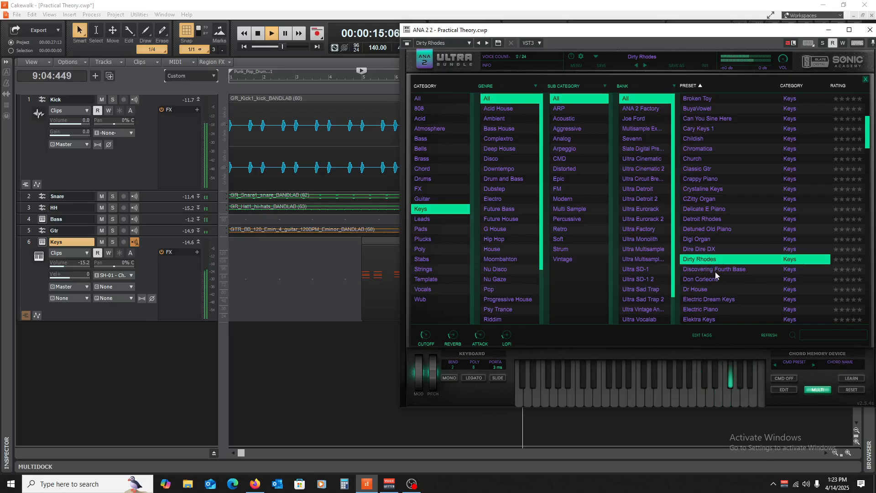
{"action": "left_click", "coordinate": [708, 300]}
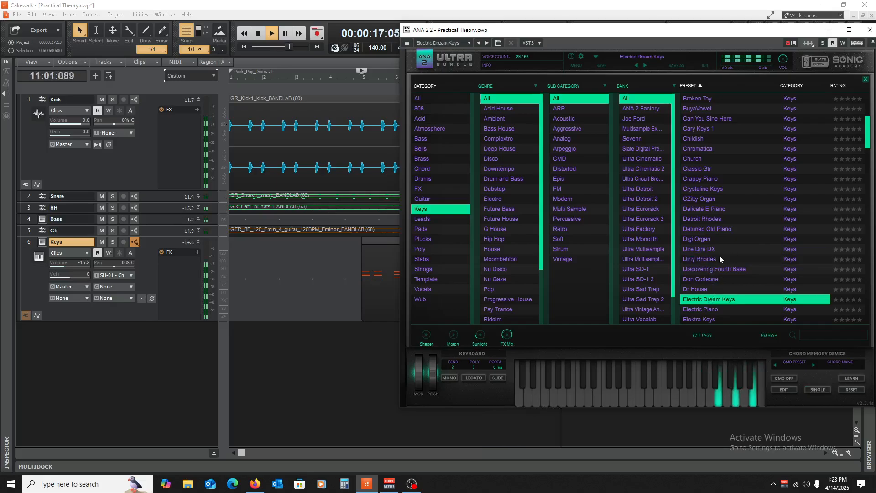
{"action": "scroll", "coordinate": [717, 258], "scroll_direction": "down", "scroll_amount": 3}
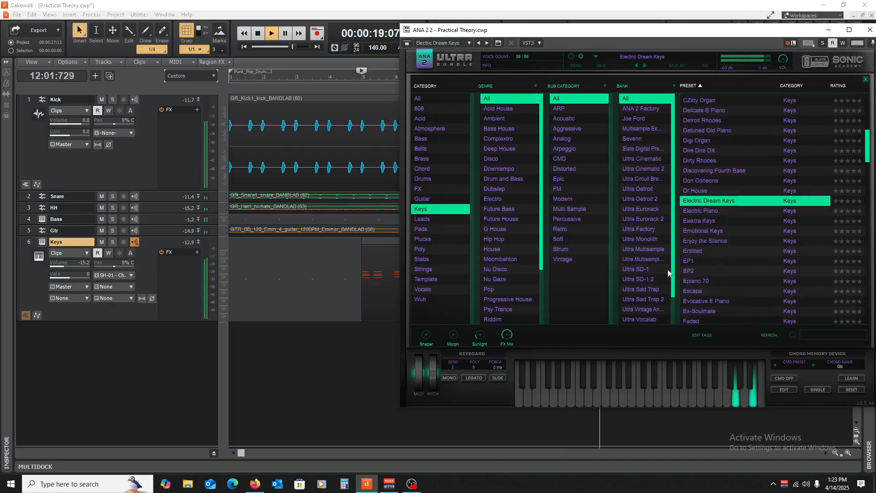
- Load the Epiano 70 preset for the Keys track, audition it soloed and in the full mix, and close the synth
{"action": "left_click", "coordinate": [257, 252]}
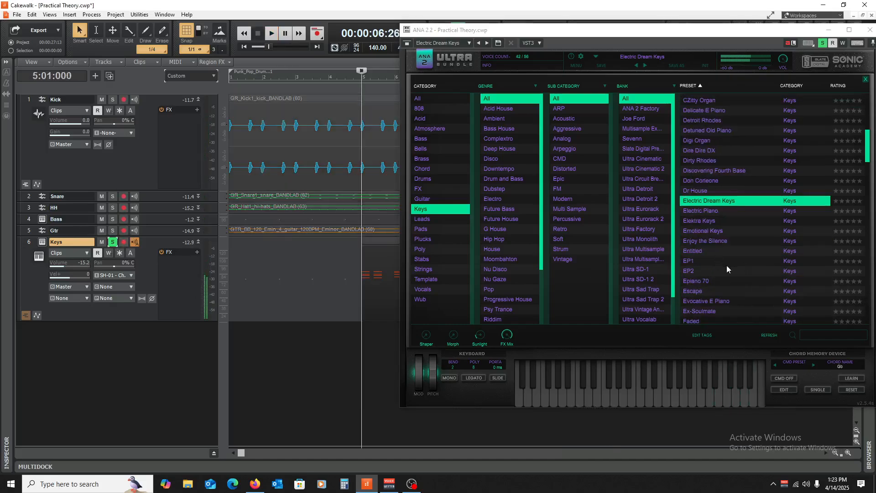
{"action": "left_click", "coordinate": [702, 281]}
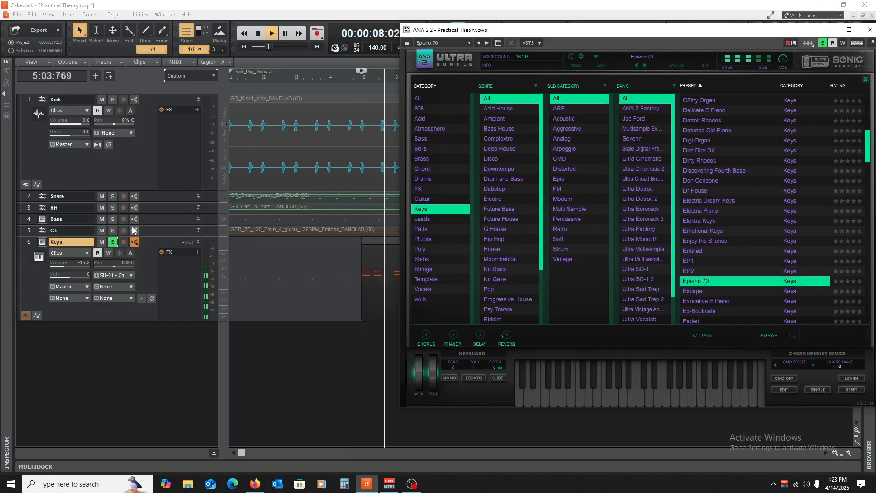
{"action": "left_click", "coordinate": [113, 241]}
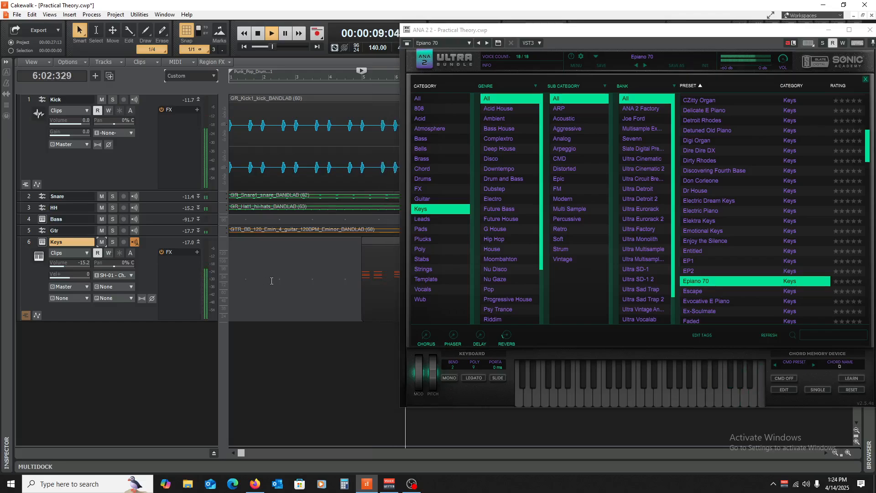
{"action": "left_click", "coordinate": [759, 34]}
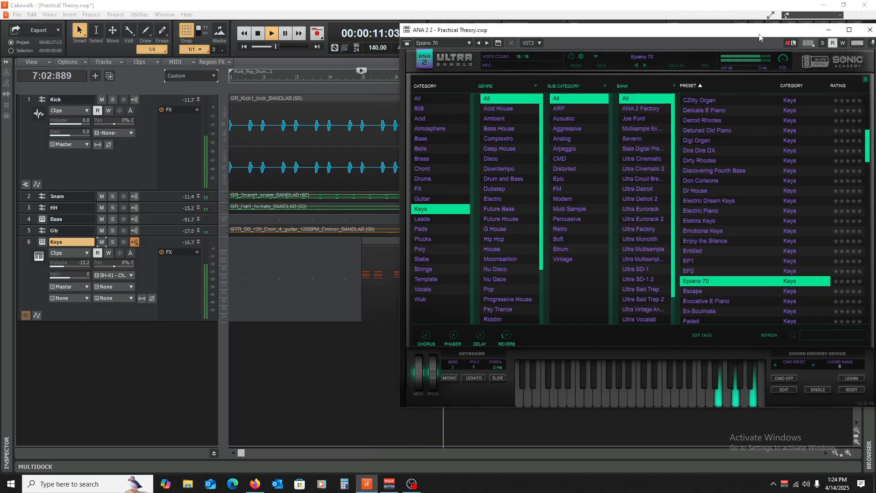
{"action": "left_click_drag", "start_coordinate": [759, 36], "coordinate": [552, 59]}
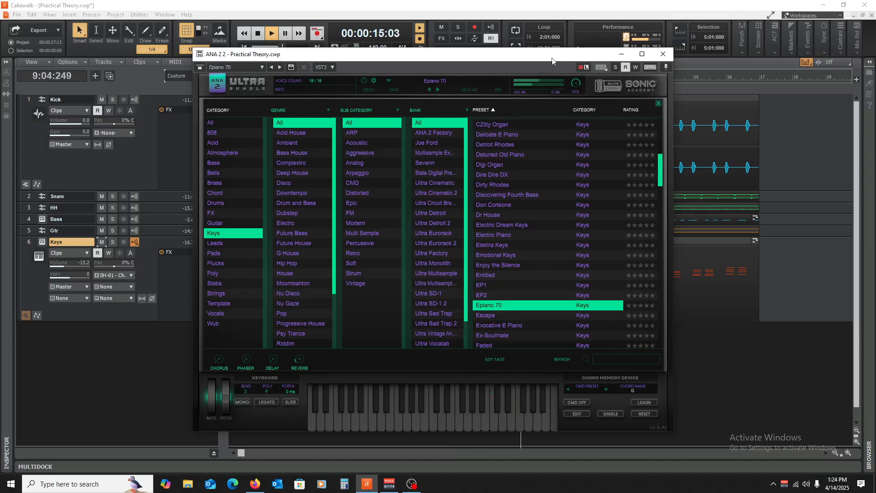
{"action": "left_click", "coordinate": [665, 56]}
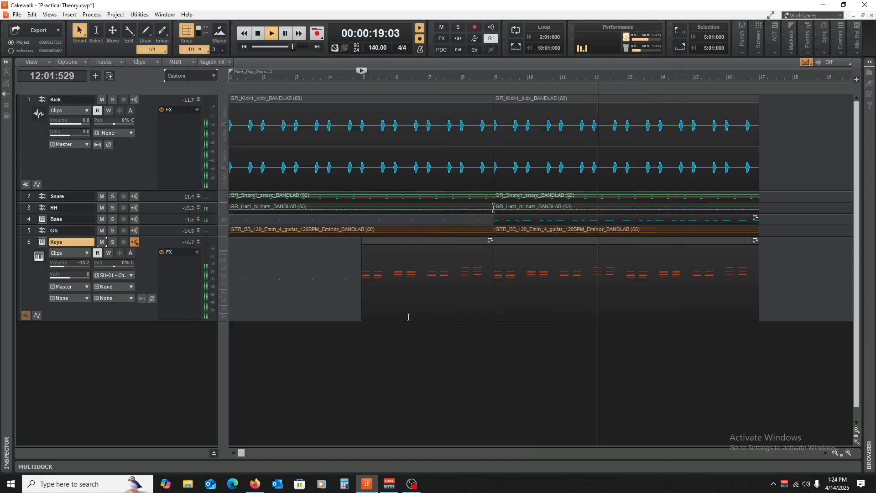
- Open the first Keys clip in the piano roll and delete the top notes of the chords in measures 5 and 6
{"action": "key", "text": "space"}
{"action": "double_click", "coordinate": [393, 243]}
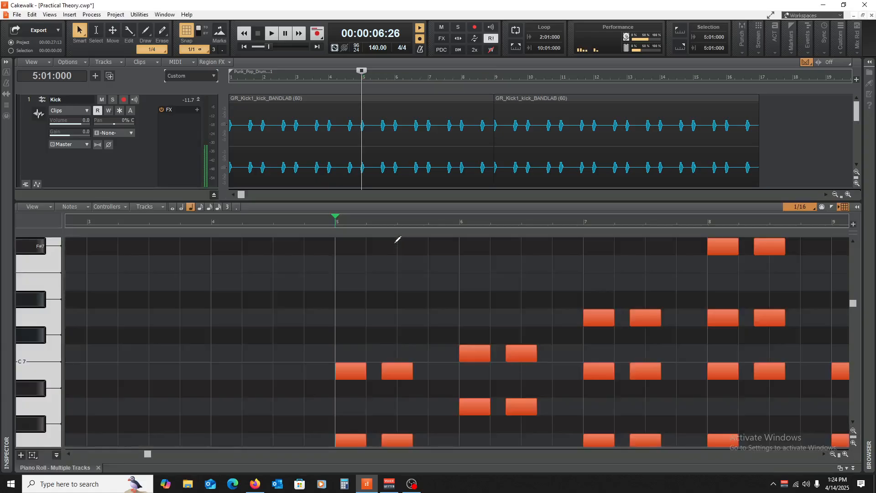
{"action": "scroll", "coordinate": [313, 308], "scroll_direction": "up", "scroll_amount": 4}
{"action": "left_click_drag", "start_coordinate": [310, 311], "coordinate": [416, 361]}
{"action": "key", "text": "Delete"}
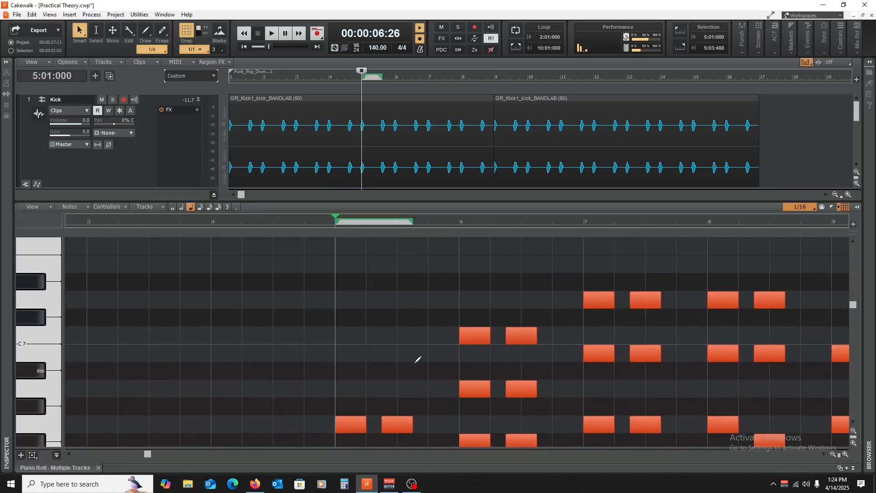
{"action": "key", "text": "space"}
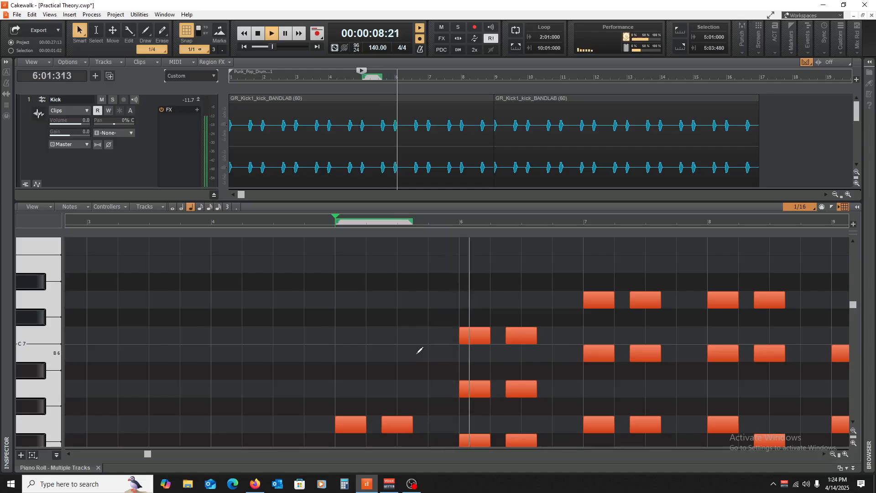
{"action": "key", "text": "space"}
{"action": "left_click_drag", "start_coordinate": [431, 312], "coordinate": [534, 346]}
{"action": "key", "text": "Delete"}
{"action": "key", "text": "space"}
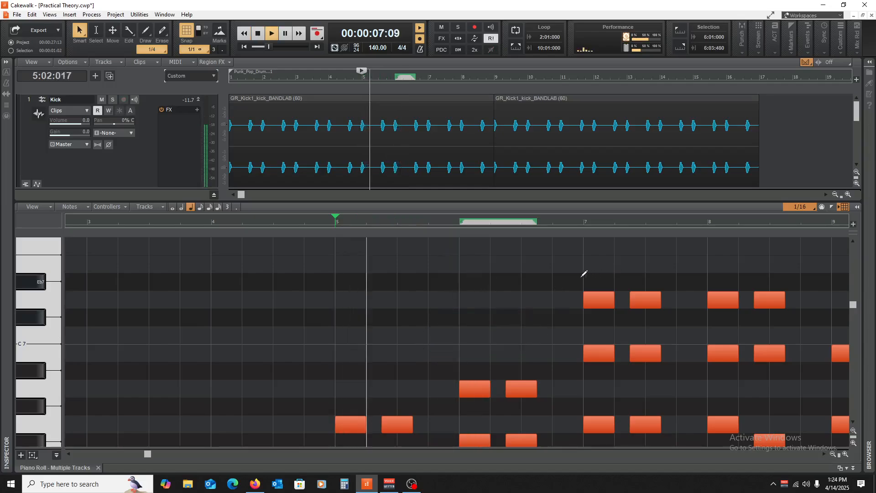
- Delete the top notes of the Keys chords in measures 7 and 8 and play back the thinned chords
{"action": "left_click_drag", "start_coordinate": [573, 279], "coordinate": [793, 303]}
{"action": "key", "text": "Delete"}
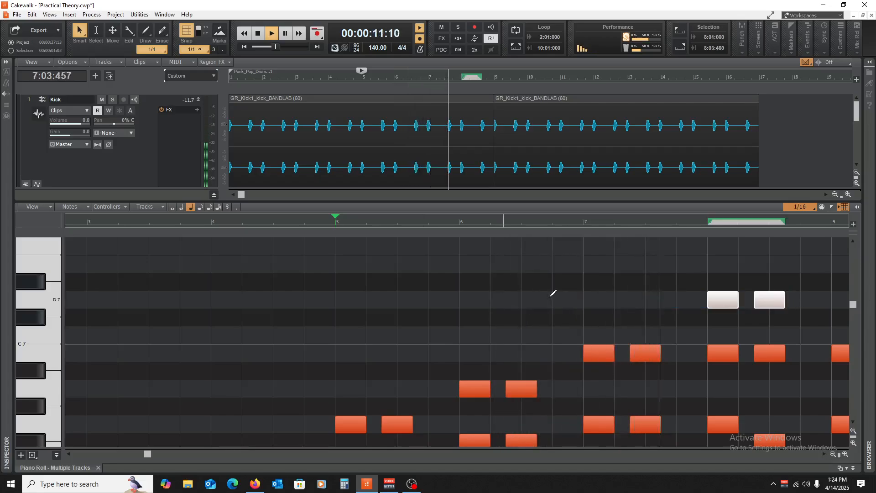
{"action": "scroll", "coordinate": [637, 348], "scroll_direction": "down", "scroll_amount": 3}
{"action": "scroll", "coordinate": [636, 353], "scroll_direction": "up", "scroll_amount": 6}
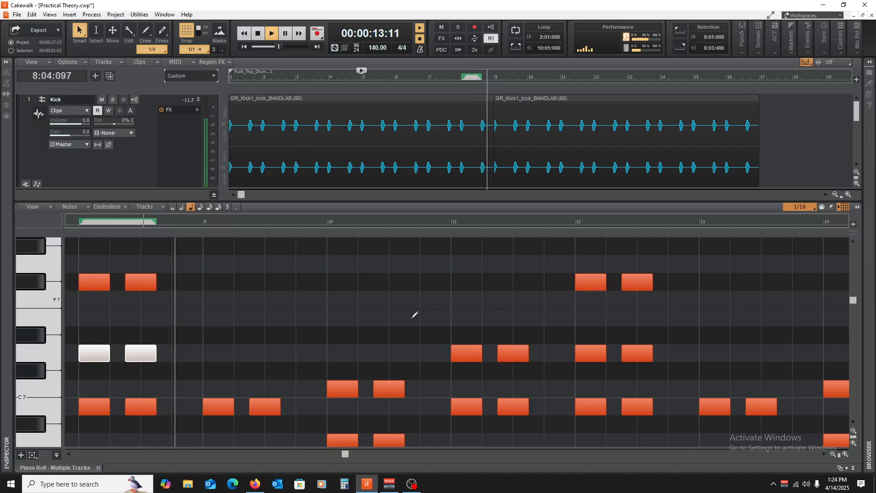
{"action": "key", "text": "space"}
{"action": "left_click_drag", "start_coordinate": [485, 266], "coordinate": [628, 299]}
{"action": "key", "text": "Delete"}
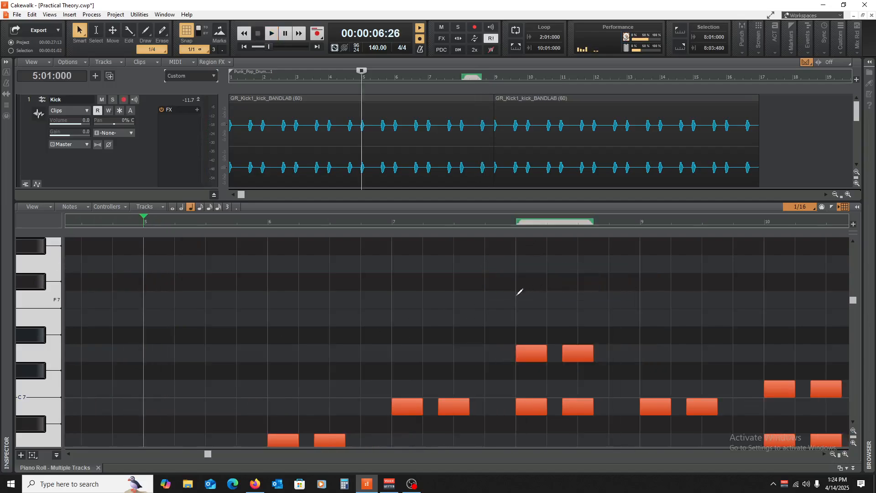
{"action": "key", "text": "space"}
{"action": "scroll", "coordinate": [579, 319], "scroll_direction": "down", "scroll_amount": 3}
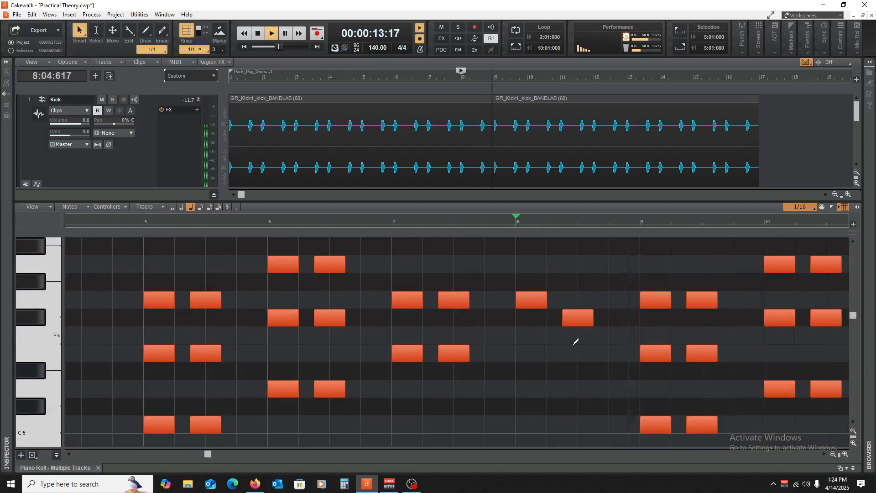
{"action": "key", "text": "space"}
- Delete the top notes of the Keys chords in measures 9 and 10
{"action": "scroll", "coordinate": [593, 379], "scroll_direction": "up", "scroll_amount": 2}
{"action": "left_click_drag", "start_coordinate": [631, 290], "coordinate": [844, 381]}
{"action": "key", "text": "Delete"}
{"action": "scroll", "coordinate": [713, 291], "scroll_direction": "up", "scroll_amount": 2}
{"action": "key", "text": "Delete"}
- Delete the top notes of the Keys chords in measures 11 and 12
{"action": "left_click_drag", "start_coordinate": [206, 457], "coordinate": [376, 457]}
{"action": "scroll", "coordinate": [424, 354], "scroll_direction": "up", "scroll_amount": 2}
{"action": "left_click_drag", "start_coordinate": [449, 281], "coordinate": [579, 349]}
{"action": "key", "text": "Delete"}
{"action": "scroll", "coordinate": [390, 316], "scroll_direction": "down", "scroll_amount": 3}
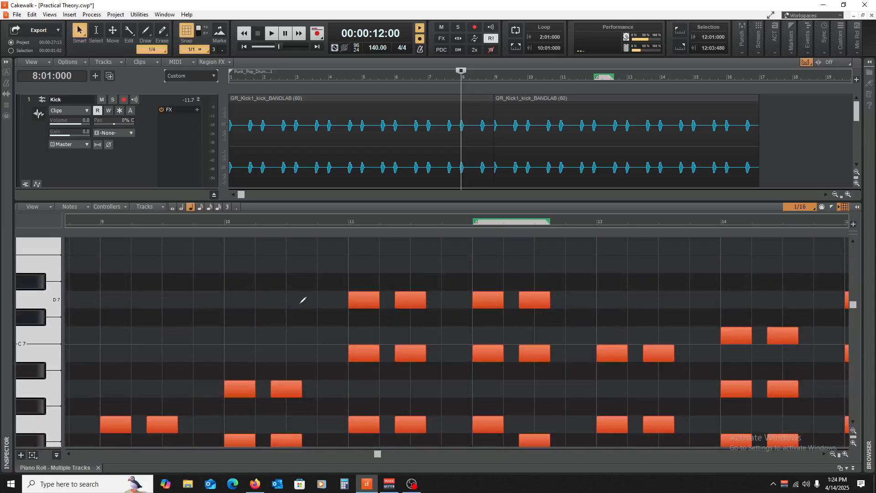
{"action": "scroll", "coordinate": [290, 305], "scroll_direction": "down", "scroll_amount": 3}
{"action": "scroll", "coordinate": [289, 305], "scroll_direction": "up", "scroll_amount": 3}
{"action": "left_click_drag", "start_coordinate": [321, 271], "coordinate": [408, 314]}
{"action": "key", "text": "Delete"}
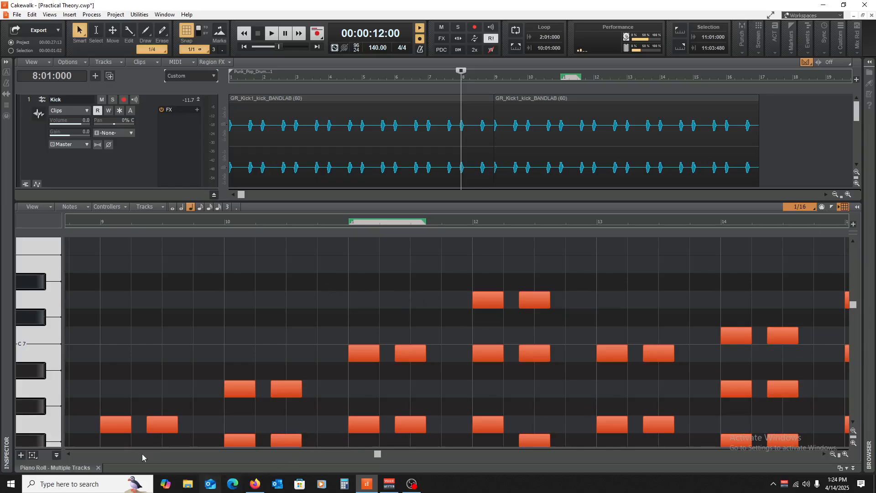
- Close the piano roll and replace the second Keys clip with copies of the first one at measures 9 and 13
{"action": "left_click", "coordinate": [98, 468]}
{"action": "left_click", "coordinate": [621, 270]}
{"action": "key", "text": "Delete"}
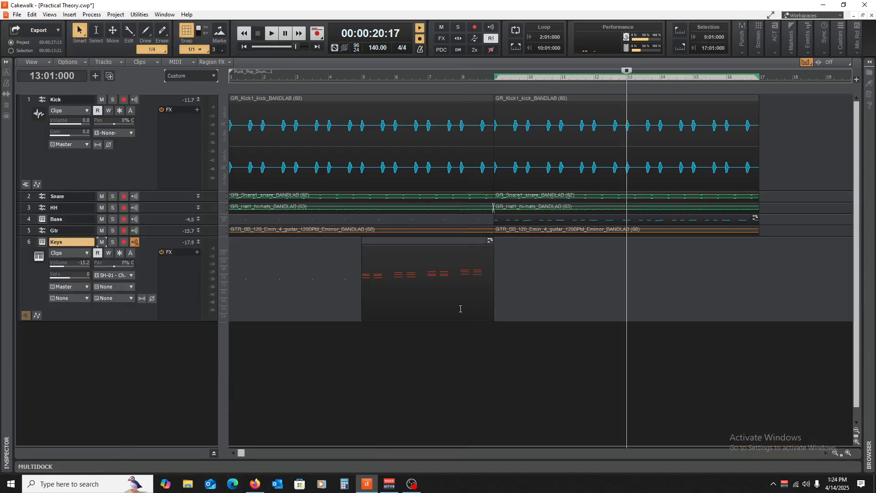
{"action": "left_click", "coordinate": [427, 241]}
{"action": "left_click_drag", "start_coordinate": [380, 243], "coordinate": [658, 247], "text": "ctrl"}
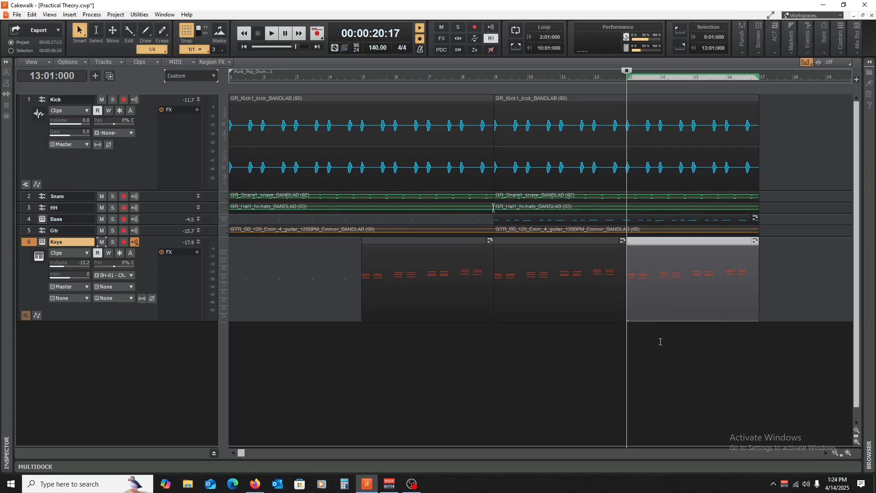
- Play the arrangement from measure 5 and lower the Keys track volume to -16.0
{"action": "left_click", "coordinate": [618, 355]}
{"action": "key", "text": "w"}
{"action": "left_click", "coordinate": [355, 371]}
{"action": "key", "text": "space"}
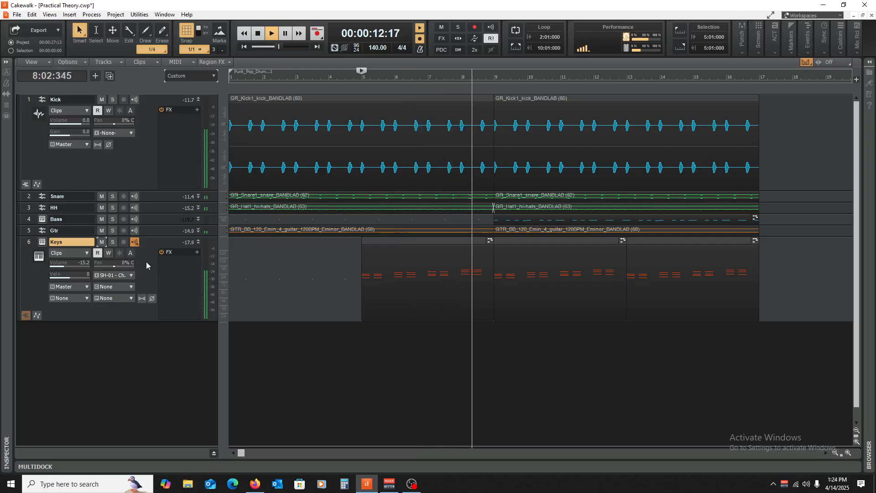
{"action": "left_click_drag", "start_coordinate": [82, 264], "coordinate": [80, 264]}
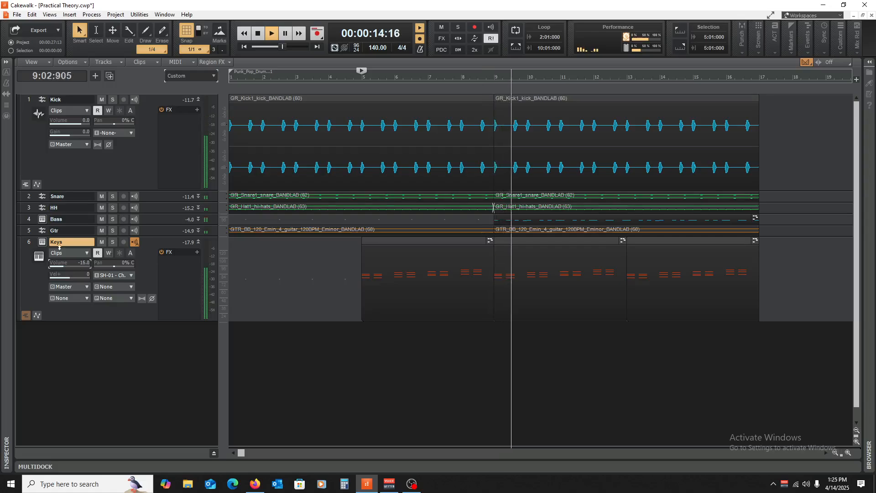
{"action": "key", "text": "space"}
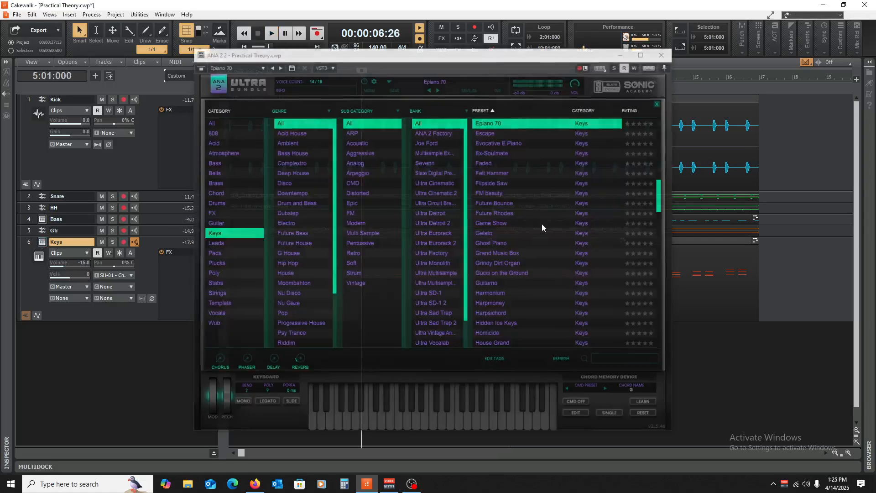
- Audition Flipside Saw, FM beauty and Future Bounce with the Keys track soloed, and load the Future Rhodes preset
{"action": "left_click", "coordinate": [516, 179]}
{"action": "key", "text": "space"}
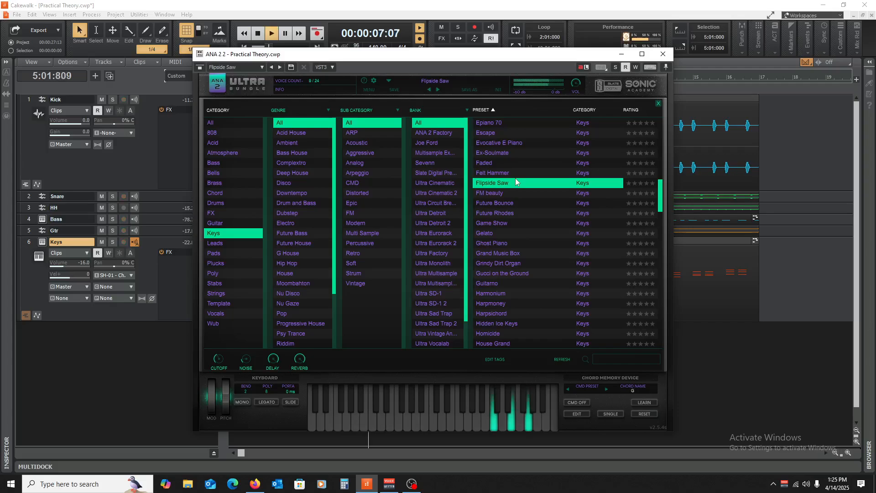
{"action": "left_click", "coordinate": [113, 242]}
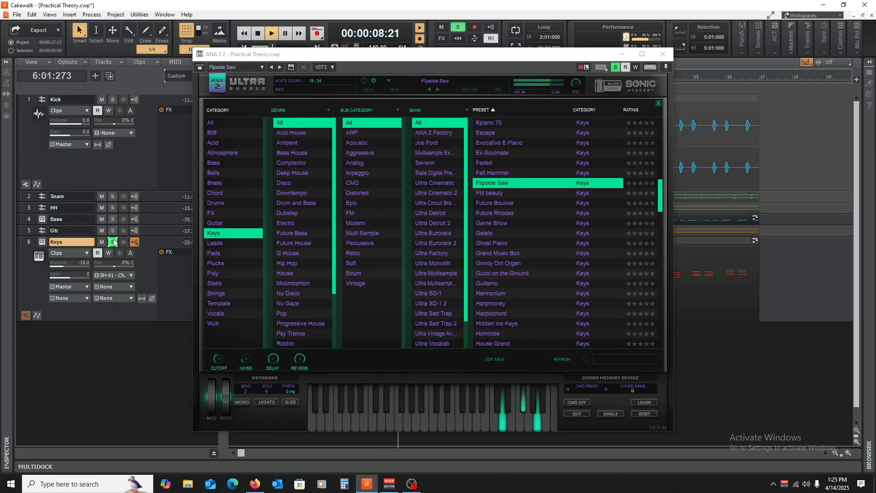
{"action": "left_click", "coordinate": [510, 194]}
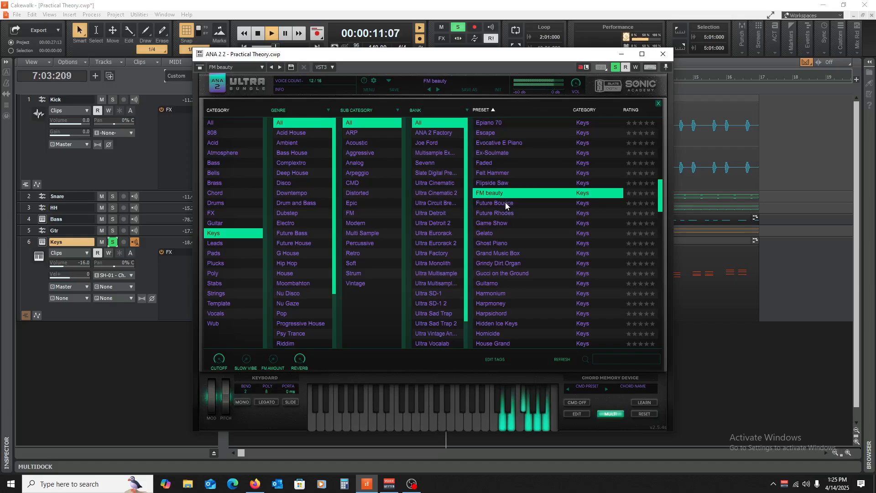
{"action": "left_click", "coordinate": [506, 206]}
{"action": "left_click", "coordinate": [507, 214]}
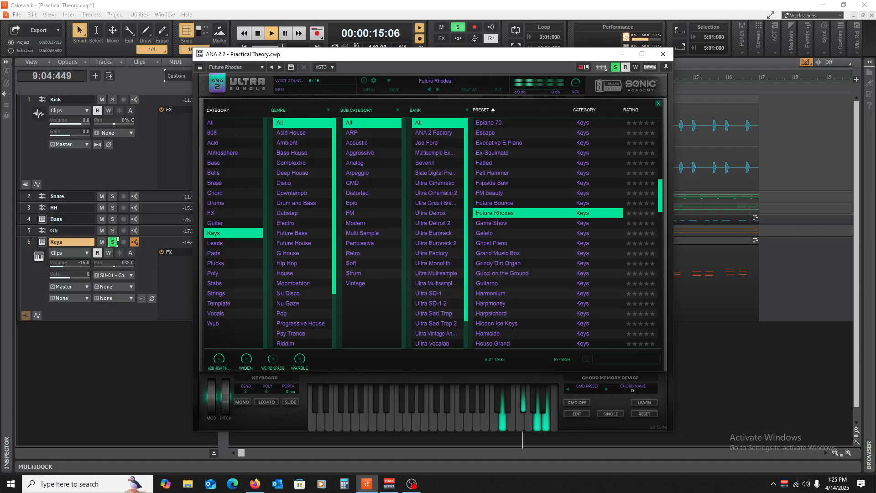
- Unsolo the Keys track, lower its volume to -17.0, and close the synth to play the mix from measure 8
{"action": "left_click", "coordinate": [115, 241]}
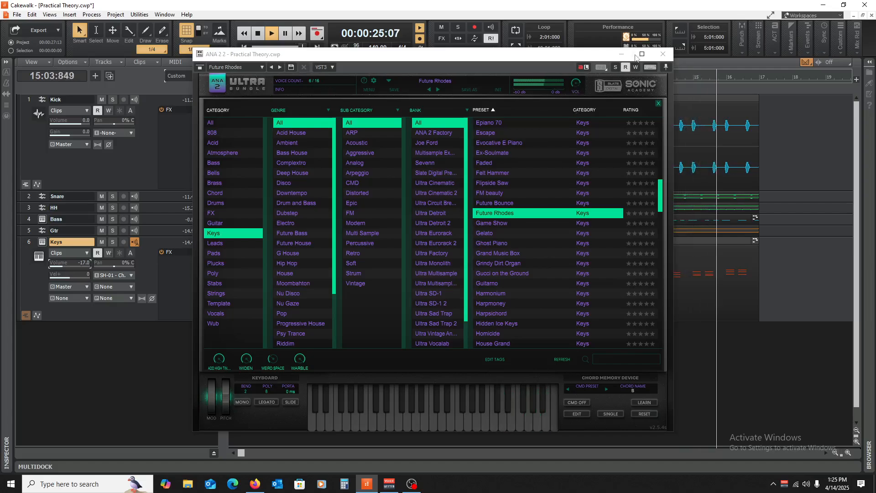
{"action": "left_click", "coordinate": [663, 54]}
{"action": "key", "text": "space"}
{"action": "left_click", "coordinate": [450, 343]}
{"action": "key", "text": "space"}
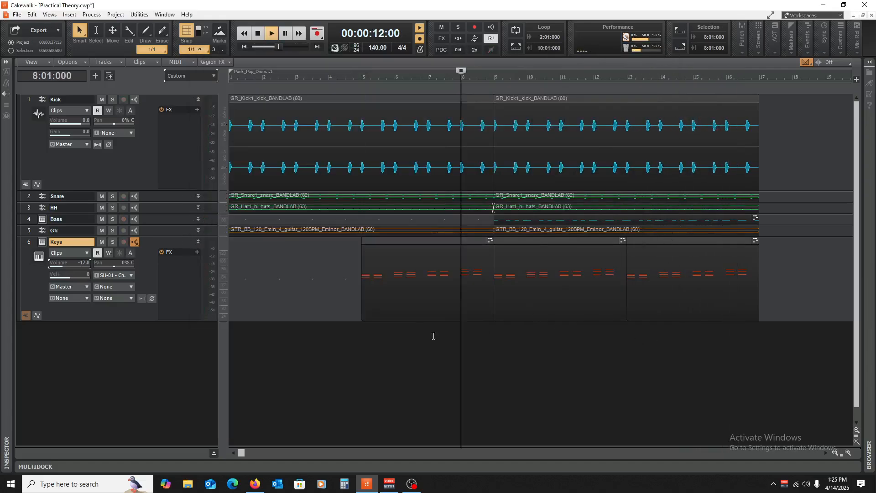
- Solo the Keys track, open its measure 5 clip in the piano roll and play the chords from measure 8
{"action": "key", "text": "space"}
{"action": "left_click", "coordinate": [102, 241]}
{"action": "left_click", "coordinate": [112, 241]}
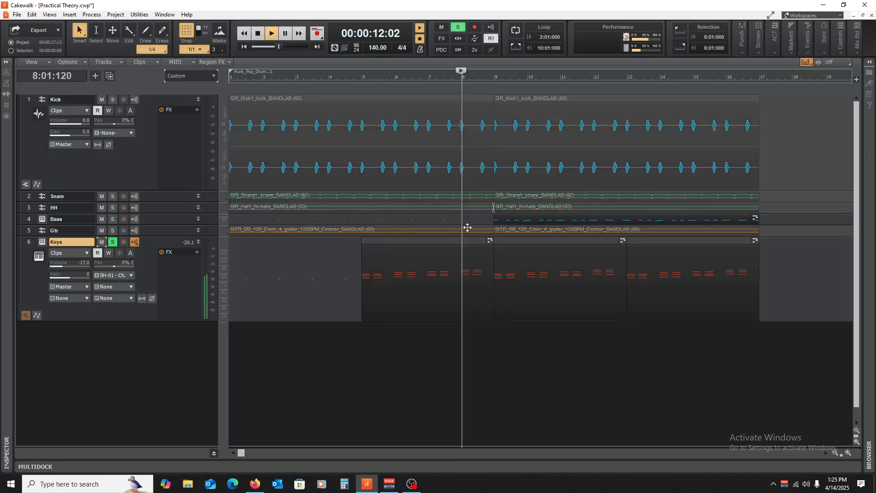
{"action": "double_click", "coordinate": [462, 238]}
{"action": "key", "text": "space"}
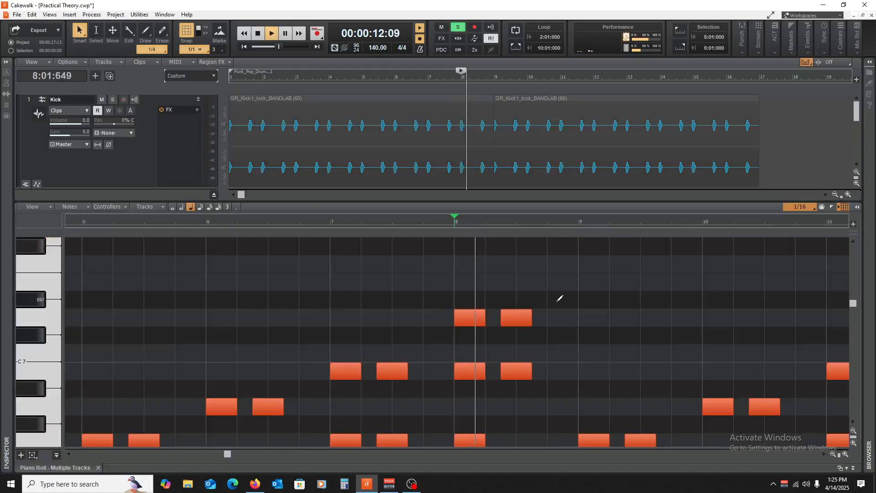
{"action": "scroll", "coordinate": [558, 301], "scroll_direction": "down", "scroll_amount": 1}
{"action": "key", "text": "space"}
{"action": "key", "text": "space"}
{"action": "key", "text": "space"}
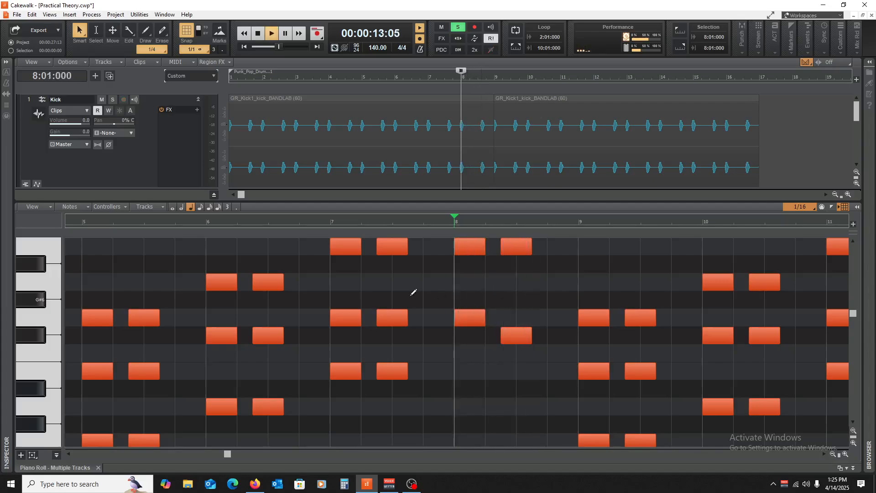
- Lower the B6 note of the second chord in measure 8 to A6 and play the soloed chords
{"action": "scroll", "coordinate": [565, 300], "scroll_direction": "up", "scroll_amount": 1}
{"action": "mouse_move", "coordinate": [526, 268]}
{"action": "left_mouse_down"}
{"action": "mouse_move", "coordinate": [524, 283]}
{"action": "mouse_move", "coordinate": [516, 265]}
{"action": "left_mouse_up"}
{"action": "key", "text": "space"}
{"action": "key", "text": "space"}
{"action": "left_click", "coordinate": [515, 323]}
{"action": "left_click_drag", "start_coordinate": [515, 323], "coordinate": [516, 353]}
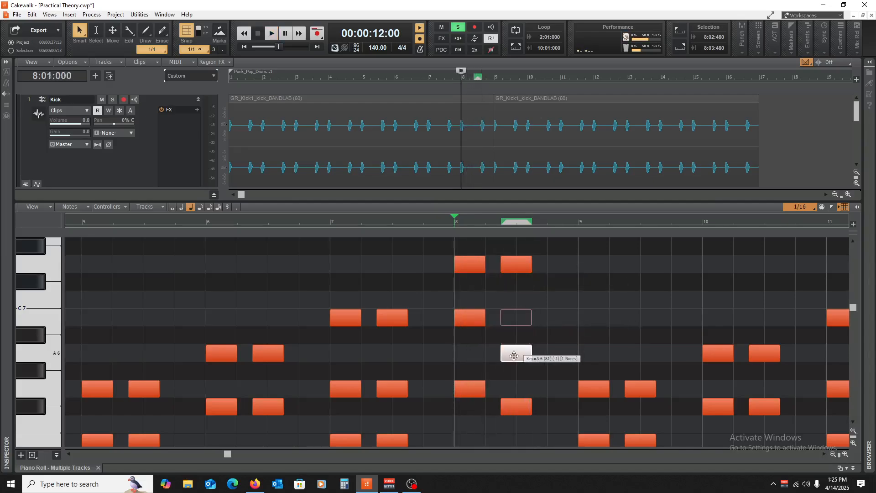
{"action": "key", "text": "space"}
{"action": "key", "text": "space"}
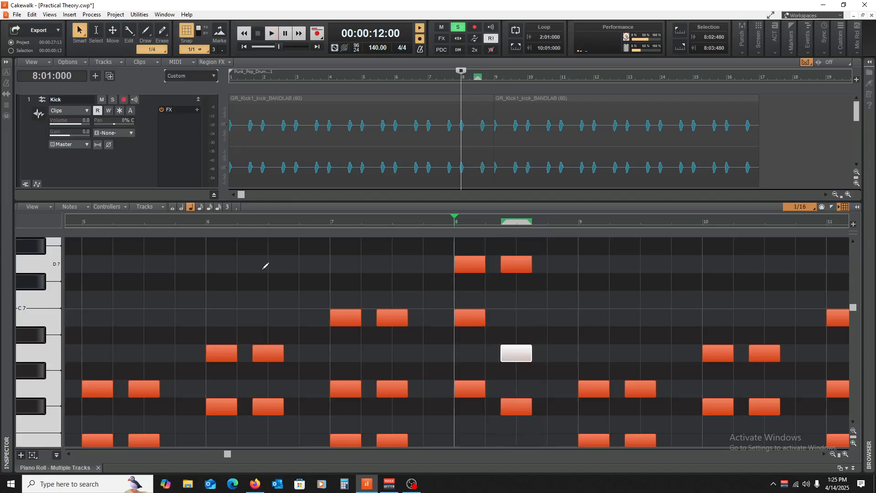
- Clear the solo and play the full mix from measure 8 and from just before measure 7
{"action": "left_click", "coordinate": [464, 28]}
{"action": "key", "text": "space"}
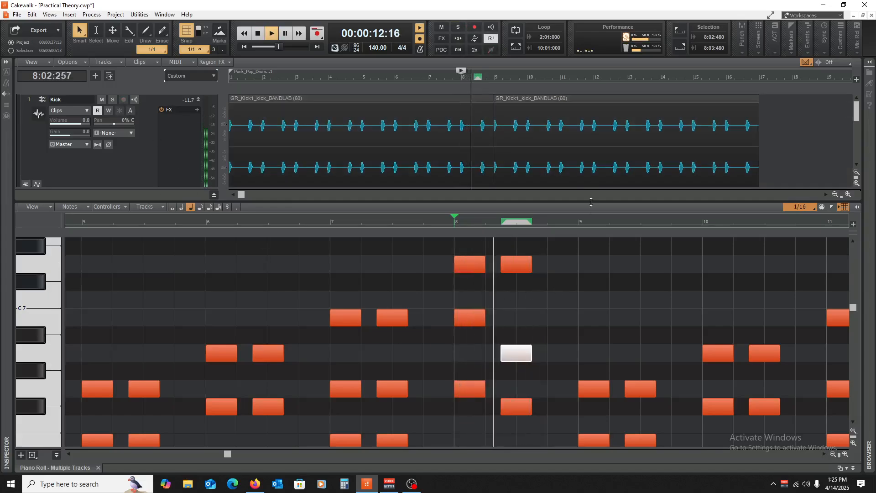
{"action": "key", "text": "space"}
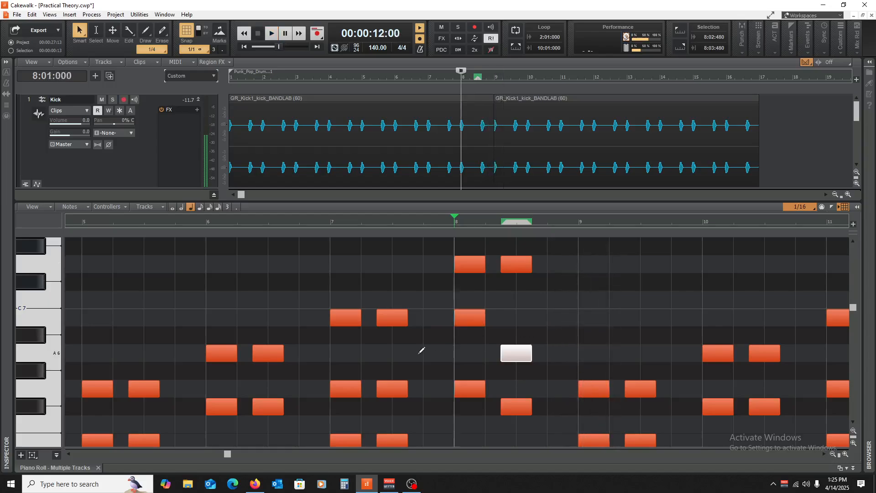
{"action": "left_click", "coordinate": [328, 274]}
{"action": "key", "text": "space"}
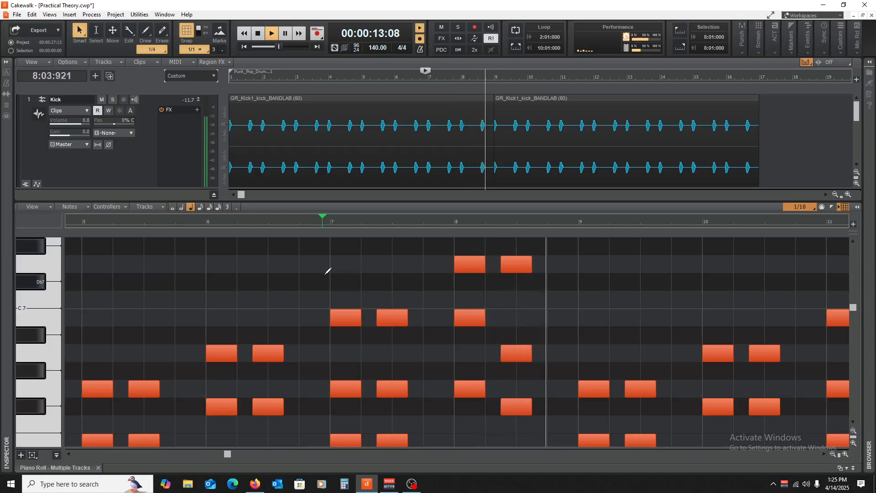
{"action": "key", "text": "space"}
{"action": "key", "text": "space"}
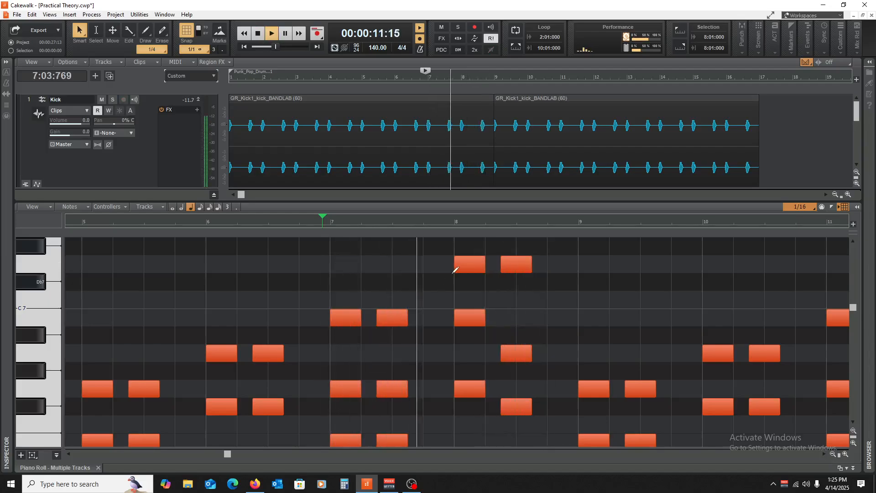
{"action": "key", "text": "space"}
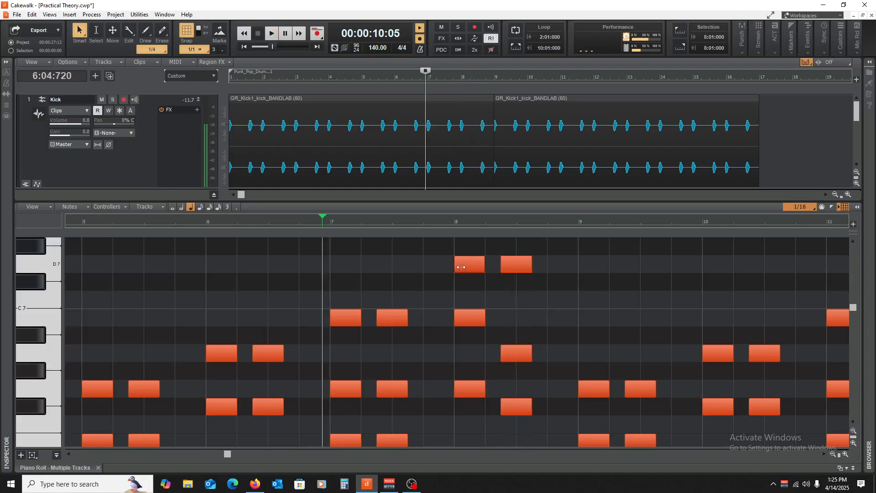
- Raise the top note of the first chord in measure 8 to E7 and play the mix from measure 8
{"action": "left_click", "coordinate": [472, 264]}
{"action": "scroll", "coordinate": [475, 284], "scroll_direction": "up", "scroll_amount": 1}
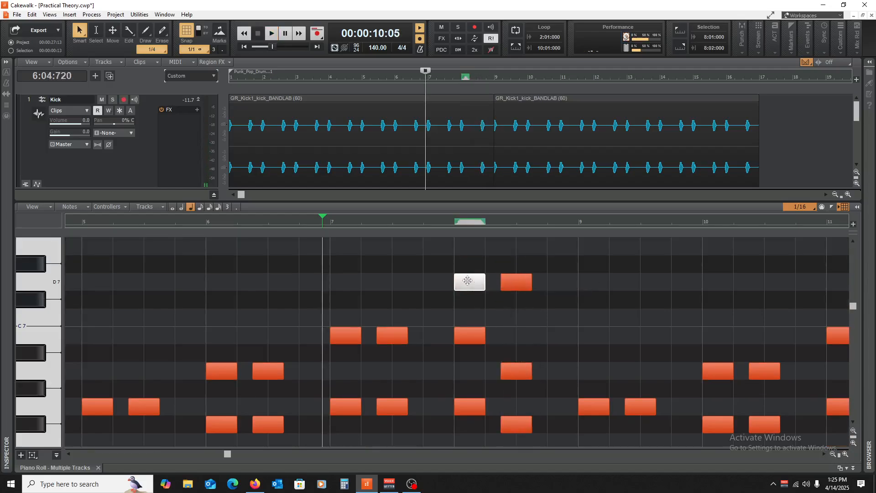
{"action": "left_click_drag", "start_coordinate": [467, 280], "coordinate": [477, 255]}
{"action": "left_click", "coordinate": [462, 287]}
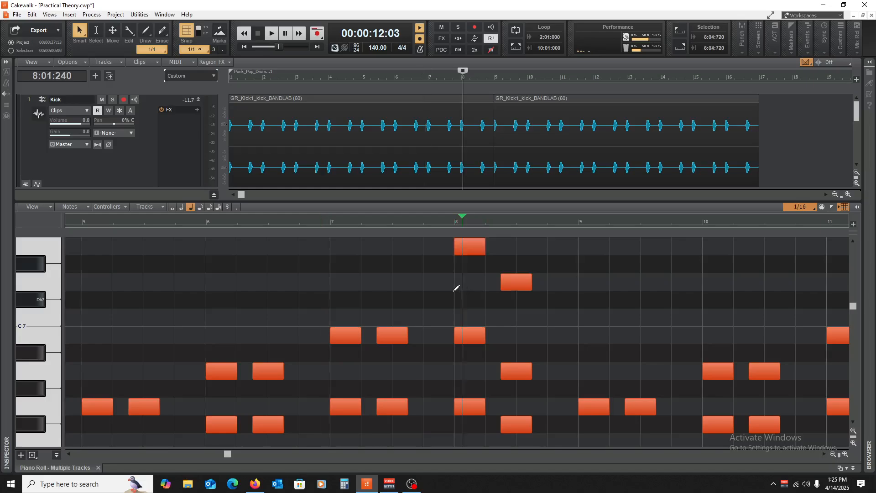
{"action": "left_click", "coordinate": [466, 299]}
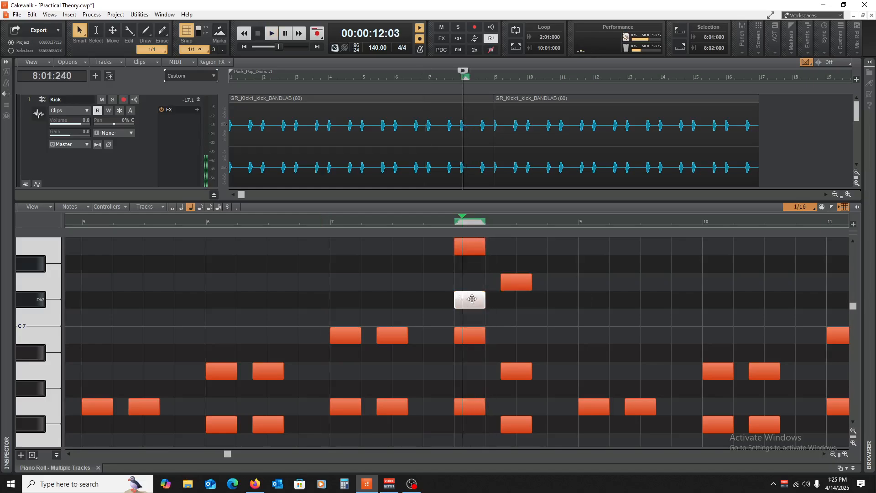
{"action": "key", "text": "space"}
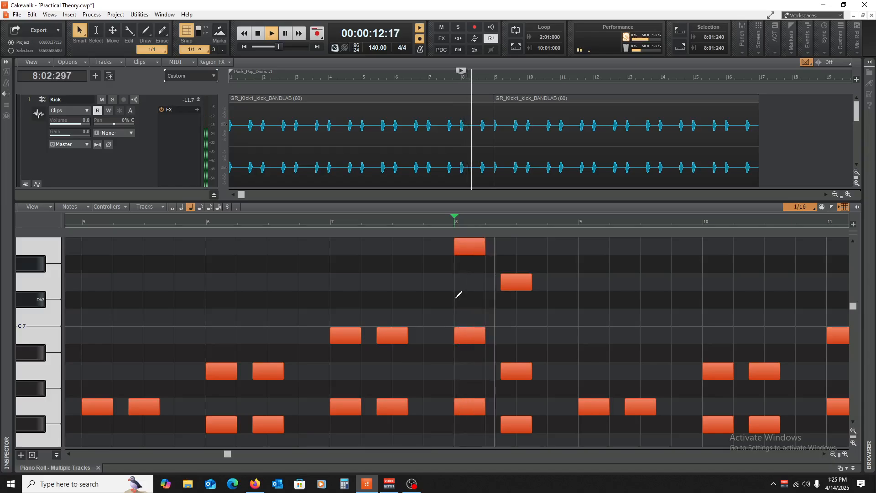
{"action": "key", "text": "space"}
{"action": "key", "text": "space"}
{"action": "key", "text": "space"}
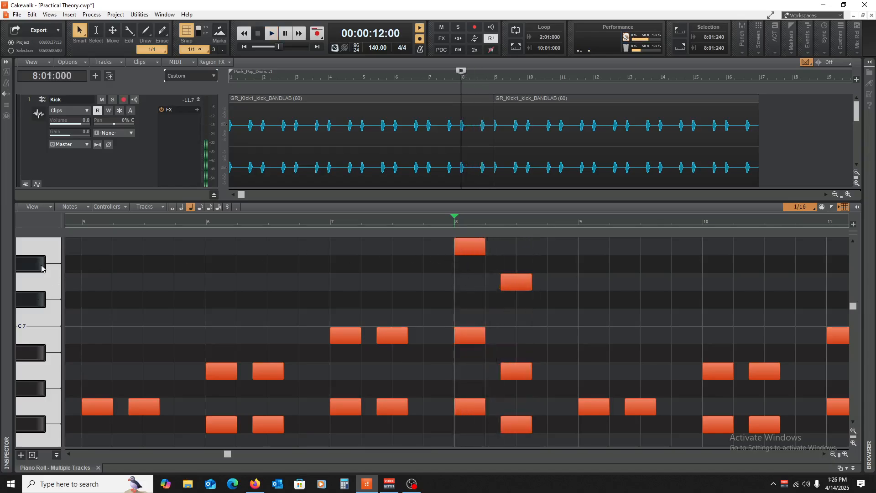
{"action": "left_click", "coordinate": [32, 253]}
{"action": "key", "text": "space"}
{"action": "key", "text": "space"}
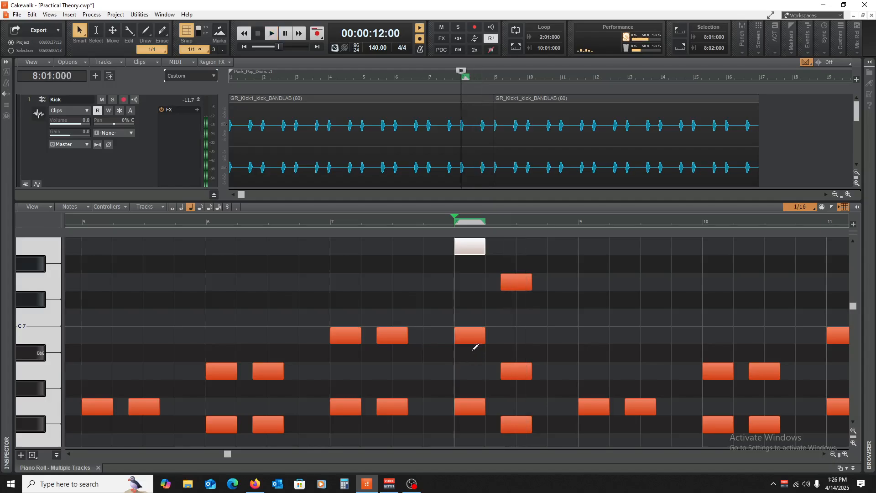
- Lower the B6 note of the first chord in measure 8 to A6 and play from measure 8
{"action": "left_click_drag", "start_coordinate": [470, 339], "coordinate": [470, 370]}
{"action": "key", "text": "space"}
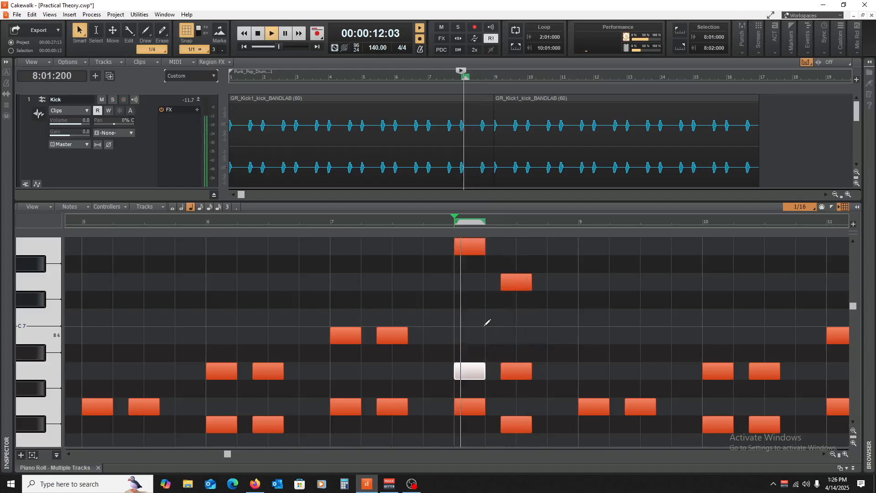
{"action": "key", "text": "space"}
{"action": "scroll", "coordinate": [488, 322], "scroll_direction": "down", "scroll_amount": 3}
{"action": "key", "text": "space"}
{"action": "key", "text": "space"}
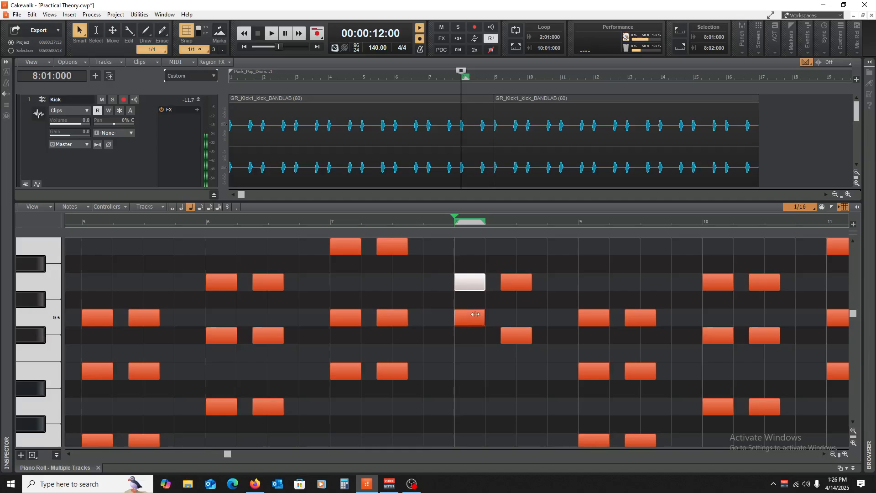
- Try the G6 note of measure 8's first chord at D6, playing the mix from measure 8
{"action": "left_click", "coordinate": [469, 317]}
{"action": "left_click_drag", "start_coordinate": [469, 318], "coordinate": [469, 406]}
{"action": "key", "text": "space"}
{"action": "key", "text": "space"}
{"action": "key", "text": "space"}
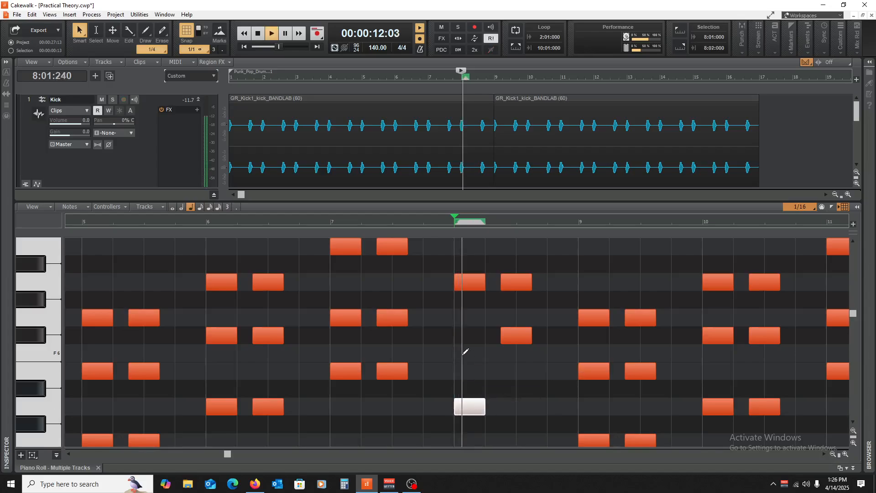
{"action": "key", "text": "space"}
{"action": "key", "text": "space"}
{"action": "key", "text": "space"}
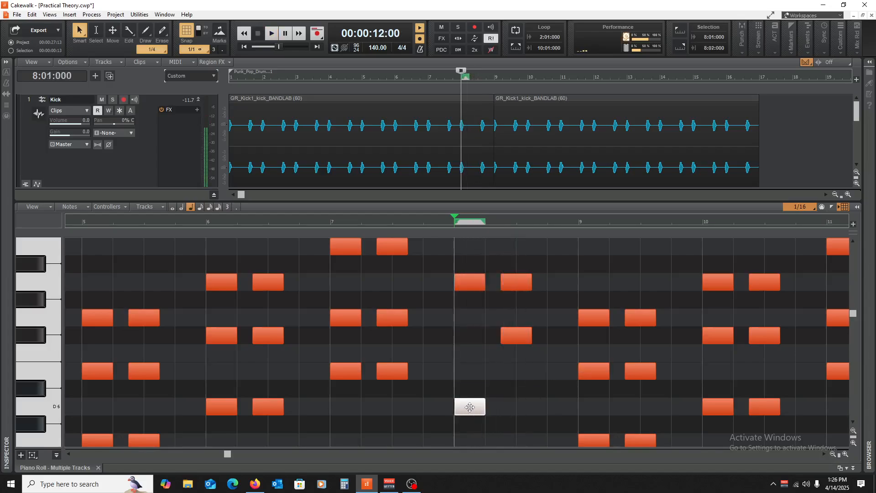
- Return the lowered note of measure 8's first chord to G6 and play it
{"action": "left_click_drag", "start_coordinate": [470, 407], "coordinate": [462, 318]}
{"action": "key", "text": "space"}
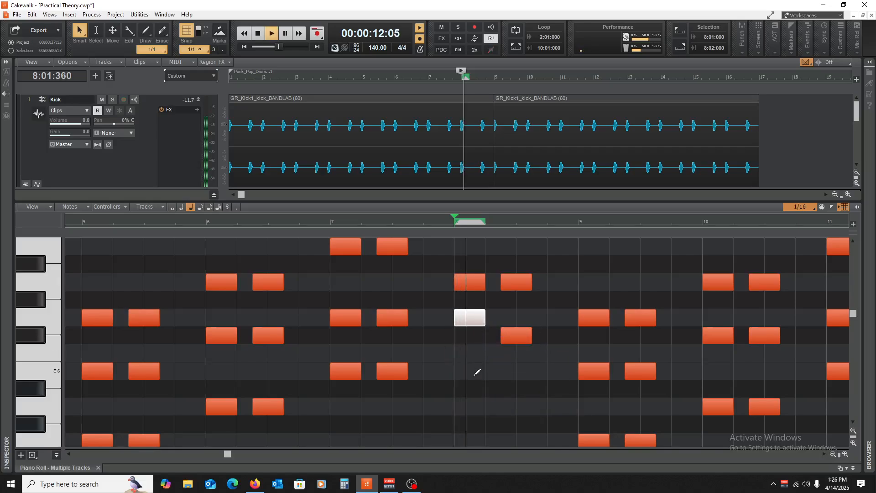
{"action": "key", "text": "space"}
- Sound the E7 and D7 keys to compare the top notes of measure 8's chords, and play from measure 8
{"action": "scroll", "coordinate": [474, 368], "scroll_direction": "up", "scroll_amount": 4}
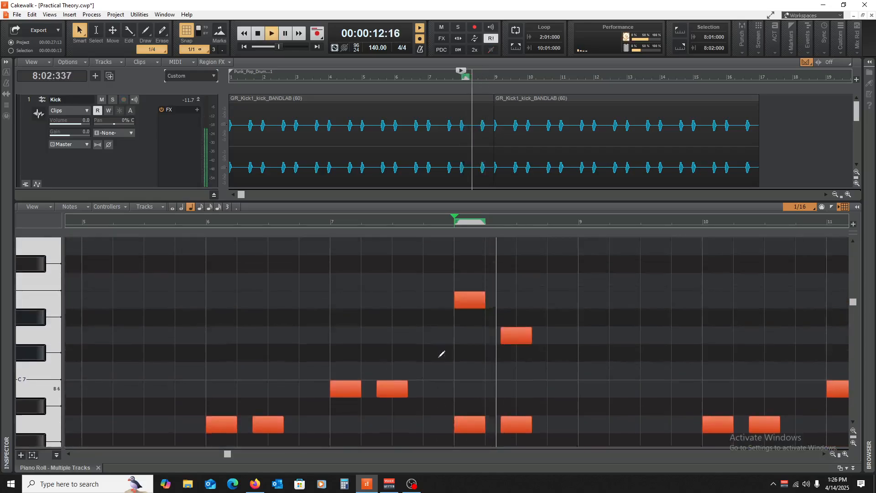
{"action": "left_click", "coordinate": [24, 359]}
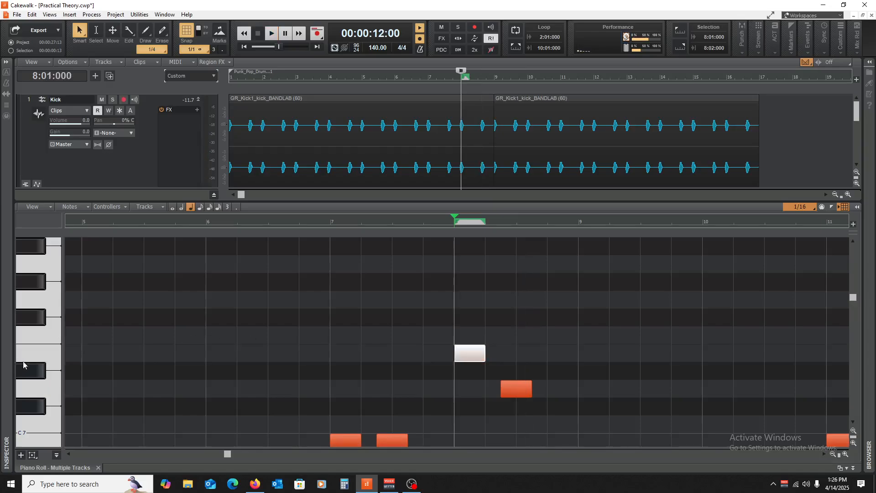
{"action": "left_click", "coordinate": [40, 389]}
{"action": "key", "text": "space"}
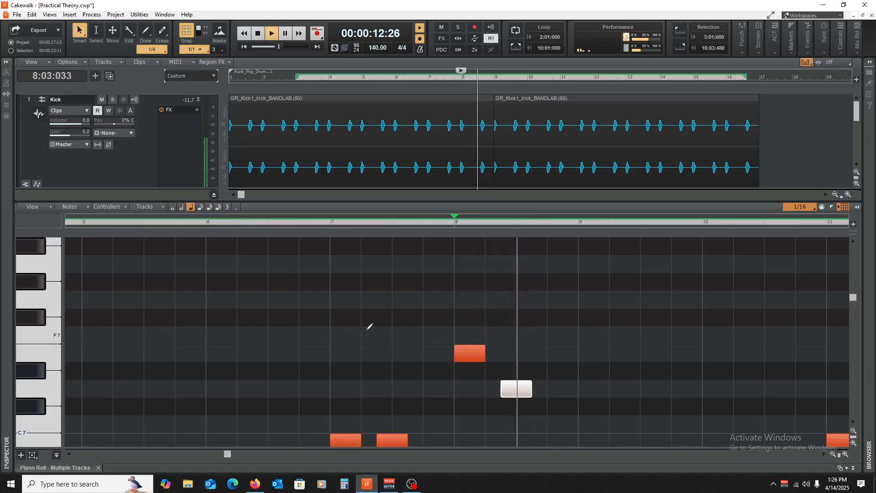
{"action": "scroll", "coordinate": [369, 326], "scroll_direction": "down", "scroll_amount": 4}
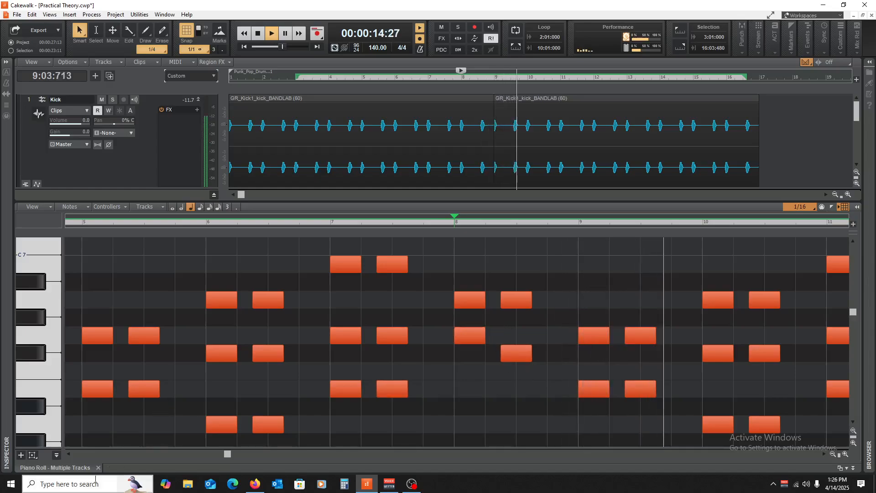
{"action": "key", "text": "space"}
- Play the mix from measure 6 and delete the E7 note from the first chord in measure 8
{"action": "left_click", "coordinate": [215, 263]}
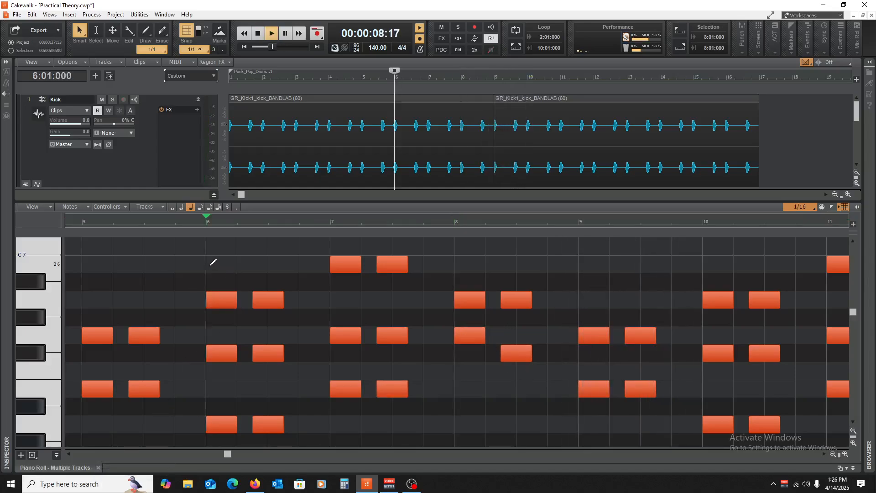
{"action": "key", "text": "space"}
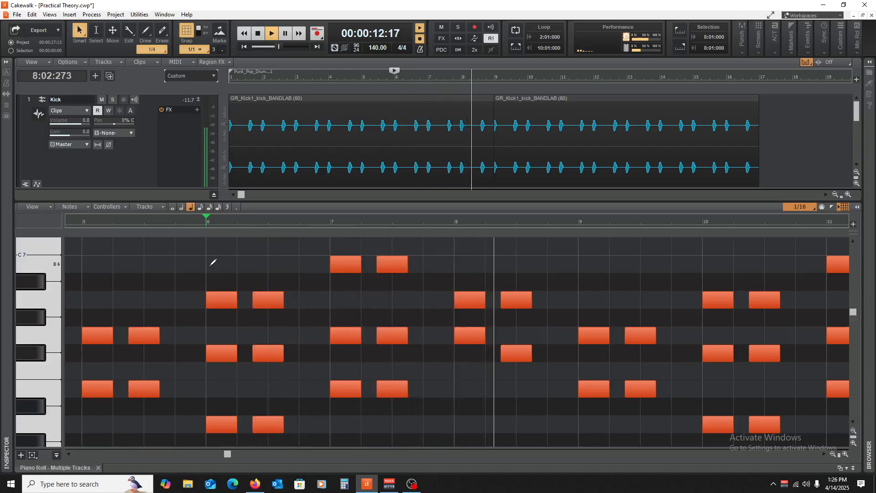
{"action": "scroll", "coordinate": [406, 323], "scroll_direction": "up", "scroll_amount": 5}
{"action": "key", "text": "space"}
{"action": "key", "text": "space"}
{"action": "right_click", "coordinate": [469, 268]}
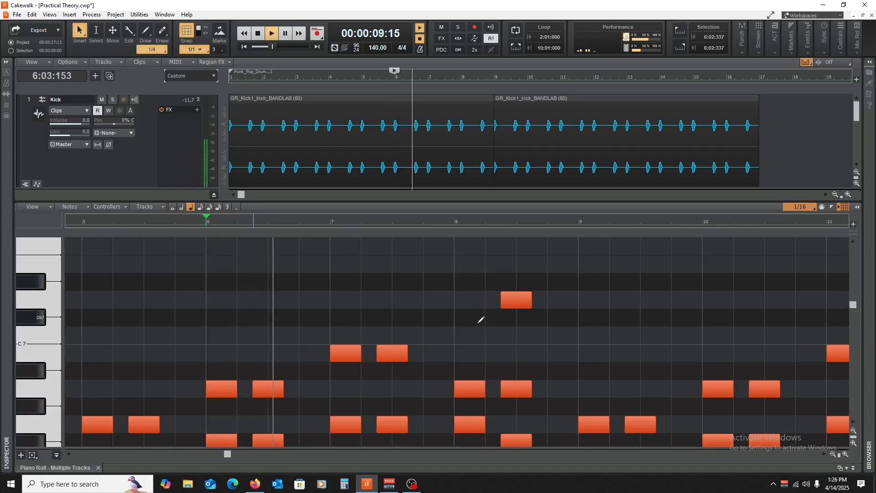
- Copy the A6 note of measure 8's first chord up to D7 and play the result from measure 8
{"action": "scroll", "coordinate": [473, 350], "scroll_direction": "down", "scroll_amount": 1}
{"action": "scroll", "coordinate": [472, 350], "scroll_direction": "down", "scroll_amount": 2}
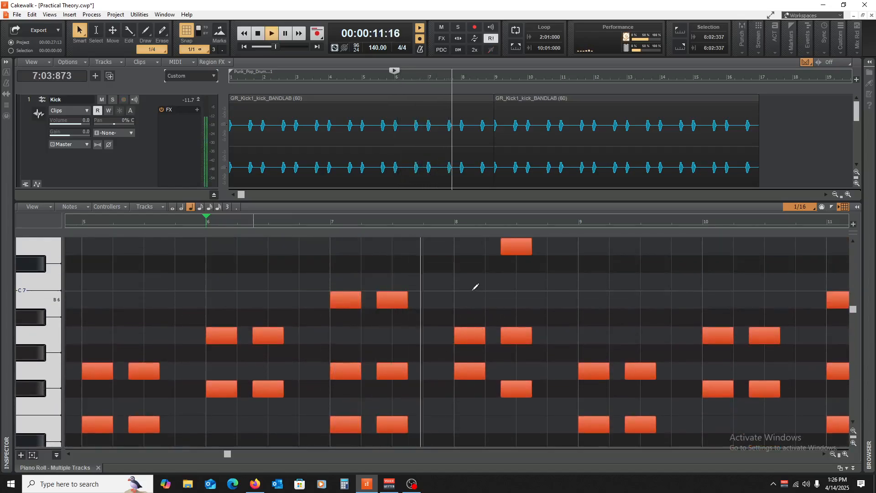
{"action": "key", "text": "space"}
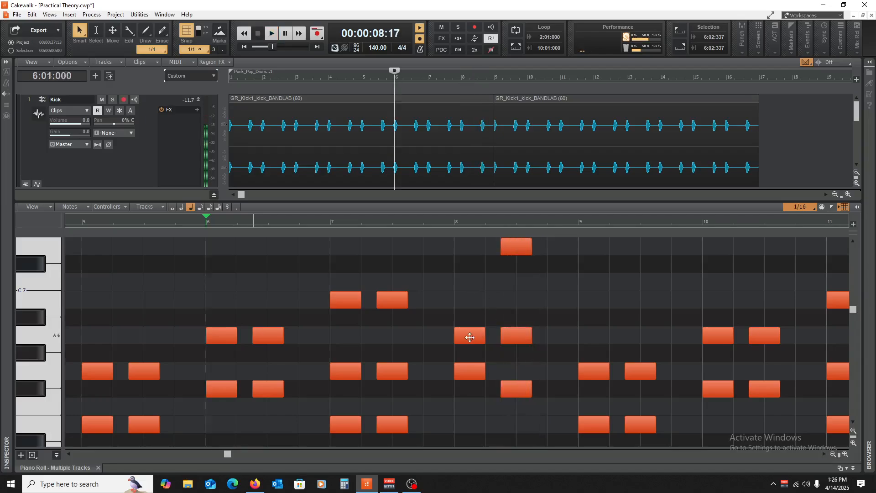
{"action": "left_click_drag", "start_coordinate": [469, 342], "coordinate": [469, 253]}
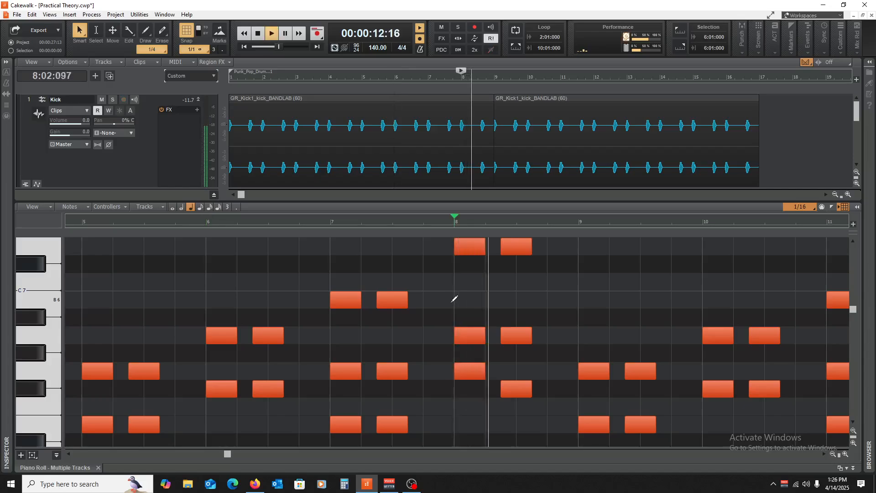
{"action": "key", "text": "space"}
{"action": "key", "text": "space"}
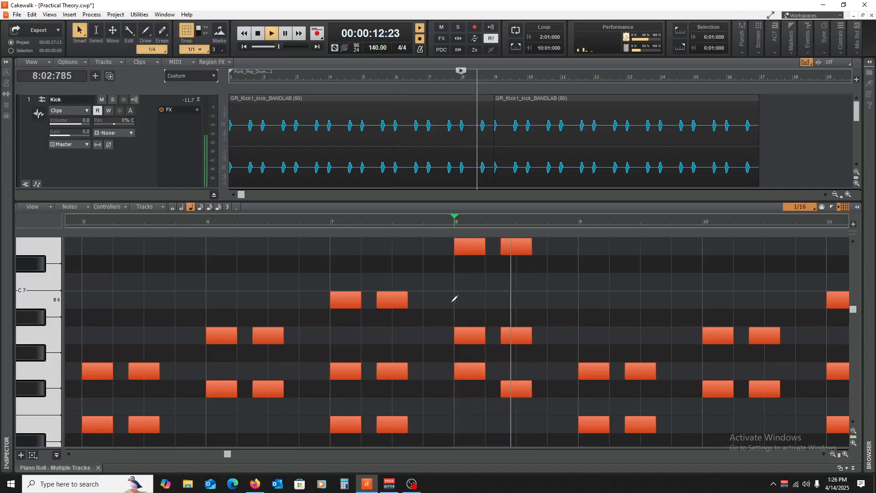
{"action": "key", "text": "space"}
{"action": "key", "text": "space"}
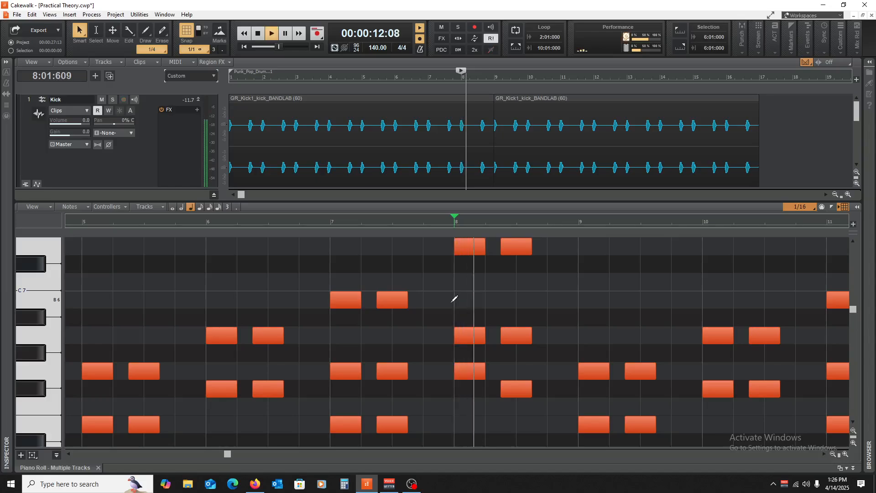
{"action": "key", "text": "space"}
- Close the piano roll and delete the Keys clips at measures 13 and 9
{"action": "left_click", "coordinate": [97, 467]}
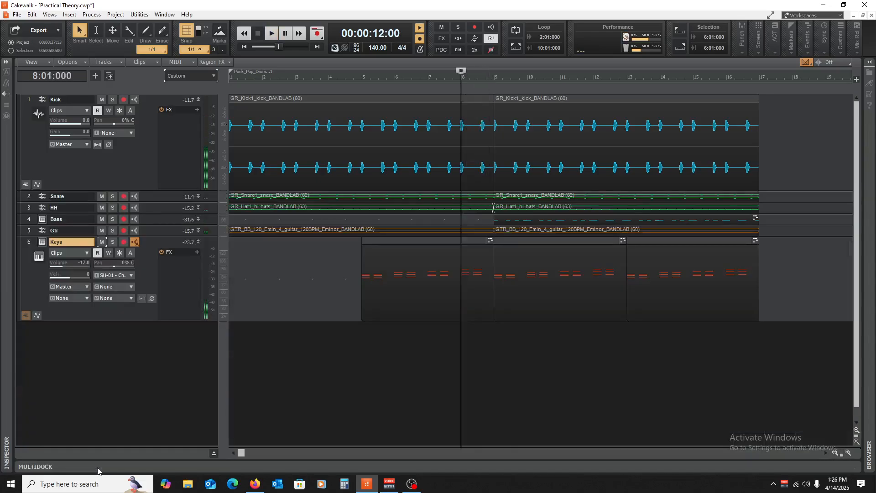
{"action": "left_click", "coordinate": [686, 266]}
{"action": "key", "text": "Delete"}
{"action": "left_click", "coordinate": [556, 274]}
{"action": "key", "text": "Delete"}
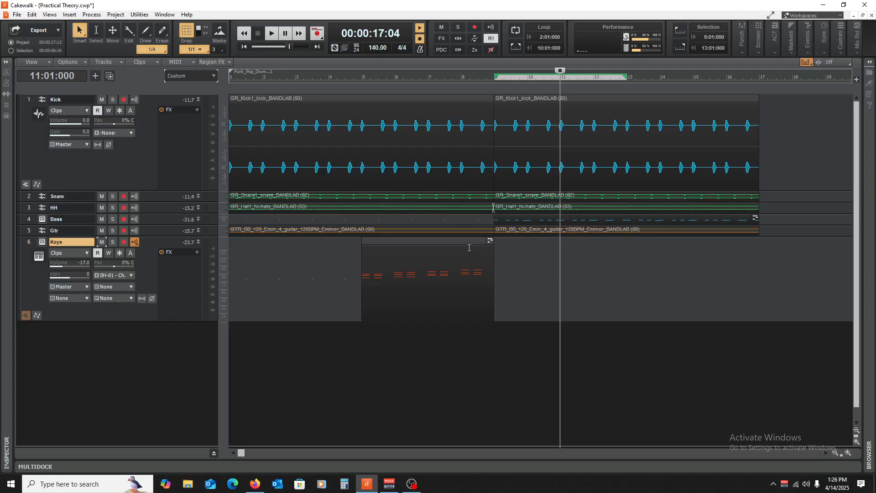
- Extend the Keys clip at measure 5 by repeating it through the end of measure 16, and return to the project start
{"action": "left_click_drag", "start_coordinate": [383, 241], "coordinate": [654, 250]}
{"action": "left_click", "coordinate": [392, 344]}
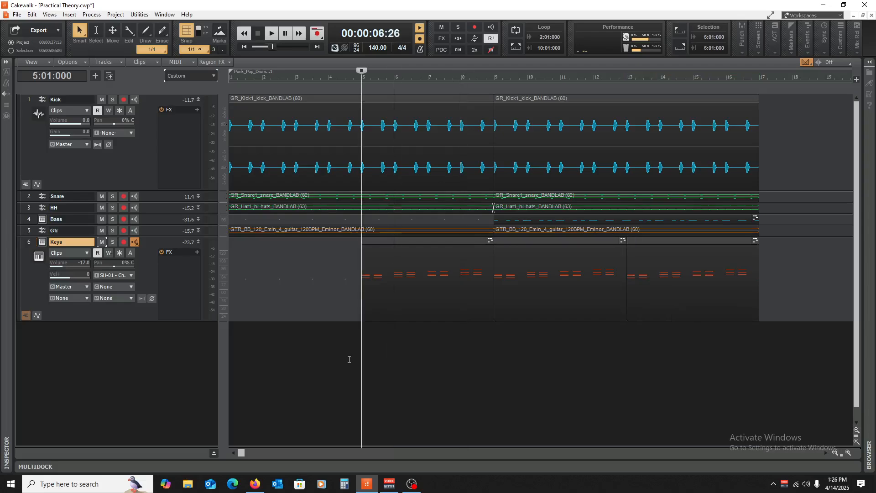
{"action": "key", "text": "ctrl+Home"}
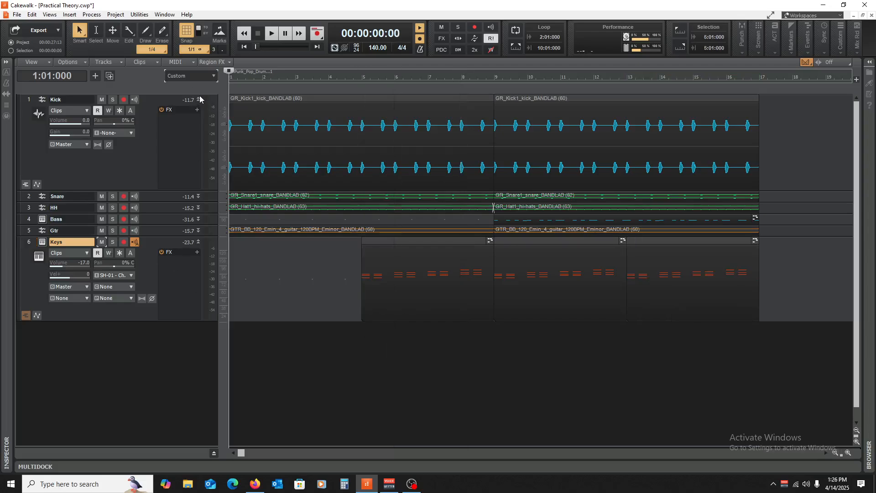
- Collapse the Kick track to a minimal height, clear the time selection and return playback to the project start
{"action": "left_click", "coordinate": [199, 100]}
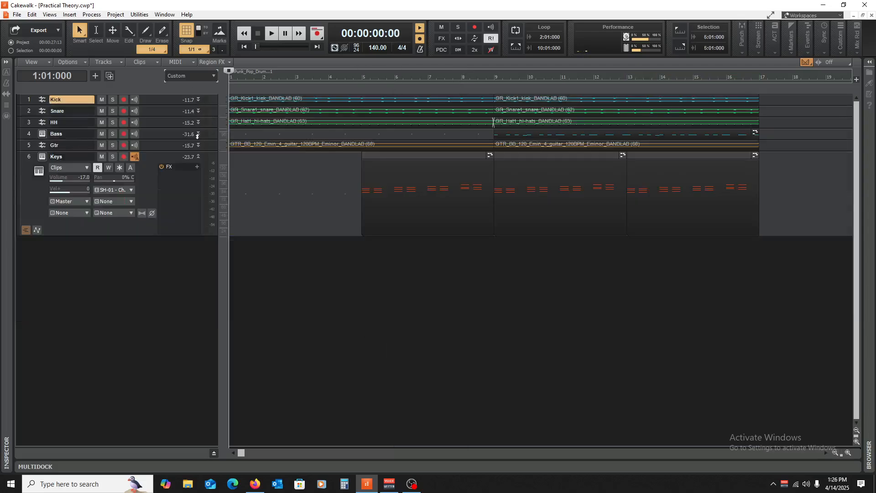
{"action": "left_click", "coordinate": [375, 312]}
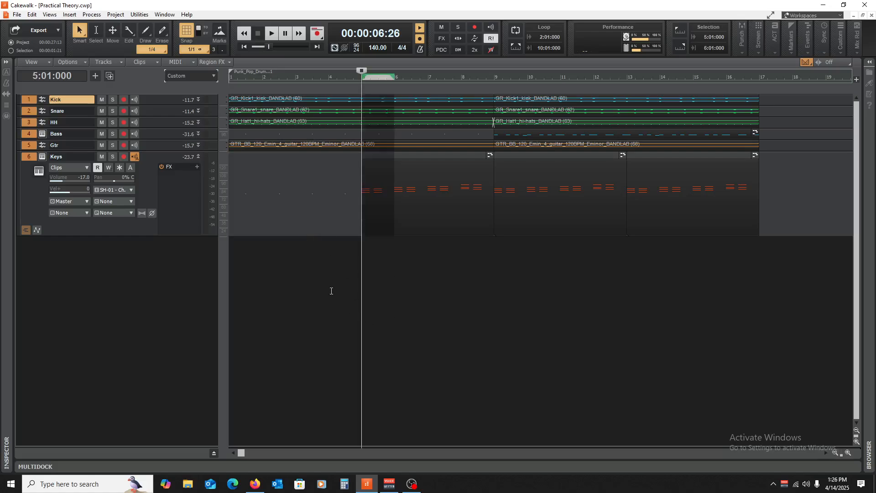
{"action": "left_click", "coordinate": [343, 296]}
{"action": "left_click", "coordinate": [348, 282]}
{"action": "key", "text": "w"}
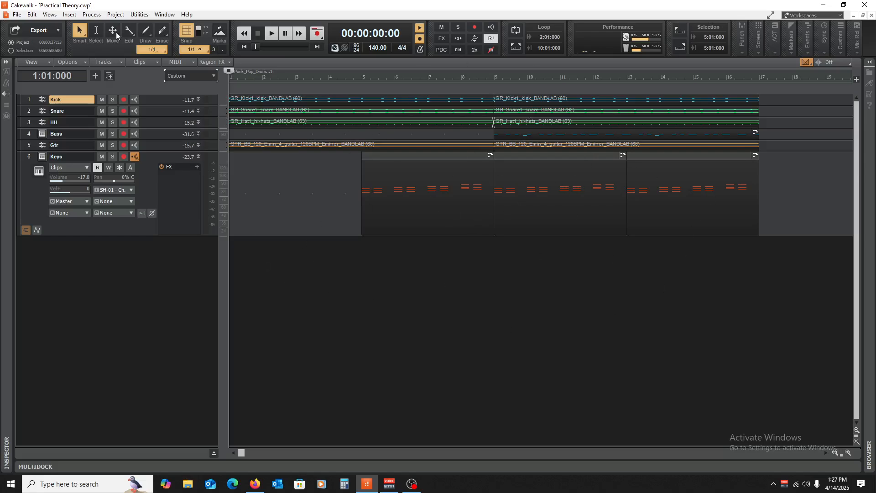
- Look through the Band Lab Sounds folder of the Slate Digital library in the media browser, and close the browser
{"action": "left_click", "coordinate": [69, 15]}
{"action": "left_click", "coordinate": [69, 15]}
{"action": "left_click", "coordinate": [869, 61]}
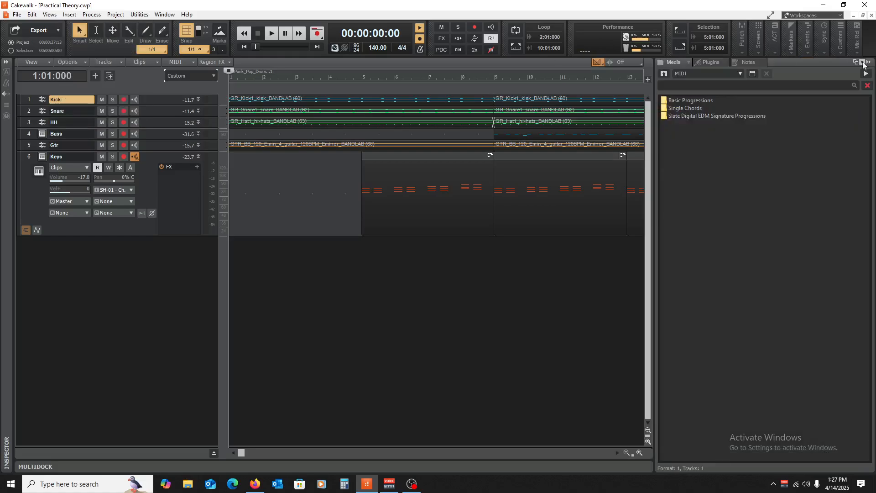
{"action": "left_click", "coordinate": [664, 75]}
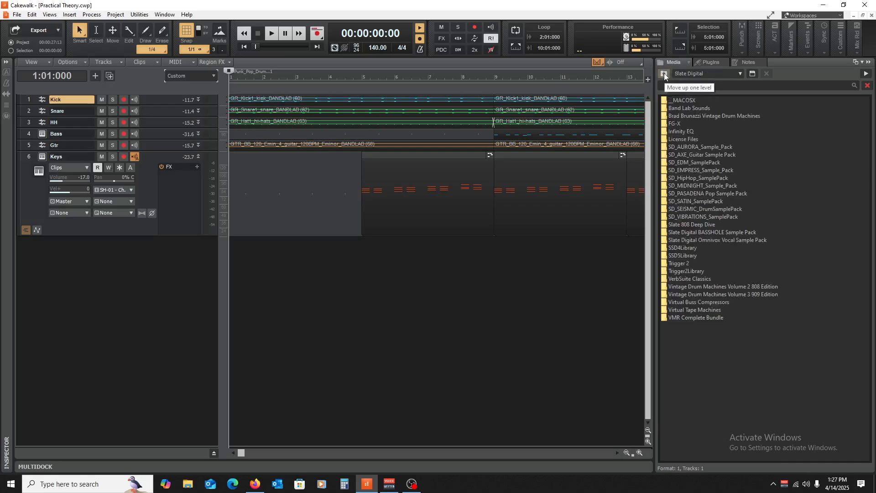
{"action": "double_click", "coordinate": [688, 109]}
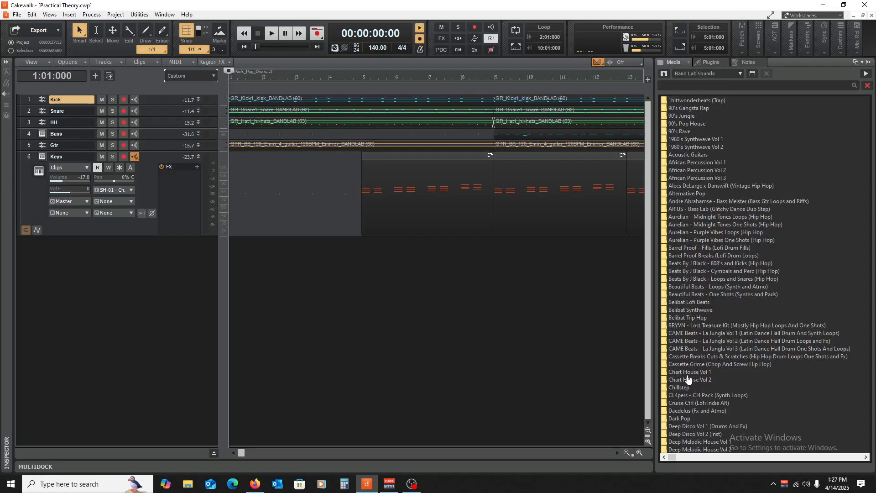
{"action": "scroll", "coordinate": [691, 361], "scroll_direction": "down", "scroll_amount": 15}
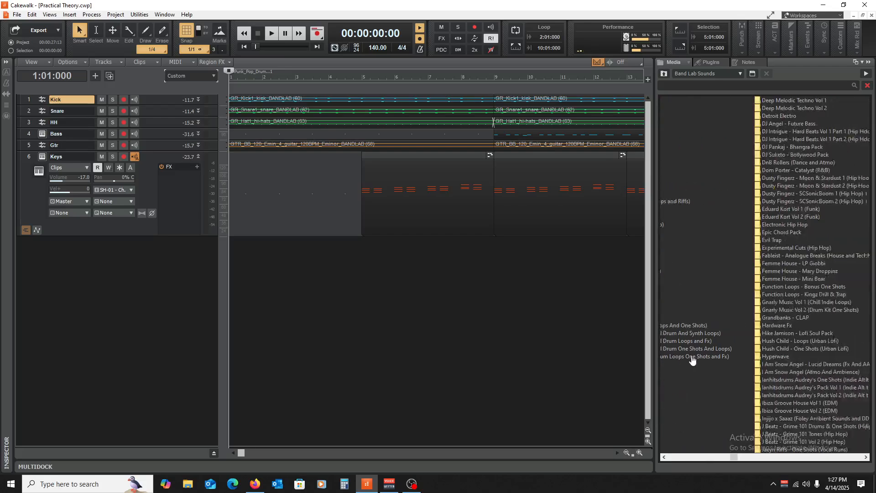
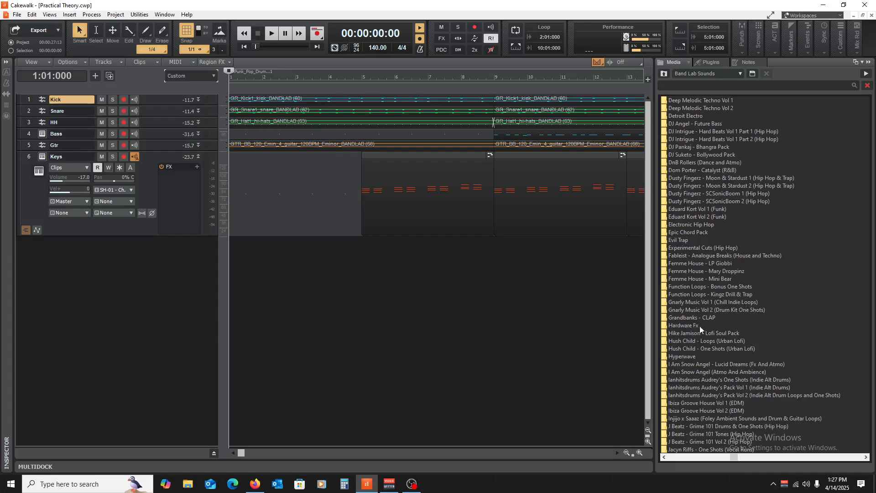
{"action": "left_click", "coordinate": [868, 61]}
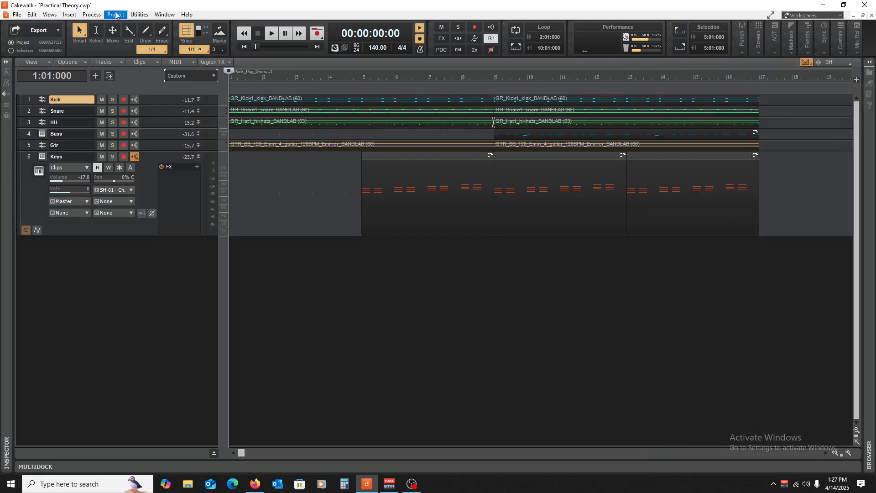
- Insert the Massive soft synth on a new instrument track
{"action": "left_click", "coordinate": [69, 14]}
{"action": "left_click", "coordinate": [83, 43]}
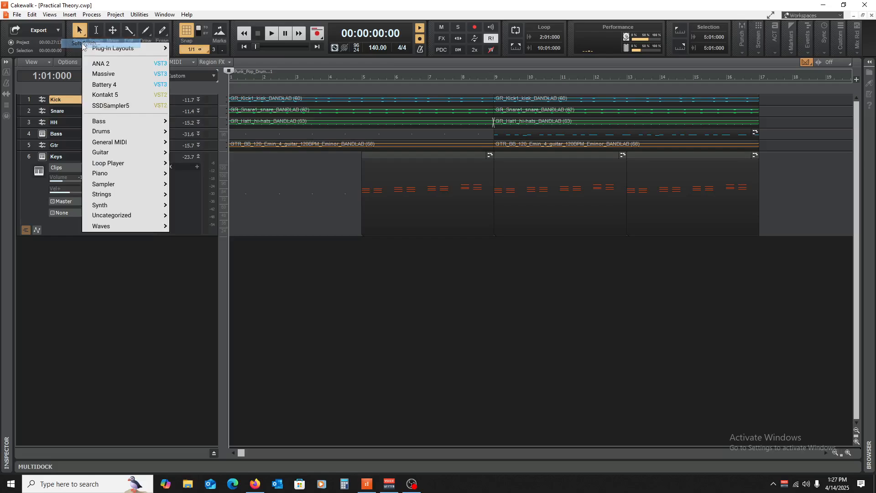
{"action": "left_click", "coordinate": [114, 74]}
{"action": "left_click", "coordinate": [530, 157]}
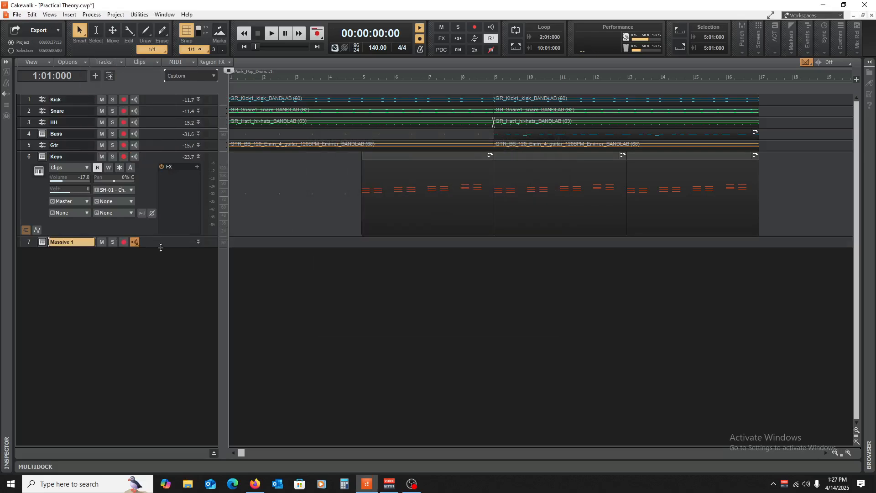
- Expand the Massive 1 track, set its input to SH-01 MIDI Ch. 1 and route its output to Master
{"action": "left_click_drag", "start_coordinate": [155, 246], "coordinate": [135, 347]}
{"action": "left_click", "coordinate": [119, 275]}
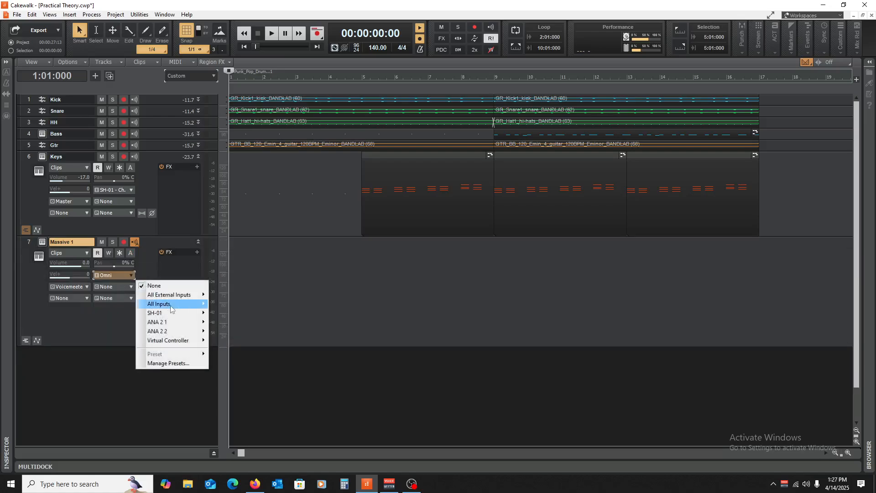
{"action": "mouse_move", "coordinate": [172, 312]}
{"action": "left_click", "coordinate": [237, 321]}
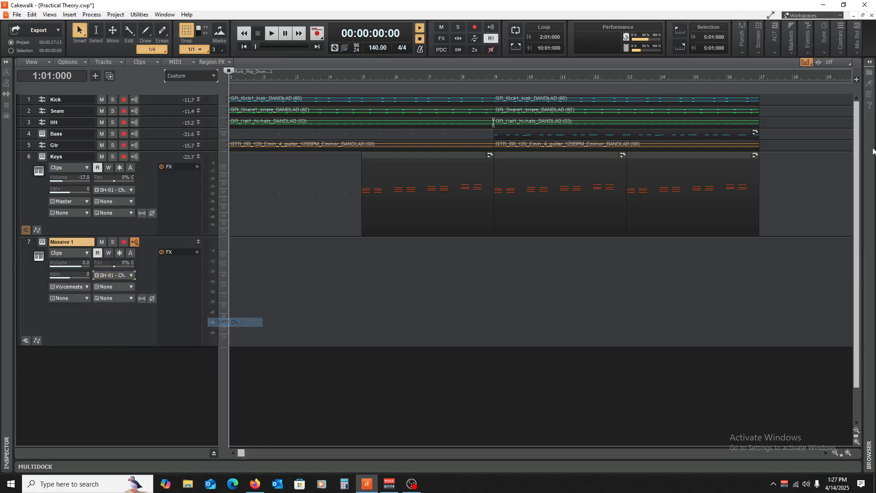
{"action": "left_click", "coordinate": [68, 286]}
{"action": "left_click", "coordinate": [128, 226]}
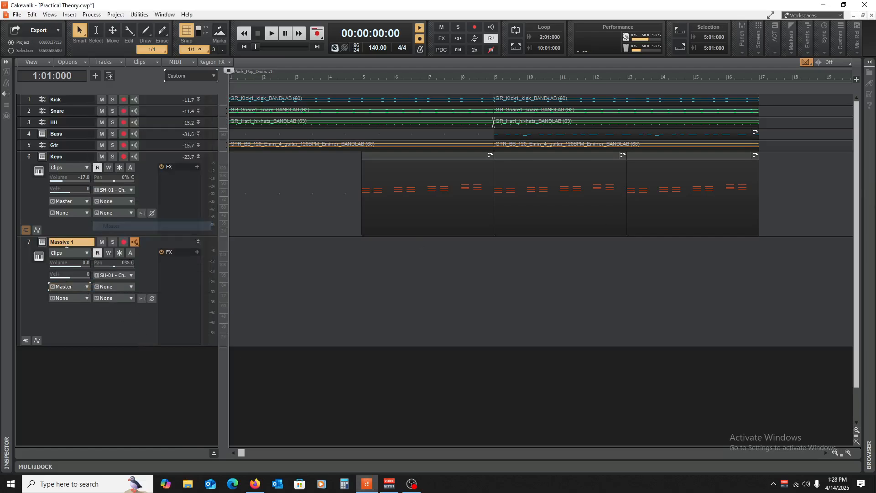
- Open the Massive sound browser, filter the sounds by the Synth Pad type and reposition the plug-in window
{"action": "left_click", "coordinate": [43, 242]}
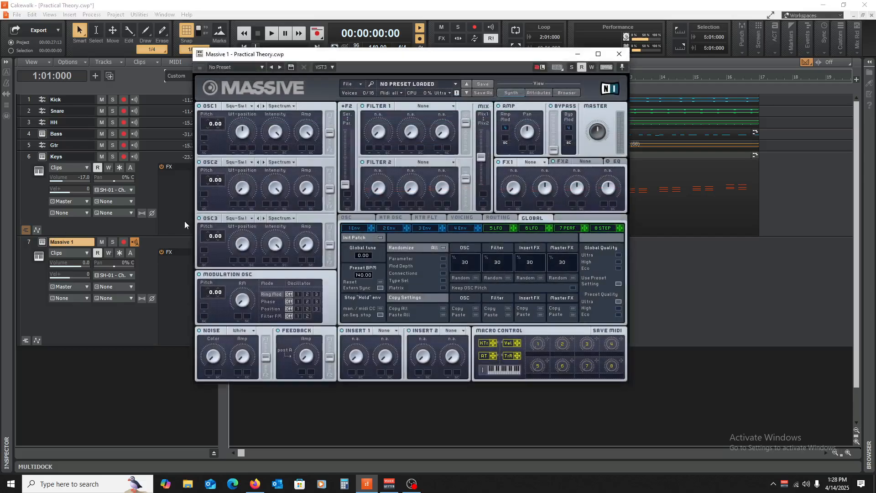
{"action": "left_click", "coordinate": [562, 91]}
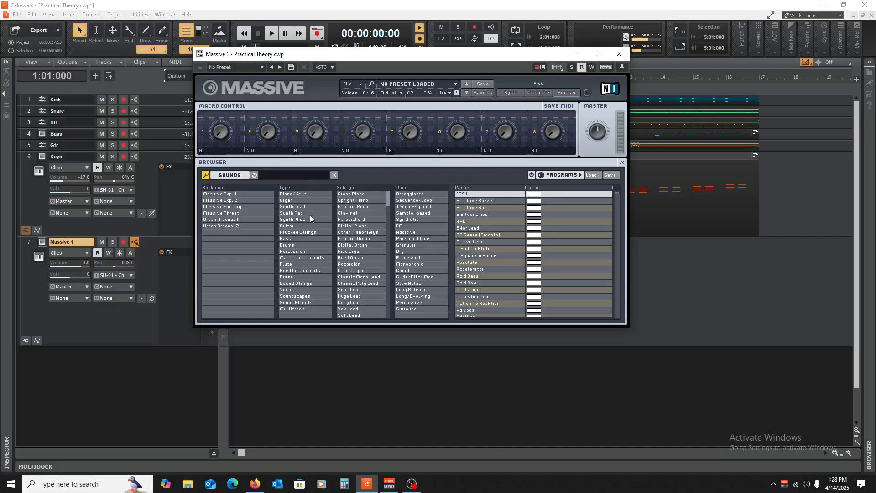
{"action": "left_click", "coordinate": [308, 212]}
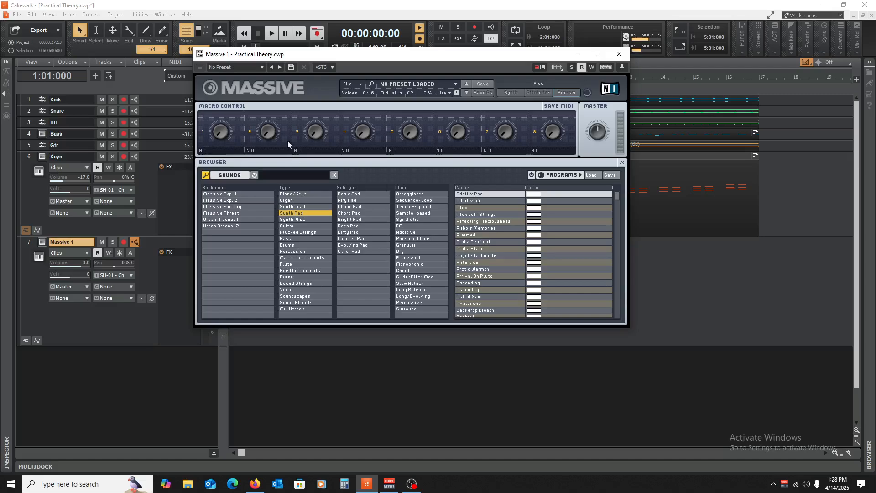
{"action": "left_click_drag", "start_coordinate": [419, 55], "coordinate": [484, 45]}
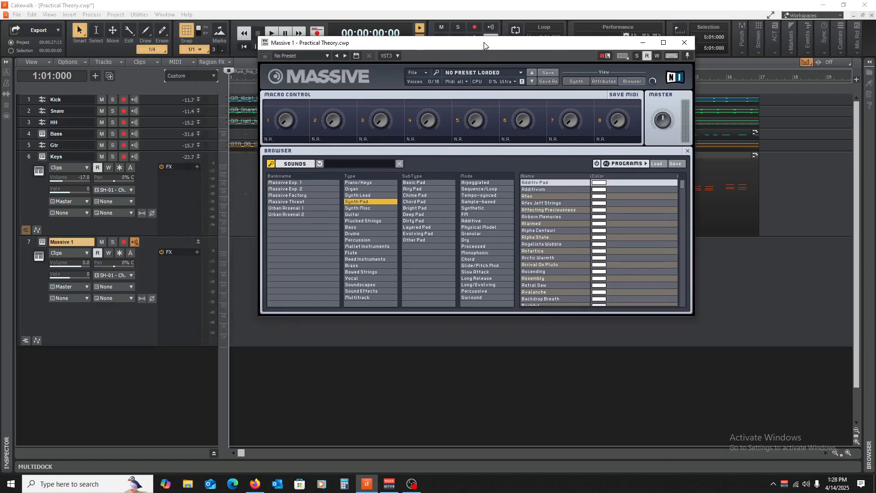
- Open the piano roll view for the Massive 1 track below the tracks
{"action": "left_click", "coordinate": [70, 14]}
{"action": "mouse_move", "coordinate": [88, 40]}
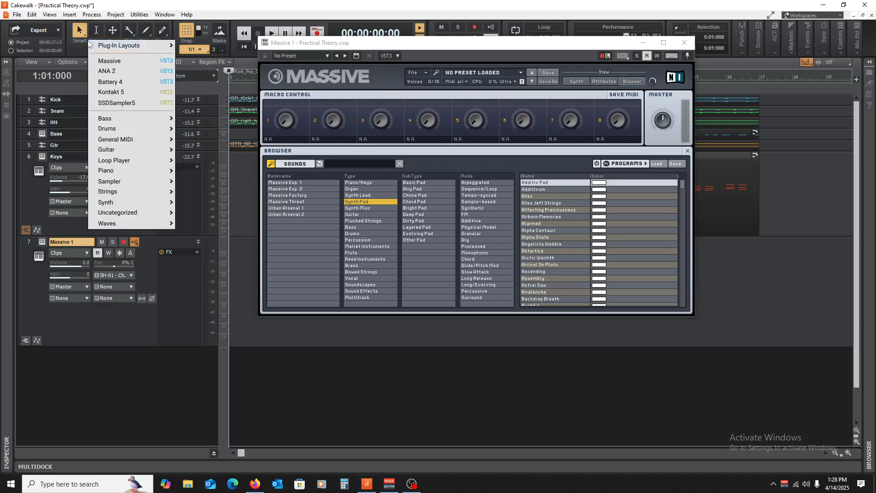
{"action": "left_click", "coordinate": [50, 14]}
{"action": "left_click", "coordinate": [50, 14]}
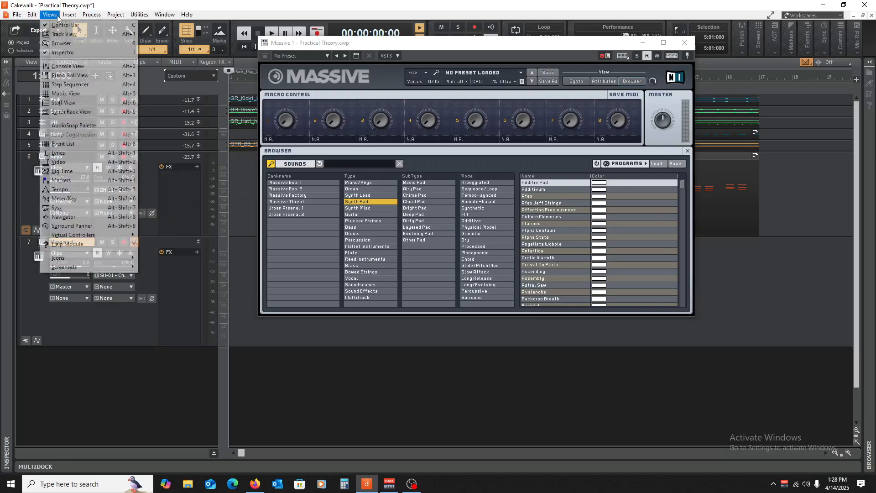
{"action": "left_click", "coordinate": [70, 76]}
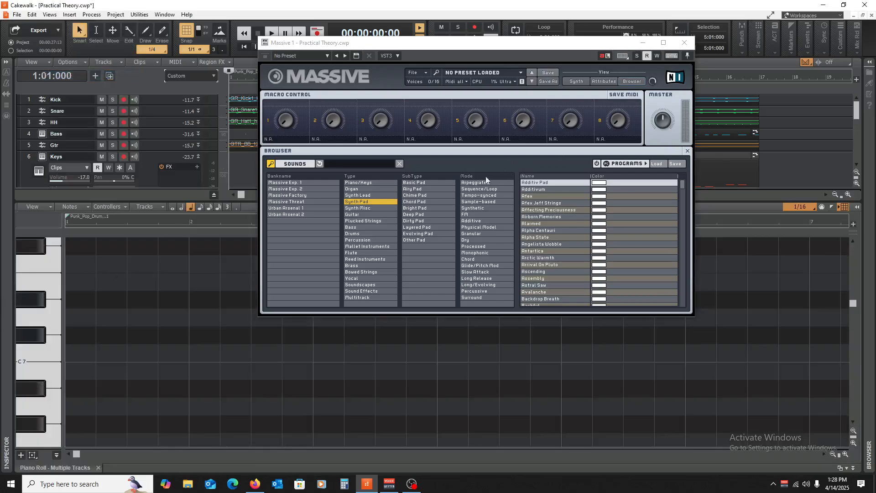
- Audition the Additiv Pad, Additivum, Afex and Afex Jeff Strings presets by sounding piano roll keys
{"action": "left_click", "coordinate": [524, 182]}
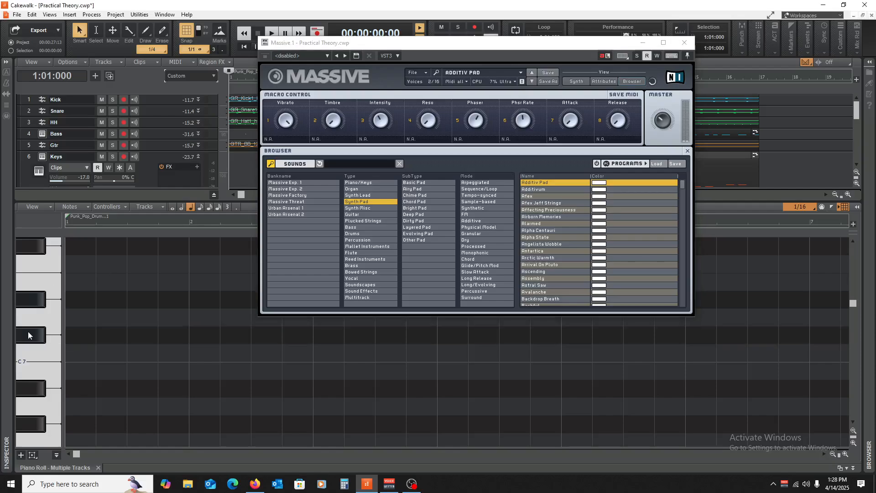
{"action": "scroll", "coordinate": [33, 325], "scroll_direction": "down", "scroll_amount": 1}
{"action": "left_click", "coordinate": [31, 351]}
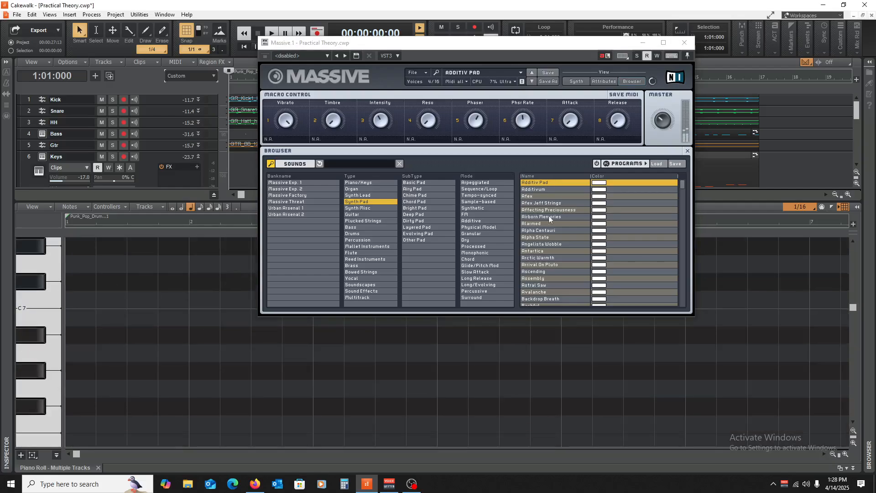
{"action": "left_click", "coordinate": [538, 190]}
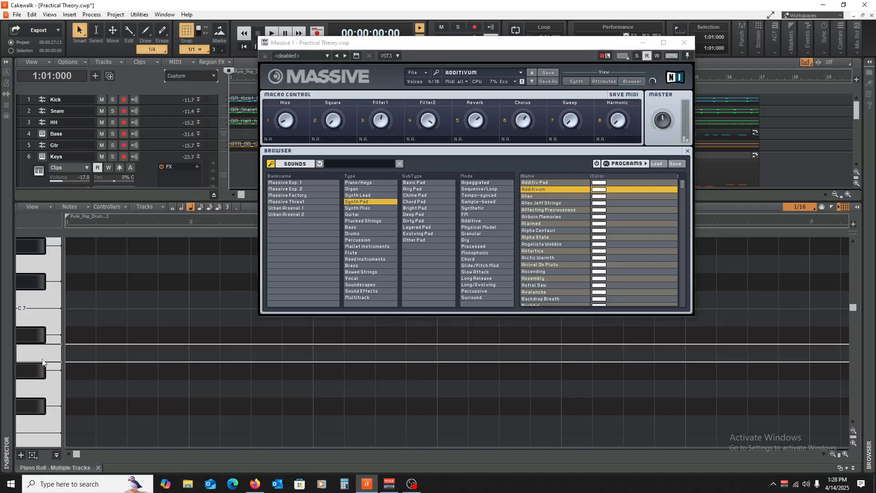
{"action": "left_click", "coordinate": [544, 197]}
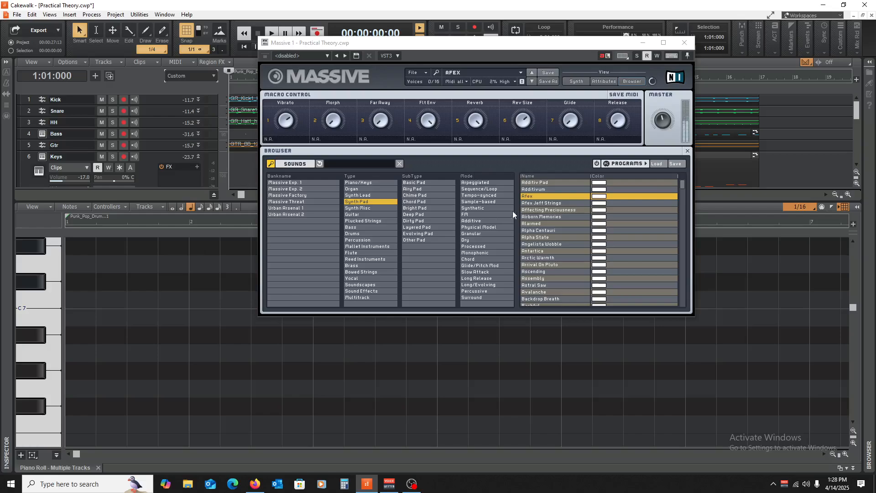
{"action": "left_click", "coordinate": [540, 203]}
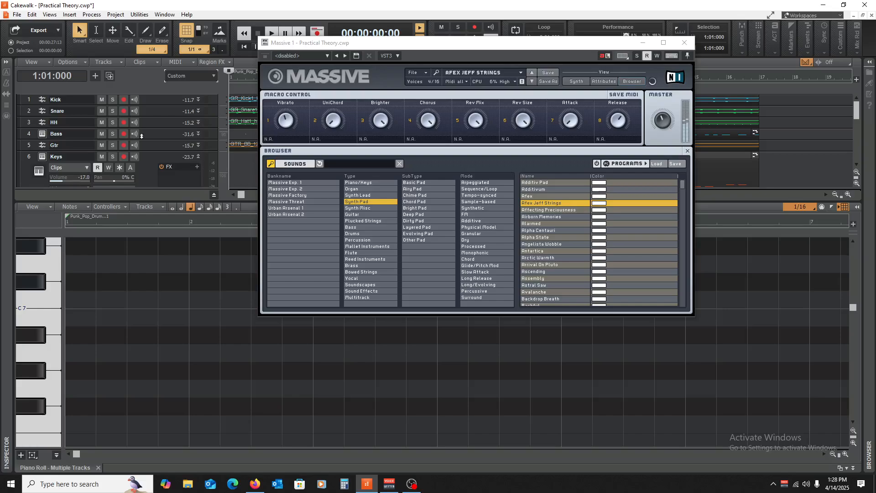
- Lower the Massive 1 track's volume to -10.0 and audition the Affecting Preciousness preset across several keys
{"action": "scroll", "coordinate": [141, 136], "scroll_direction": "down", "scroll_amount": 3}
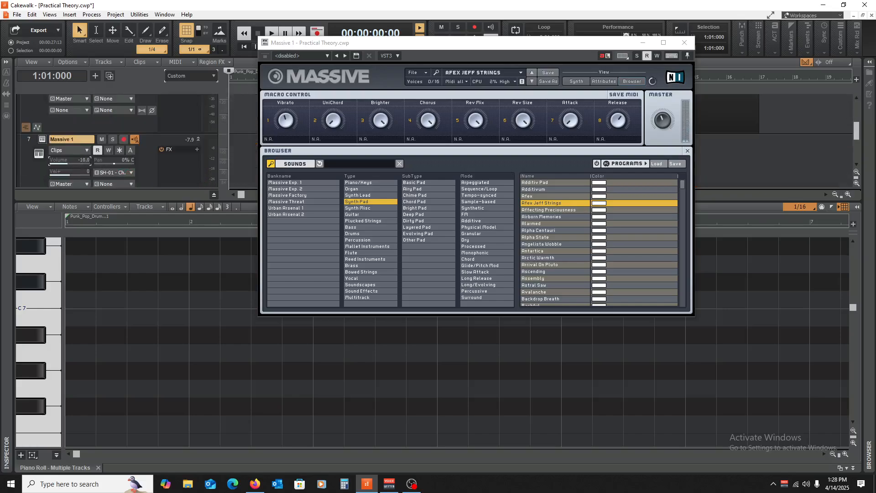
{"action": "left_click", "coordinate": [543, 212]}
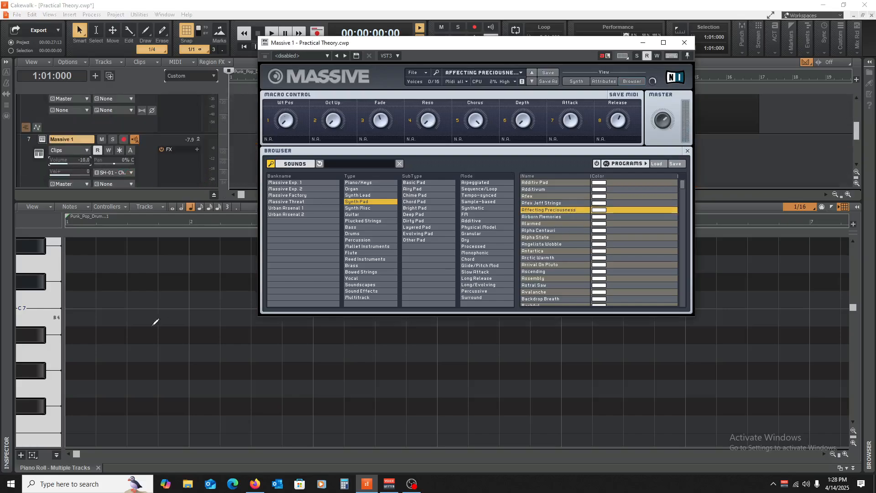
{"action": "left_click_drag", "start_coordinate": [44, 352], "coordinate": [26, 403]}
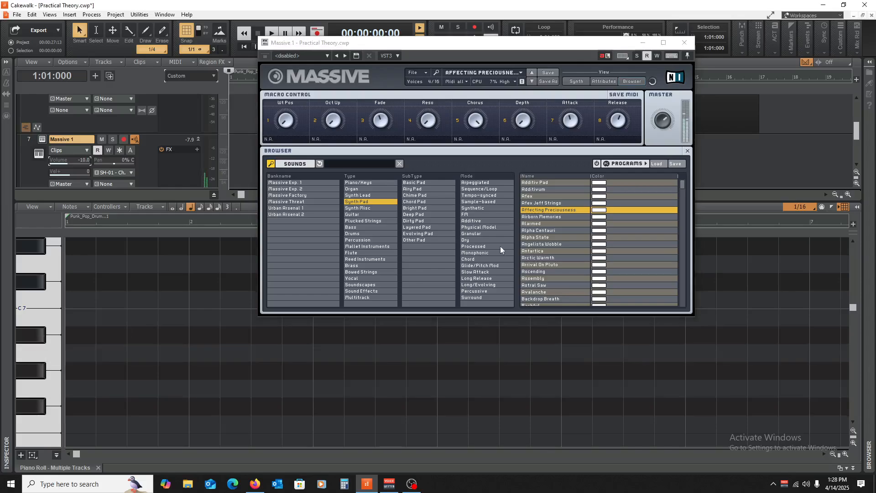
- Audition the Airborn Memories, Alarmed and Alpha Centauri pad presets by sounding a piano roll key for each
{"action": "left_click", "coordinate": [541, 217]}
{"action": "left_click", "coordinate": [33, 396]}
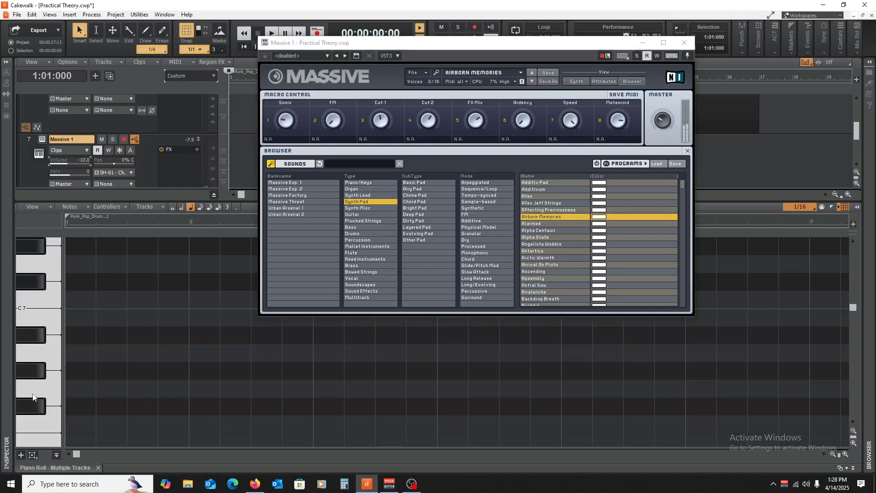
{"action": "left_click", "coordinate": [33, 396]}
{"action": "left_click", "coordinate": [549, 224]}
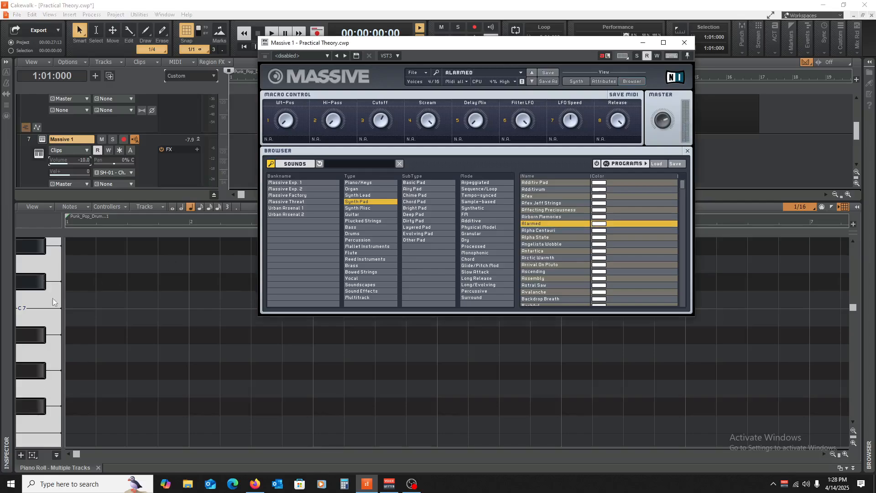
{"action": "left_click", "coordinate": [23, 392]}
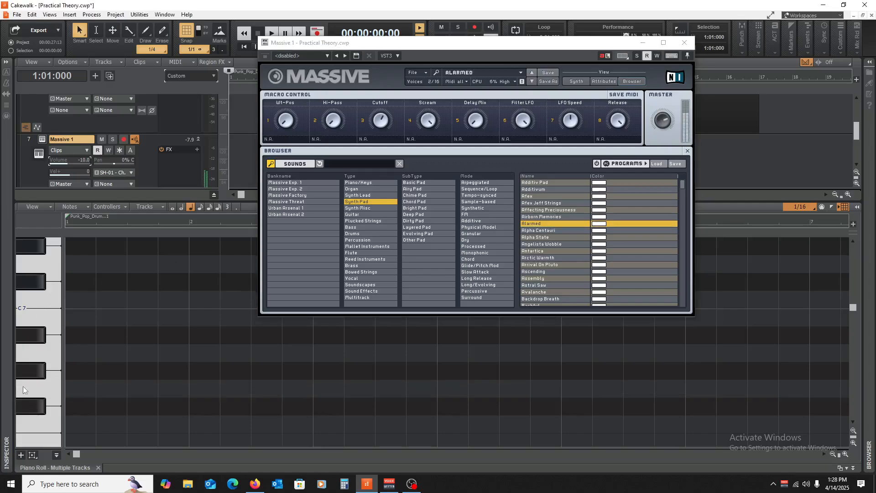
{"action": "left_click", "coordinate": [557, 229]}
{"action": "left_click", "coordinate": [26, 394]}
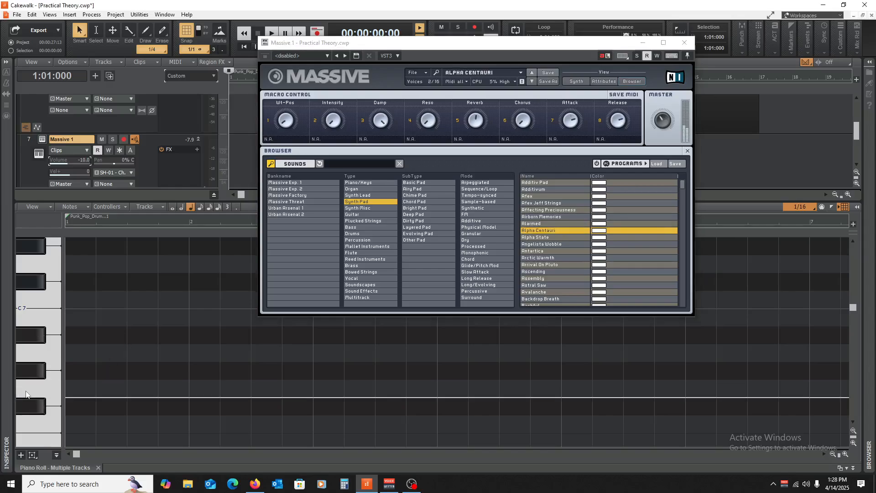
- Audition the Alpha State, Angelista Wobble, Beatique Metals and Bell or Pad presets by sounding piano roll keys
{"action": "left_click", "coordinate": [581, 238]}
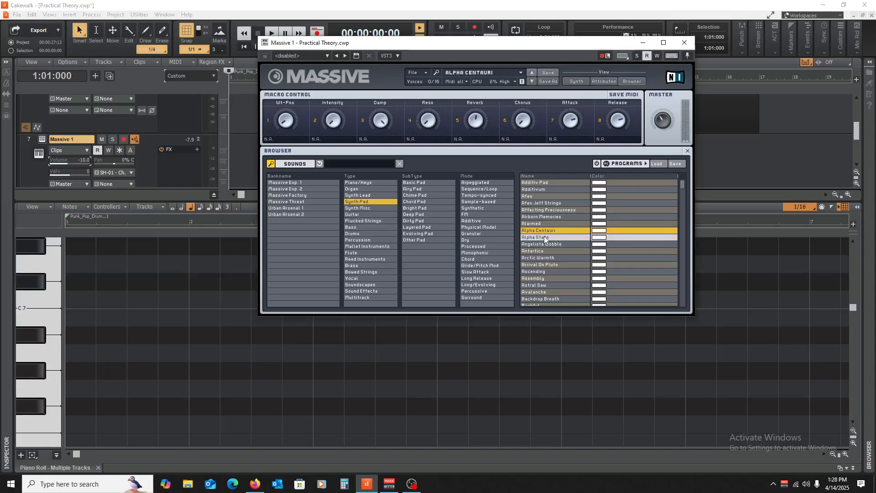
{"action": "left_click", "coordinate": [23, 411]}
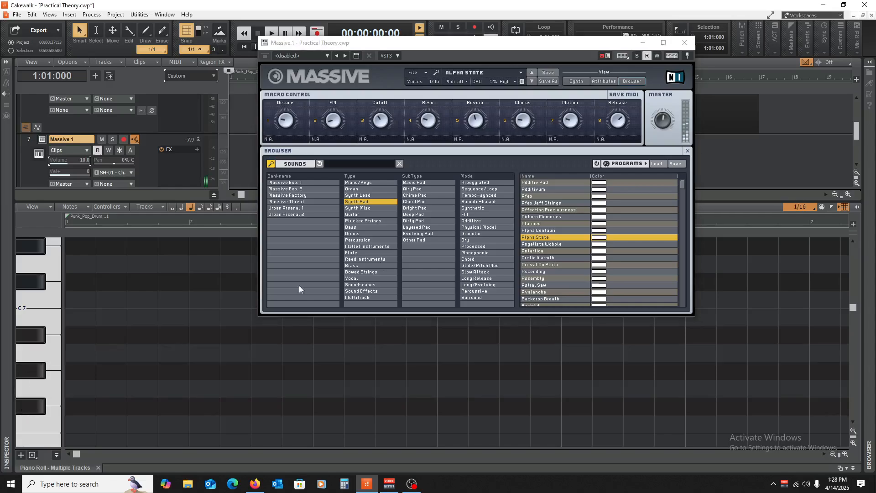
{"action": "left_click", "coordinate": [543, 244]}
{"action": "left_click", "coordinate": [29, 345]}
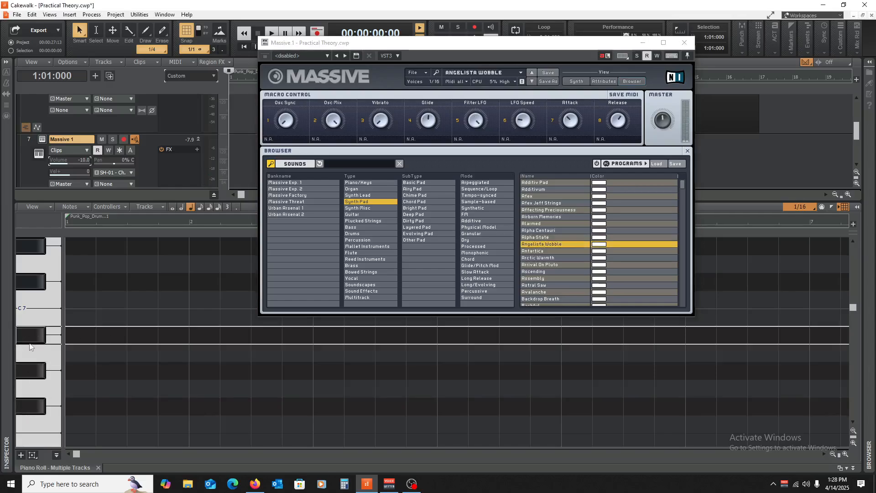
{"action": "scroll", "coordinate": [579, 204], "scroll_direction": "down", "scroll_amount": 3}
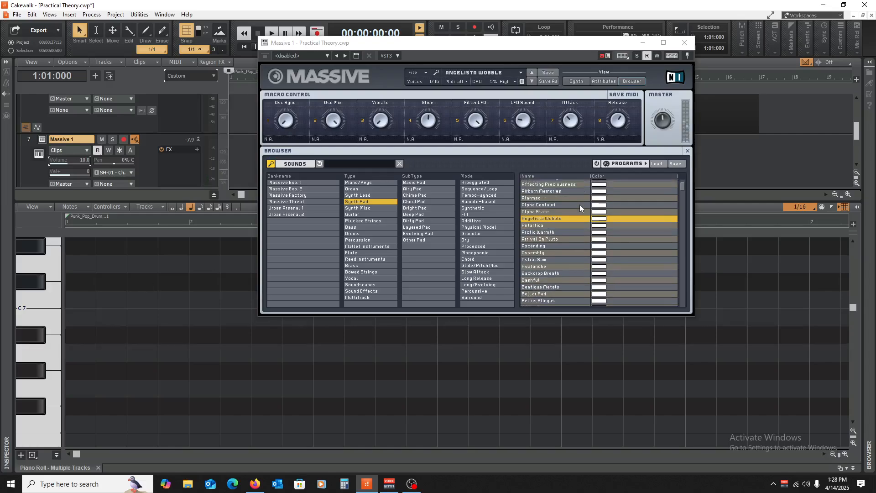
{"action": "left_click", "coordinate": [548, 281]}
{"action": "left_click", "coordinate": [23, 357]}
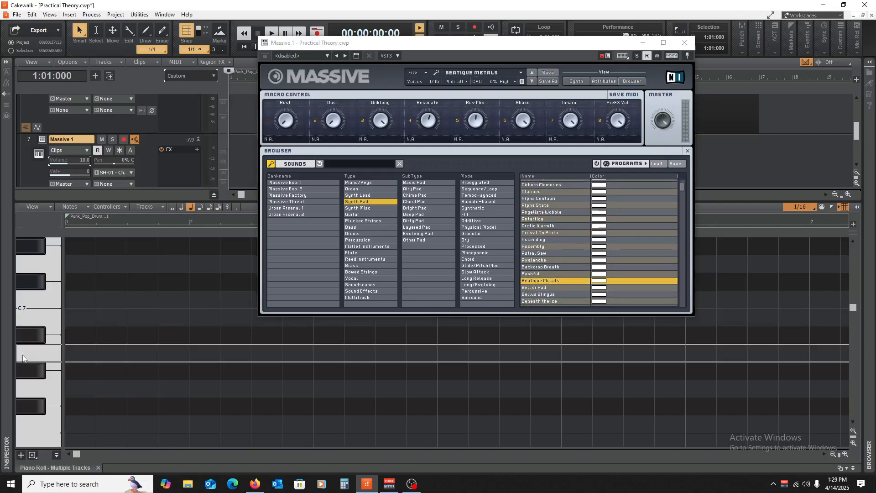
{"action": "left_click", "coordinate": [32, 316]}
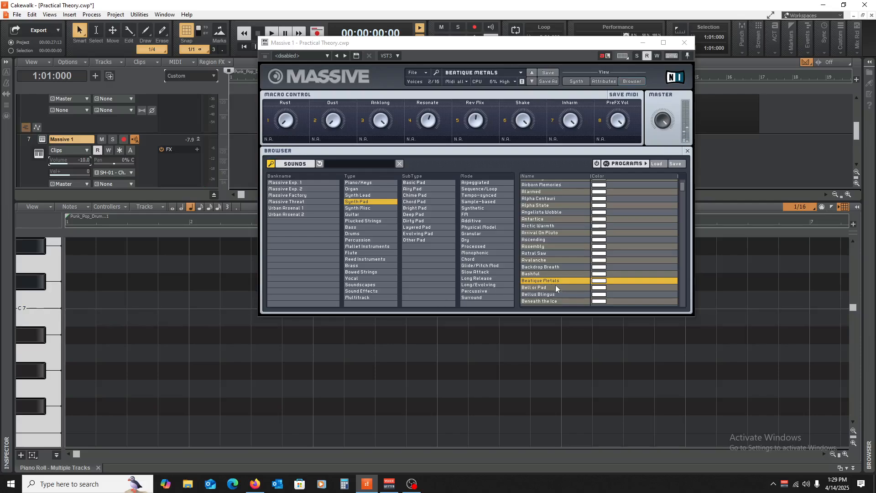
{"action": "left_click", "coordinate": [535, 290]}
{"action": "left_click", "coordinate": [23, 332]}
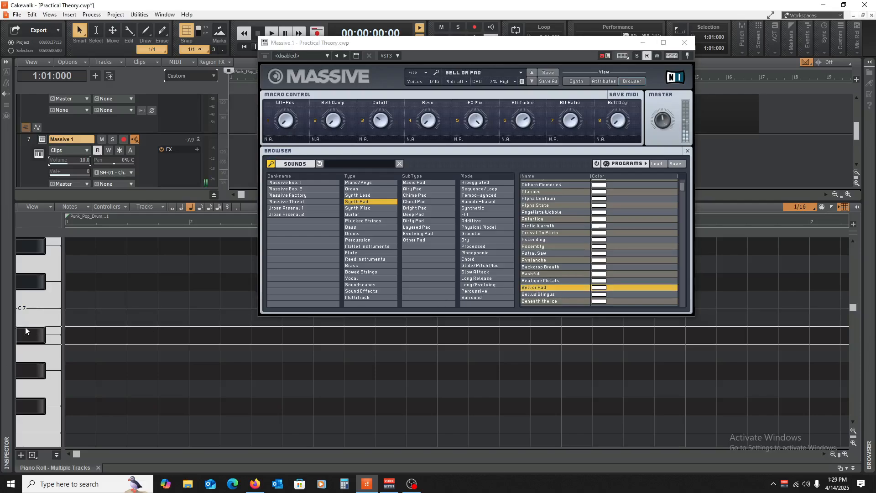
- Audition the Big And Blue, Binary Dream and Classic DT Chords1 presets by sounding piano roll keys
{"action": "scroll", "coordinate": [575, 261], "scroll_direction": "down", "scroll_amount": 1}
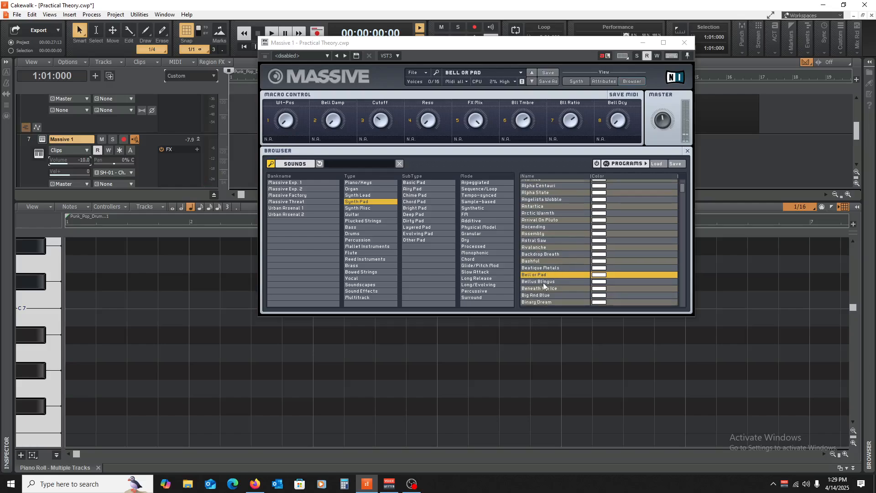
{"action": "left_click", "coordinate": [560, 296]}
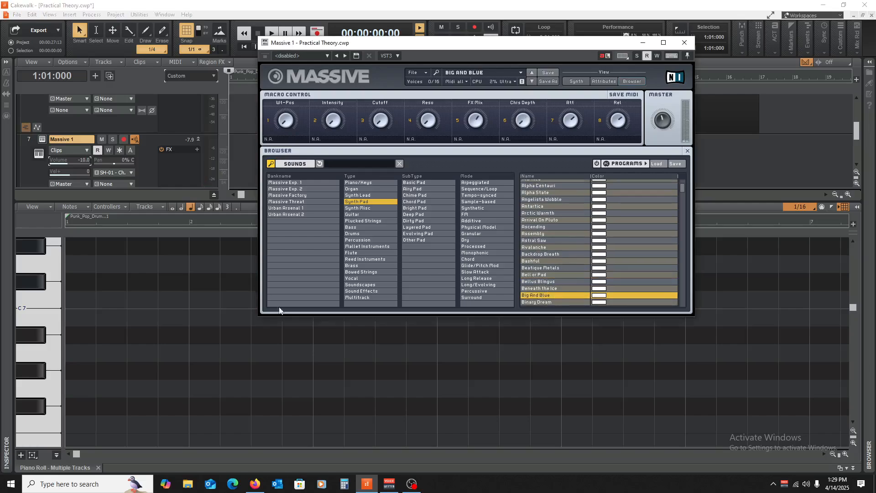
{"action": "left_click", "coordinate": [30, 365]}
{"action": "scroll", "coordinate": [608, 260], "scroll_direction": "down", "scroll_amount": 3}
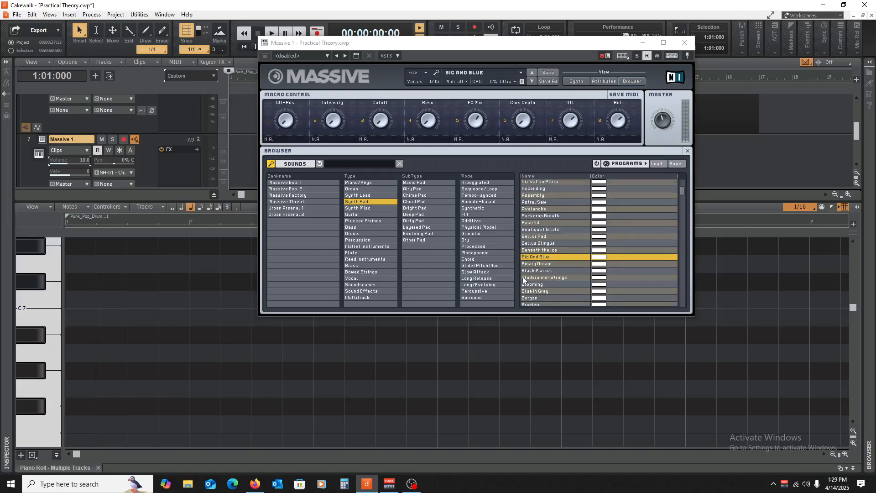
{"action": "left_click", "coordinate": [532, 264]}
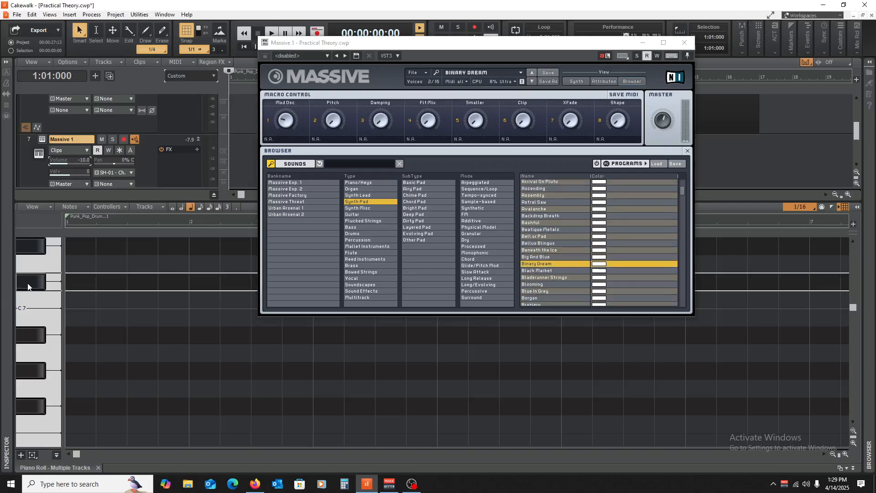
{"action": "scroll", "coordinate": [588, 259], "scroll_direction": "down", "scroll_amount": 4}
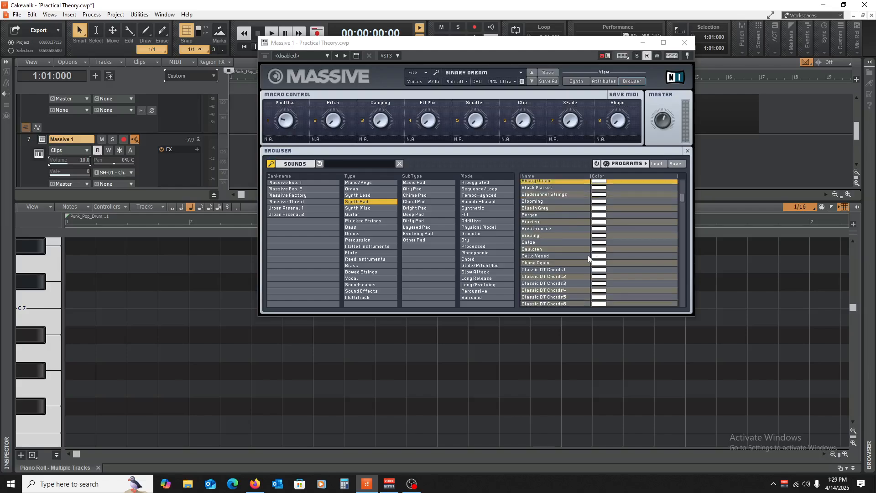
{"action": "left_click", "coordinate": [539, 270]}
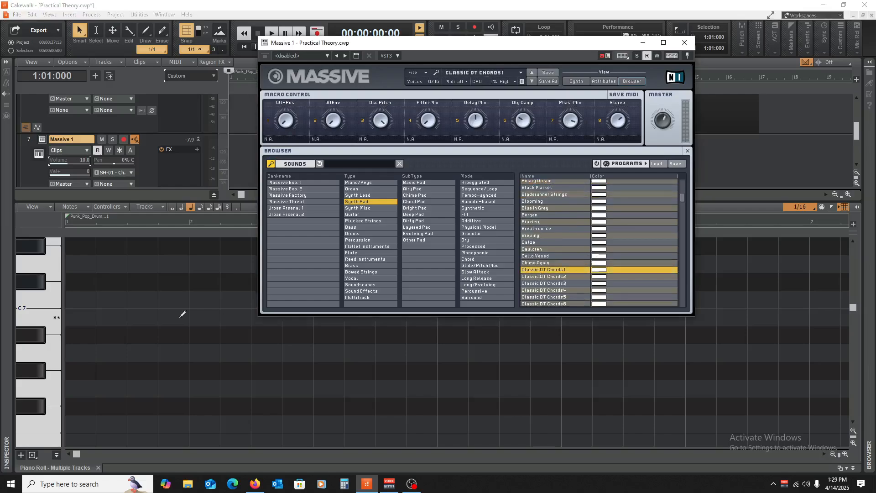
{"action": "left_click", "coordinate": [64, 353]}
{"action": "left_click", "coordinate": [36, 356]}
{"action": "left_click", "coordinate": [23, 386]}
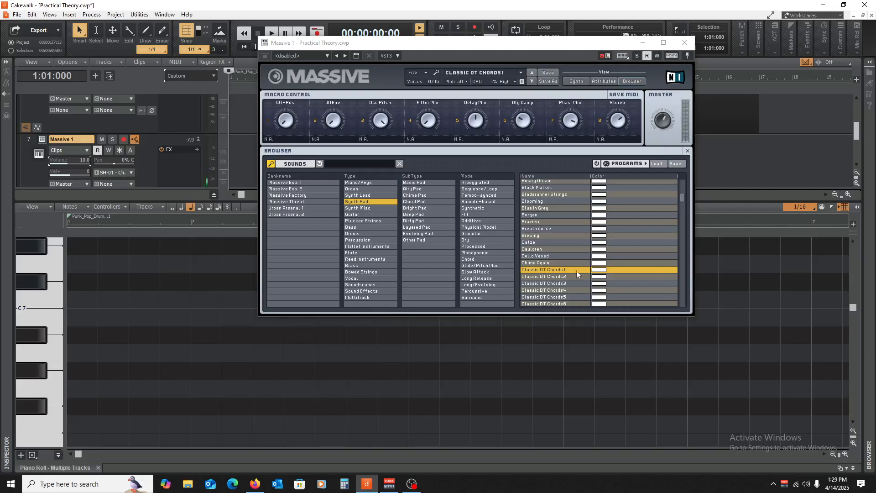
- Audition the Clean Sweep Pad and Cry For Me presets by sounding piano roll keys for each
{"action": "scroll", "coordinate": [570, 255], "scroll_direction": "down", "scroll_amount": 2}
{"action": "left_click", "coordinate": [539, 260]}
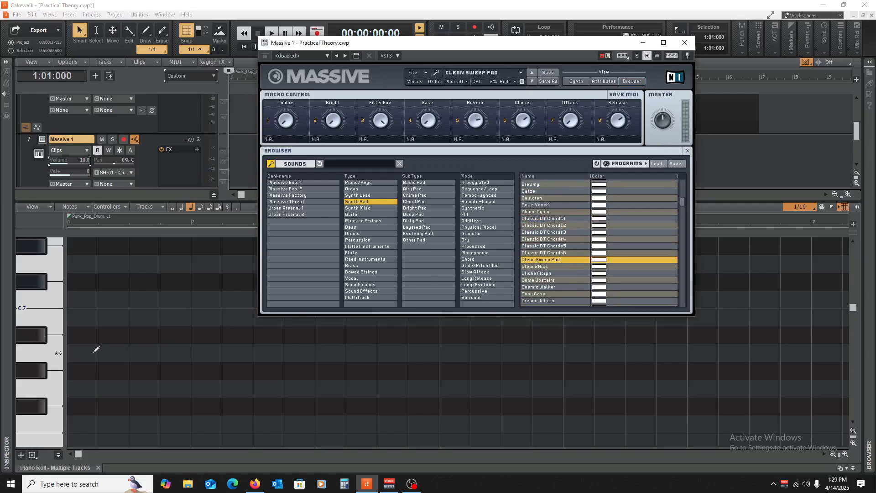
{"action": "left_click", "coordinate": [50, 355]}
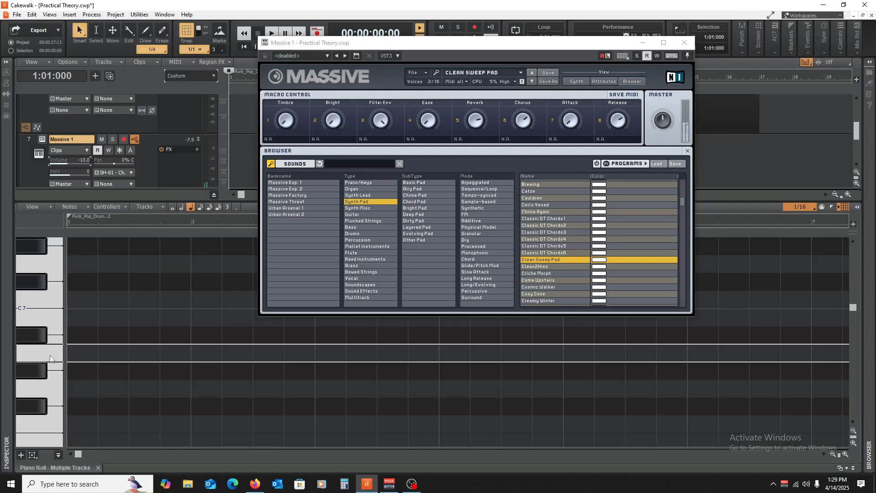
{"action": "left_click", "coordinate": [27, 405]}
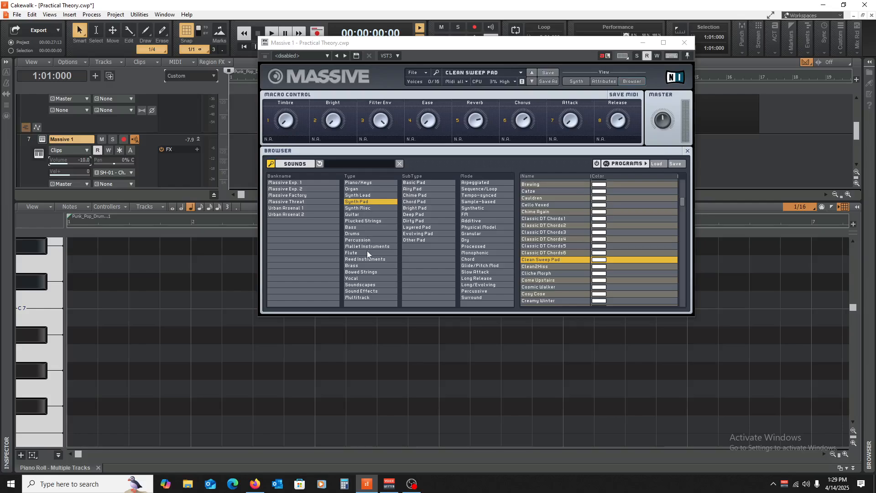
{"action": "scroll", "coordinate": [541, 278], "scroll_direction": "down", "scroll_amount": 2}
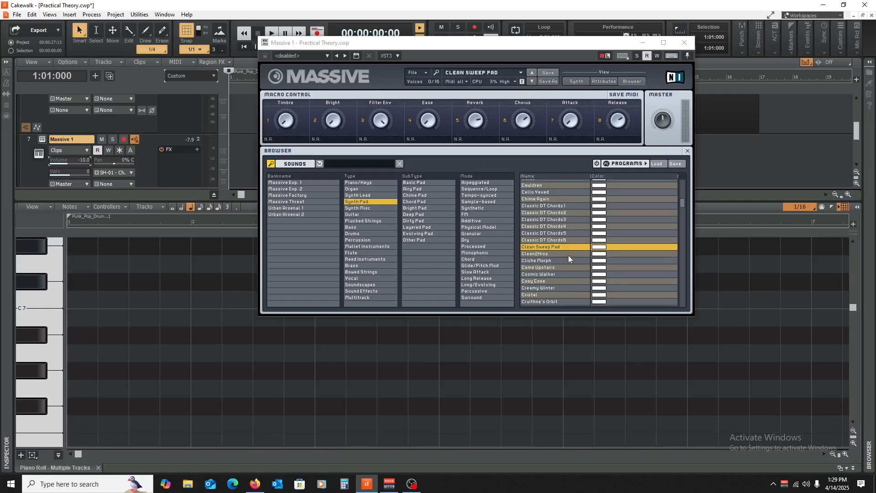
{"action": "left_click", "coordinate": [535, 277]}
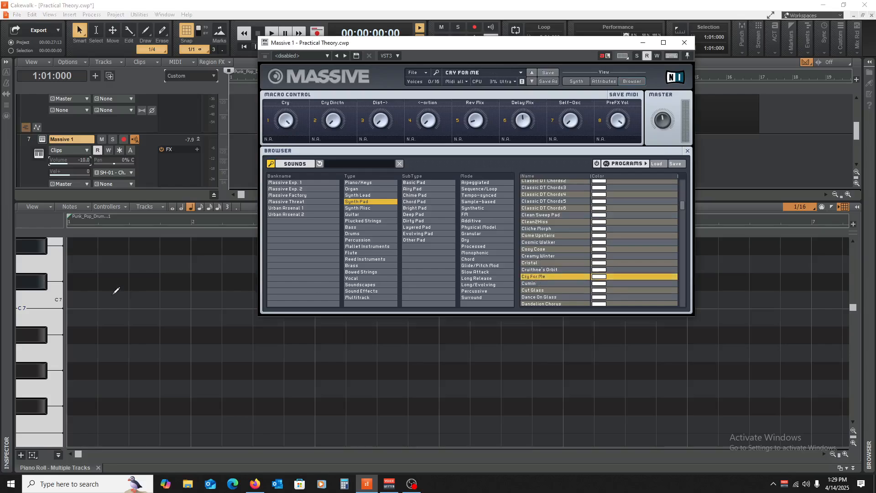
{"action": "left_click", "coordinate": [25, 379]}
- Audition the Dripstone Cave, Down Time and Digital Shimmer presets by sounding piano roll keys
{"action": "scroll", "coordinate": [538, 278], "scroll_direction": "down", "scroll_amount": 6}
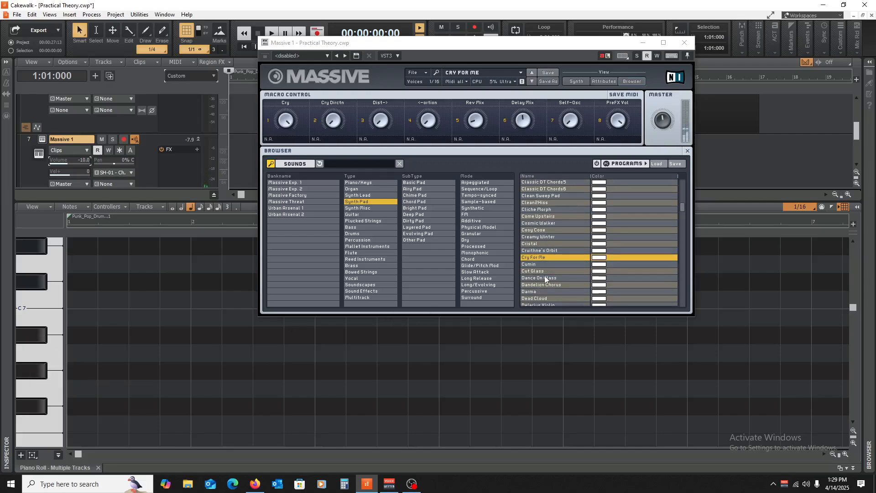
{"action": "left_click", "coordinate": [546, 268]}
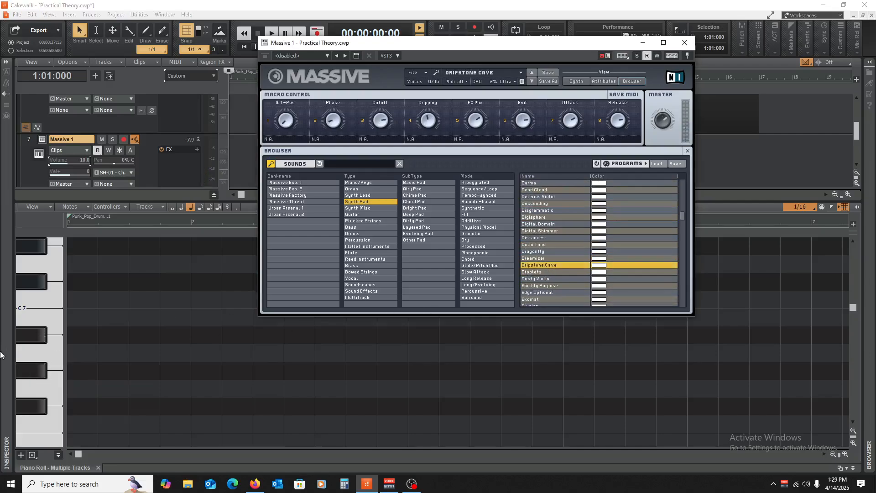
{"action": "left_click", "coordinate": [39, 341]}
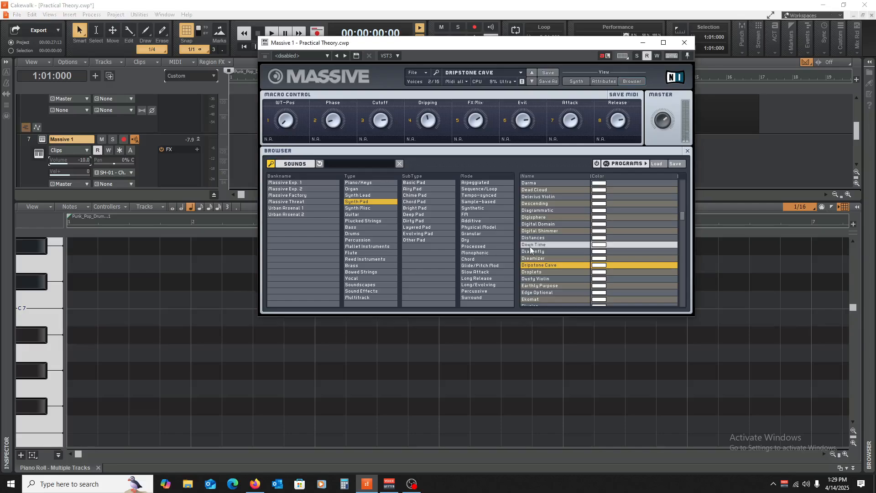
{"action": "left_click", "coordinate": [538, 245]}
{"action": "left_click", "coordinate": [30, 347]}
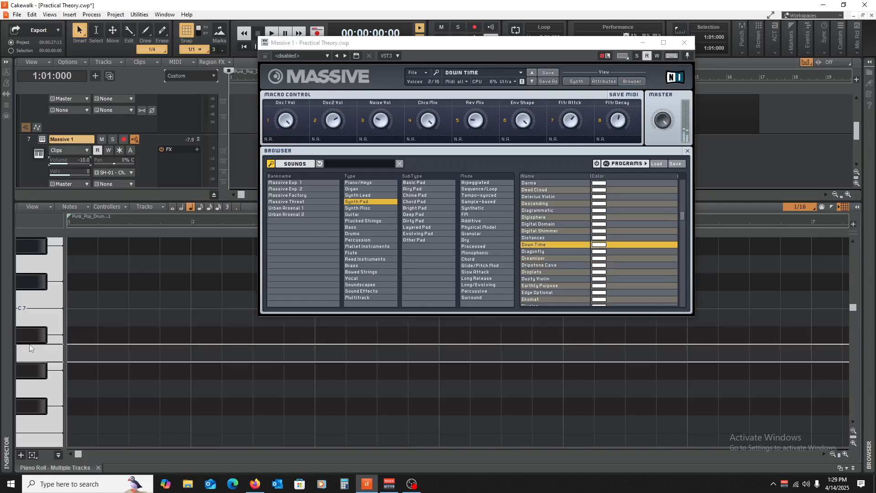
{"action": "left_click", "coordinate": [549, 230]}
{"action": "left_click", "coordinate": [63, 360]}
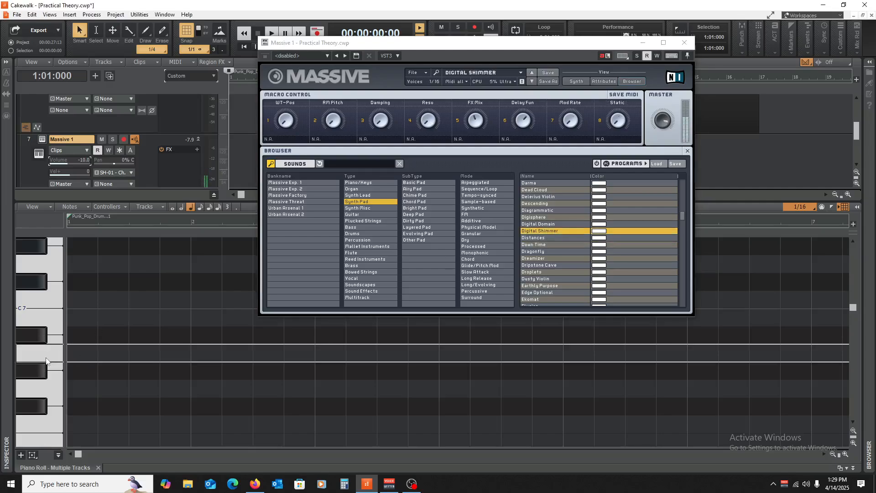
{"action": "left_click", "coordinate": [22, 314]}
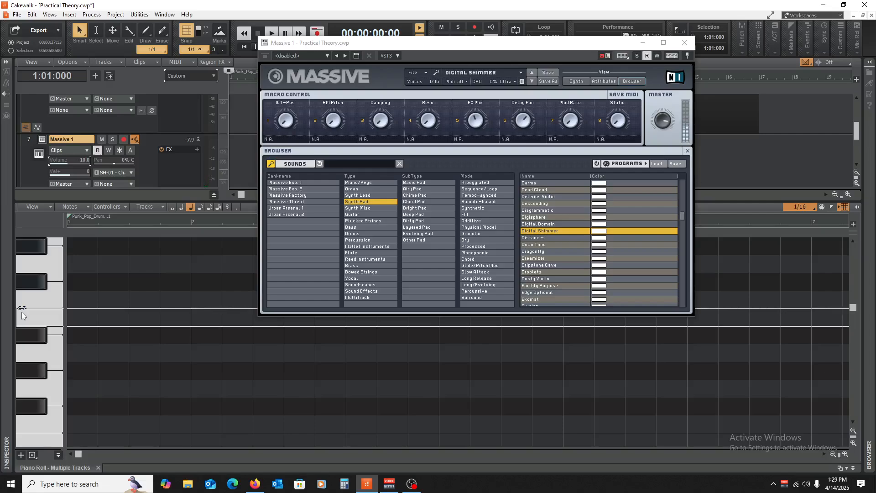
- Try the Filterless Voltage preset, load Fluffy In Heaven as the pad sound, and close the Massive window
{"action": "scroll", "coordinate": [548, 261], "scroll_direction": "down", "scroll_amount": 4}
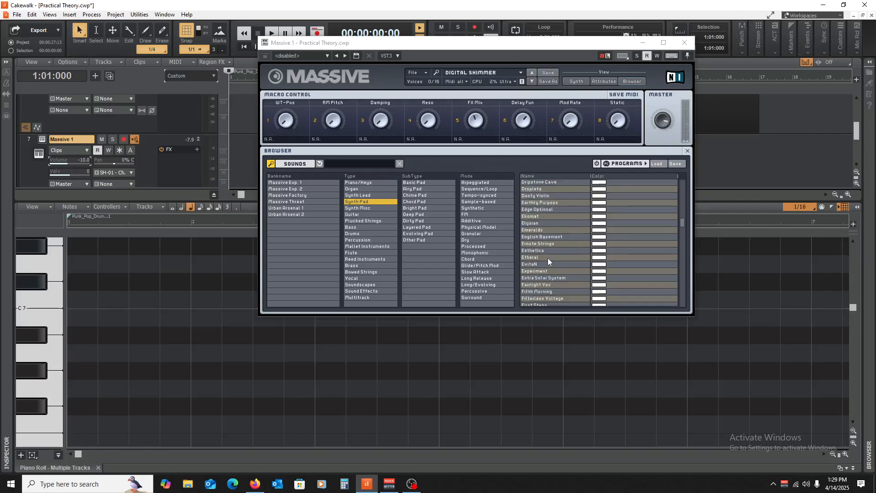
{"action": "scroll", "coordinate": [548, 261], "scroll_direction": "down", "scroll_amount": 4}
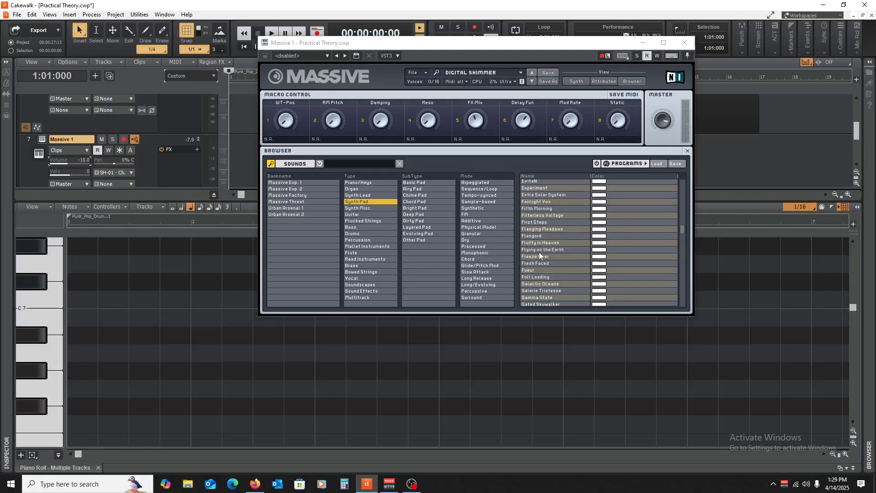
{"action": "left_click", "coordinate": [545, 216]}
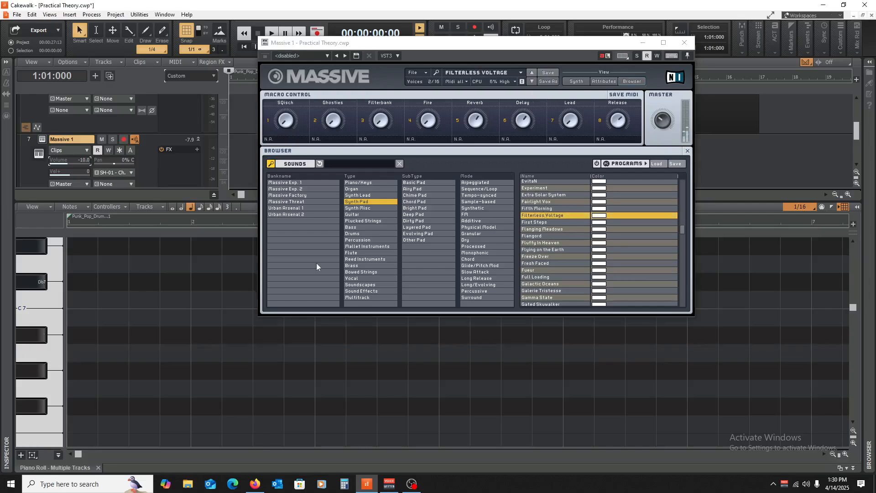
{"action": "left_click", "coordinate": [550, 242]}
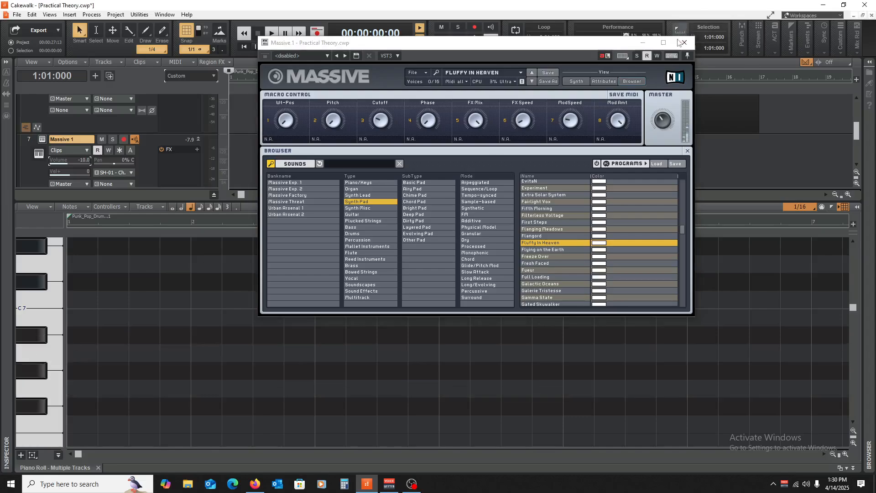
{"action": "left_click", "coordinate": [683, 42]}
- Add a C5 note at the start of measure 1 on the Massive 1 track and lengthen it to a whole note
{"action": "scroll", "coordinate": [29, 338], "scroll_direction": "down", "scroll_amount": 2}
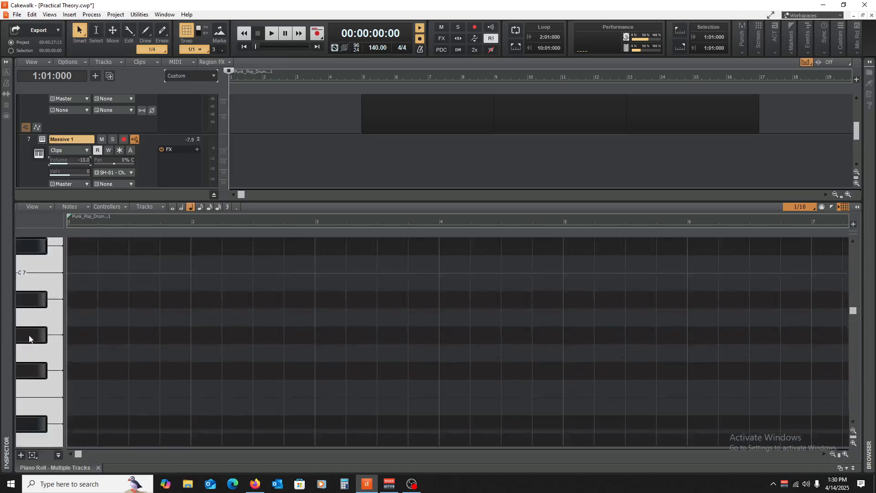
{"action": "scroll", "coordinate": [29, 338], "scroll_direction": "down", "scroll_amount": 5}
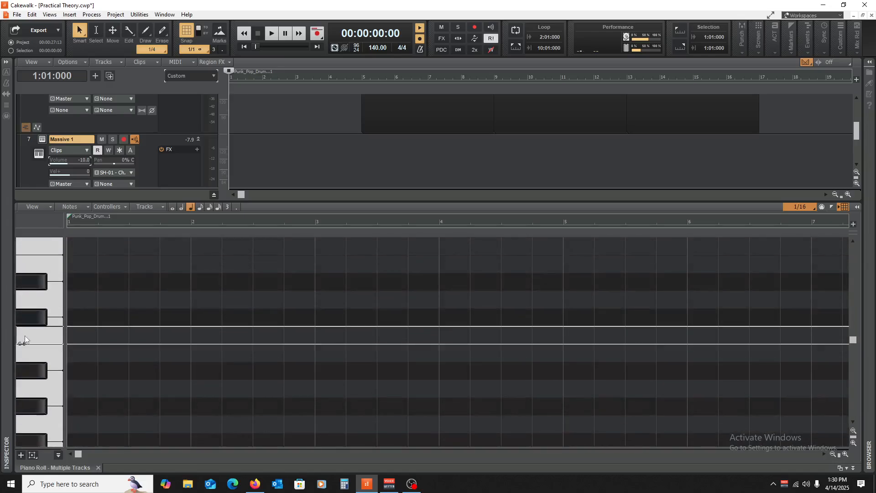
{"action": "left_click", "coordinate": [68, 335]}
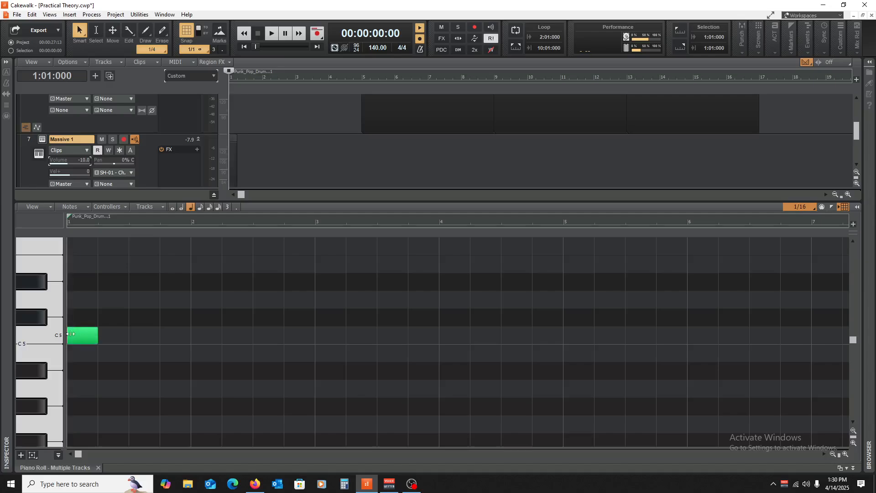
{"action": "left_click_drag", "start_coordinate": [97, 337], "coordinate": [191, 338]}
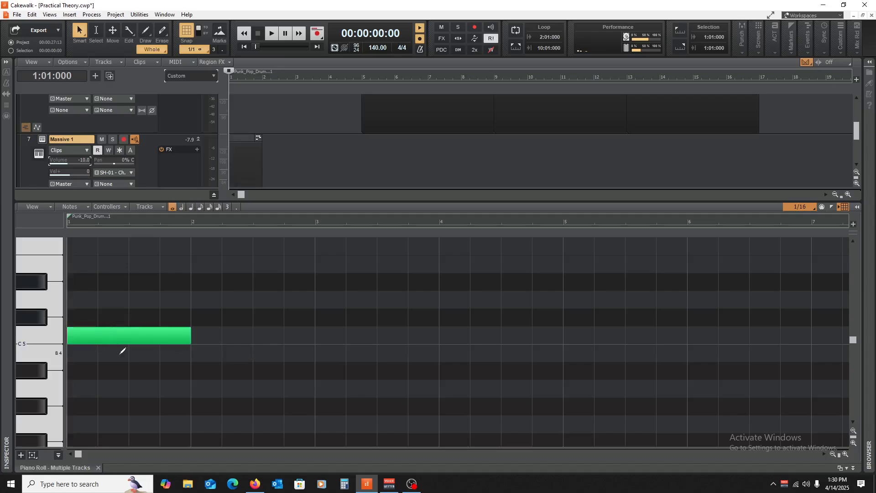
- Copy the whole note into a four-measure pad part: G5 in every measure, with D5, E5 and D5 beneath it in measures 2, 3 and 4
{"action": "scroll", "coordinate": [122, 350], "scroll_direction": "up", "scroll_amount": 1}
{"action": "left_click_drag", "start_coordinate": [99, 393], "coordinate": [100, 265]}
{"action": "mouse_move", "coordinate": [105, 390]}
{"action": "left_mouse_down"}
{"action": "mouse_move", "coordinate": [243, 355]}
{"action": "mouse_move", "coordinate": [232, 356]}
{"action": "mouse_move", "coordinate": [233, 267]}
{"action": "left_mouse_up"}
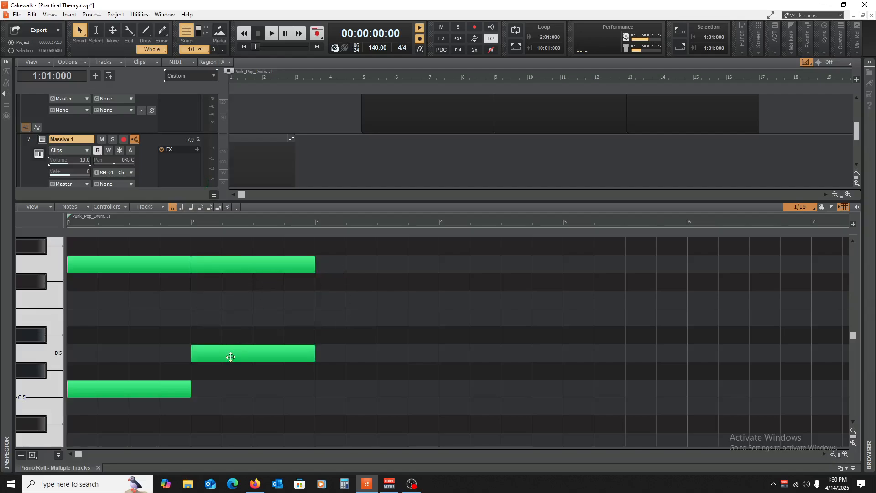
{"action": "left_click_drag", "start_coordinate": [230, 356], "coordinate": [354, 318]}
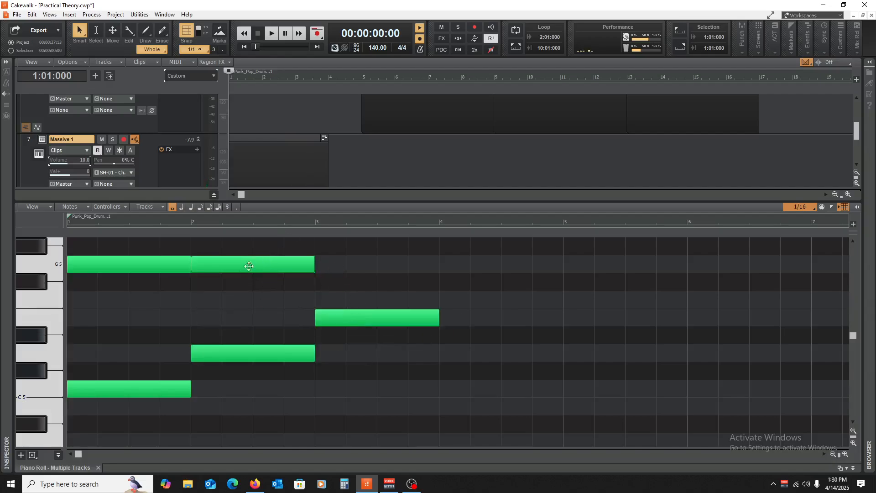
{"action": "left_click_drag", "start_coordinate": [249, 266], "coordinate": [373, 265]}
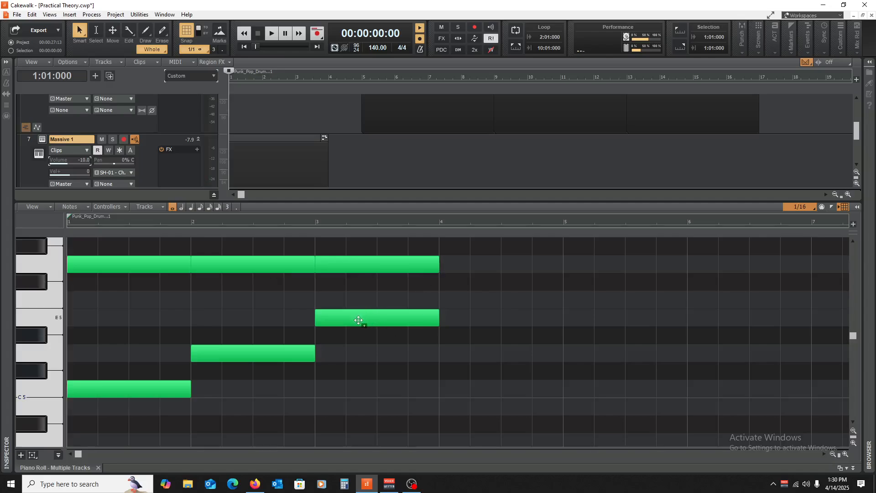
{"action": "left_click_drag", "start_coordinate": [359, 320], "coordinate": [479, 355]}
{"action": "left_click_drag", "start_coordinate": [358, 264], "coordinate": [483, 264]}
- Close the piano roll while playing the pad part against the mix, and lower the Massive 1 volume to -15.2
{"action": "key", "text": "space"}
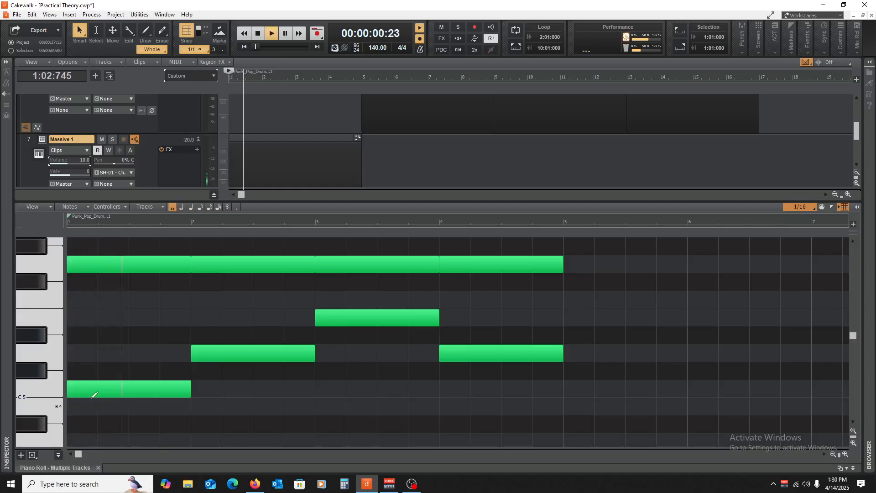
{"action": "left_click", "coordinate": [99, 467]}
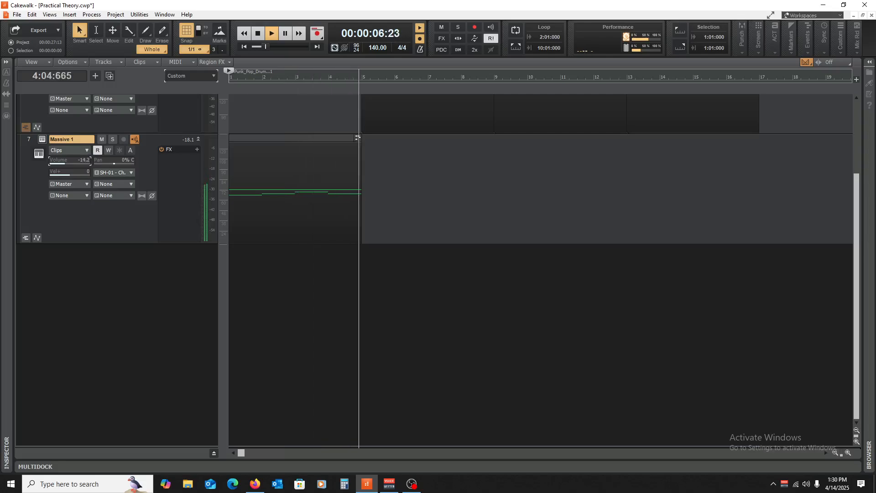
{"action": "scroll", "coordinate": [260, 241], "scroll_direction": "up", "scroll_amount": 3}
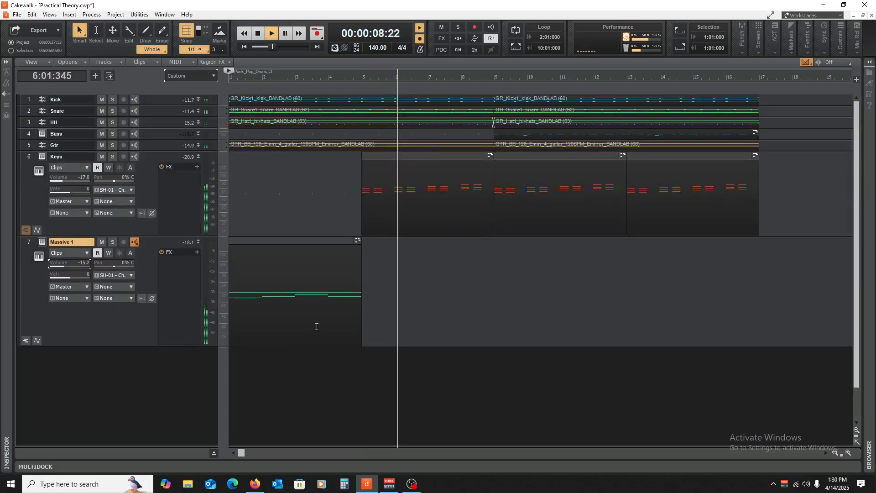
{"action": "key", "text": "space"}
- Copy the four-measure Massive 1 clip three times so the pad fills measures 5 through 16
{"action": "left_click", "coordinate": [245, 243]}
{"action": "mouse_move", "coordinate": [244, 243]}
{"action": "left_mouse_down"}
{"action": "mouse_move", "coordinate": [444, 277]}
{"action": "mouse_move", "coordinate": [278, 287]}
{"action": "mouse_move", "coordinate": [425, 250]}
{"action": "mouse_move", "coordinate": [552, 269]}
{"action": "mouse_move", "coordinate": [523, 265]}
{"action": "left_mouse_up"}
{"action": "left_click", "coordinate": [759, 379]}
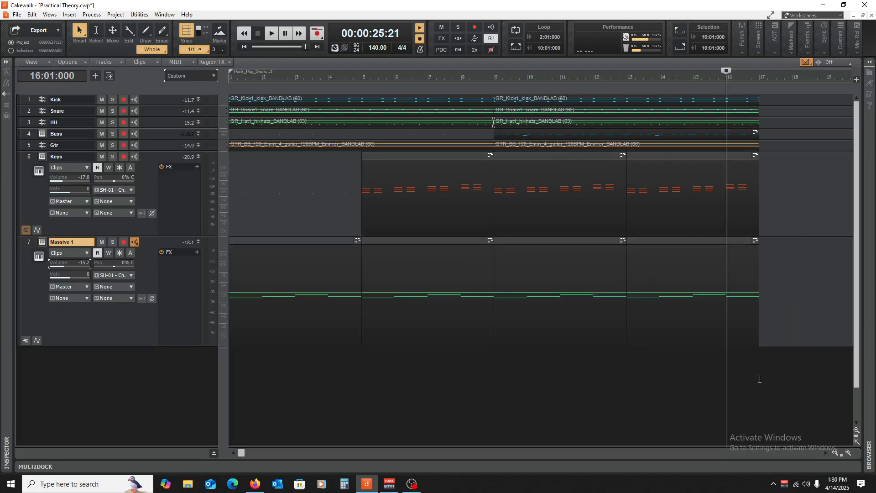
- Play the arrangement from the start and check the ANA 2 synth window of the Keys track
{"action": "key", "text": "w"}
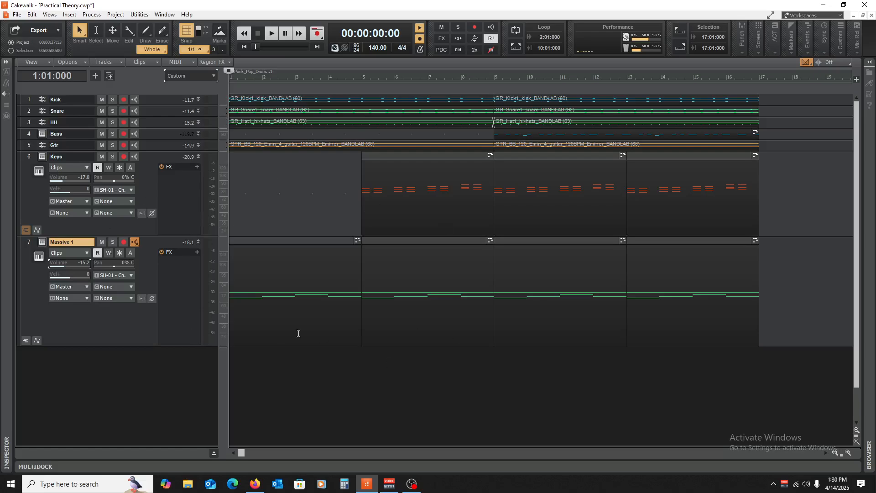
{"action": "key", "text": "space"}
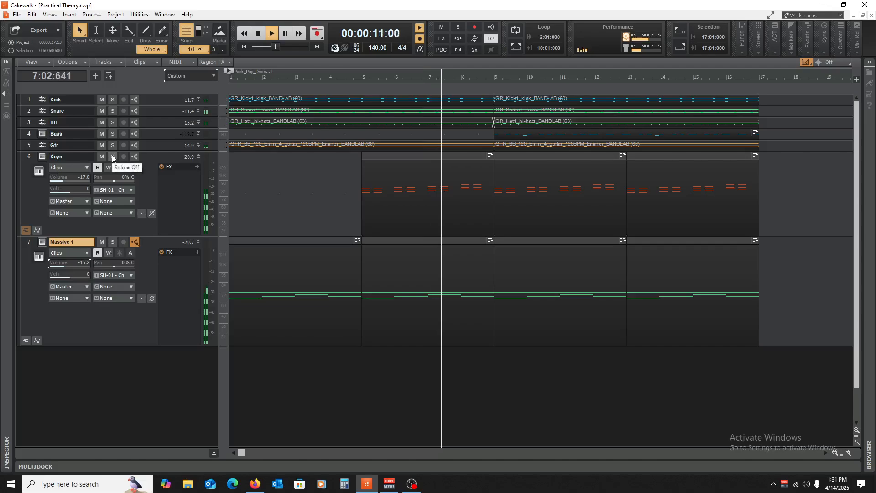
{"action": "left_click", "coordinate": [42, 157]}
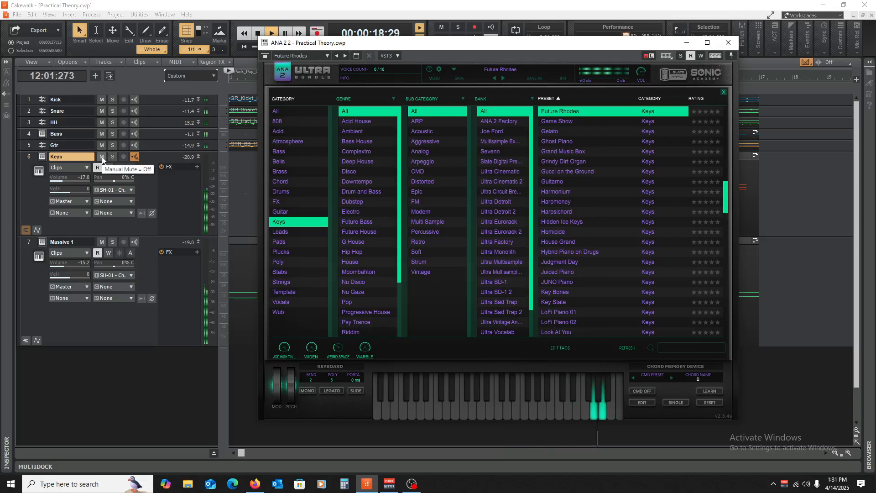
{"action": "left_click", "coordinate": [728, 42]}
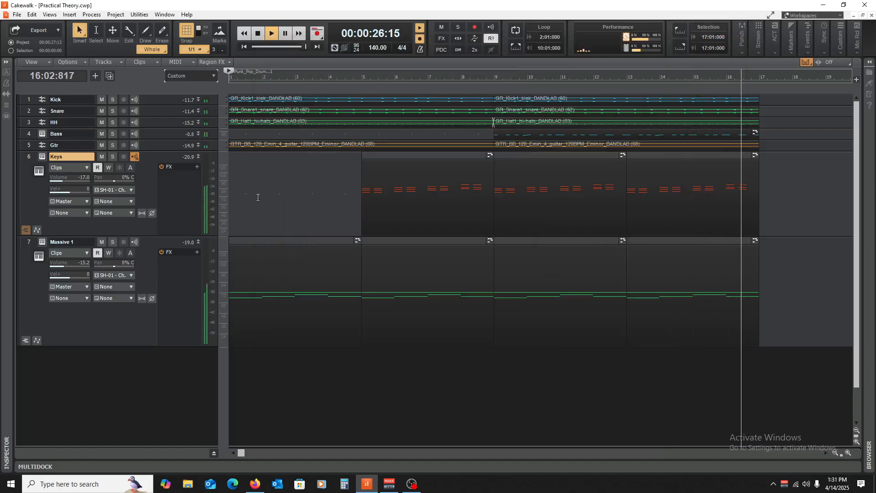
{"action": "key", "text": "space"}
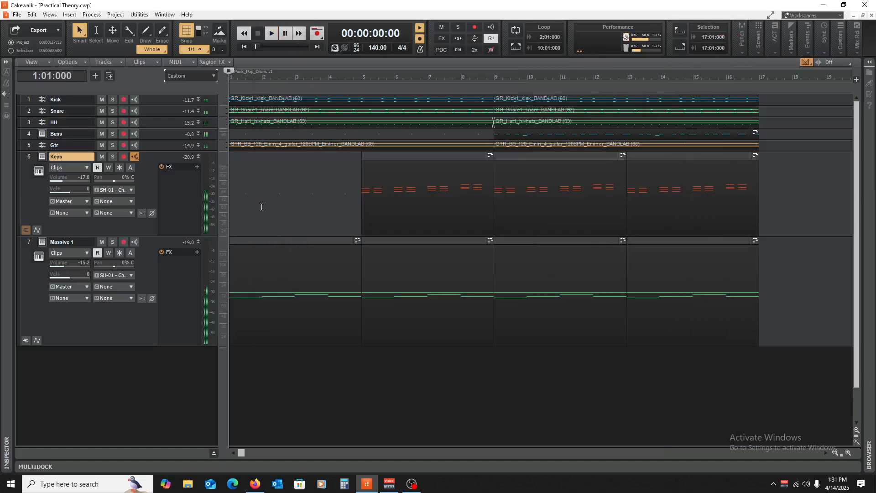
- Listen to the opening measures from the start with the Keys track muted
{"action": "left_click", "coordinate": [101, 156]}
{"action": "key", "text": "space"}
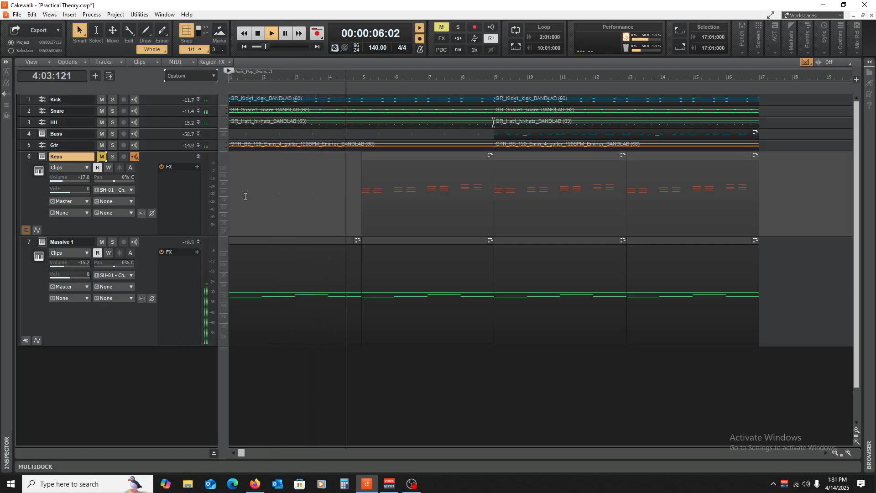
{"action": "key", "text": "space"}
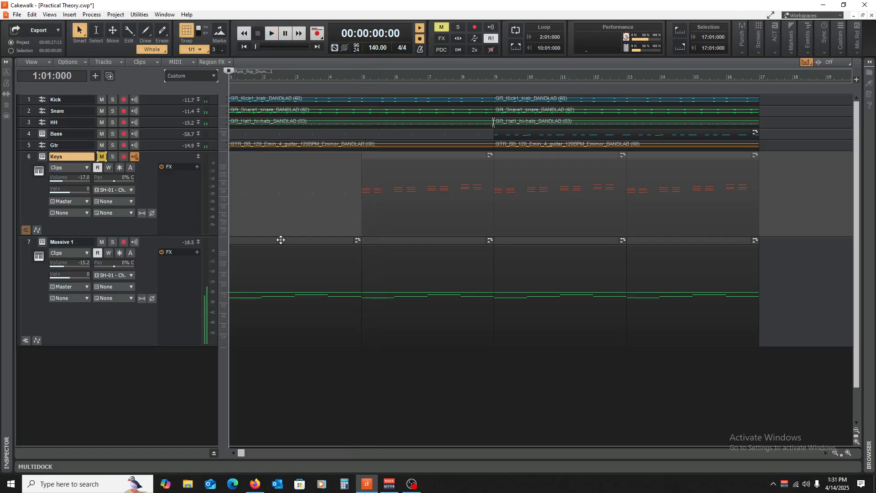
- Delete the Massive 1 clip in measures 1–4 and the Keys clip in measures 5–8, and unmute the Keys track
{"action": "left_click", "coordinate": [280, 240]}
{"action": "key", "text": "Delete"}
{"action": "left_click", "coordinate": [367, 388]}
{"action": "left_click", "coordinate": [397, 176]}
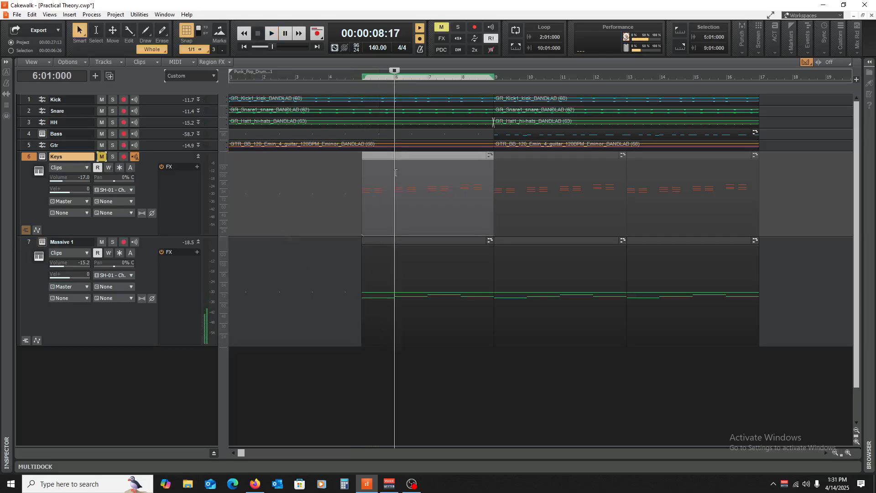
{"action": "key", "text": "Delete"}
{"action": "left_click", "coordinate": [483, 372]}
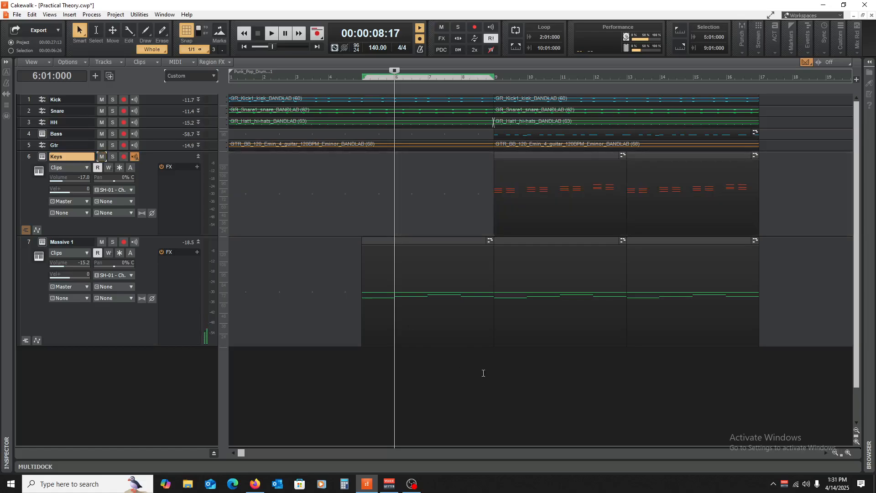
- Solo the Keys track while playing from measure 9, and briefly open its synth window
{"action": "key", "text": "space"}
{"action": "left_click", "coordinate": [113, 157]}
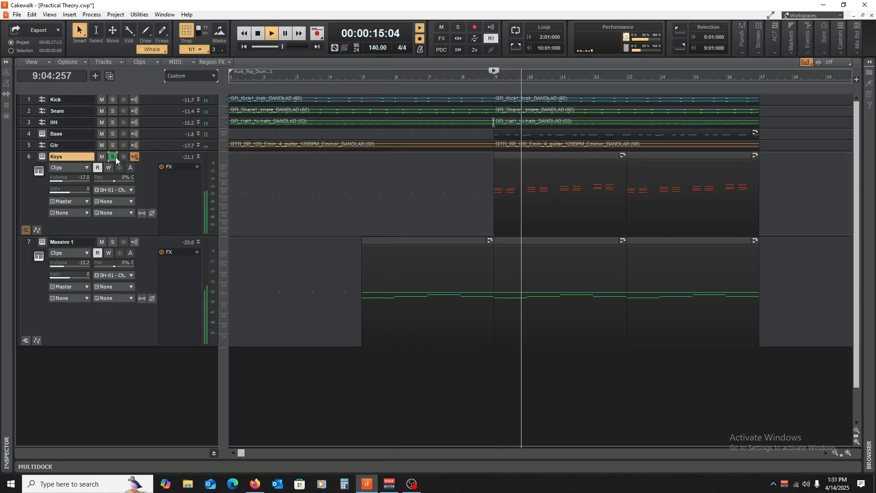
{"action": "left_click", "coordinate": [43, 157]}
{"action": "key", "text": "space"}
{"action": "left_click", "coordinate": [733, 41]}
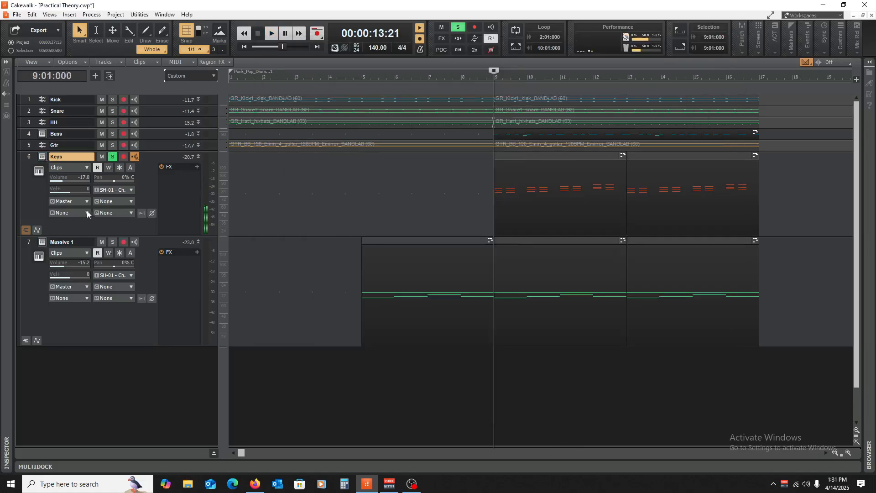
- Insert a Sonitus Delay on the Keys track with host tempo sync and filter frequencies of 219 Hz low and 2576 Hz high
{"action": "right_click", "coordinate": [172, 179]}
{"action": "mouse_move", "coordinate": [237, 200]}
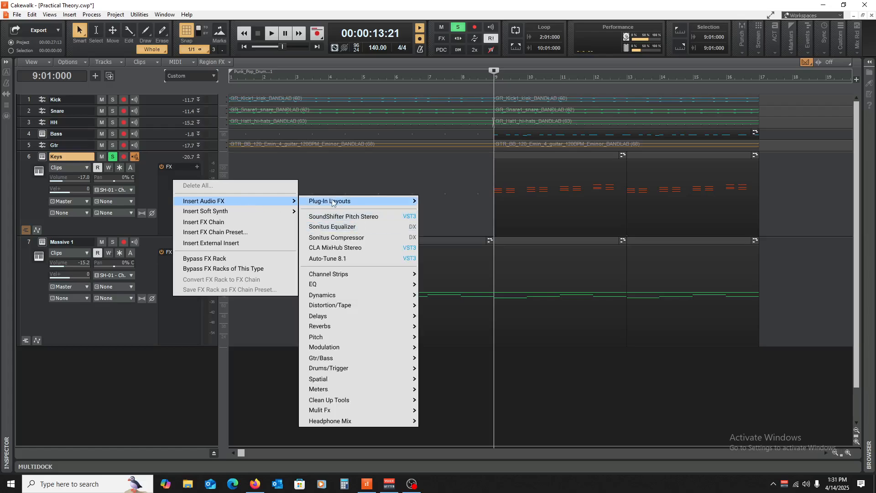
{"action": "mouse_move", "coordinate": [351, 315]}
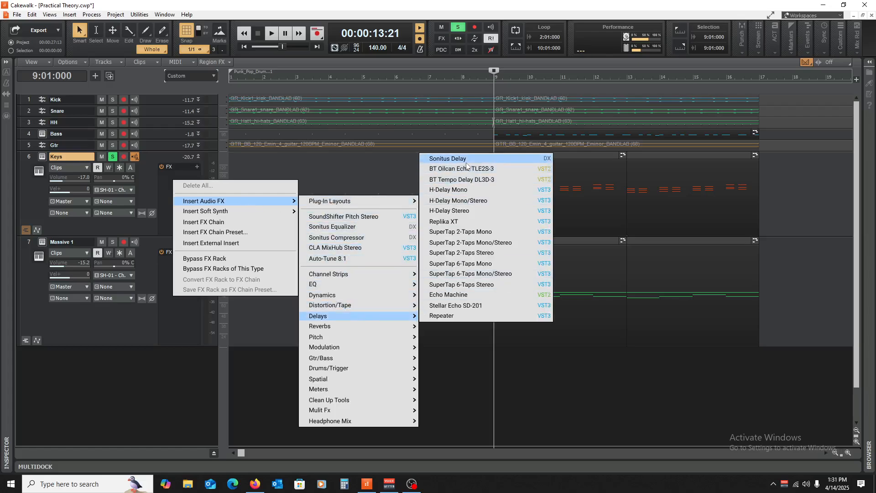
{"action": "left_click", "coordinate": [466, 161]}
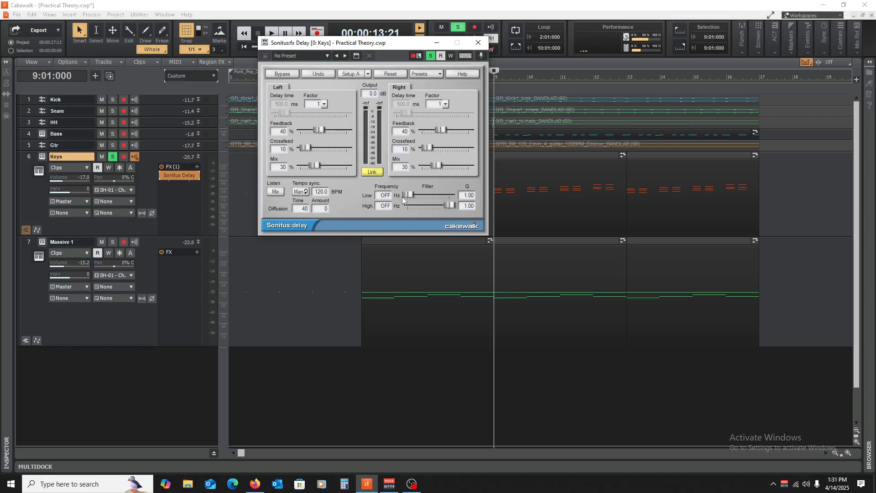
{"action": "left_click_drag", "start_coordinate": [403, 195], "coordinate": [438, 206]}
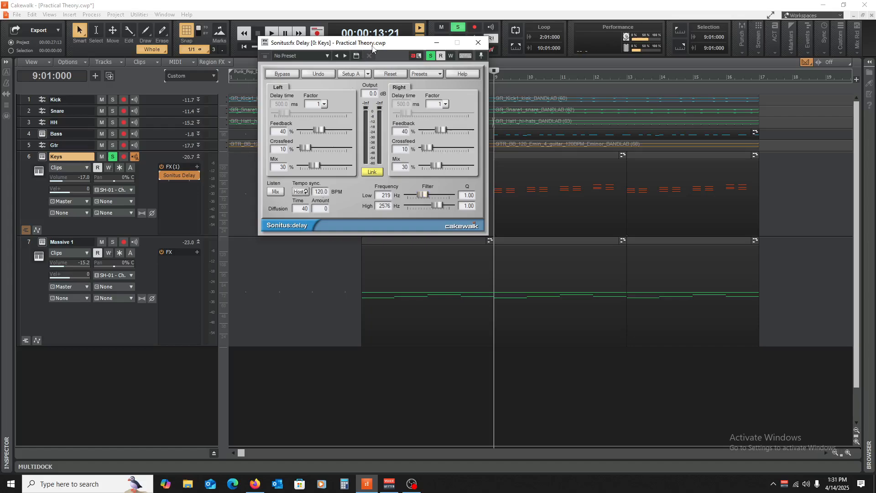
- Set the right delay factor to 3/2, audition the soloed Keys with the delay, and close the delay window
{"action": "left_click_drag", "start_coordinate": [372, 46], "coordinate": [377, 93]}
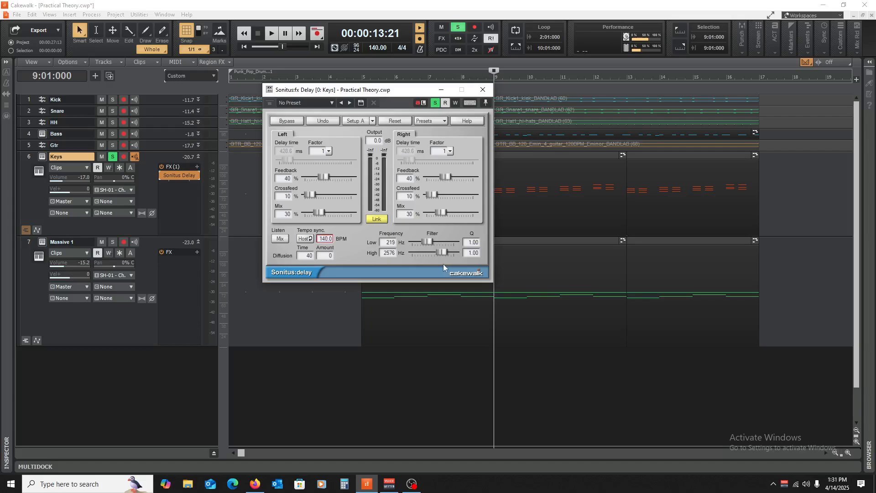
{"action": "left_click", "coordinate": [450, 151]}
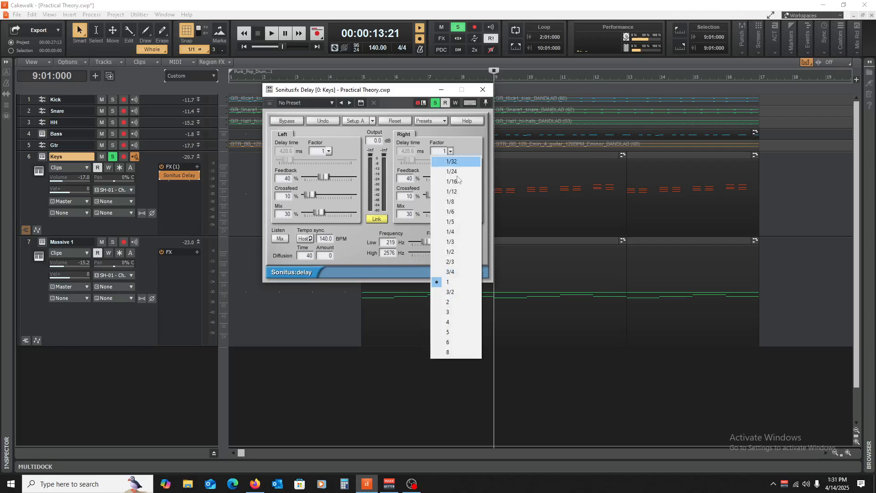
{"action": "left_click", "coordinate": [464, 297]}
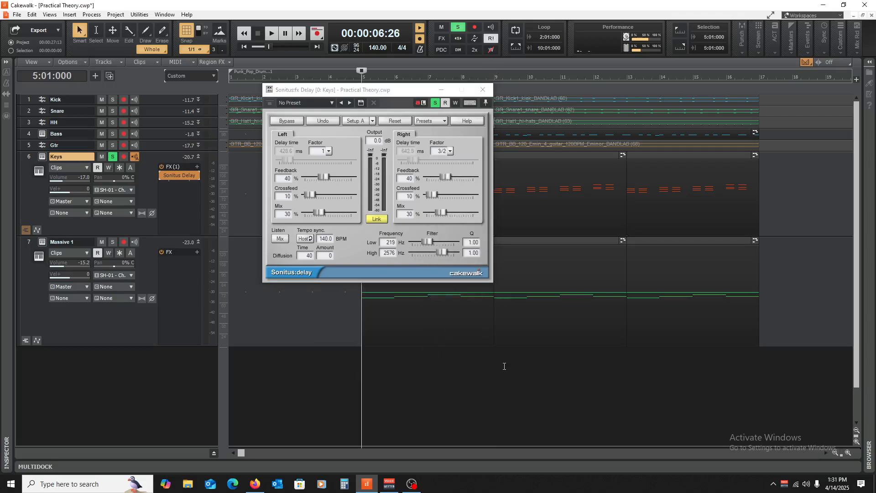
{"action": "key", "text": "space"}
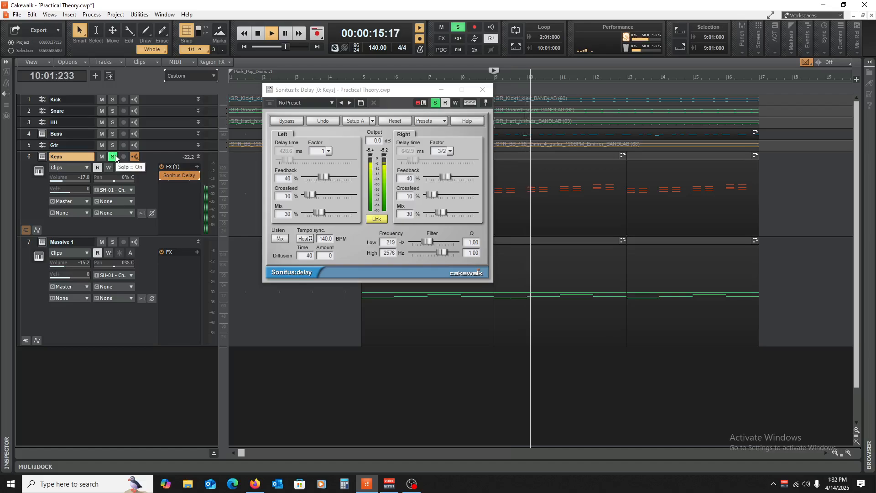
{"action": "left_click", "coordinate": [483, 90]}
{"action": "key", "text": "space"}
- Insert the RVerb Stereo reverb on the Keys track and, during playback, set its PreDelay to 40.6 and Wet/Dry to about 46
{"action": "right_click", "coordinate": [180, 193]}
{"action": "mouse_move", "coordinate": [216, 215]}
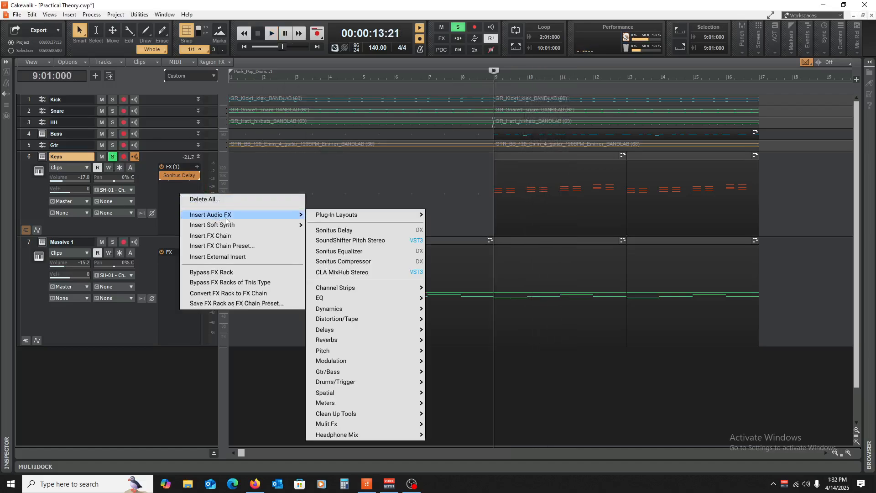
{"action": "mouse_move", "coordinate": [380, 341]}
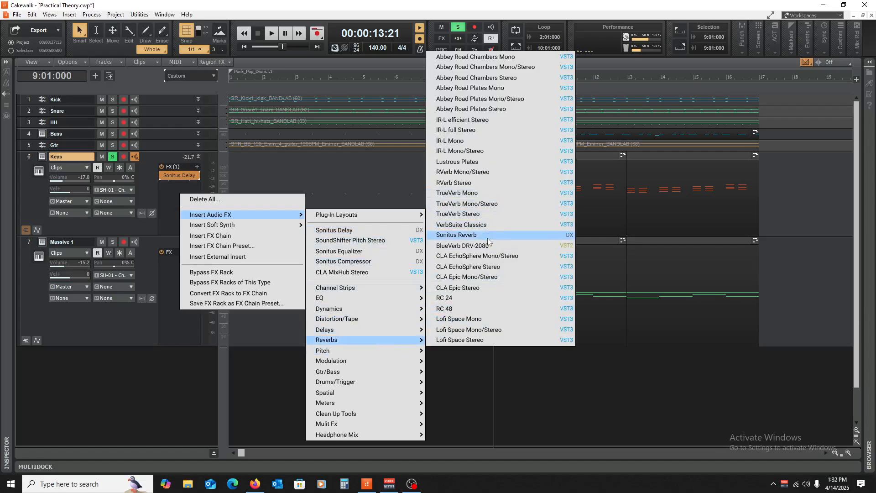
{"action": "left_click", "coordinate": [481, 182]}
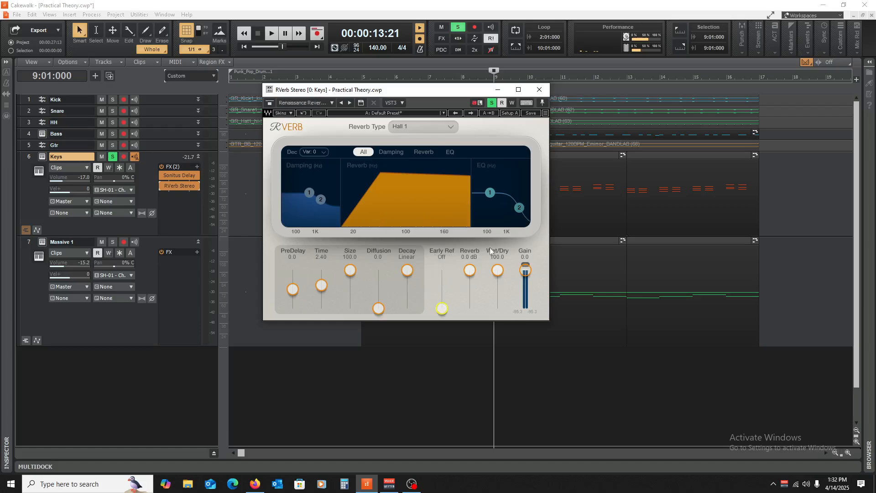
{"action": "key", "text": "space"}
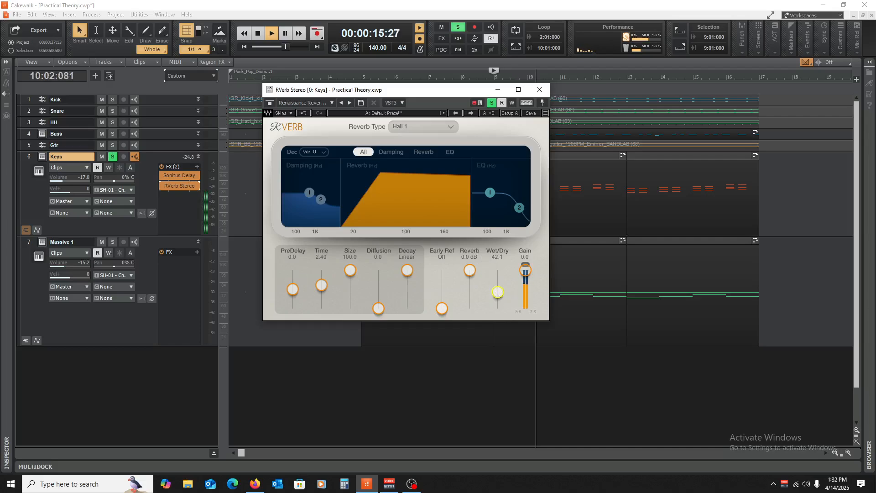
{"action": "left_click_drag", "start_coordinate": [293, 289], "coordinate": [293, 284]}
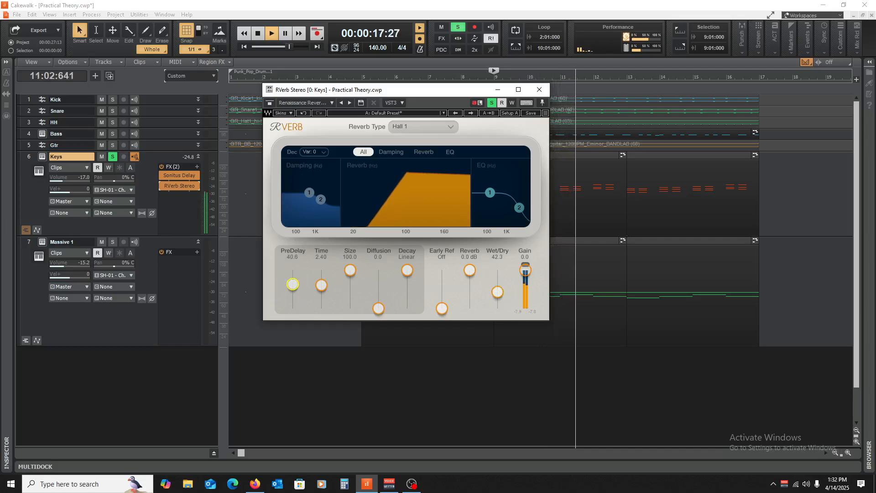
{"action": "left_click_drag", "start_coordinate": [498, 297], "coordinate": [498, 290]}
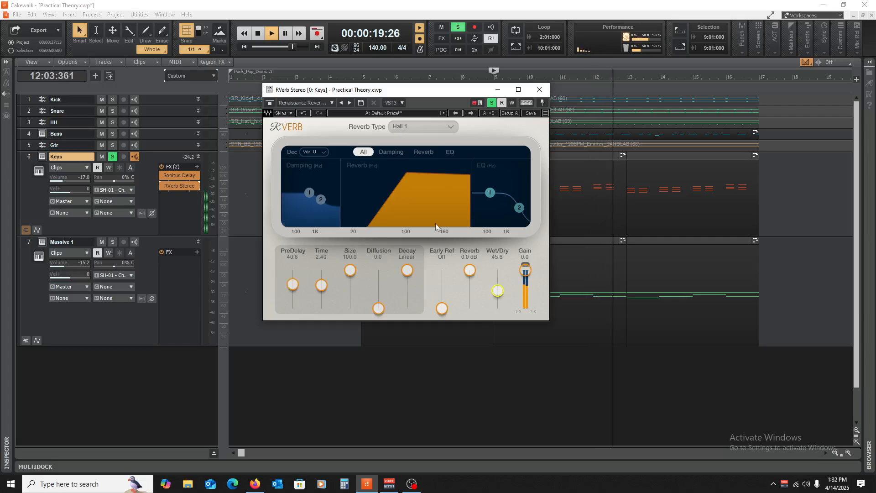
- Unsolo the Keys track, lower its volume to -19.0 in the full mix, and close the reverb window
{"action": "left_click", "coordinate": [113, 156]}
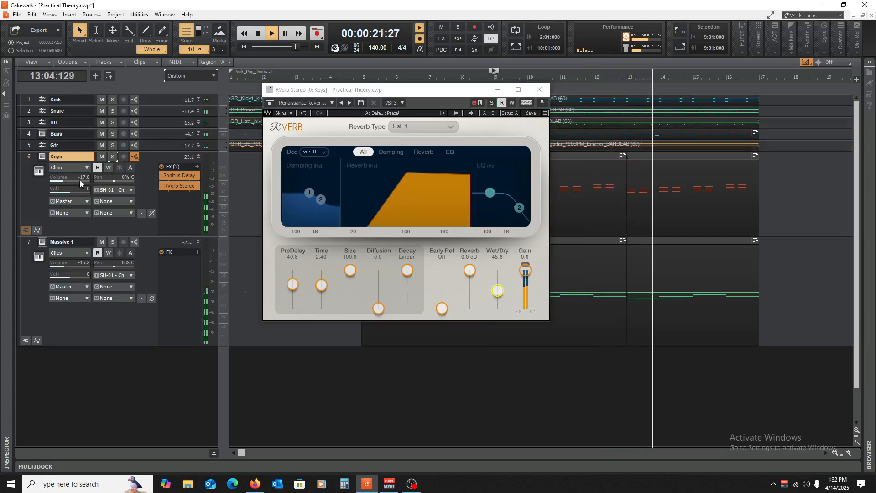
{"action": "left_click_drag", "start_coordinate": [80, 179], "coordinate": [76, 179]}
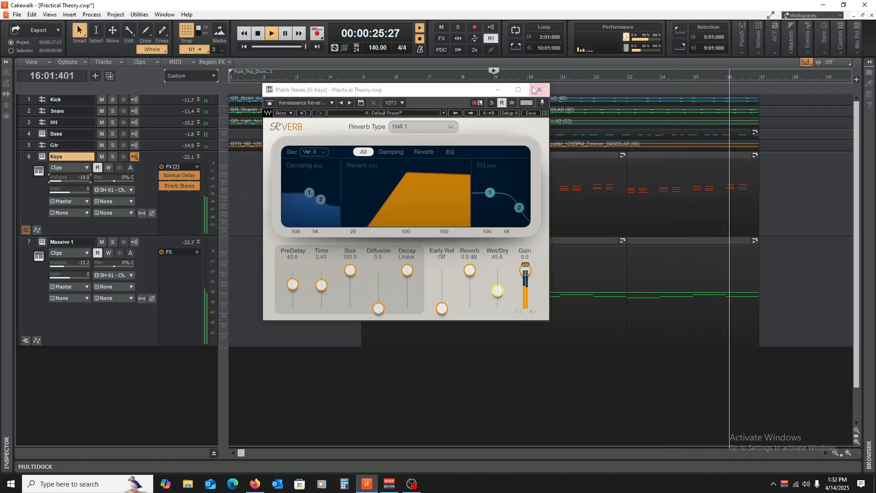
{"action": "left_click", "coordinate": [540, 90]}
{"action": "key", "text": "space"}
- Play the arrangement from the start and collapse the Keys and Massive 1 tracks to minimum height
{"action": "key", "text": "w"}
{"action": "key", "text": "space"}
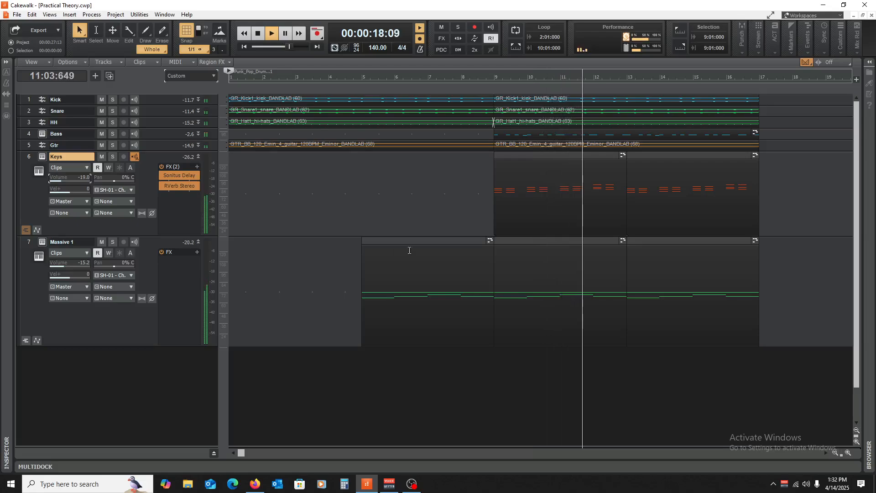
{"action": "left_click", "coordinate": [198, 157]}
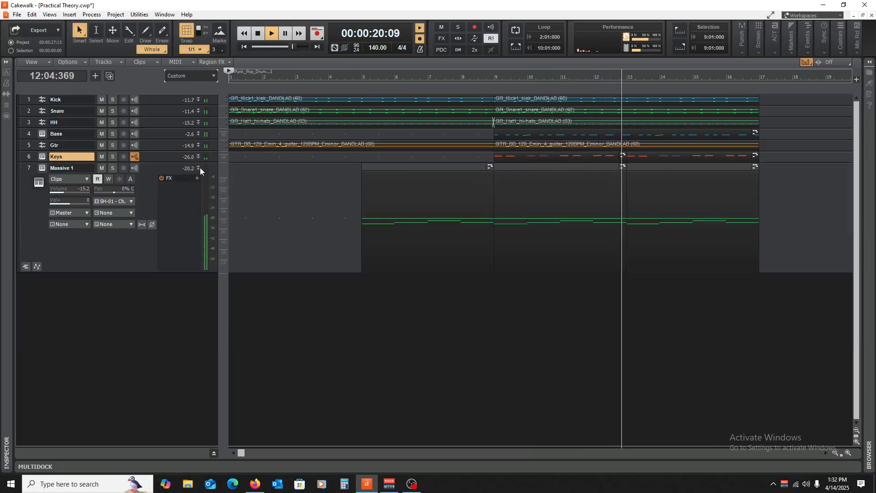
{"action": "left_click", "coordinate": [199, 168]}
- Rename the Massive 1 track as Pad and stop playback
{"action": "double_click", "coordinate": [74, 167]}
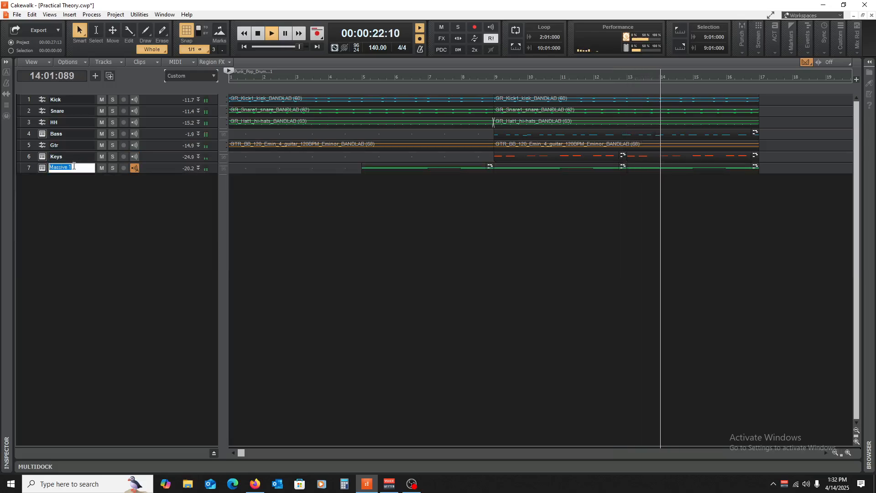
{"action": "type", "text": "Pad"}
{"action": "key", "text": "Return"}
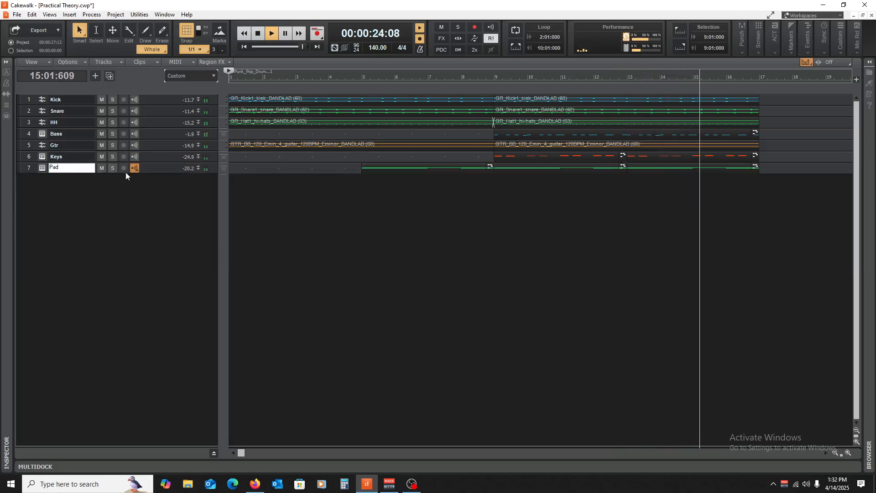
{"action": "left_click", "coordinate": [836, 452]}
{"action": "left_click", "coordinate": [835, 451]}
{"action": "key", "text": "space"}
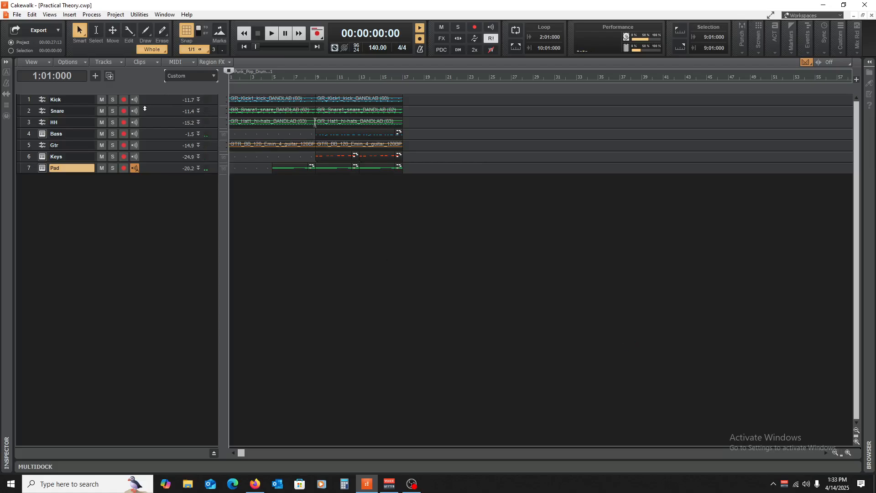
- Insert the SSDSampler5 soft synth into the project as a simple instrument track
{"action": "left_click_drag", "start_coordinate": [145, 106], "coordinate": [138, 163]}
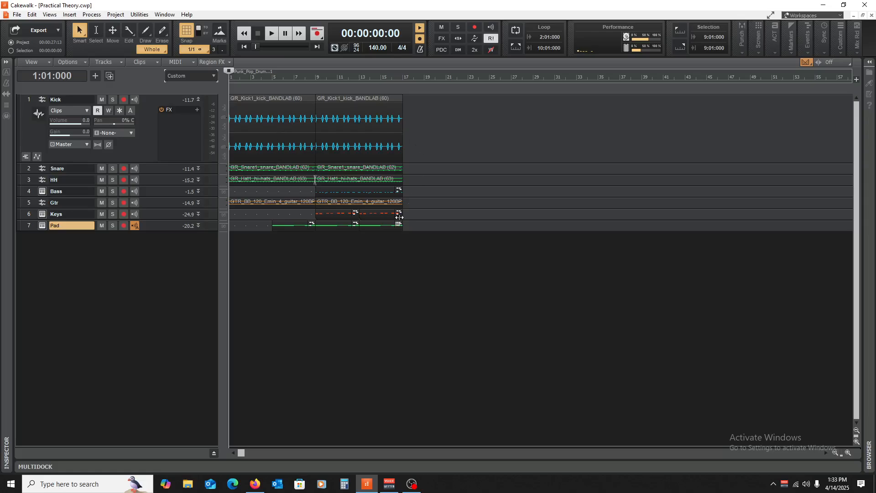
{"action": "double_click", "coordinate": [197, 100]}
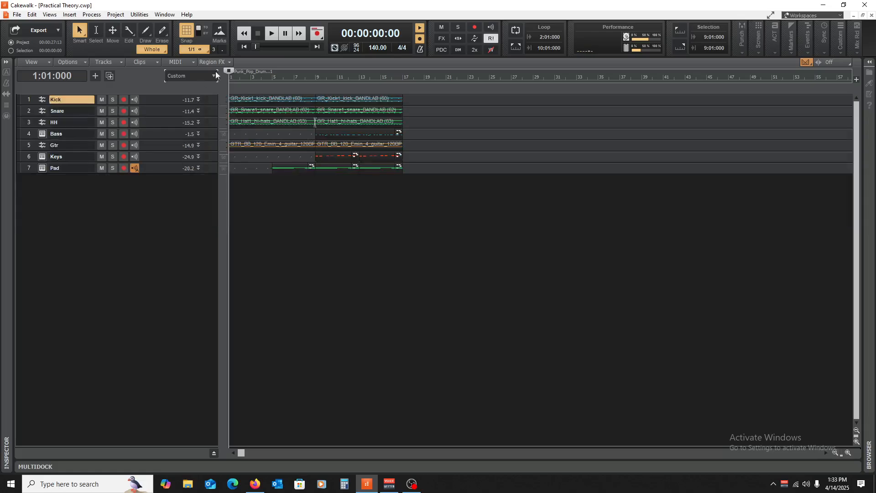
{"action": "left_click", "coordinate": [68, 15]}
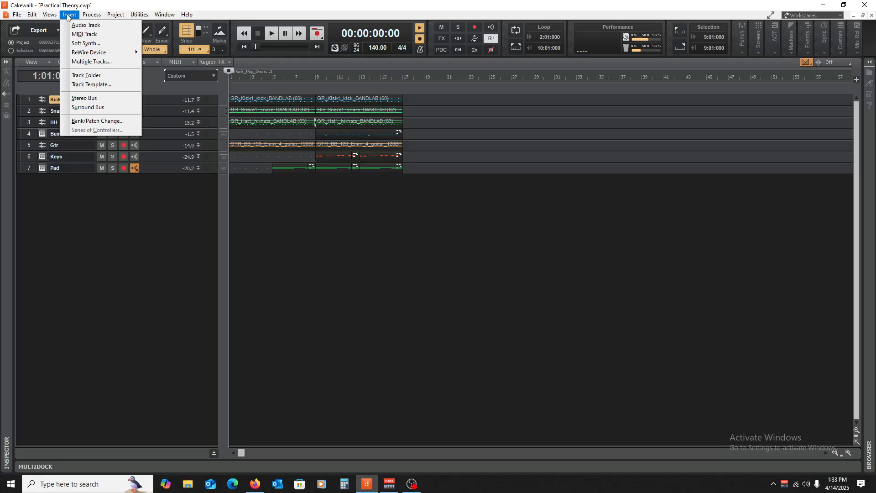
{"action": "left_click", "coordinate": [83, 43]}
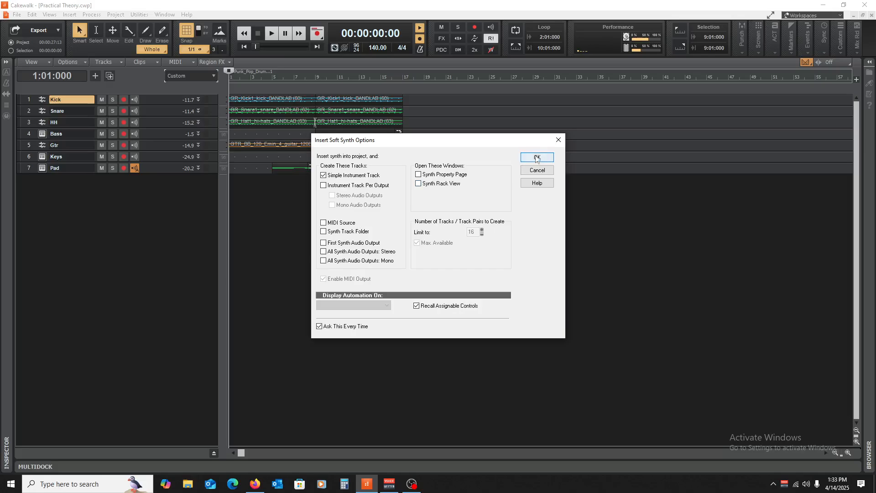
{"action": "left_click", "coordinate": [536, 157]}
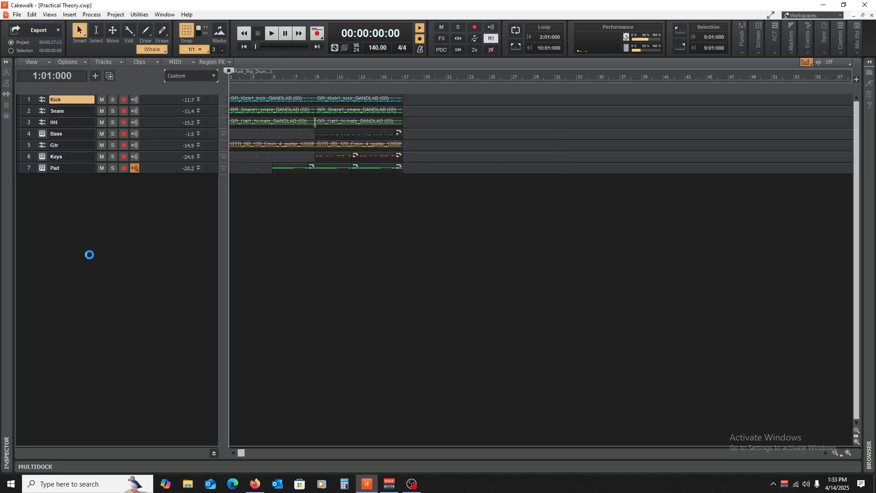
- Set the SSDSampler5 track's input to SH-01 MIDI Ch. 1 and its output to Master
{"action": "left_click_drag", "start_coordinate": [163, 184], "coordinate": [151, 282]}
{"action": "left_click", "coordinate": [124, 210]}
{"action": "mouse_move", "coordinate": [174, 256]}
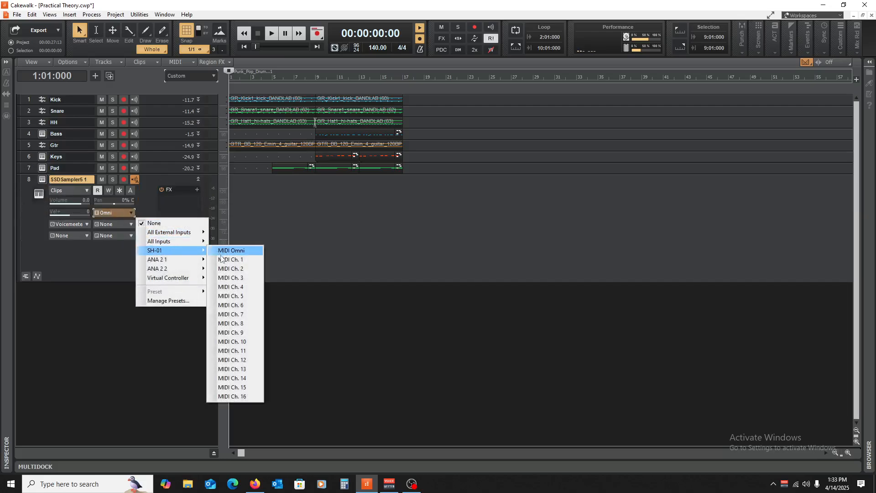
{"action": "left_click", "coordinate": [228, 259]}
{"action": "left_click", "coordinate": [86, 224]}
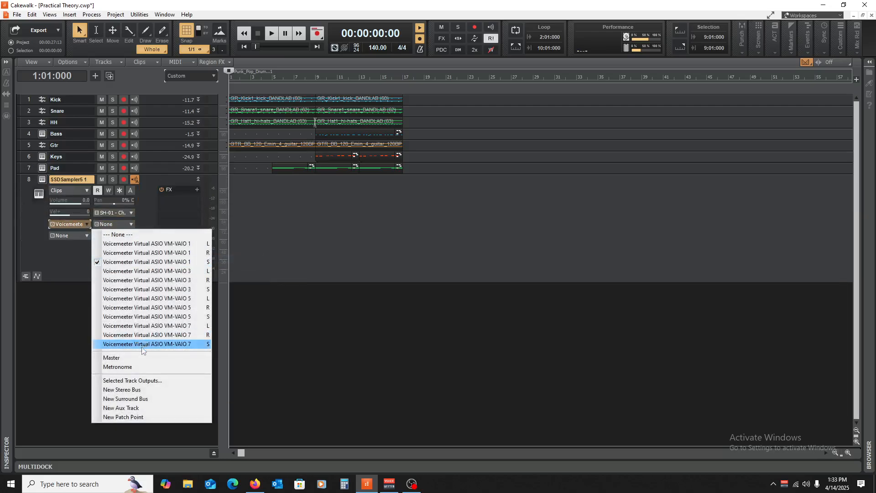
{"action": "left_click", "coordinate": [117, 357]}
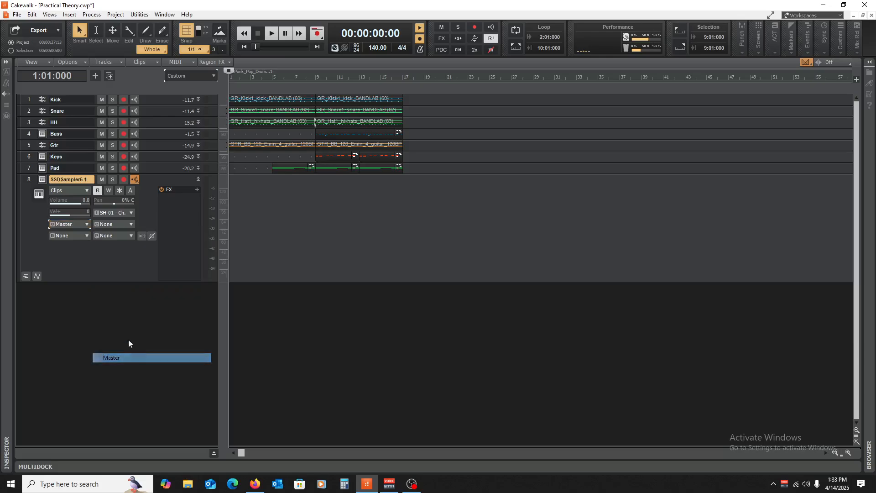
- Open the SSDSampler5 instrument interface and solo its track
{"action": "left_click", "coordinate": [43, 180]}
{"action": "mouse_move", "coordinate": [475, 93]}
{"action": "left_mouse_down"}
{"action": "mouse_move", "coordinate": [452, 83]}
{"action": "mouse_move", "coordinate": [479, 80]}
{"action": "left_mouse_up"}
{"action": "left_click", "coordinate": [112, 178]}
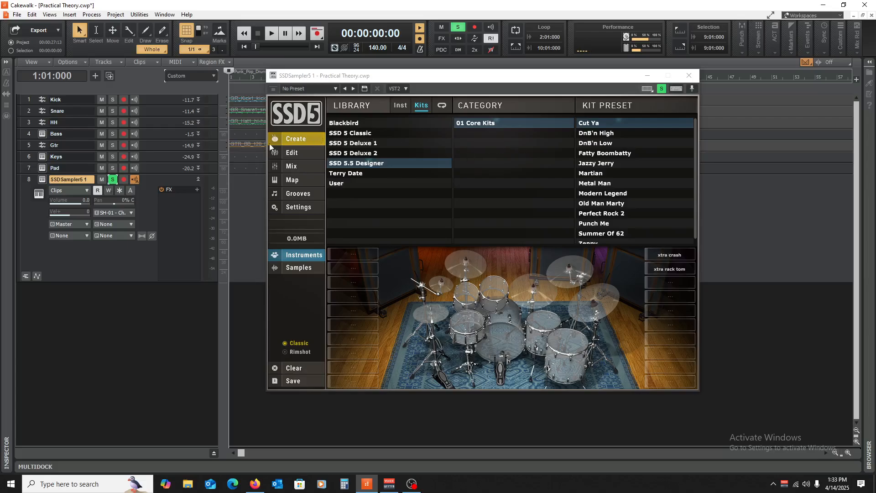
- Load the Cut Ya kit preset from the SSD 5.5 Designer core kits and audition one of its rack toms
{"action": "left_click", "coordinate": [299, 194]}
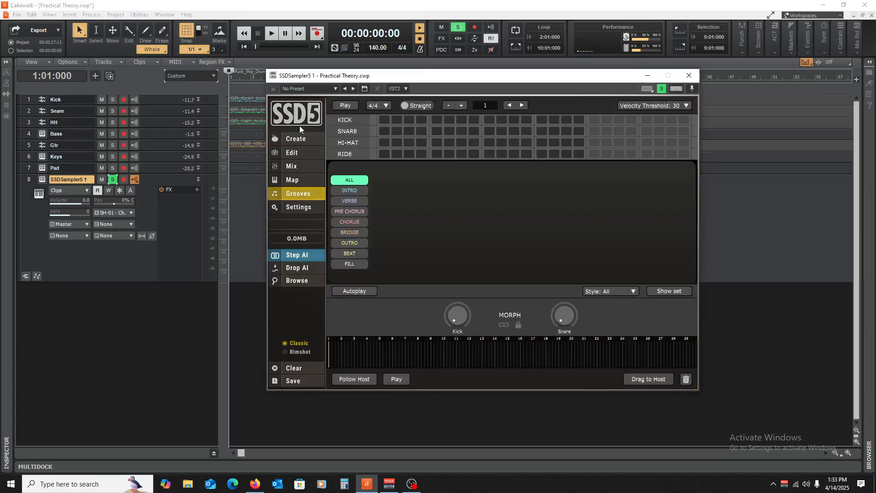
{"action": "left_click", "coordinate": [293, 153]}
{"action": "left_click", "coordinate": [294, 139]}
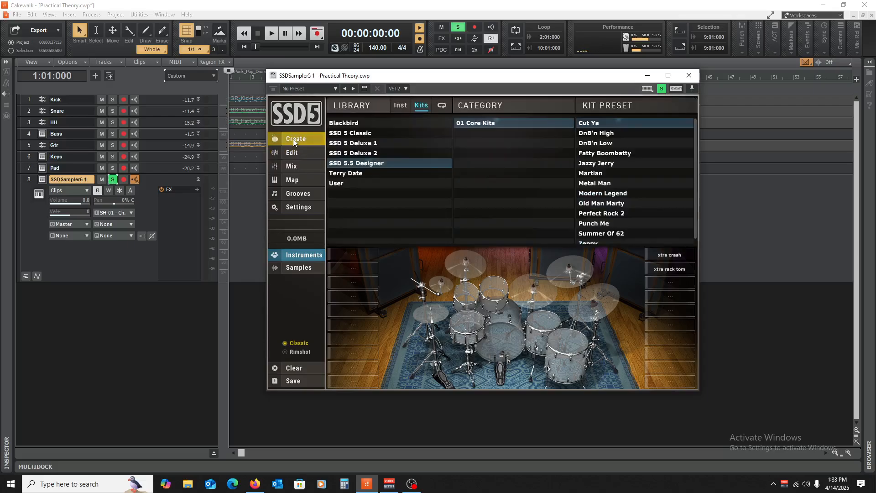
{"action": "left_click", "coordinate": [586, 123]}
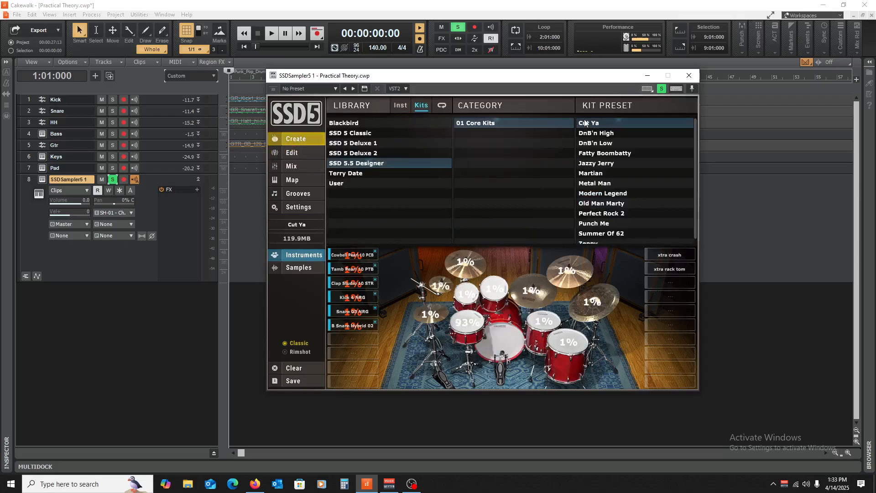
{"action": "left_click", "coordinate": [465, 294]}
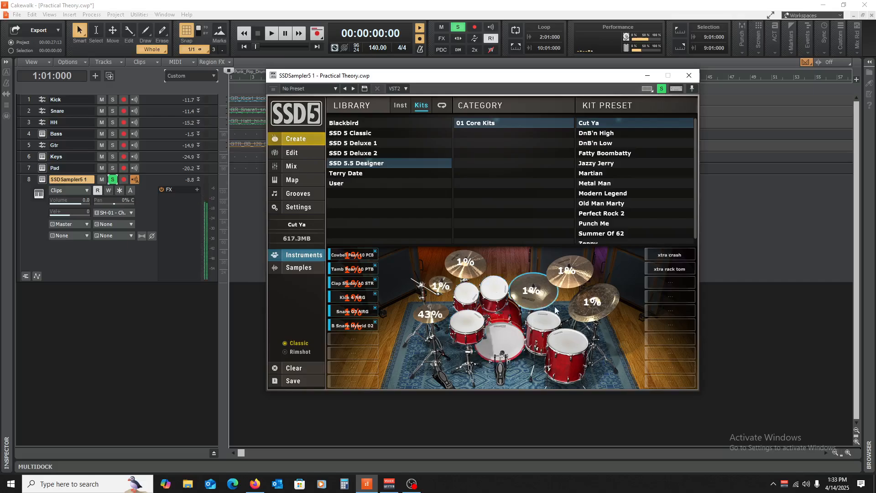
- Search all straight 4/4 grooves for patterns with a kick on the first step
{"action": "left_click", "coordinate": [293, 195]}
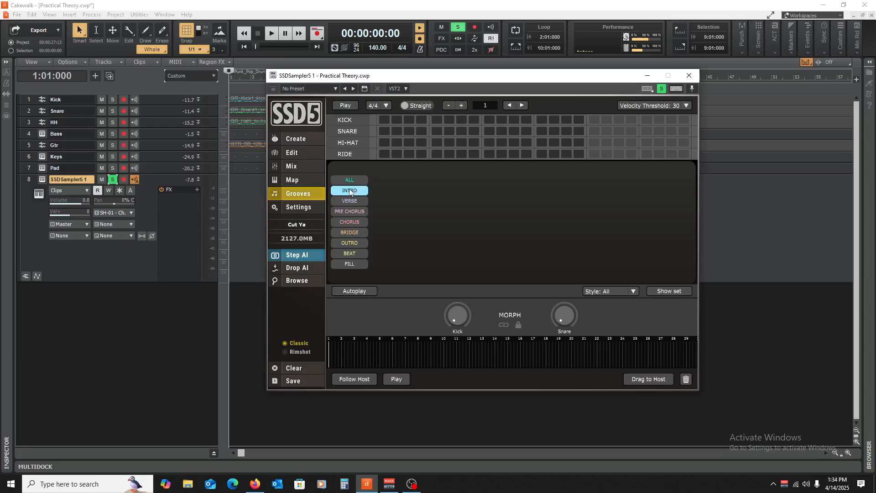
{"action": "left_click", "coordinate": [347, 181]}
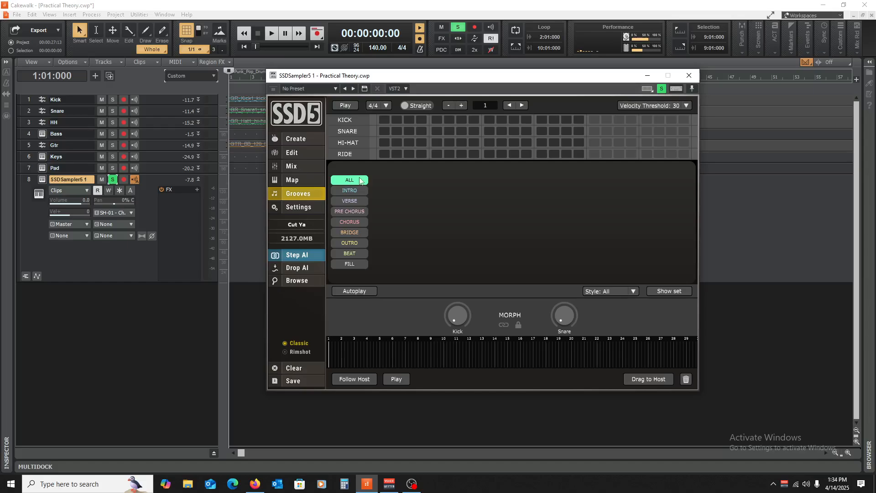
{"action": "left_click", "coordinate": [654, 106]}
{"action": "left_click", "coordinate": [614, 182]}
{"action": "left_click", "coordinate": [382, 120]}
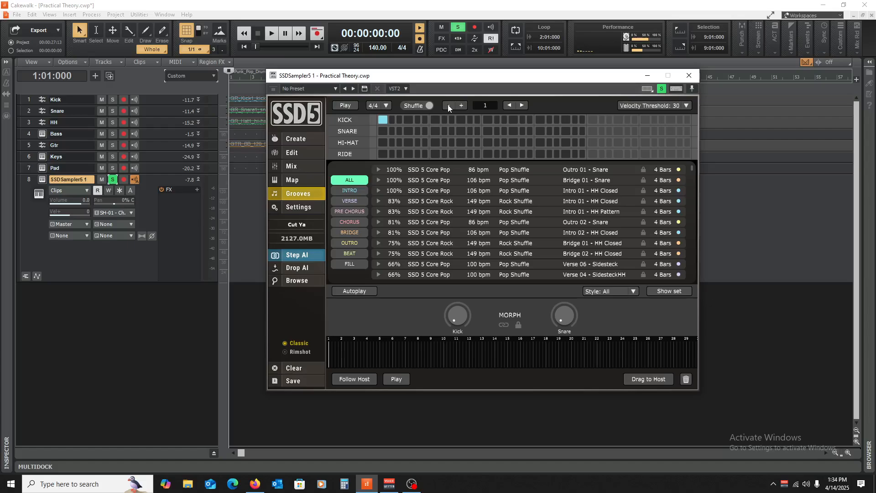
{"action": "left_click", "coordinate": [413, 105]}
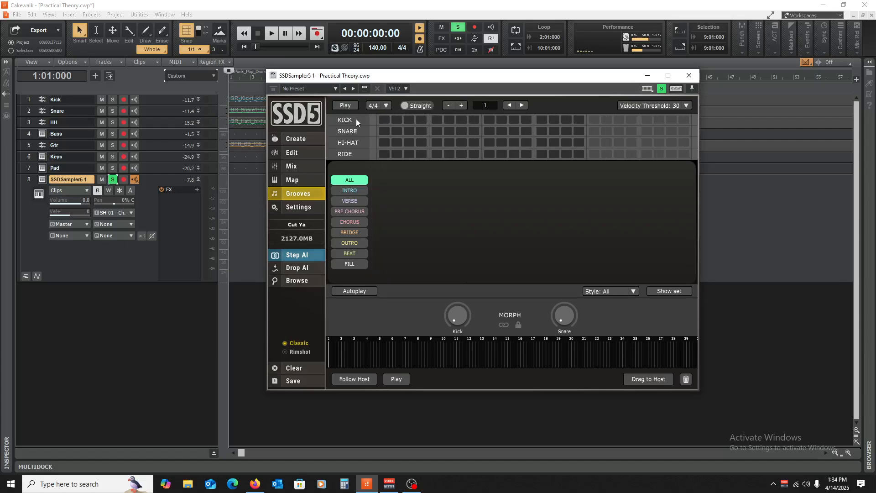
{"action": "left_click", "coordinate": [380, 121]}
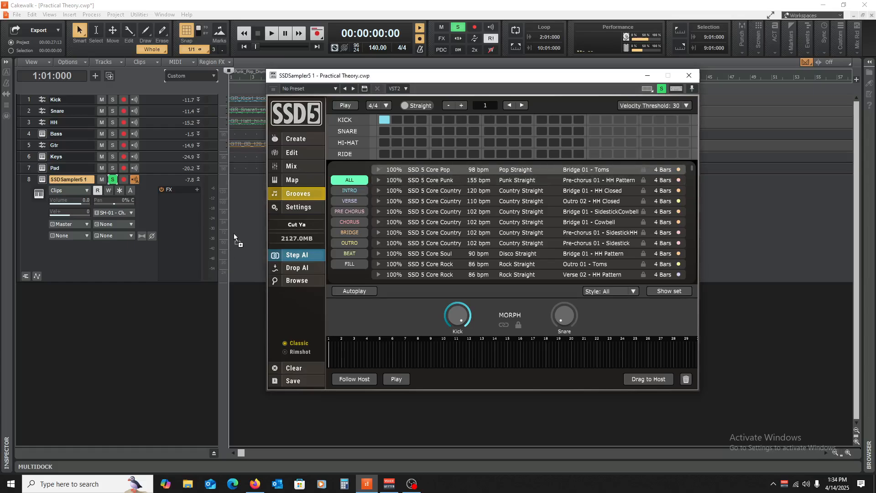
- Audition the 98 bpm Pop Straight Bridge 01 - Toms groove at bar 1 and try a snare on the search pattern's first step
{"action": "left_click_drag", "start_coordinate": [234, 233], "coordinate": [233, 233]}
{"action": "left_click_drag", "start_coordinate": [463, 94], "coordinate": [667, 114]}
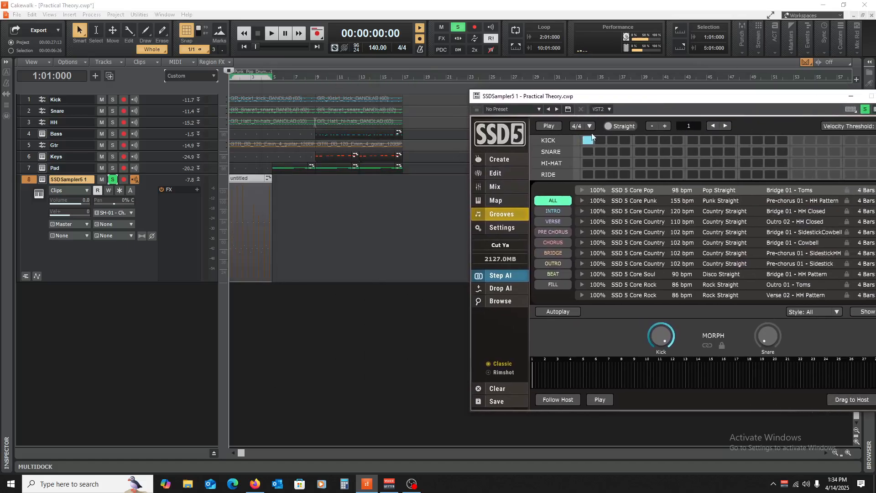
{"action": "left_click", "coordinate": [588, 151]}
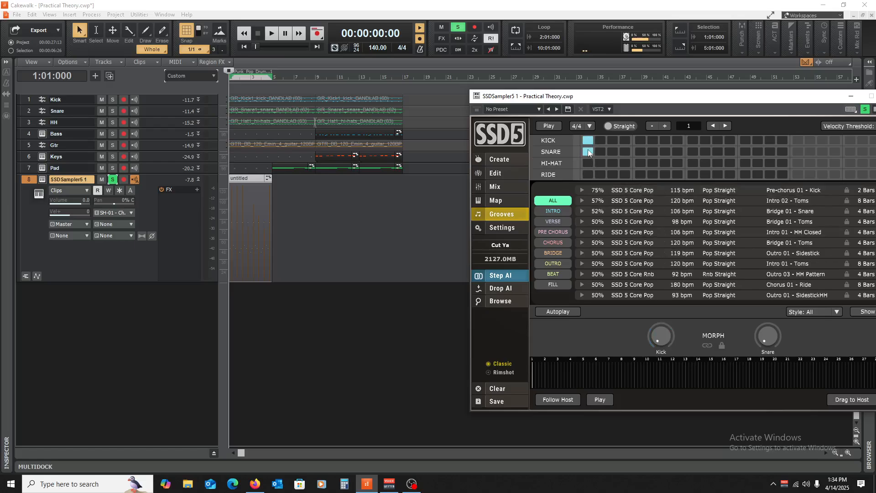
{"action": "left_click", "coordinate": [588, 141]}
{"action": "key", "text": "space"}
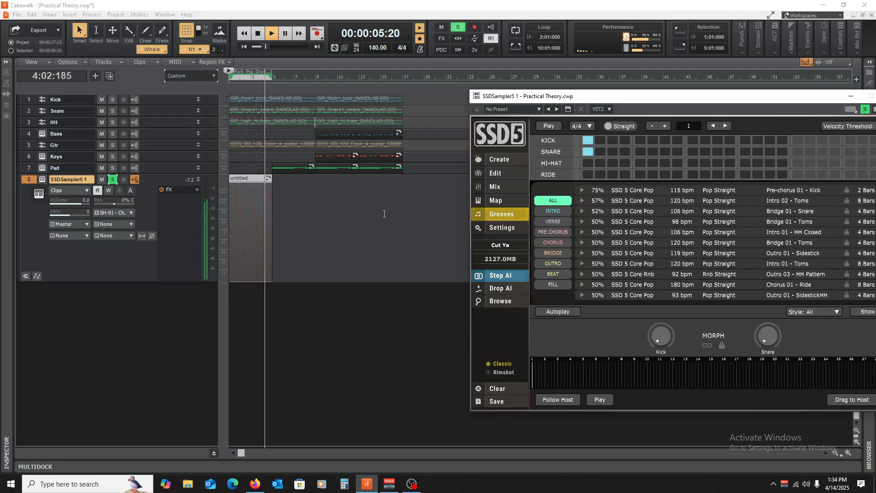
{"action": "key", "text": "space"}
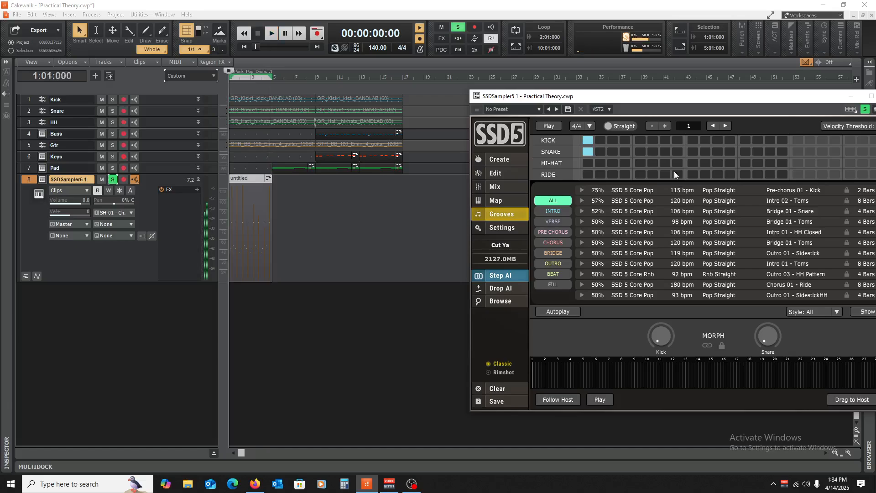
{"action": "left_click", "coordinate": [586, 153]}
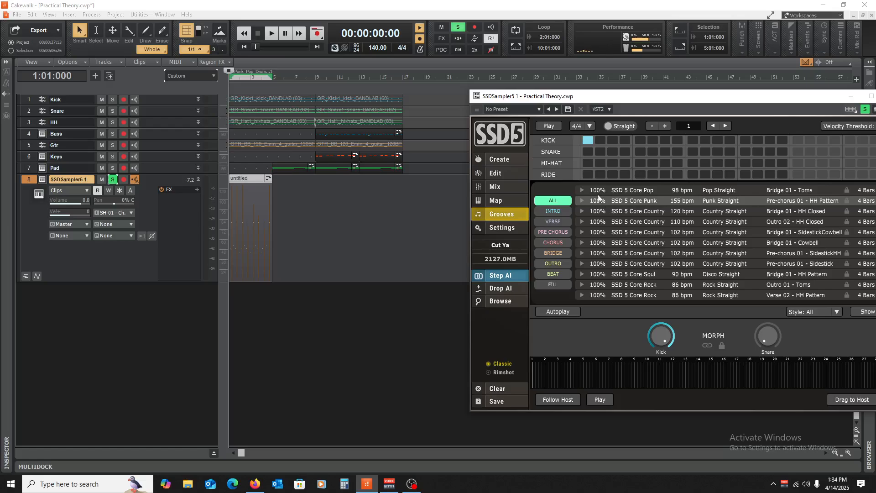
- Audition the 155 bpm Punk Straight Pre-chorus 01 - HH Pattern groove at bar 1 in place of the current clip, and delete it
{"action": "left_click", "coordinate": [255, 187]}
{"action": "key", "text": "Delete"}
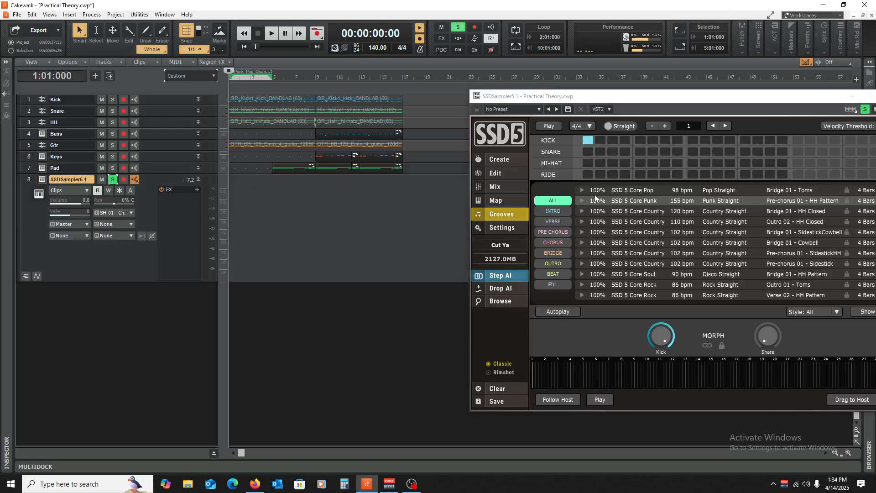
{"action": "left_click_drag", "start_coordinate": [632, 199], "coordinate": [395, 234]}
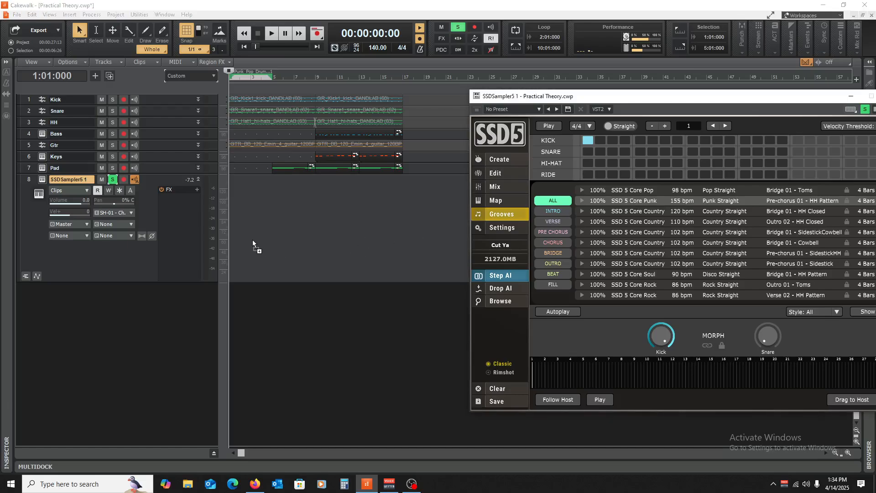
{"action": "left_click_drag", "start_coordinate": [224, 241], "coordinate": [231, 241]}
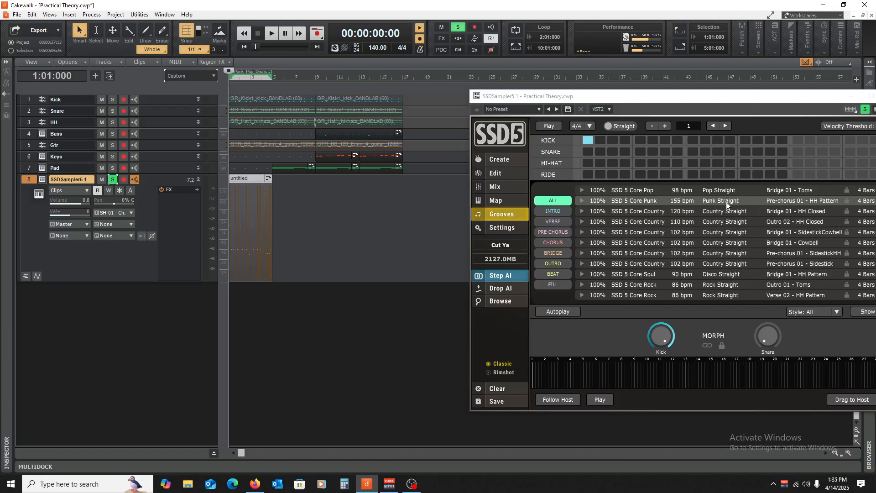
{"action": "key", "text": "space"}
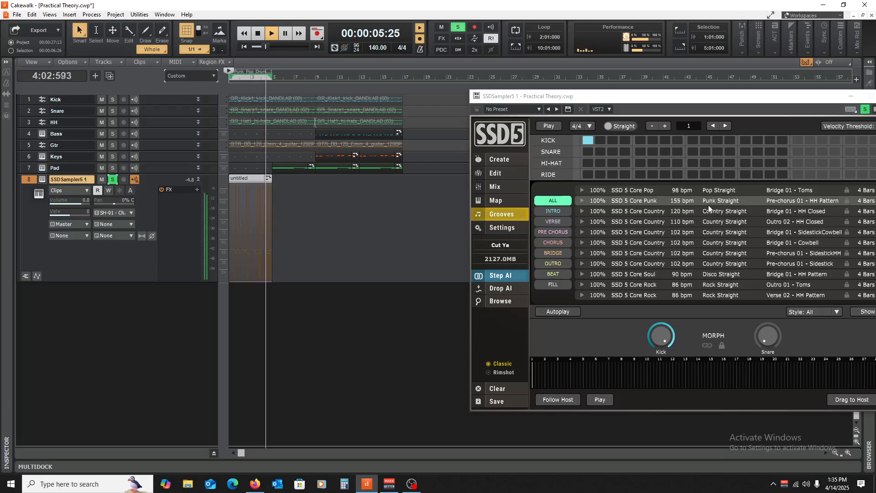
{"action": "key", "text": "space"}
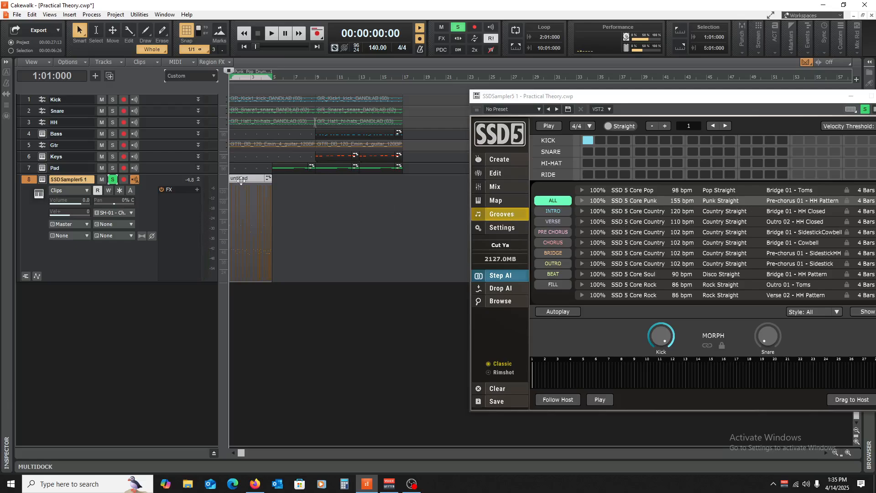
{"action": "key", "text": "Delete"}
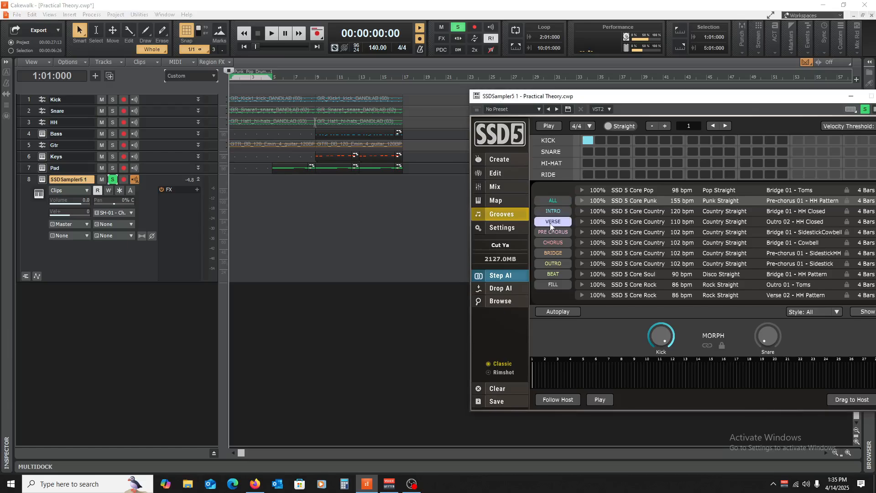
- Filter the matching grooves to verse patterns and browse the list
{"action": "left_click", "coordinate": [553, 221]}
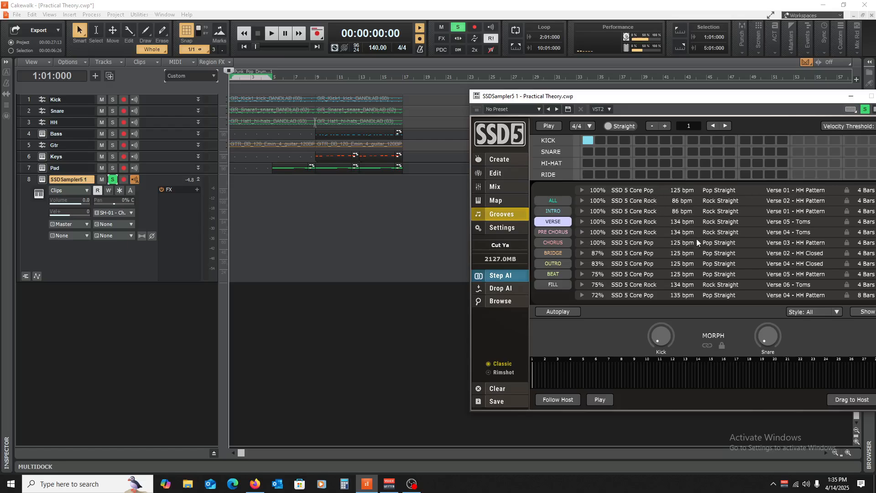
{"action": "scroll", "coordinate": [674, 240], "scroll_direction": "down", "scroll_amount": 10}
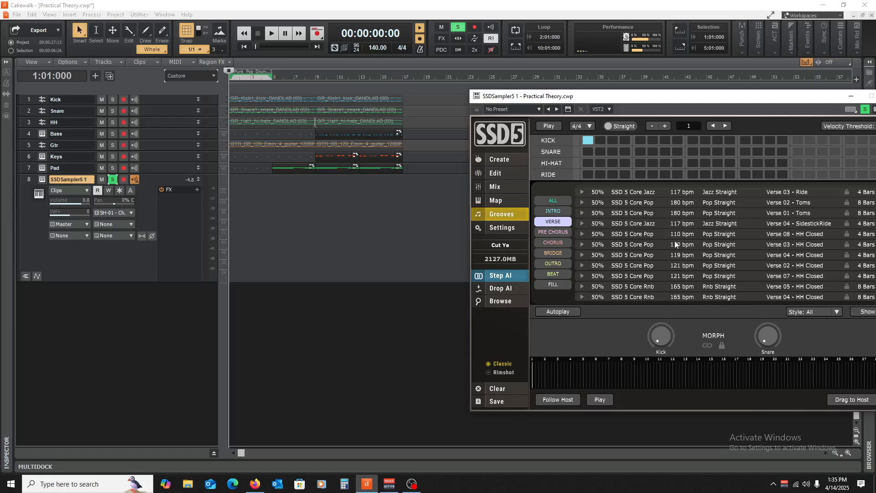
{"action": "scroll", "coordinate": [674, 240], "scroll_direction": "down", "scroll_amount": 8}
{"action": "scroll", "coordinate": [674, 242], "scroll_direction": "down", "scroll_amount": 10}
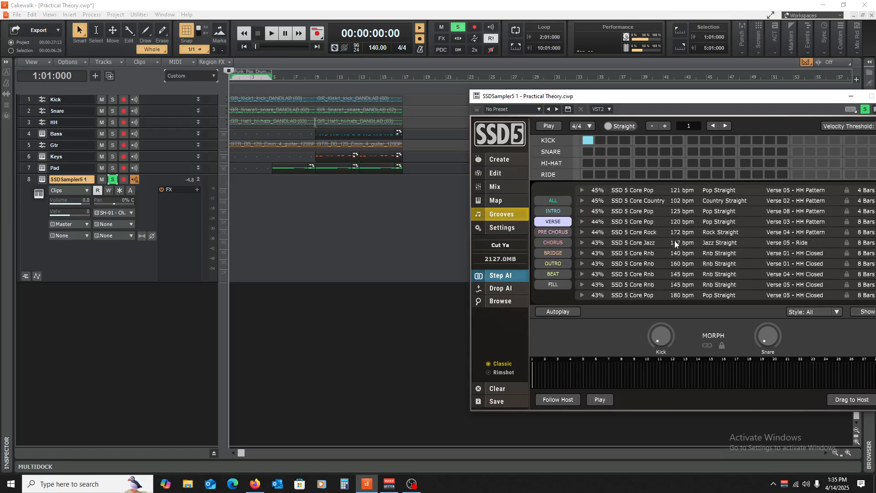
{"action": "scroll", "coordinate": [672, 239], "scroll_direction": "up", "scroll_amount": 20}
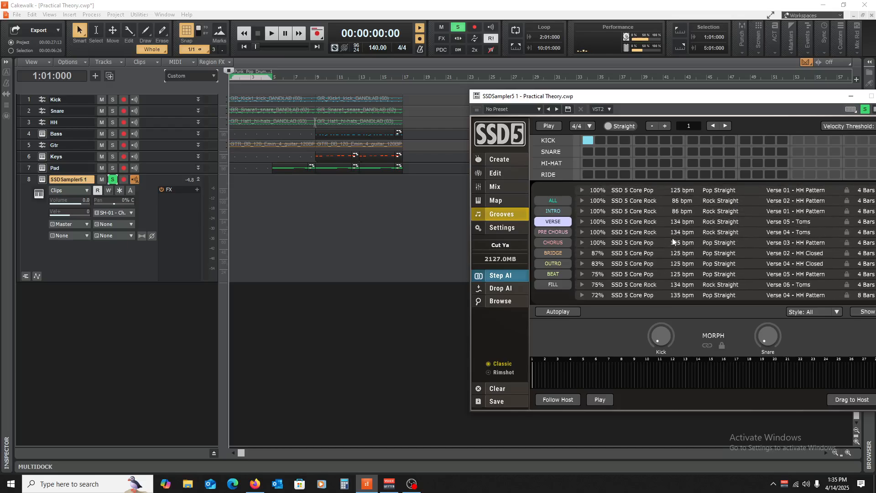
- Place the 125 bpm Pop Straight Verse 01 - HH Pattern groove at bar 1 of the SSDSampler5 track and play it back
{"action": "left_click", "coordinate": [618, 189]}
{"action": "left_click_drag", "start_coordinate": [625, 194], "coordinate": [165, 287]}
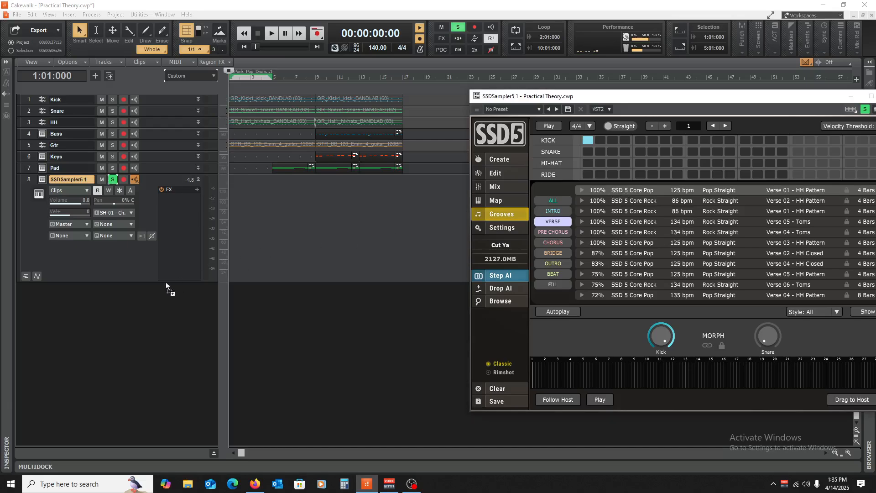
{"action": "left_click_drag", "start_coordinate": [228, 228], "coordinate": [229, 221]}
{"action": "key", "text": "space"}
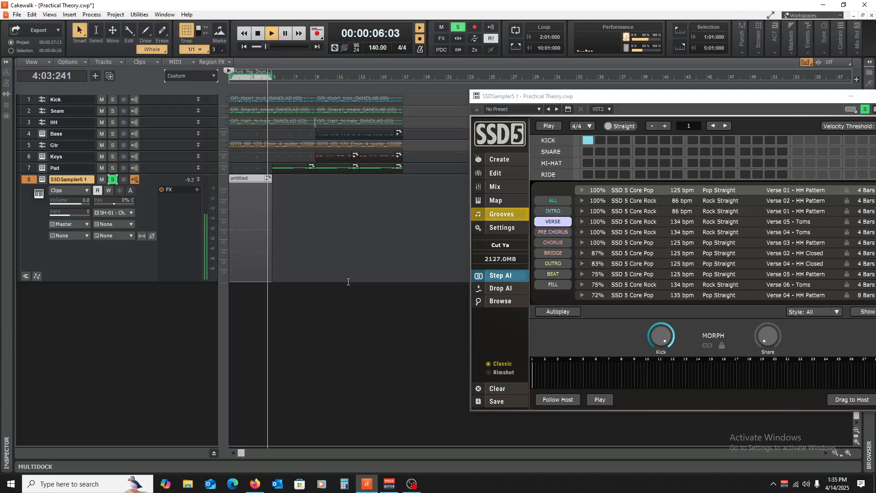
- Try the Snare morph control while playing the verse groove, then close the SSDSampler5 window
{"action": "key", "text": "space"}
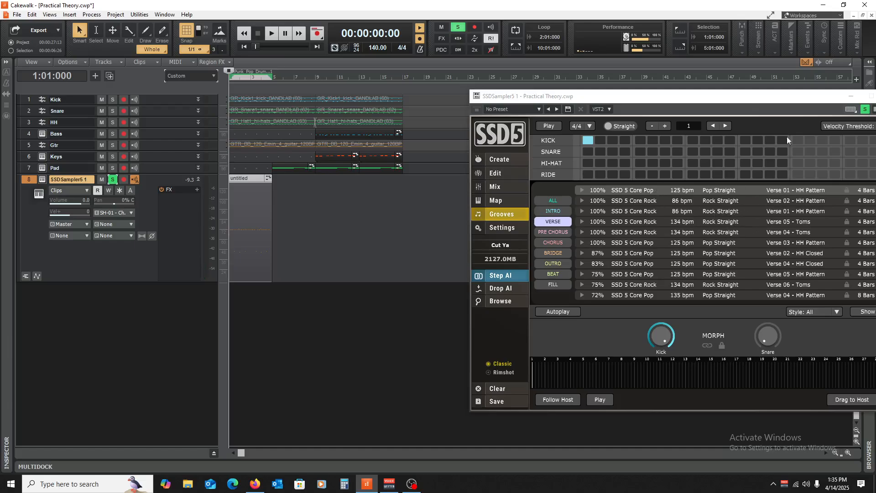
{"action": "left_click_drag", "start_coordinate": [784, 100], "coordinate": [590, 84]}
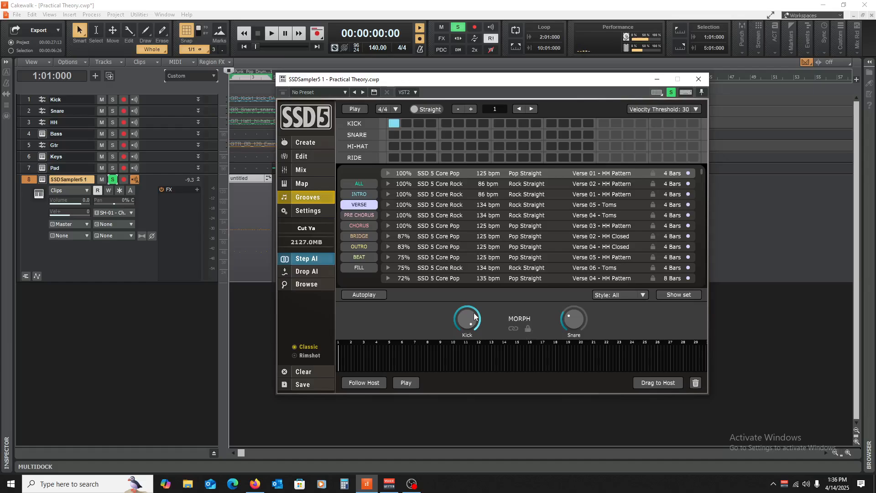
{"action": "mouse_move", "coordinate": [474, 316]}
{"action": "left_mouse_down"}
{"action": "mouse_move", "coordinate": [471, 357]}
{"action": "mouse_move", "coordinate": [463, 308]}
{"action": "left_mouse_up"}
{"action": "key", "text": "space"}
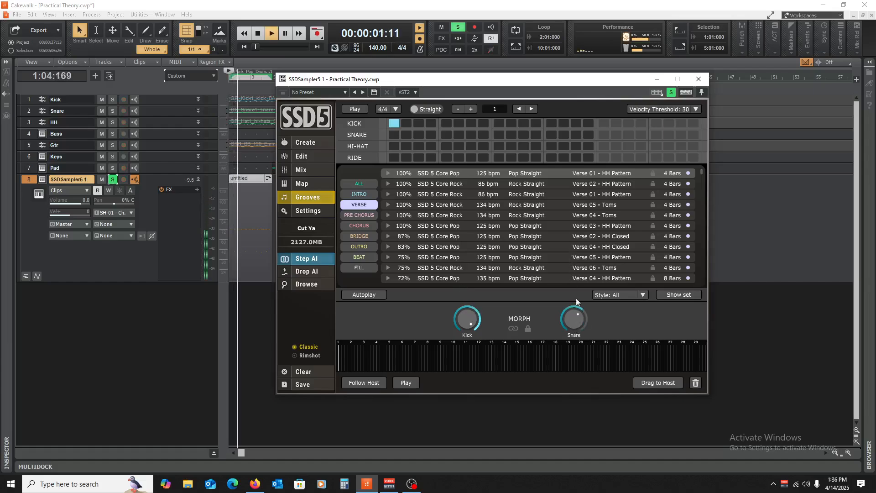
{"action": "left_click_drag", "start_coordinate": [573, 319], "coordinate": [581, 371]}
{"action": "key", "text": "space"}
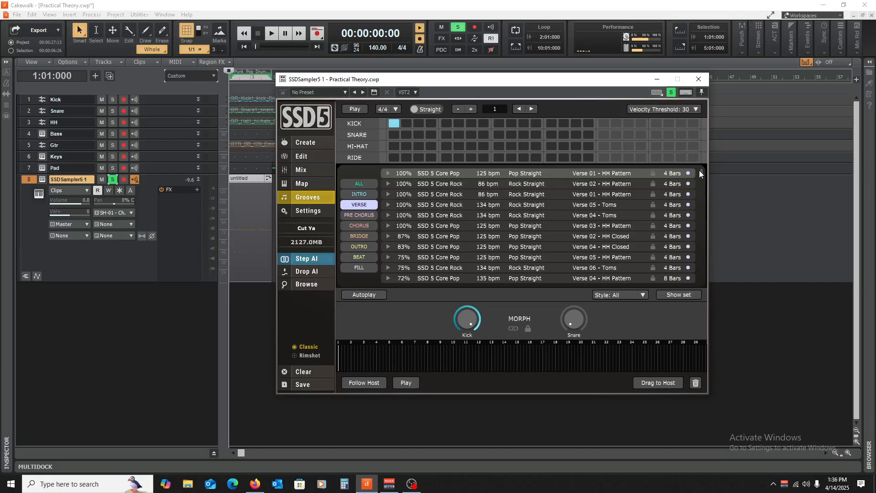
{"action": "left_click_drag", "start_coordinate": [701, 173], "coordinate": [708, 136]}
{"action": "left_click", "coordinate": [700, 80]}
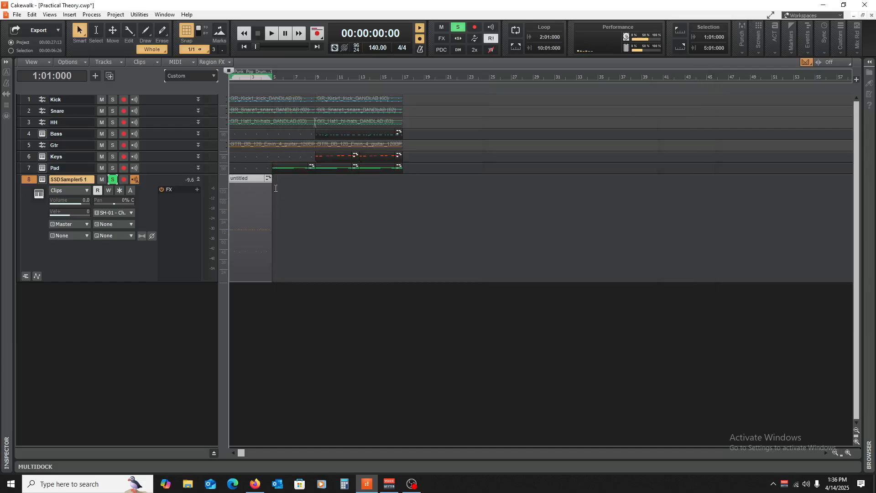
- Open the bar 1 drum clip in the Piano Roll and audition the kick and snare rows at and just above C3
{"action": "double_click", "coordinate": [243, 182]}
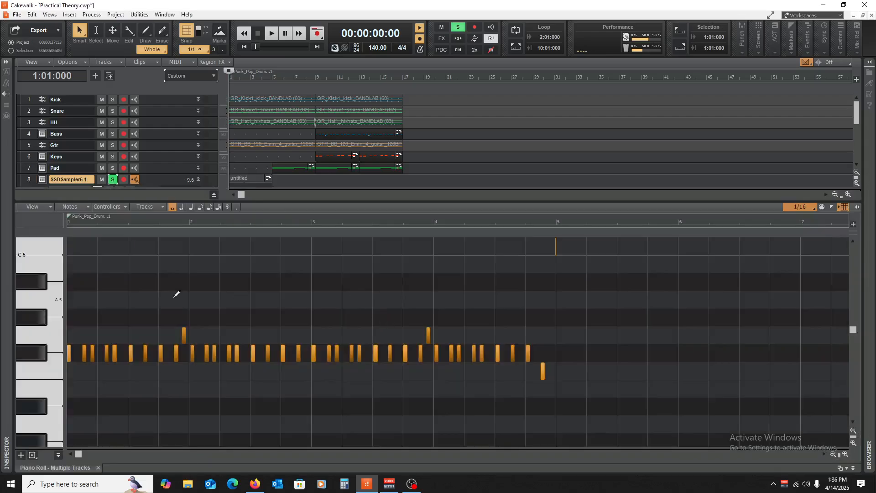
{"action": "scroll", "coordinate": [191, 306], "scroll_direction": "down", "scroll_amount": 10}
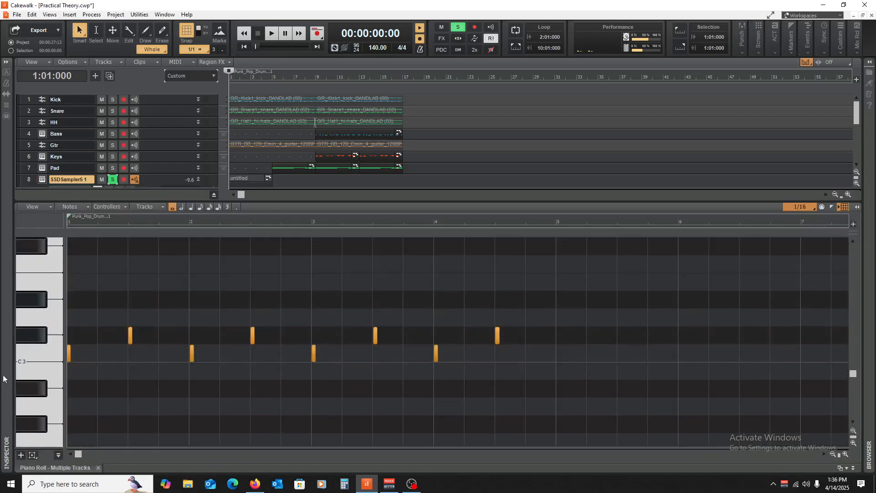
{"action": "left_click", "coordinate": [34, 356]}
{"action": "left_click", "coordinate": [32, 338]}
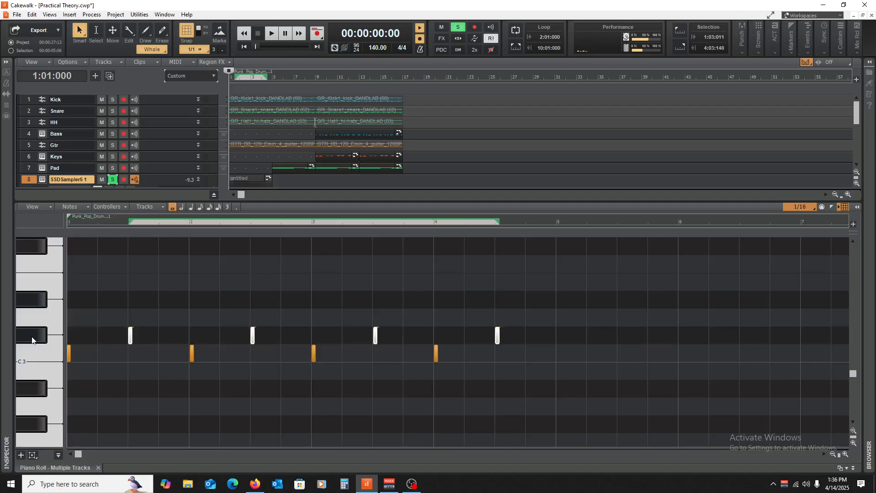
- Audition the hi-hat rows above C5 from the Piano Roll keyboard
{"action": "scroll", "coordinate": [169, 352], "scroll_direction": "up", "scroll_amount": 10}
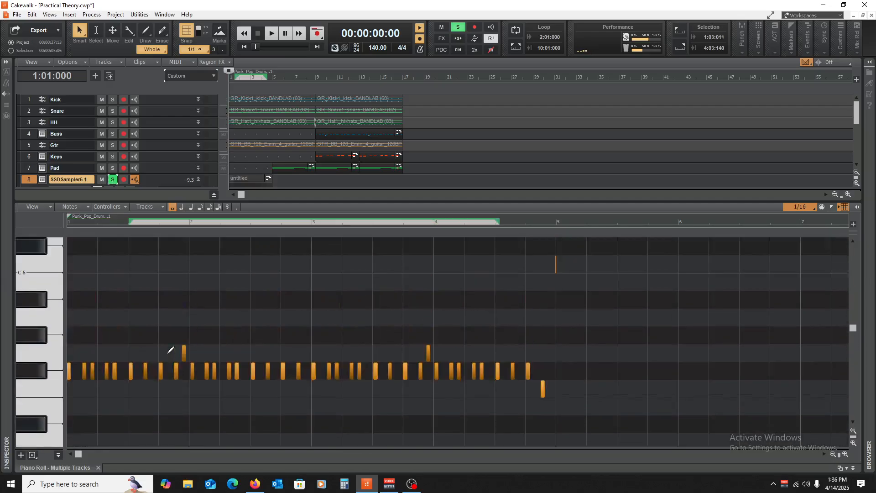
{"action": "scroll", "coordinate": [169, 350], "scroll_direction": "down", "scroll_amount": 1}
{"action": "left_click", "coordinate": [32, 304]}
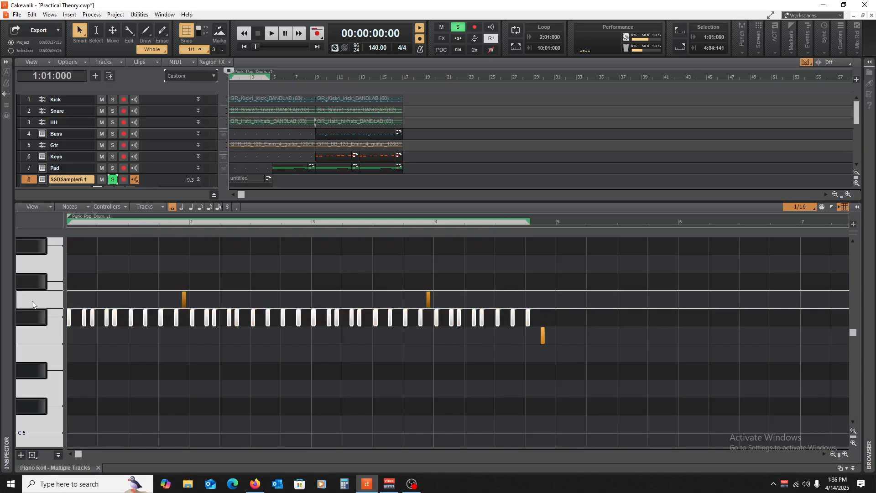
{"action": "left_click", "coordinate": [32, 302]}
{"action": "left_click", "coordinate": [26, 277]}
{"action": "scroll", "coordinate": [23, 299], "scroll_direction": "down", "scroll_amount": 5}
{"action": "scroll", "coordinate": [24, 300], "scroll_direction": "up", "scroll_amount": 14}
{"action": "scroll", "coordinate": [24, 299], "scroll_direction": "down", "scroll_amount": 5}
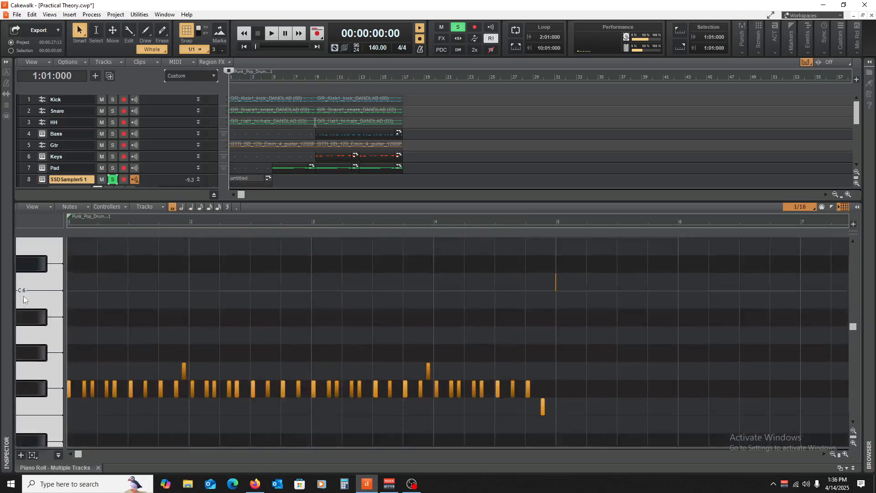
- Play the drum clip and review its hi-hat notes above C5 and its kick and snare notes around C3
{"action": "scroll", "coordinate": [23, 295], "scroll_direction": "down", "scroll_amount": 4}
{"action": "key", "text": "space"}
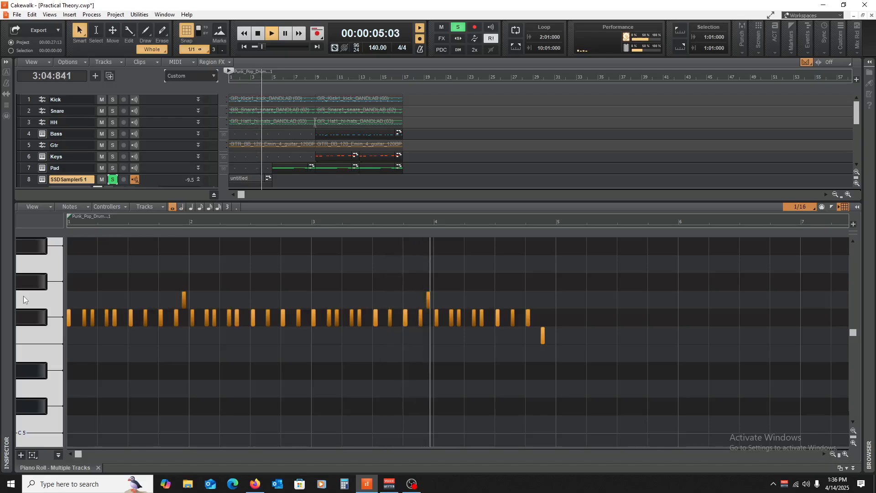
{"action": "key", "text": "space"}
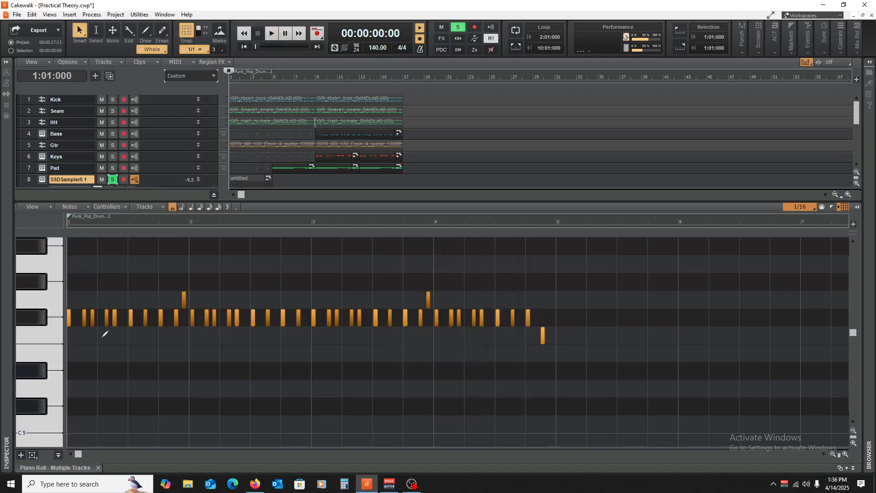
{"action": "scroll", "coordinate": [331, 378], "scroll_direction": "down", "scroll_amount": 5}
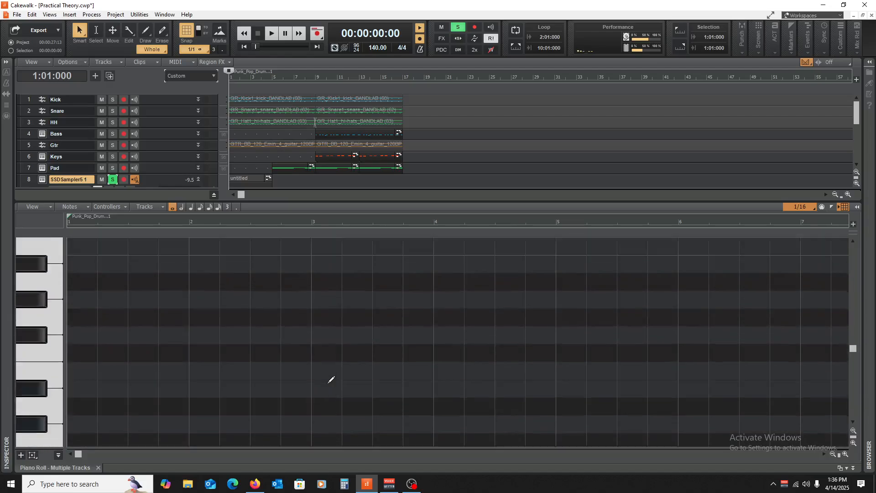
{"action": "scroll", "coordinate": [331, 379], "scroll_direction": "down", "scroll_amount": 5}
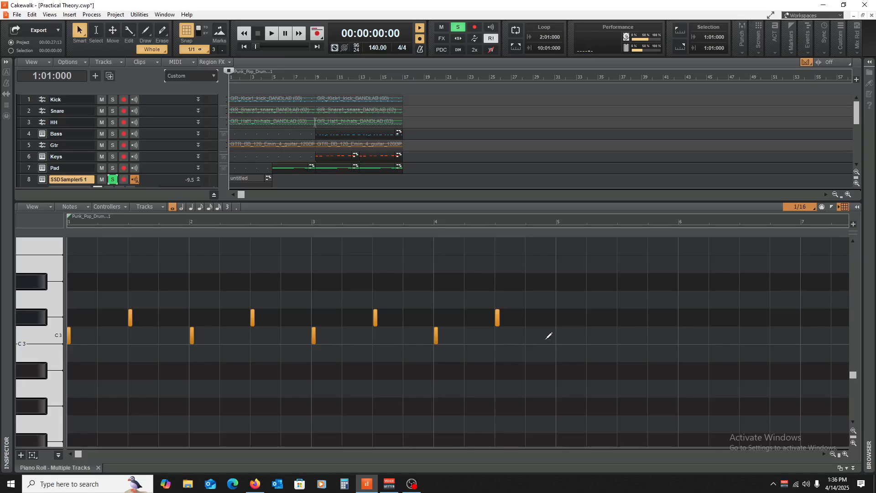
{"action": "scroll", "coordinate": [331, 331], "scroll_direction": "up", "scroll_amount": 10}
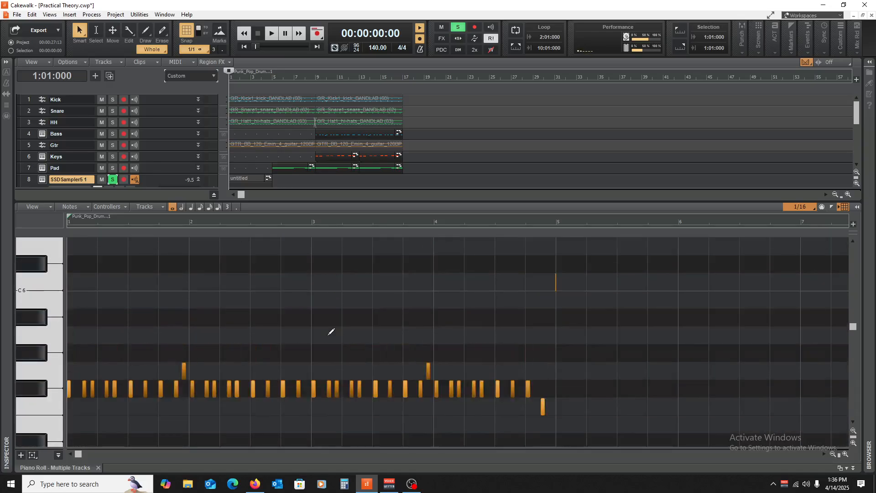
{"action": "scroll", "coordinate": [289, 287], "scroll_direction": "down", "scroll_amount": 10}
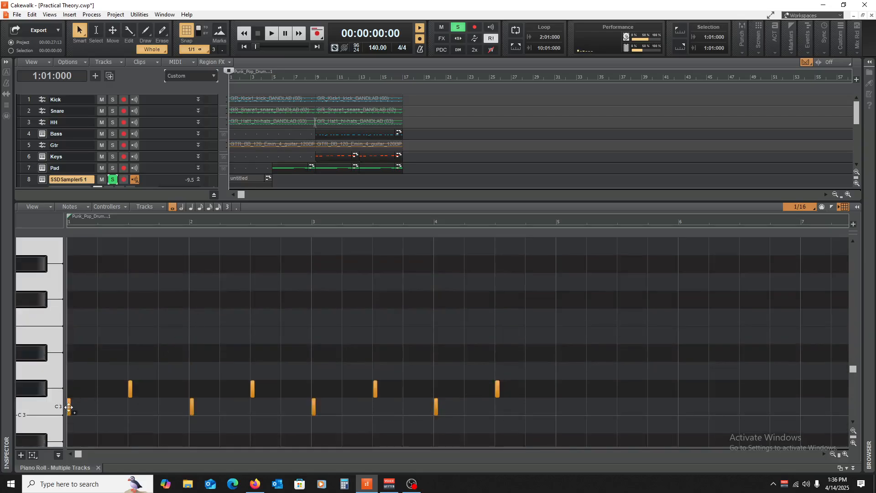
- Try moving the first C3 kick note to half a beat before the first snare hit, play it, and undo the move
{"action": "left_click_drag", "start_coordinate": [70, 406], "coordinate": [119, 411]}
{"action": "key", "text": "space"}
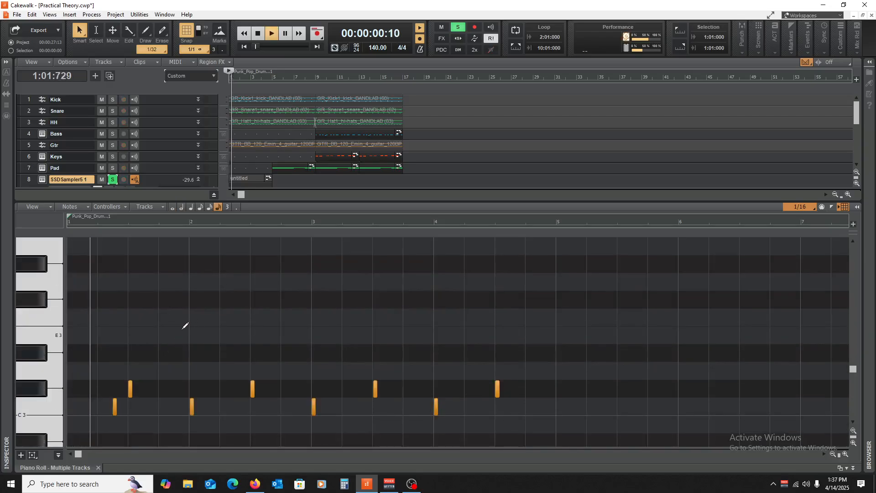
{"action": "key", "text": "space"}
{"action": "key", "text": "ctrl+z"}
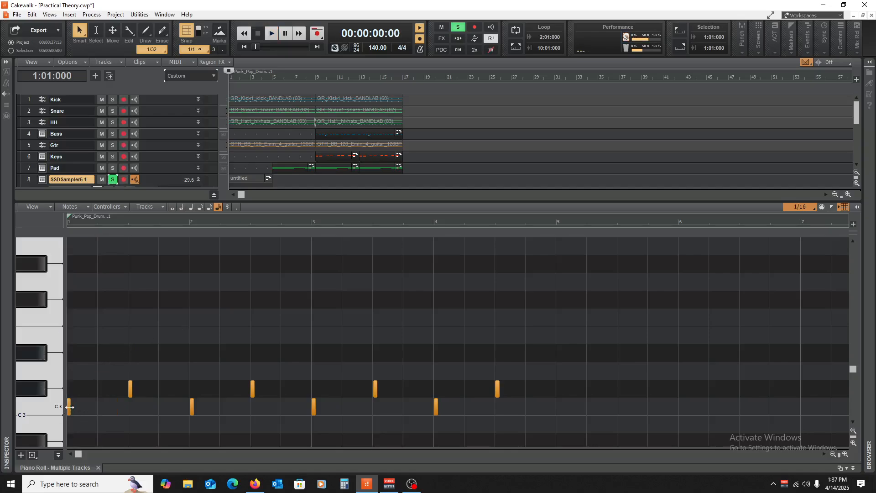
- Copy the C3 kick notes starting bars 1 and 3 to half a beat before each bar's snare hit, playing back each addition
{"action": "left_click_drag", "start_coordinate": [72, 407], "coordinate": [115, 407]}
{"action": "key", "text": "space"}
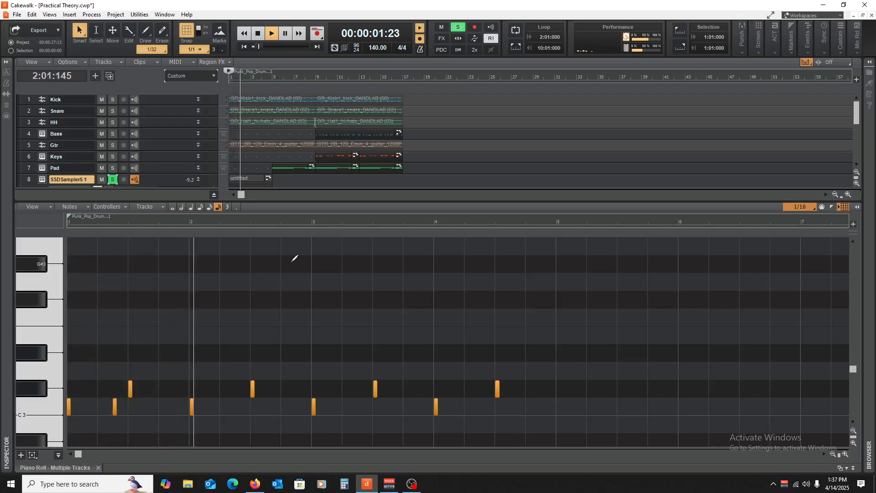
{"action": "key", "text": "space"}
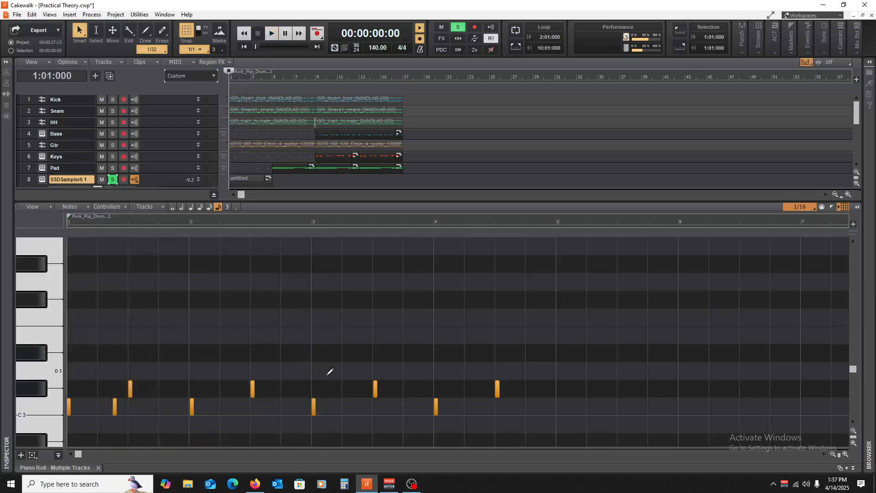
{"action": "left_click_drag", "start_coordinate": [312, 410], "coordinate": [359, 410]}
{"action": "key", "text": "space"}
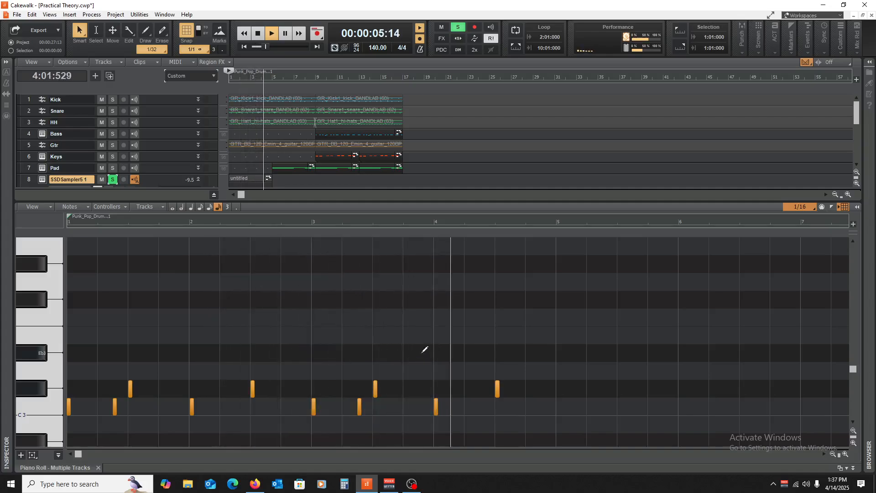
{"action": "key", "text": "space"}
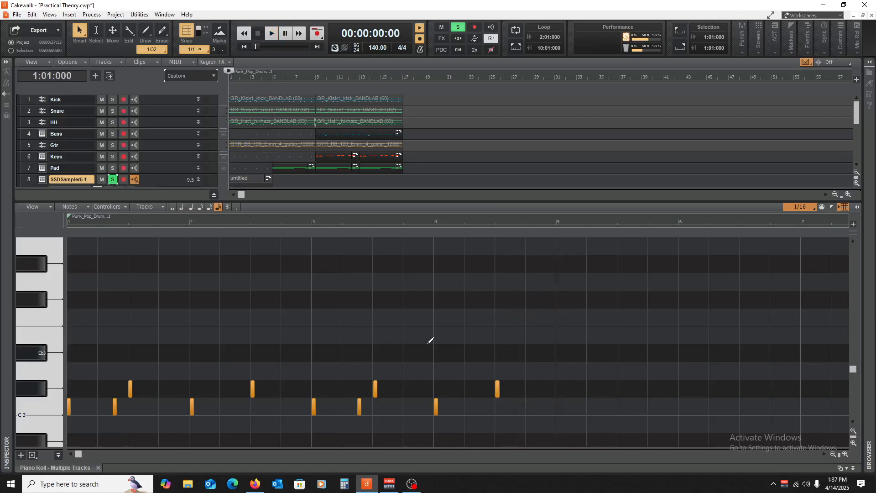
- Close the Piano Roll and delete the bar 1 drum clip together with the SSDSampler5 1 track
{"action": "left_click", "coordinate": [98, 468]}
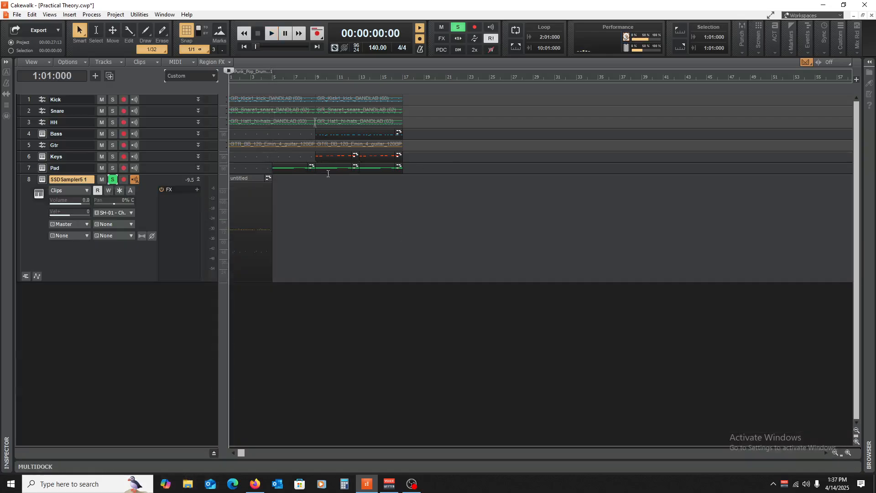
{"action": "left_click", "coordinate": [236, 183]}
{"action": "key", "text": "Delete"}
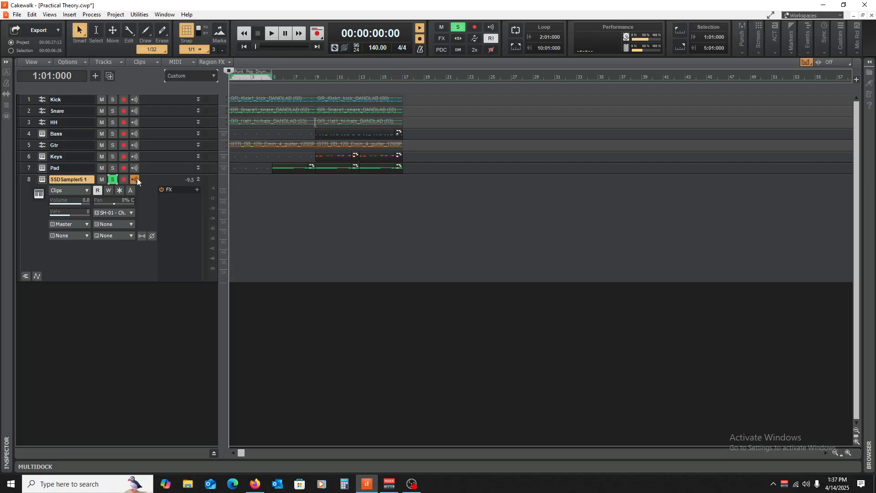
{"action": "left_click", "coordinate": [28, 181]}
{"action": "right_click", "coordinate": [145, 180]}
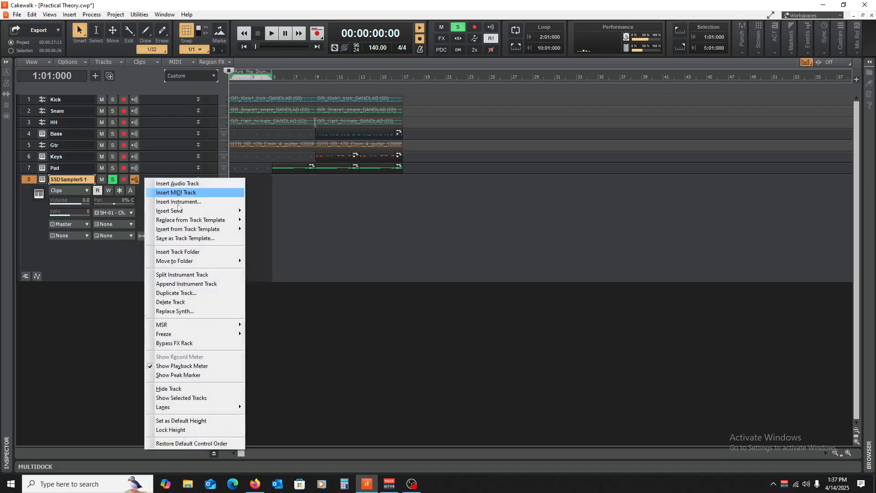
{"action": "left_click", "coordinate": [191, 302]}
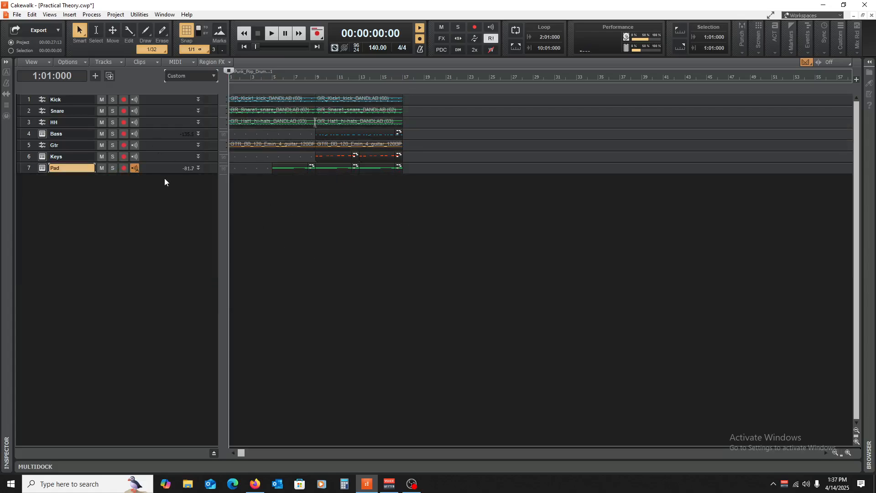
- Enlarge the Pad, Keys and Gtr tracks so their controls and clips show at full height
{"action": "left_click_drag", "start_coordinate": [161, 172], "coordinate": [159, 244]}
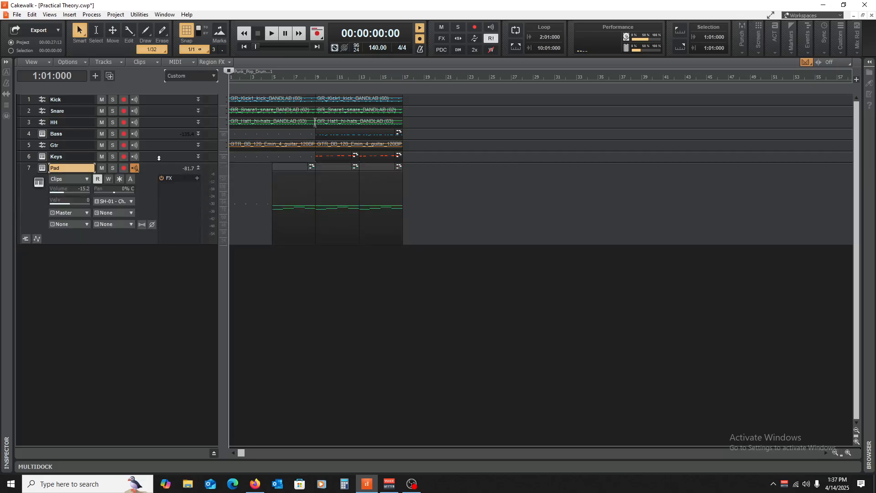
{"action": "left_click_drag", "start_coordinate": [165, 162], "coordinate": [155, 222]}
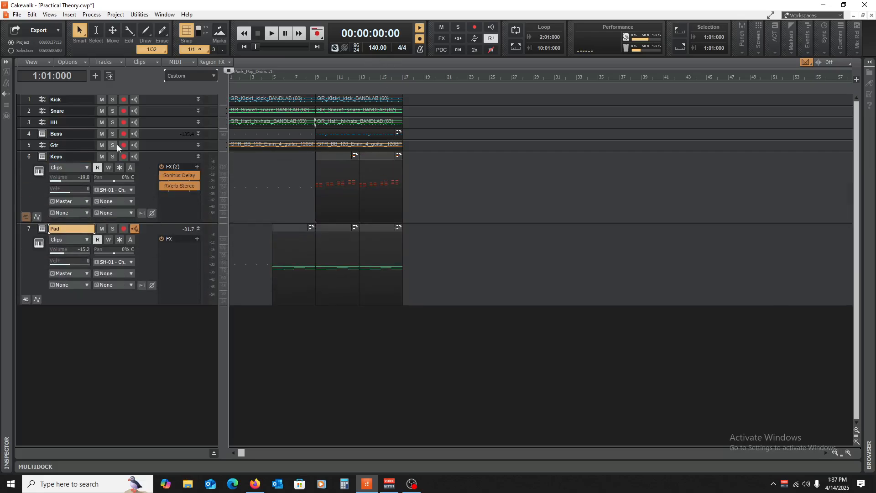
{"action": "left_click_drag", "start_coordinate": [160, 151], "coordinate": [160, 199]}
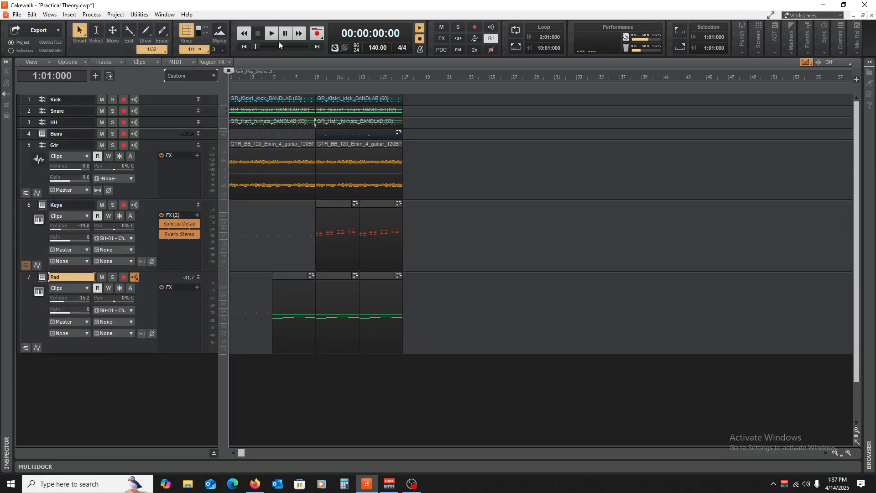
- Switch to Firefox, view the song-writing steps in the How To Write A Song document, and return to Cakewalk
{"action": "left_click", "coordinate": [259, 484]}
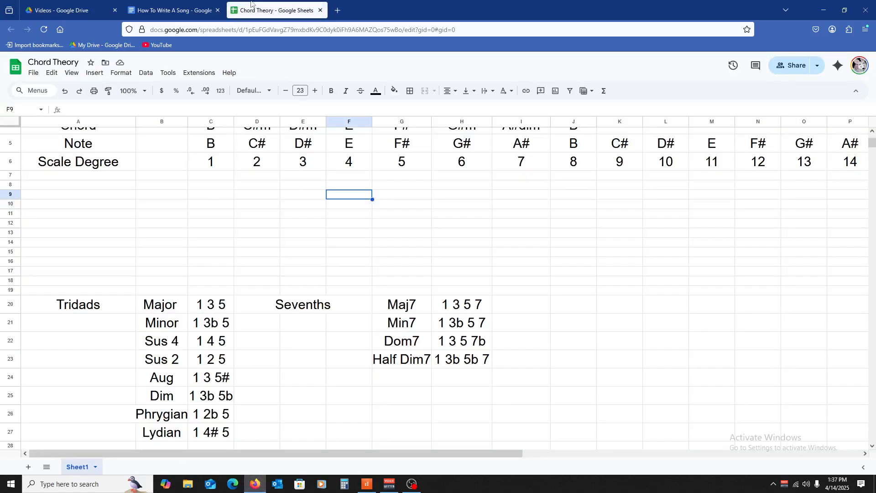
{"action": "left_click", "coordinate": [177, 10]}
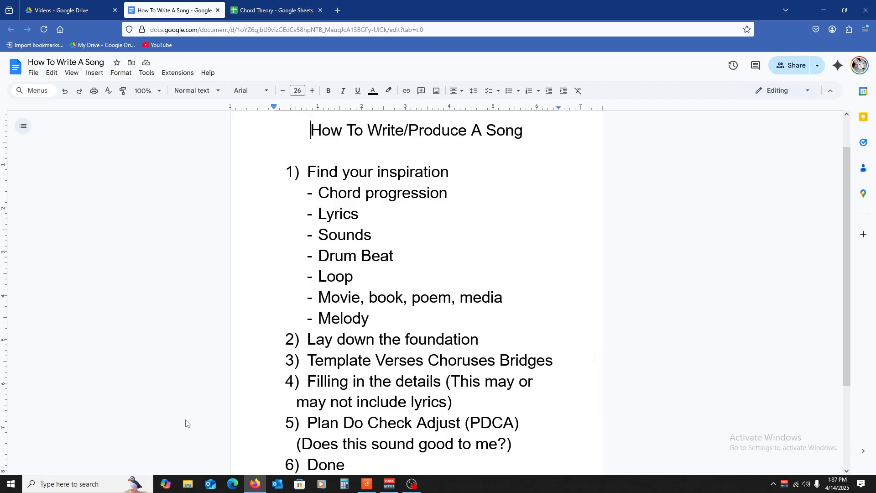
{"action": "left_click", "coordinate": [367, 484]}
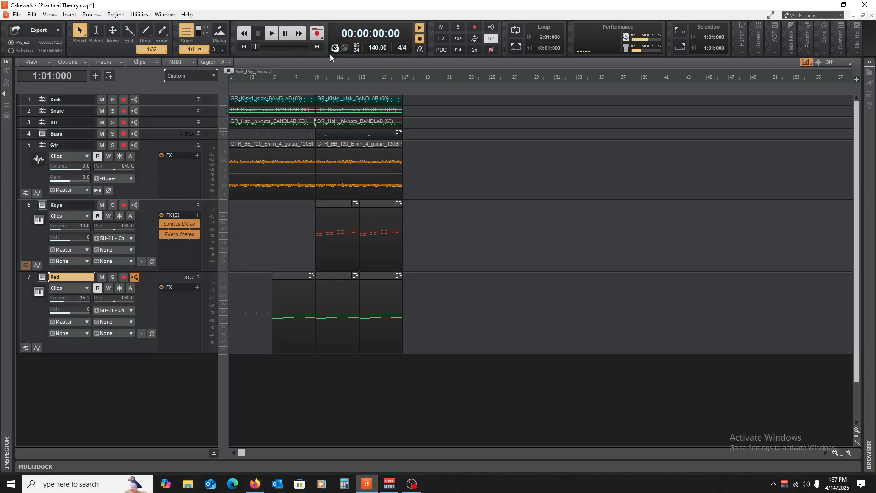
- Collapse the Gtr, Keys and Pad tracks to minimum height and enlarge the Kick track to show its controls and waveforms
{"action": "left_click", "coordinate": [197, 145]}
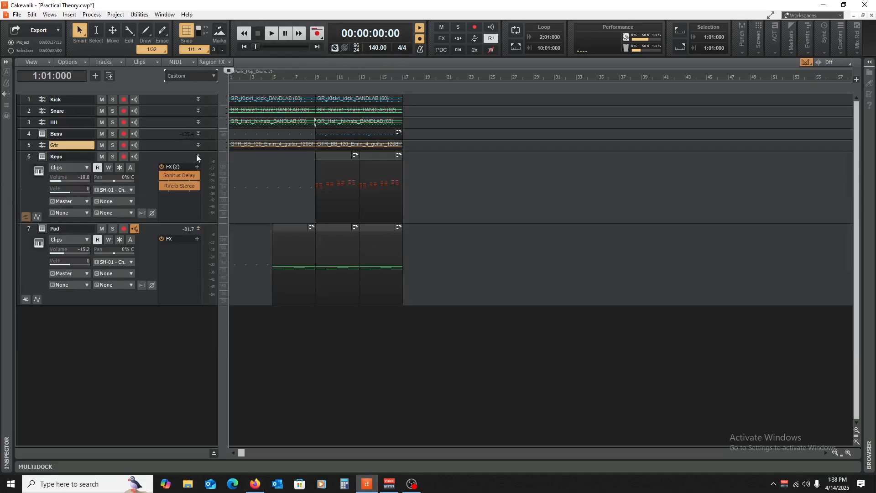
{"action": "left_click", "coordinate": [196, 156]}
{"action": "left_click", "coordinate": [198, 156]}
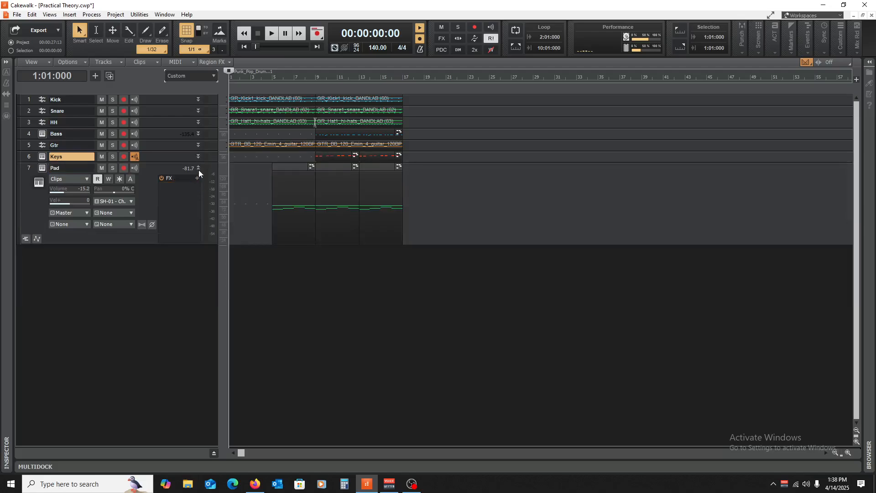
{"action": "left_click", "coordinate": [199, 168]}
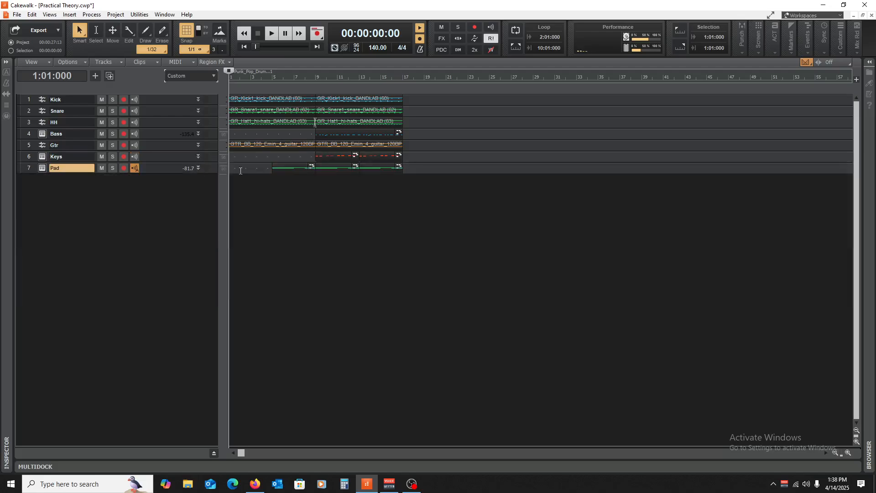
{"action": "left_click", "coordinate": [402, 223]}
{"action": "left_click_drag", "start_coordinate": [157, 107], "coordinate": [144, 164]}
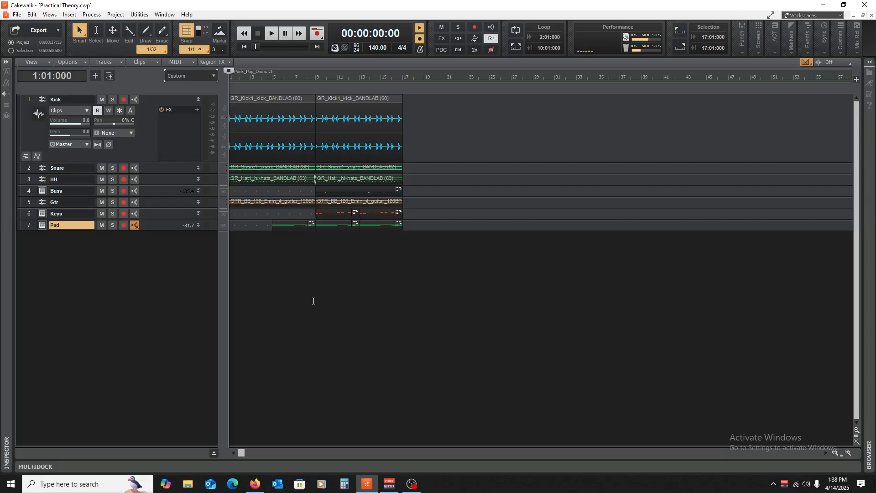
{"action": "left_click", "coordinate": [329, 288]}
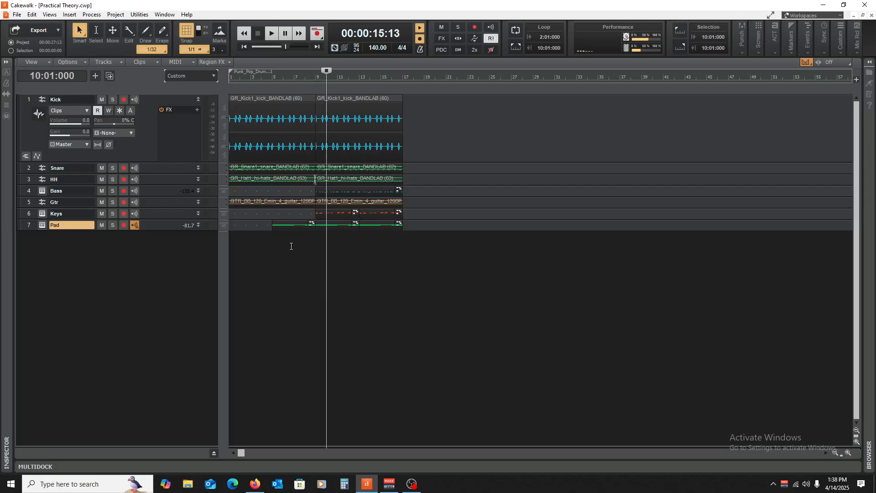
{"action": "left_click", "coordinate": [320, 267]}
{"action": "left_click", "coordinate": [323, 268]}
{"action": "key", "text": "w"}
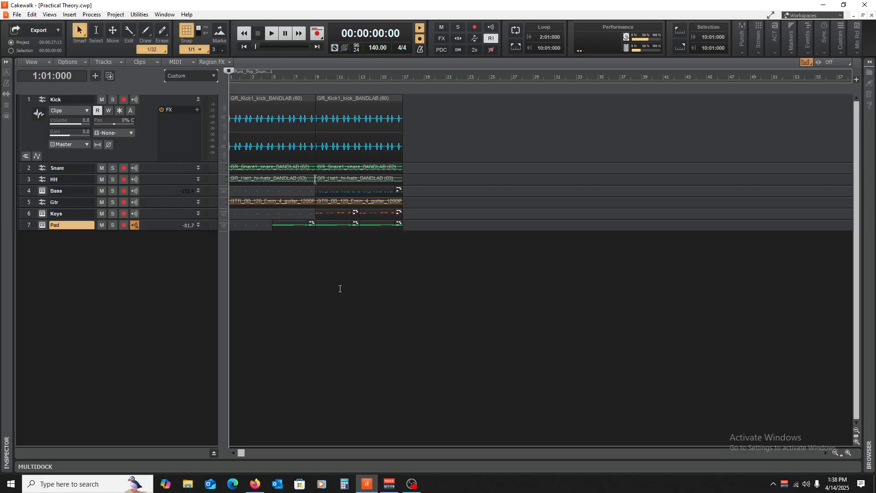
{"action": "left_click", "coordinate": [321, 293]}
{"action": "left_click", "coordinate": [315, 293]}
{"action": "key", "text": "w"}
{"action": "left_click", "coordinate": [66, 17]}
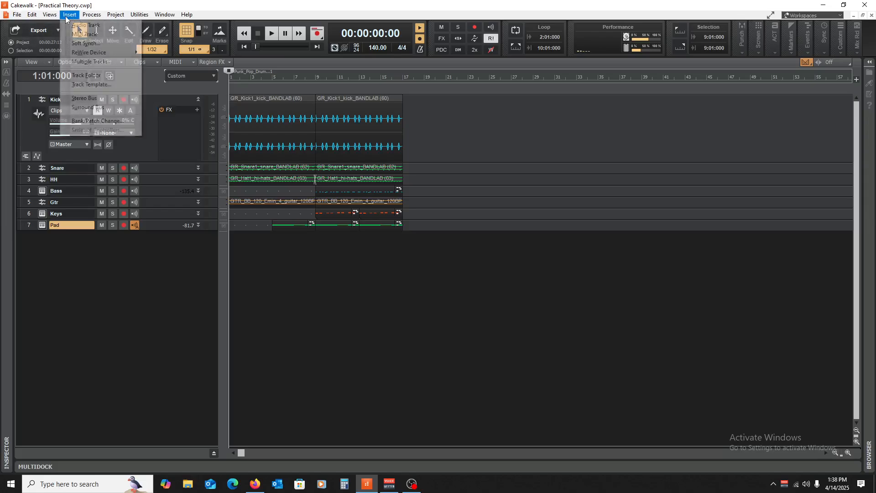
{"action": "left_click", "coordinate": [92, 44]}
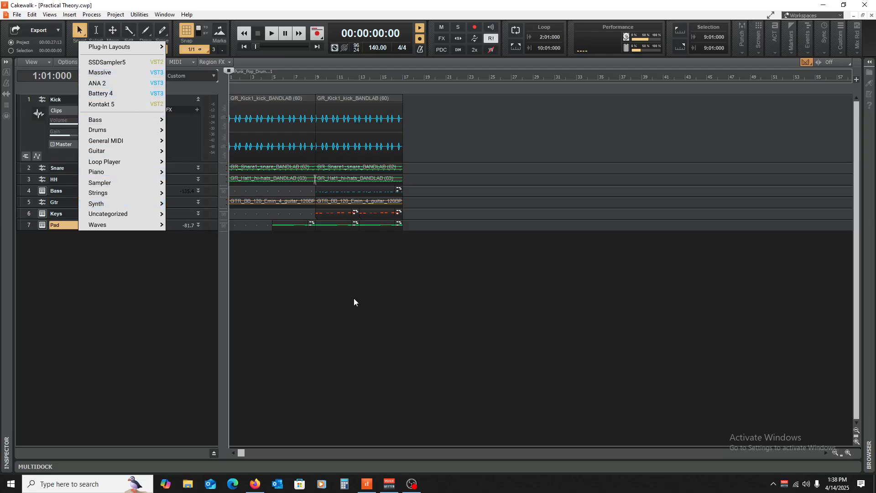
{"action": "left_click", "coordinate": [373, 258]}
{"action": "left_click", "coordinate": [403, 285]}
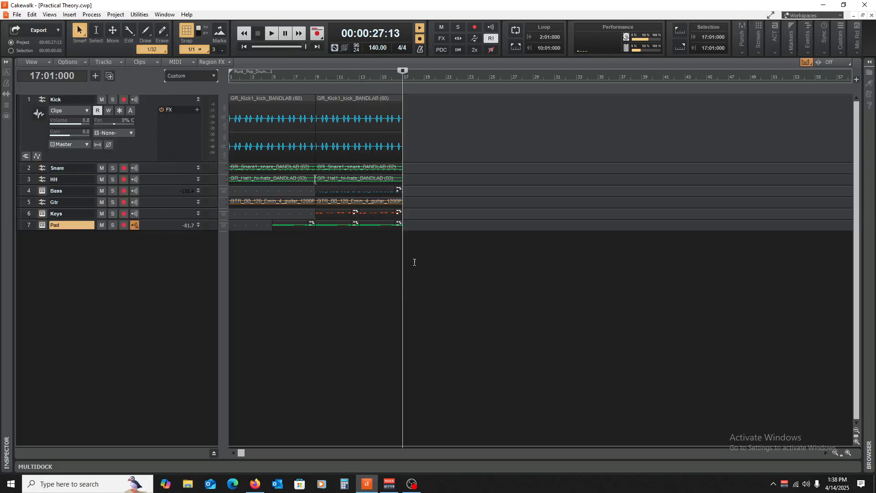
{"action": "key", "text": "Home"}
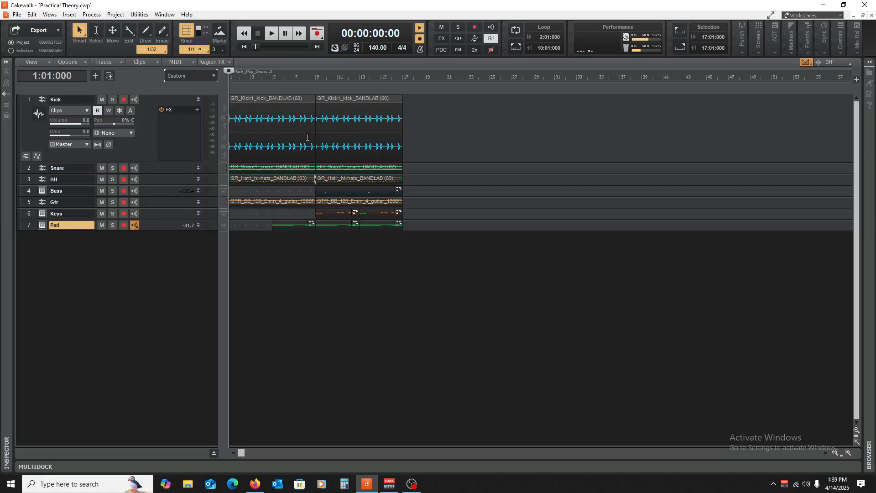
{"action": "left_click", "coordinate": [314, 261]}
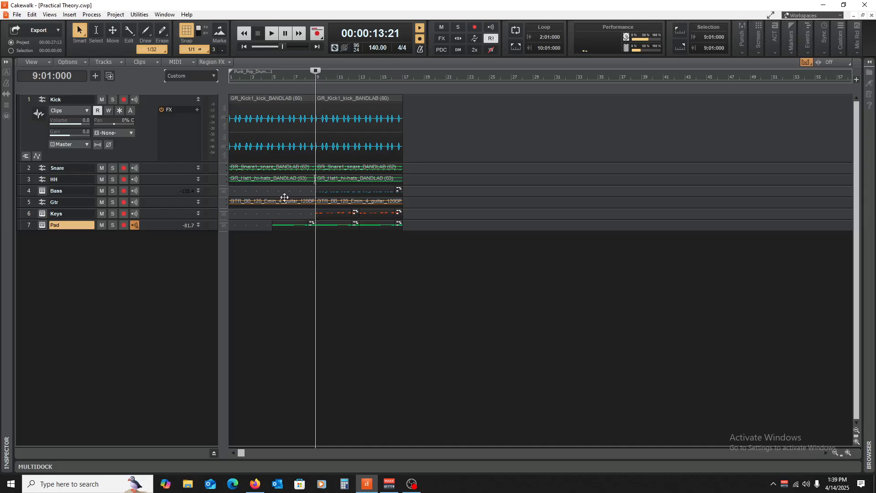
{"action": "key", "text": "Home"}
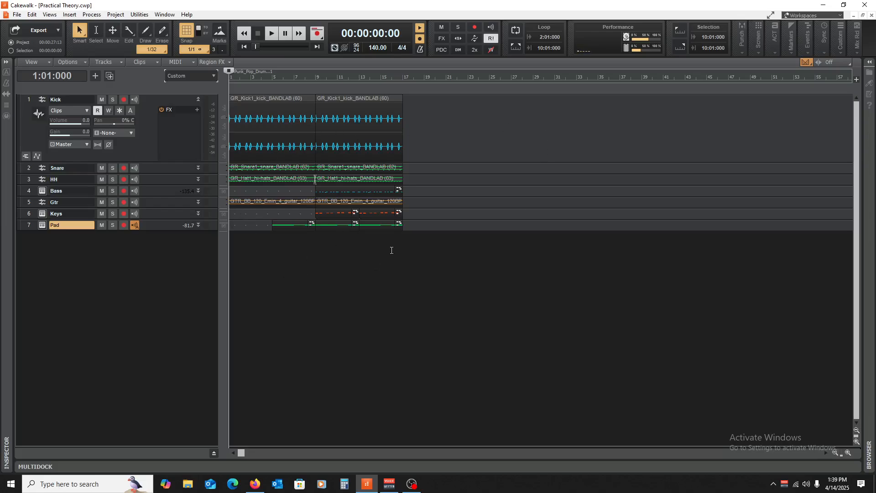
{"action": "key", "text": "End"}
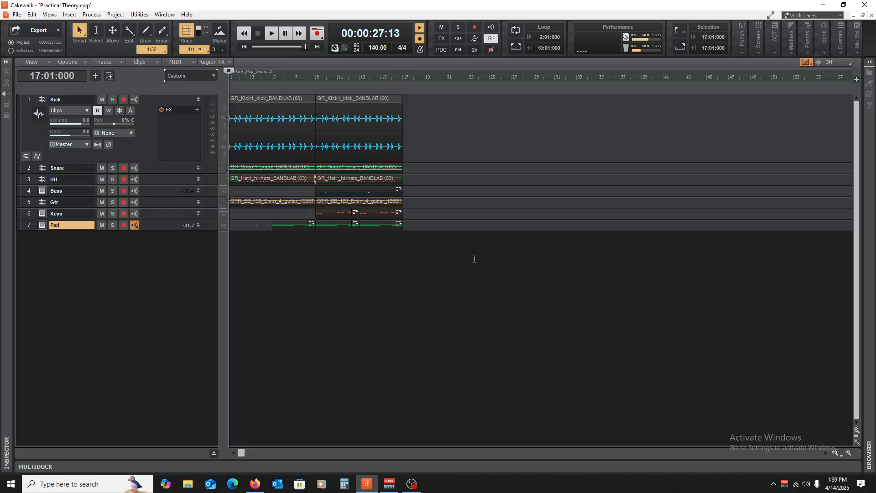
{"action": "key", "text": "Home"}
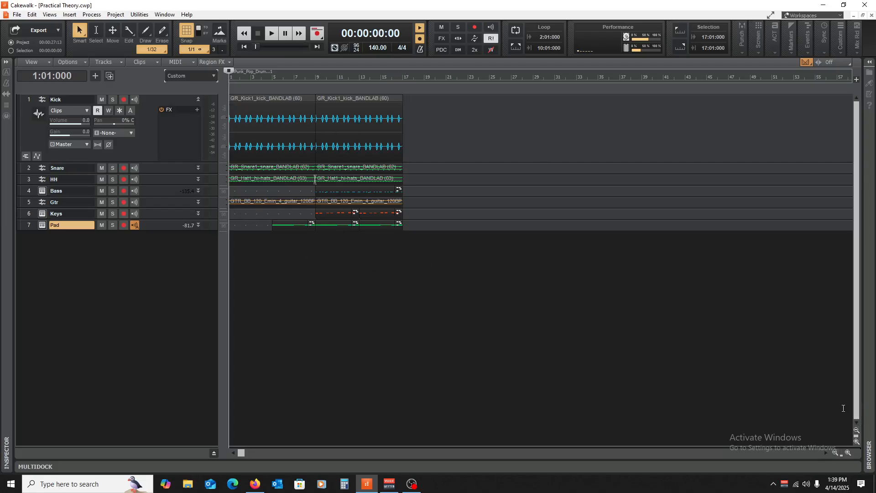
{"action": "left_click", "coordinate": [848, 452]}
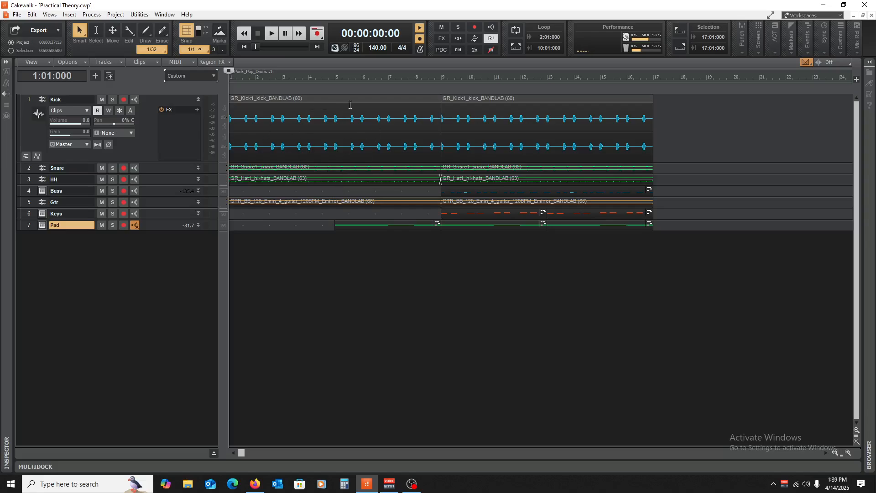
{"action": "left_click", "coordinate": [430, 290]}
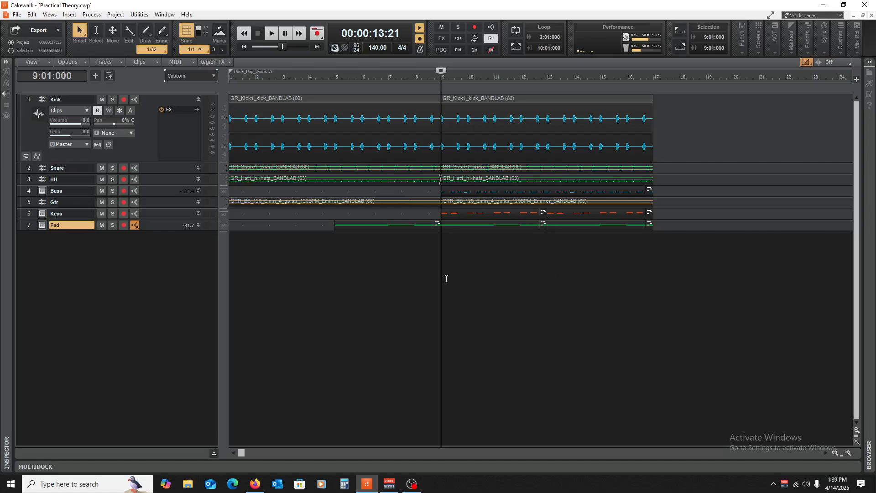
{"action": "key", "text": "w"}
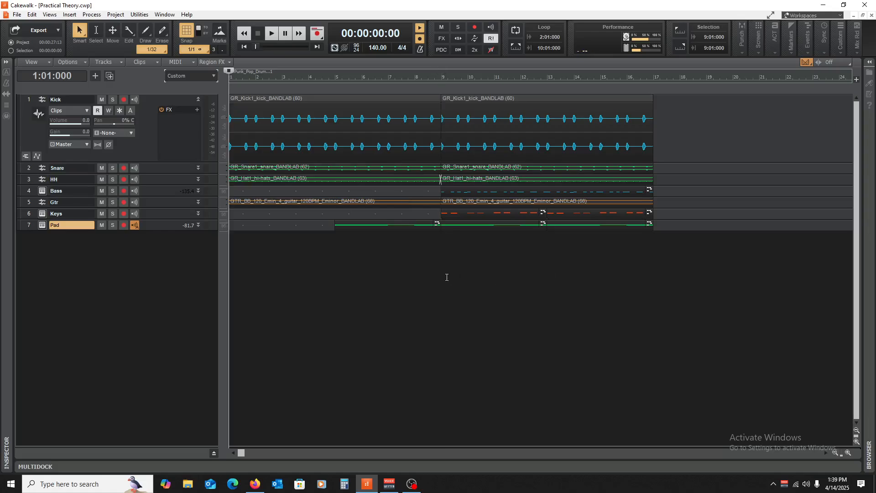
- Show the media browser and open the Vocals folder inside the Samples of the SD_EMPRESS sample pack
{"action": "left_click", "coordinate": [869, 62]}
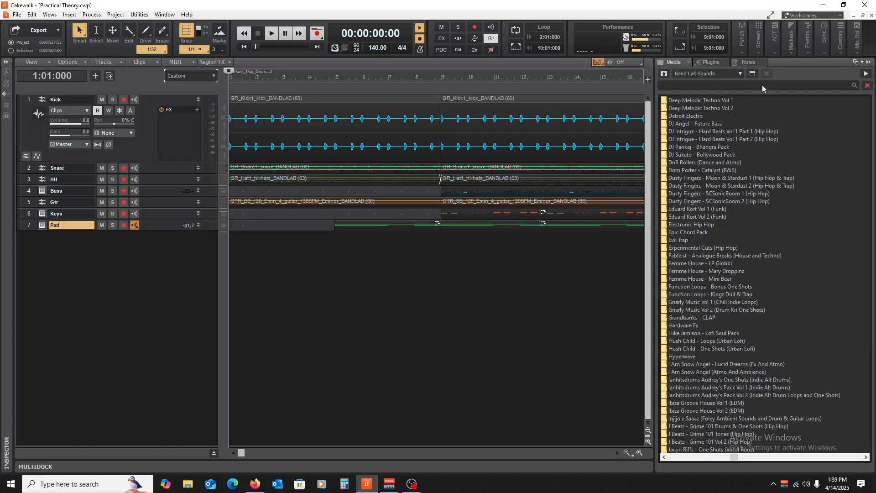
{"action": "left_click", "coordinate": [664, 74]}
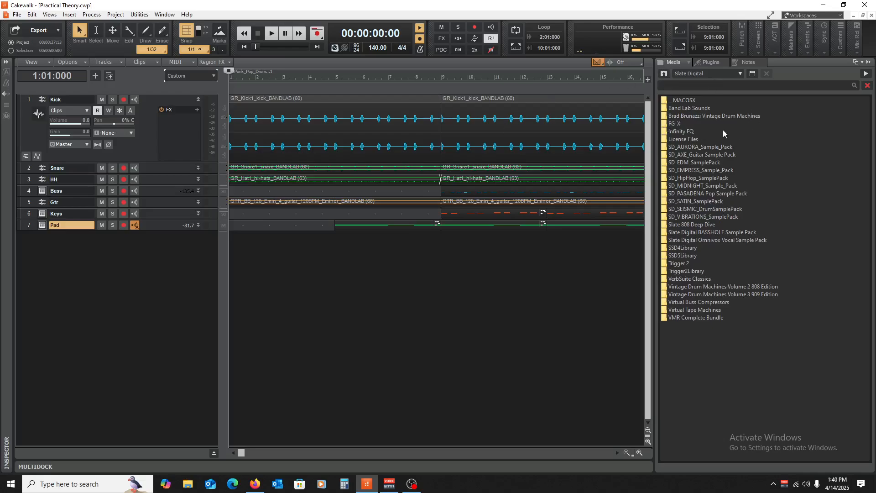
{"action": "double_click", "coordinate": [695, 171]}
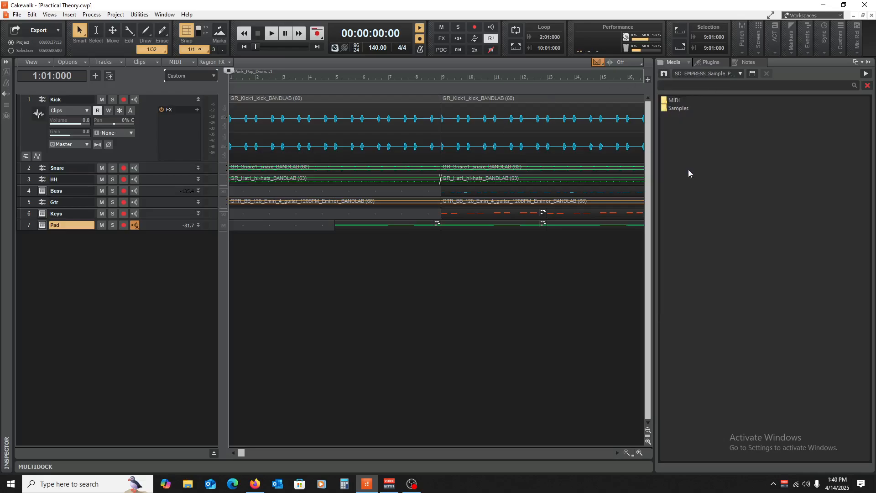
{"action": "double_click", "coordinate": [675, 107]}
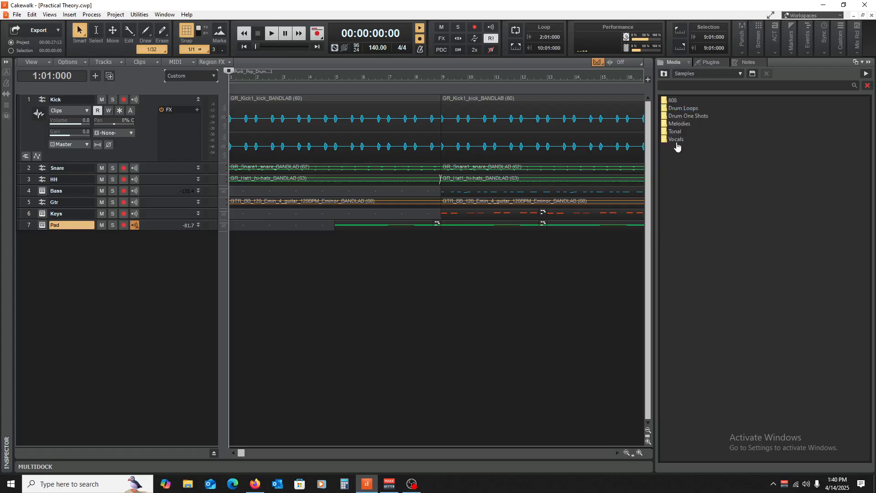
{"action": "double_click", "coordinate": [675, 140]}
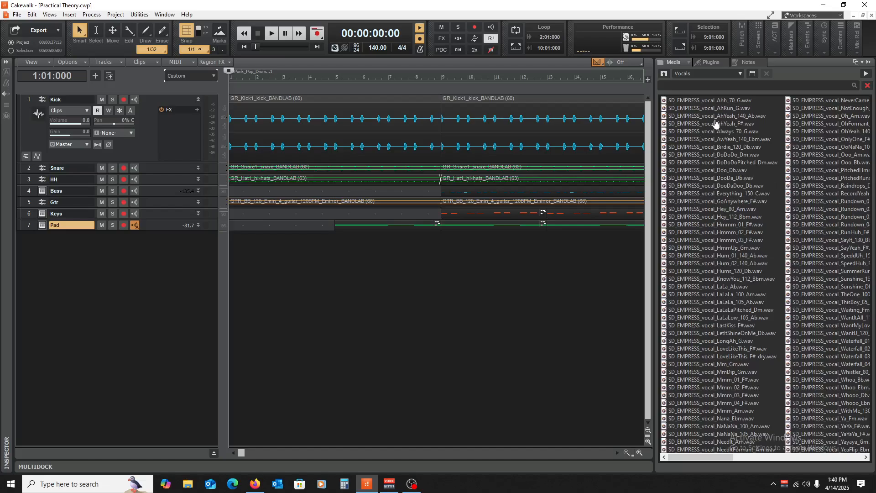
- Add SD_EMPRESS_vocal_Always_70_G.wav as a new track starting at bar 1, output to Master with volume -9.1
{"action": "left_click_drag", "start_coordinate": [702, 134], "coordinate": [144, 341]}
{"action": "left_click", "coordinate": [83, 282]}
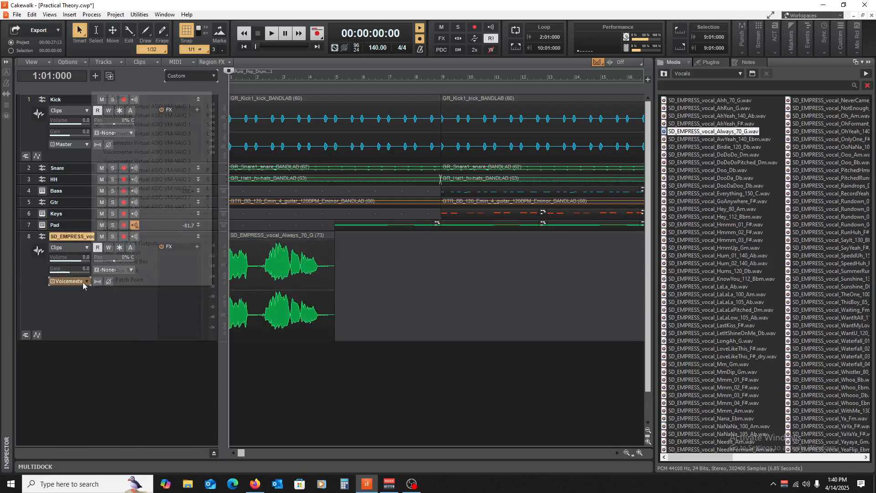
{"action": "left_click", "coordinate": [109, 219]}
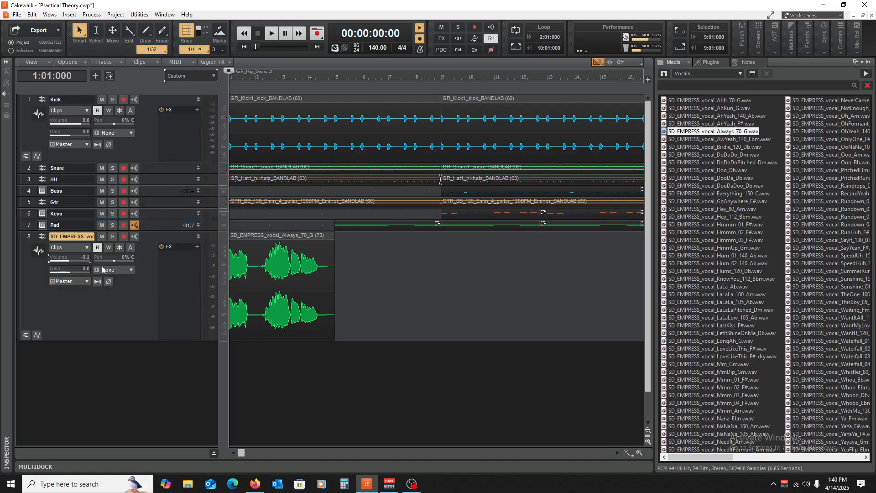
- Hide the media browser and play the song from the start with the Always vocal
{"action": "left_click", "coordinate": [868, 62]}
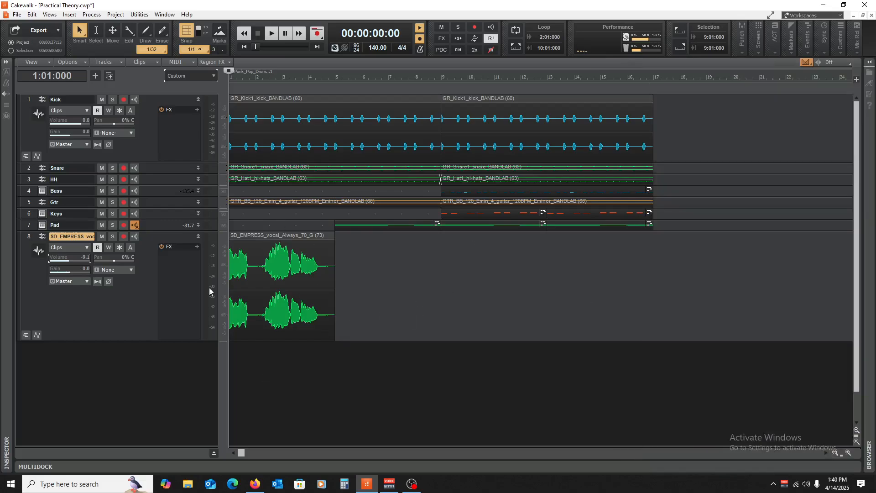
{"action": "key", "text": "space"}
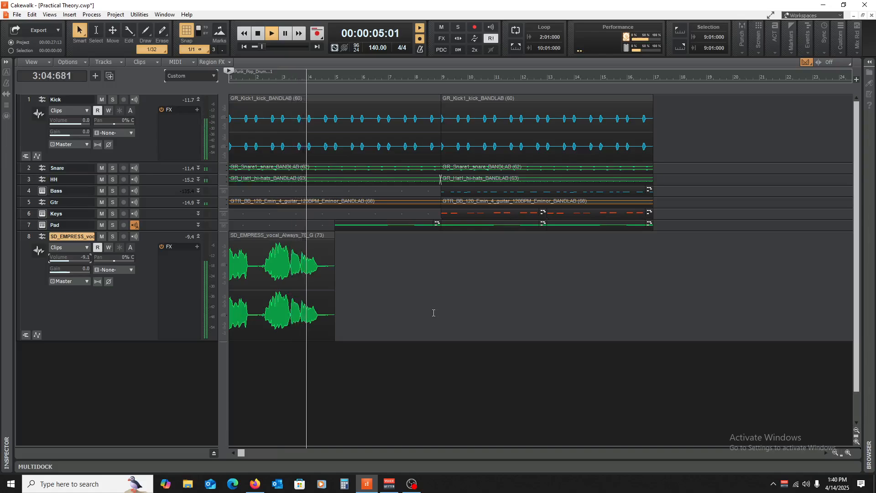
{"action": "key", "text": "space"}
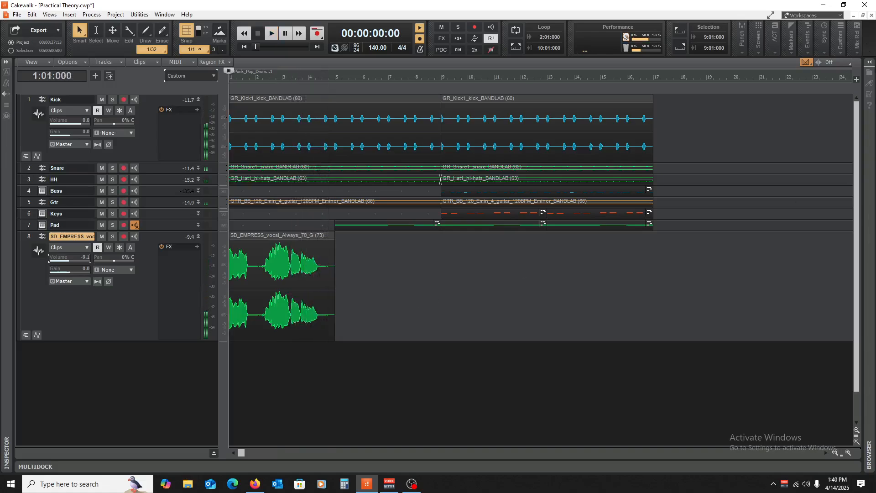
- Bring back the media browser and delete the Always vocal track
{"action": "left_click", "coordinate": [871, 64]}
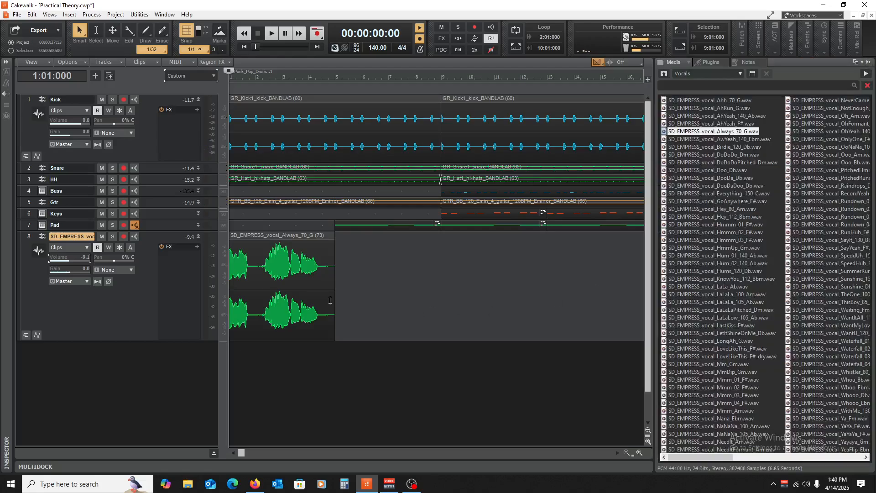
{"action": "left_click", "coordinate": [29, 237]}
{"action": "right_click", "coordinate": [152, 244]}
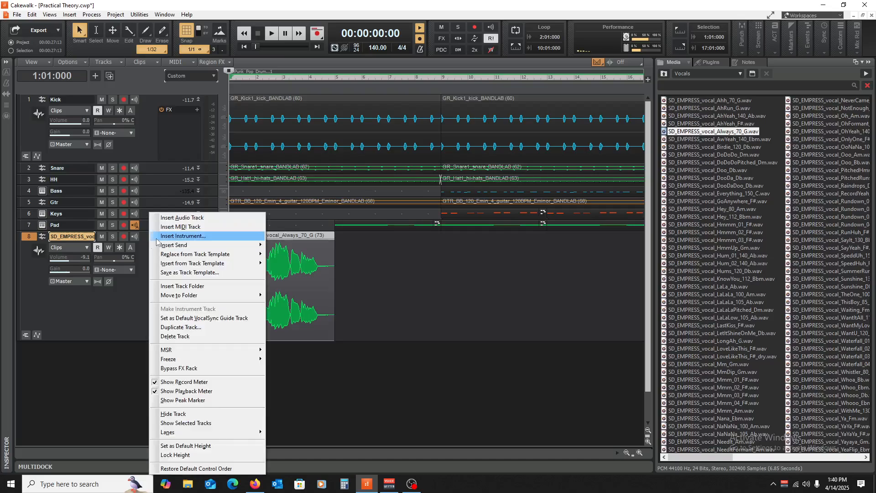
{"action": "left_click", "coordinate": [197, 336]}
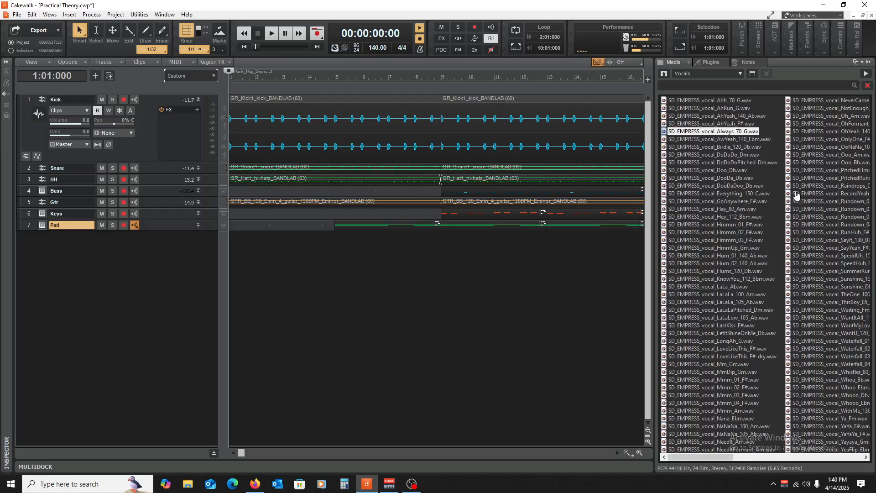
- Add SD_EMPRESS_vocal_DooDaDoo_Db.wav as a new track starting at bar 1 and enlarge the track's height
{"action": "left_click", "coordinate": [691, 181]}
{"action": "left_click_drag", "start_coordinate": [691, 185], "coordinate": [106, 276]}
{"action": "left_click_drag", "start_coordinate": [159, 241], "coordinate": [163, 333]}
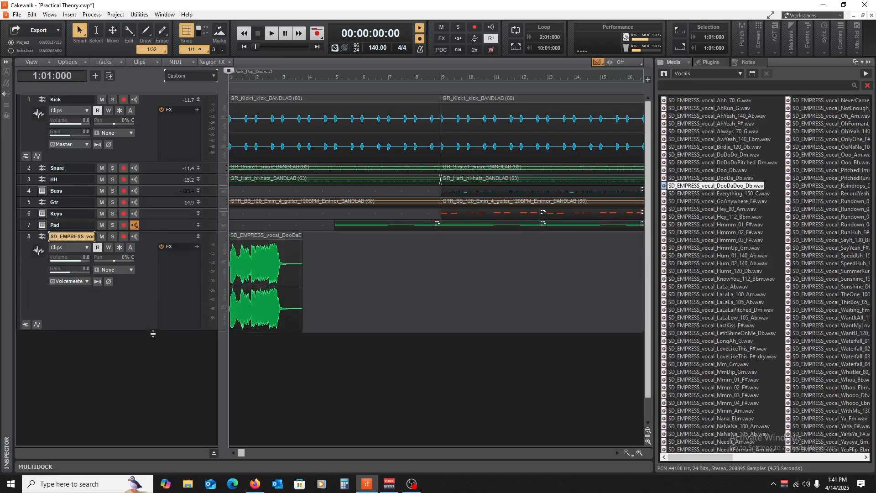
- Insert SoundShifter Pitch Stereo on the DooDaDoo vocal track and route the track's output to Master
{"action": "right_click", "coordinate": [178, 267]}
{"action": "mouse_move", "coordinate": [234, 171]}
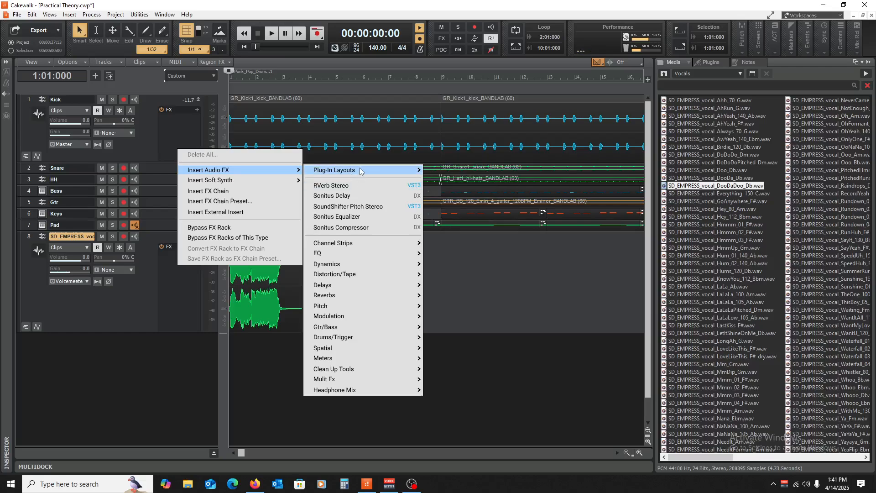
{"action": "mouse_move", "coordinate": [382, 253]}
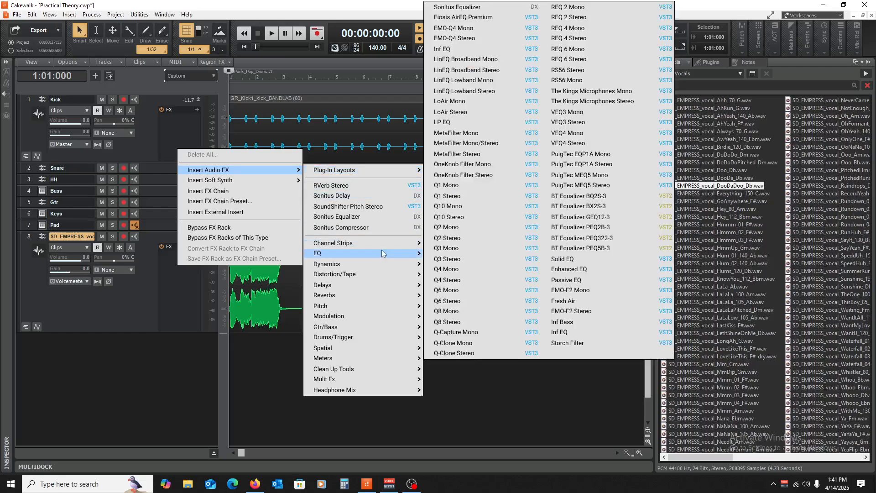
{"action": "mouse_move", "coordinate": [359, 321]}
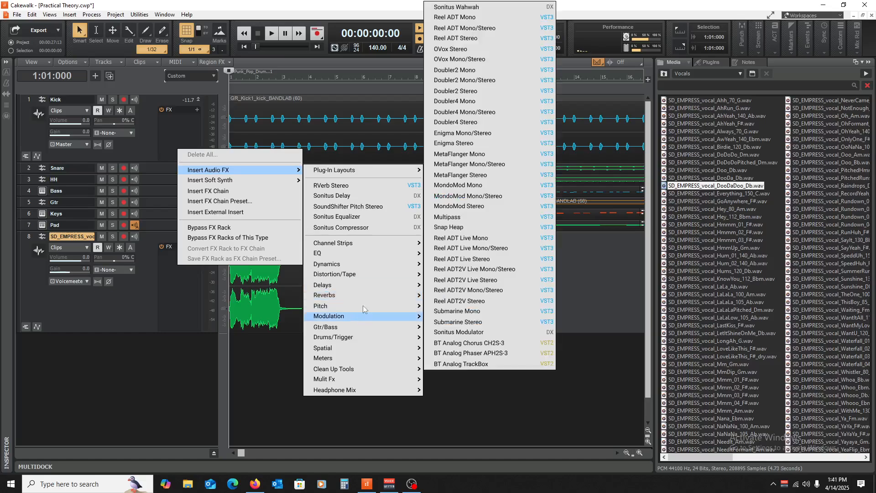
{"action": "mouse_move", "coordinate": [363, 305]}
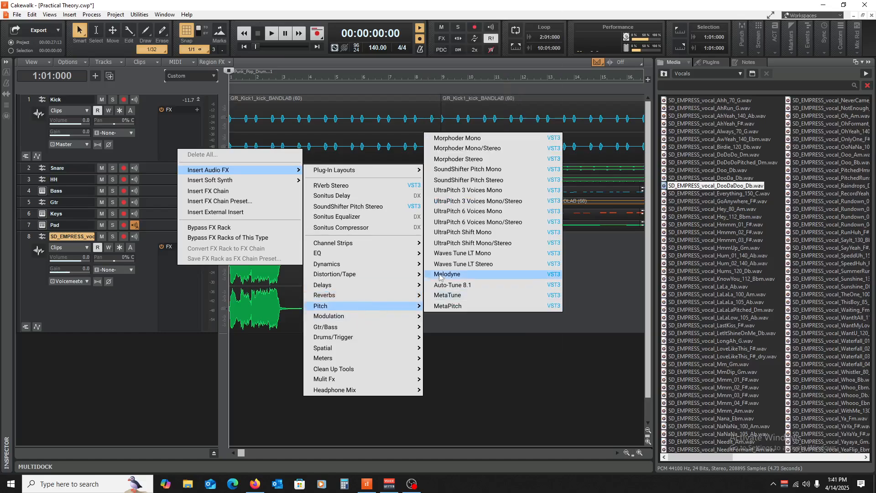
{"action": "left_click", "coordinate": [474, 183]}
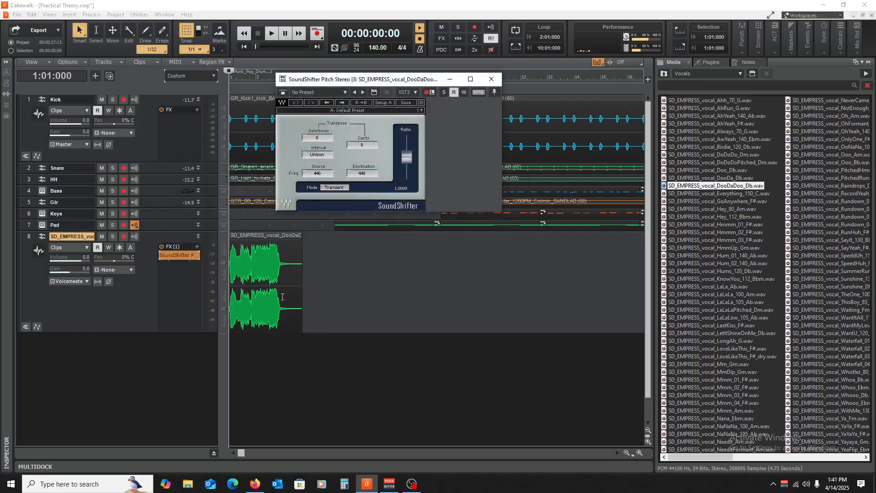
{"action": "left_click", "coordinate": [71, 281]}
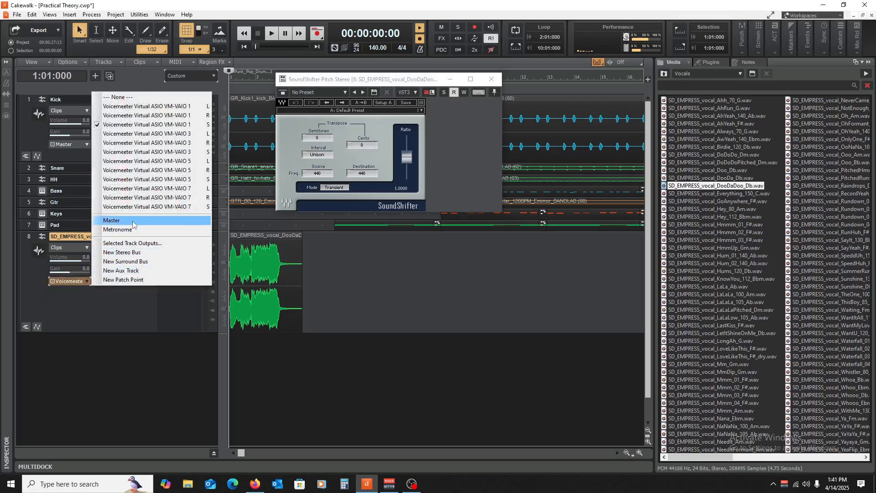
{"action": "left_click", "coordinate": [109, 220]}
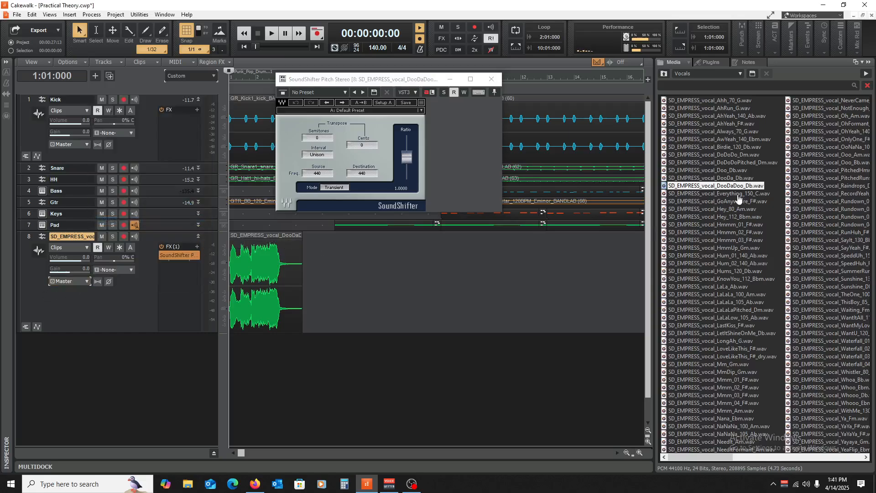
- Audition the DooDaDoo vocal transposed by 4 semitones and by 3 semitones, lowering the track's volume to -15.2
{"action": "left_click", "coordinate": [325, 139]}
{"action": "mouse_move", "coordinate": [325, 139]}
{"action": "left_mouse_down"}
{"action": "mouse_move", "coordinate": [325, 124]}
{"action": "mouse_move", "coordinate": [325, 141]}
{"action": "left_mouse_up"}
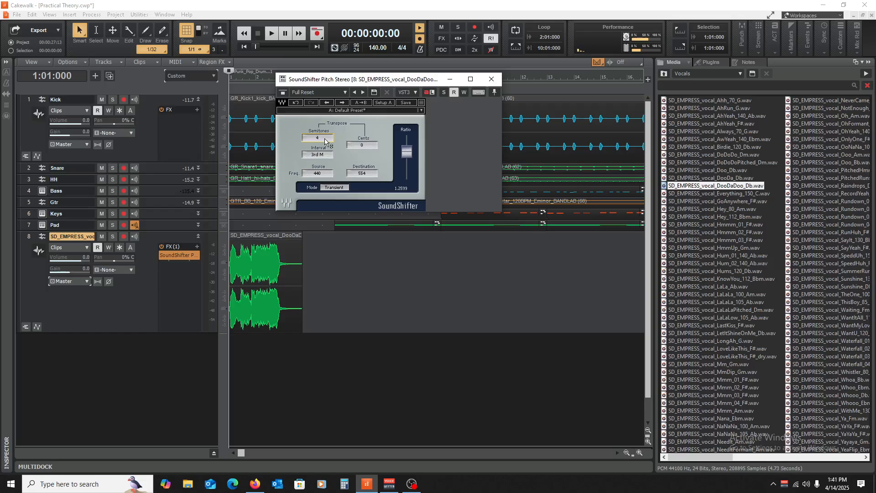
{"action": "key", "text": "space"}
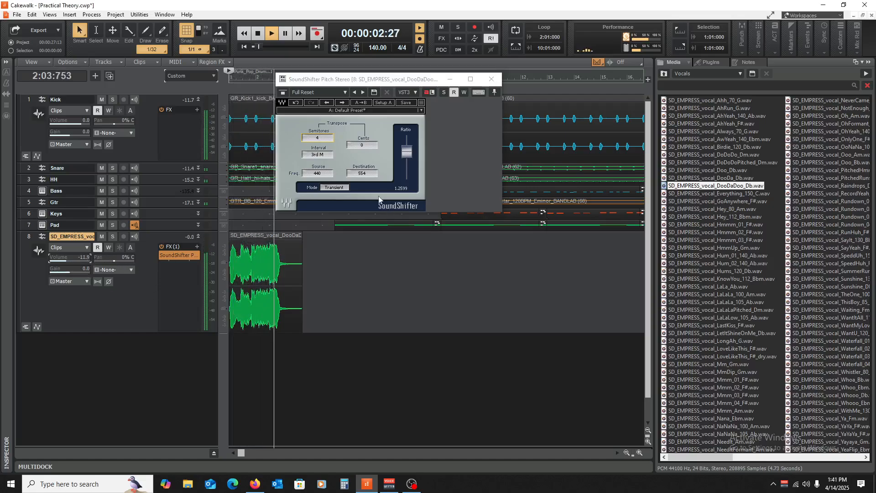
{"action": "key", "text": "space"}
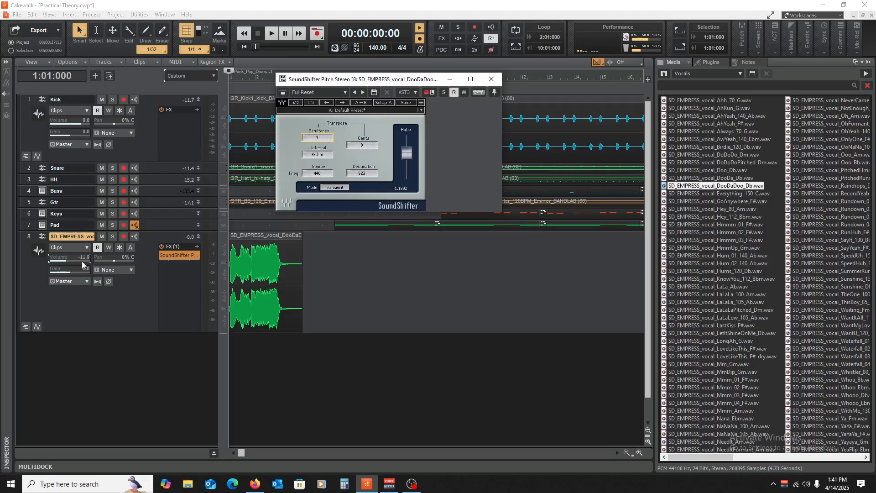
{"action": "key", "text": "space"}
{"action": "left_click_drag", "start_coordinate": [70, 260], "coordinate": [67, 260]}
{"action": "key", "text": "space"}
- Audition the DooDaDoo vocal transposed by 5 semitones, then set it to 4 semitones and play it again
{"action": "left_click_drag", "start_coordinate": [325, 139], "coordinate": [325, 134]}
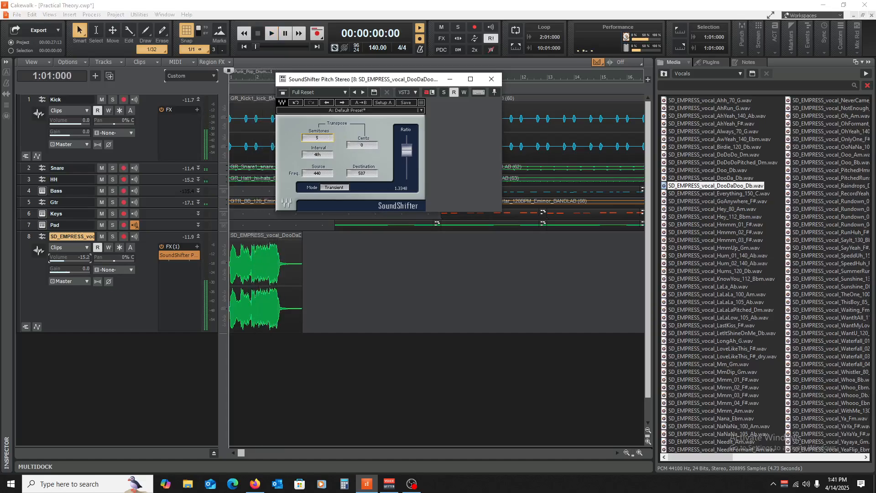
{"action": "key", "text": "space"}
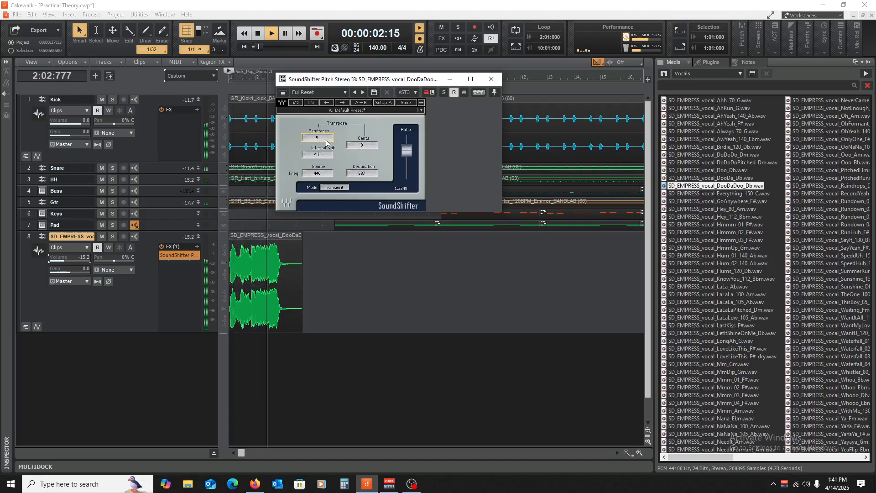
{"action": "key", "text": "space"}
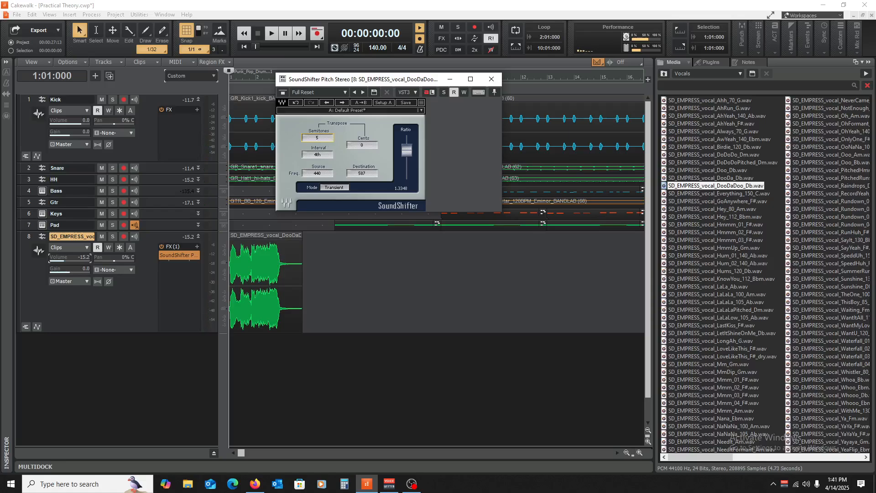
{"action": "left_click_drag", "start_coordinate": [317, 138], "coordinate": [317, 147]}
{"action": "left_click_drag", "start_coordinate": [317, 146], "coordinate": [317, 140]}
{"action": "key", "text": "space"}
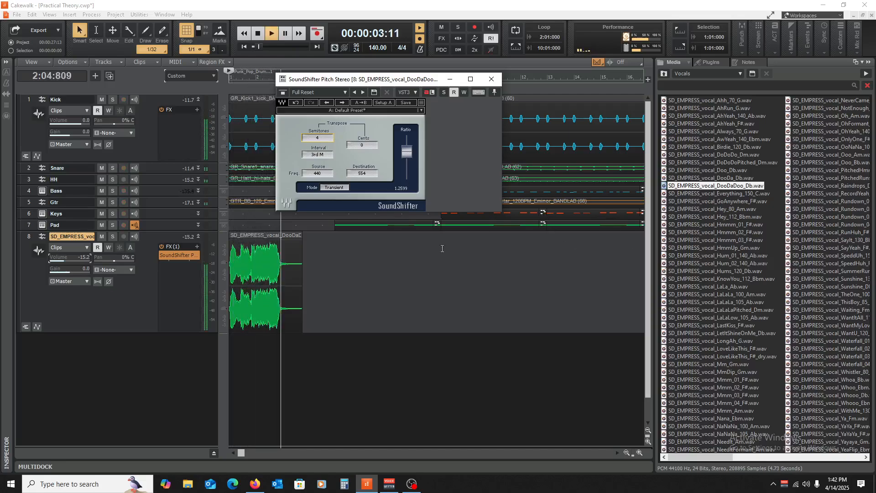
{"action": "key", "text": "space"}
- Delete the DooDaDoo vocal clip together with its track
{"action": "left_click", "coordinate": [245, 245]}
{"action": "key", "text": "Delete"}
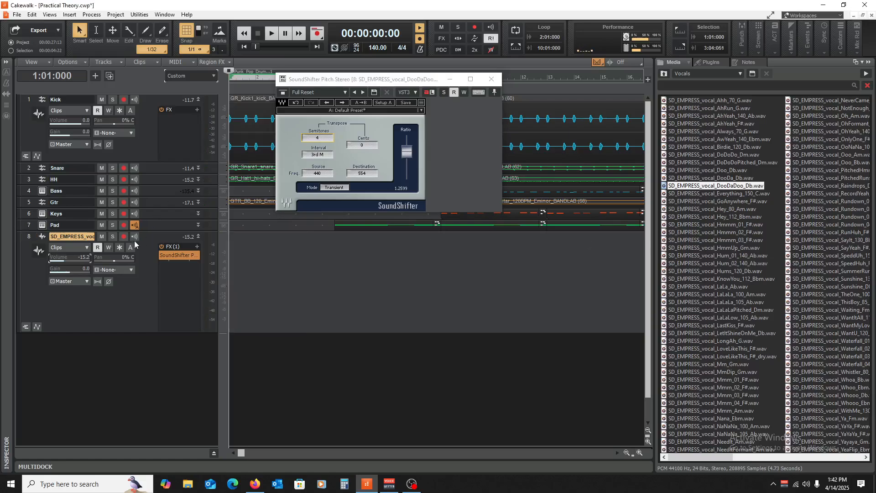
{"action": "left_click", "coordinate": [36, 236]}
{"action": "right_click", "coordinate": [157, 234]}
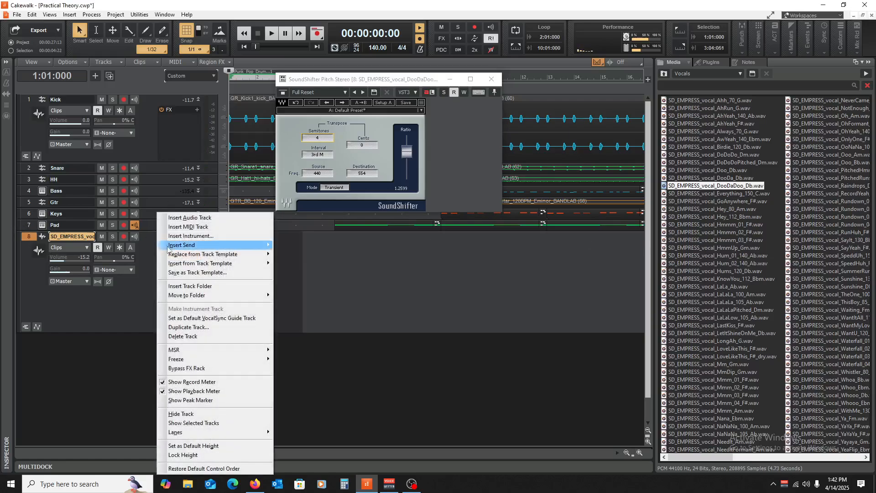
{"action": "left_click", "coordinate": [199, 336]}
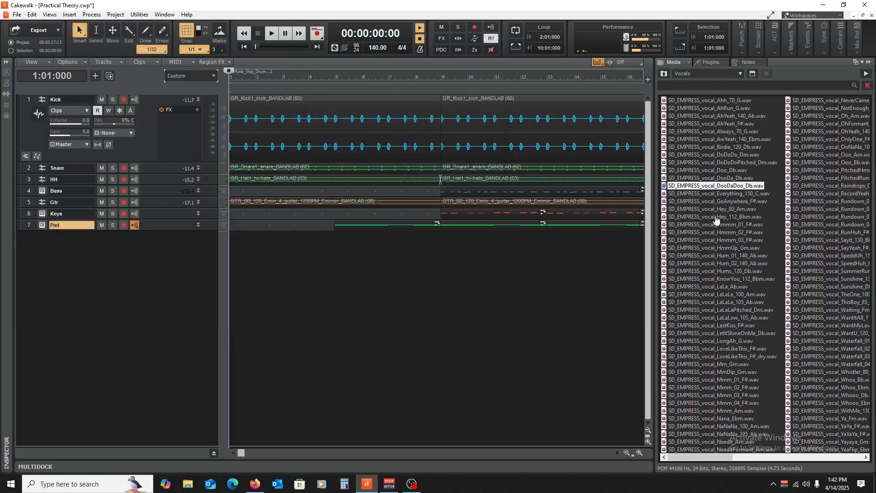
- Add SD_EMPRESS_vocal_YeahyeahMale_D.wav as a new track starting at bar 1 and enlarge the track's height
{"action": "scroll", "coordinate": [812, 299], "scroll_direction": "down", "scroll_amount": 5}
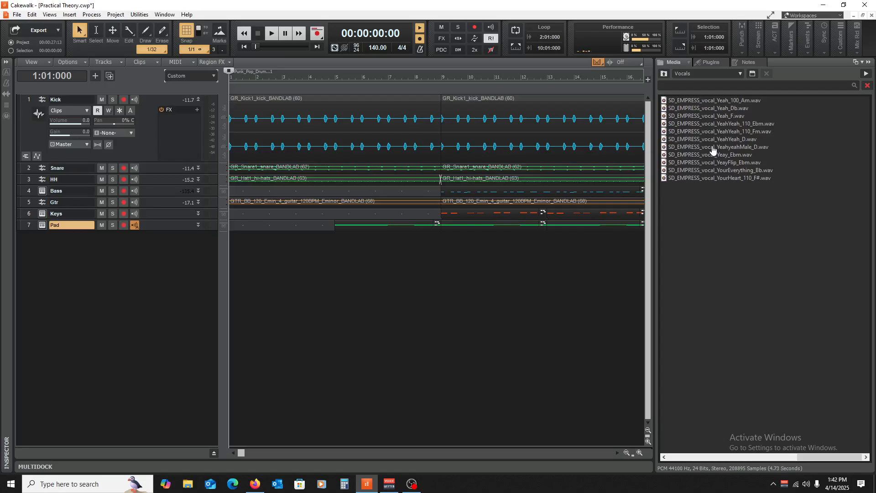
{"action": "left_click_drag", "start_coordinate": [713, 148], "coordinate": [75, 258]}
{"action": "left_click_drag", "start_coordinate": [162, 239], "coordinate": [165, 322]}
- Route the Yeahyeah vocal track to Master and set its volume to -10.1 while playing the song from the start
{"action": "key", "text": "space"}
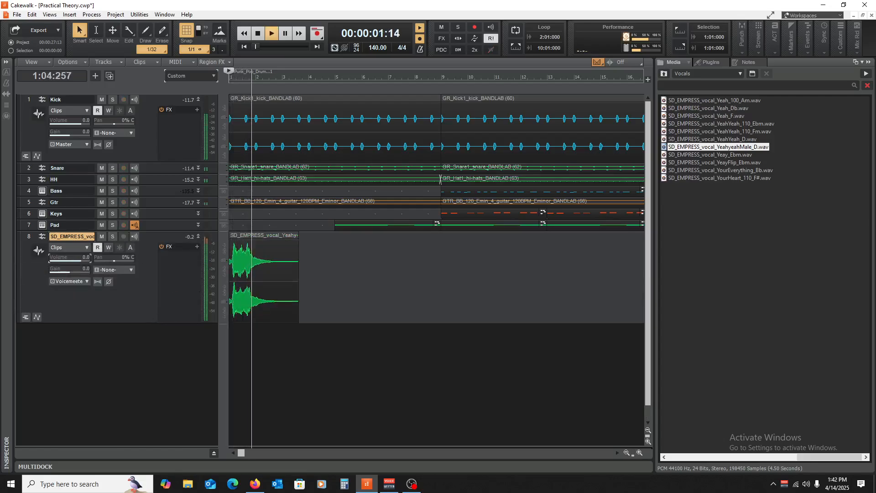
{"action": "key", "text": "space"}
{"action": "left_click", "coordinate": [81, 281]}
{"action": "left_click", "coordinate": [170, 219]}
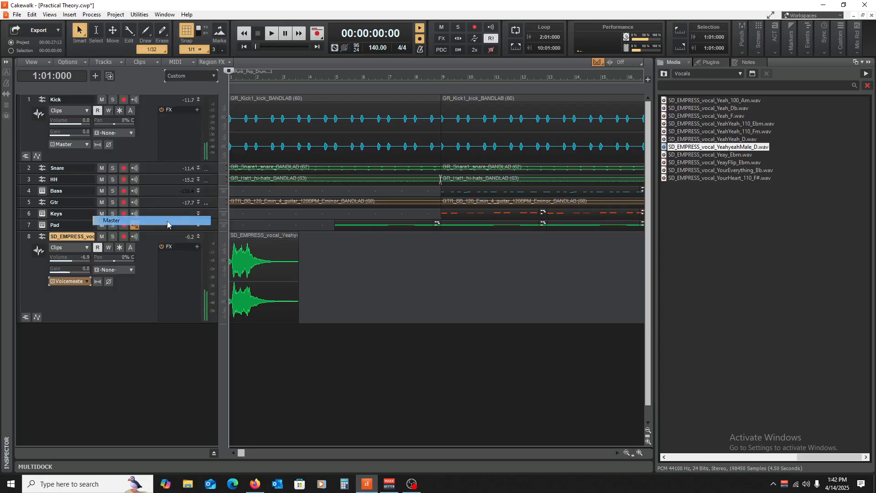
{"action": "key", "text": "space"}
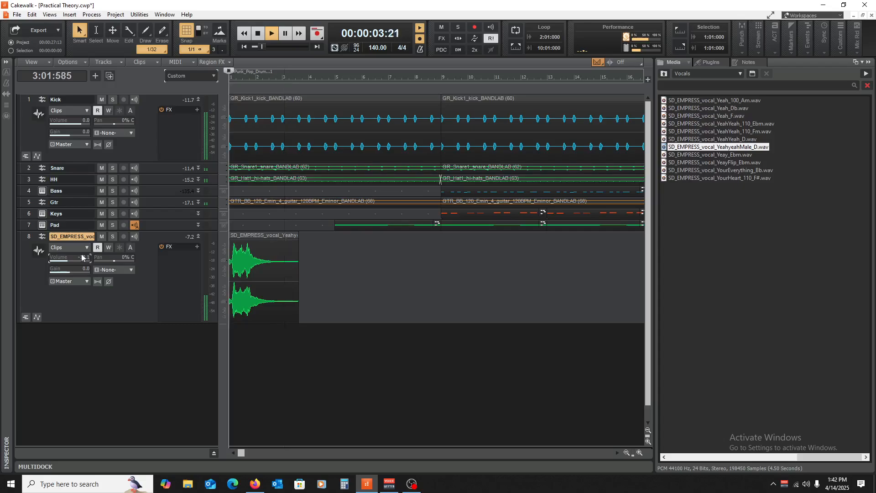
{"action": "key", "text": "space"}
{"action": "key", "text": "space"}
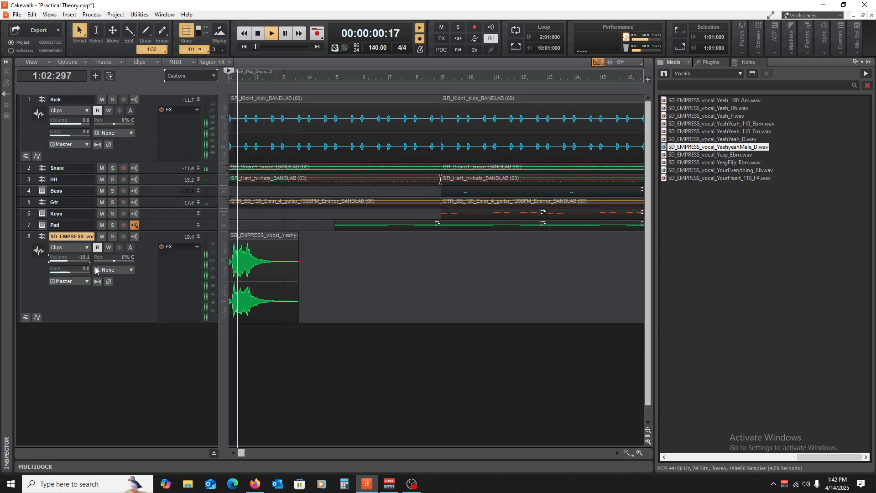
{"action": "key", "text": "space"}
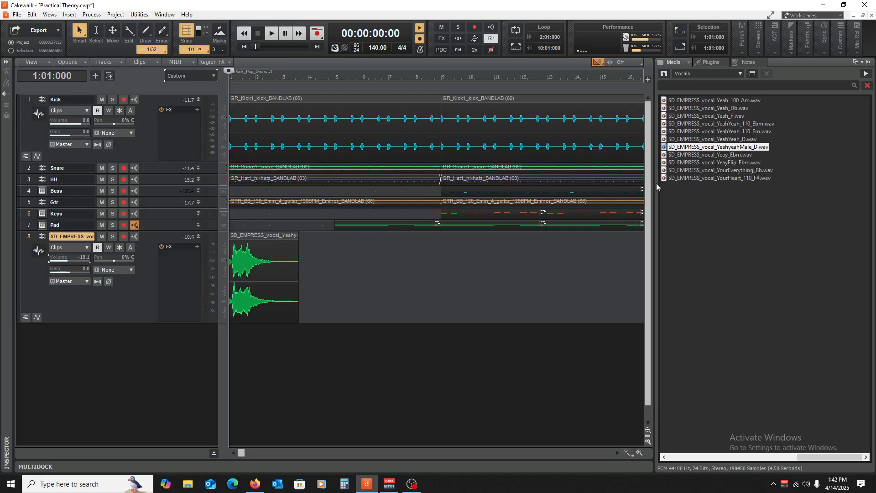
- Replace the Yeahyeah clip with SD_EMPRESS_vocal_YourEverything_Bb.wav at bar 1 on the same track and play it
{"action": "left_click", "coordinate": [251, 237]}
{"action": "key", "text": "Delete"}
{"action": "left_click", "coordinate": [730, 171]}
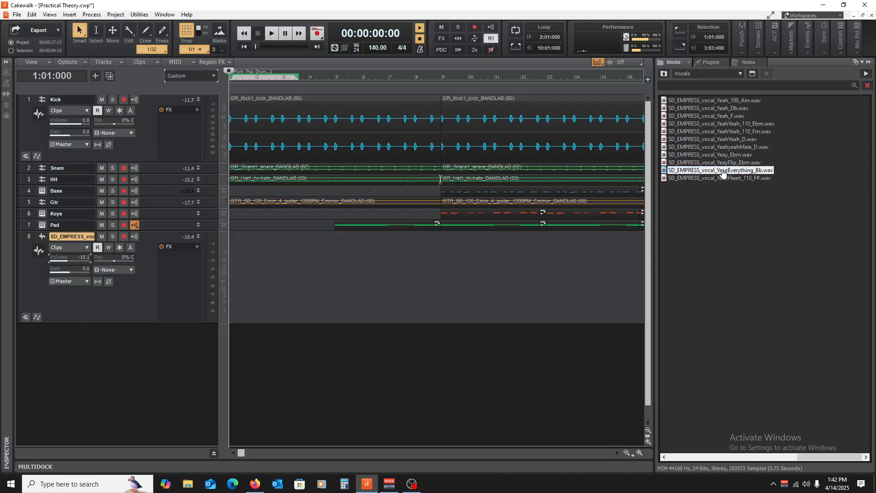
{"action": "left_click_drag", "start_coordinate": [713, 173], "coordinate": [229, 272]}
{"action": "key", "text": "space"}
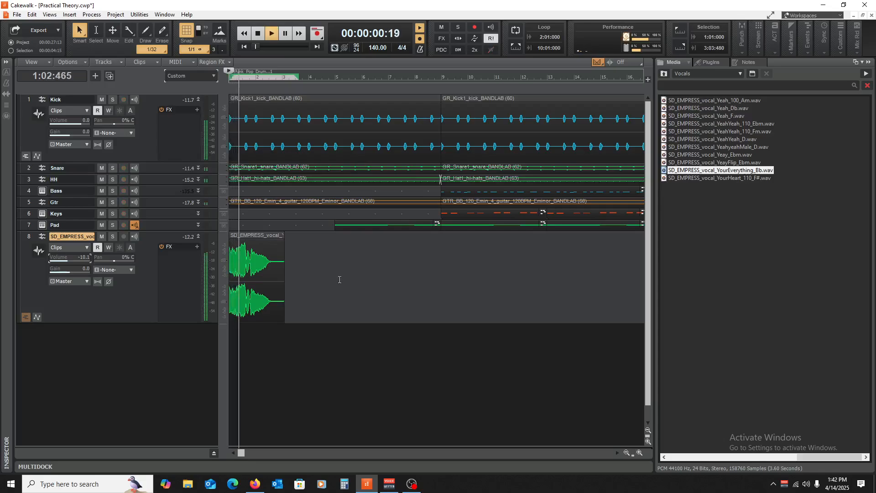
{"action": "key", "text": "space"}
- Insert the SoundShifter Pitch Stereo effect on the YourEverything vocal's track
{"action": "right_click", "coordinate": [172, 262]}
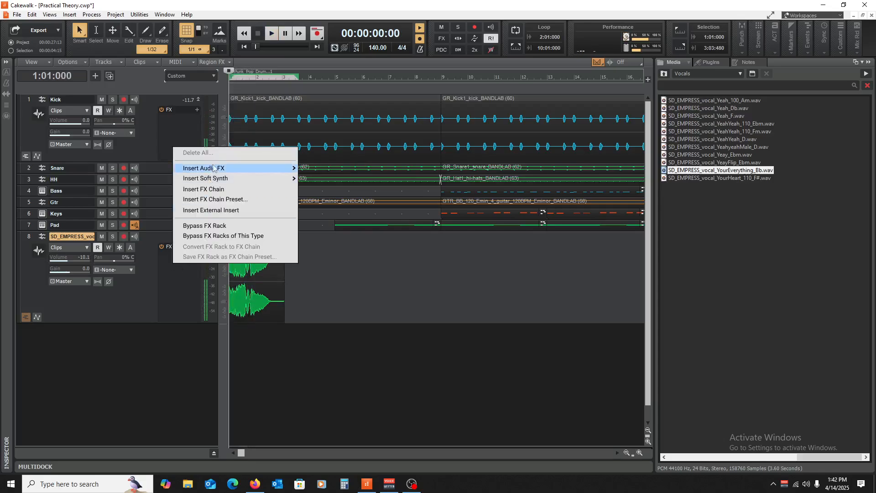
{"action": "mouse_move", "coordinate": [282, 168]}
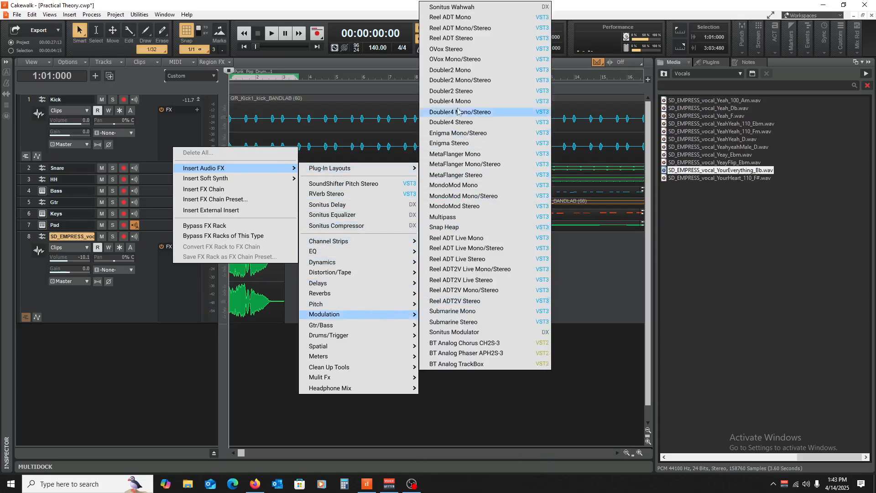
{"action": "mouse_move", "coordinate": [356, 306]}
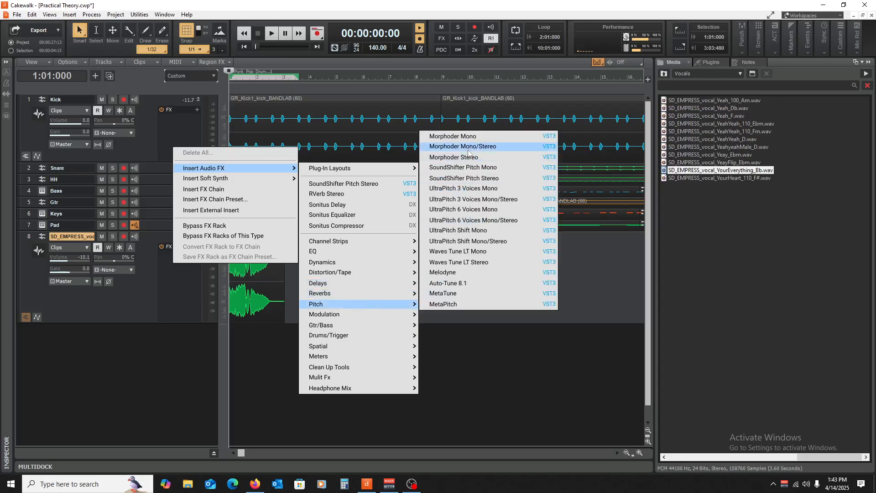
{"action": "left_click", "coordinate": [464, 179]}
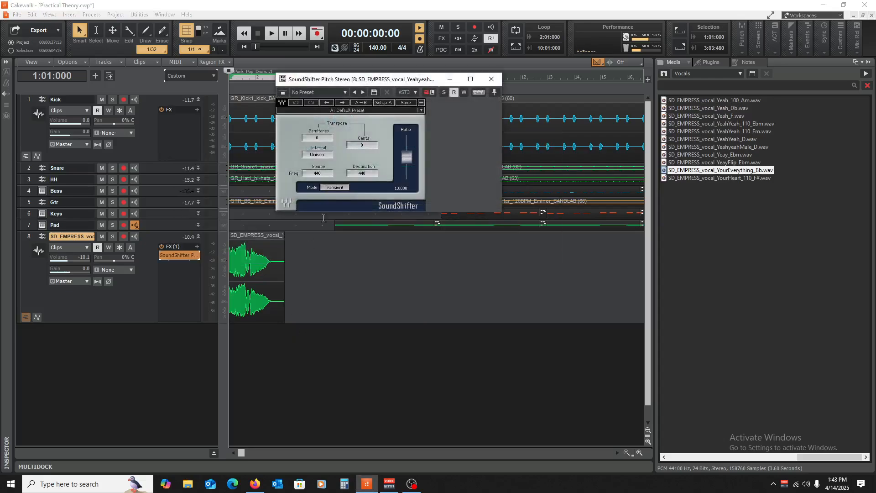
- Transpose the YourEverything vocal by 8 semitones in SoundShifter and play it with the song
{"action": "left_click", "coordinate": [321, 138]}
{"action": "type", "text": "2"}
{"action": "key", "text": "Return"}
{"action": "left_click_drag", "start_coordinate": [321, 137], "coordinate": [322, 134]}
{"action": "left_click_drag", "start_coordinate": [322, 134], "coordinate": [323, 116]}
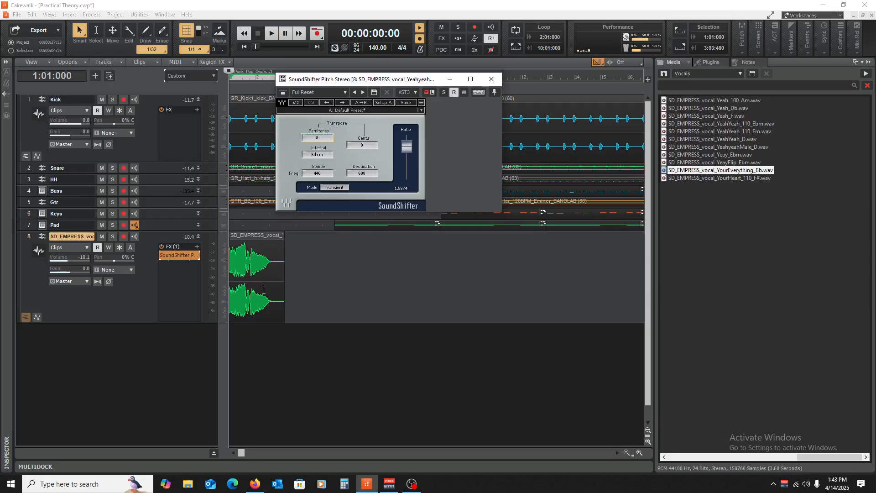
{"action": "key", "text": "space"}
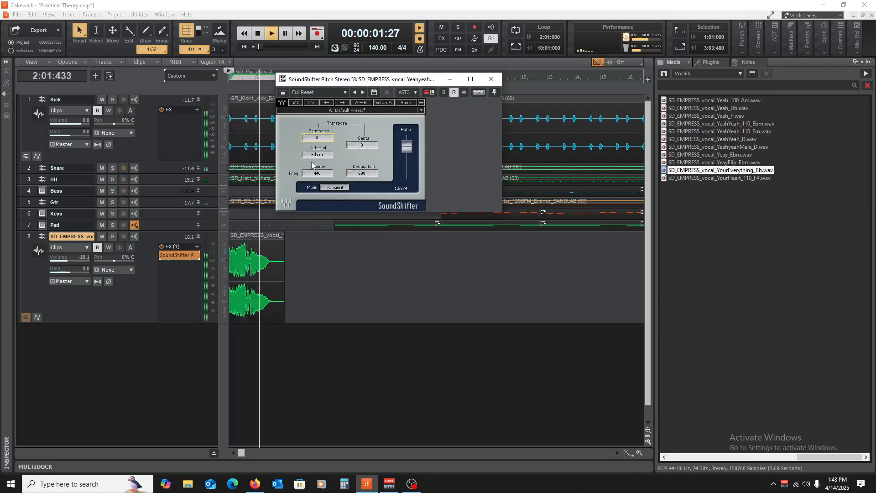
{"action": "key", "text": "space"}
- Audition the YourEverything vocal at 7 semitones, then set the transposition to 9 semitones and play it again
{"action": "left_click_drag", "start_coordinate": [316, 138], "coordinate": [317, 143]}
{"action": "key", "text": "space"}
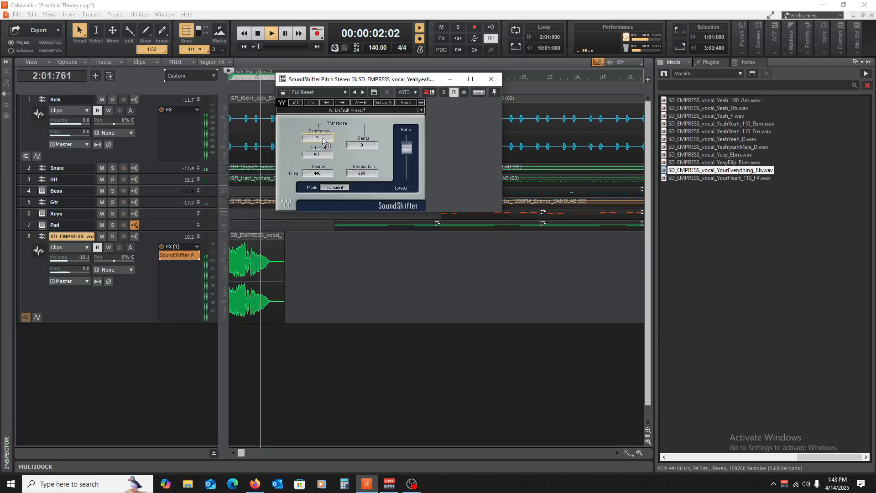
{"action": "key", "text": "space"}
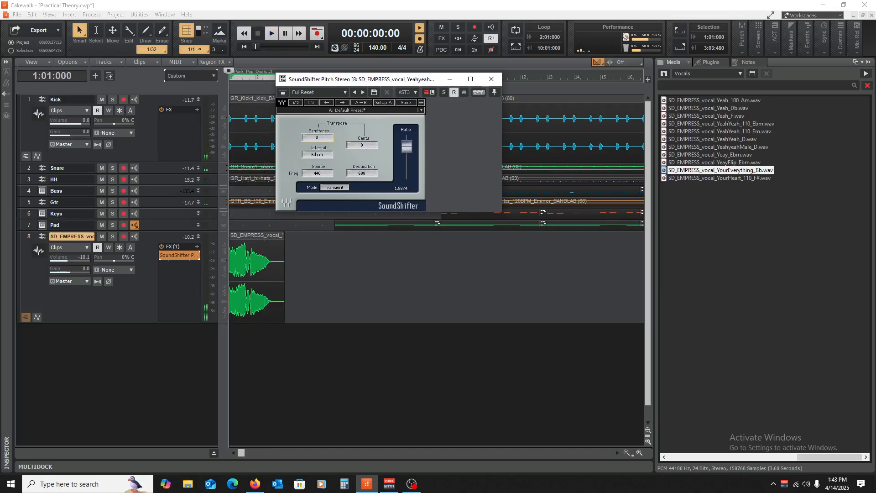
{"action": "key", "text": "space"}
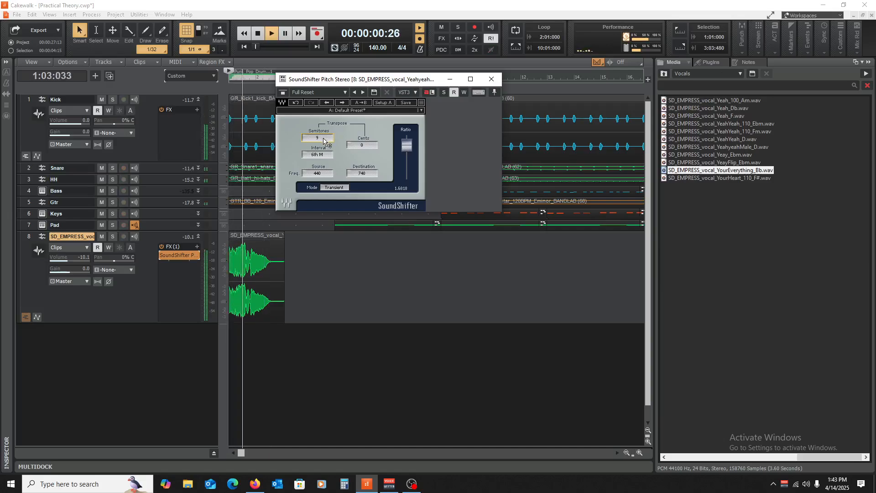
{"action": "key", "text": "space"}
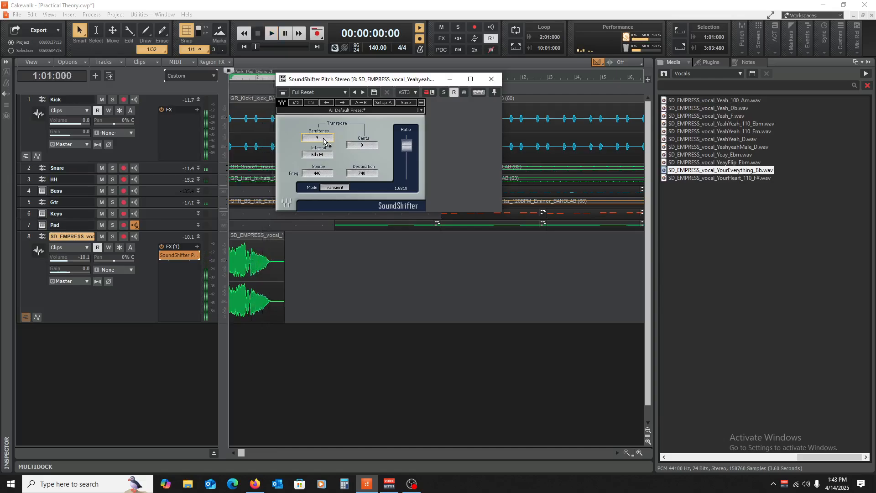
- Lower the YourEverything vocal track's volume to -13.2 and play it with the song
{"action": "key", "text": "space"}
{"action": "left_click_drag", "start_coordinate": [85, 258], "coordinate": [82, 259]}
{"action": "key", "text": "space"}
{"action": "key", "text": "space"}
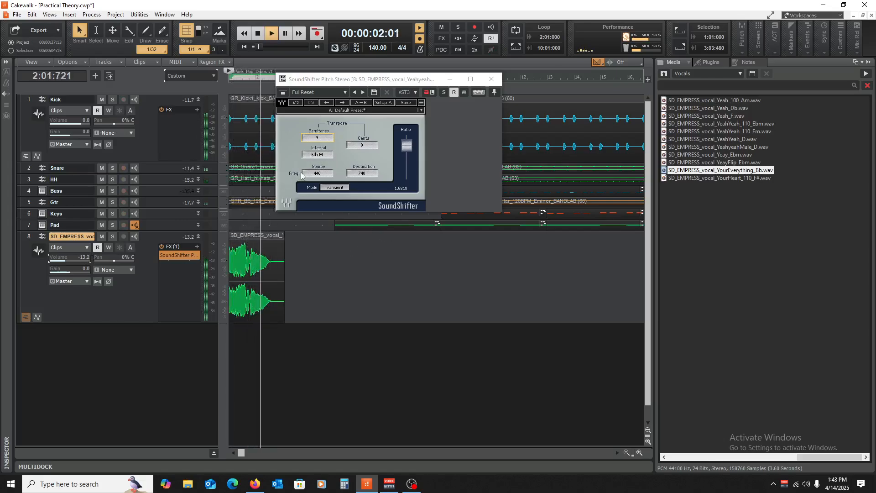
- Move the YourEverything clip to start at bar 3 and play the song from the beginning
{"action": "key", "text": "space"}
{"action": "left_click_drag", "start_coordinate": [242, 239], "coordinate": [296, 239]}
{"action": "key", "text": "space"}
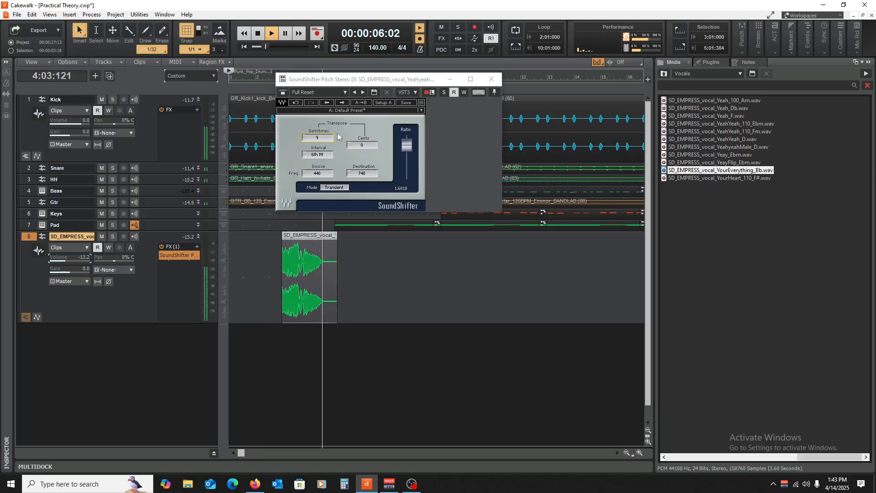
{"action": "key", "text": "space"}
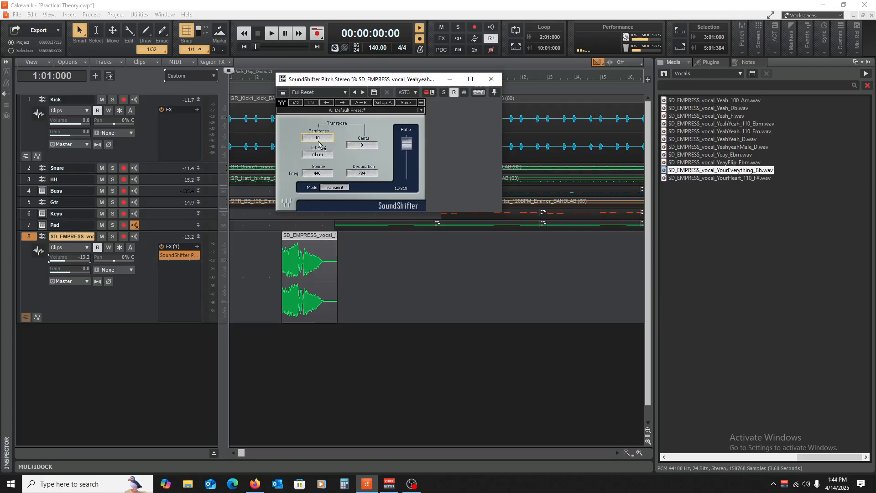
- Audition the YourEverything vocal from bar 3 at 10 semitones, then at 9 semitones
{"action": "key", "text": "space"}
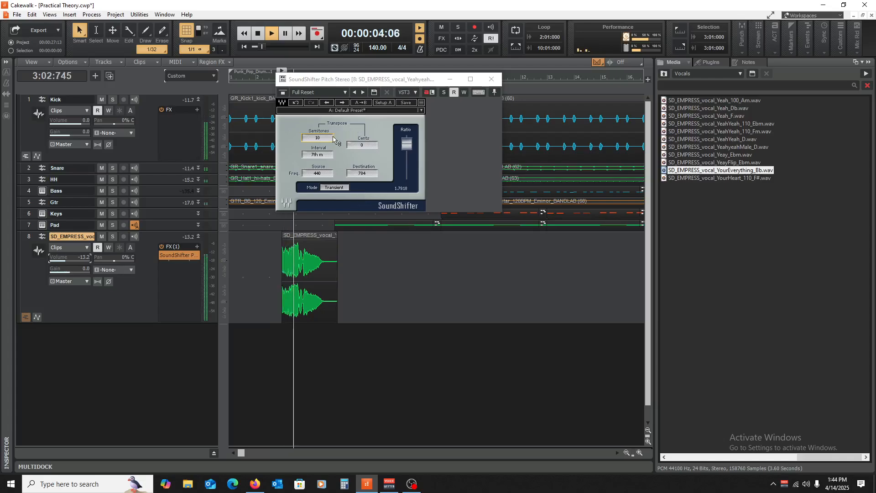
{"action": "key", "text": "space"}
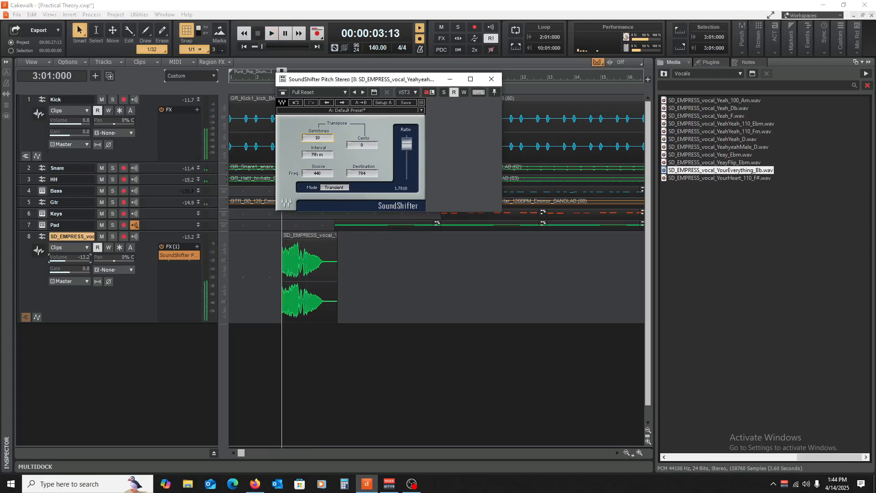
{"action": "key", "text": "space"}
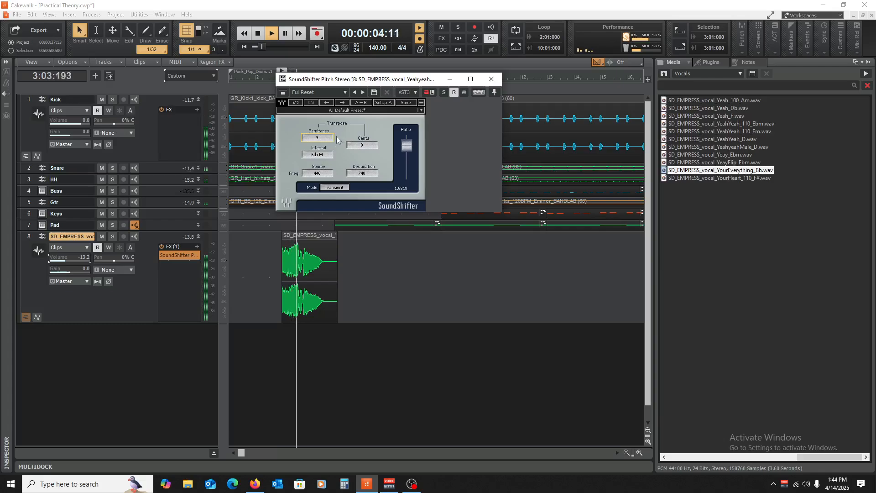
{"action": "key", "text": "space"}
- Set the YourEverything vocal's transposition to -3 semitones and play it from bar 3, then from bar 1
{"action": "left_click_drag", "start_coordinate": [333, 138], "coordinate": [332, 141]}
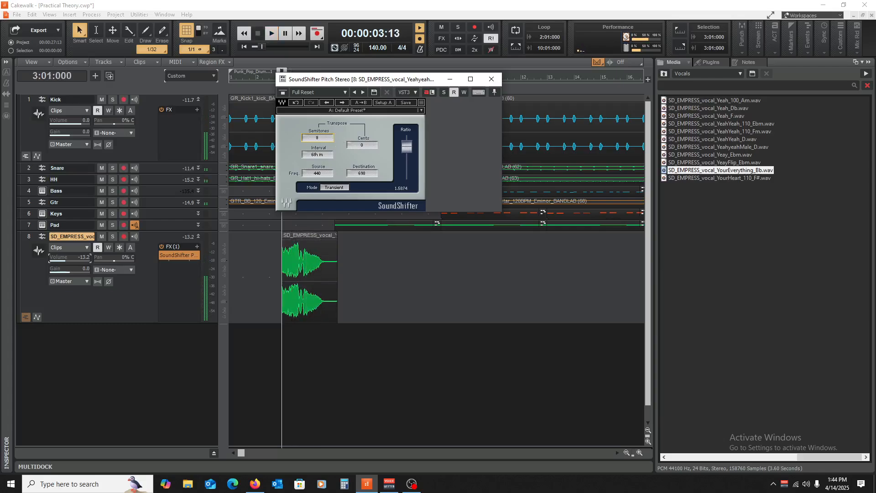
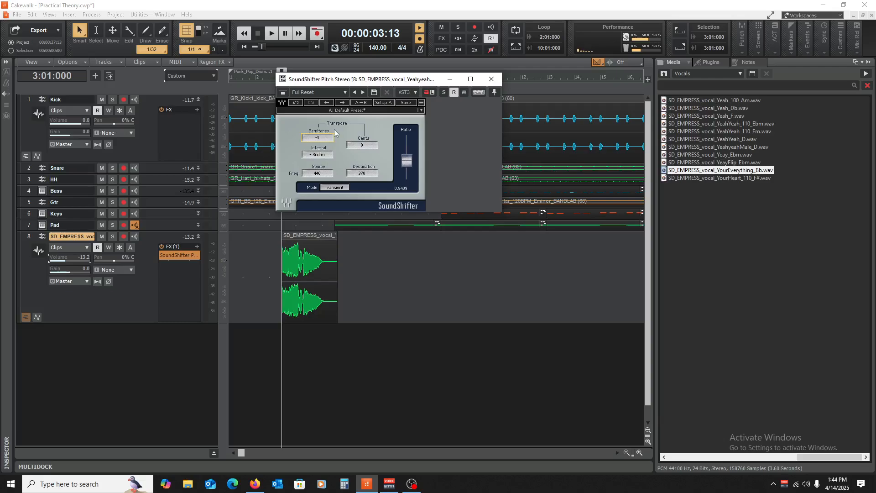
{"action": "key", "text": "space"}
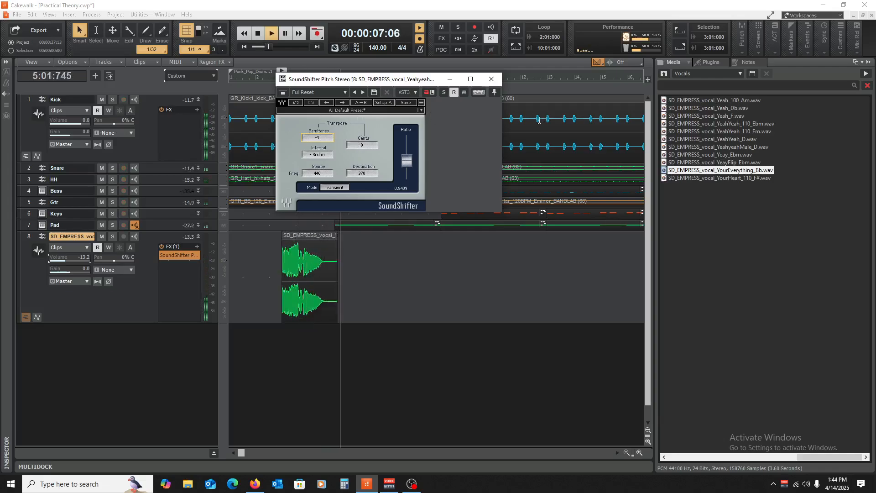
{"action": "key", "text": "space"}
{"action": "left_click", "coordinate": [237, 347]}
{"action": "key", "text": "space"}
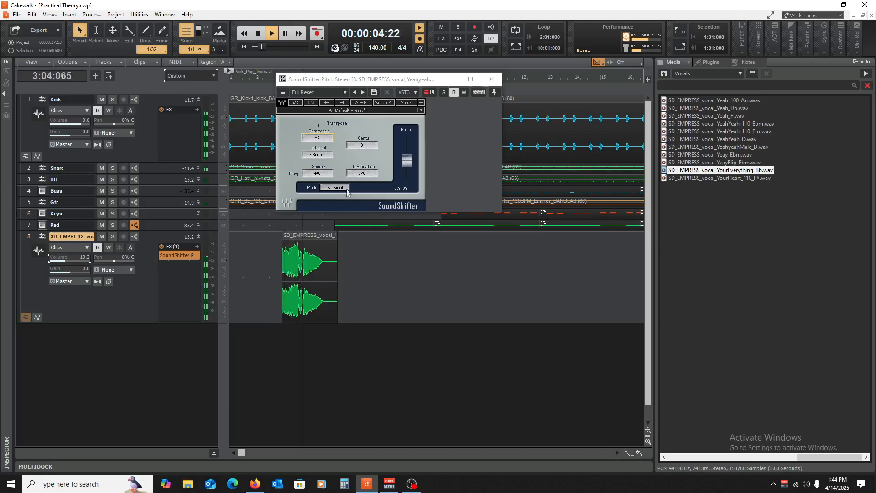
{"action": "key", "text": "space"}
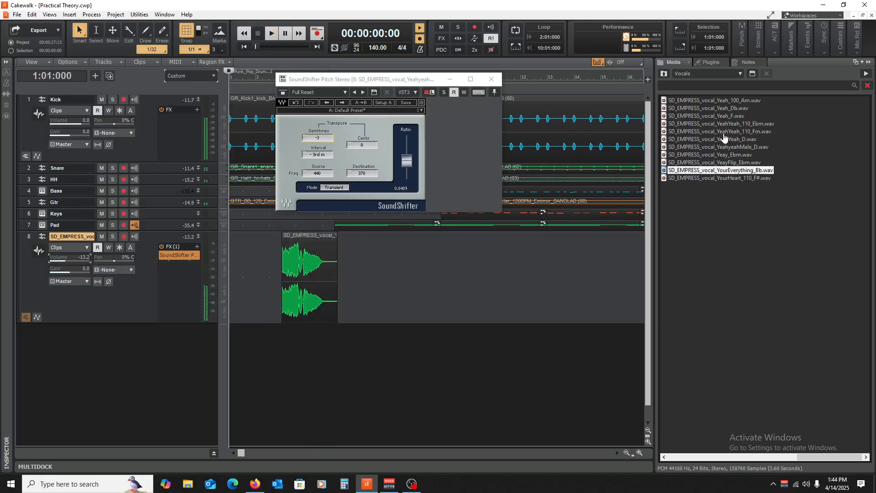
- Replace the YourEverything clip with SD_EMPRESS_vocal_Hmmm_01_F#.wav at bar 1 of the same track
{"action": "left_click", "coordinate": [492, 80]}
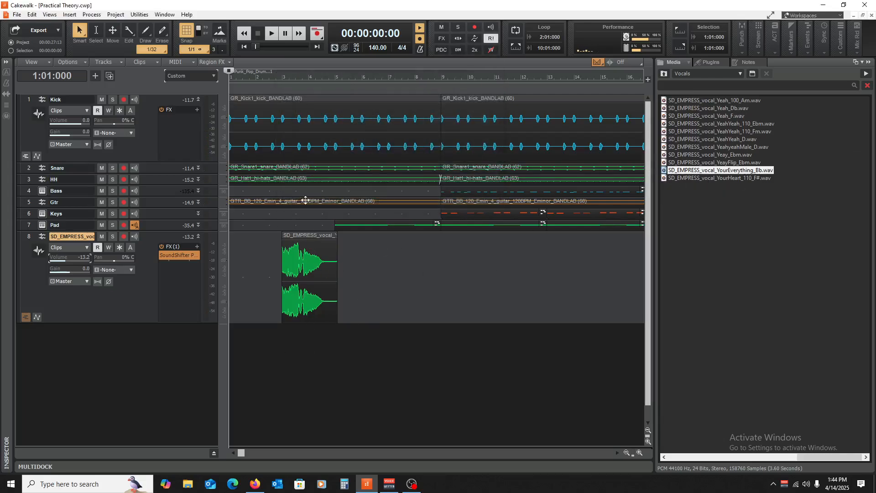
{"action": "left_click", "coordinate": [304, 245]}
{"action": "key", "text": "Delete"}
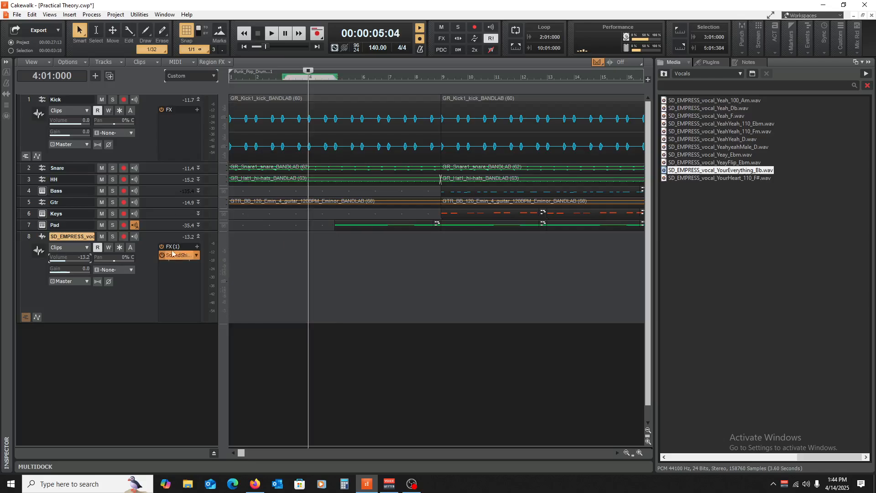
{"action": "scroll", "coordinate": [694, 126], "scroll_direction": "up", "scroll_amount": 5}
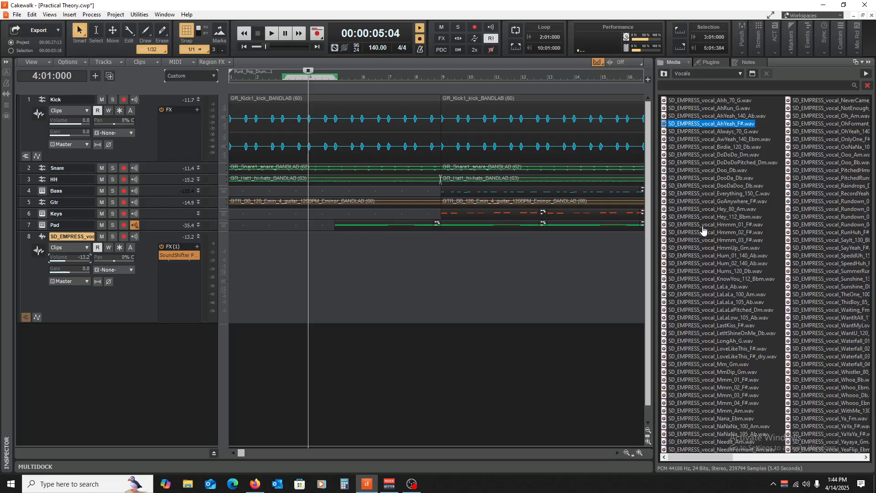
{"action": "left_click_drag", "start_coordinate": [702, 225], "coordinate": [230, 273]}
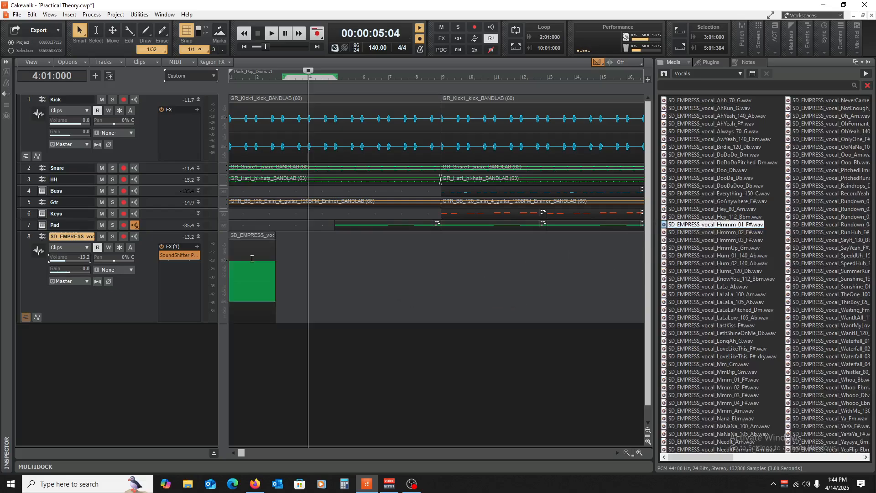
- Set the SoundShifter transposition on the vocal track to 1 semitone and play the song from the start
{"action": "double_click", "coordinate": [187, 253]}
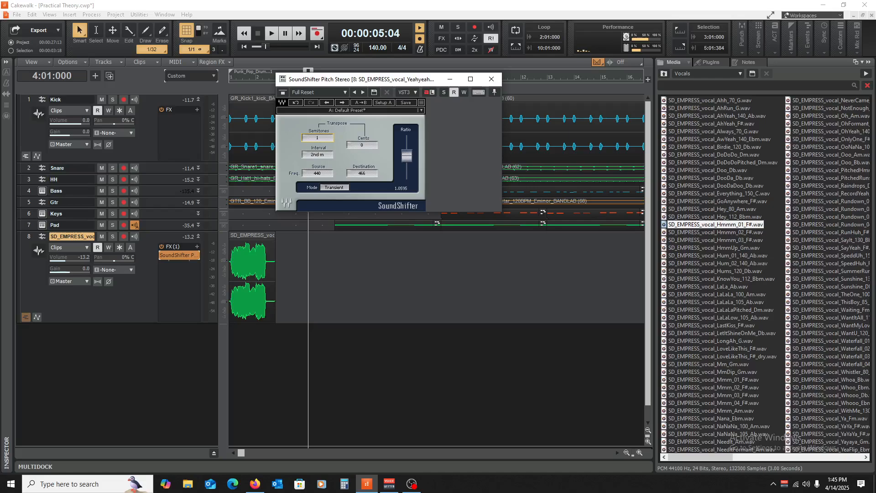
{"action": "key", "text": "w"}
{"action": "key", "text": "space"}
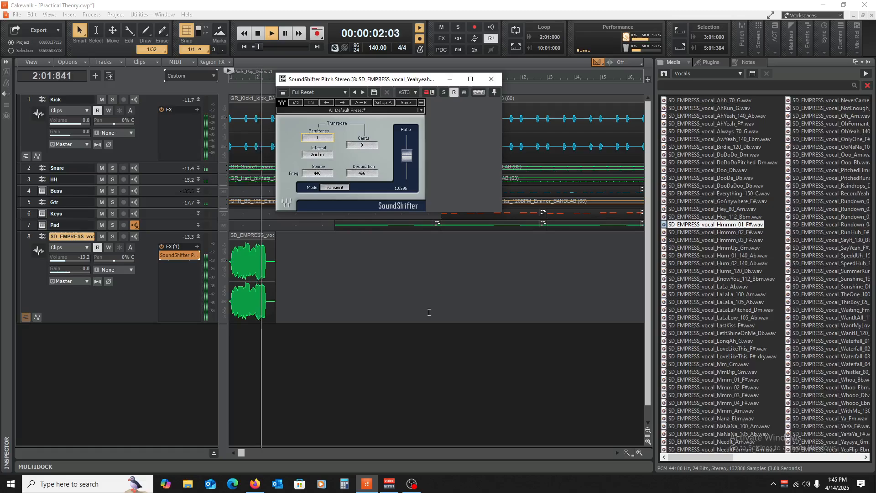
- Add SD_EMPRESS_vocal_Hmmm_02_F#.wav to the vocal track, play it with the song, and move the clip to bar 3
{"action": "key", "text": "space"}
{"action": "left_click_drag", "start_coordinate": [714, 233], "coordinate": [301, 316]}
{"action": "key", "text": "space"}
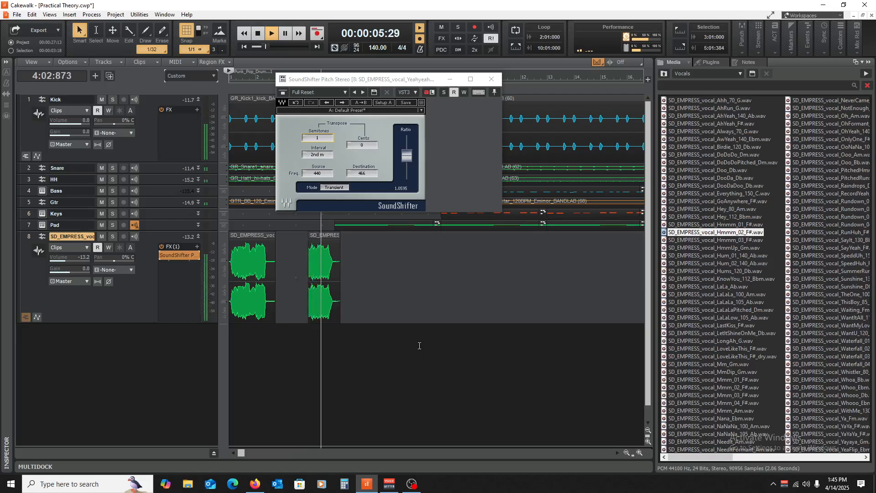
{"action": "key", "text": "space"}
{"action": "left_click", "coordinate": [491, 79]}
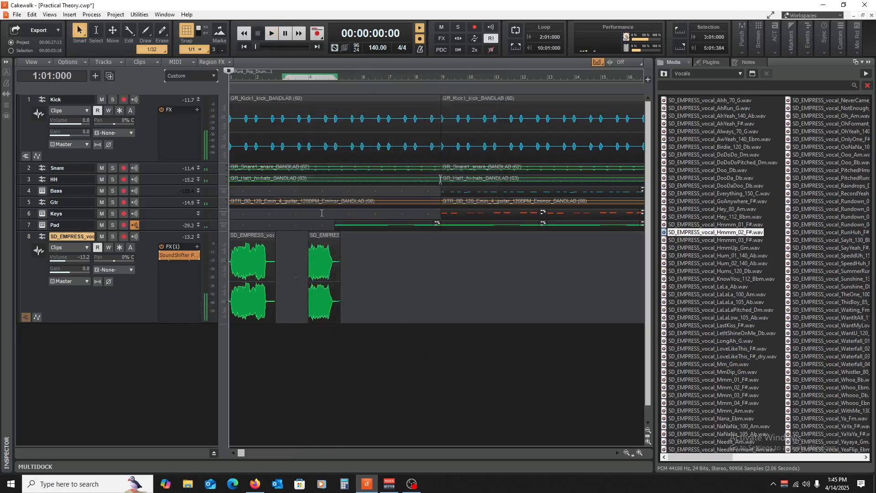
{"action": "left_click_drag", "start_coordinate": [327, 240], "coordinate": [304, 245]}
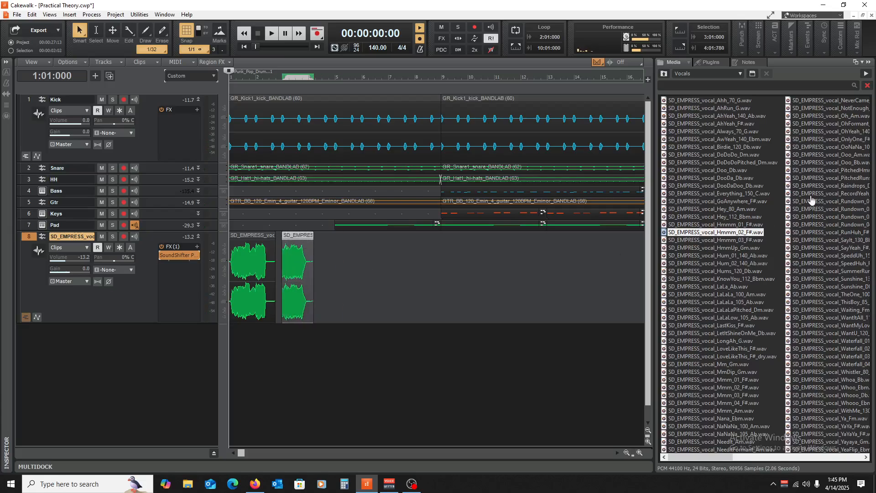
- Add SD_EMPRESS_vocal_Hmmm_03_F#.wav at bar 5 of the vocal track and play the song with the browser hidden
{"action": "left_click", "coordinate": [722, 240]}
{"action": "left_click_drag", "start_coordinate": [719, 241], "coordinate": [336, 281]}
{"action": "key", "text": "space"}
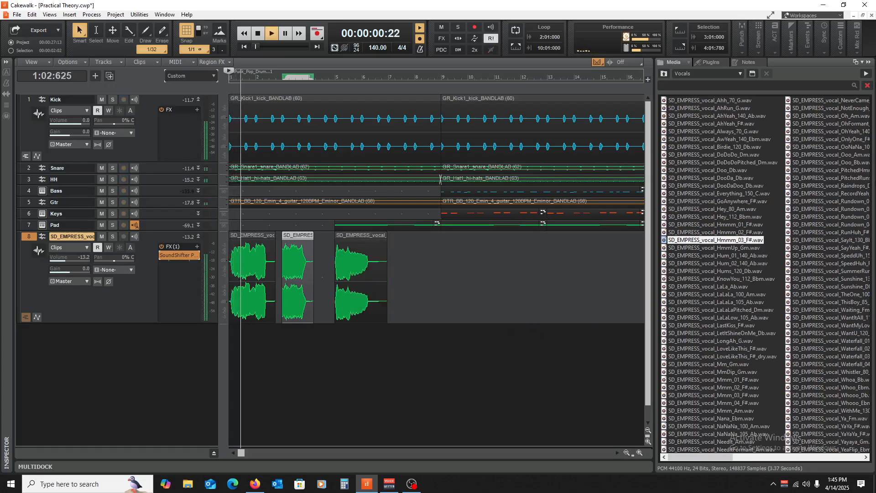
{"action": "key", "text": "b"}
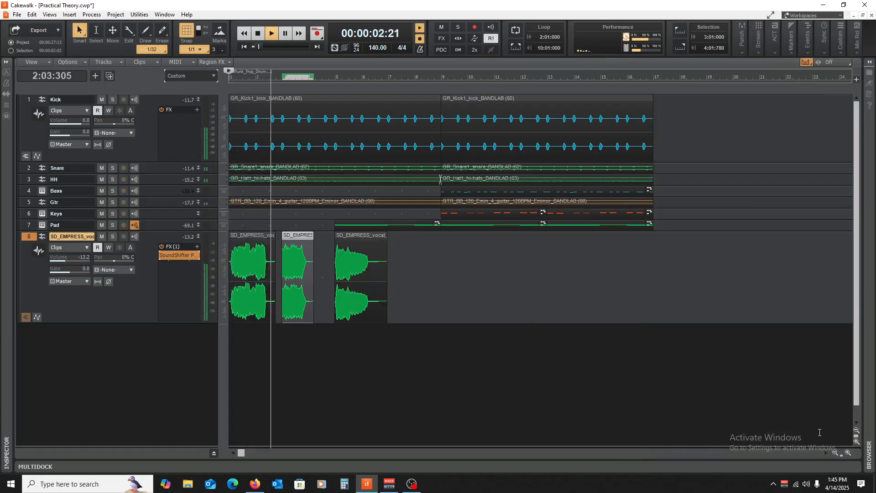
{"action": "left_click", "coordinate": [847, 453]}
{"action": "left_click", "coordinate": [848, 453]}
{"action": "left_click", "coordinate": [847, 452]}
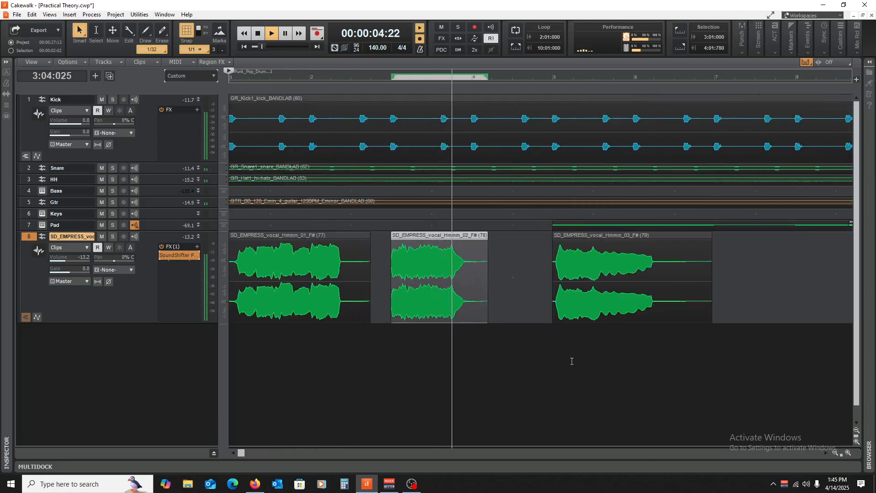
- Move the Hmmm_03 clip to bar 4, overlapping the end of the Hmmm_02 clip, and play the song
{"action": "key", "text": "space"}
{"action": "left_click_drag", "start_coordinate": [593, 237], "coordinate": [513, 248]}
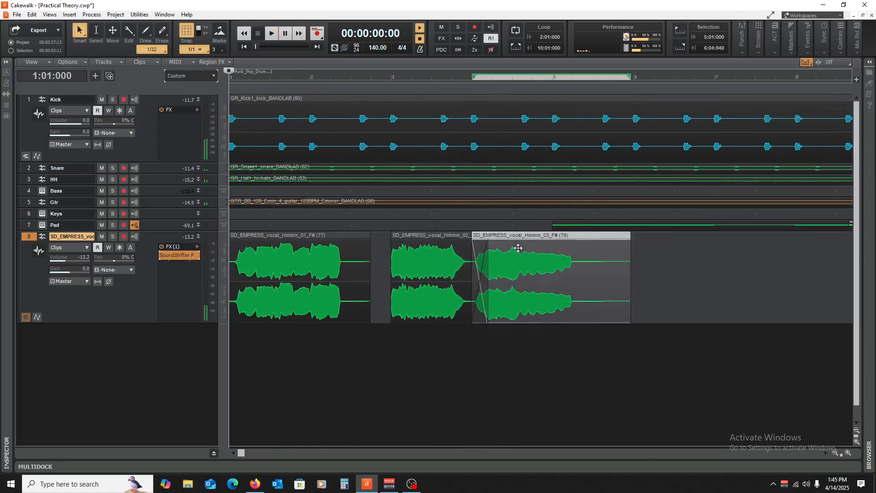
{"action": "key", "text": "space"}
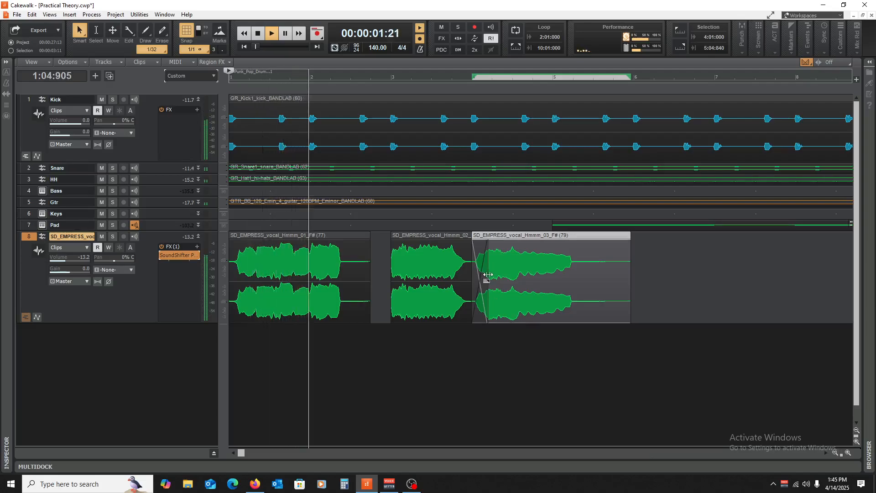
- Trim the Hmmm_02 clip to end at bar 4 and remove the Hmmm_03 clip's fade-in during playback
{"action": "left_click_drag", "start_coordinate": [486, 278], "coordinate": [474, 286]}
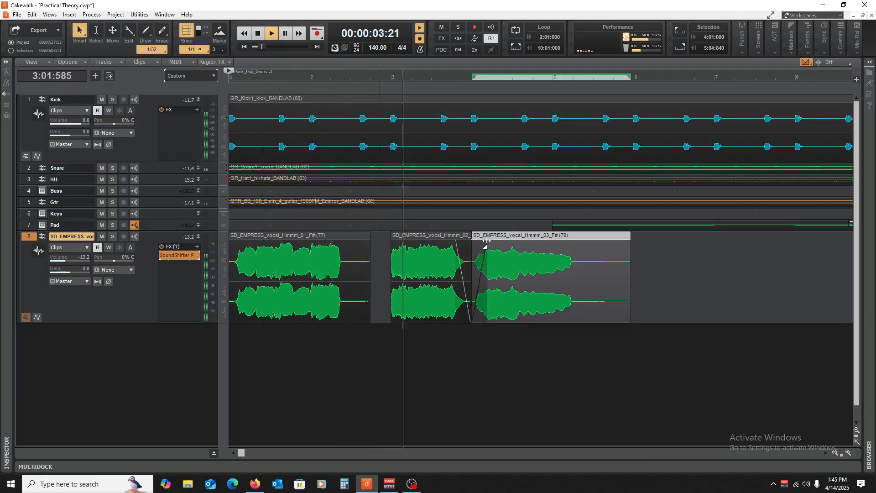
{"action": "left_click_drag", "start_coordinate": [491, 242], "coordinate": [461, 248]}
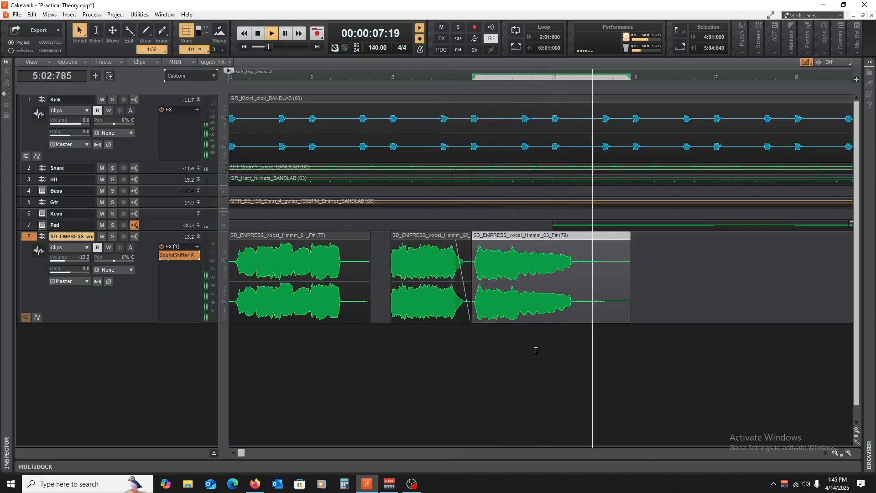
{"action": "key", "text": "space"}
- Trim the silent end of the Hmmm_03 clip back to about the middle of bar 5
{"action": "left_click", "coordinate": [587, 357]}
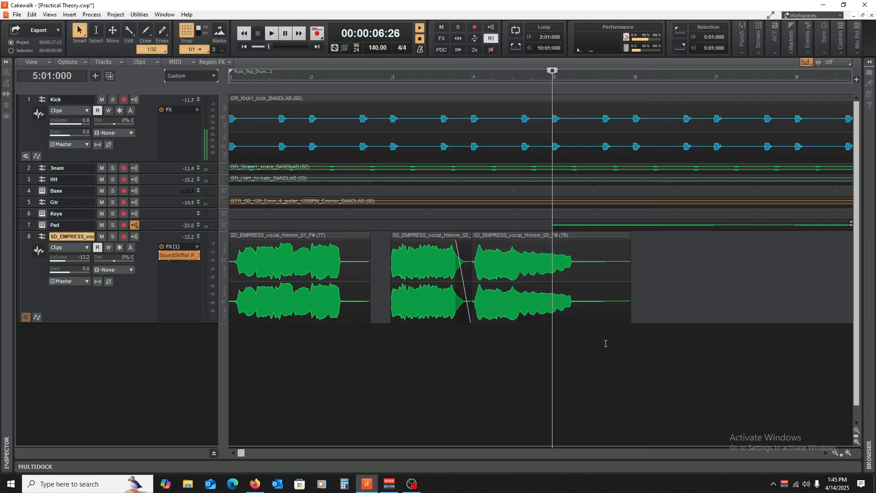
{"action": "left_click", "coordinate": [626, 273]}
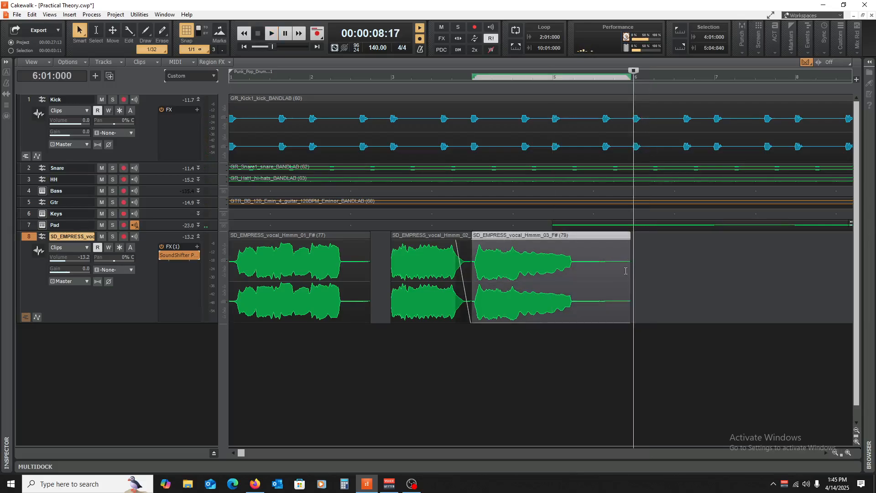
{"action": "left_click_drag", "start_coordinate": [631, 274], "coordinate": [592, 289]}
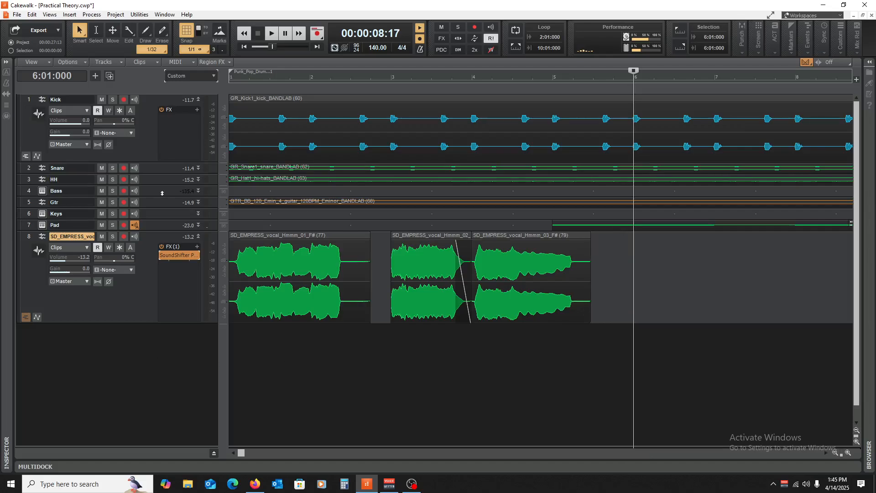
- Undo the end trim and the fade and overlap edits on the Hmmm_02 and Hmmm_03 clips
{"action": "left_click", "coordinate": [276, 385]}
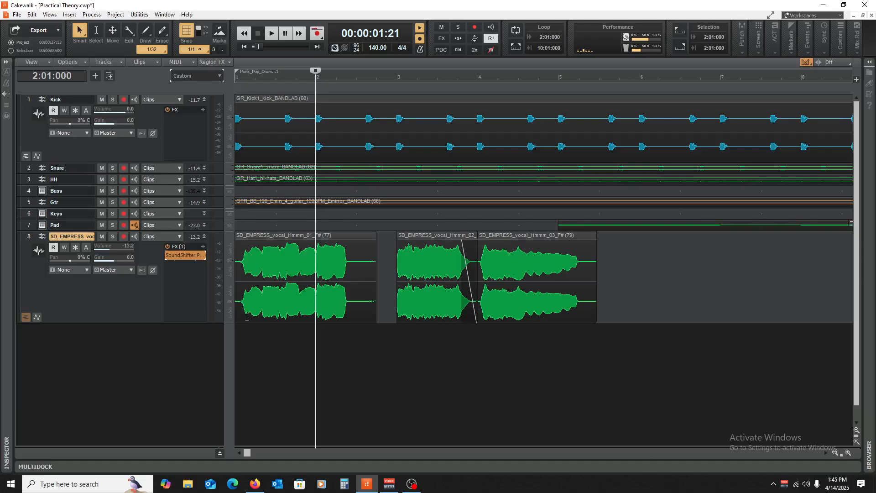
{"action": "key", "text": "ctrl+z"}
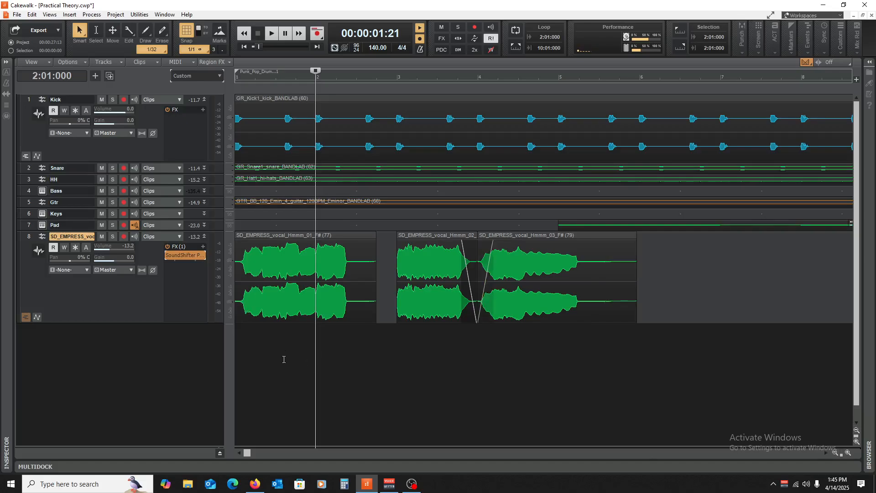
{"action": "key", "text": "ctrl+z"}
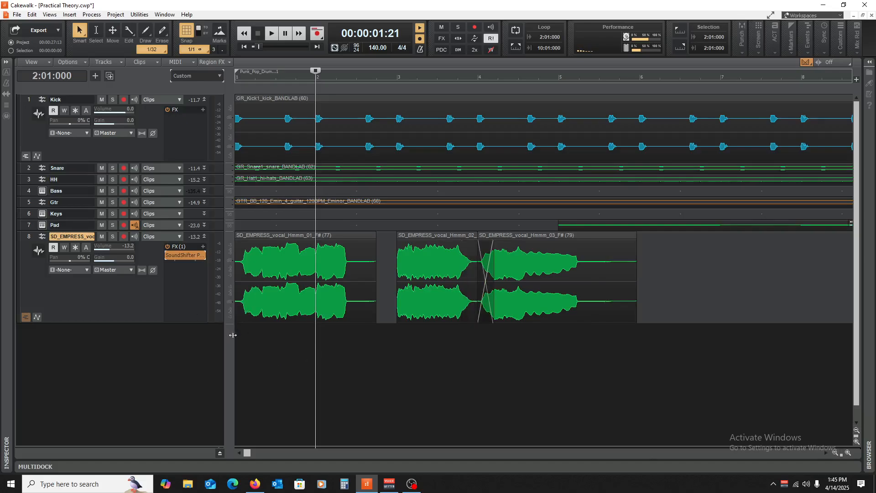
- Play the Hmmm vocals with the song from bar 1
{"action": "left_click_drag", "start_coordinate": [233, 335], "coordinate": [231, 336]}
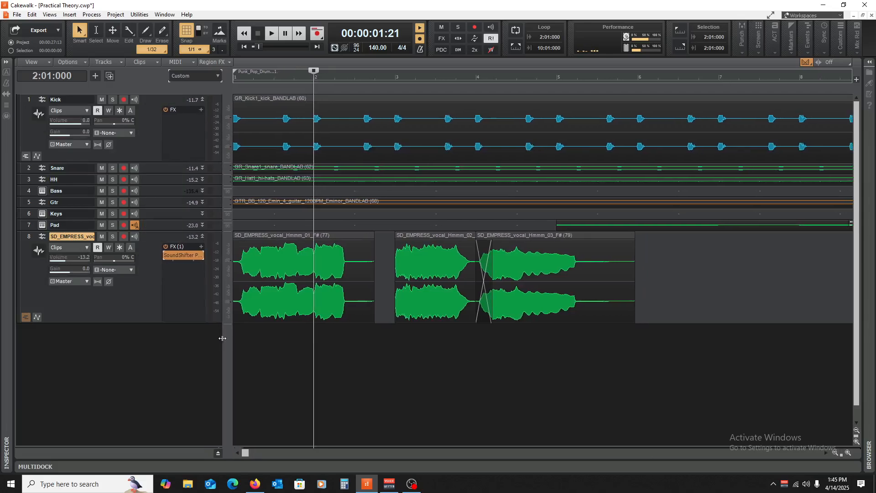
{"action": "left_click", "coordinate": [847, 452]}
{"action": "left_click", "coordinate": [847, 452]}
{"action": "key", "text": "space"}
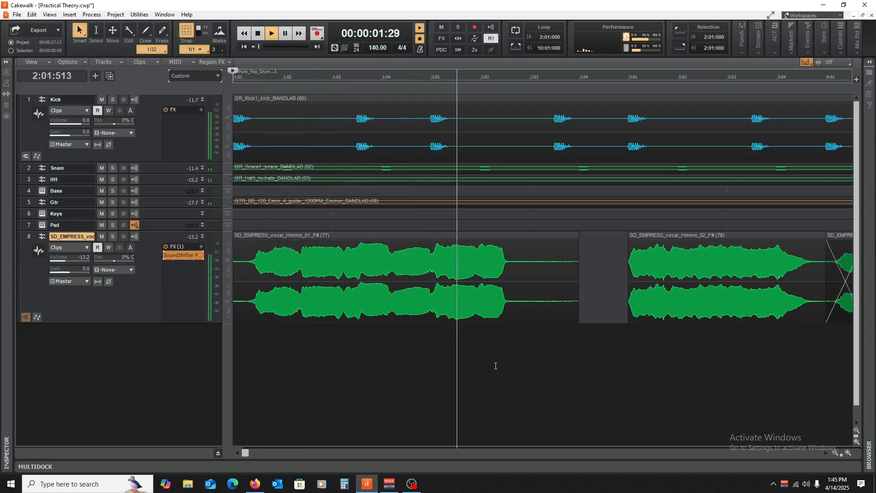
- Stop playback, set snap to 1/16, and split the Hmmm_01 clip just after beat 2, at beats 3 and 4, and midway through beat 4
{"action": "key", "text": "space"}
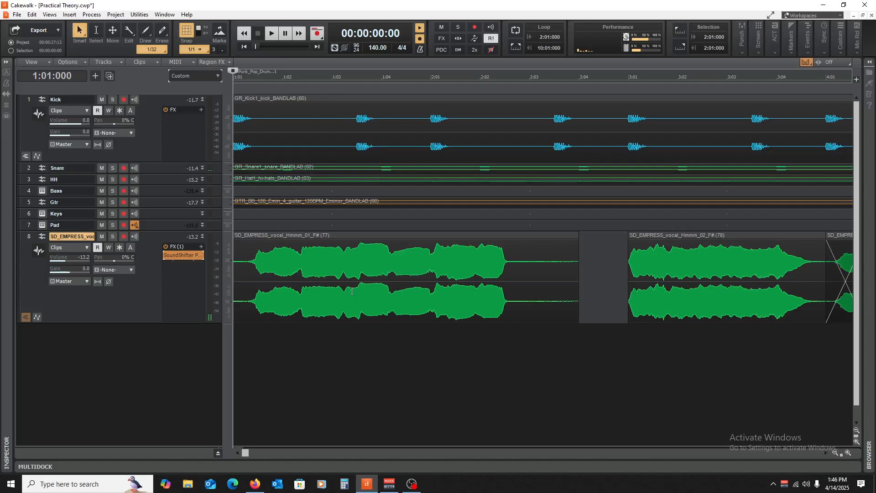
{"action": "key", "text": "F8"}
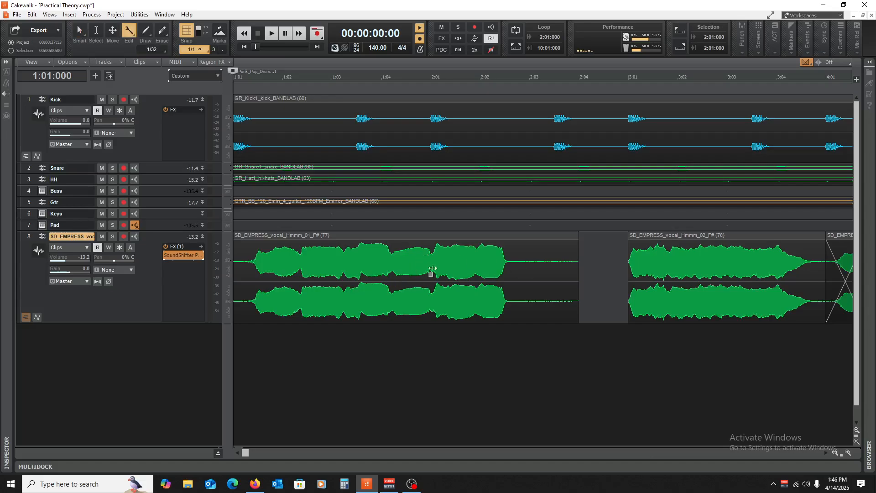
{"action": "left_click", "coordinate": [192, 50]}
{"action": "left_click", "coordinate": [202, 114]}
{"action": "left_click", "coordinate": [298, 270]}
{"action": "left_click", "coordinate": [335, 271]}
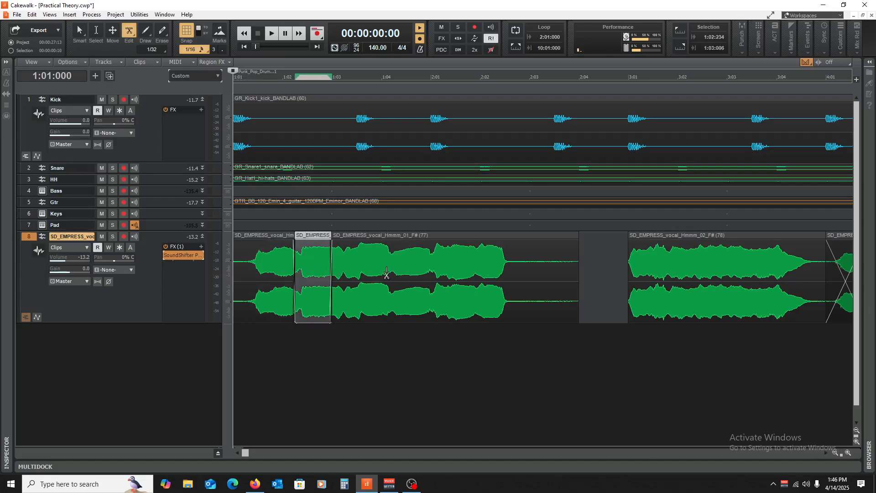
{"action": "left_click", "coordinate": [386, 273]}
{"action": "left_click", "coordinate": [410, 274]}
{"action": "key", "text": "F5"}
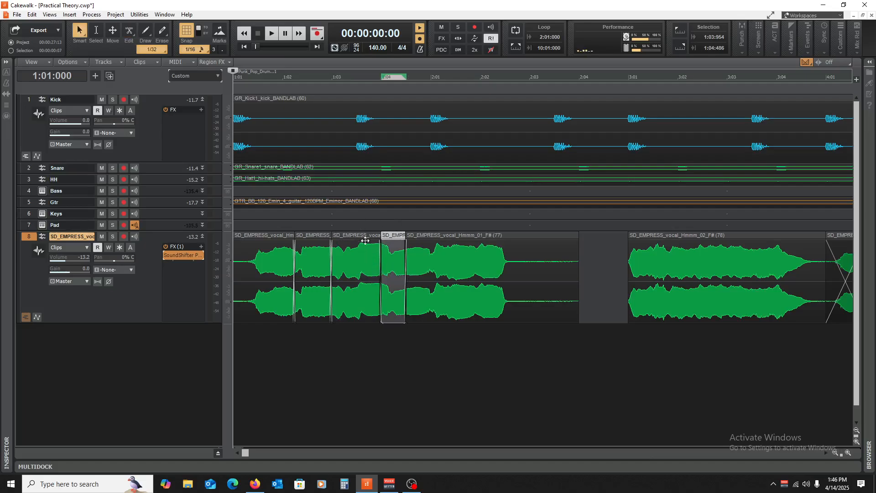
- Delete the second and fourth Hmmm_01 slices and shift the remaining pieces earlier to close both gaps
{"action": "key", "text": "Delete"}
{"action": "left_click", "coordinate": [321, 238]}
{"action": "key", "text": "Delete"}
{"action": "left_click_drag", "start_coordinate": [363, 242], "coordinate": [321, 249]}
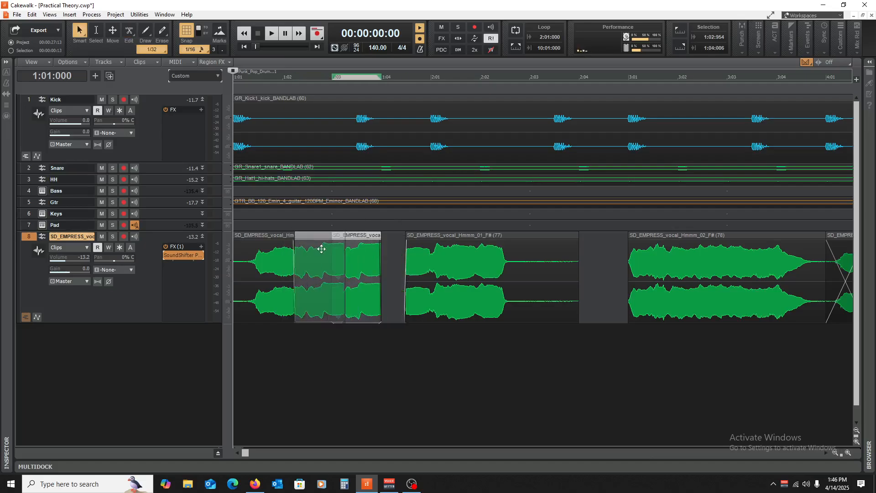
{"action": "left_click_drag", "start_coordinate": [436, 237], "coordinate": [374, 256]}
{"action": "left_click", "coordinate": [351, 353]}
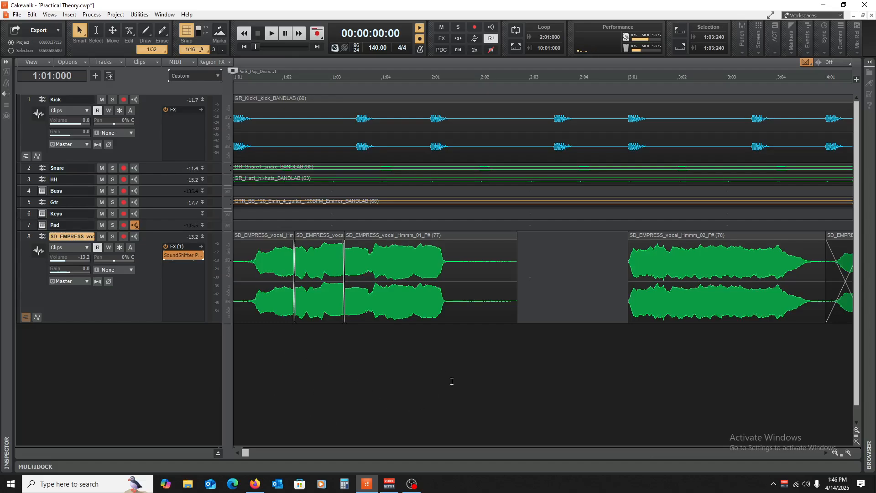
- Play the joined vocal, cut out the sixteenth-note slice at 1:04:000 and move the final Hmmm_01 piece back to close the gap
{"action": "key", "text": "space"}
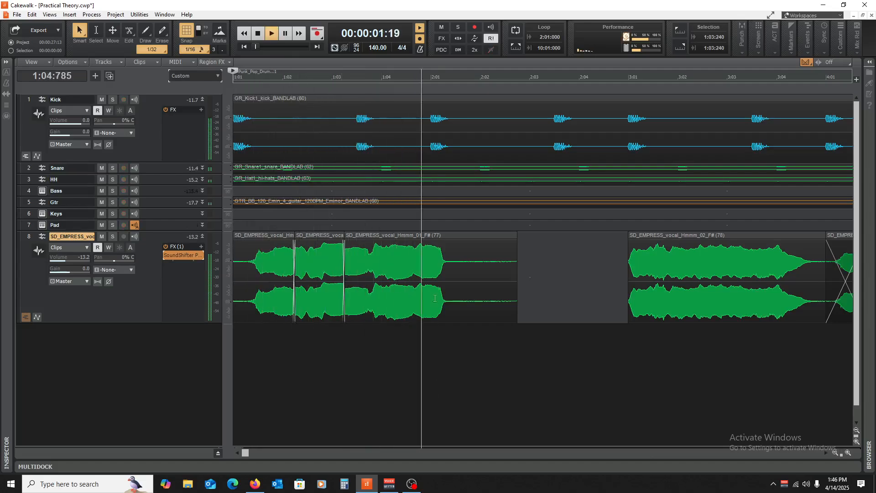
{"action": "key", "text": "space"}
{"action": "left_click", "coordinate": [384, 264], "text": "alt"}
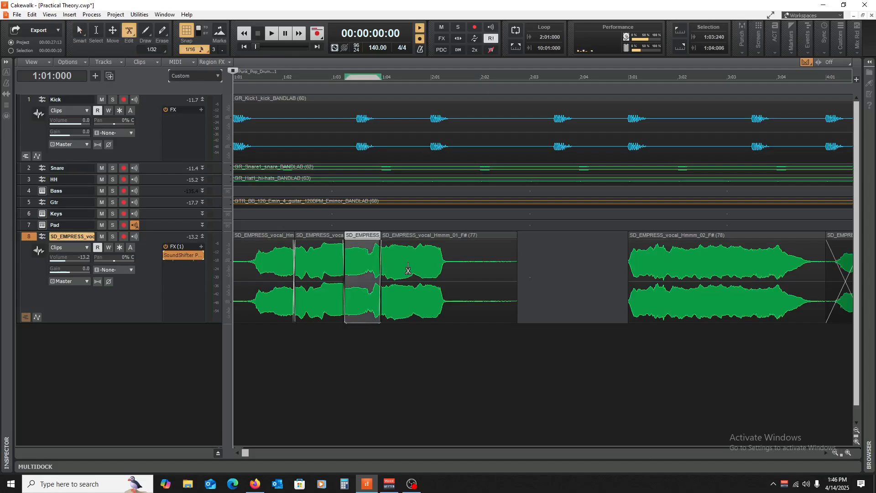
{"action": "left_click", "coordinate": [398, 264], "text": "alt"}
{"action": "key", "text": "Delete"}
{"action": "left_click_drag", "start_coordinate": [427, 237], "coordinate": [414, 238]}
- Play the shortened Hmmm_01 vocal with the song twice from bar 1
{"action": "key", "text": "space"}
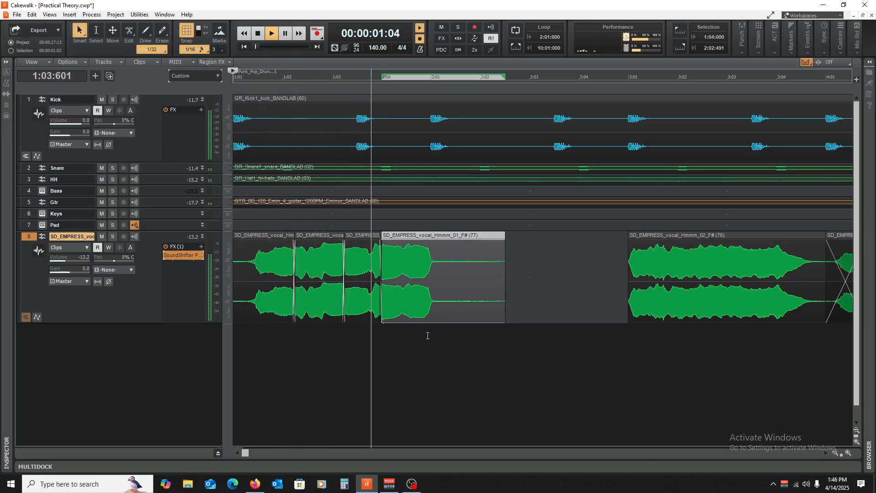
{"action": "key", "text": "space"}
{"action": "key", "text": "space"}
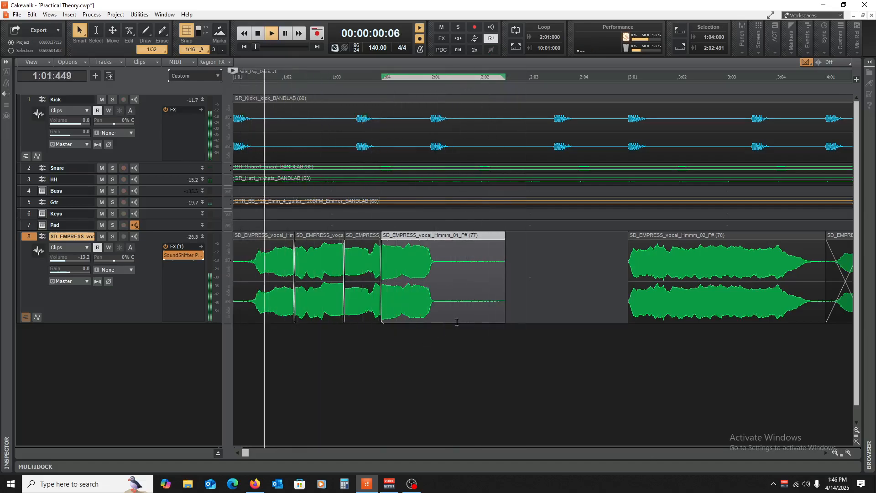
{"action": "key", "text": "space"}
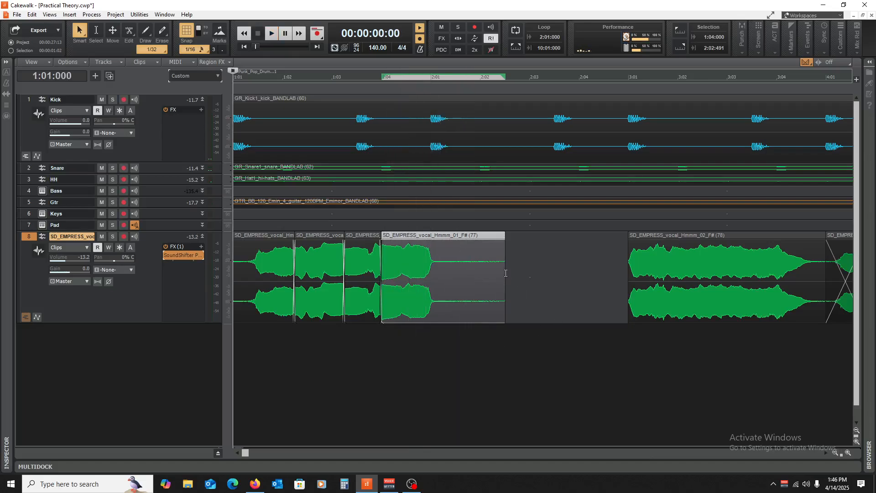
- Replace the sixteenth-note slice at 1:04:000 of the Hmmm_01 vocal with a copy of the slice at 1:02:240
{"action": "left_click", "coordinate": [307, 264], "text": "alt"}
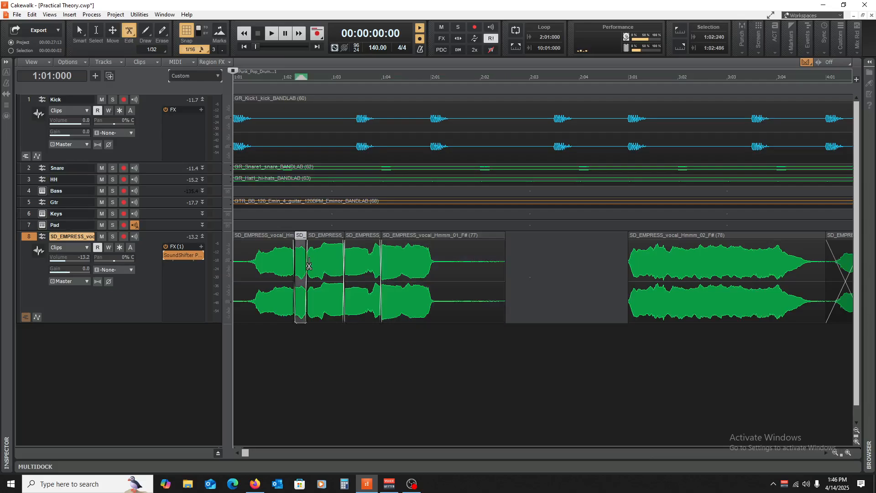
{"action": "left_click", "coordinate": [399, 257], "text": "alt"}
{"action": "key", "text": "Delete"}
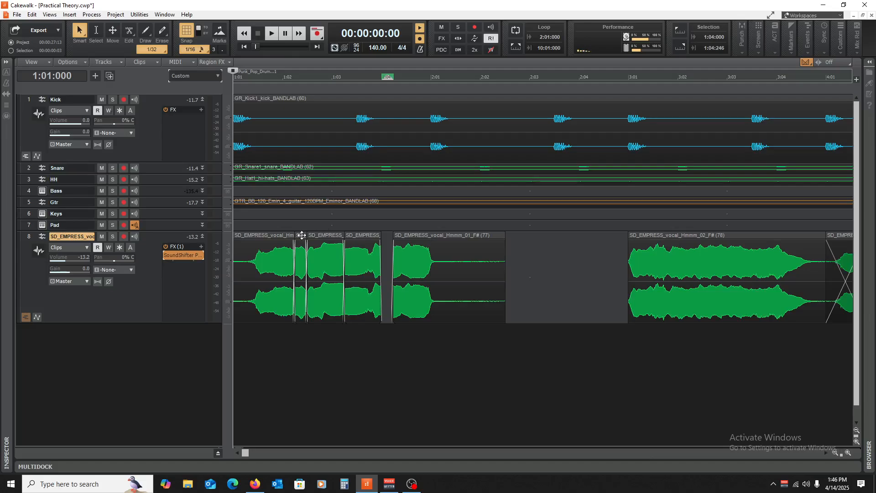
{"action": "left_click_drag", "start_coordinate": [302, 235], "coordinate": [389, 237]}
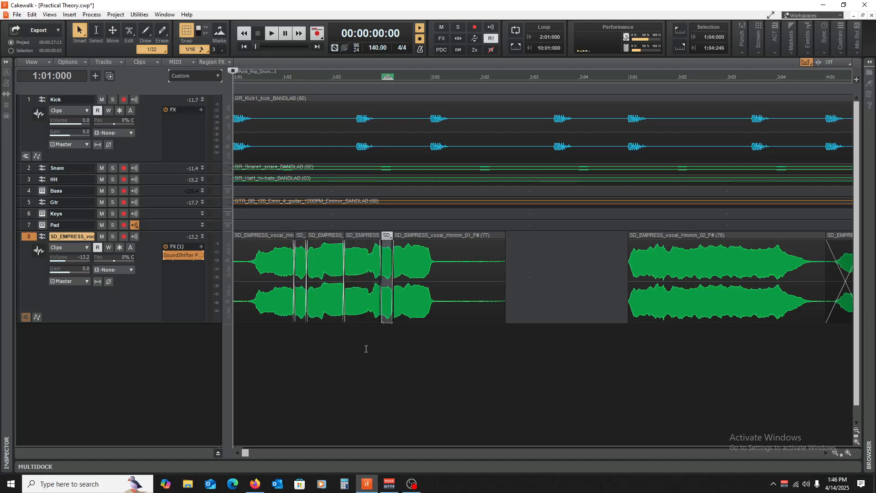
- Play the song from bar 1 to check the Hmmm_01 vocal with the slice copied to beat 4
{"action": "key", "text": "space"}
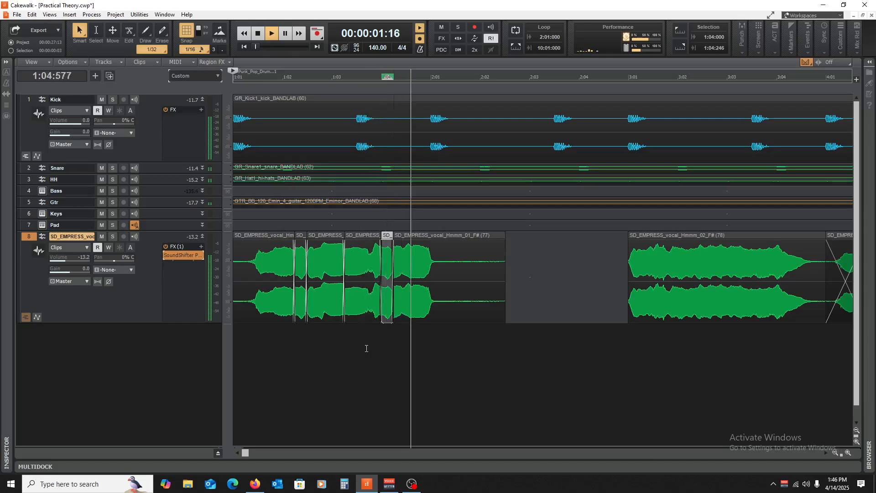
{"action": "key", "text": "space"}
{"action": "key", "text": "space"}
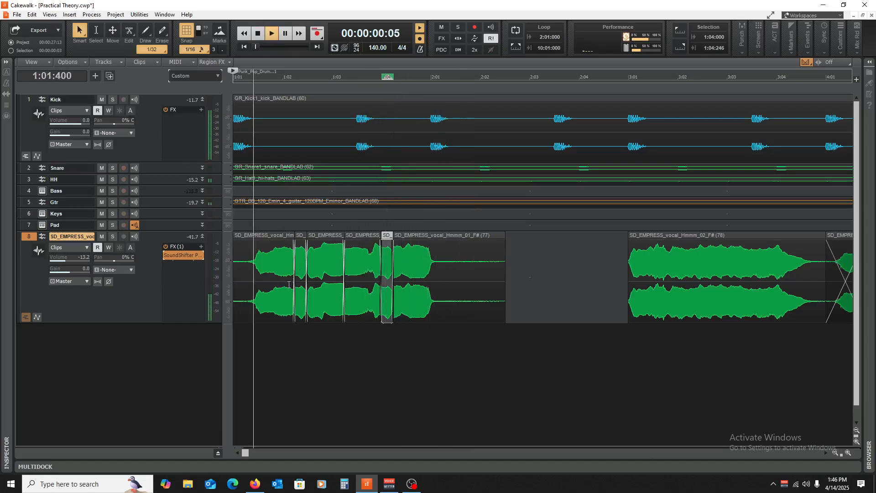
{"action": "key", "text": "space"}
{"action": "key", "text": "space"}
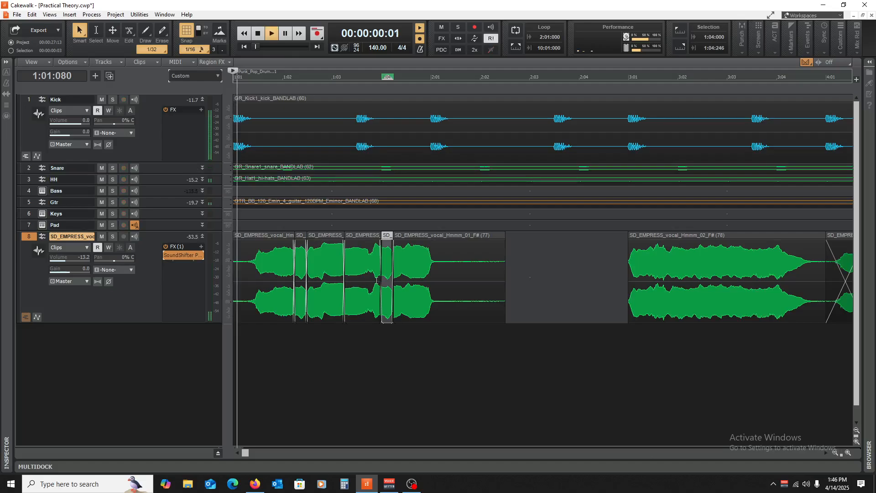
{"action": "key", "text": "space"}
- Isolate the sixteenth-note slice just before beat 3 of bar 1 and copy it over the Hmmm_01 slice at 1:04:240
{"action": "key", "text": "F8"}
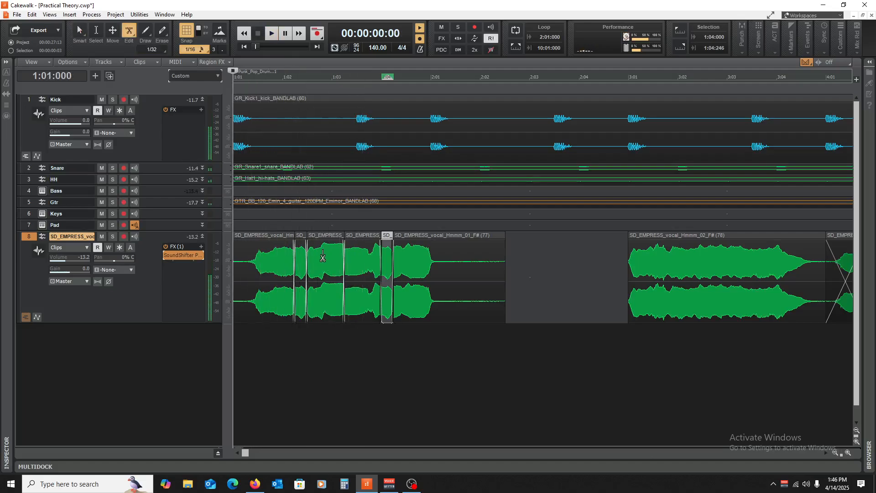
{"action": "left_click", "coordinate": [322, 257]}
{"action": "left_click", "coordinate": [329, 260]}
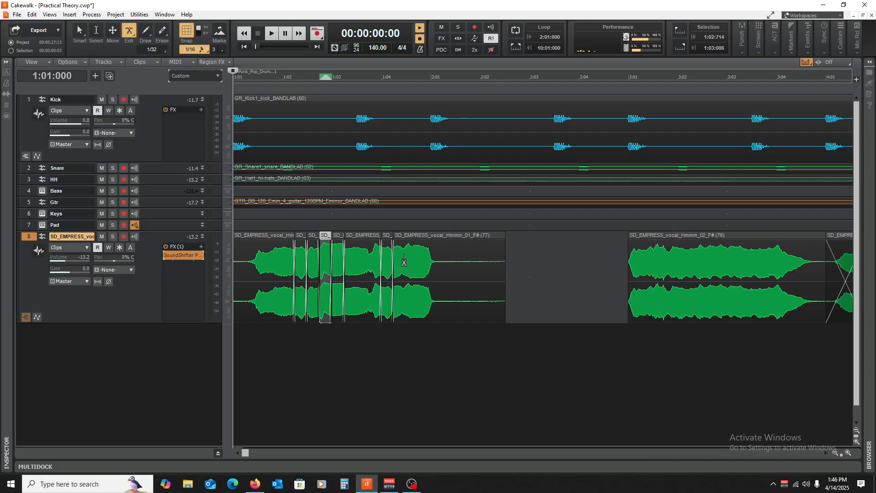
{"action": "left_click", "coordinate": [405, 258]}
{"action": "key", "text": "F5"}
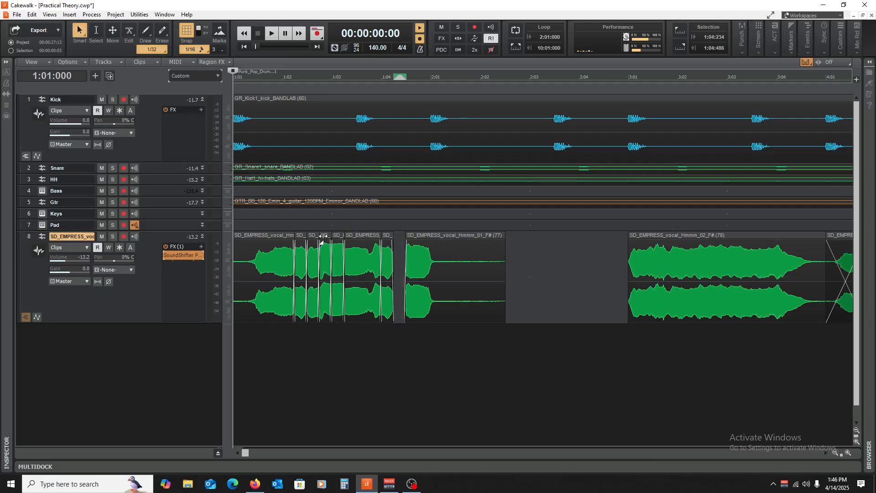
{"action": "left_click", "coordinate": [323, 236]}
{"action": "left_click_drag", "start_coordinate": [323, 236], "coordinate": [396, 314]}
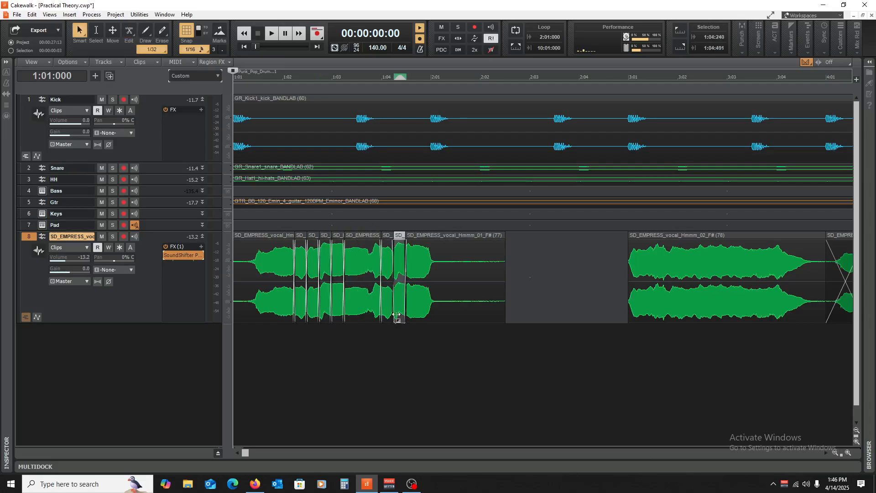
- Play the re-sliced Hmmm_01 vocal with the song twice from bar 1
{"action": "key", "text": "space"}
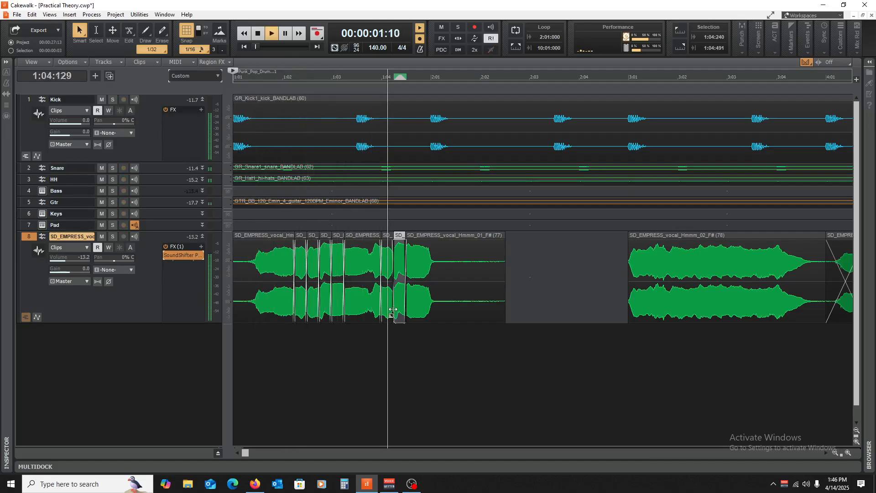
{"action": "key", "text": "space"}
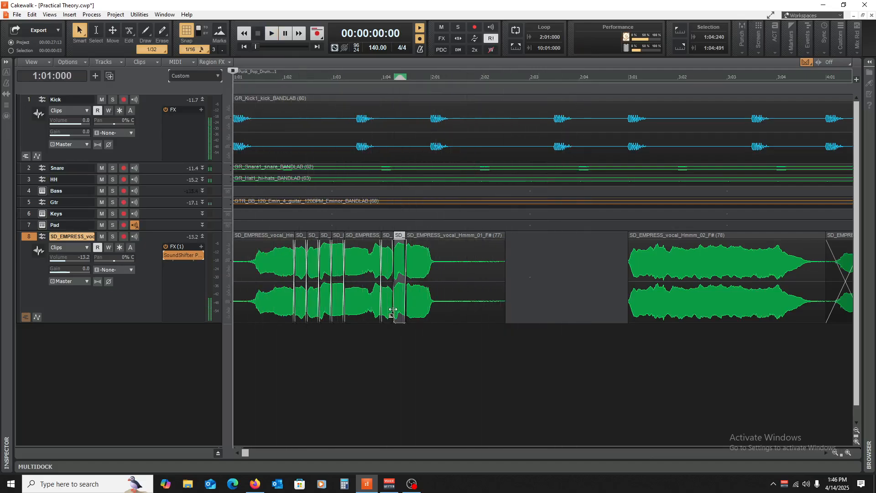
{"action": "key", "text": "space"}
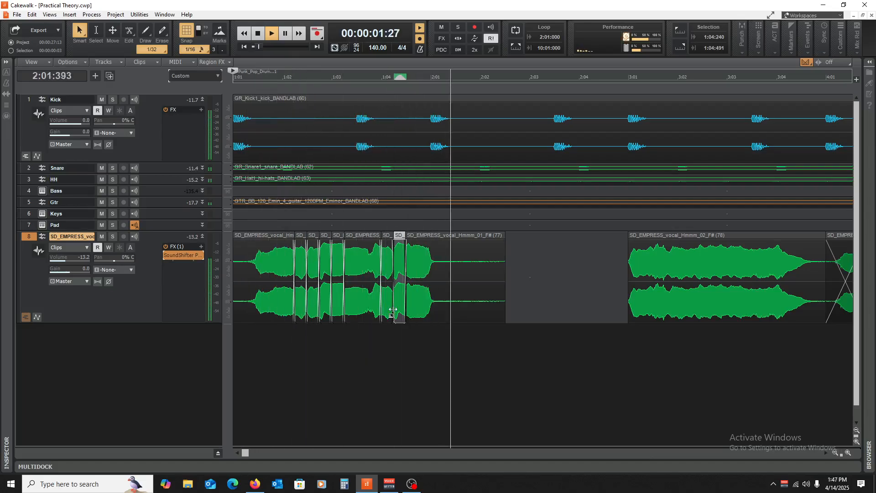
{"action": "key", "text": "space"}
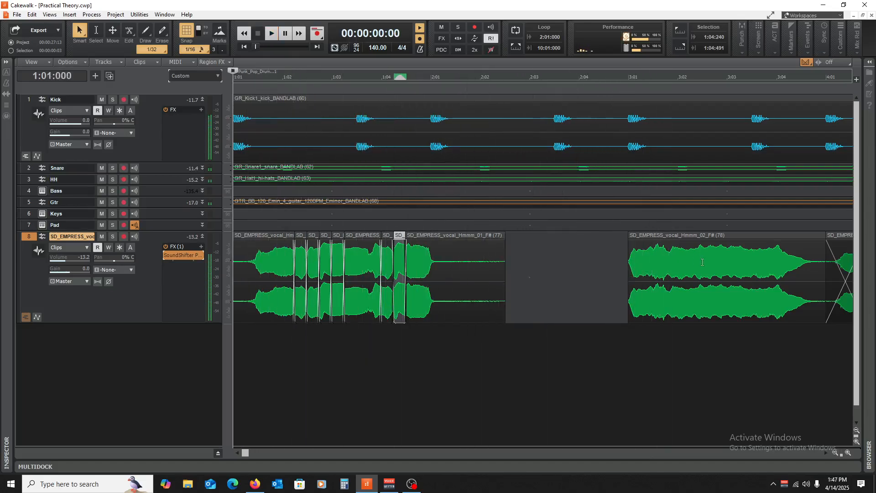
- Replace the sixteenth-note slice just before beat 2 of bar 3 in Hmmm_02 with a copy of the Hmmm_01 slice just before 1:03
{"action": "left_click_drag", "start_coordinate": [665, 263], "coordinate": [677, 258]}
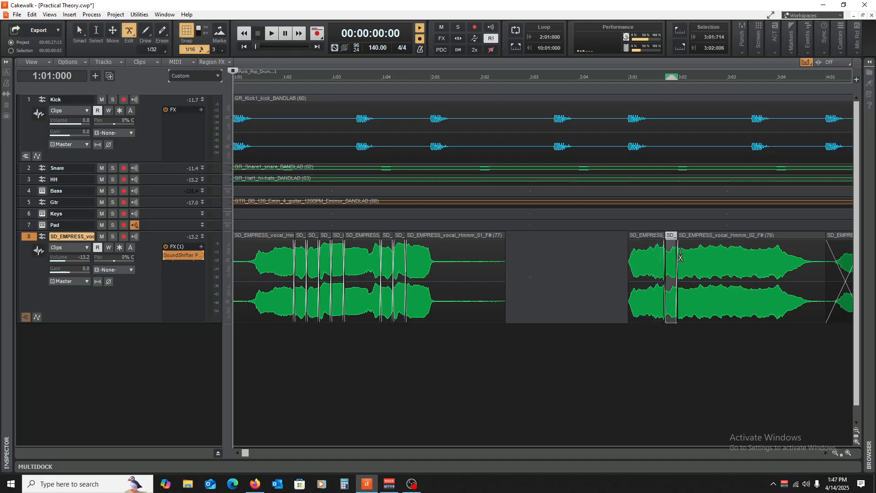
{"action": "key", "text": "Delete"}
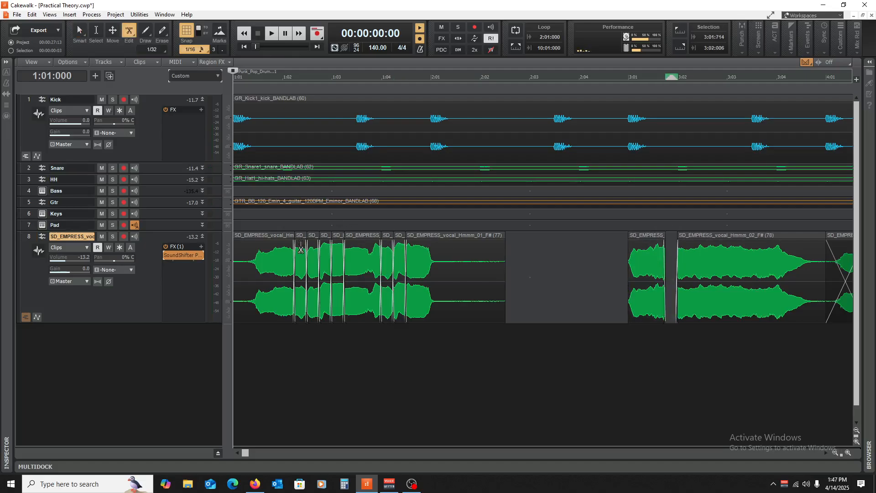
{"action": "left_click", "coordinate": [326, 236]}
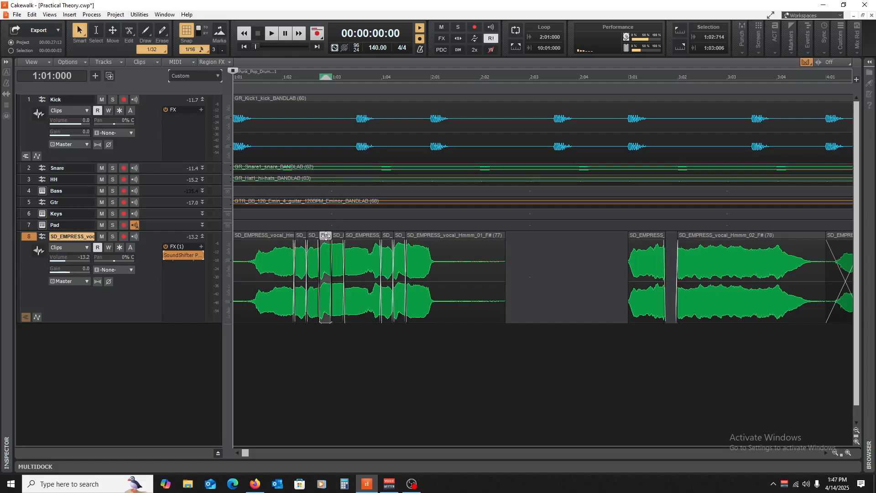
{"action": "left_click_drag", "start_coordinate": [324, 235], "coordinate": [670, 248]}
- Replace the sixteenth-note slice midway through beat 2 of bar 3 in Hmmm_02 with a copy of the Hmmm_01 slice at 1:02:240
{"action": "left_click", "coordinate": [705, 266]}
{"action": "left_click", "coordinate": [716, 266]}
{"action": "key", "text": "F5"}
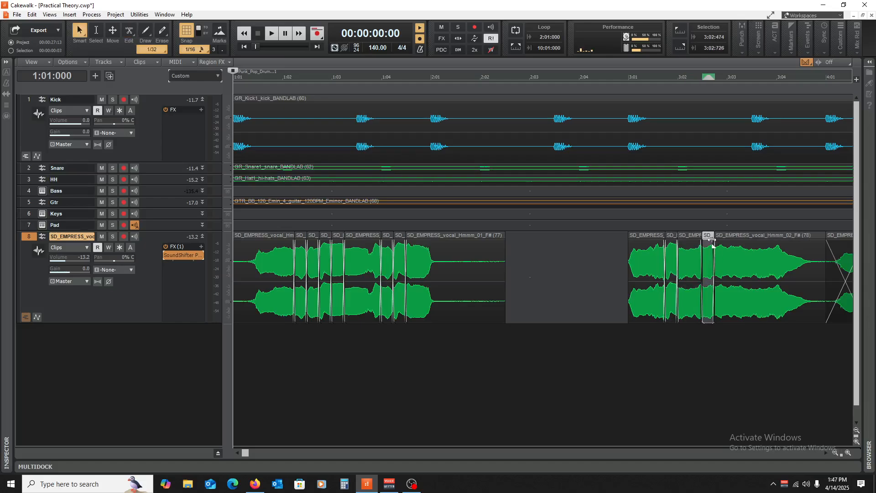
{"action": "key", "text": "Delete"}
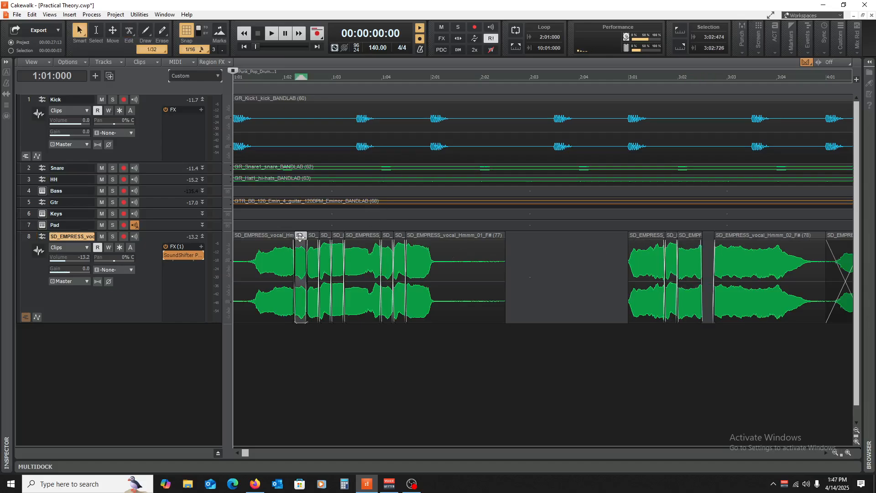
{"action": "left_click_drag", "start_coordinate": [300, 236], "coordinate": [708, 236]}
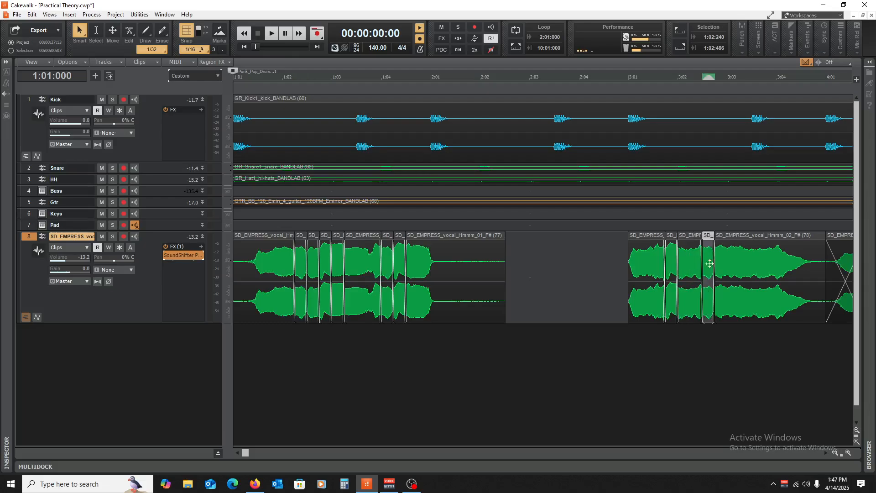
- Play the song from bar 3 to audition the re-sliced Hmmm_02 vocal and the Hmmm_03 clip after it
{"action": "left_click", "coordinate": [636, 346]}
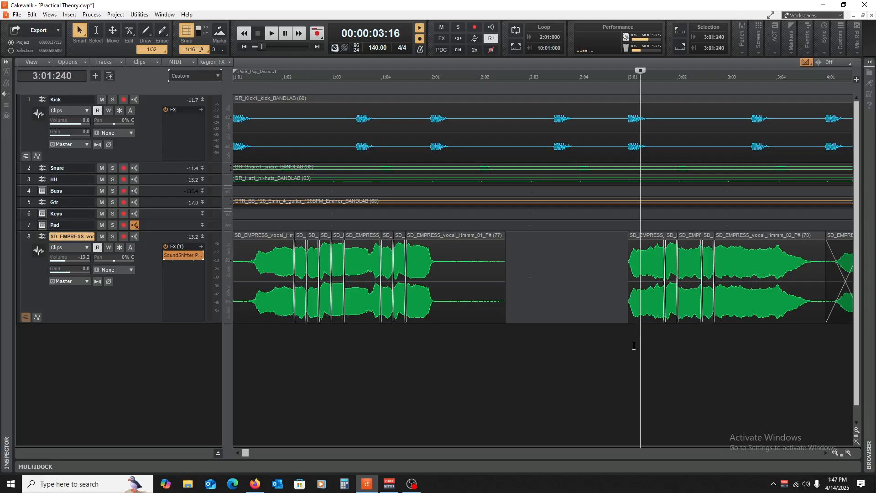
{"action": "left_click", "coordinate": [627, 359]}
{"action": "key", "text": "space"}
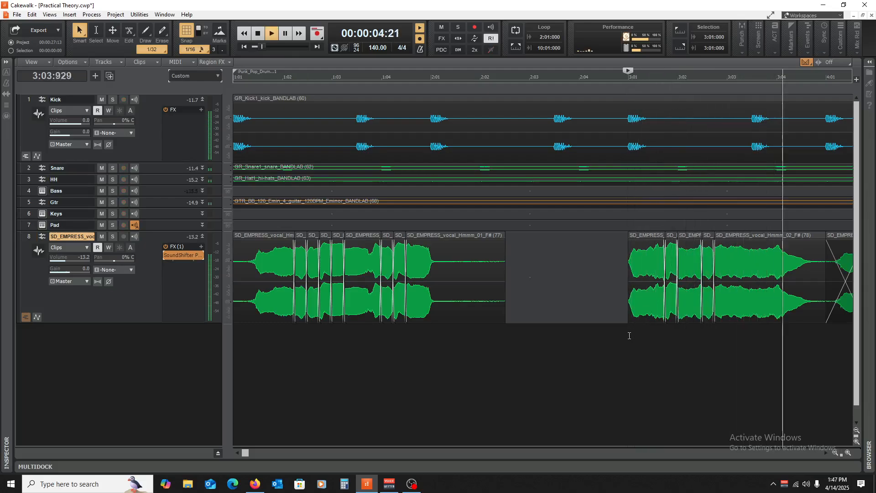
{"action": "key", "text": "space"}
{"action": "key", "text": "space"}
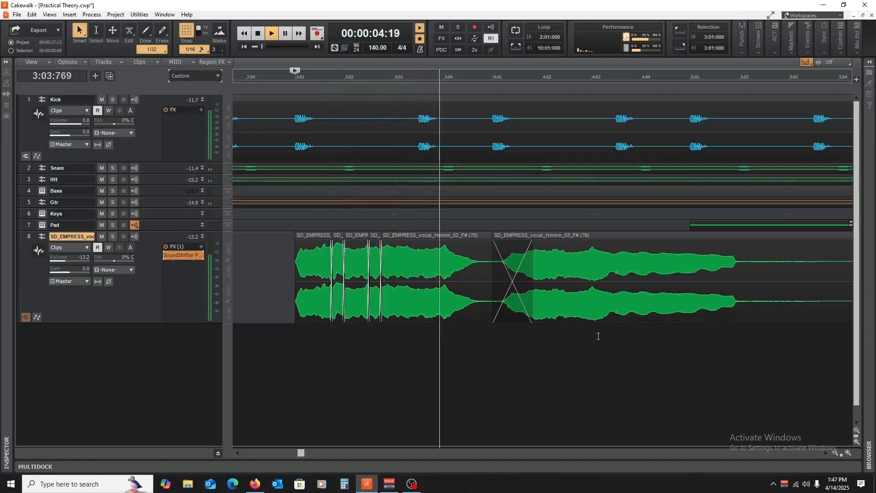
{"action": "key", "text": "space"}
{"action": "key", "text": "w"}
{"action": "key", "text": "space"}
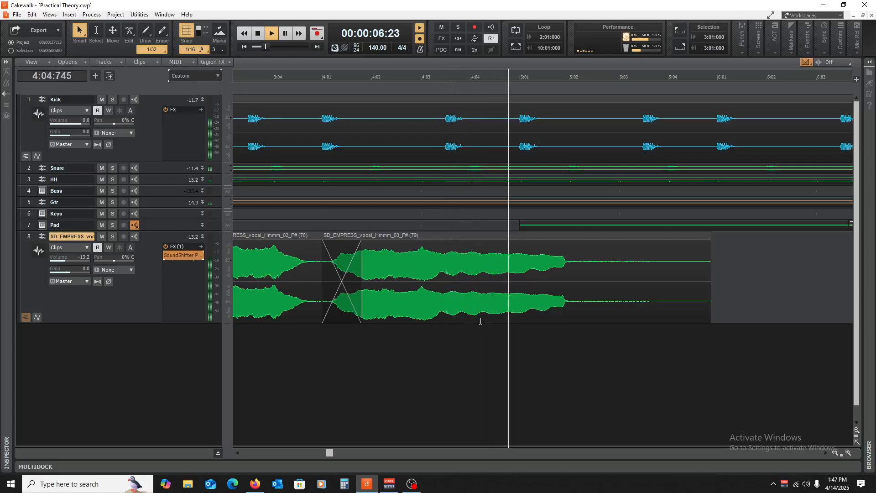
- Stop playback and bounce all the sliced clips on the vocal track into one clip
{"action": "key", "text": "space"}
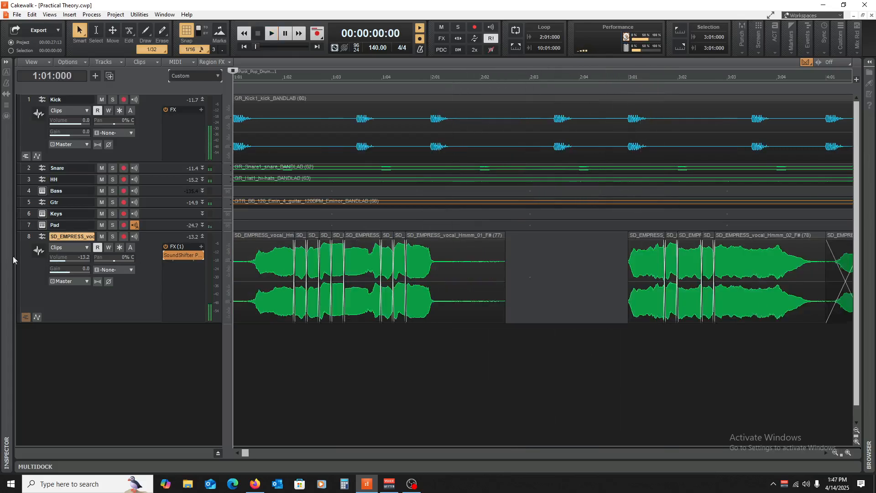
{"action": "left_click", "coordinate": [33, 235]}
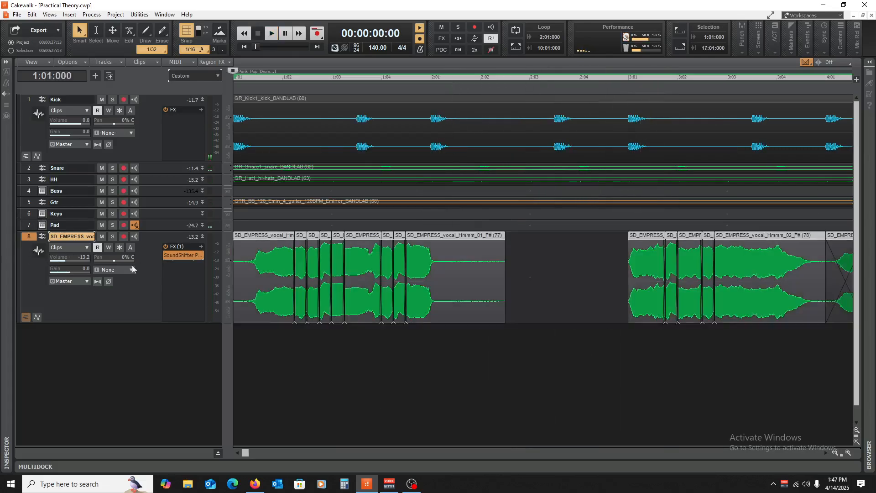
{"action": "right_click", "coordinate": [466, 278]}
{"action": "left_click", "coordinate": [484, 336]}
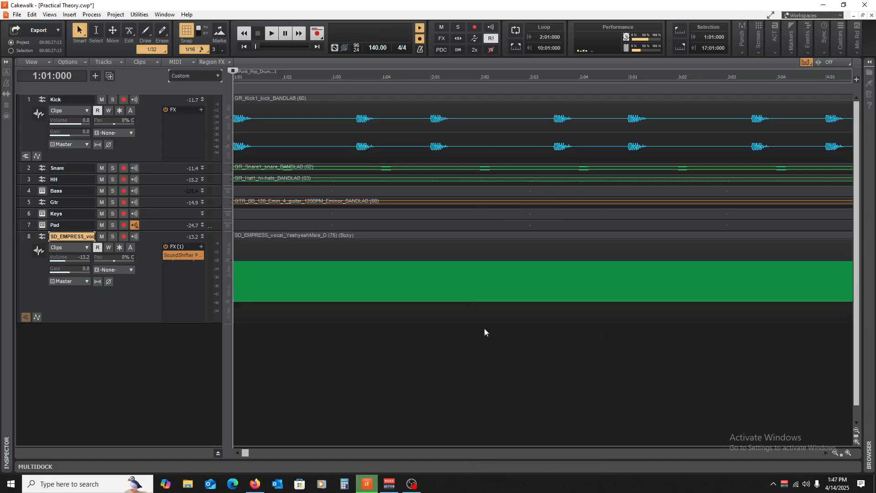
- Insert a Sonitus Delay on the vocal track, set its high filter to 2891 Hz, and audition it from bar 1
{"action": "right_click", "coordinate": [171, 292]}
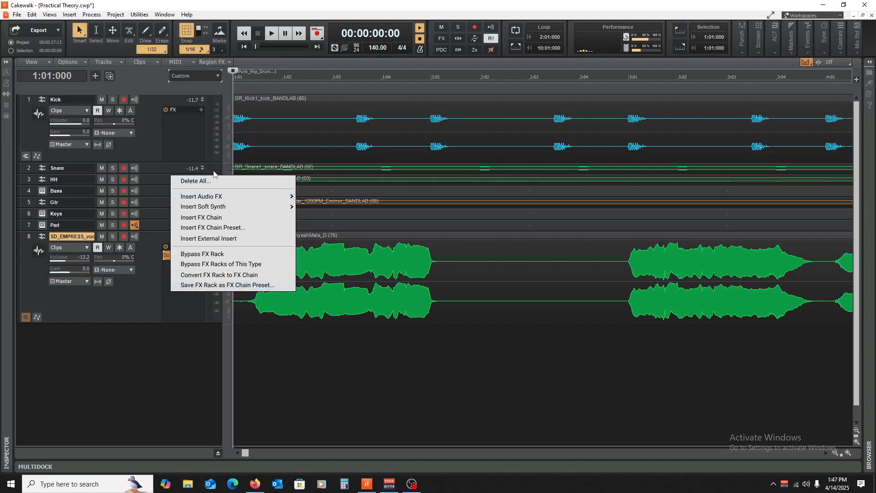
{"action": "mouse_move", "coordinate": [228, 196]}
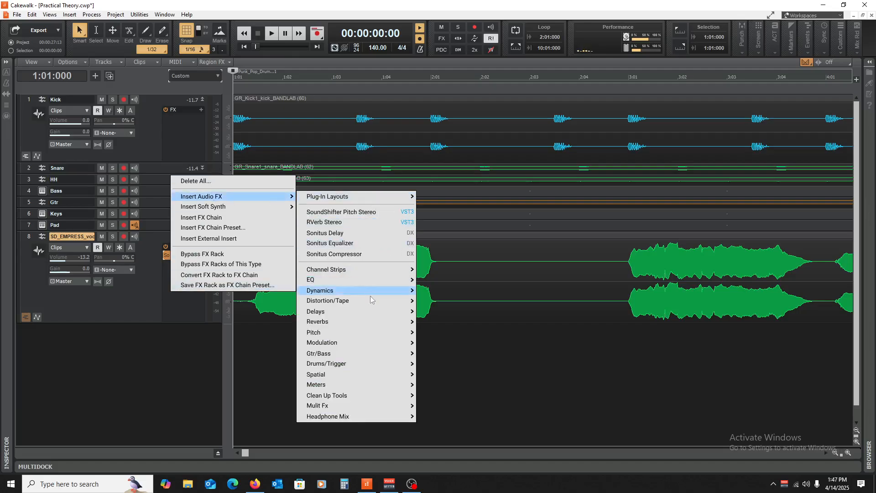
{"action": "mouse_move", "coordinate": [370, 300]}
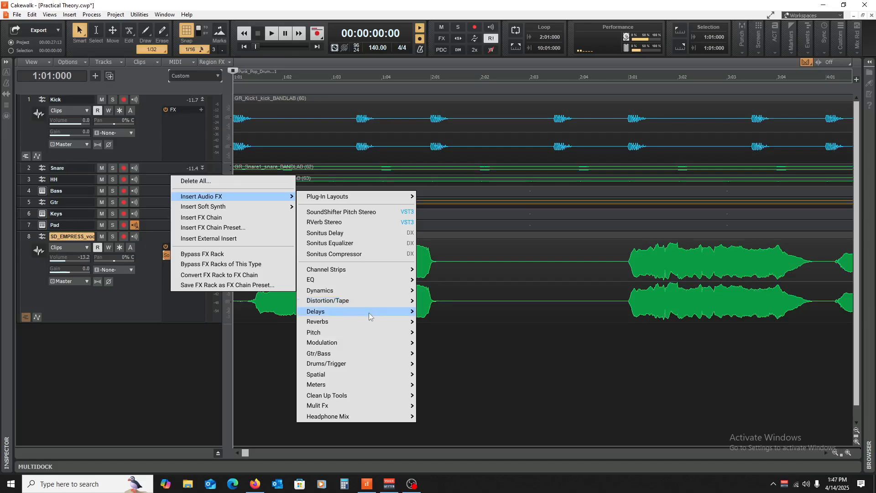
{"action": "left_click", "coordinate": [456, 155]}
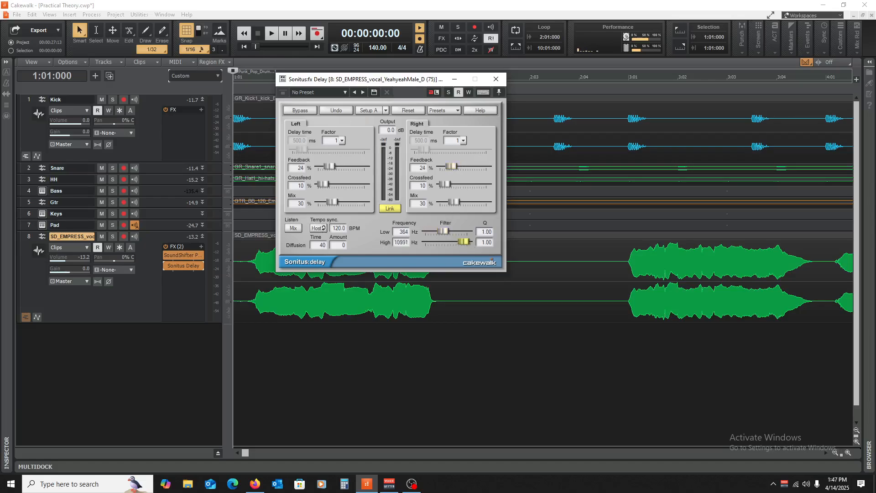
{"action": "key", "text": "space"}
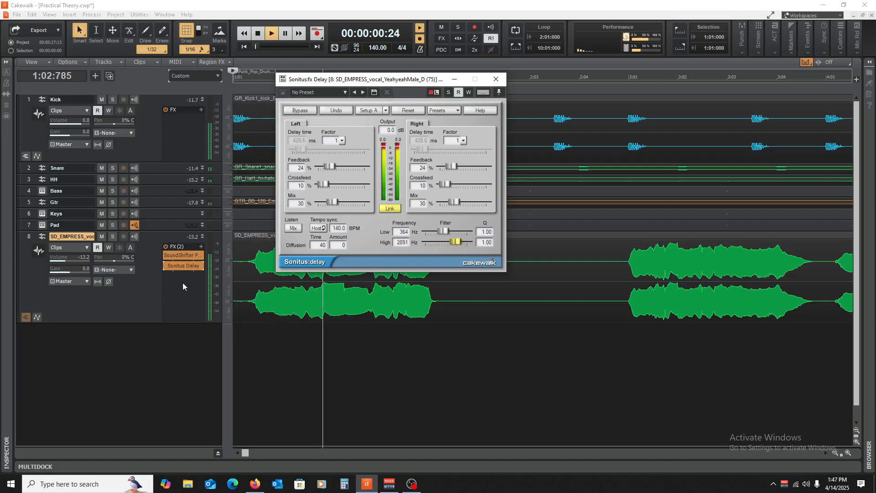
{"action": "key", "text": "space"}
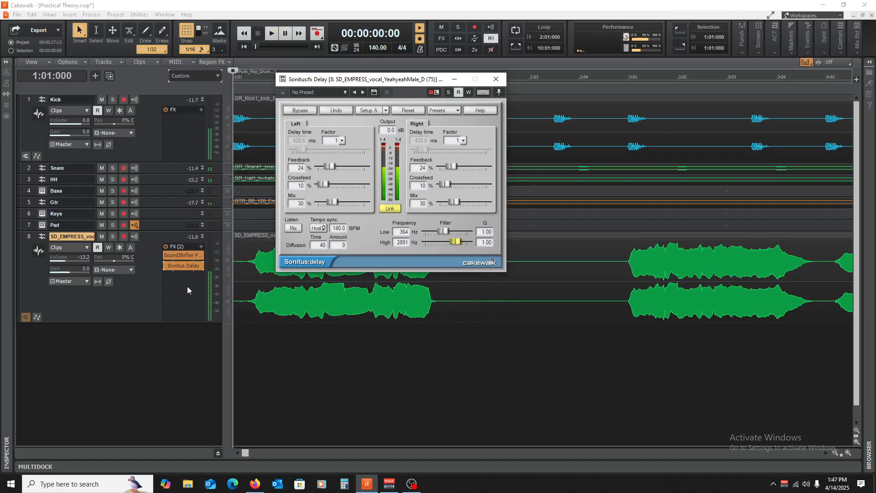
{"action": "key", "text": "space"}
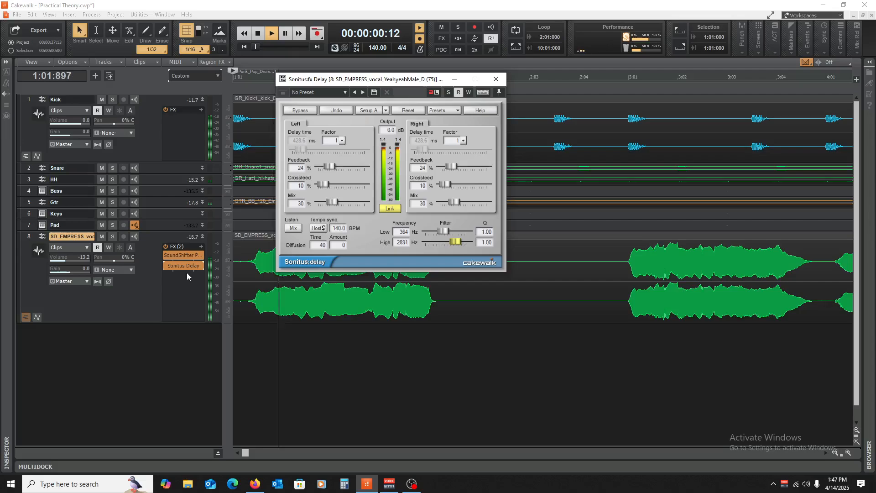
{"action": "key", "text": "space"}
- Add MDMX OverDrive Stereo from the distortion effects to the vocal track, lower its mix, and audition it with the song
{"action": "right_click", "coordinate": [192, 296]}
{"action": "mouse_move", "coordinate": [247, 203]}
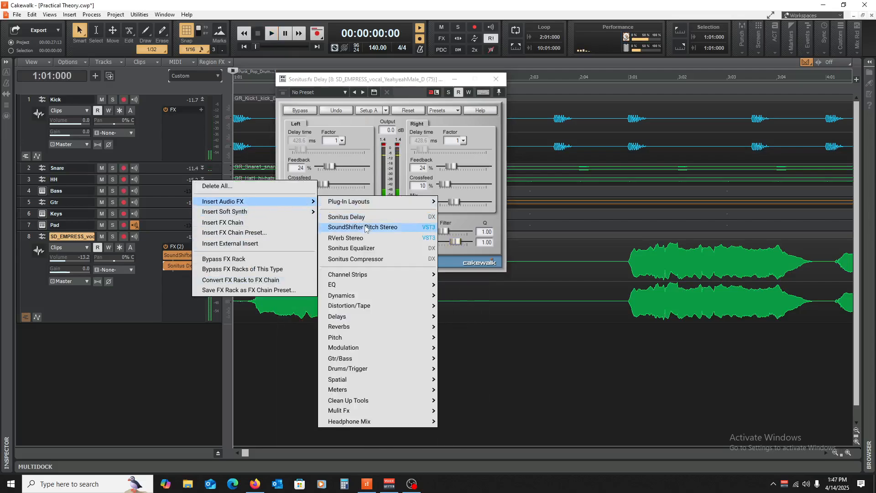
{"action": "mouse_move", "coordinate": [398, 305]}
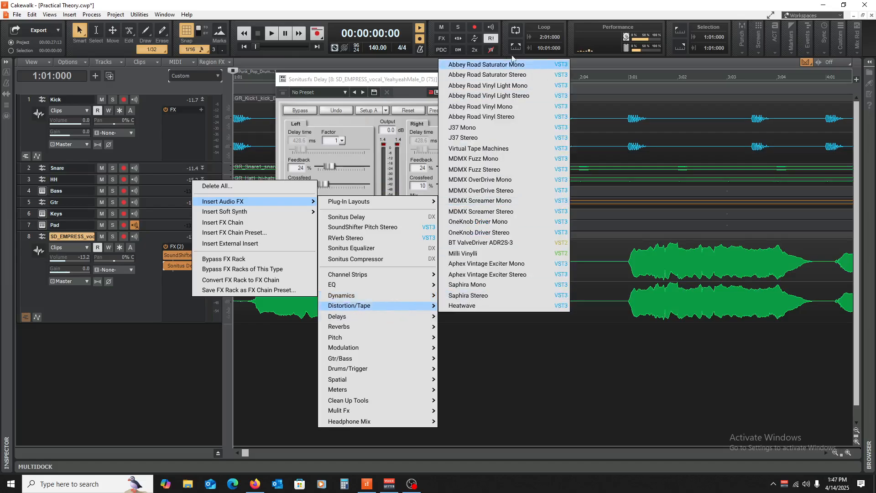
{"action": "left_click", "coordinate": [496, 185]}
{"action": "key", "text": "space"}
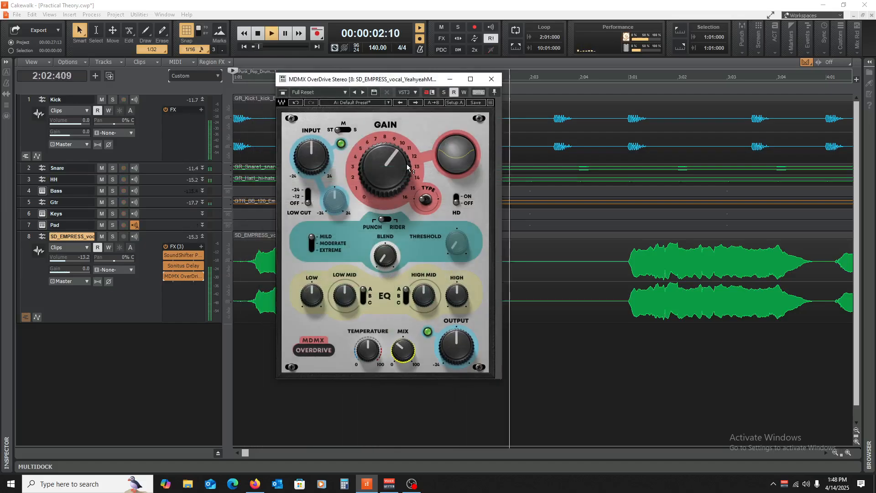
{"action": "left_click", "coordinate": [490, 80]}
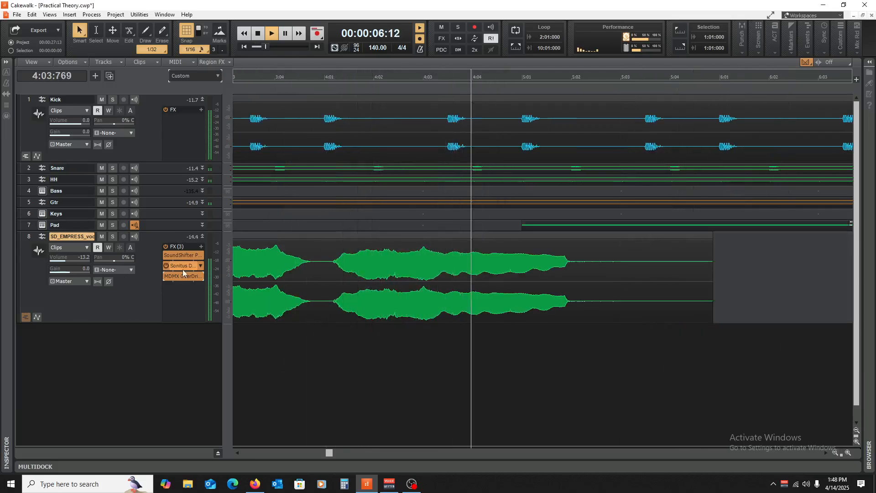
- Copy the bounced vocal clip to bar 9 and play the song through the repeated section
{"action": "left_click", "coordinate": [835, 452]}
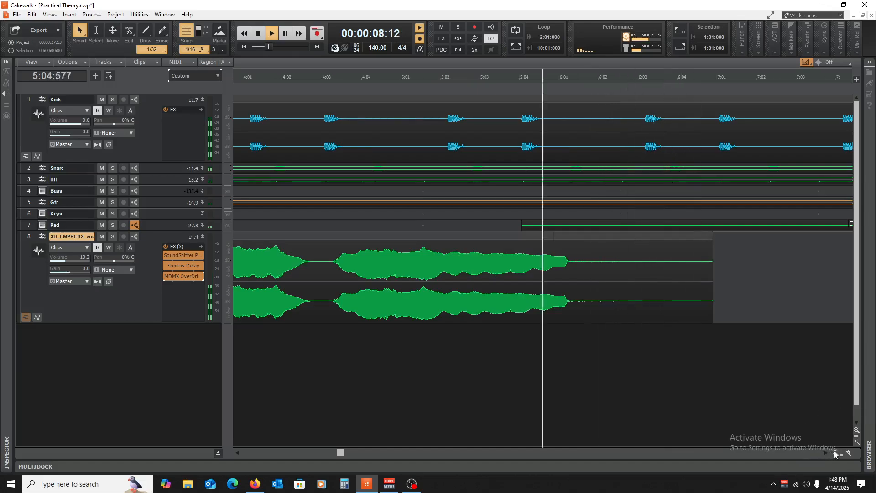
{"action": "left_click", "coordinate": [835, 453]}
{"action": "left_click", "coordinate": [835, 453]}
{"action": "left_click", "coordinate": [835, 453]}
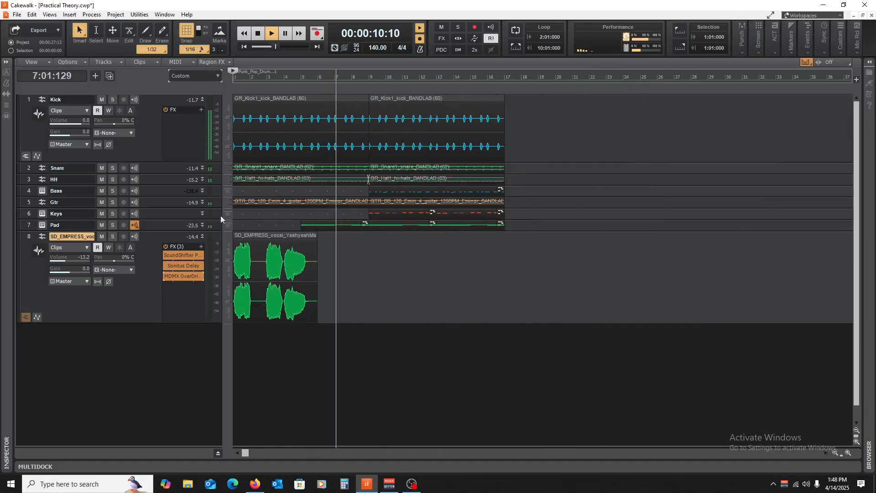
{"action": "left_click", "coordinate": [242, 235]}
{"action": "left_click_drag", "start_coordinate": [242, 235], "coordinate": [373, 255]}
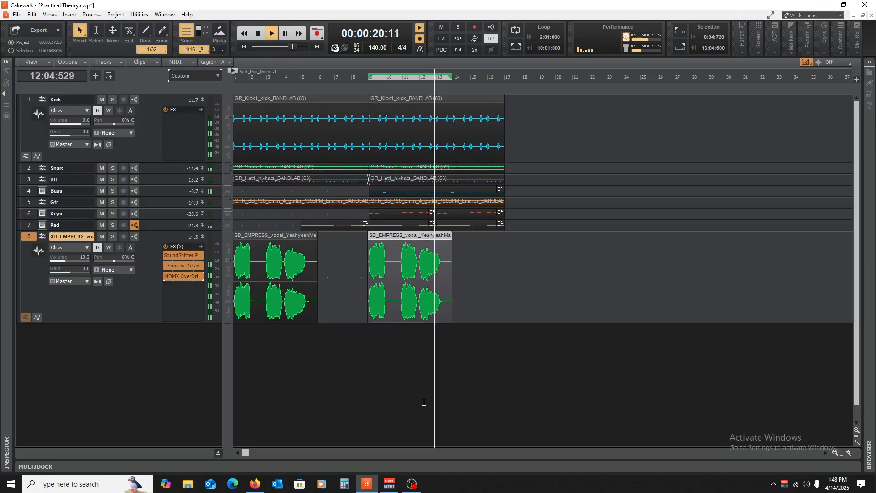
{"action": "key", "text": "space"}
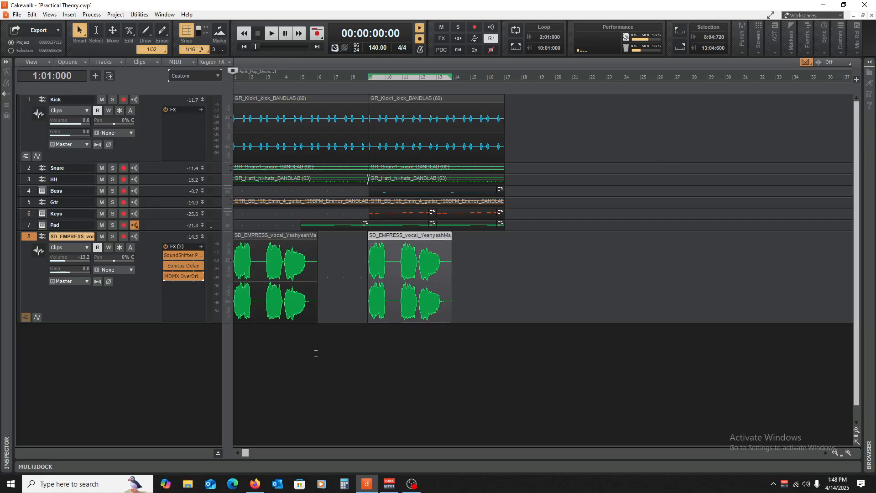
- Set the snap resolution to whole notes and split the first vocal clip at bars 3 and 4
{"action": "left_click", "coordinate": [296, 368]}
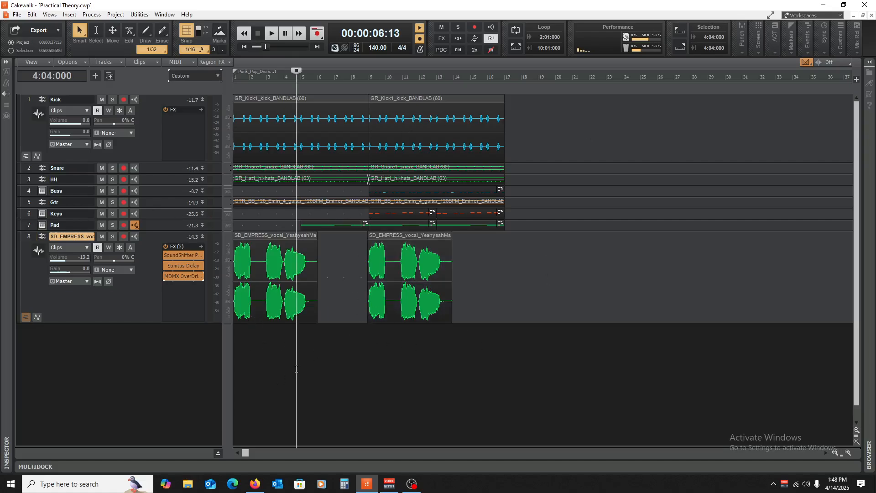
{"action": "left_click", "coordinate": [848, 452]}
{"action": "left_click", "coordinate": [848, 452]}
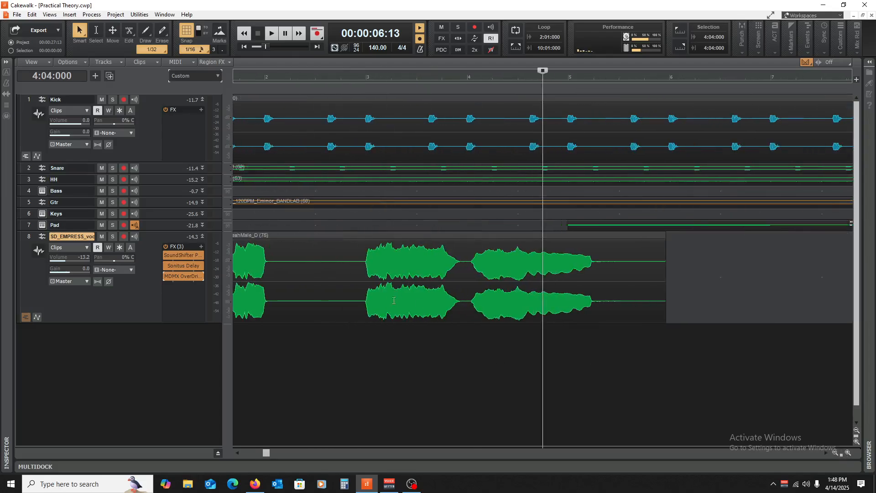
{"action": "left_click", "coordinate": [191, 49]}
{"action": "left_click", "coordinate": [211, 76]}
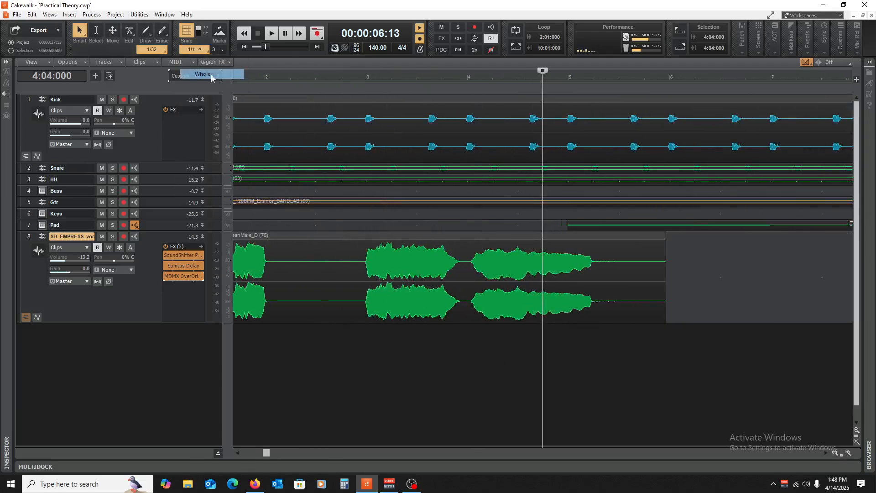
{"action": "left_click", "coordinate": [364, 269]}
{"action": "left_click", "coordinate": [464, 289]}
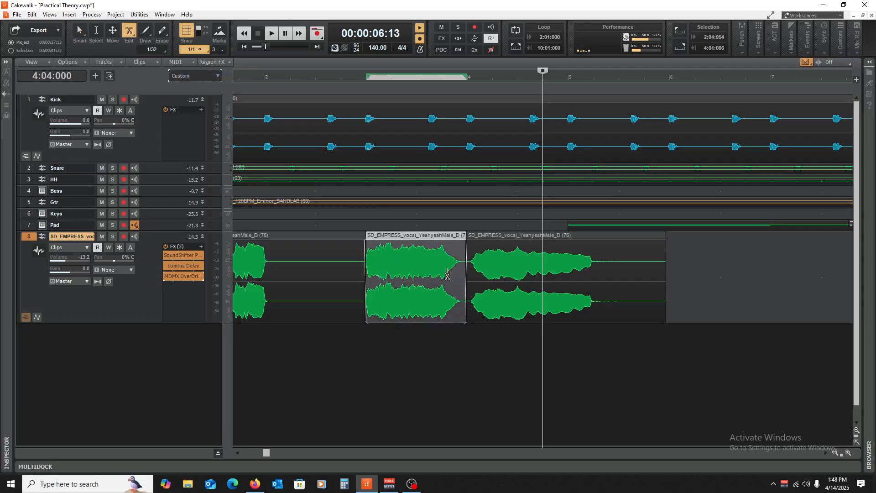
- Reverse the separated vocal phrase in bar 3
{"action": "left_click", "coordinate": [91, 15]}
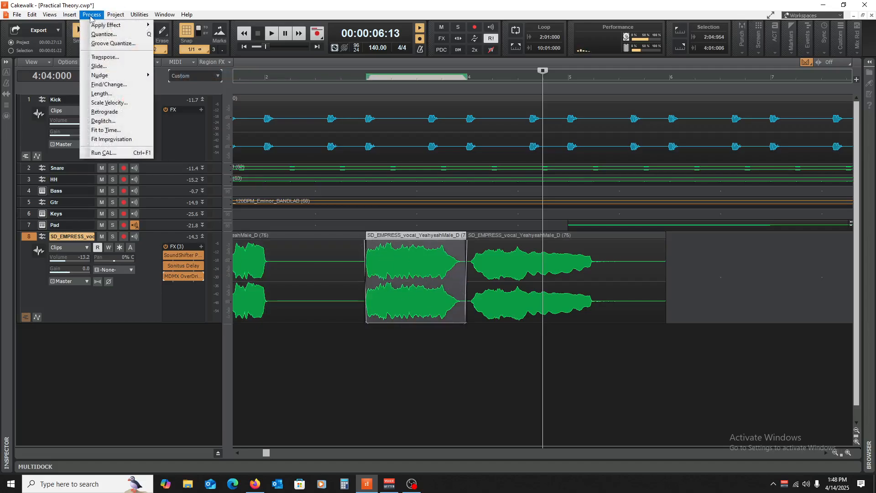
{"action": "mouse_move", "coordinate": [117, 30]}
{"action": "left_click", "coordinate": [183, 112]}
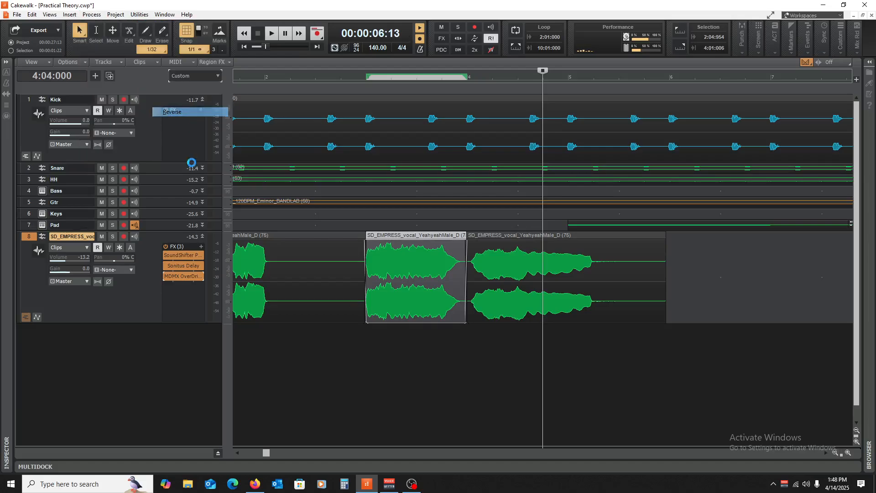
- Audition the reversed vocal phrase twice from bar 3 and once with the song from bar 1
{"action": "left_click", "coordinate": [360, 352]}
{"action": "key", "text": "space"}
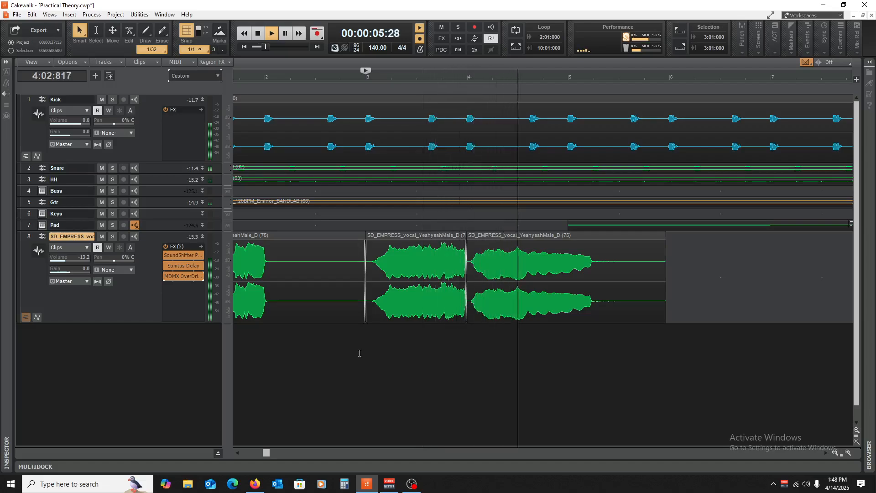
{"action": "key", "text": "space"}
{"action": "key", "text": "space"}
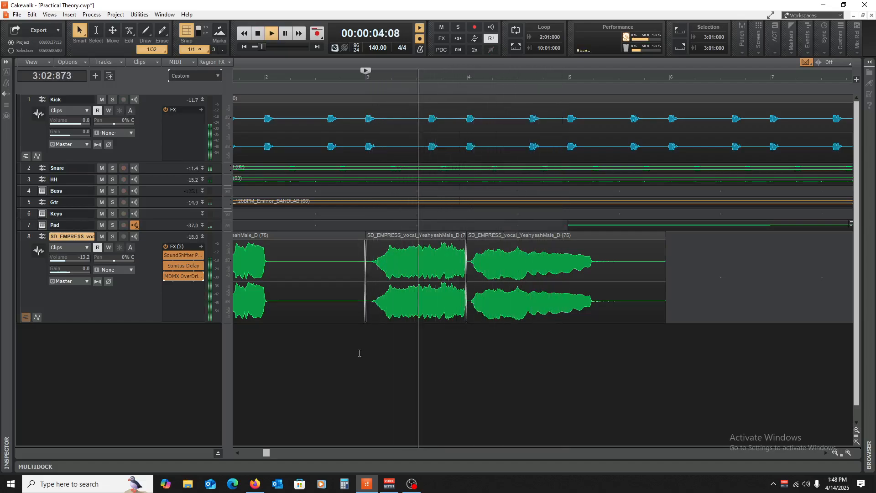
{"action": "key", "text": "space"}
{"action": "key", "text": "w"}
{"action": "key", "text": "space"}
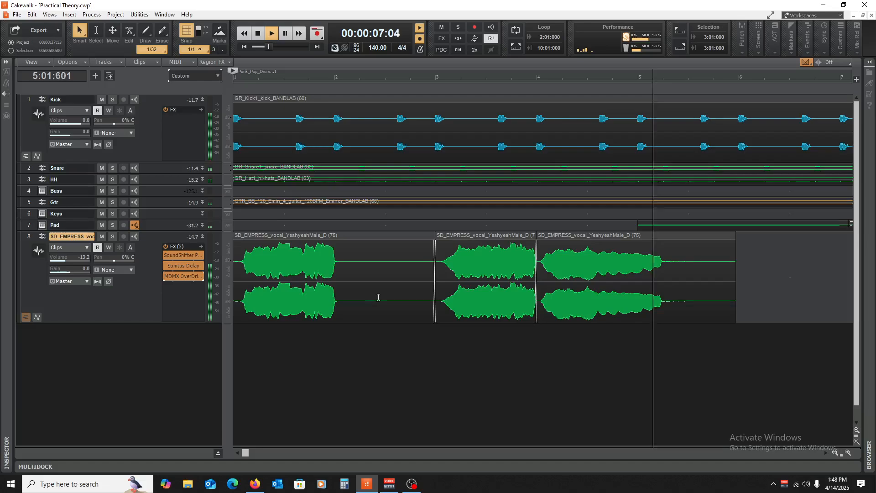
{"action": "key", "text": "space"}
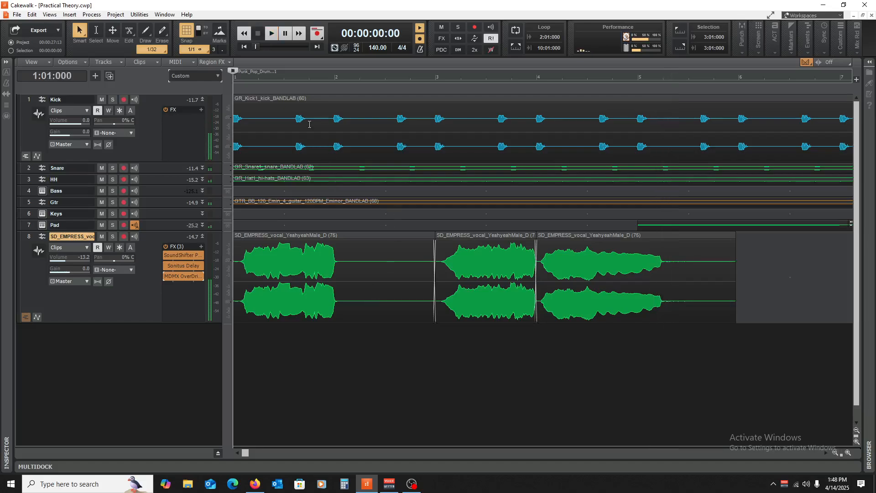
- Isolate the first beat of bar 2 in the kick clip by splitting at 2:01 and 2:02, using quarter-note snap for the second cut
{"action": "left_click", "coordinate": [343, 219]}
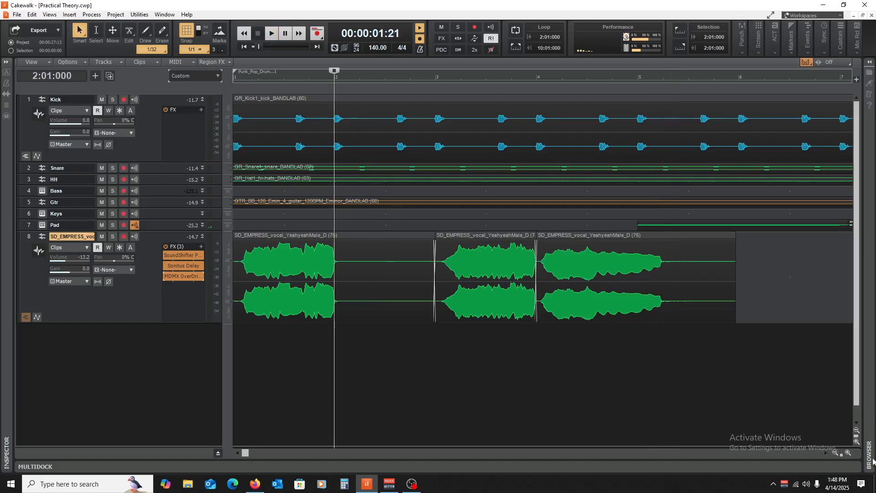
{"action": "left_click", "coordinate": [848, 453]}
{"action": "left_click", "coordinate": [848, 452]}
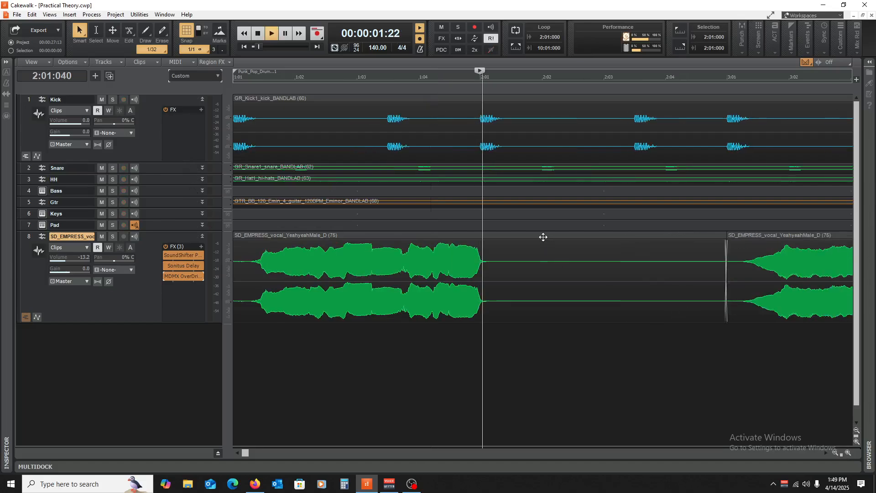
{"action": "left_click", "coordinate": [478, 133]}
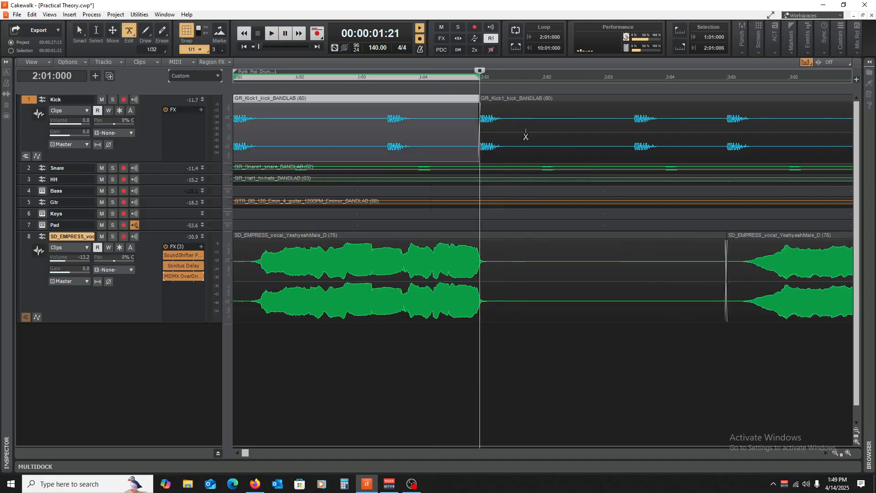
{"action": "left_click", "coordinate": [200, 49]}
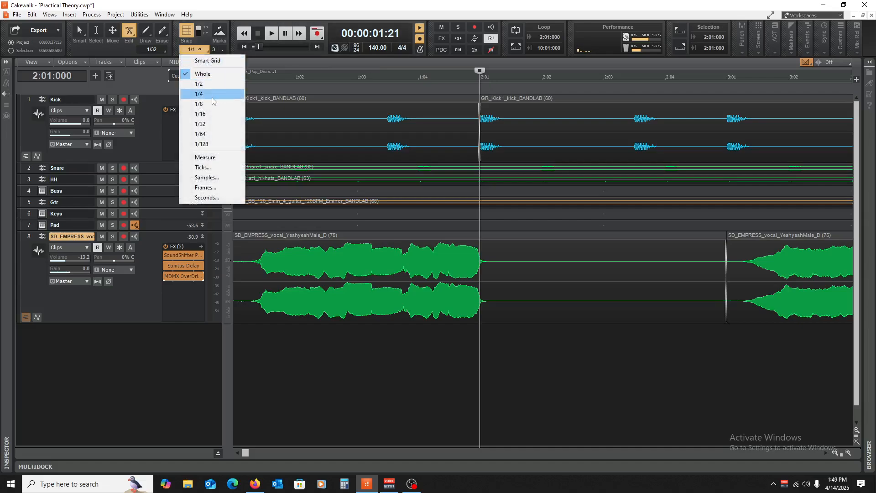
{"action": "left_click", "coordinate": [200, 94]}
{"action": "left_click", "coordinate": [543, 130]}
{"action": "left_click", "coordinate": [79, 31]}
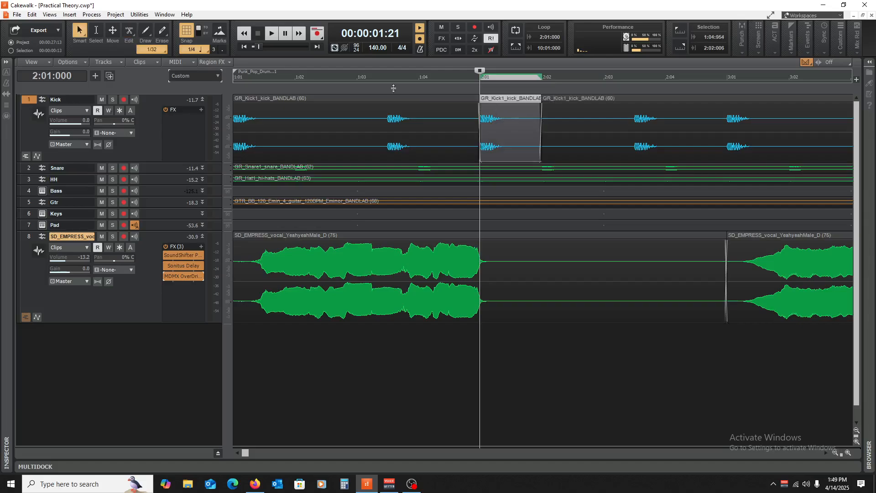
- Try to reverse the one-beat kick slice at the start of bar 2
{"action": "left_click", "coordinate": [92, 15]}
{"action": "mouse_move", "coordinate": [114, 28]}
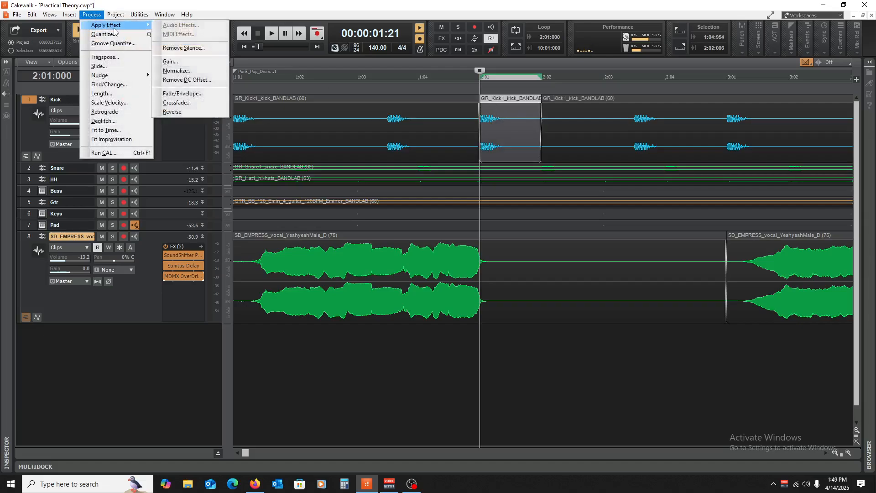
{"action": "left_click", "coordinate": [172, 112]}
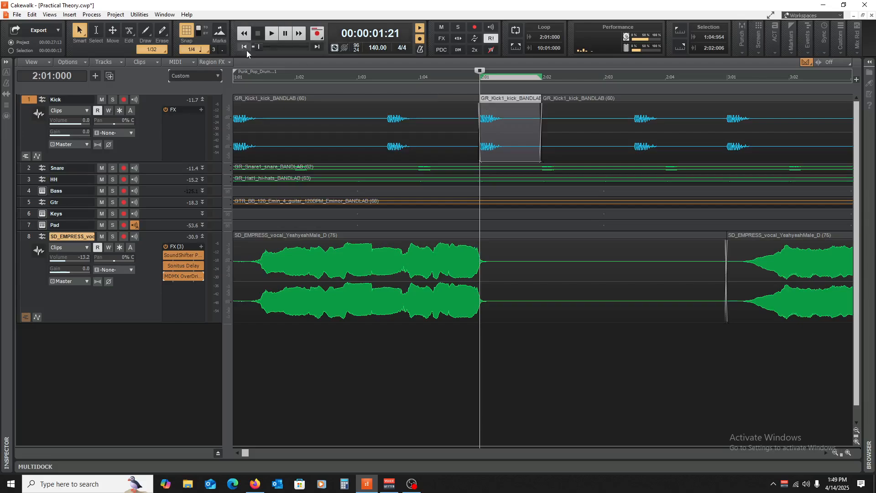
- Halve the one-beat kick slice at the start of bar 2 using 1/16 snap and delete its second half
{"action": "left_click", "coordinate": [187, 50]}
{"action": "left_click", "coordinate": [200, 113]}
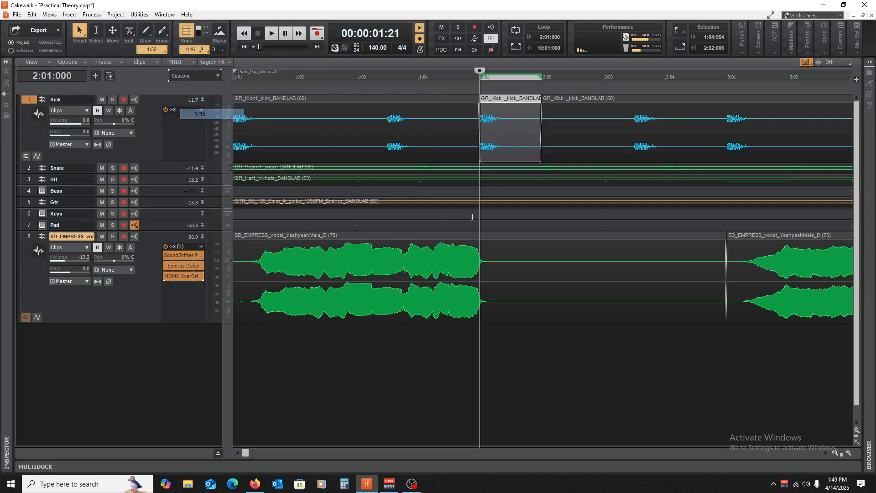
{"action": "left_click", "coordinate": [502, 125]}
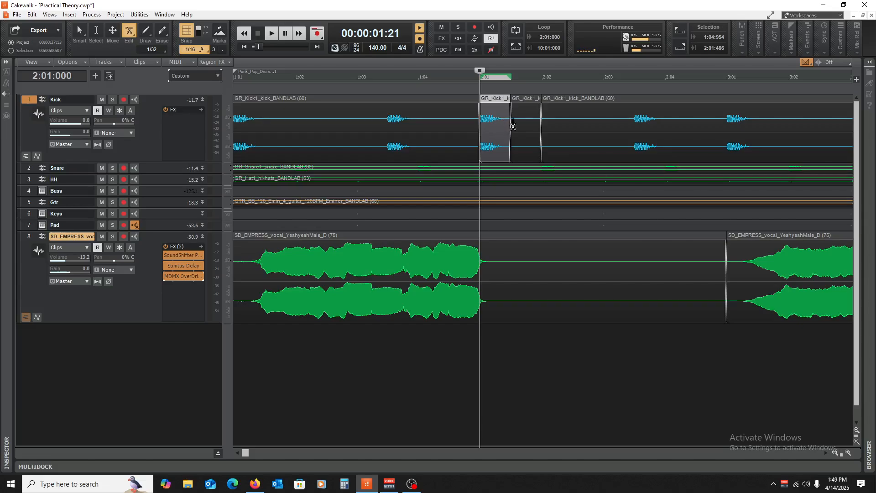
{"action": "key", "text": "F5"}
{"action": "left_click", "coordinate": [526, 101]}
{"action": "key", "text": "Delete"}
- Trim the remaining kick slice to end at 2:01:240 and reverse it
{"action": "left_click", "coordinate": [495, 110]}
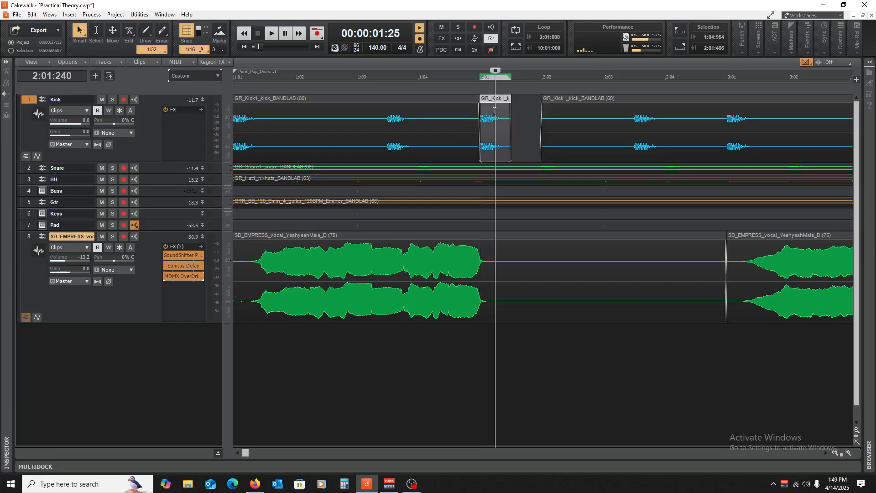
{"action": "key", "text": "space"}
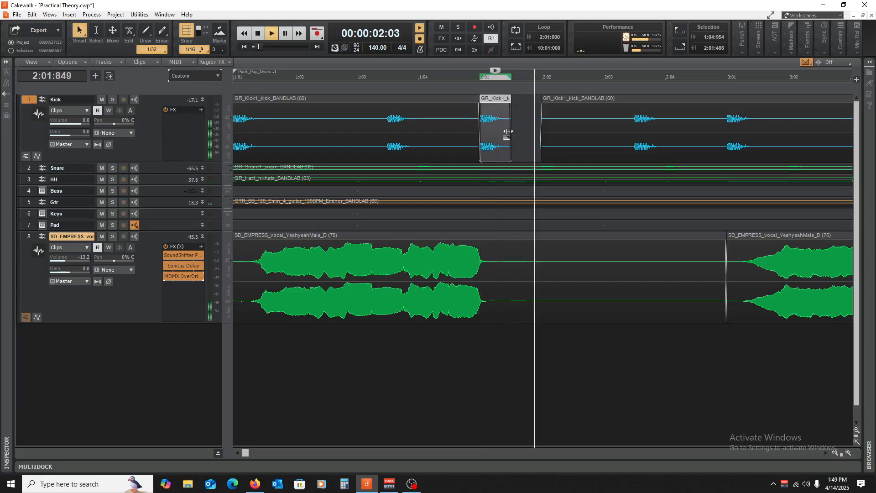
{"action": "key", "text": "space"}
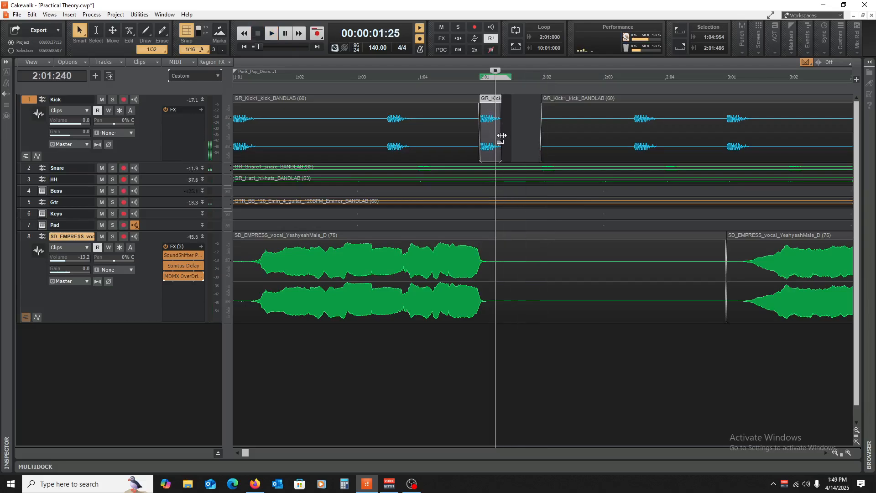
{"action": "left_click", "coordinate": [119, 16]}
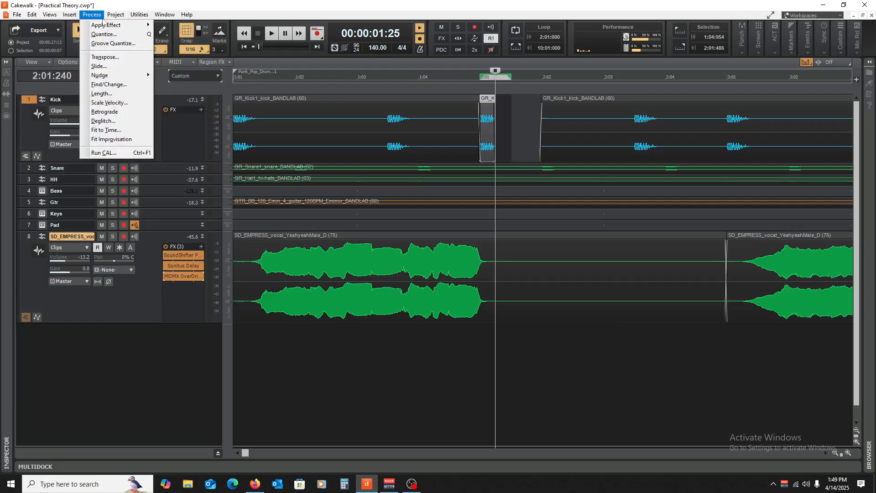
{"action": "mouse_move", "coordinate": [89, 26]}
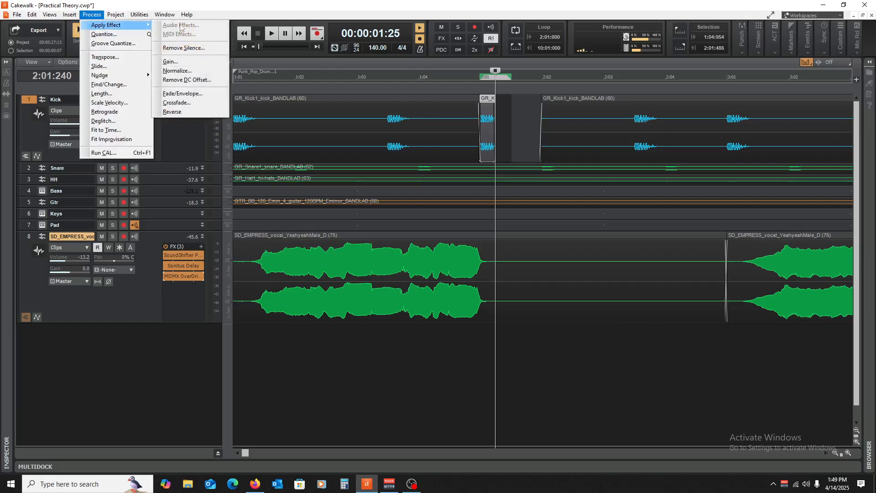
{"action": "left_click", "coordinate": [208, 112]}
- Audition the reversed kick slice with the song from bar 1, including one playback with the wider arrangement in view
{"action": "key", "text": "w"}
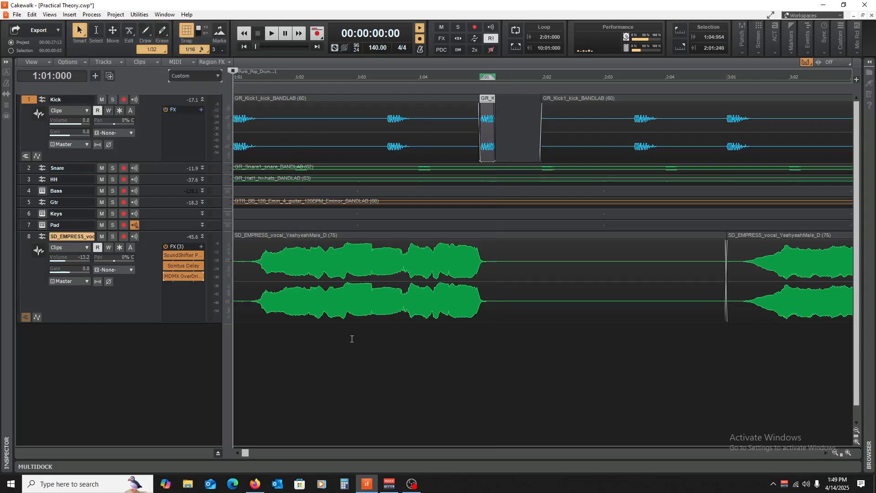
{"action": "key", "text": "space"}
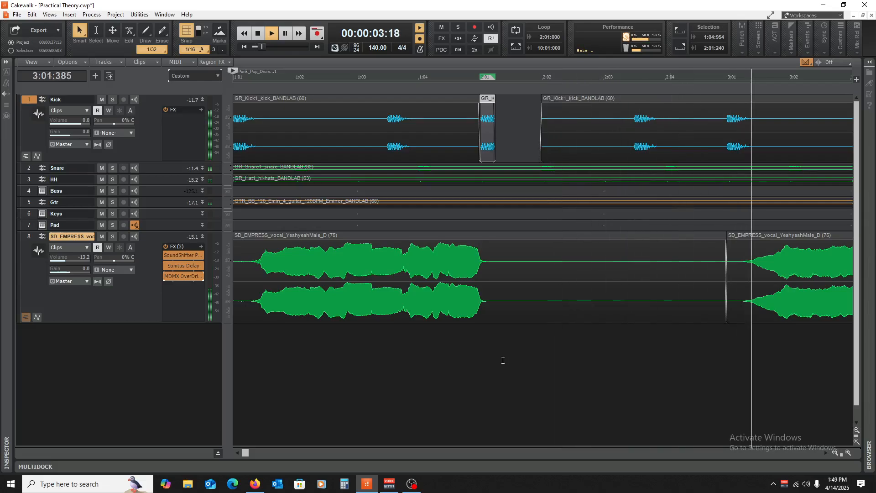
{"action": "key", "text": "w"}
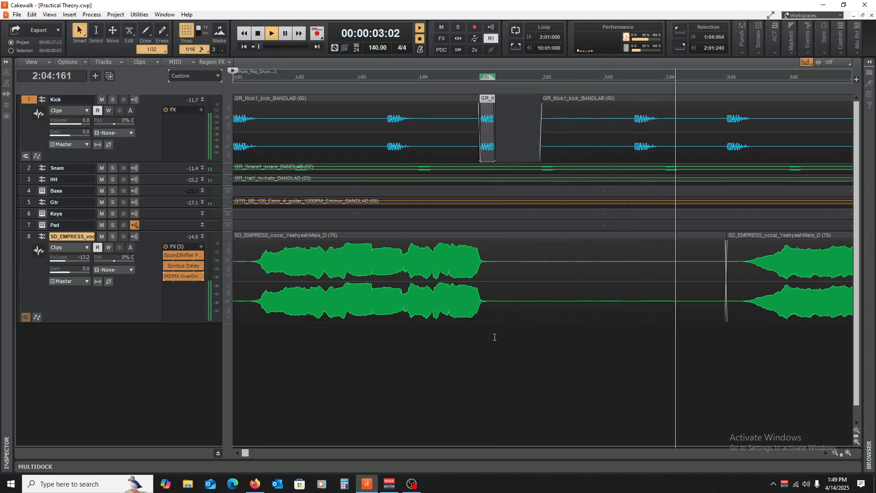
{"action": "key", "text": "space"}
{"action": "left_click", "coordinate": [834, 452]}
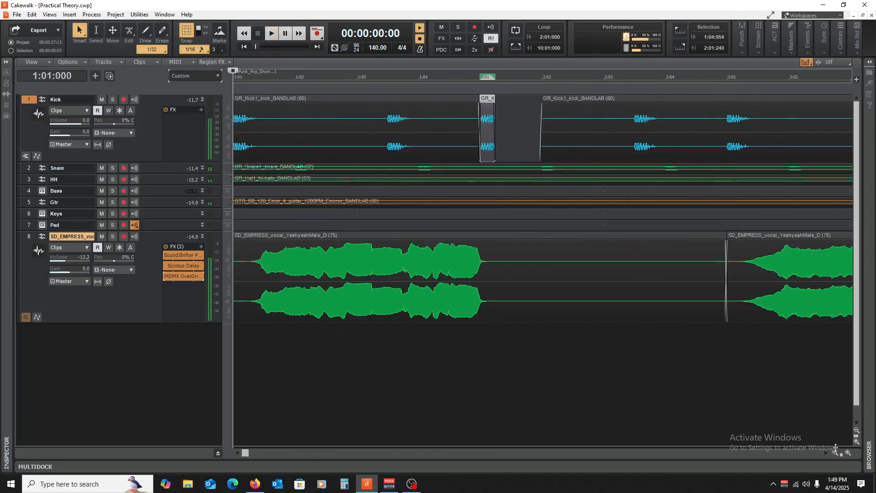
{"action": "left_click", "coordinate": [834, 452]}
{"action": "left_click", "coordinate": [834, 453]}
{"action": "left_click", "coordinate": [835, 453]}
{"action": "left_click", "coordinate": [835, 452]}
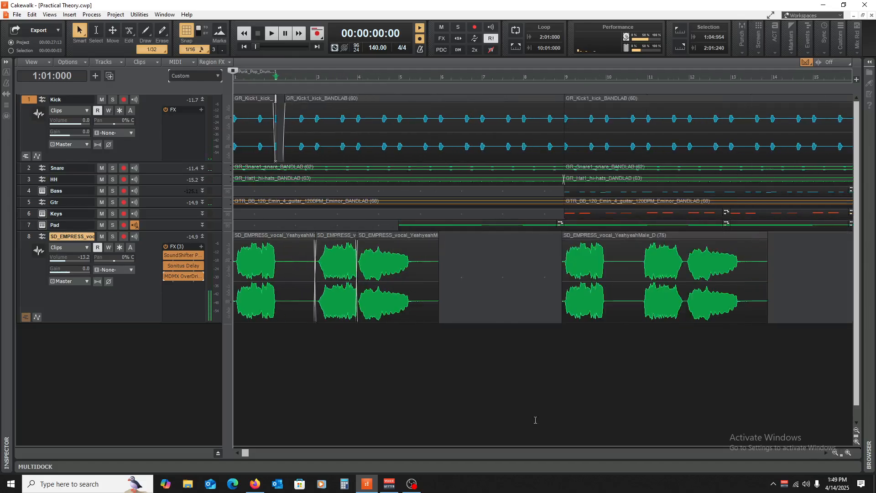
{"action": "key", "text": "space"}
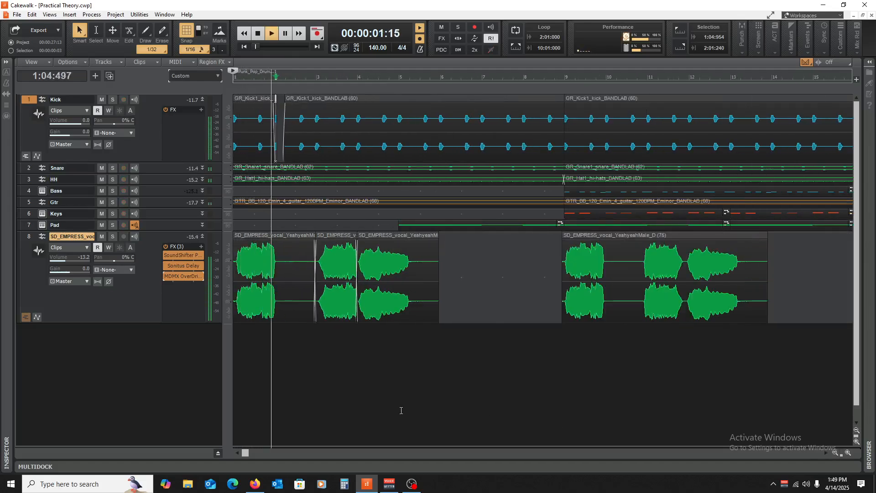
{"action": "key", "text": "space"}
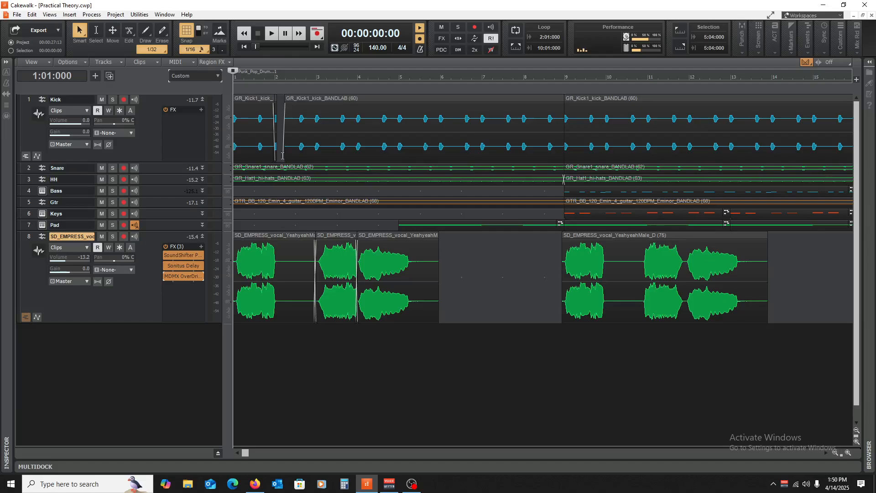
- Minimize the Kick track and resize vocal track 8 so its FX rack is accessible
{"action": "double_click", "coordinate": [201, 104]}
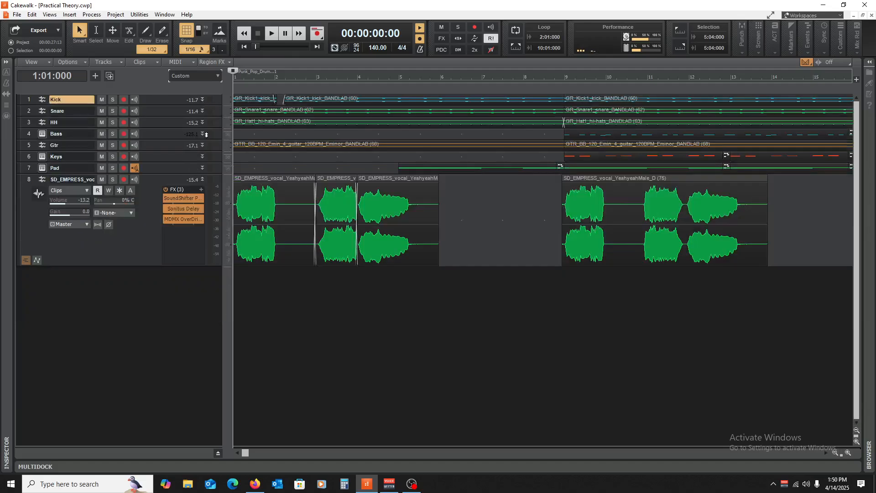
{"action": "double_click", "coordinate": [204, 180]}
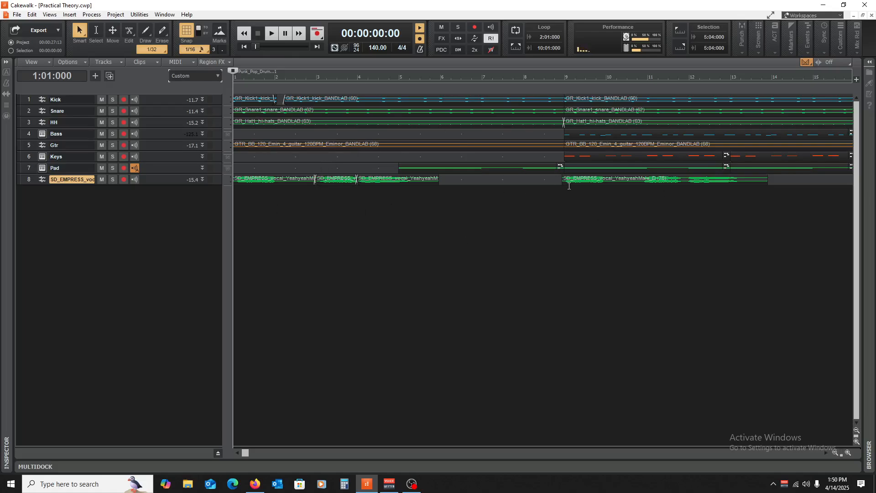
{"action": "left_click_drag", "start_coordinate": [160, 184], "coordinate": [135, 269]}
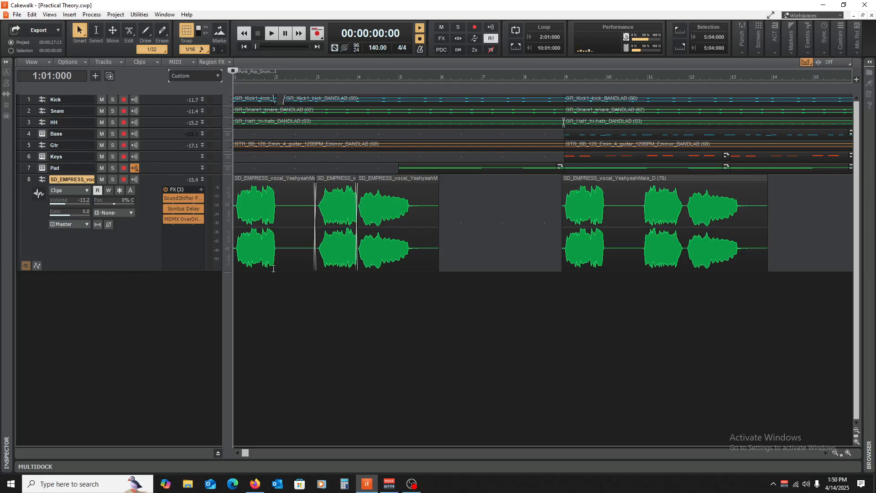
- Insert Auto-Tune 8.1 on the vocal track with the key set to G and the retune speed at 0
{"action": "right_click", "coordinate": [178, 245]}
{"action": "mouse_move", "coordinate": [222, 266]}
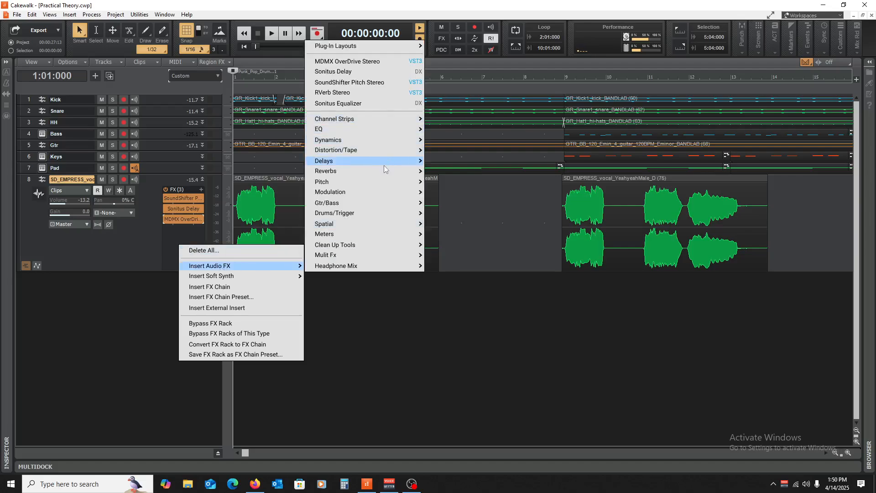
{"action": "mouse_move", "coordinate": [373, 182]}
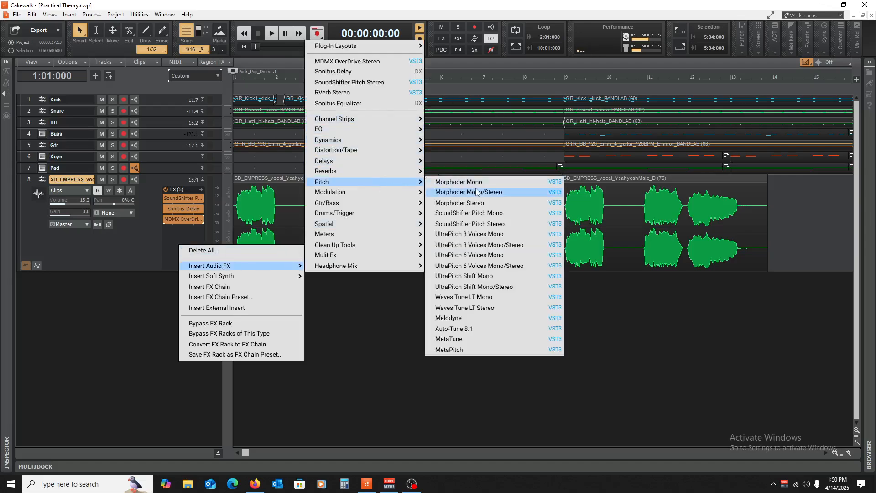
{"action": "left_click", "coordinate": [486, 329]}
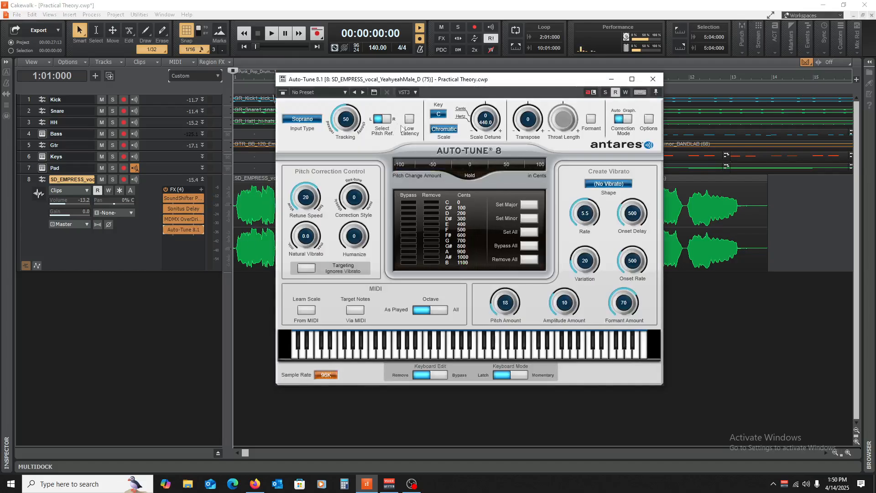
{"action": "left_click", "coordinate": [436, 118]}
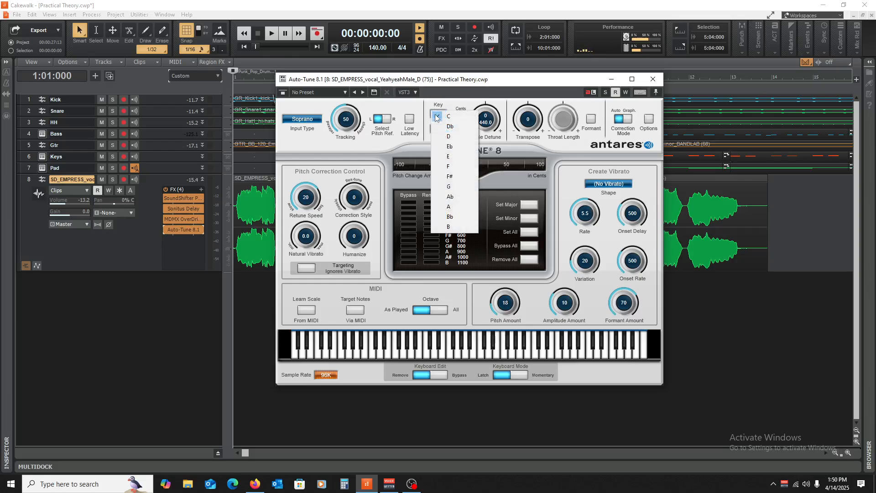
{"action": "left_click", "coordinate": [462, 188]}
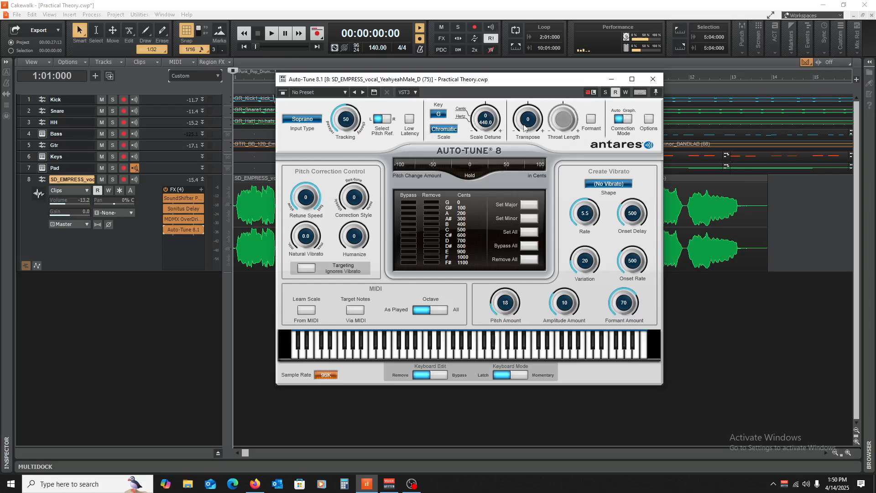
- Transpose the vocal by 12 in Auto-Tune, enable Formant and set the throat length to 128 during playback
{"action": "left_click_drag", "start_coordinate": [524, 127], "coordinate": [523, 113]}
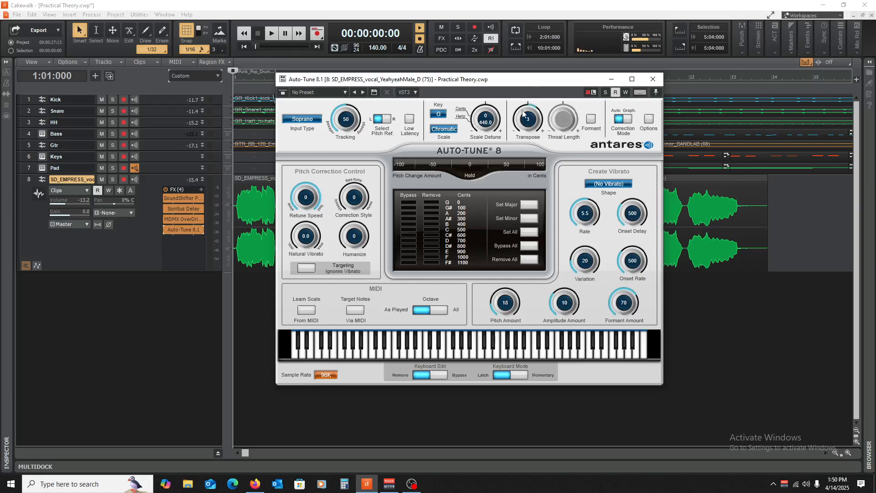
{"action": "left_click", "coordinate": [592, 121]}
{"action": "key", "text": "space"}
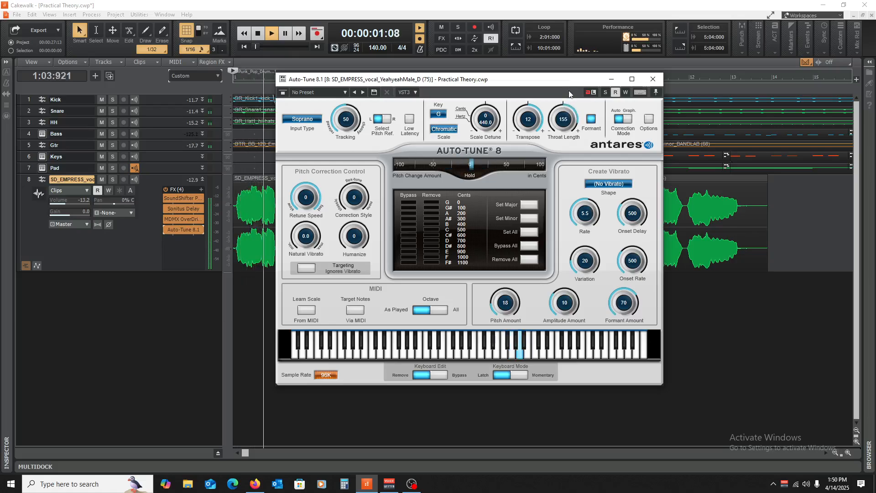
{"action": "left_click_drag", "start_coordinate": [569, 91], "coordinate": [568, 105]}
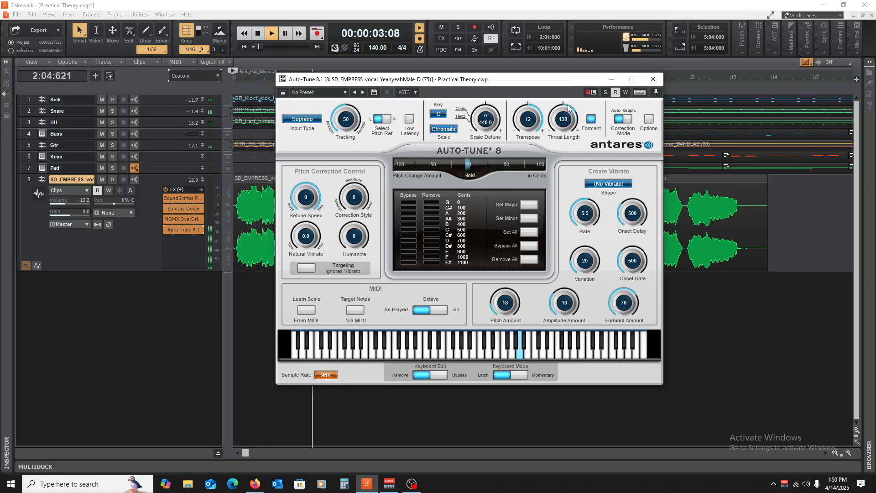
{"action": "key", "text": "space"}
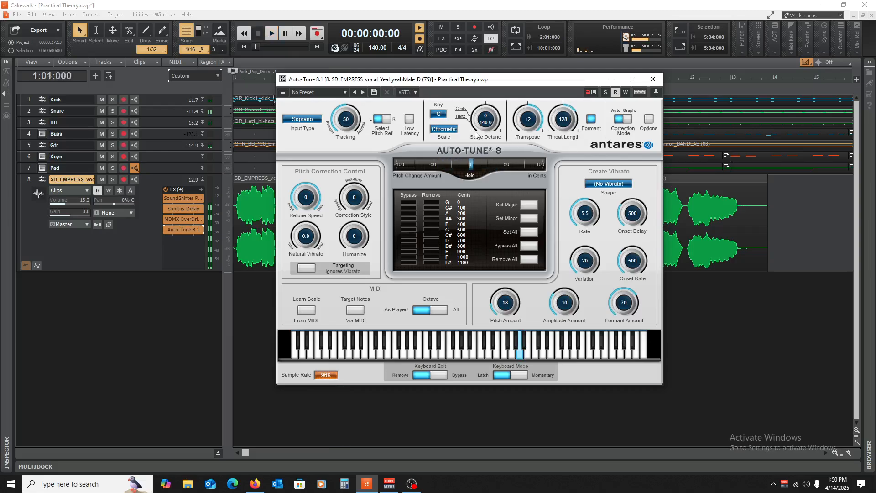
- Set the Auto-Tune scale to Major and the throat length to 169 while auditioning the vocal
{"action": "left_click", "coordinate": [443, 129]}
{"action": "left_click", "coordinate": [449, 141]}
{"action": "key", "text": "space"}
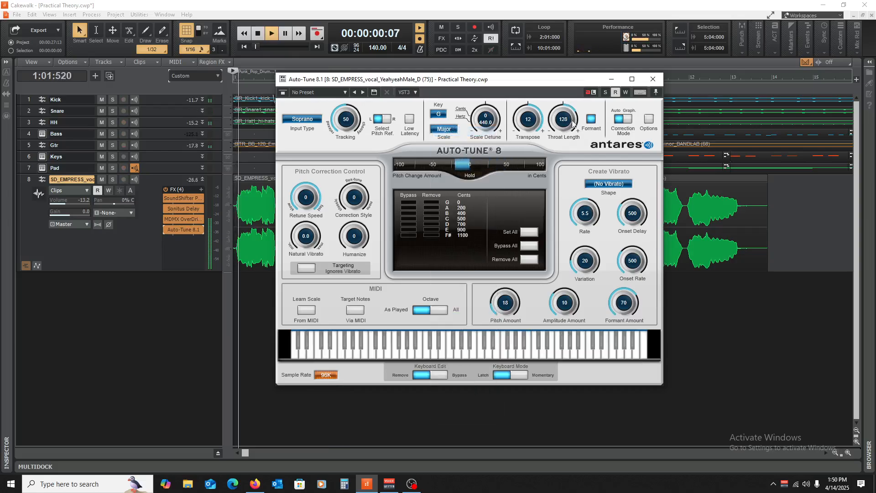
{"action": "left_click_drag", "start_coordinate": [571, 125], "coordinate": [571, 112]}
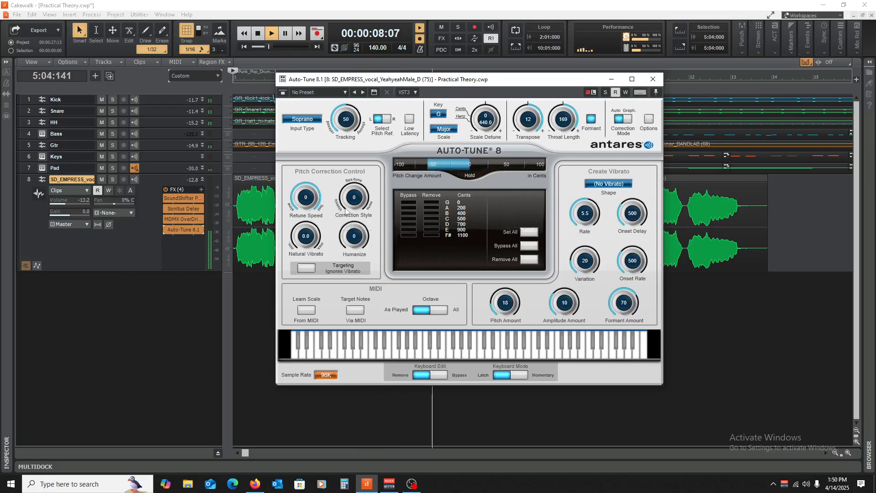
{"action": "left_click_drag", "start_coordinate": [487, 83], "coordinate": [489, 109]}
{"action": "key", "text": "space"}
{"action": "key", "text": "space"}
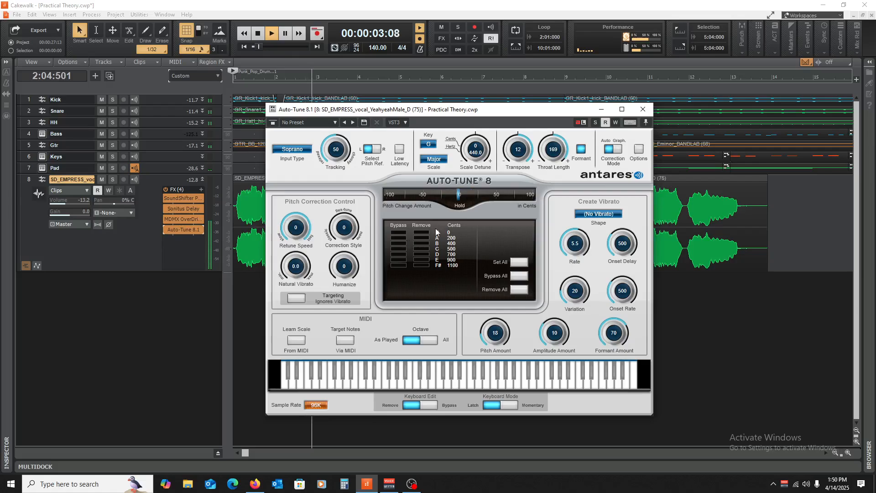
{"action": "key", "text": "space"}
- Set the Auto-Tune key to E and the scale to Minor
{"action": "left_click", "coordinate": [428, 144]}
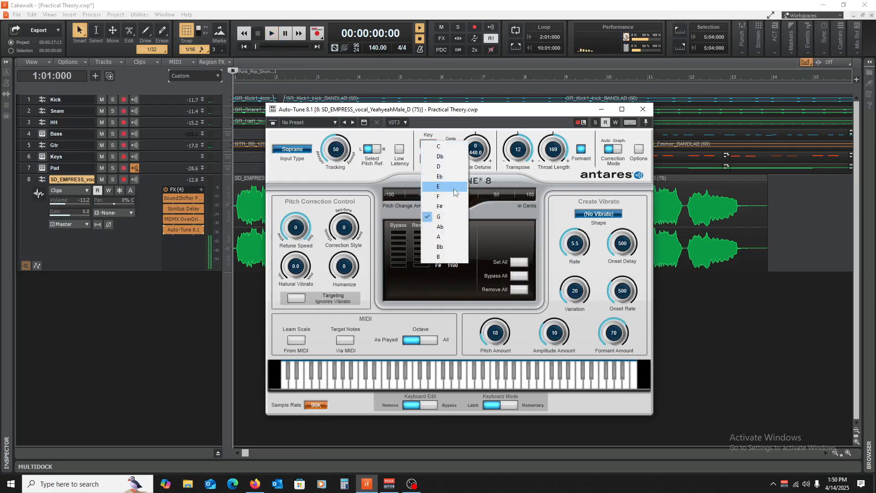
{"action": "left_click", "coordinate": [454, 189]}
{"action": "left_click", "coordinate": [442, 159]}
{"action": "left_click", "coordinate": [442, 159]}
{"action": "left_click", "coordinate": [442, 159]}
{"action": "left_click", "coordinate": [447, 172]}
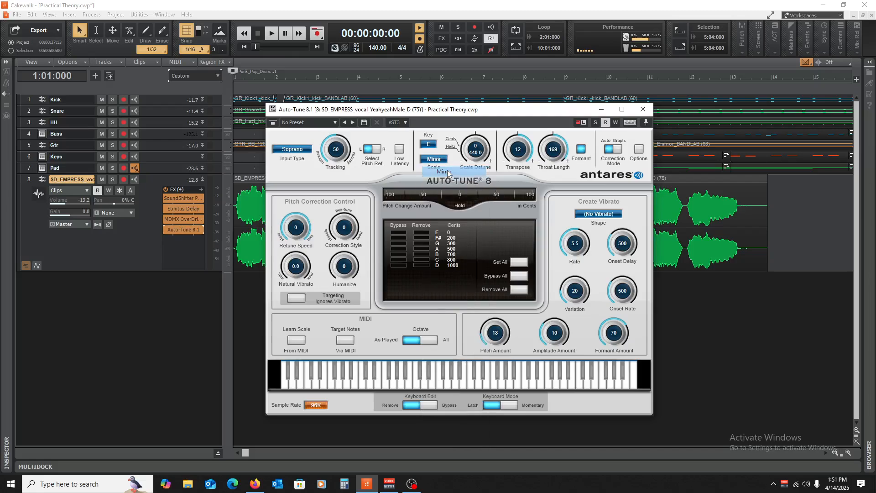
- Set the Auto-Tune input type to Alto/Tenor and audition the vocal from bar 1
{"action": "key", "text": "space"}
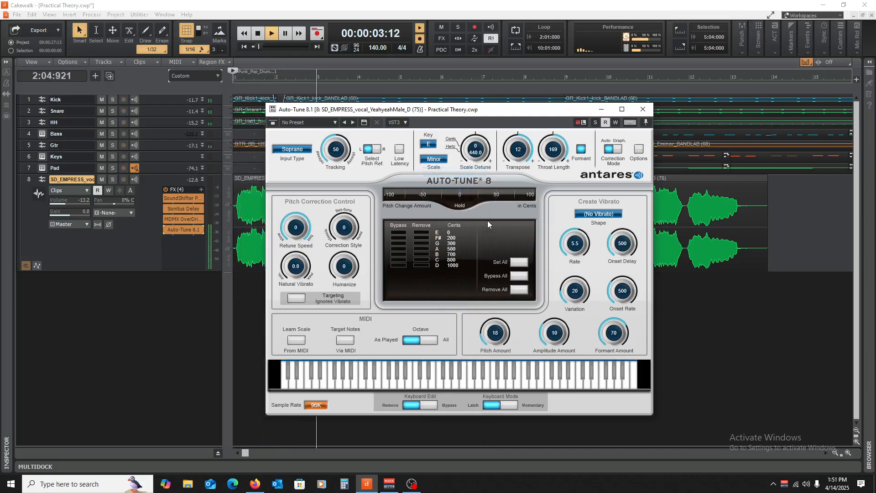
{"action": "left_click", "coordinate": [292, 151]}
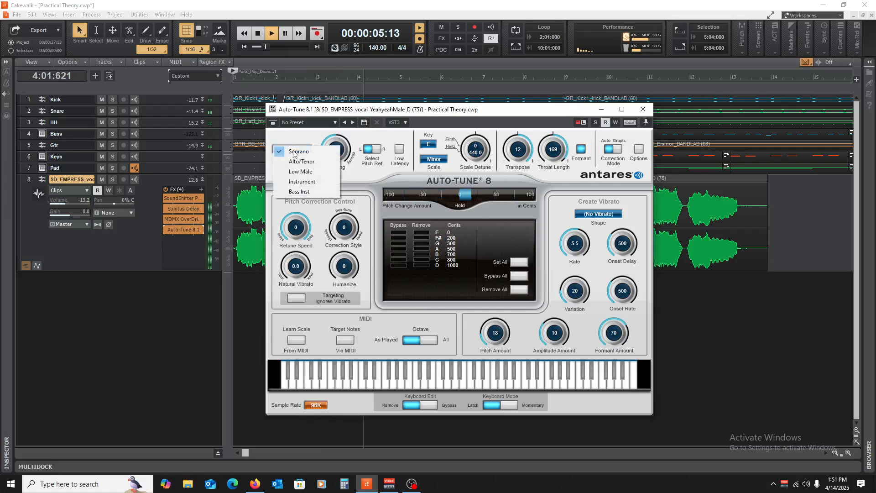
{"action": "left_click", "coordinate": [304, 162]}
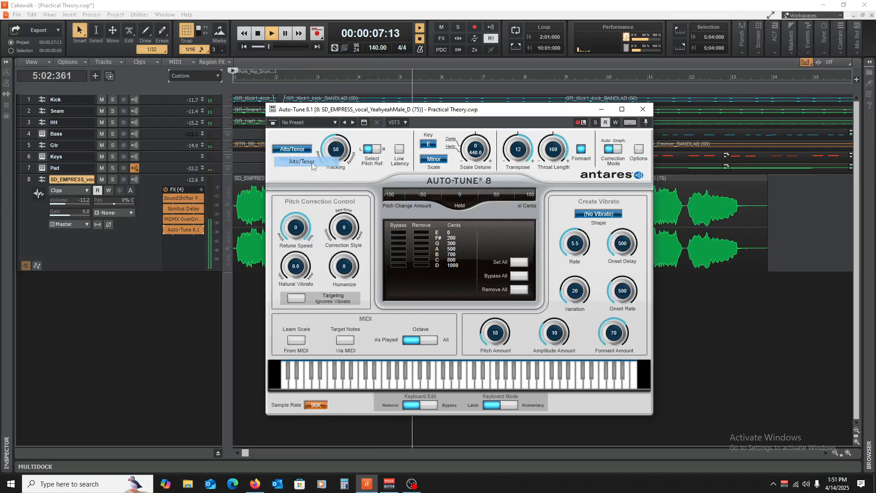
{"action": "key", "text": "space"}
{"action": "key", "text": "space"}
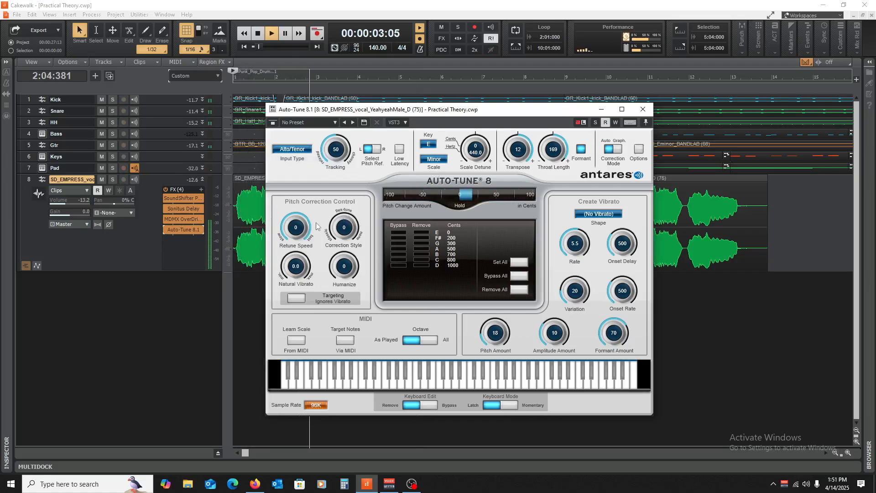
- Set Auto-Tune's retune speed to 400, correction style to 100 and throat length to 50 while auditioning the vocal
{"action": "left_click_drag", "start_coordinate": [303, 228], "coordinate": [354, 257]}
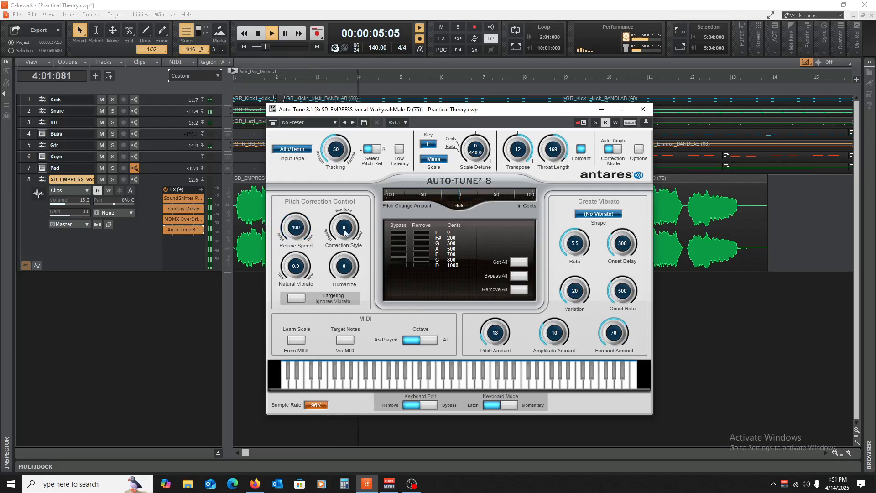
{"action": "key", "text": "space"}
{"action": "key", "text": "space"}
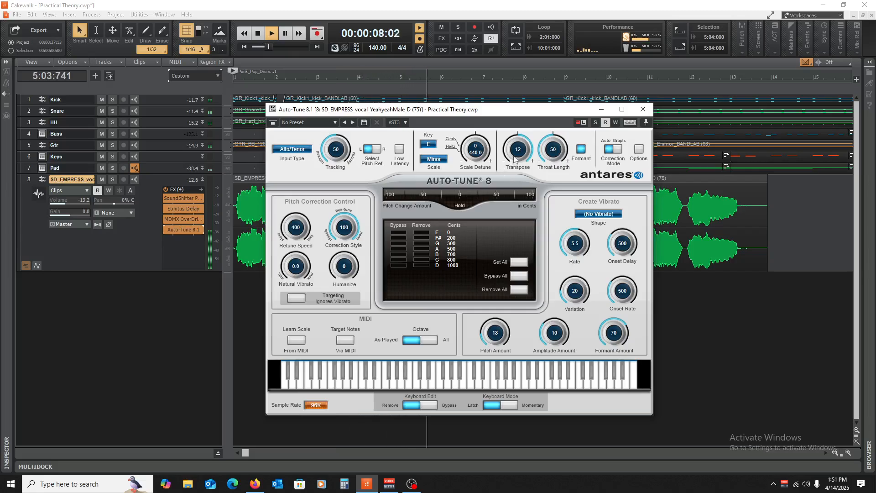
{"action": "key", "text": "space"}
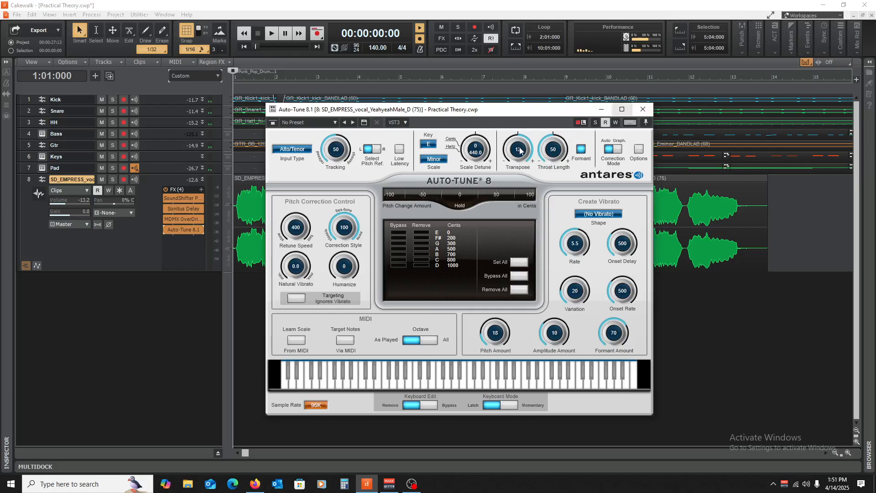
- Transpose the vocal by -12 in Auto-Tune with the throat length at 50, and close the plug-in after auditioning
{"action": "key", "text": "space"}
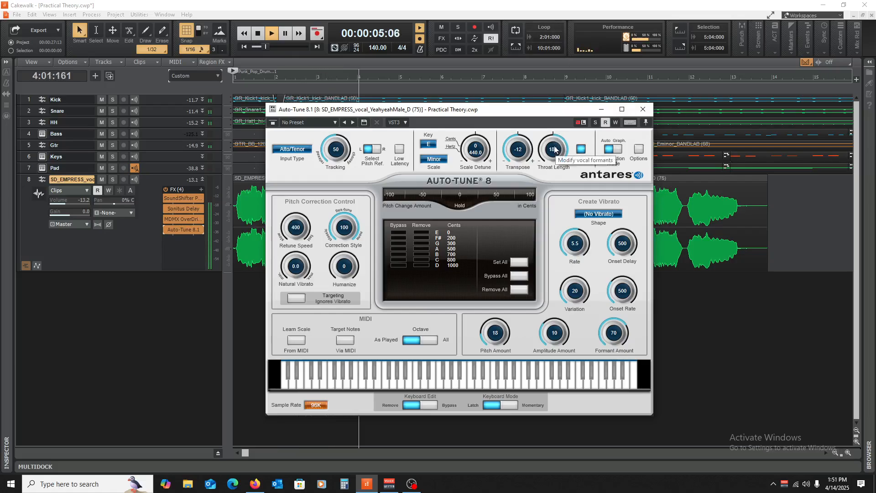
{"action": "key", "text": "space"}
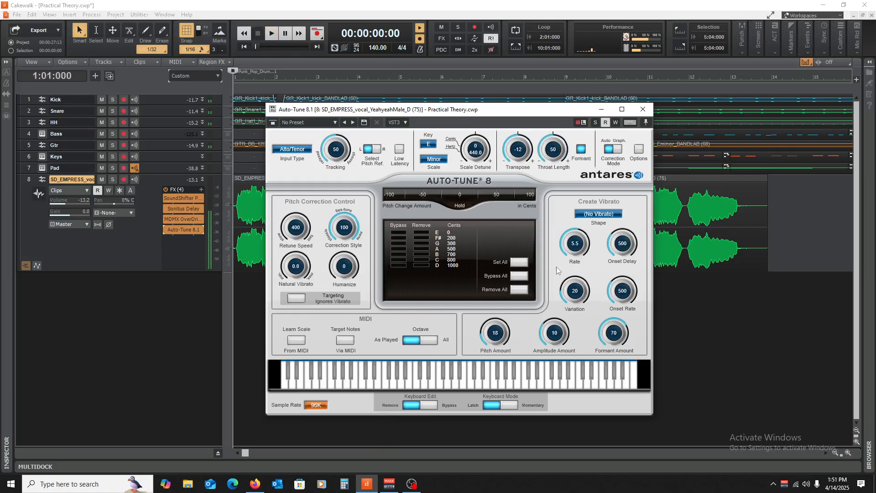
{"action": "left_click", "coordinate": [642, 110]}
{"action": "key", "text": "space"}
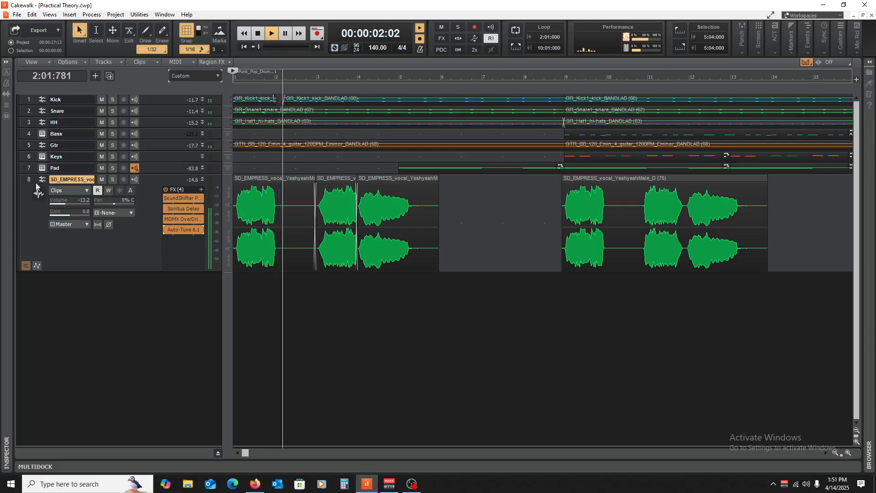
{"action": "key", "text": "space"}
- Duplicate vocal track 8 once as track 9, including its events, properties, effects and sends
{"action": "left_click", "coordinate": [26, 180]}
{"action": "right_click", "coordinate": [169, 176]}
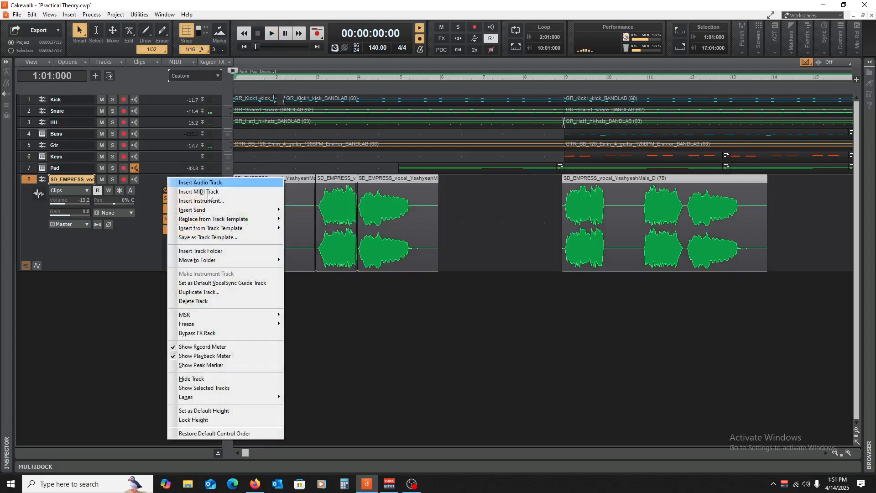
{"action": "left_click", "coordinate": [218, 291]}
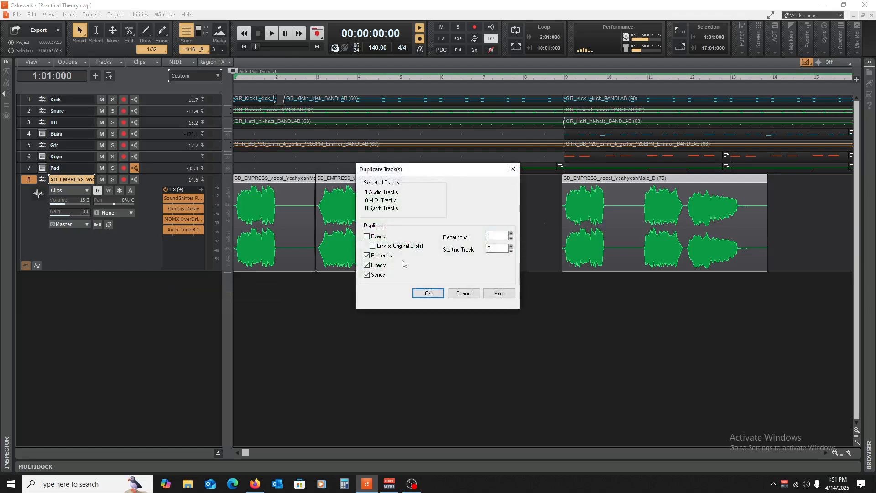
{"action": "left_click", "coordinate": [427, 294]}
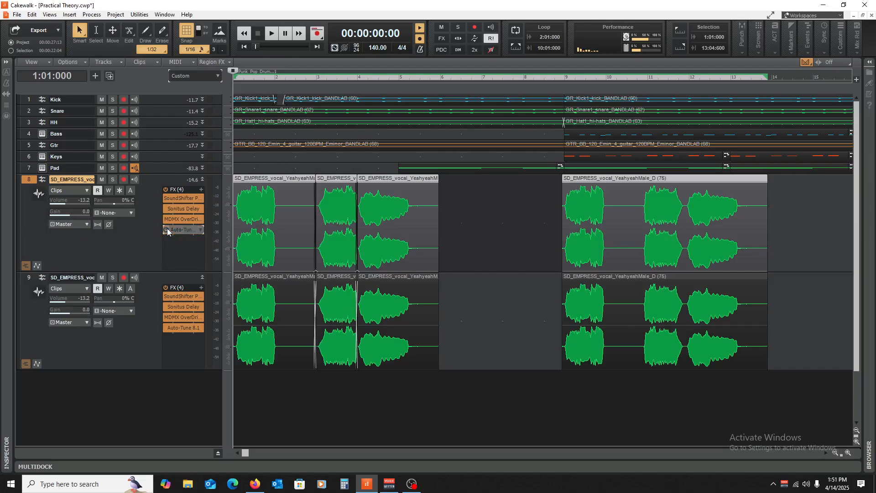
- Bypass Auto-Tune 8.1 on vocal track 8, audition it together with the duplicate, and save the project
{"action": "left_click", "coordinate": [167, 229]}
{"action": "key", "text": "space"}
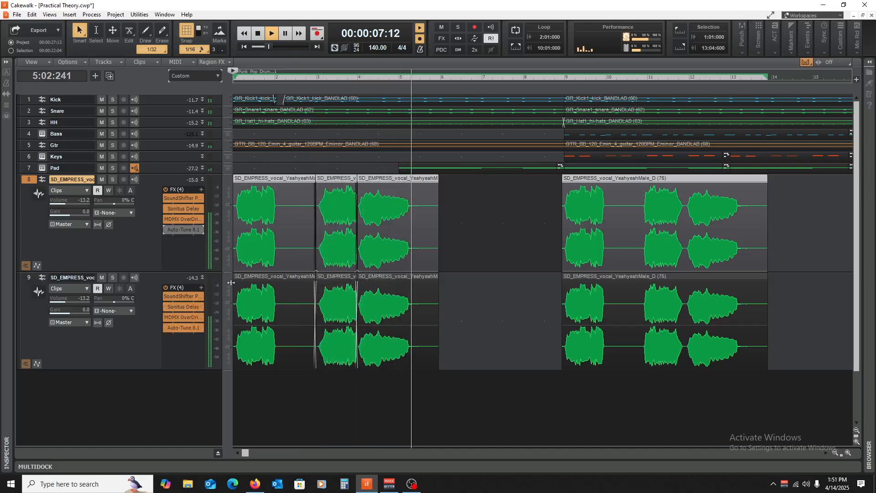
{"action": "key", "text": "space"}
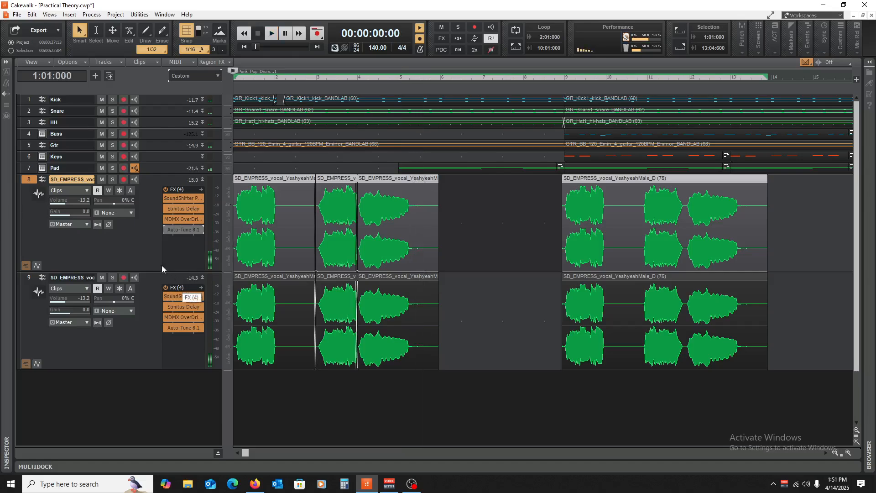
{"action": "key", "text": "ctrl+s"}
- Collapse track 8 and compare vocal tracks 8 and 9 by soloing each one, then hear both in the full mix
{"action": "left_click", "coordinate": [202, 180]}
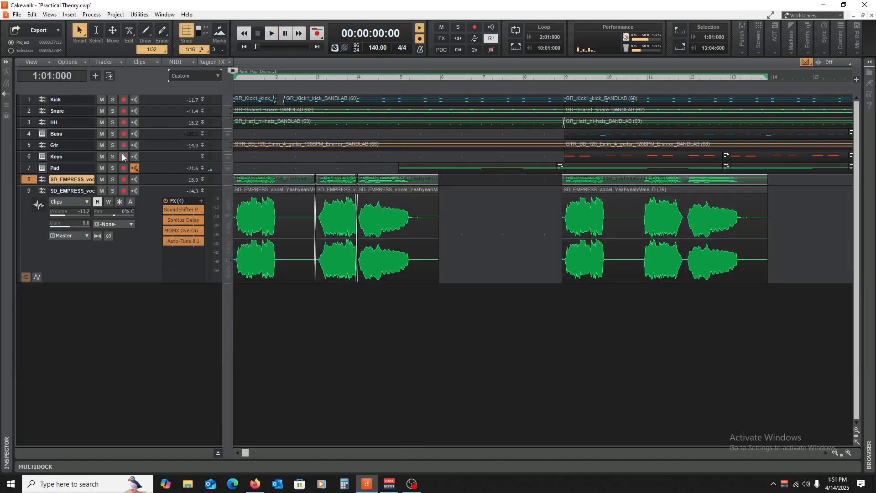
{"action": "left_click", "coordinate": [112, 190]}
{"action": "key", "text": "space"}
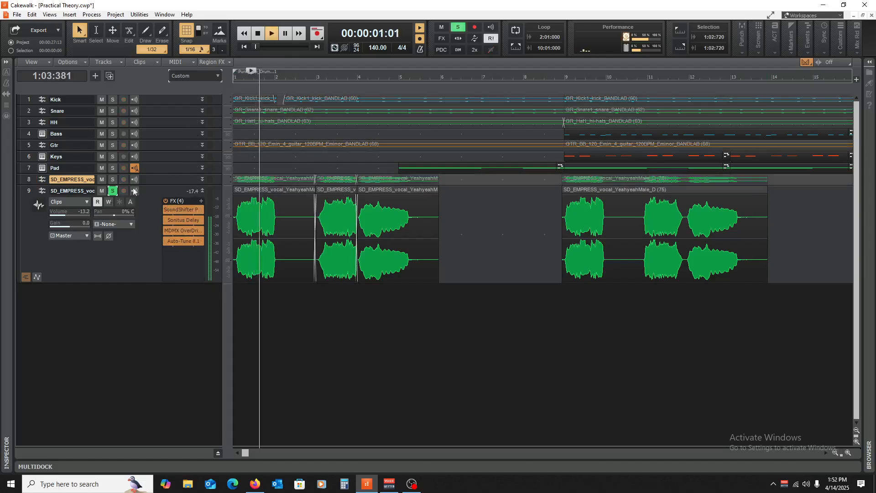
{"action": "left_click", "coordinate": [112, 179]}
{"action": "left_click", "coordinate": [114, 192]}
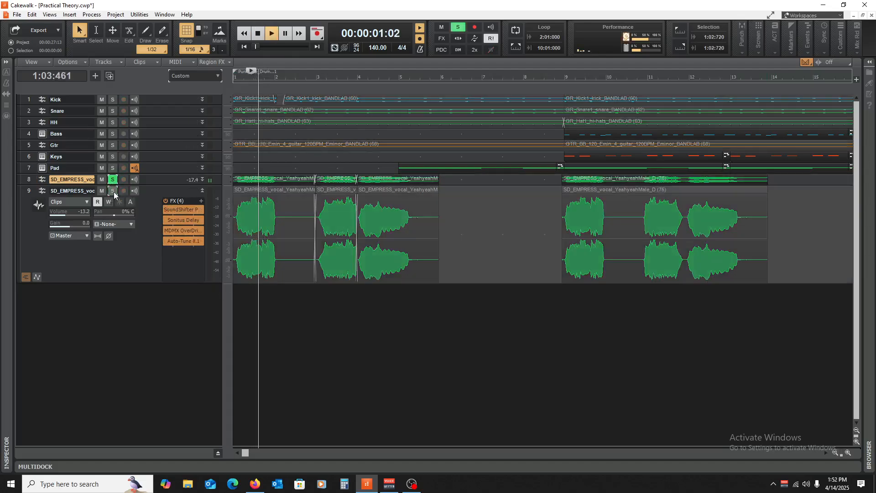
{"action": "key", "text": "space"}
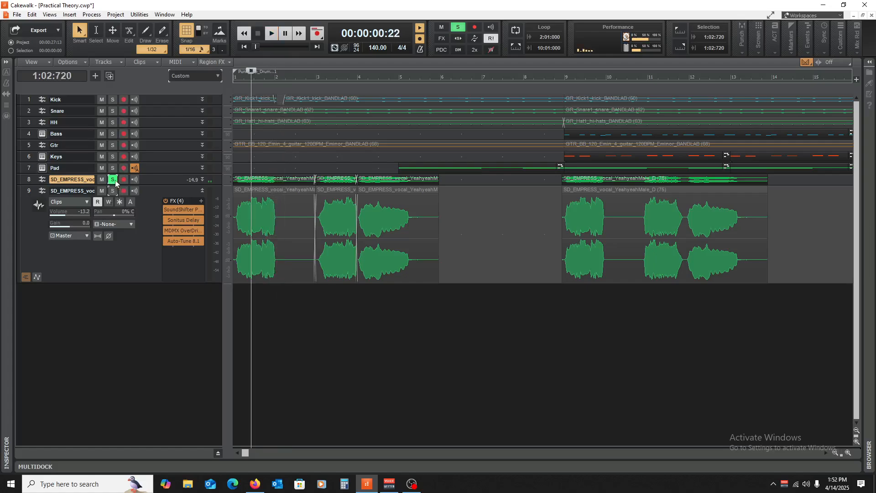
{"action": "key", "text": "space"}
{"action": "left_click", "coordinate": [113, 179]}
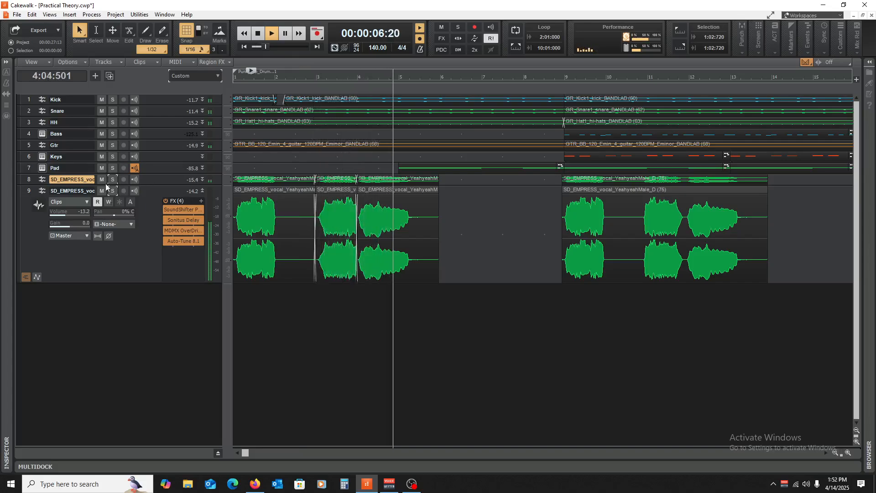
{"action": "key", "text": "space"}
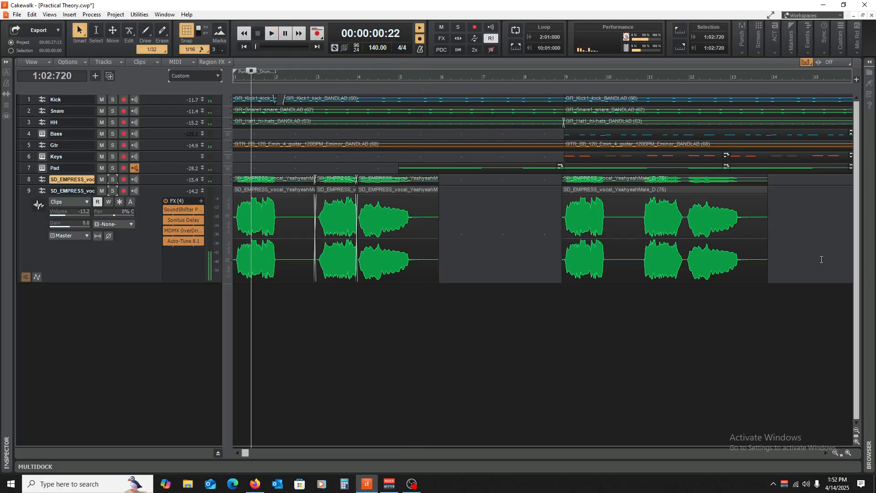
- Delete the duplicated vocal track 9 and enlarge the remaining vocal track 8
{"action": "left_click_drag", "start_coordinate": [808, 235], "coordinate": [294, 294]}
{"action": "left_click_drag", "start_coordinate": [28, 180], "coordinate": [31, 196]}
{"action": "left_click", "coordinate": [450, 344]}
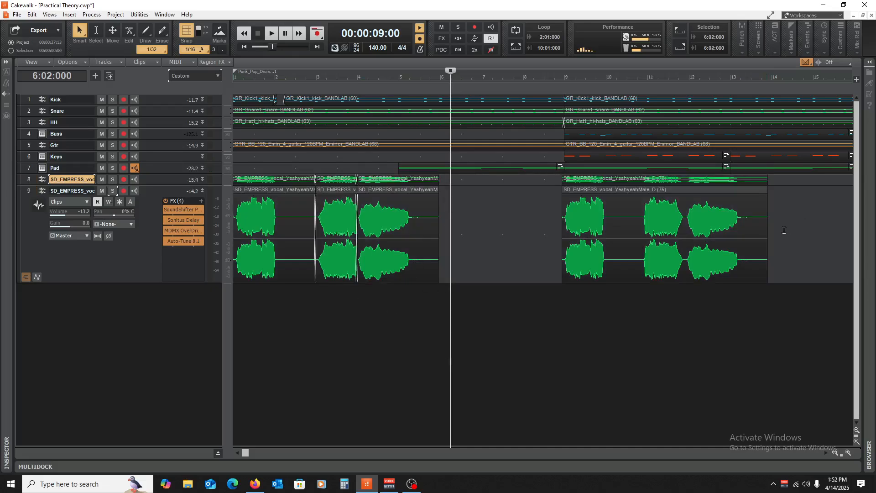
{"action": "left_click", "coordinate": [56, 193]}
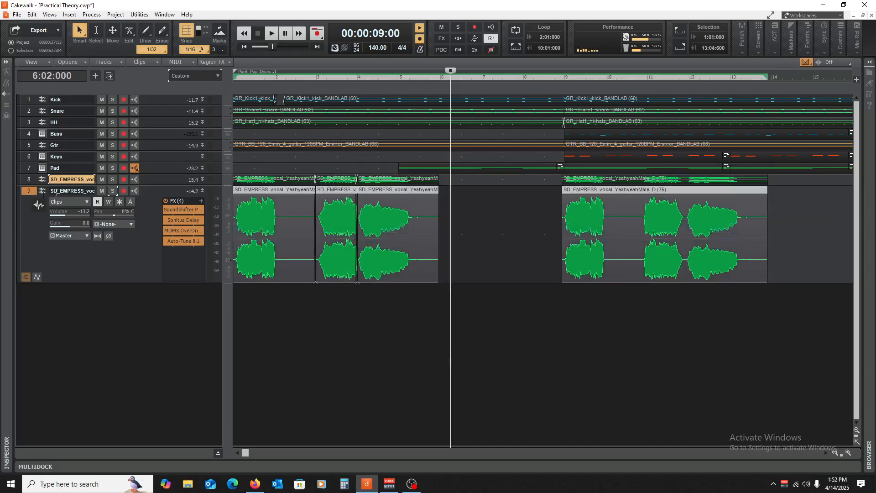
{"action": "right_click", "coordinate": [162, 189]}
{"action": "left_click", "coordinate": [215, 315]}
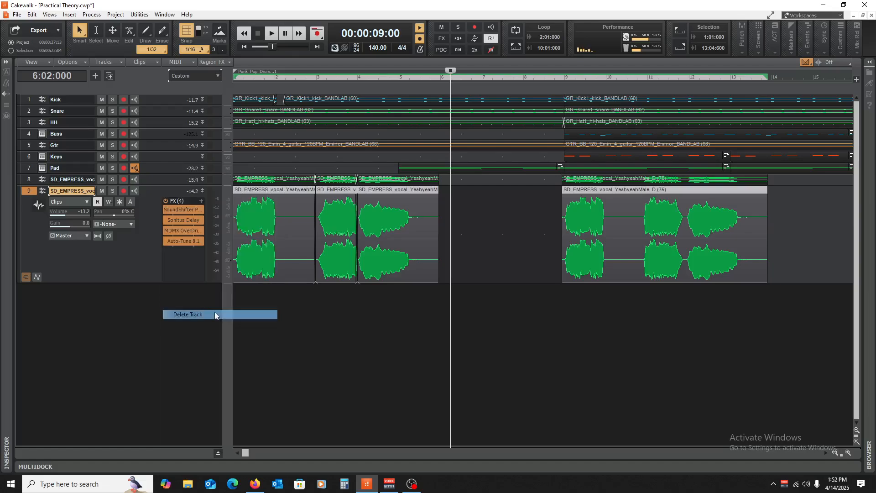
{"action": "left_click_drag", "start_coordinate": [160, 185], "coordinate": [176, 278]}
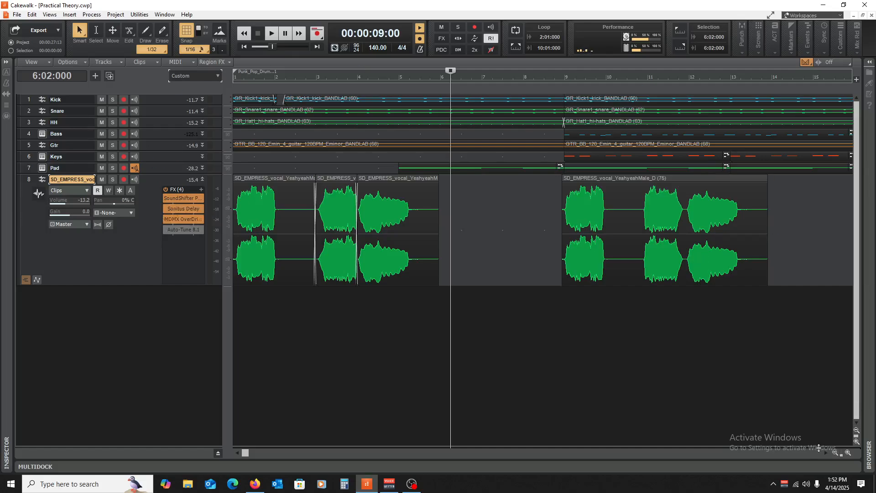
- Play the whole arrangement from bar 1 with the Kick track enlarged and the full song in view
{"action": "left_click", "coordinate": [834, 452]}
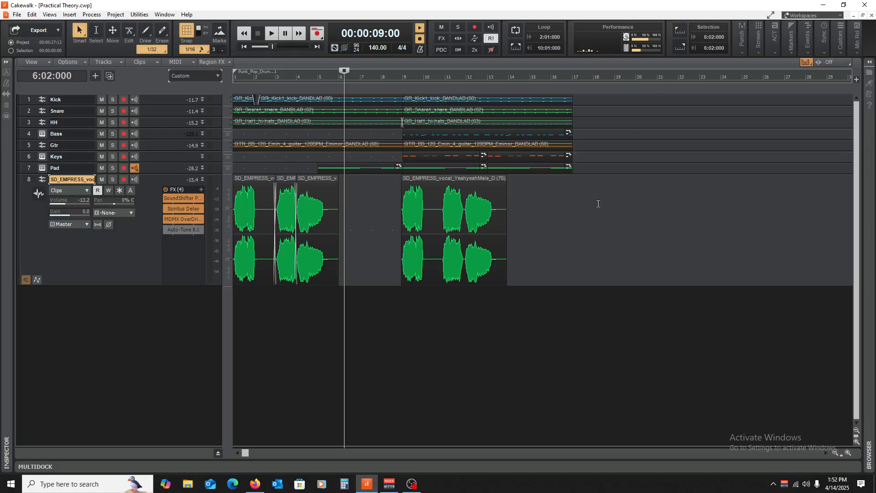
{"action": "key", "text": "w"}
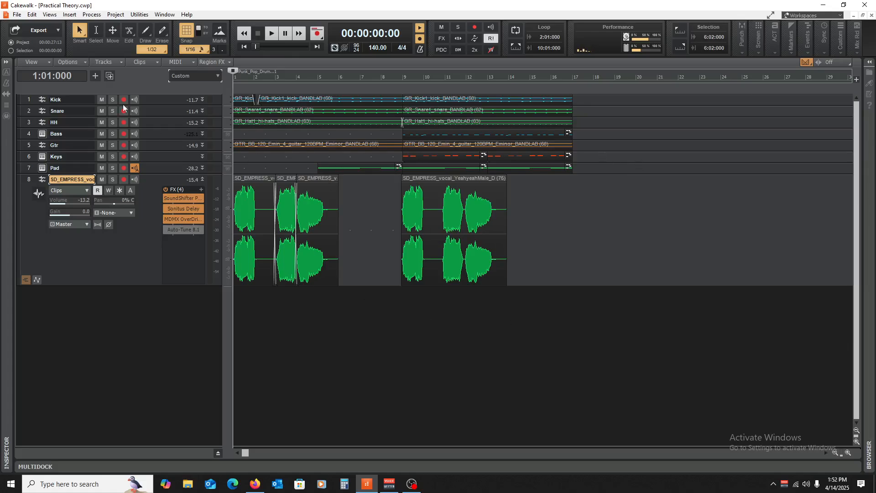
{"action": "left_click_drag", "start_coordinate": [165, 105], "coordinate": [157, 175]}
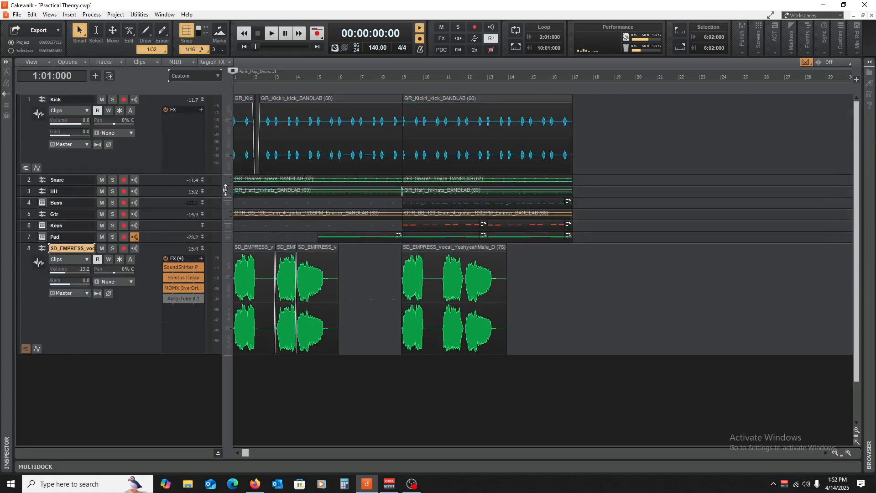
{"action": "key", "text": "space"}
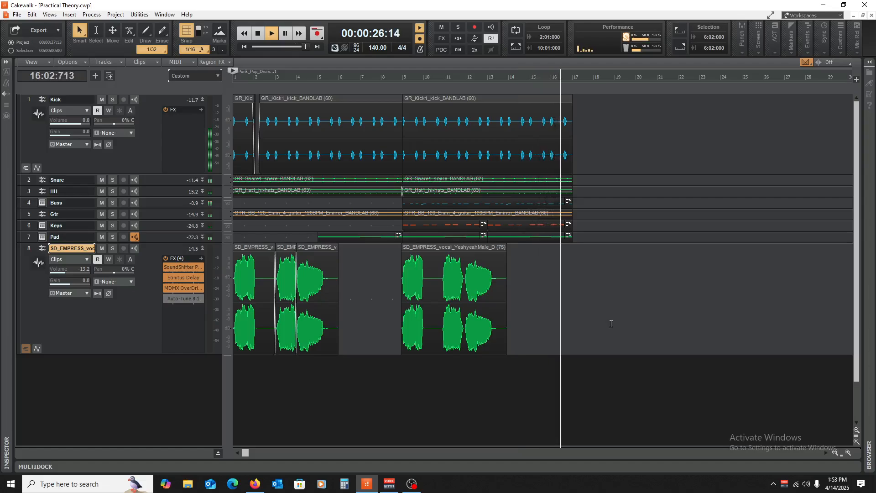
- Collapse the Kick and vocal tracks so that all eight tracks have the same minimal height
{"action": "left_click", "coordinate": [202, 125]}
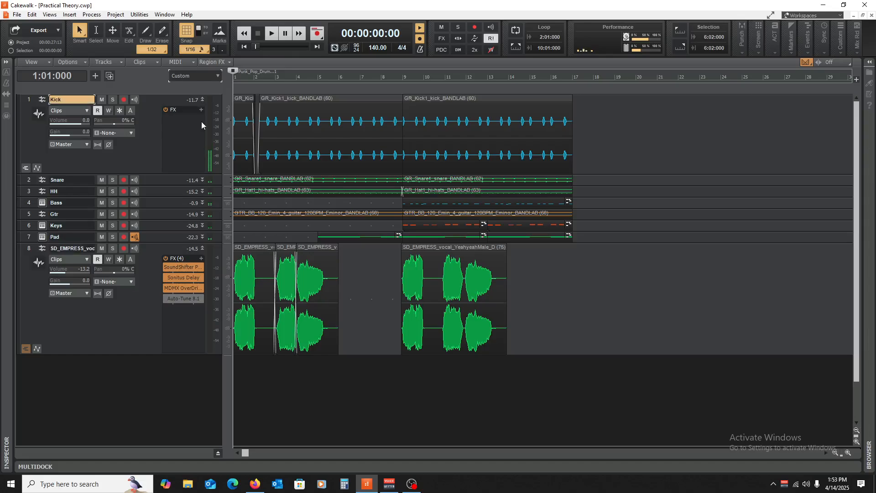
{"action": "left_click", "coordinate": [201, 98]}
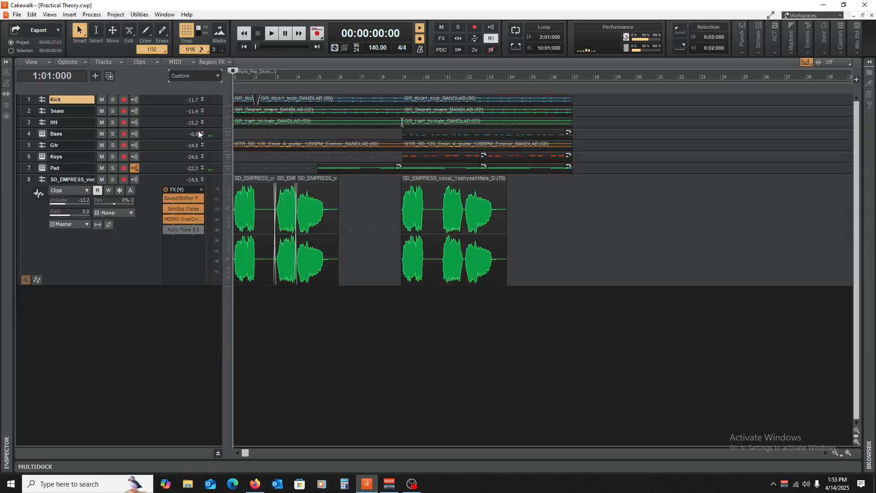
{"action": "left_click", "coordinate": [200, 177]}
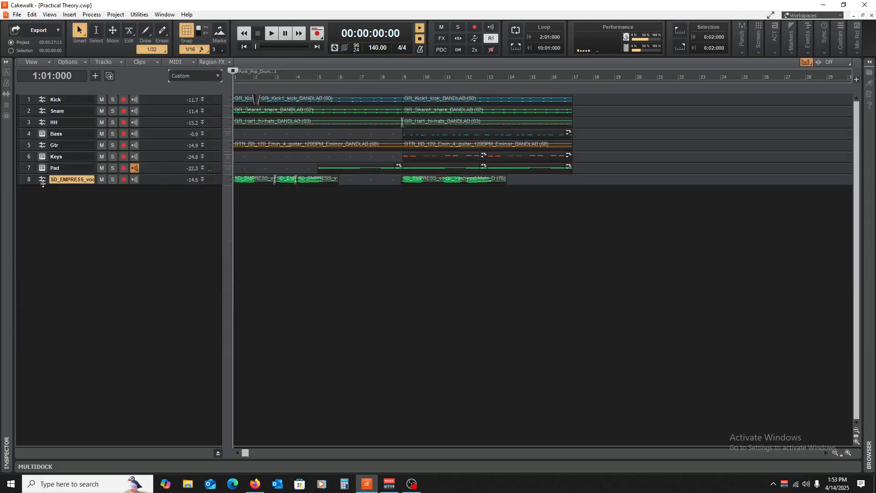
{"action": "left_click", "coordinate": [563, 240]}
{"action": "left_click", "coordinate": [834, 452]}
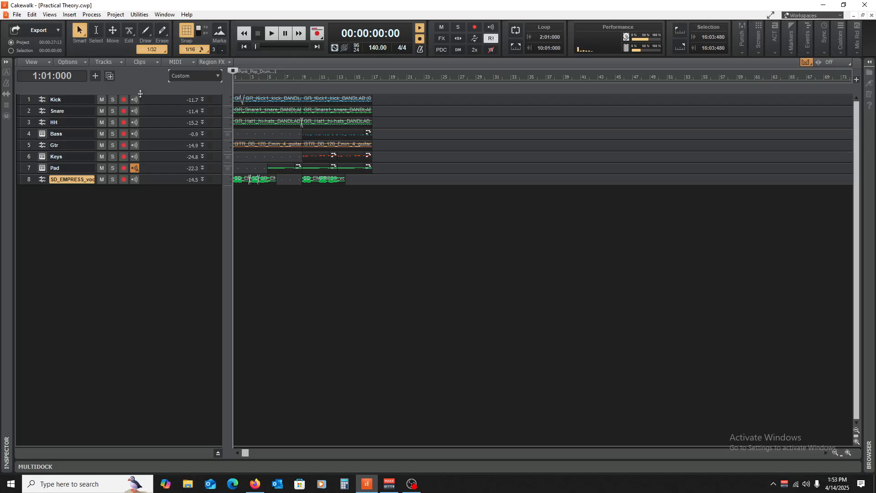
- Enlarge the Kick track to examine its sliced clips around bar 2, then collapse it and view the full arrangement
{"action": "left_click_drag", "start_coordinate": [154, 122], "coordinate": [148, 163]}
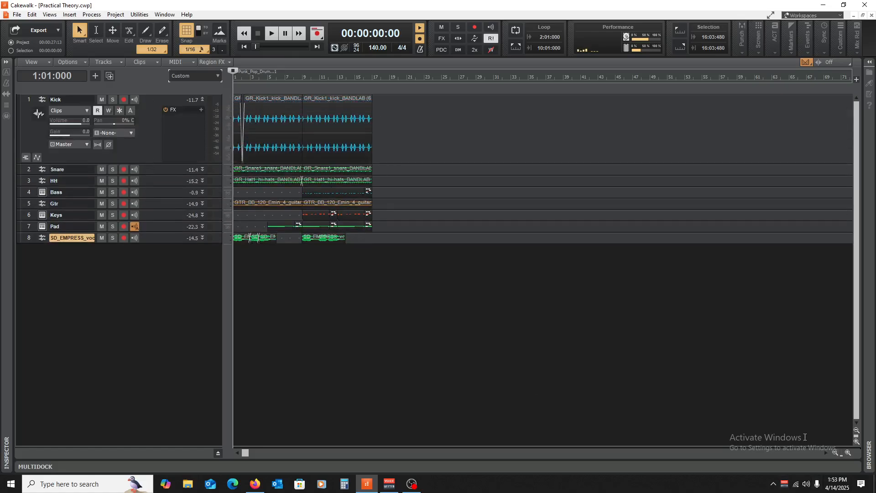
{"action": "left_click", "coordinate": [849, 452]}
{"action": "left_click", "coordinate": [850, 450]}
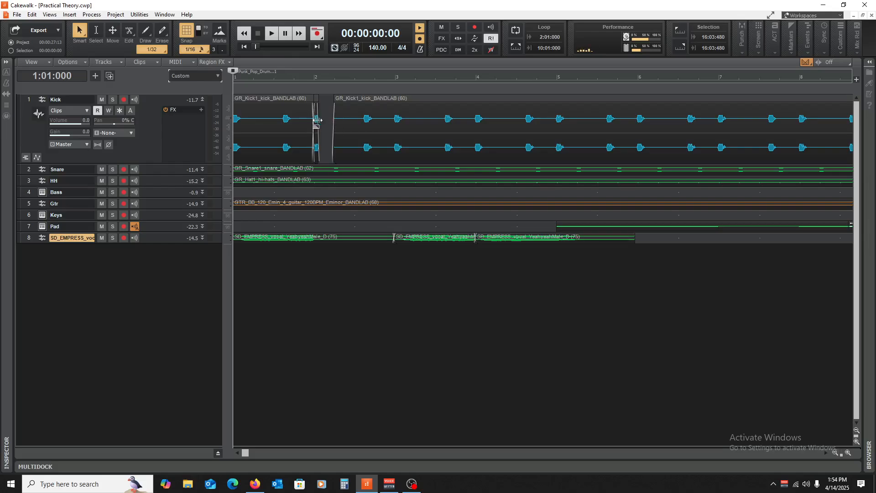
{"action": "left_click", "coordinate": [201, 96]}
{"action": "left_click", "coordinate": [202, 99]}
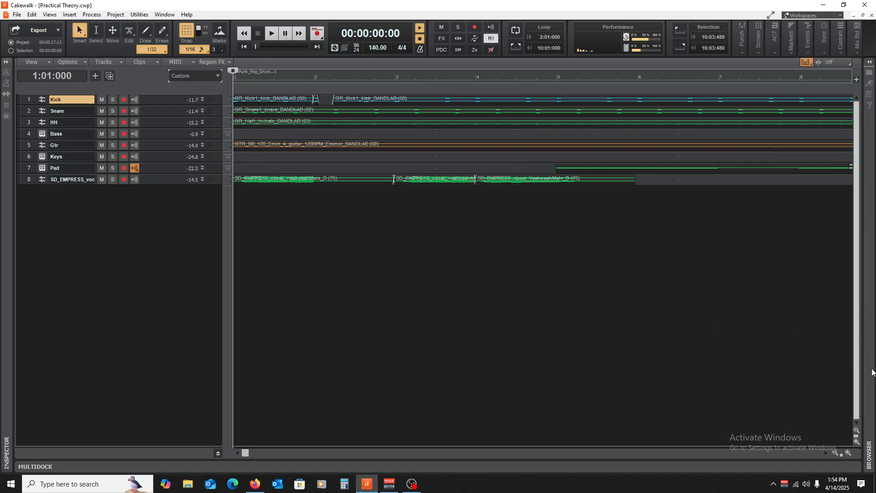
{"action": "left_click", "coordinate": [834, 452]}
{"action": "left_click", "coordinate": [834, 452]}
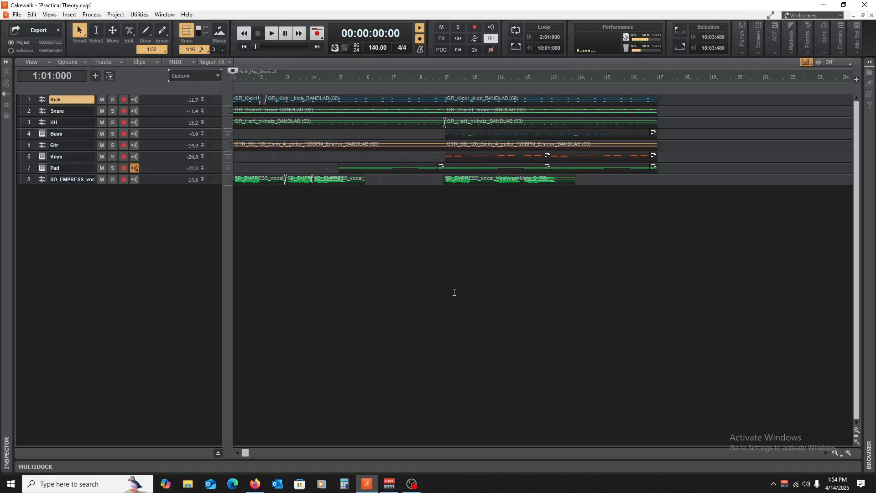
- Set the snap resolution to a whole note and return the playhead to the start of the project
{"action": "left_click_drag", "start_coordinate": [453, 289], "coordinate": [446, 293]}
{"action": "key", "text": "w"}
{"action": "left_click", "coordinate": [196, 49]}
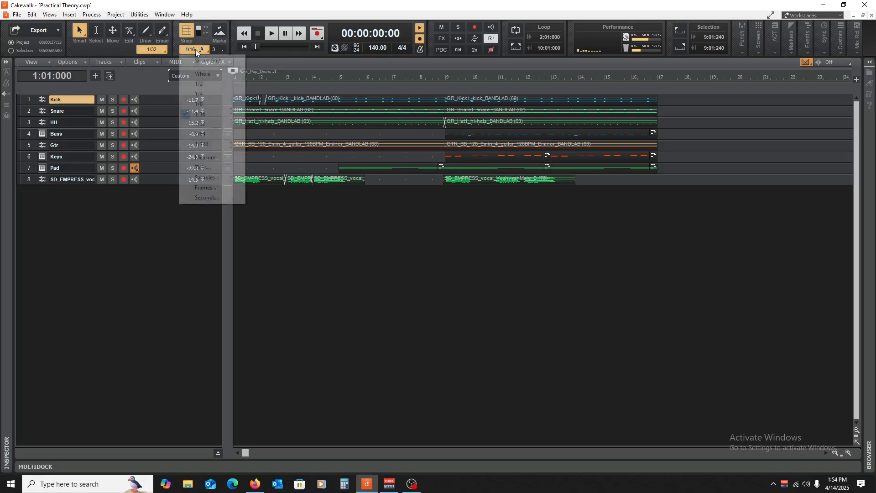
{"action": "left_click", "coordinate": [201, 74]}
{"action": "left_click", "coordinate": [434, 271]}
{"action": "key", "text": "w"}
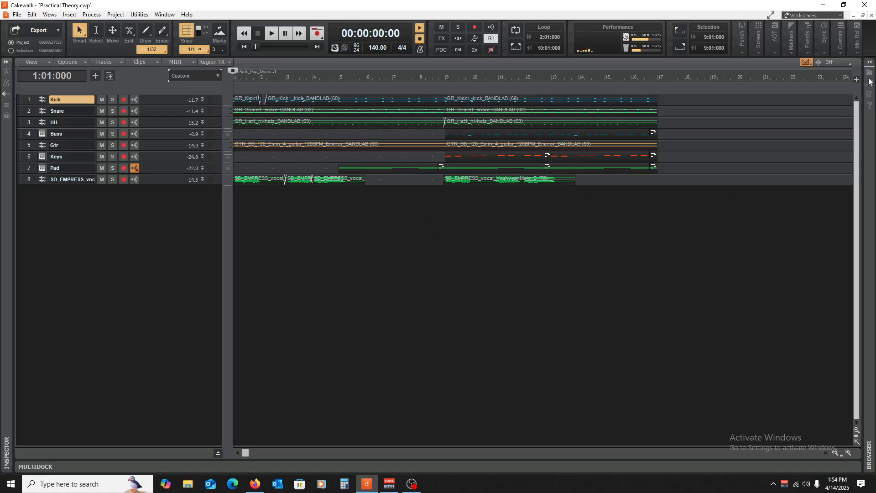
- Zoom the timeline out to show about 71 bars and place the playhead at bar 18, just past the arrangement's end
{"action": "left_click", "coordinate": [835, 452]}
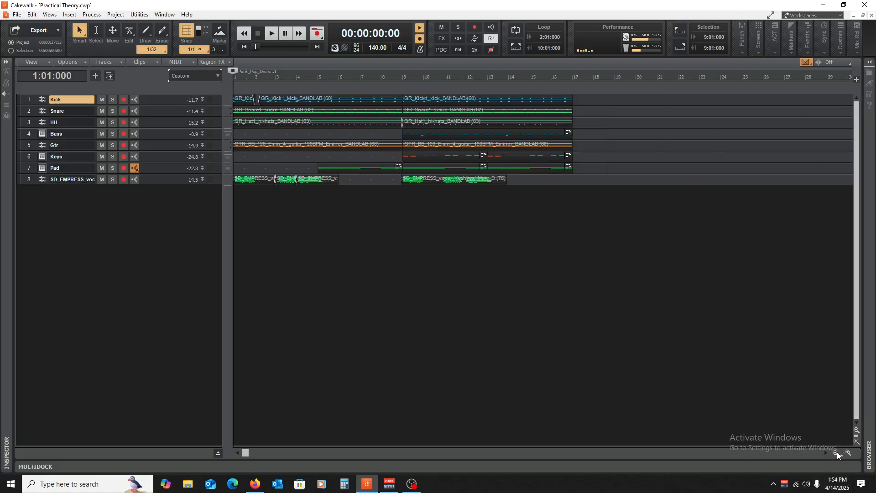
{"action": "left_click", "coordinate": [835, 452]}
{"action": "left_click", "coordinate": [835, 452]}
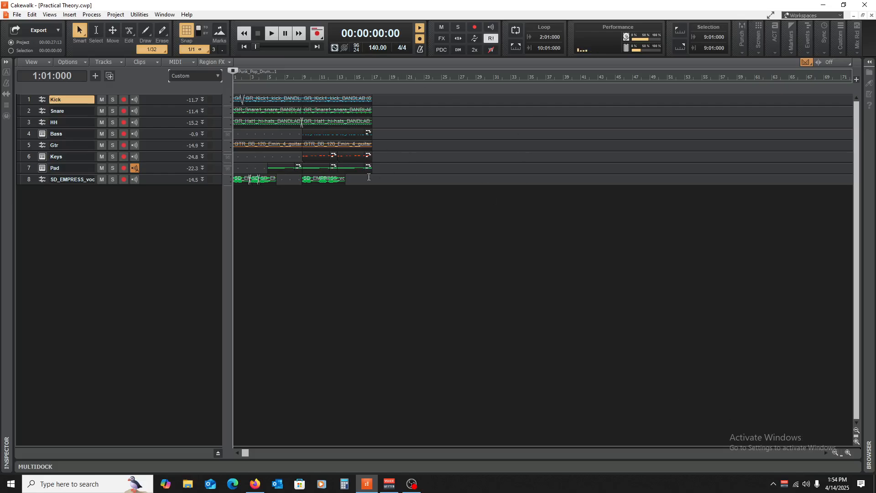
{"action": "left_click", "coordinate": [374, 256]}
{"action": "key", "text": "w"}
{"action": "left_click", "coordinate": [381, 246]}
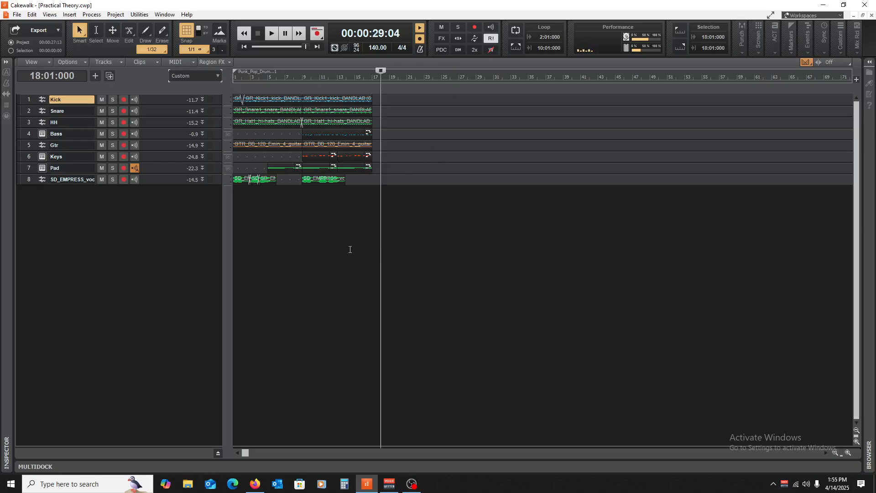
- Move the playhead back through bars 14 and 7 of the arrangement and return it to the project start
{"action": "left_click", "coordinate": [354, 249]}
{"action": "left_click", "coordinate": [346, 244]}
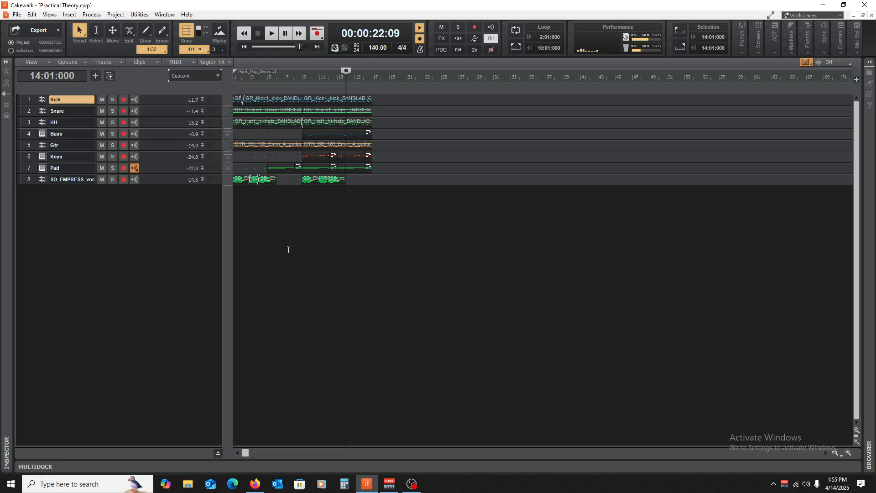
{"action": "left_click", "coordinate": [287, 250]}
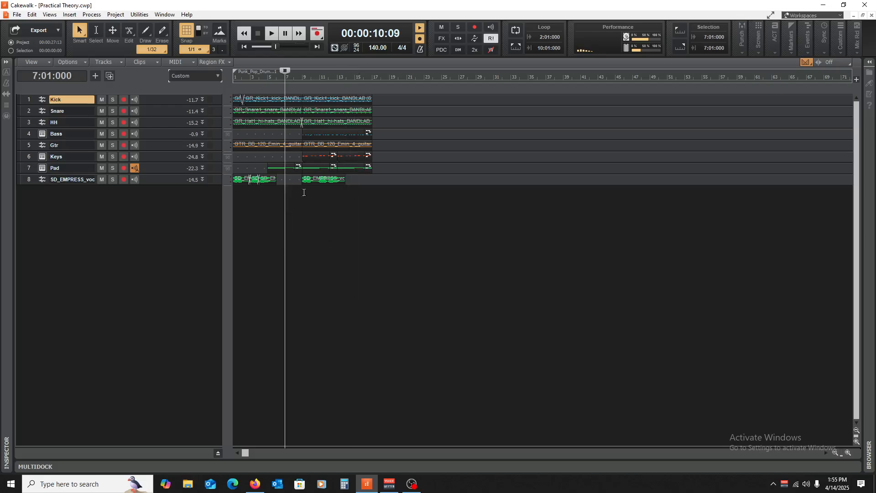
{"action": "key", "text": "w"}
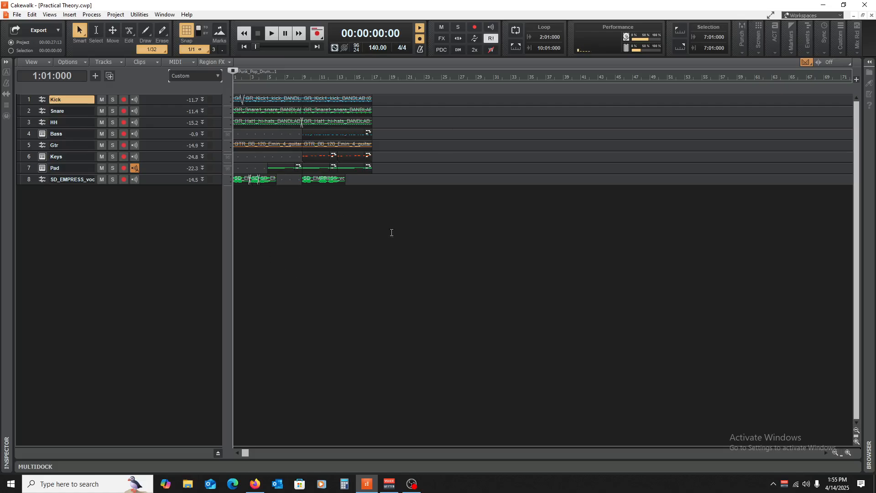
{"action": "left_click", "coordinate": [371, 236]}
{"action": "left_click", "coordinate": [378, 230]}
{"action": "left_click", "coordinate": [413, 484]}
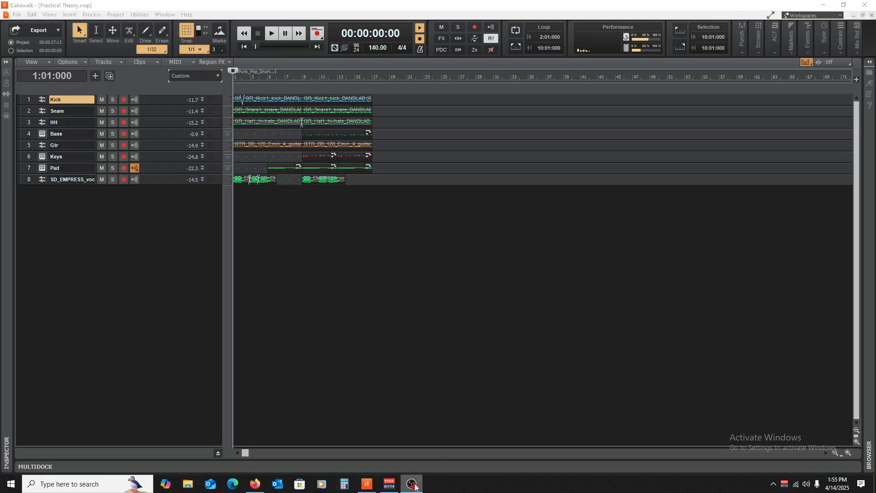